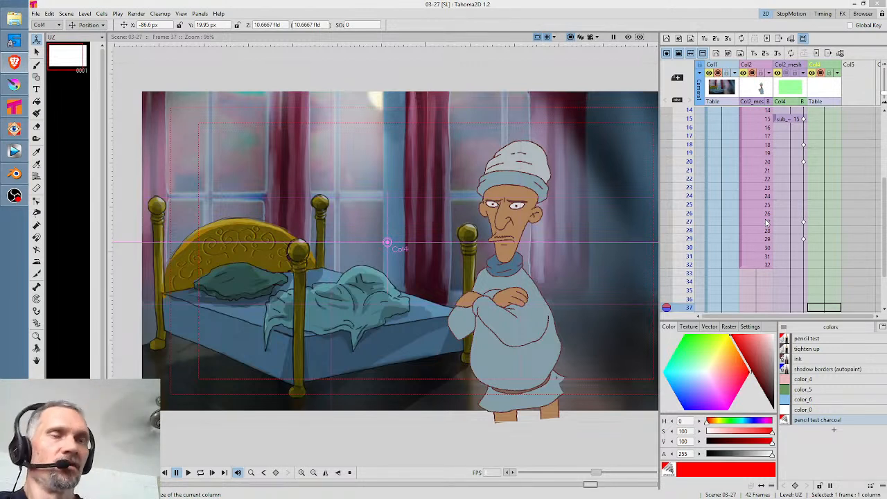
Open the Col2 sub-scene, hide the Col4 and Col5 columns, and show the red sketch in Col3
left_click(758, 86)
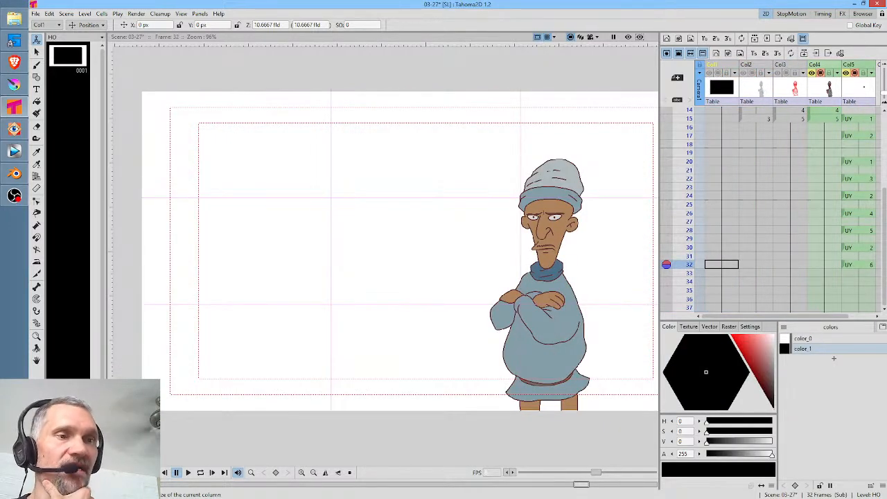
left_click(811, 73)
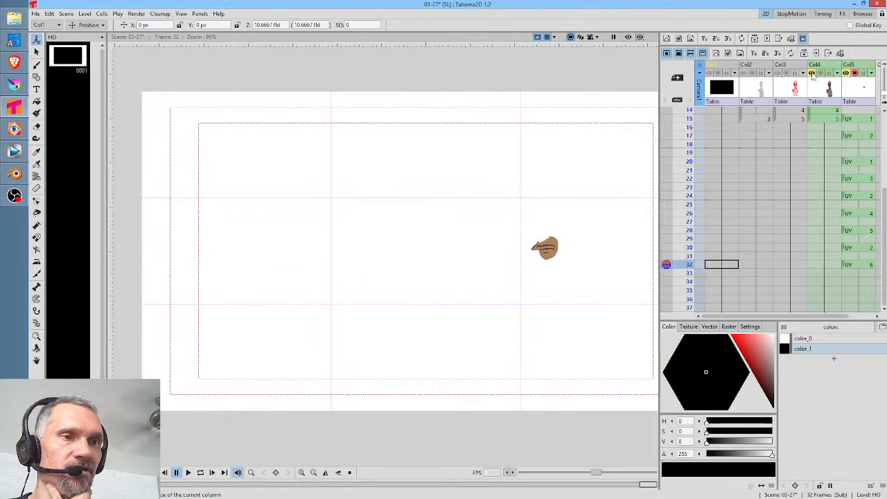
left_click(856, 73)
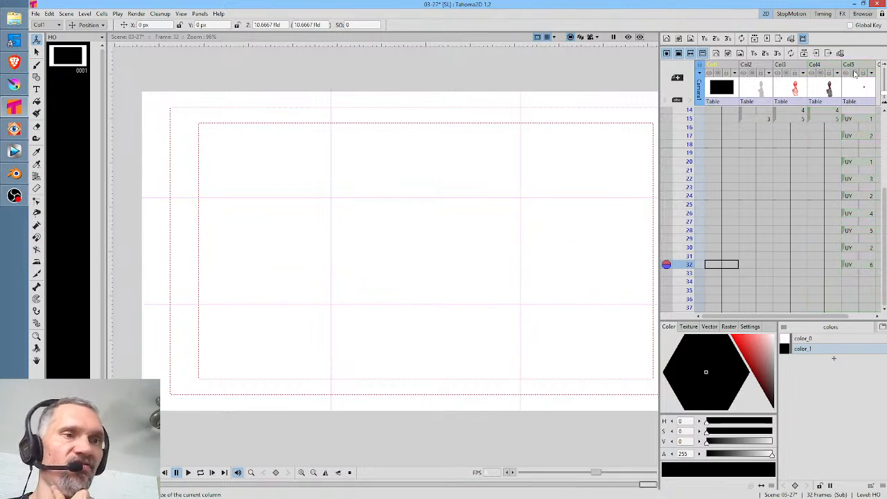
left_click(787, 73)
left_click(778, 73)
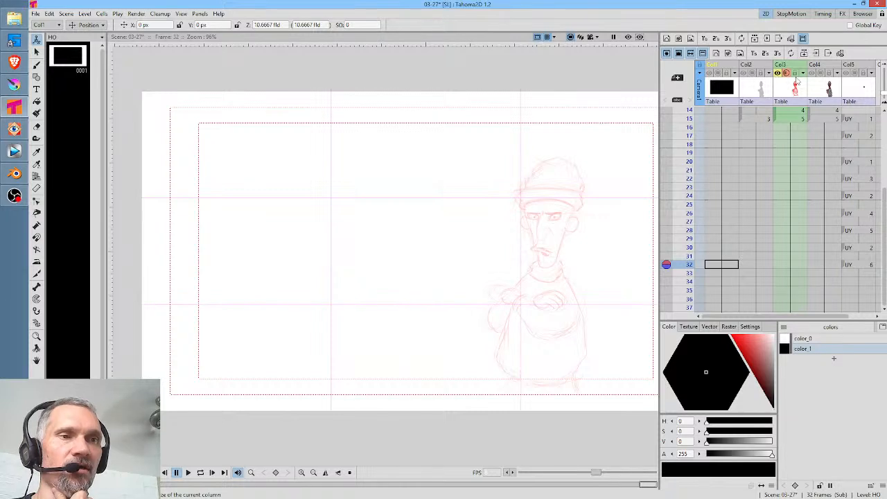
Raise the opacity of the Col3 sketch and play its rough animation from the first frame
left_click(804, 74)
left_click_drag(818, 83, 862, 84)
left_click_drag(561, 204, 528, 195)
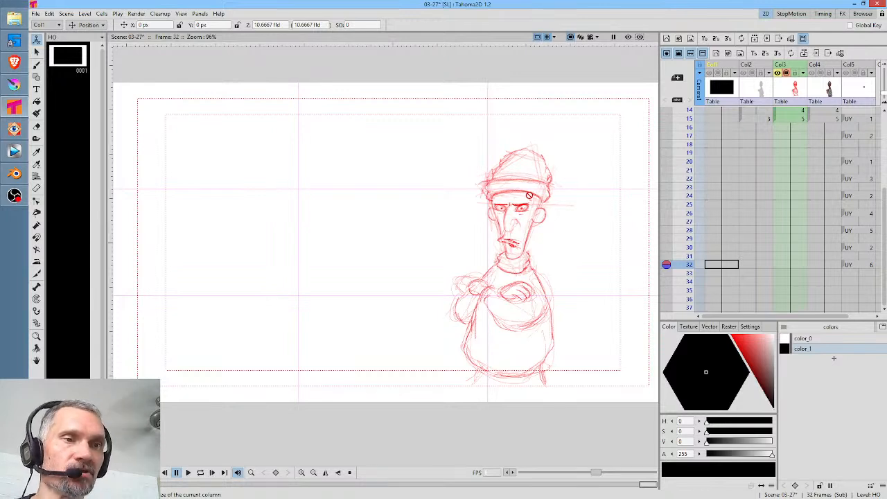
key("alt+comma")
key("l")
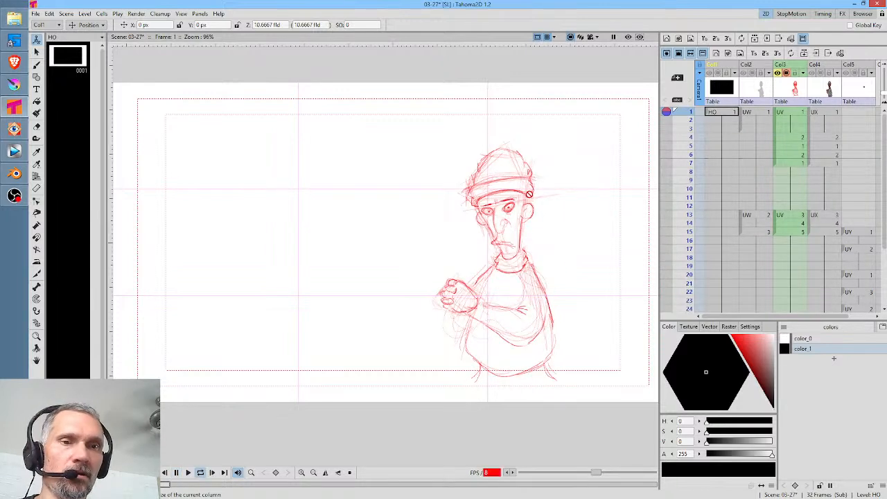
scroll(548, 204, "up", 2)
scroll(547, 204, "up", 1)
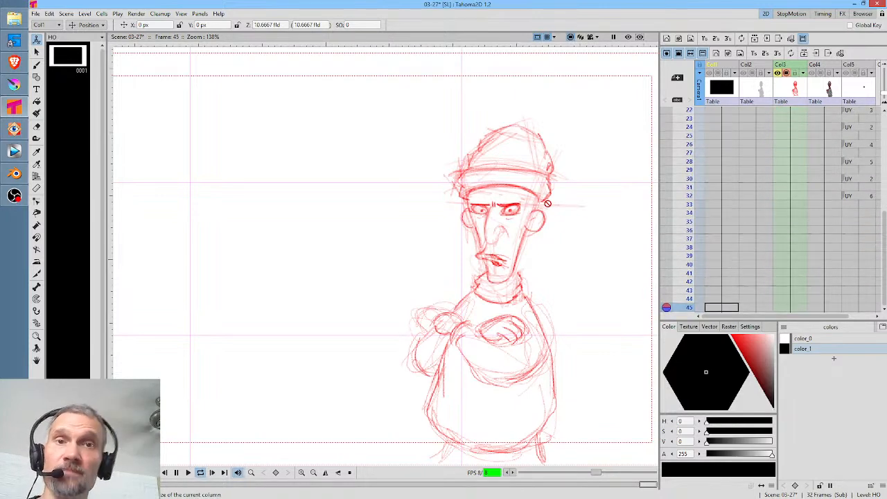
key("p")
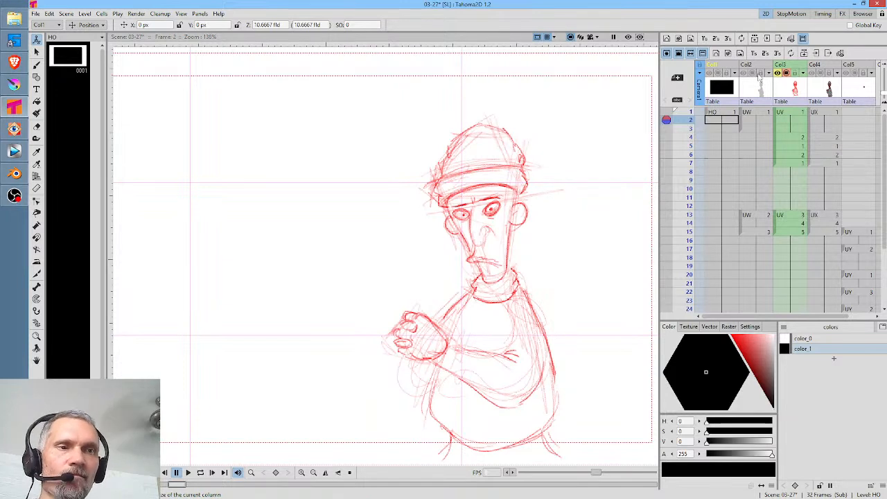
Show the grey Col2 silhouette behind the sketch and return to the main scene
left_click(751, 73)
left_click(744, 73)
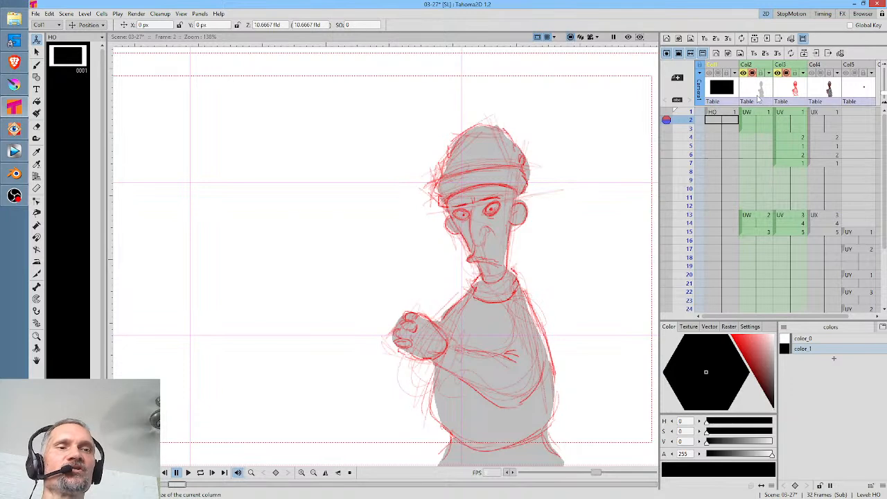
left_click(761, 90)
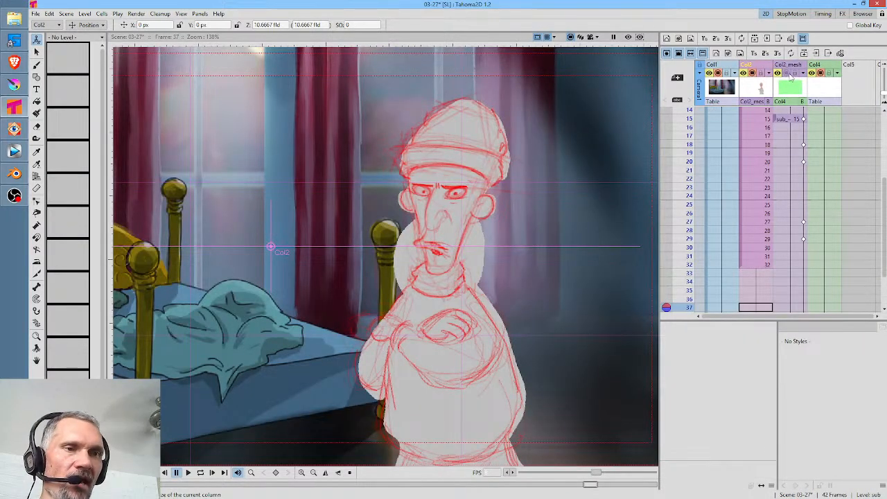
Show the mesh of the Col2_mesh column on the character and scrub from frame 16 to frame 20
left_click(786, 73)
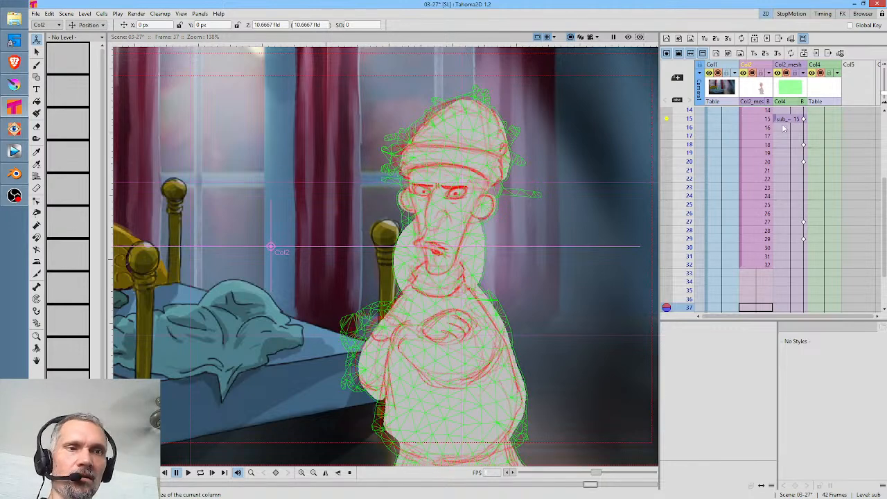
left_click(684, 127)
mouse_move(685, 143)
left_mouse_down()
mouse_move(686, 222)
mouse_move(693, 128)
mouse_move(699, 182)
mouse_move(700, 146)
mouse_move(701, 164)
left_mouse_up()
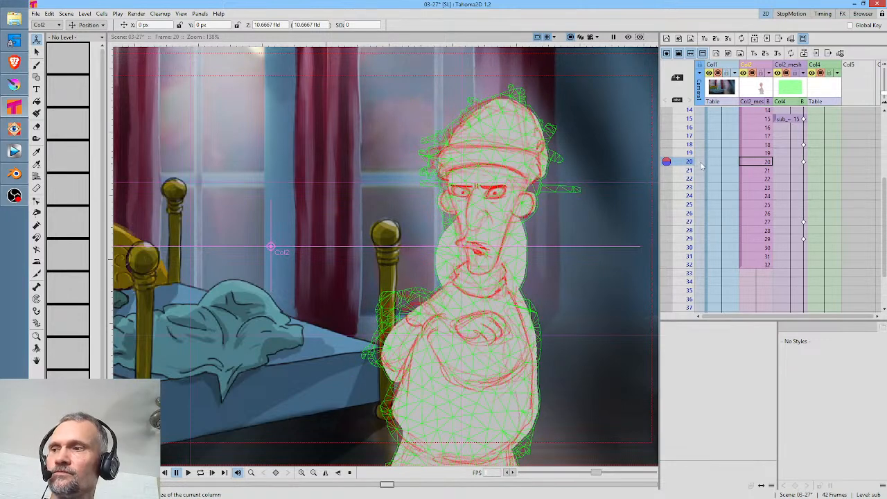
Activate the Plastic tool in Build Skeleton mode and select the Col2_mesh column to display its skeleton
key("x")
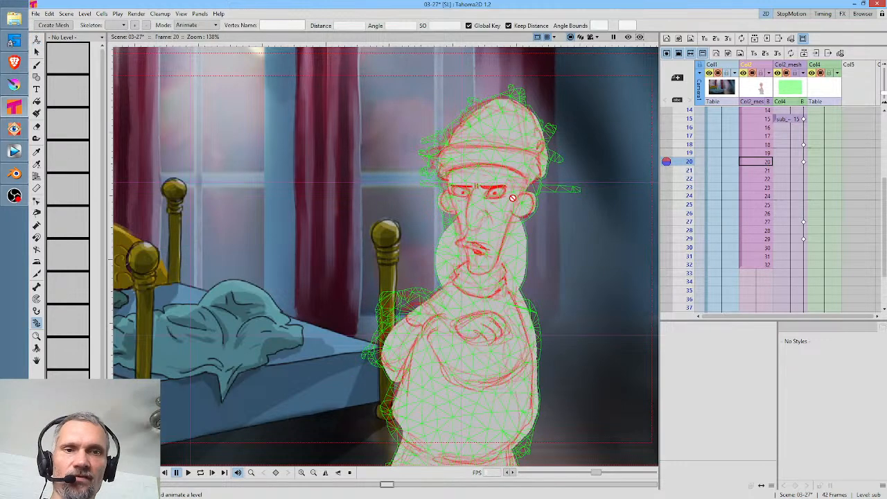
left_click(196, 25)
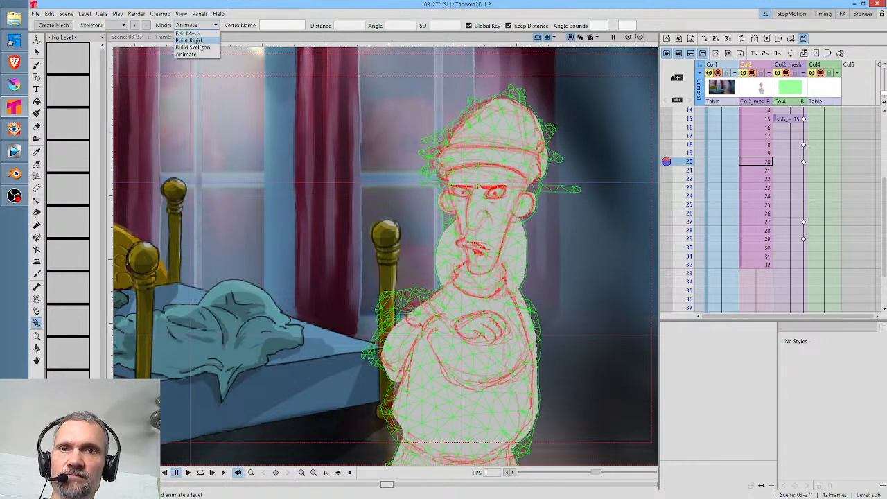
left_click(201, 47)
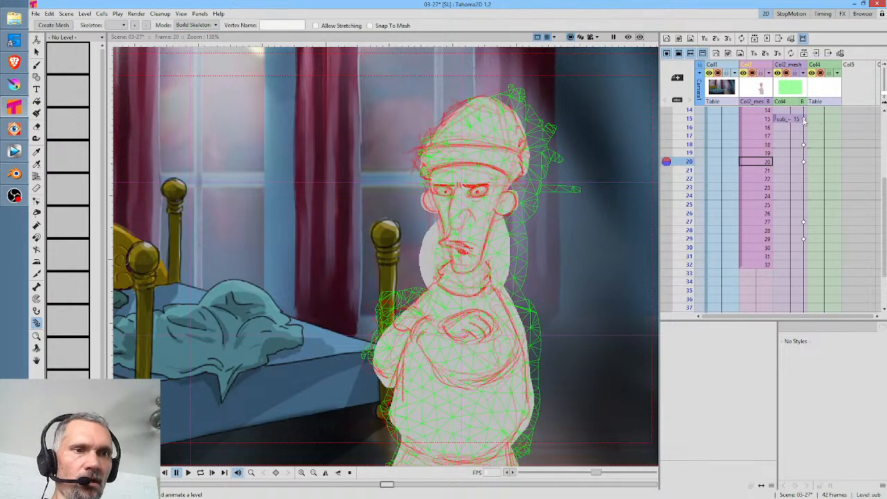
left_click(791, 90)
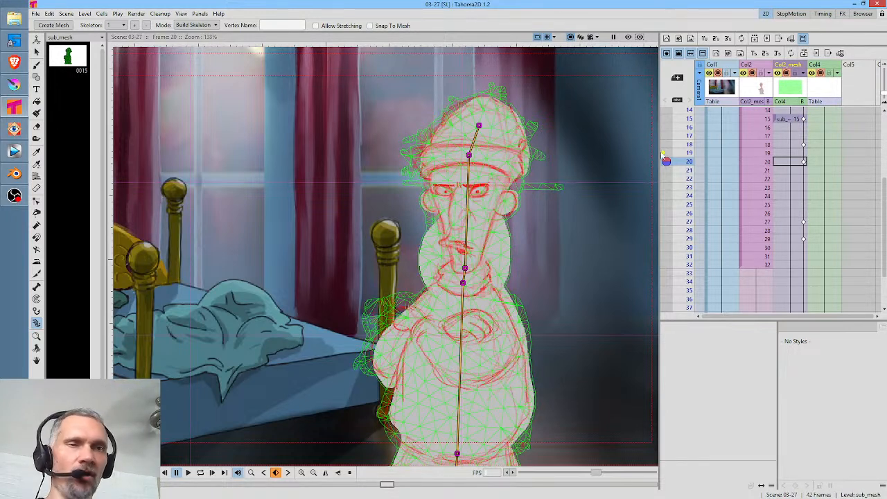
Switch the Plastic tool to Animate mode and scrub through the skeleton's deformation from frame 15 onward
mouse_move(686, 120)
left_mouse_down()
mouse_move(689, 213)
mouse_move(689, 171)
left_mouse_up()
left_click(215, 25)
left_click(201, 55)
mouse_move(689, 120)
left_mouse_down()
mouse_move(691, 257)
mouse_move(684, 139)
left_mouse_up()
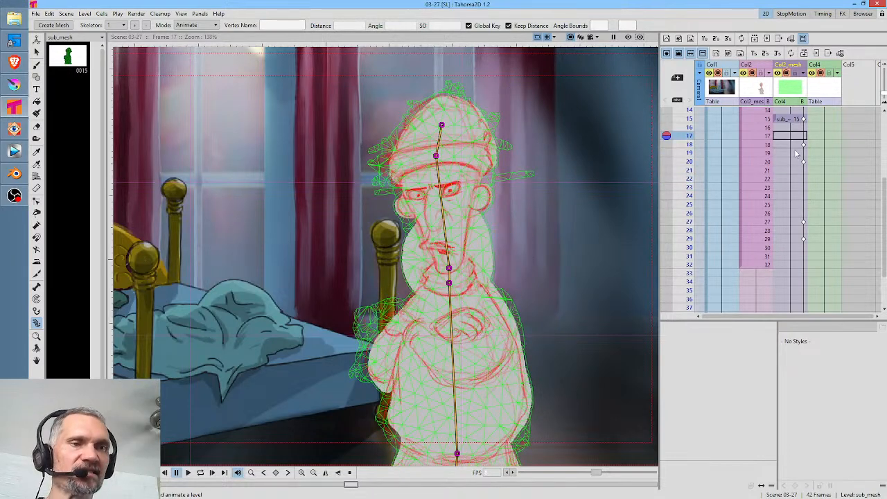
Play the mesh-deformed animation in the main scene from frame 1
scroll(794, 148, "up", 3)
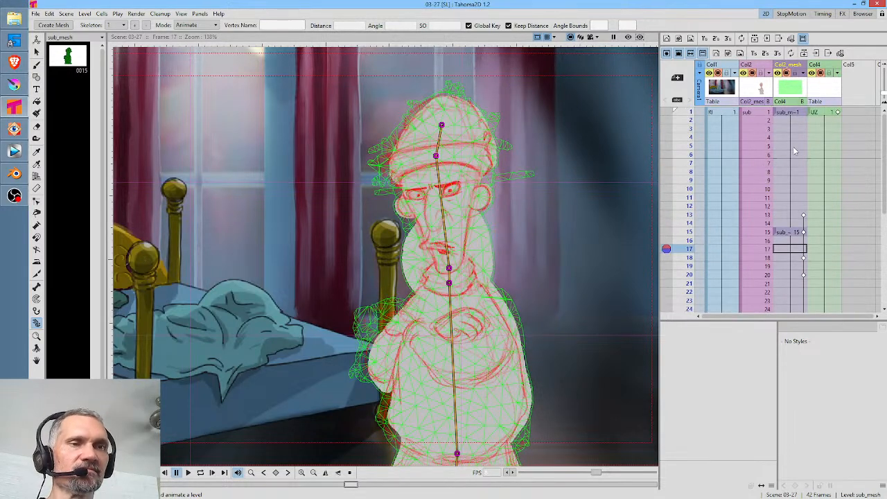
left_click(686, 114)
key("l")
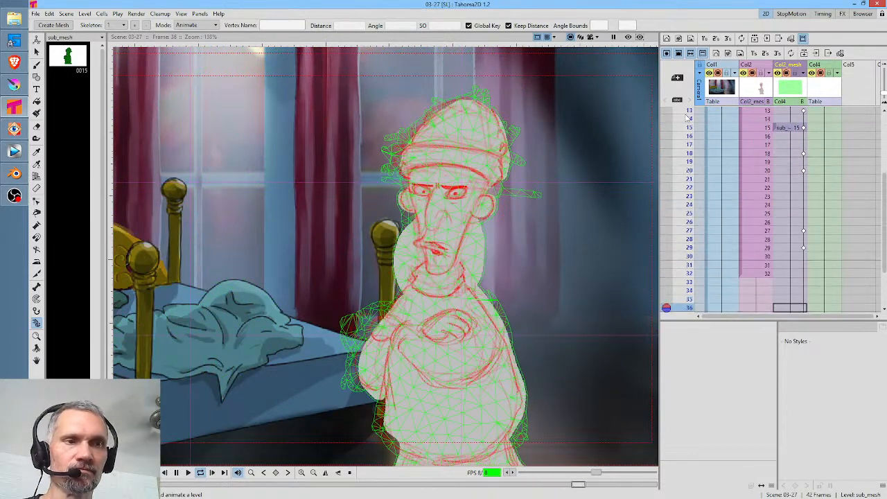
key("l")
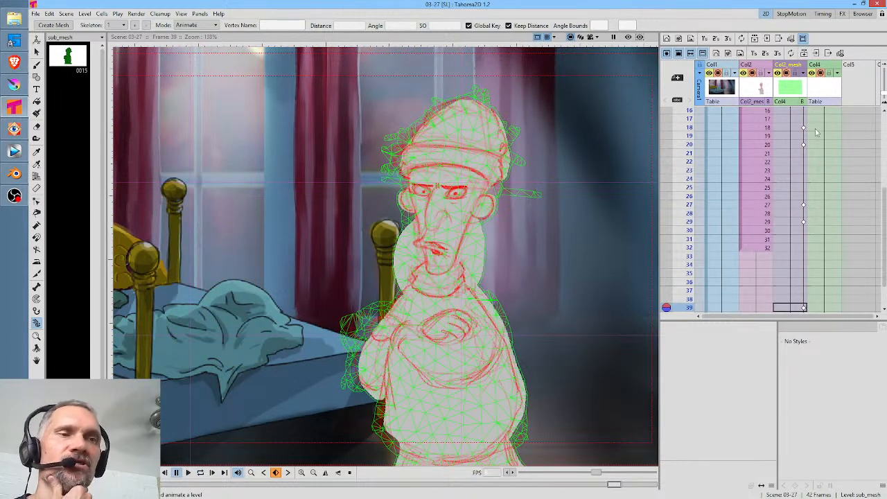
Reopen the Col2 sub-scene and turn off the camera stand visibility of the grey Col2 silhouette
left_click(761, 88)
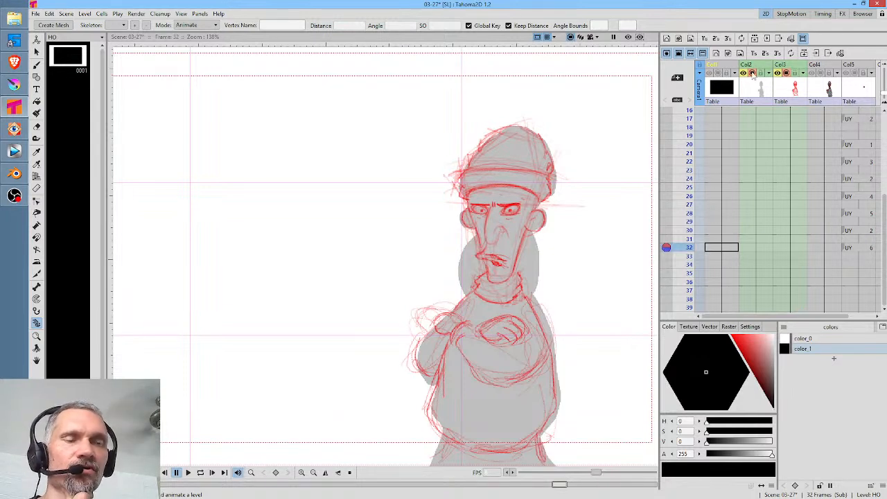
left_click(752, 73)
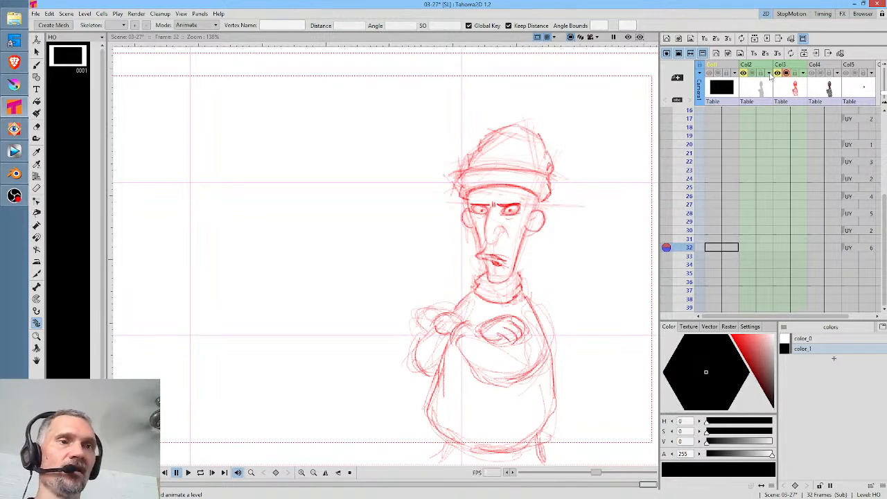
left_click(752, 73)
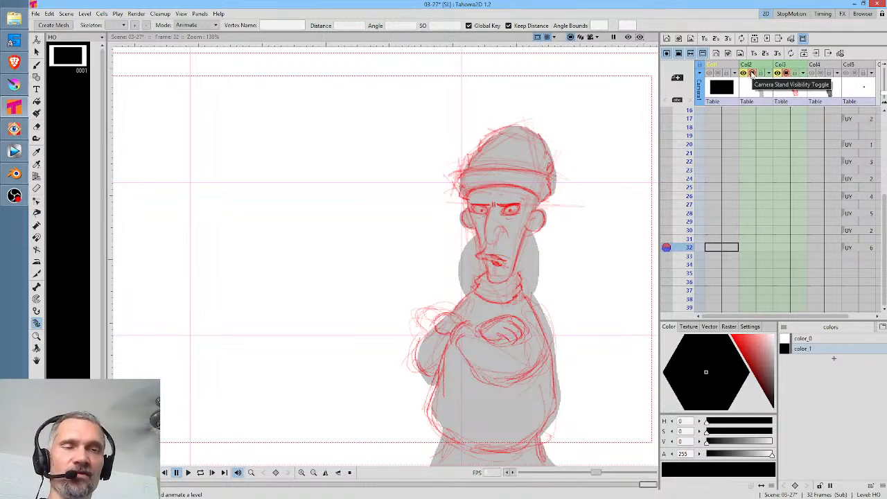
left_click(752, 73)
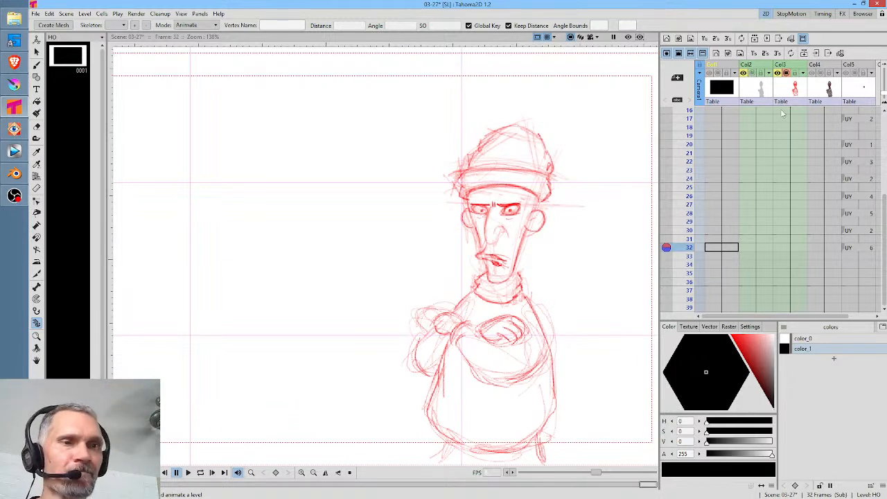
Set the Col3 sketch's opacity to 20 and show the inked and painted character in Col4
left_click(806, 79)
left_click_drag(851, 82, 818, 83)
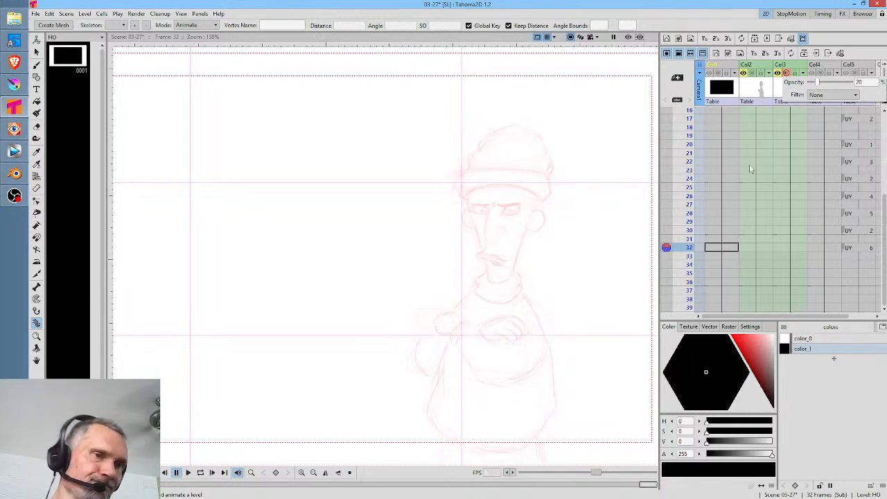
left_click(790, 66)
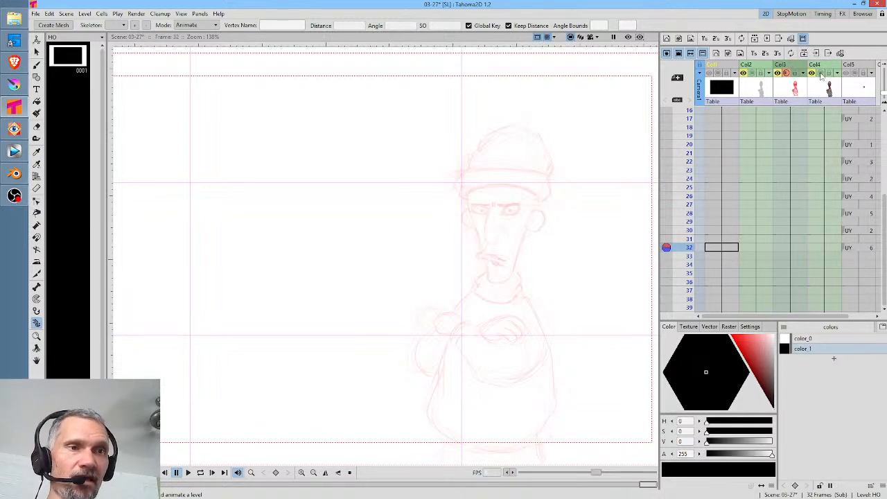
left_click(820, 74)
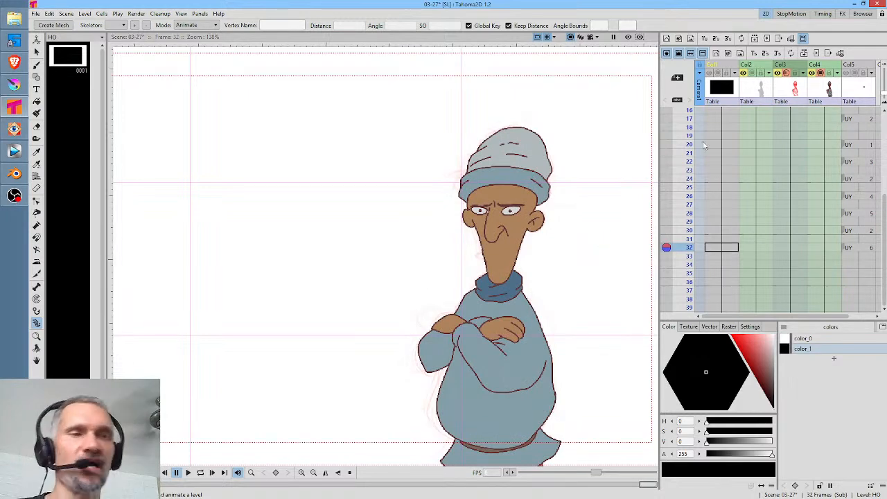
Scrub through the Col4 drawings, select the one at frame 1, and examine its line work up close
scroll(718, 139, "up", 5)
mouse_move(690, 115)
left_mouse_down()
mouse_move(678, 232)
mouse_move(677, 202)
left_mouse_up()
left_click(824, 113)
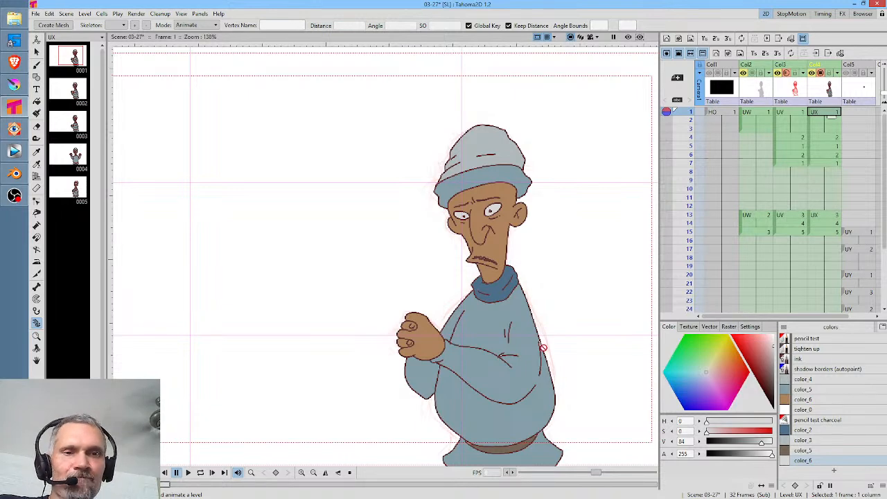
scroll(547, 337, "up", 5)
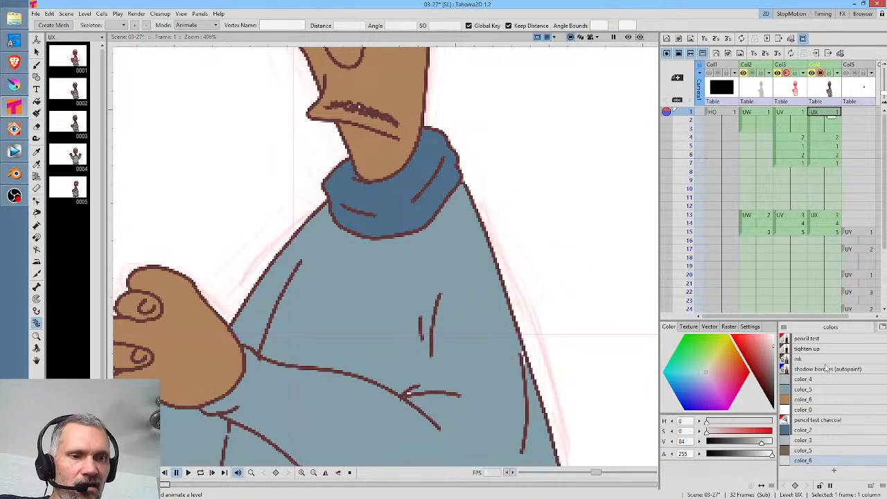
Select the ink style and examine its brush settings down to Slow position tracking and the color options
left_click(823, 359)
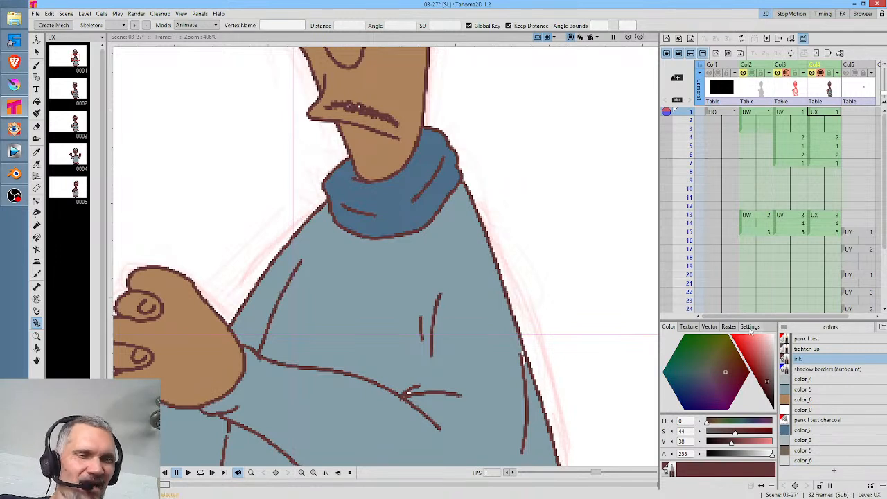
left_click(751, 328)
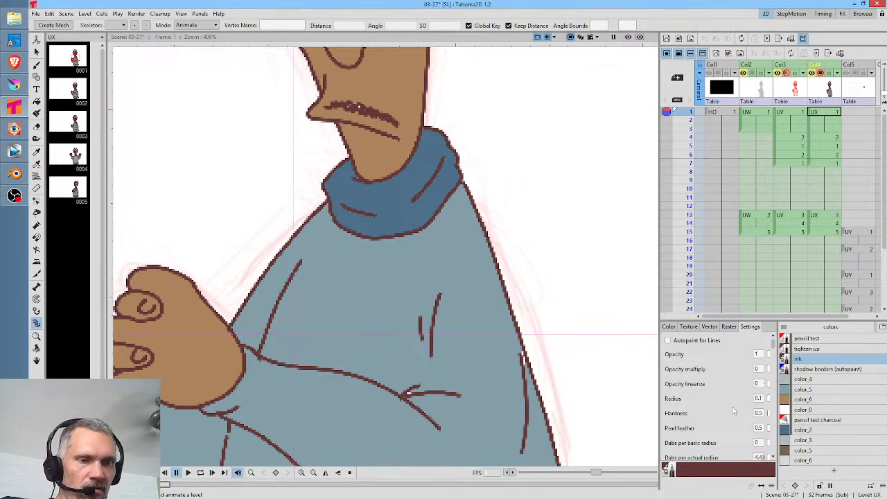
scroll(735, 409, "down", 2)
scroll(737, 409, "down", 4)
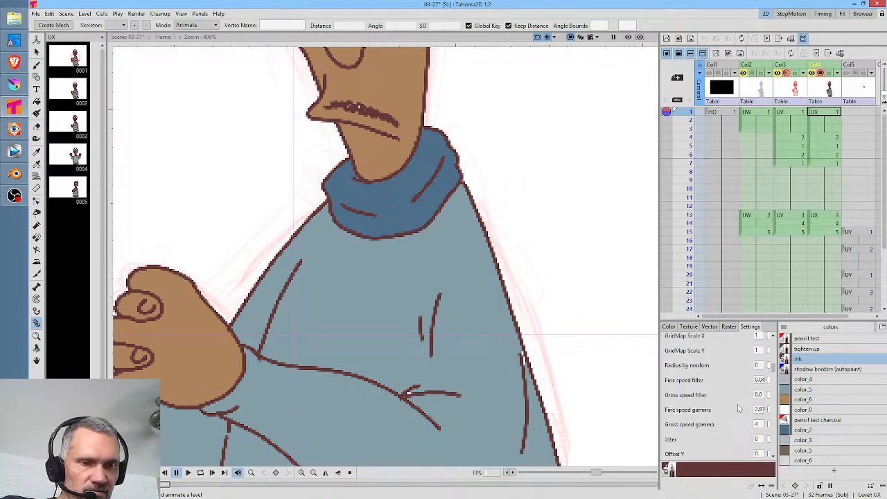
scroll(739, 409, "down", 6)
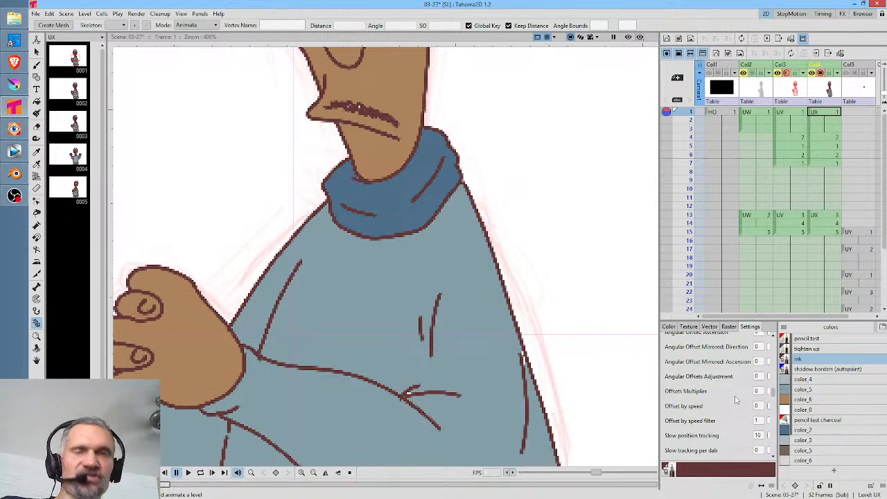
scroll(736, 401, "down", 4)
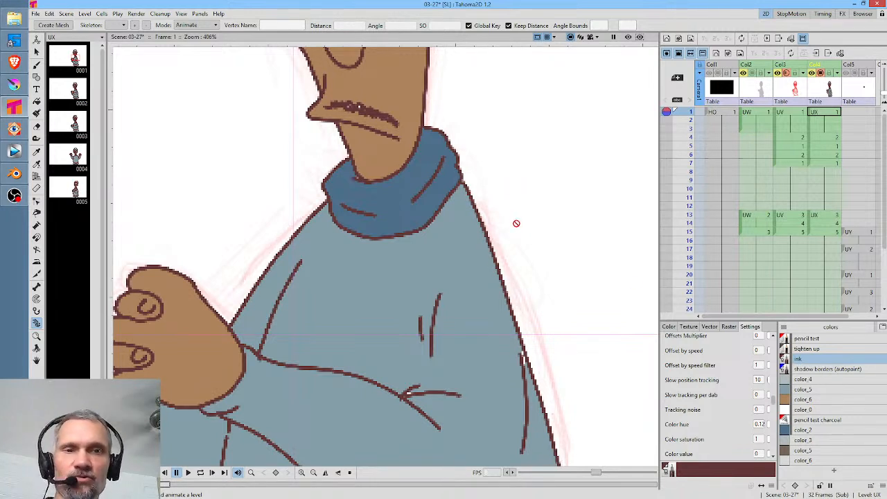
key("alt+0")
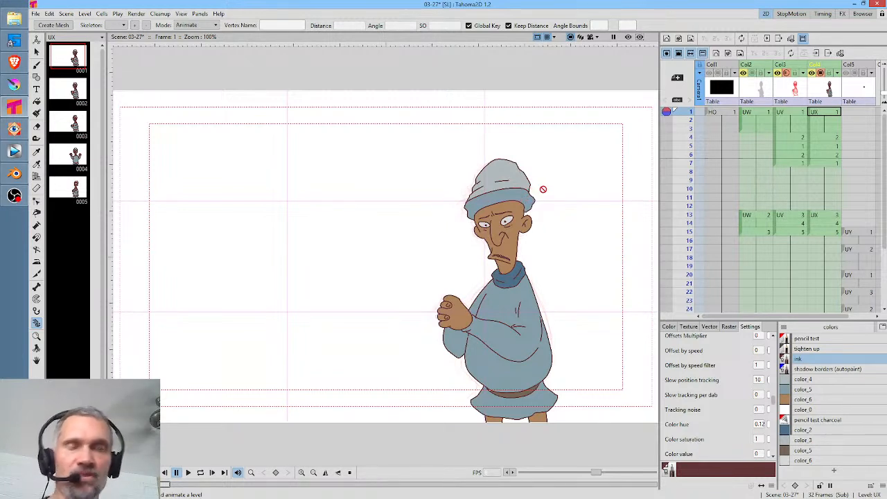
Examine the inked lines around the hat, ear and face of the frame 1 drawing up close
scroll(541, 194, "up", 1)
scroll(541, 195, "up", 6)
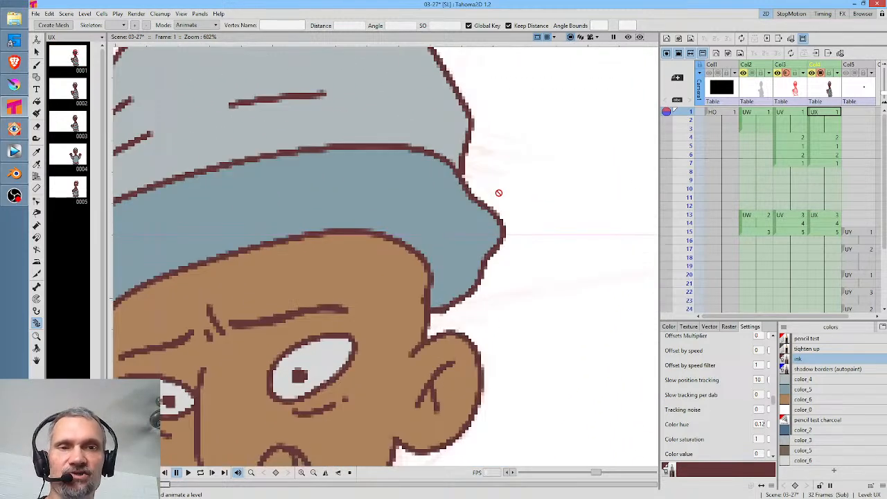
scroll(496, 188, "down", 7)
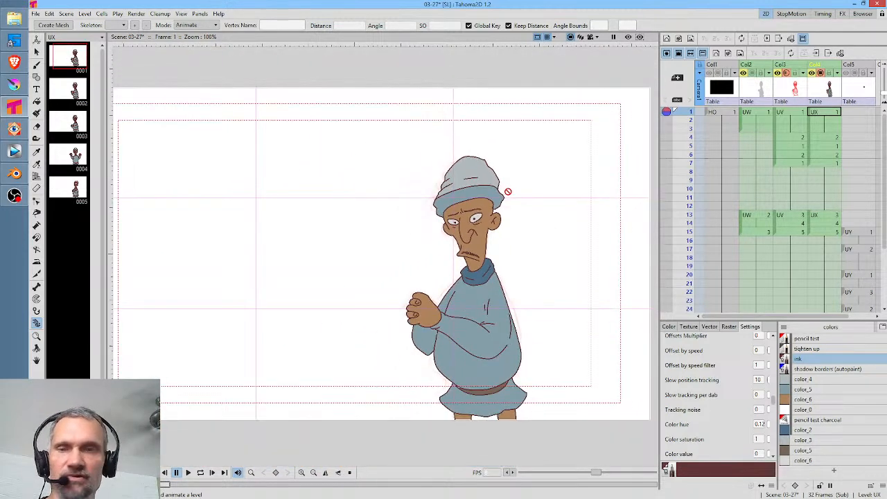
key("alt+0")
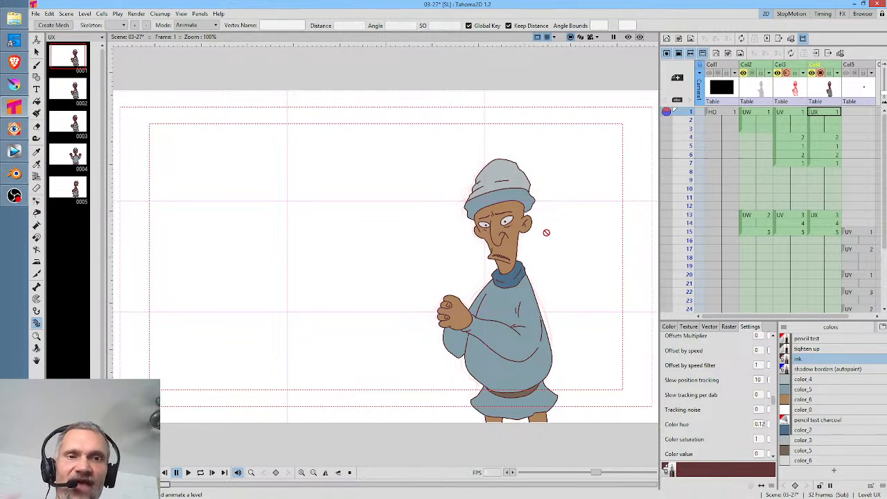
scroll(544, 232, "up", 10)
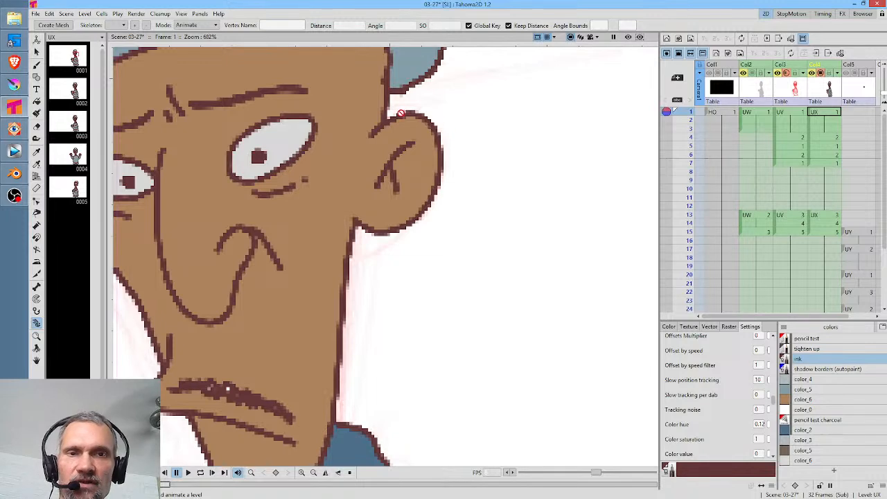
scroll(475, 191, "down", 3)
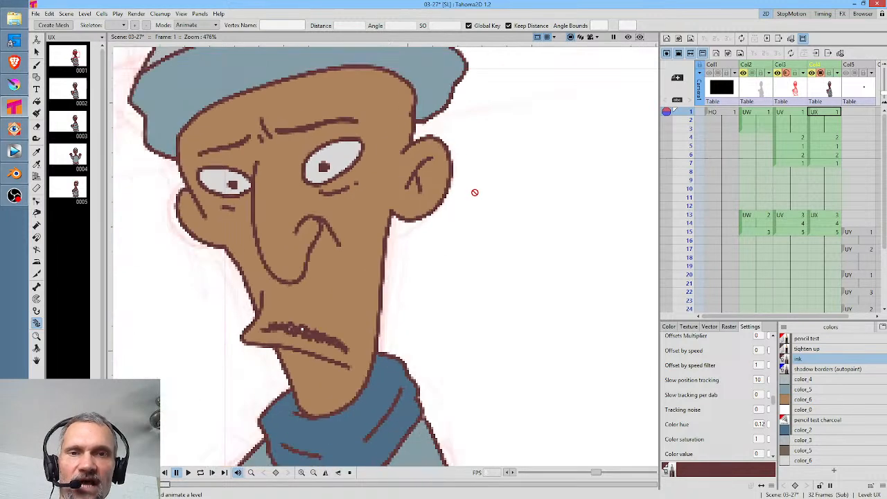
scroll(475, 191, "down", 2)
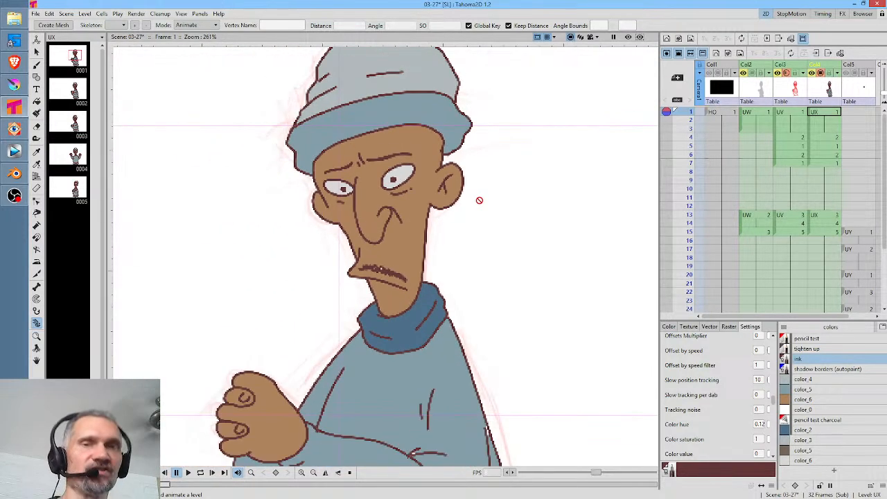
Select the Col4 column and review its level settings, including the antialiasing options, without changing them
left_click(836, 92)
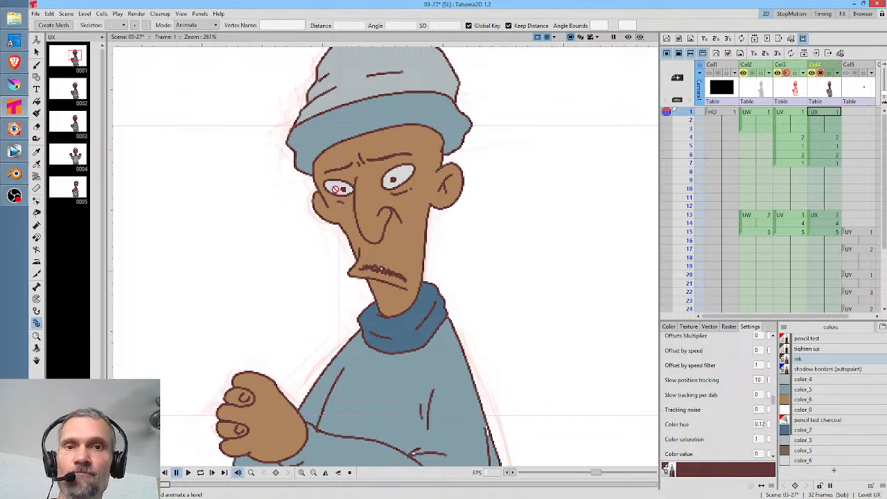
left_click(88, 15)
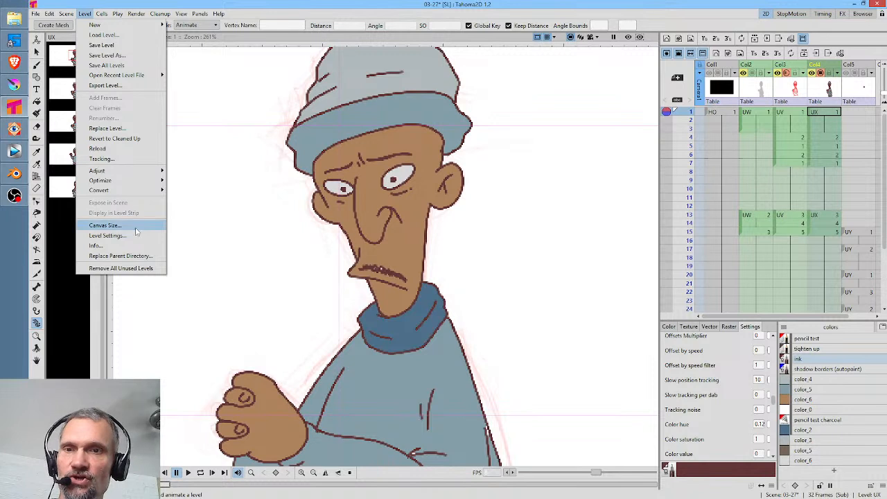
left_click(108, 236)
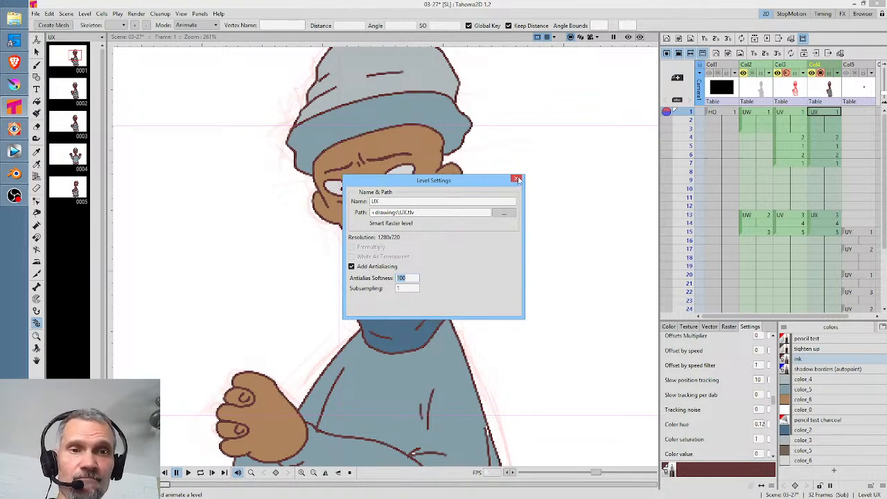
left_click(516, 179)
Turn on the preview and the camera stand visibility of the red Col3 sketch off, with the face in close view
left_click(628, 38)
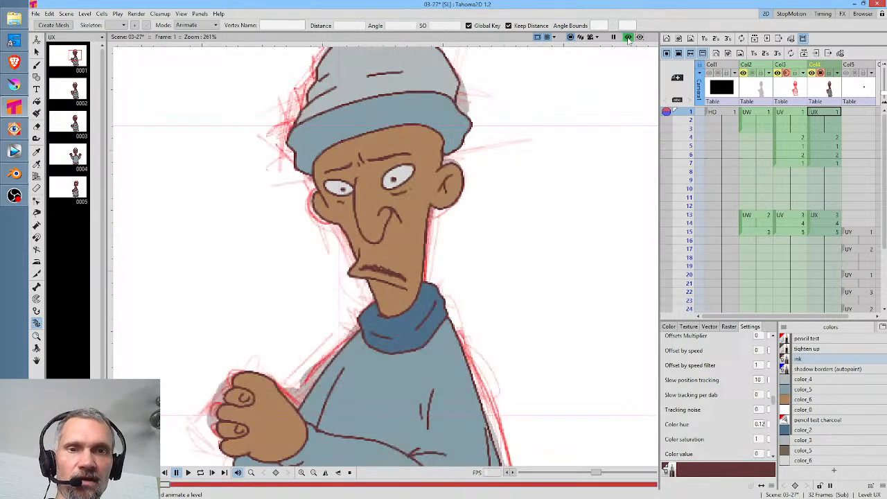
left_click(786, 73)
scroll(445, 249, "up", 1)
scroll(443, 244, "up", 2)
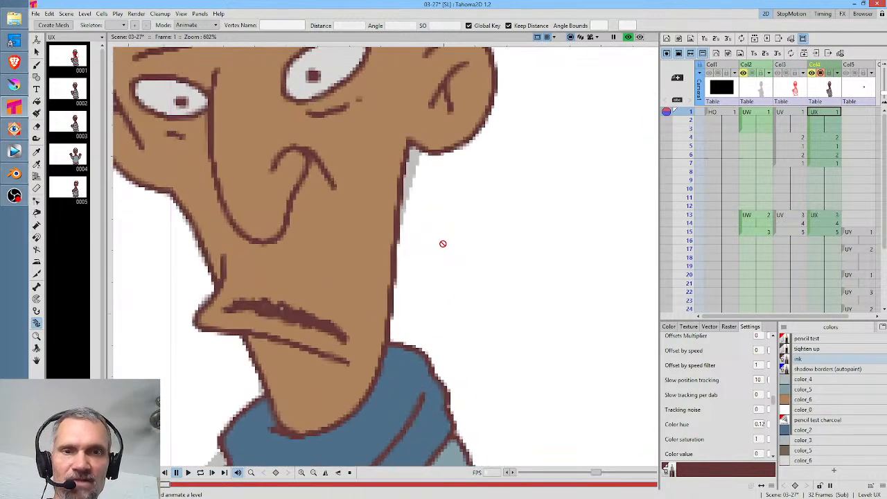
scroll(418, 262, "up", 2)
Toggle the preview on and off repeatedly to compare the line edges of the face, leaving it off
left_click(628, 38)
left_click(629, 38)
left_click(628, 38)
left_click(628, 38)
left_click(628, 38)
left_click(629, 38)
left_click(628, 38)
left_click(628, 38)
left_click(628, 38)
left_click(628, 38)
left_click(628, 38)
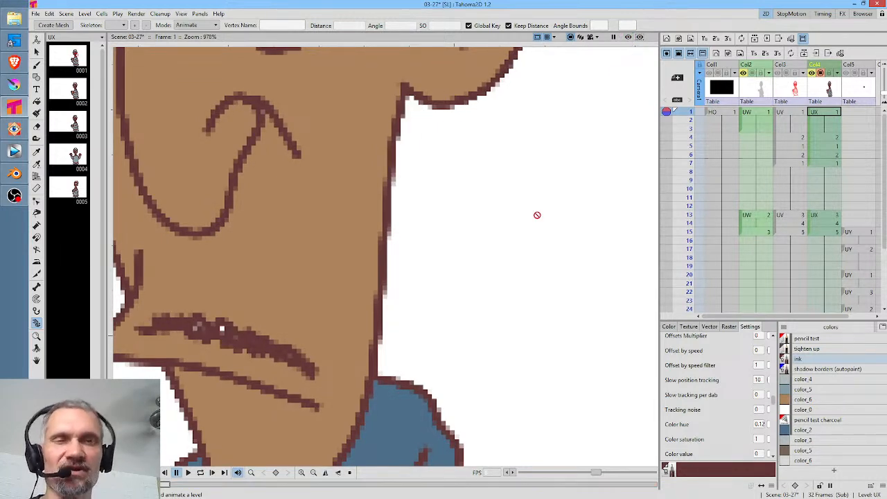
Examine the mouth of the frame 1 drawing at pixel level for unpainted spots
scroll(501, 274, "down", 2)
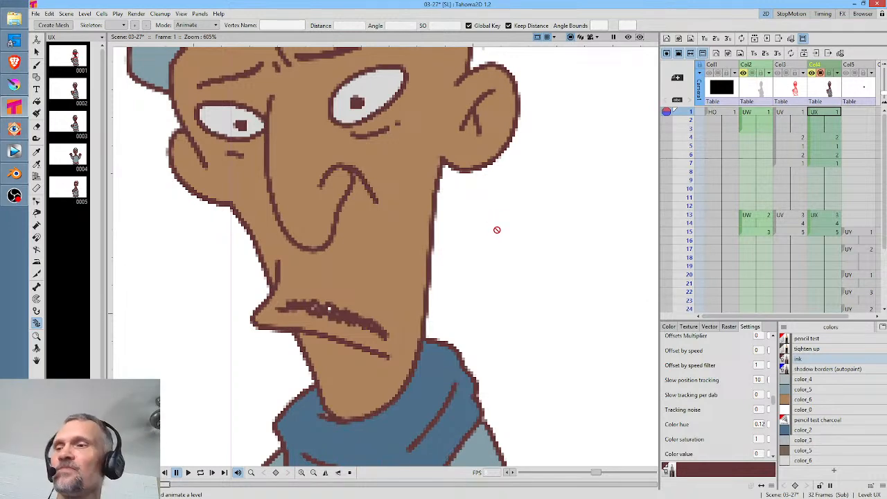
scroll(496, 230, "down", 5)
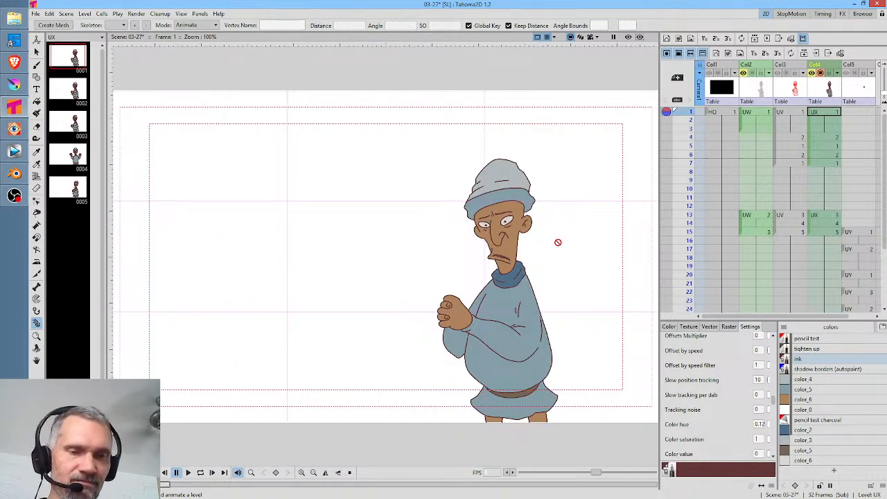
scroll(555, 241, "up", 1)
scroll(551, 241, "up", 9)
scroll(449, 240, "down", 1)
left_click_drag(493, 240, 593, 242)
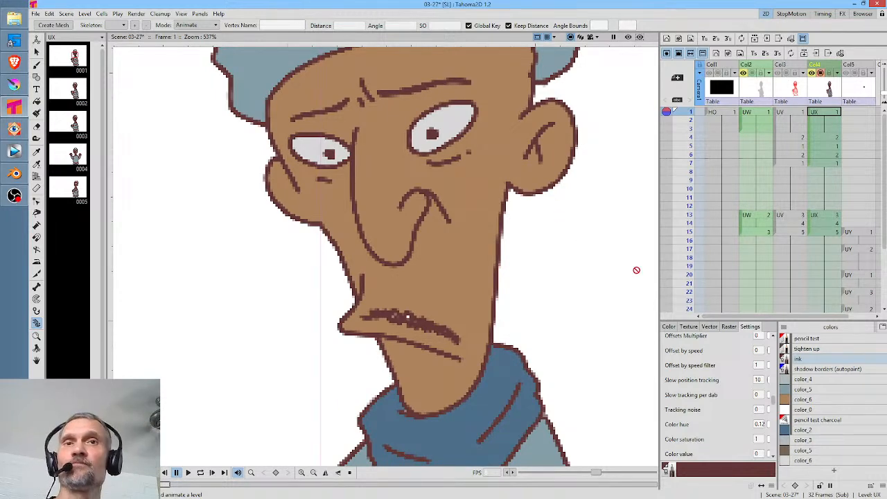
scroll(414, 360, "up", 1)
scroll(413, 360, "up", 20)
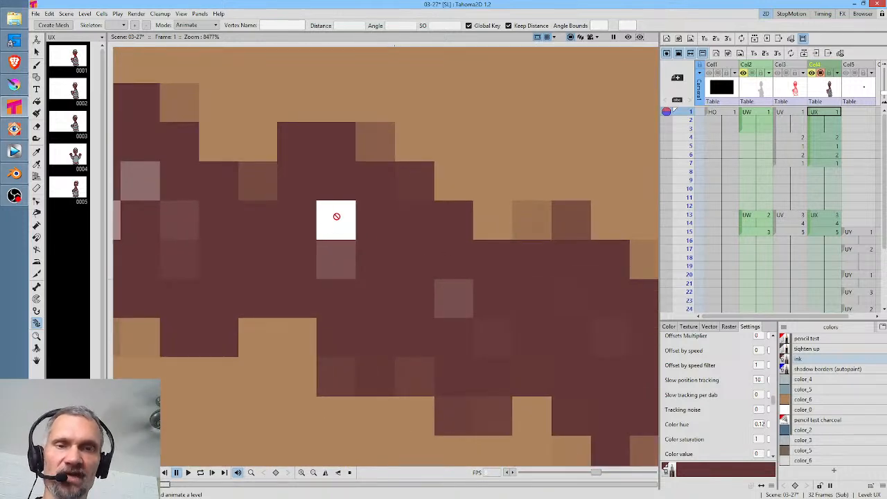
scroll(513, 220, "down", 7)
scroll(529, 225, "down", 3)
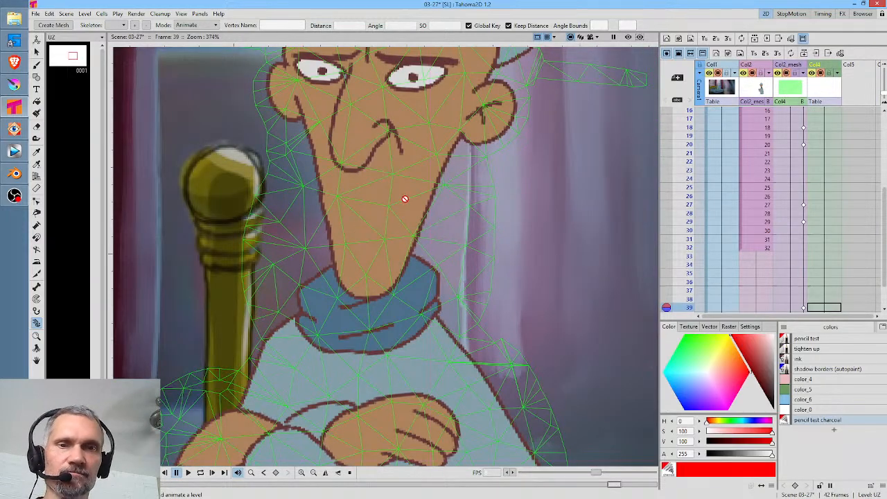
Examine the mesh-deformed character's face in the main scene and select the Col2 cell at frame 23
scroll(405, 199, "up", 4)
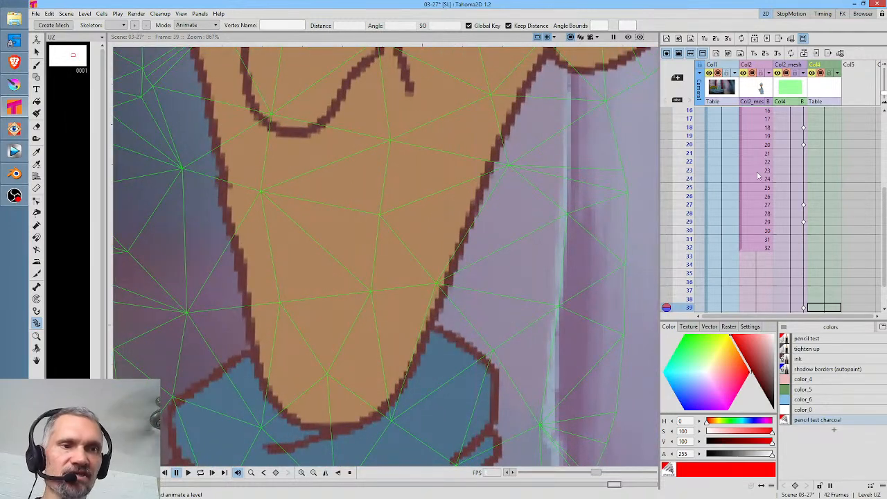
left_click(759, 172)
scroll(560, 242, "down", 2)
scroll(560, 242, "down", 4)
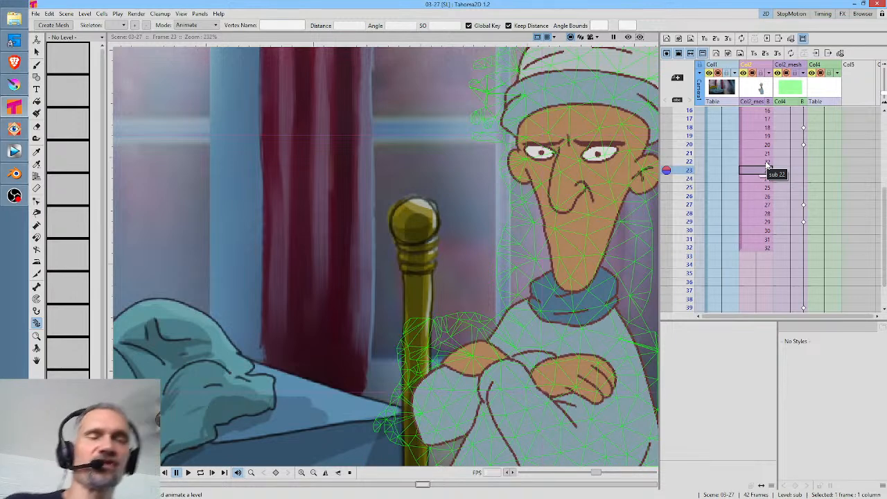
Reopen the Col2 sub-scene and select the Col4 drawing at frame 1
left_click(761, 88)
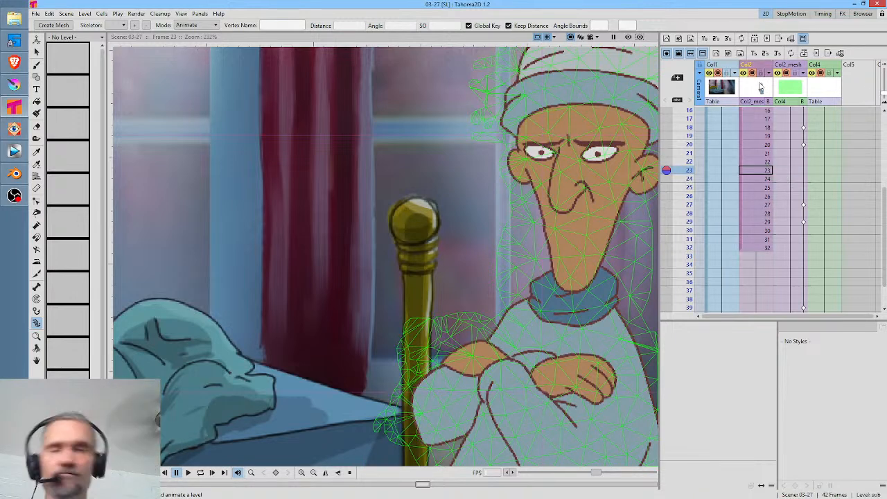
double_click(757, 170)
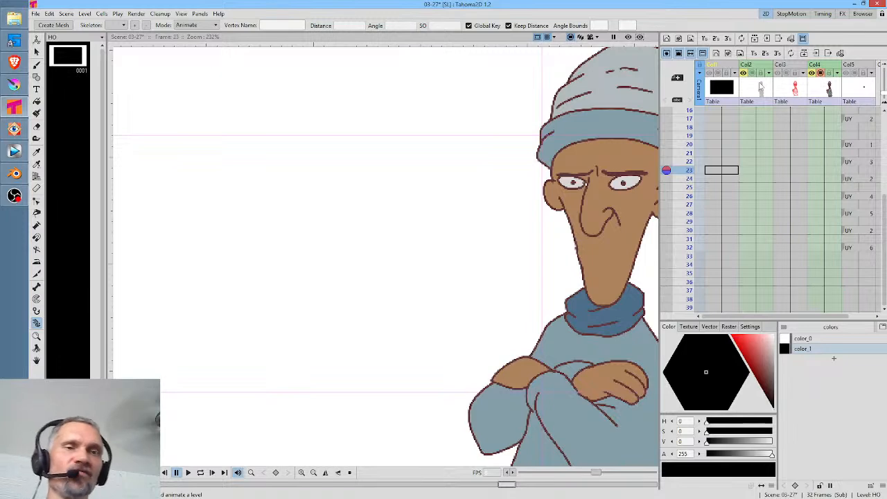
left_click_drag(817, 170, 765, 177)
left_click(776, 132)
scroll(777, 142, "up", 5)
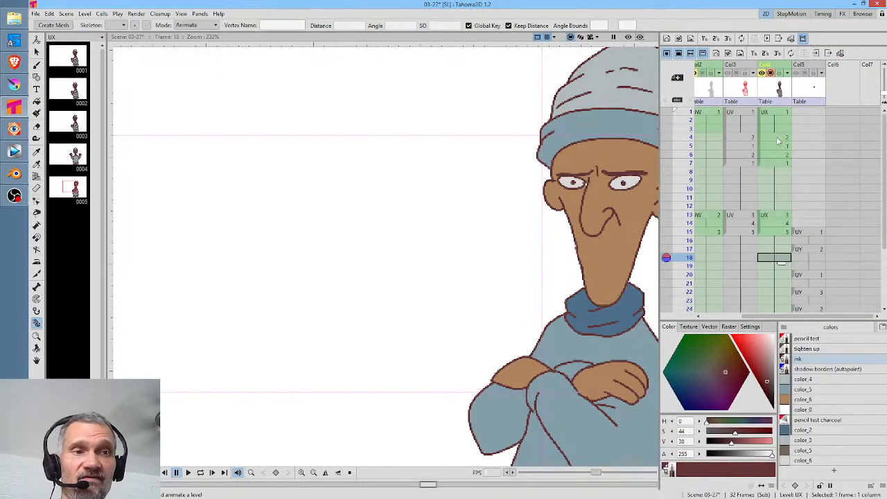
left_click(780, 113)
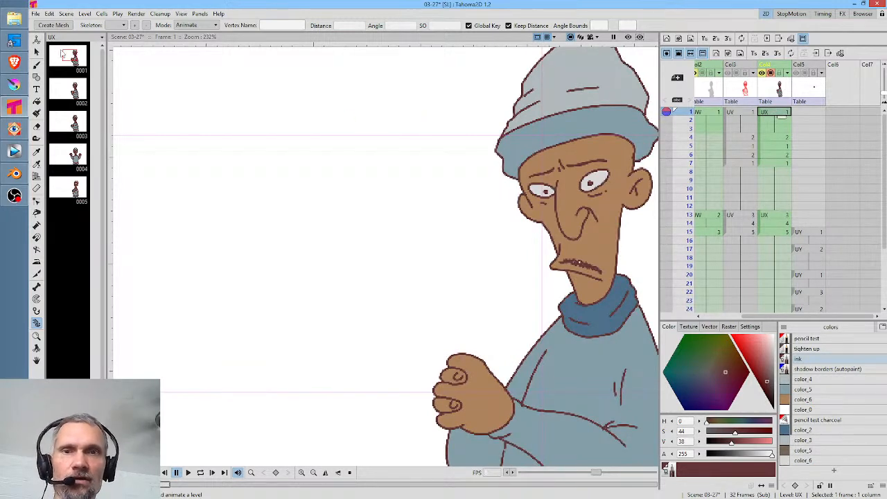
View drawing 0001 of the UX level on its own and return to the Col4 cell at frame 1
left_click(61, 55)
left_click_drag(551, 220, 363, 193)
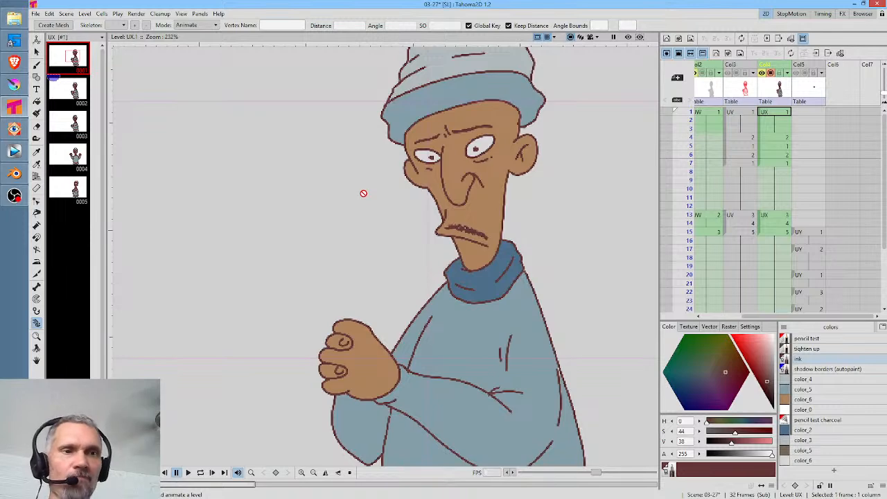
left_click(782, 113)
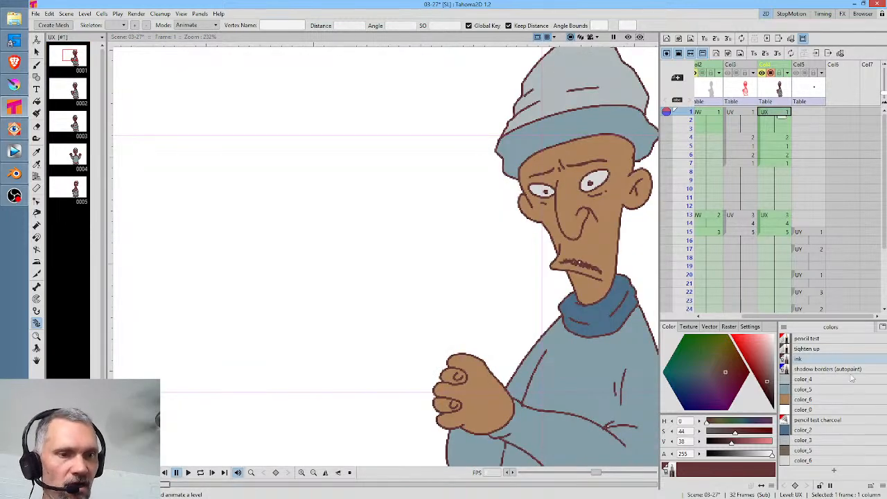
Fill the unpainted gaps in the mouth with color_6, using the Fill tool with Freehand type and Areas mode
left_click(816, 404)
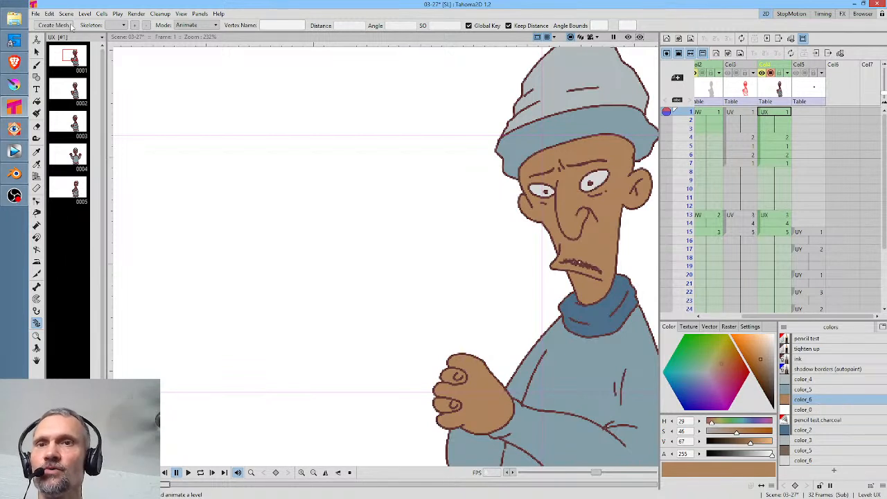
key("f")
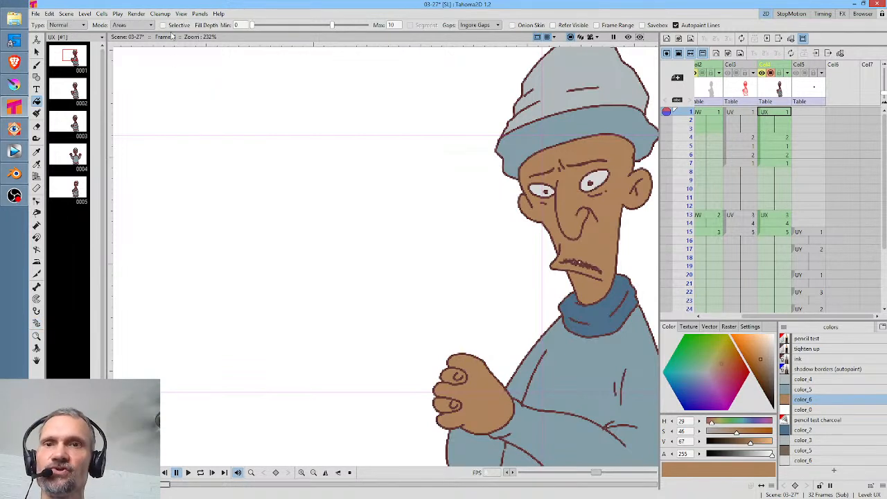
left_click(145, 25)
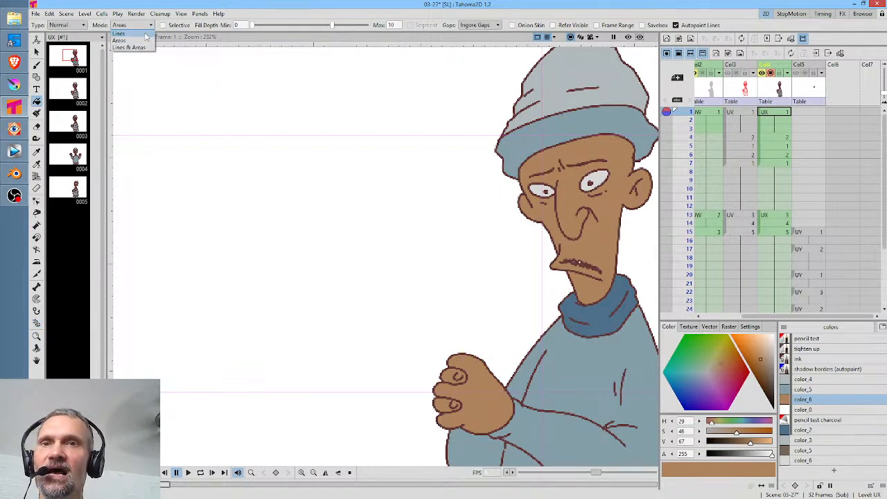
left_click(146, 41)
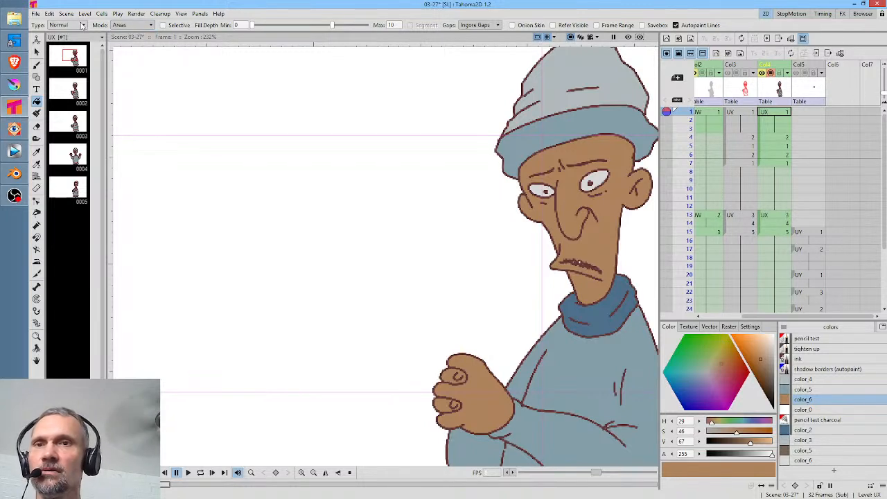
left_click(83, 25)
left_click(81, 47)
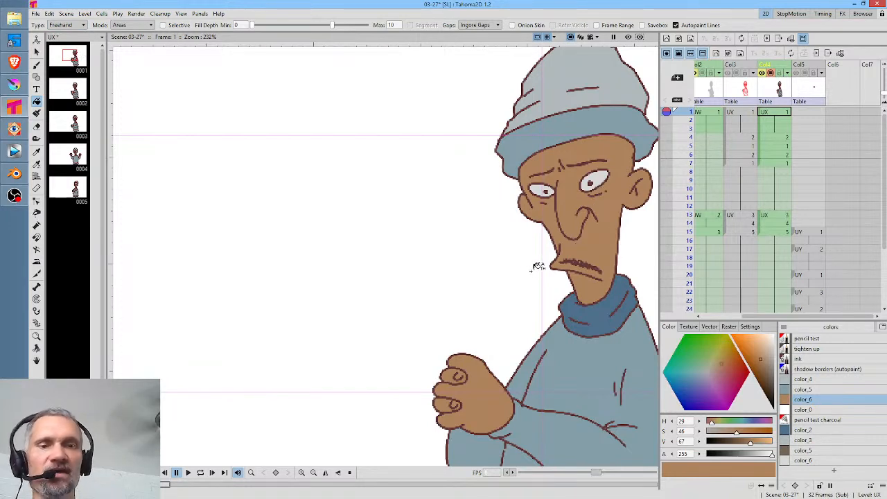
Try filling the character's clasped hands with color_4 and undo the fill
left_click_drag(540, 264, 416, 201)
mouse_move(385, 267)
left_mouse_down()
mouse_move(309, 281)
mouse_move(333, 378)
mouse_move(406, 355)
mouse_move(416, 331)
mouse_move(392, 258)
mouse_move(358, 243)
mouse_move(345, 362)
mouse_move(388, 365)
mouse_move(418, 335)
mouse_move(395, 266)
left_mouse_up()
left_click(803, 379)
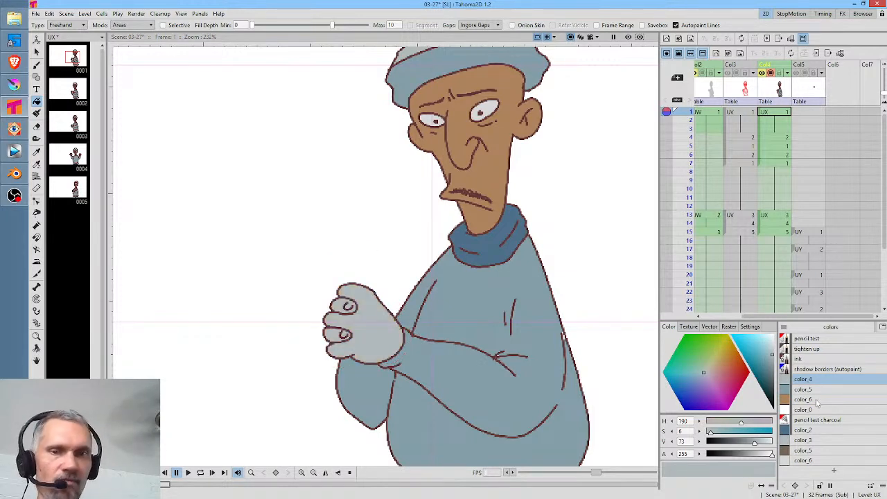
key("ctrl+z")
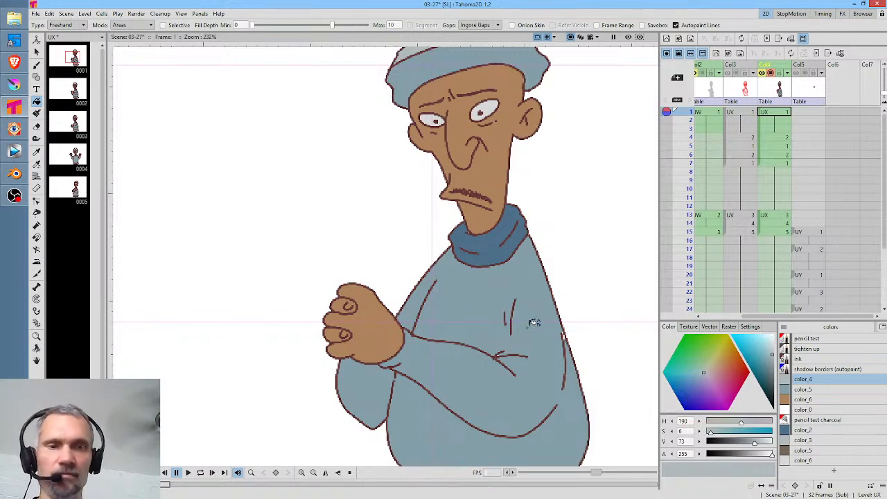
Select color_5, switch to the Style Picker tool and return to the Fill tool
left_click(814, 390)
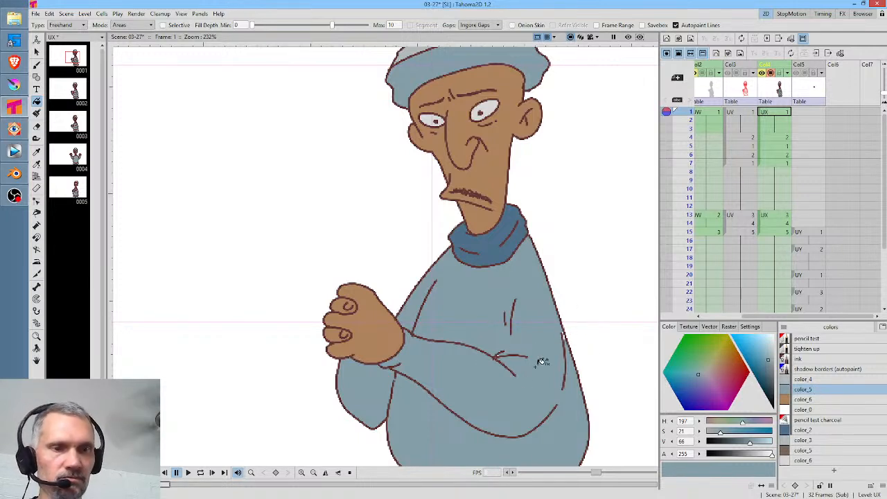
key("k")
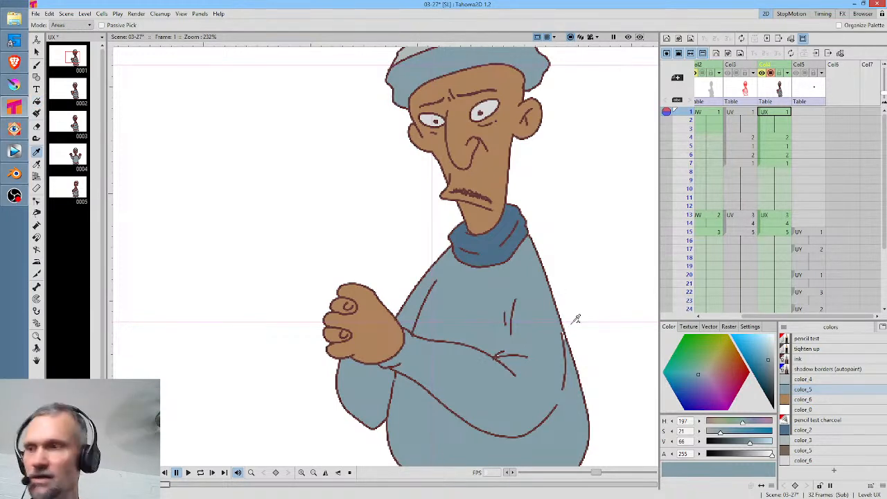
key("f")
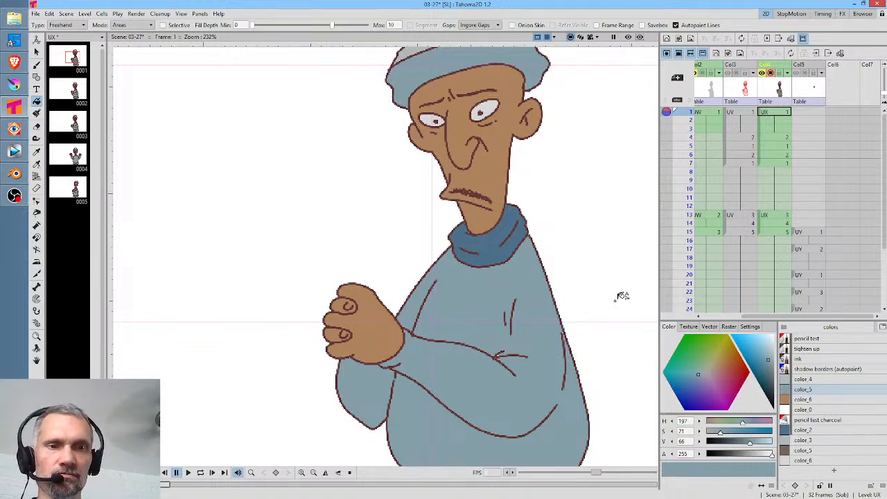
Fill the enclosed sweater areas with color_5 using freehand regions on the Col4 drawings at frames 1 and 4
mouse_move(514, 344)
left_mouse_down()
mouse_move(481, 357)
mouse_move(497, 338)
left_mouse_up()
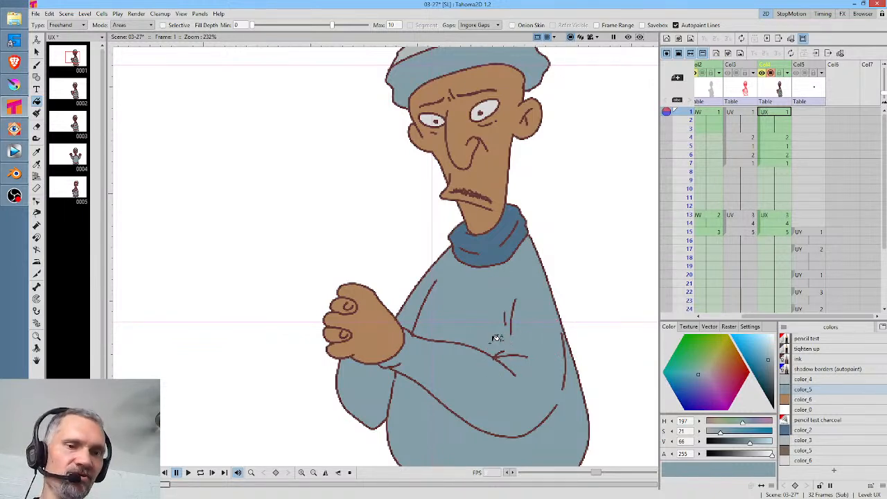
left_click(776, 138)
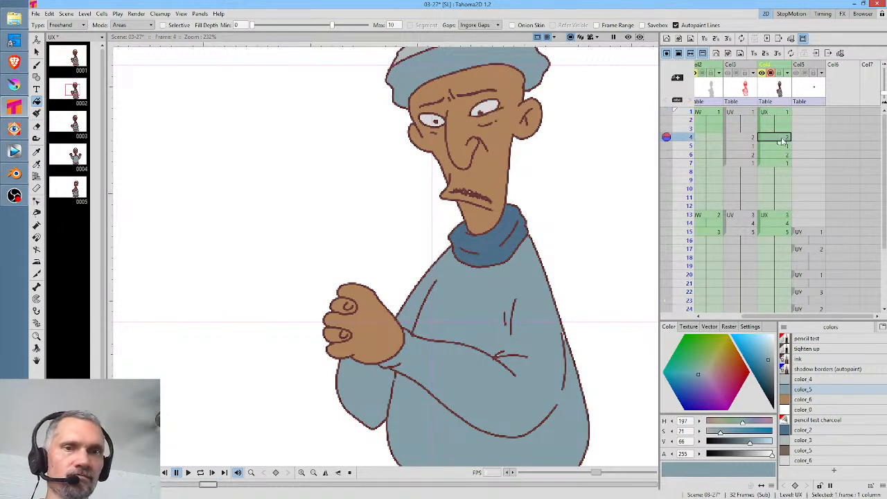
left_click(804, 400)
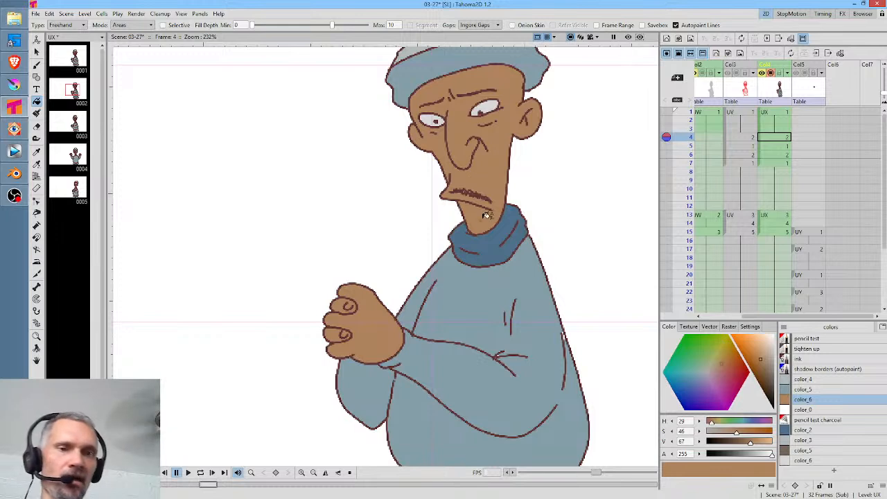
left_click(816, 390)
mouse_move(574, 314)
left_mouse_down()
mouse_move(595, 349)
mouse_move(570, 304)
left_mouse_up()
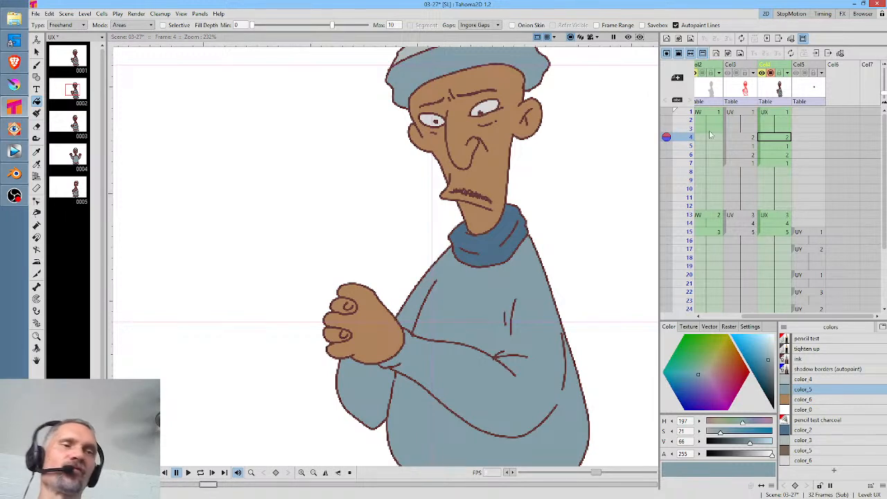
Go through Col4 to the drawing at frame 6 and set the minimum fill depth to 7.62
left_click(781, 146)
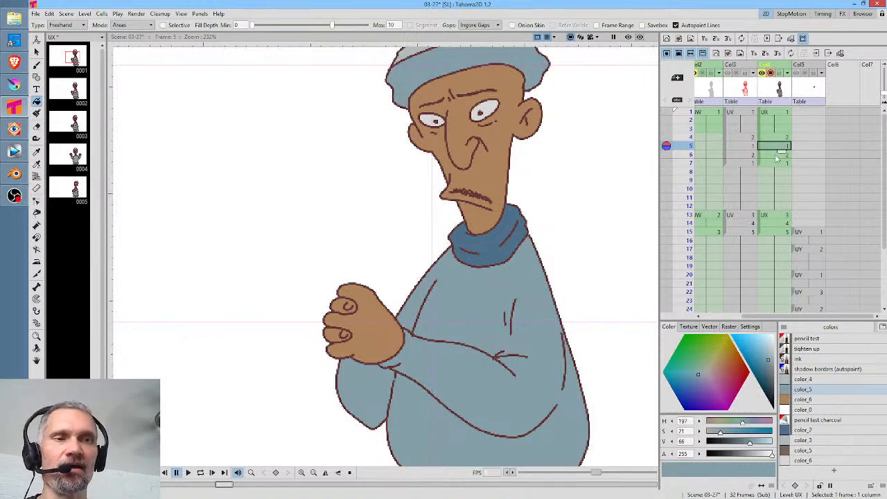
left_click(790, 155)
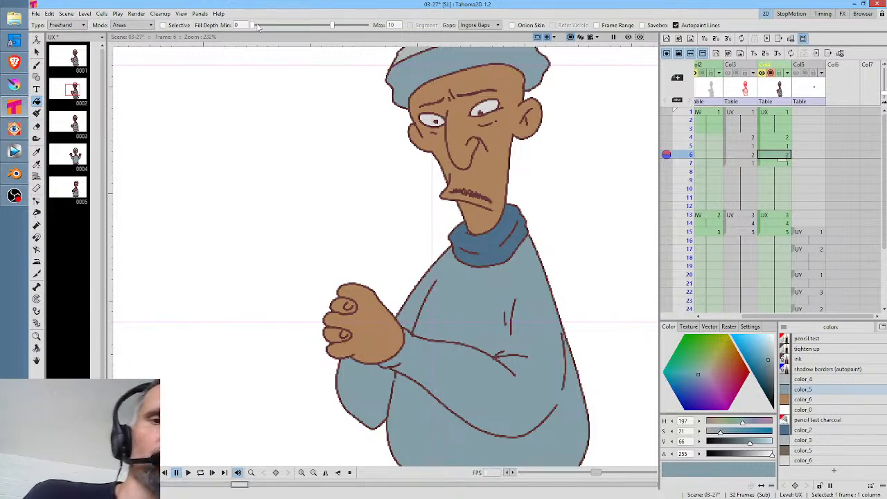
left_click_drag(254, 26, 311, 28)
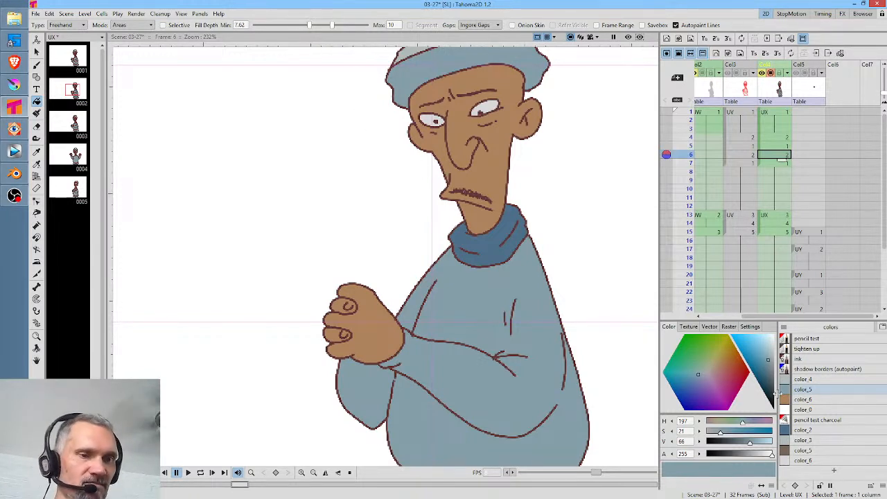
Try filling the character's face with the brown color_5 using the Normal fill type, inspect the mouth lines and undo the fill
left_click(818, 452)
left_click(66, 25)
left_click(62, 33)
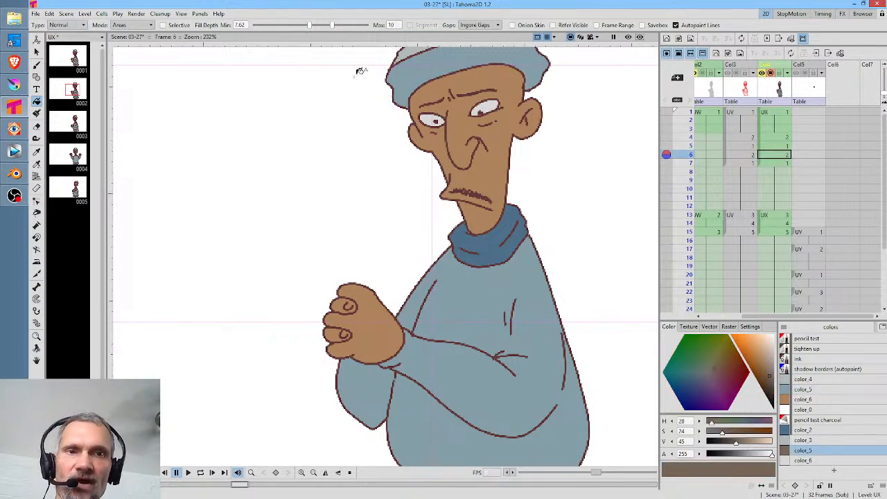
left_click(510, 138)
scroll(482, 199, "up", 2)
scroll(483, 193, "up", 3)
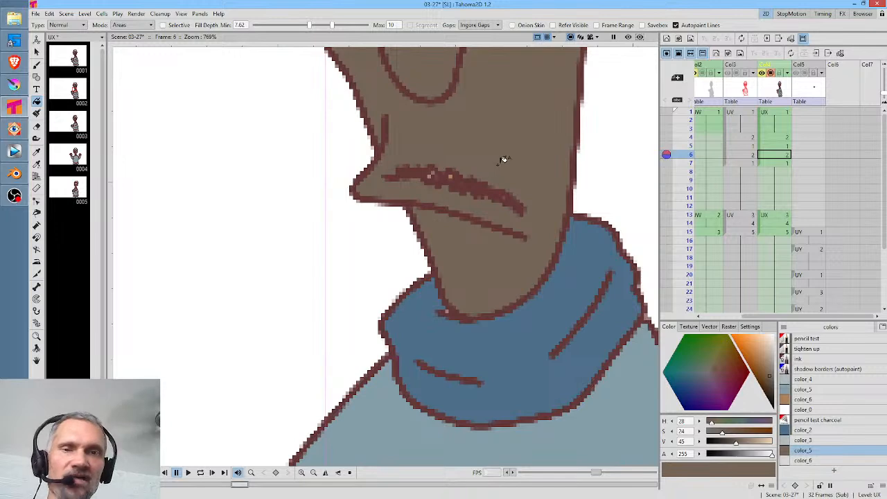
key("ctrl+z")
scroll(507, 158, "down", 3)
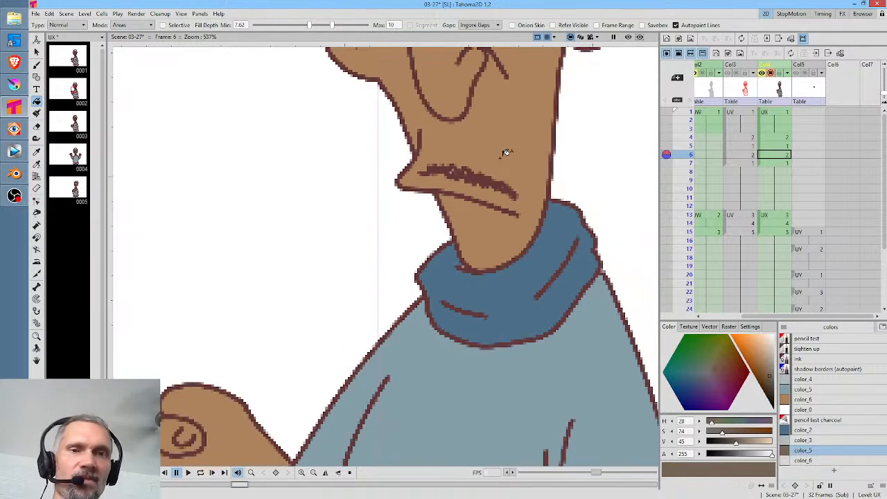
scroll(508, 158, "down", 3)
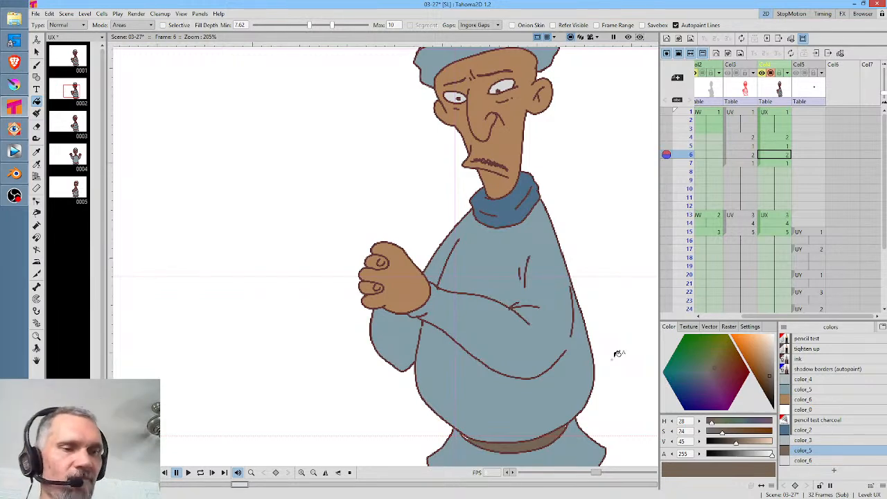
Sample the palette styles of the sweater, the hands and the belt in turn with the Style Picker tool
left_click_drag(579, 328, 571, 246)
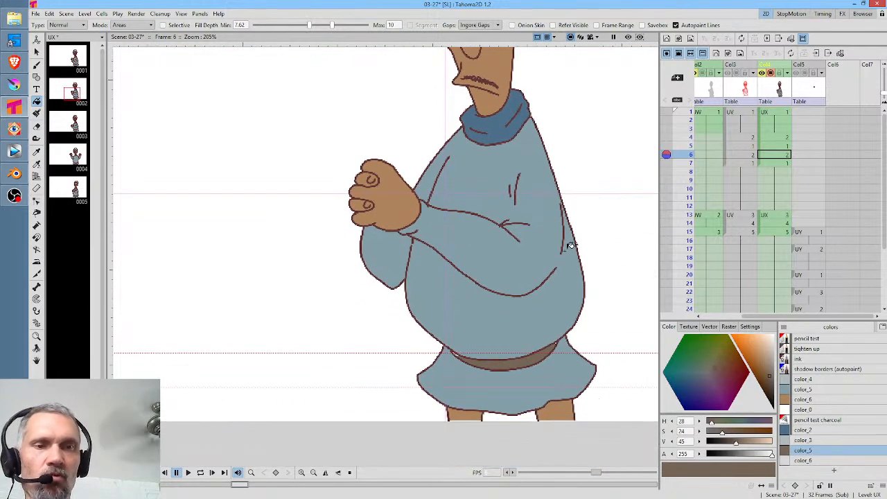
key("k")
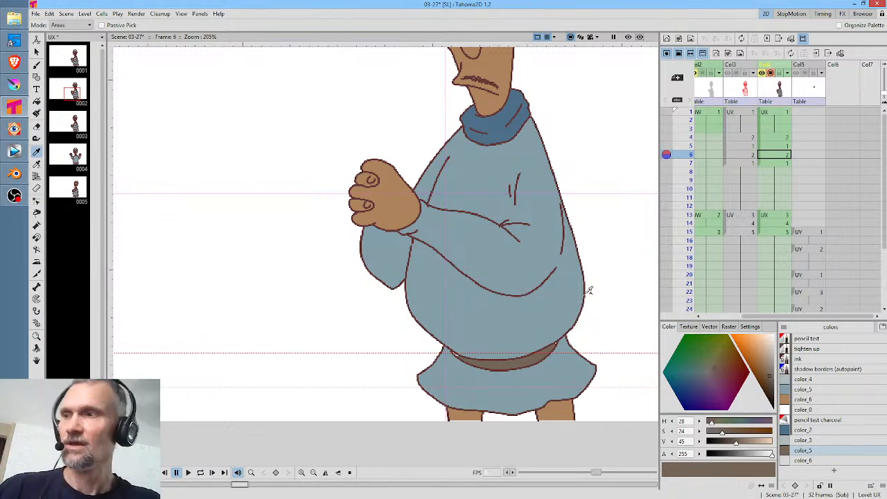
left_click(549, 312)
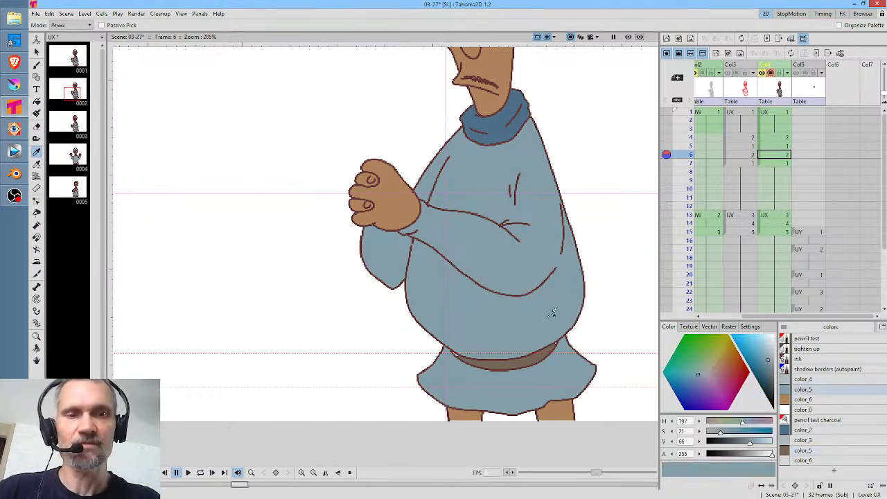
left_click(400, 195)
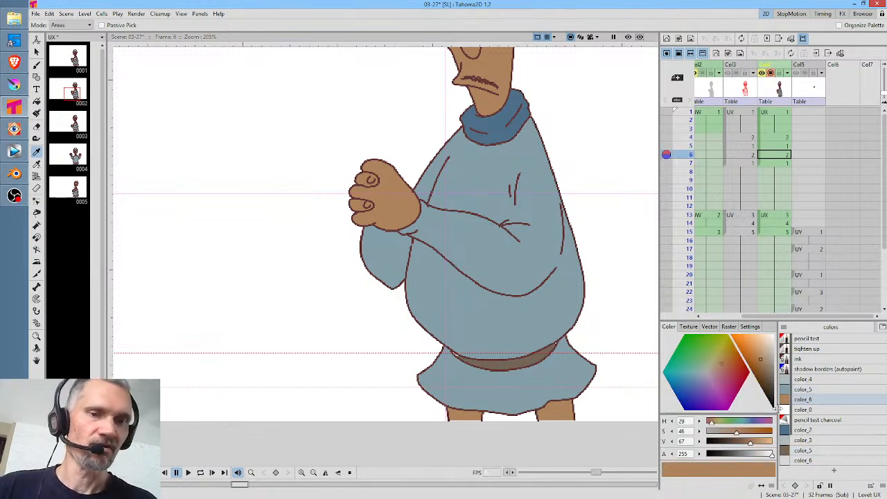
left_click(535, 350)
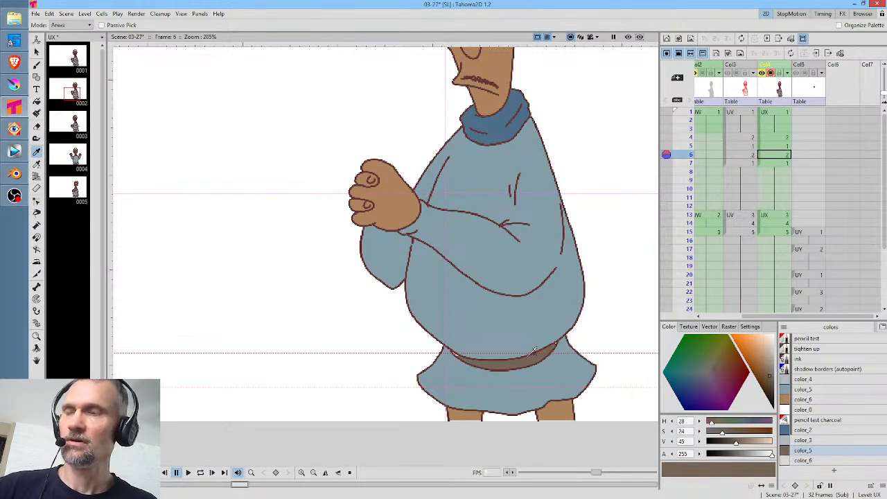
Switch briefly to the RGB Picker, return to the Style Picker tool and select color_2 in the palette
key("r")
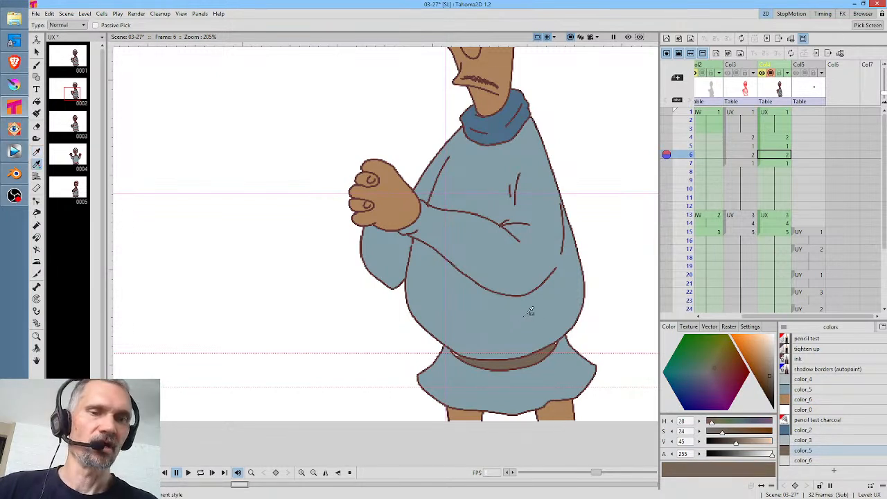
key("k")
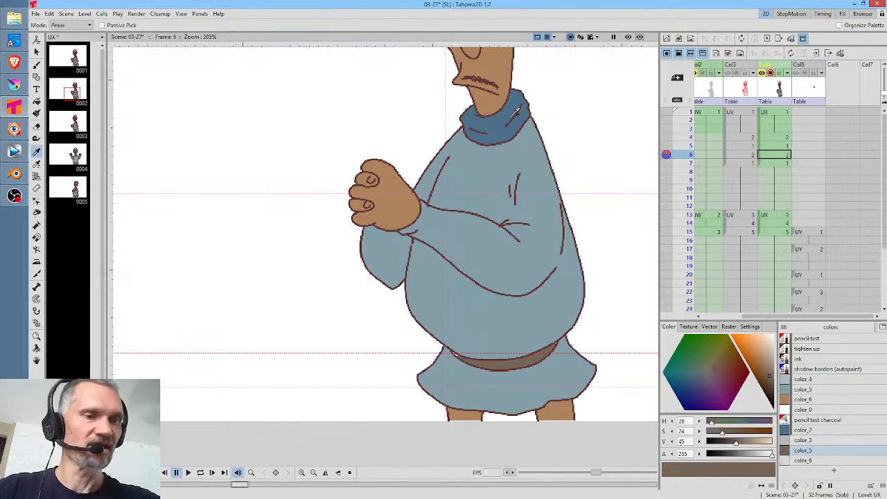
left_click(821, 431)
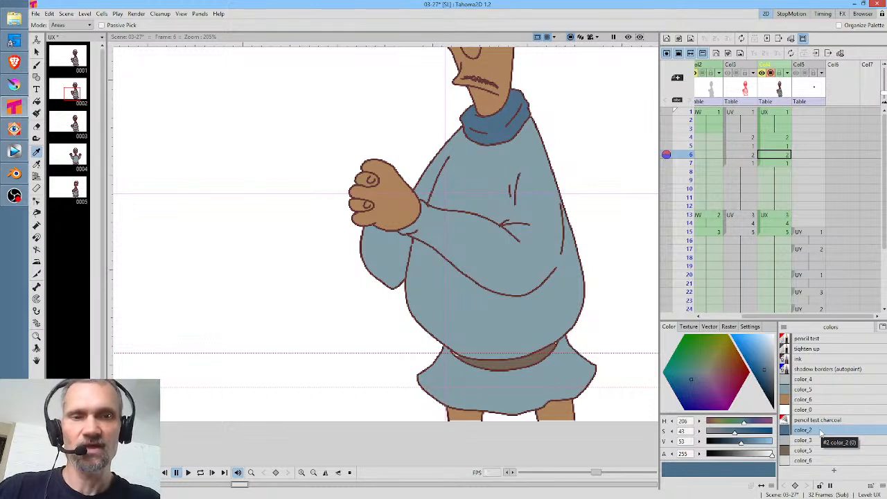
Pick the belt's brown color_5 from the drawing and apply it to the belt with the Fill tool
left_click(540, 354)
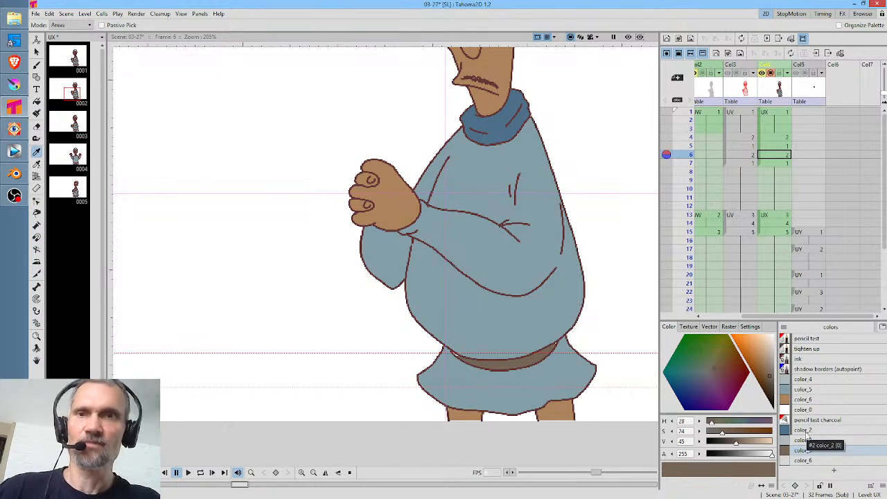
key("f")
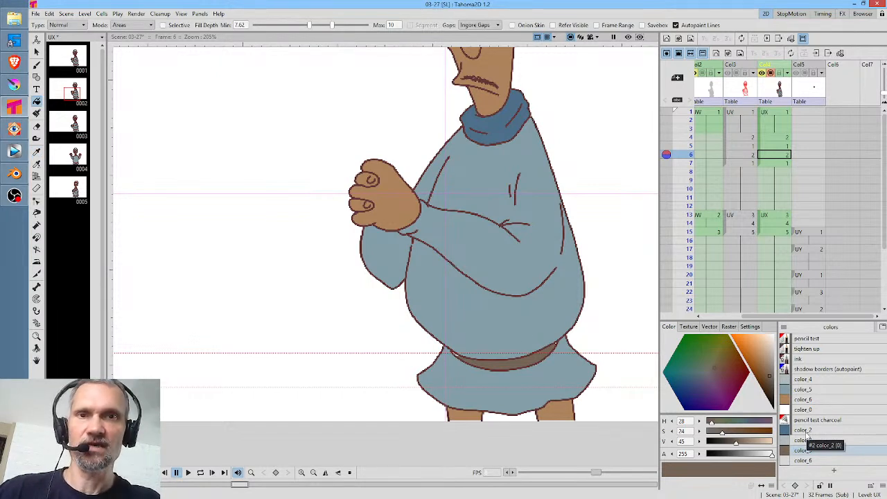
left_click(529, 355)
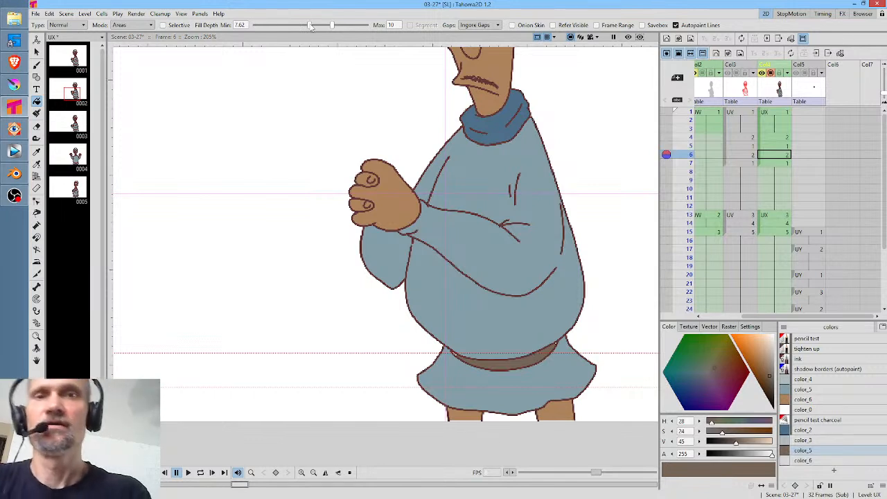
Set the fill depth to minimum 2.56 and maximum 15, and inspect the narrow end of the belt up close
left_click_drag(309, 26, 271, 27)
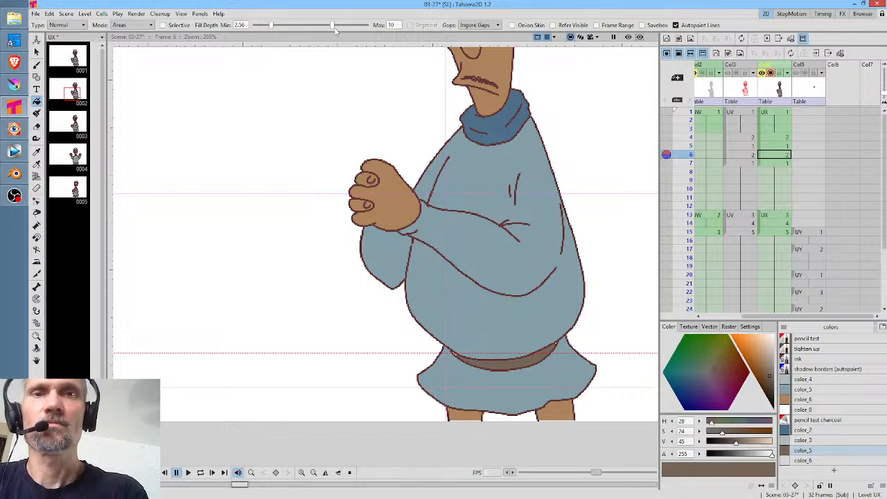
left_click_drag(332, 25, 381, 21)
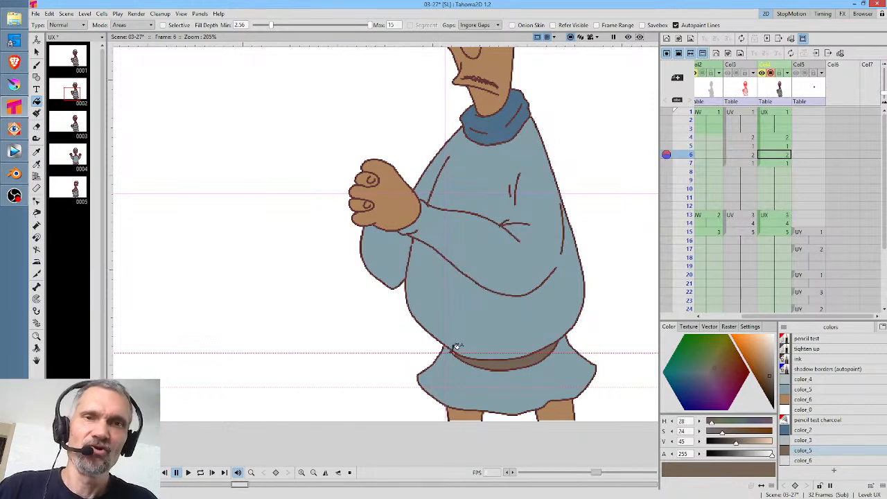
scroll(461, 349, "up", 8)
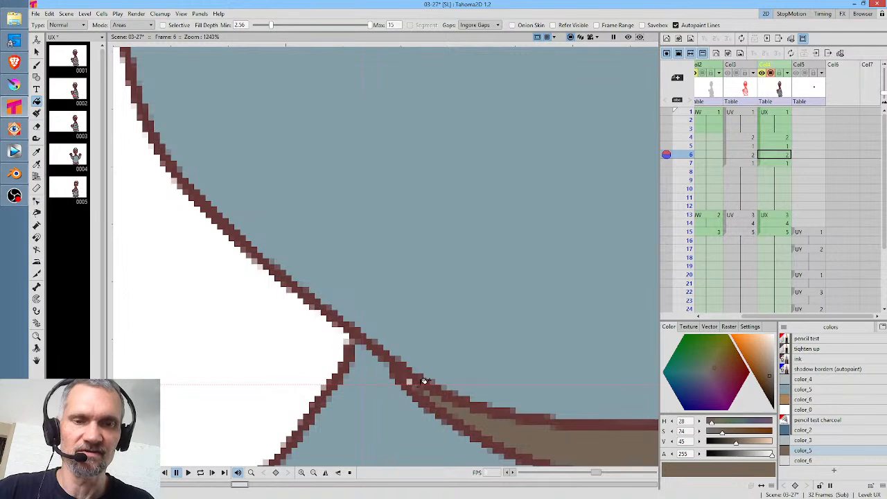
scroll(535, 381, "down", 10)
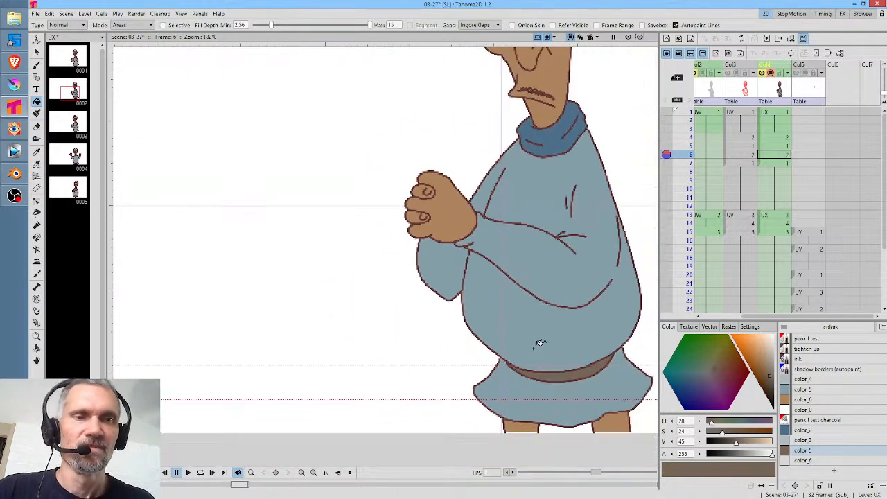
left_click_drag(579, 333, 446, 283)
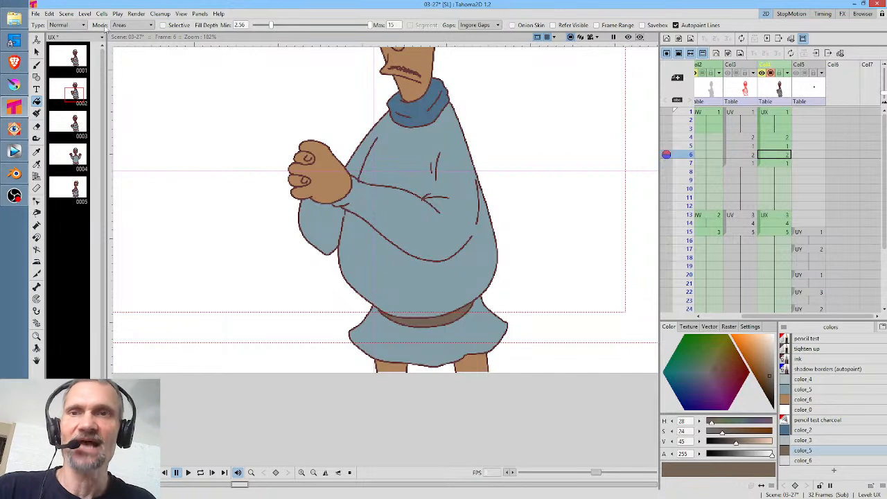
Change the fill type to Freehand and fill the belt at frame 6 with the brown color_5 by outlining it
left_click(67, 25)
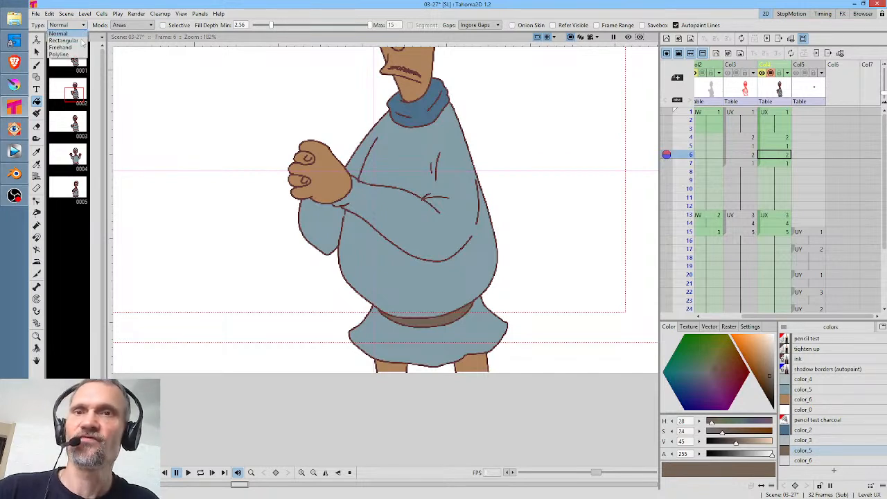
left_click(60, 47)
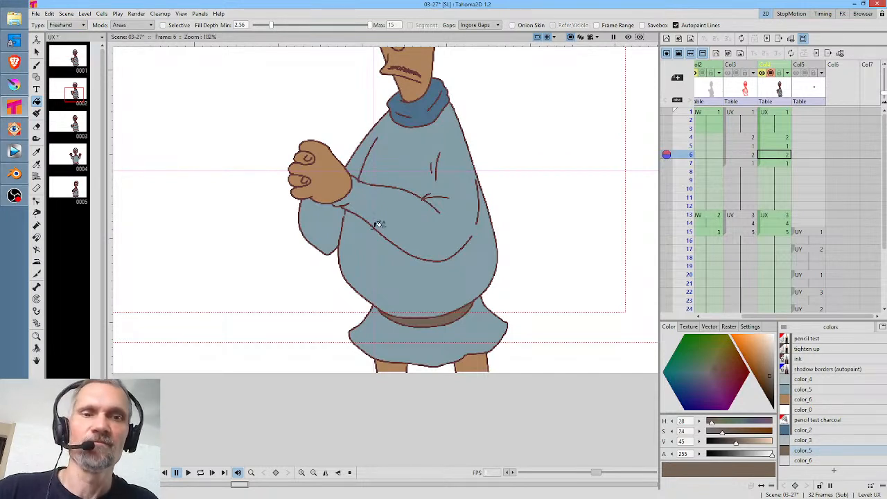
mouse_move(491, 287)
left_mouse_down()
mouse_move(400, 286)
mouse_move(373, 309)
mouse_move(412, 332)
mouse_move(454, 331)
mouse_move(496, 291)
left_mouse_up()
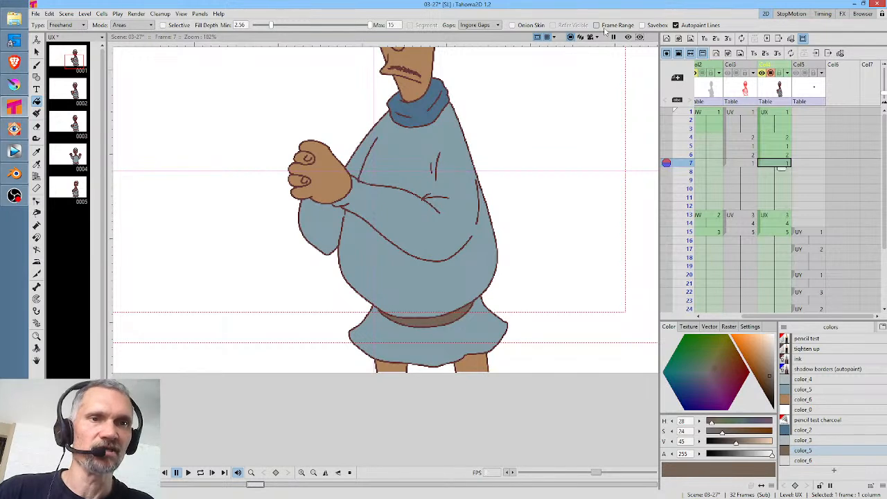
Enable Frame Range and fill the belt with brown color_5 from frame 1 to frame 15 of Col4, outlining it freehand on both frames
left_click(604, 27)
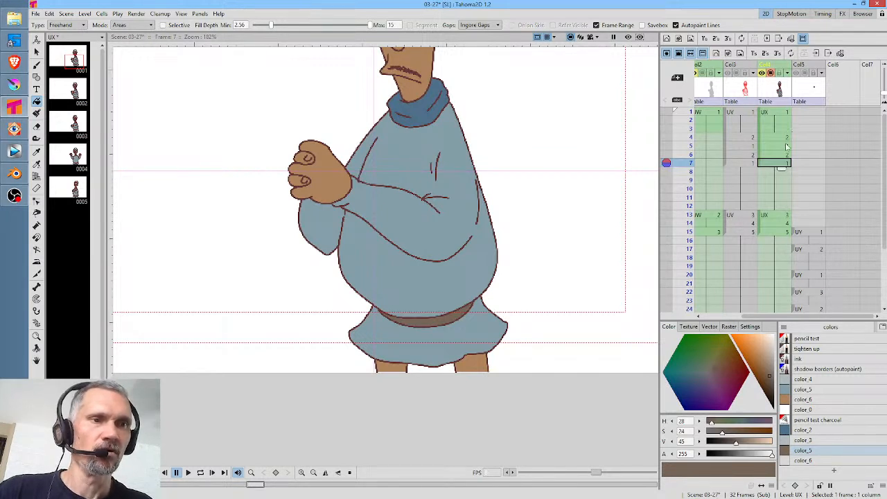
left_click(783, 113)
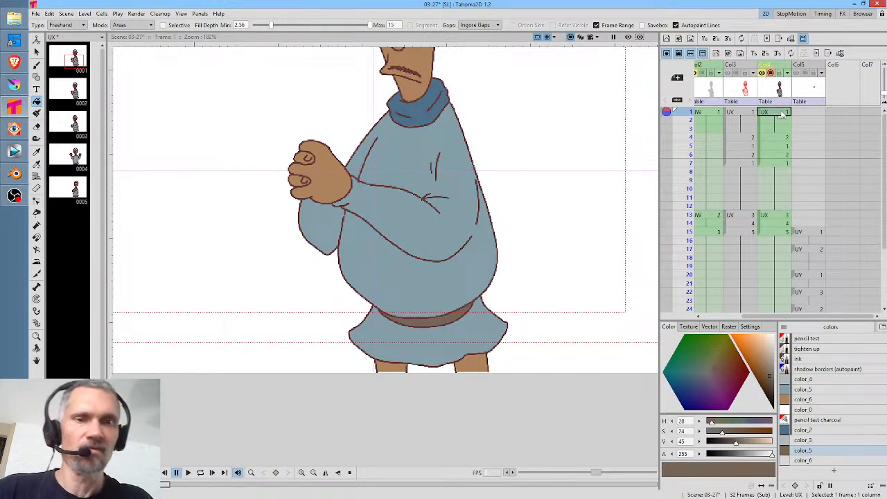
mouse_move(495, 281)
left_mouse_down()
mouse_move(389, 279)
mouse_move(375, 320)
mouse_move(458, 321)
mouse_move(499, 275)
left_mouse_up()
left_click(783, 232)
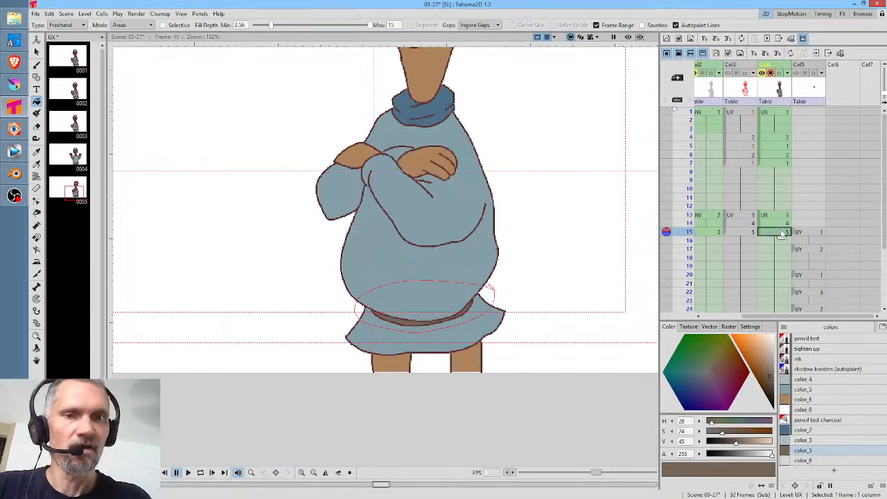
mouse_move(497, 285)
left_mouse_down()
mouse_move(379, 283)
mouse_move(363, 314)
mouse_move(412, 329)
mouse_move(459, 320)
mouse_move(490, 284)
left_mouse_up()
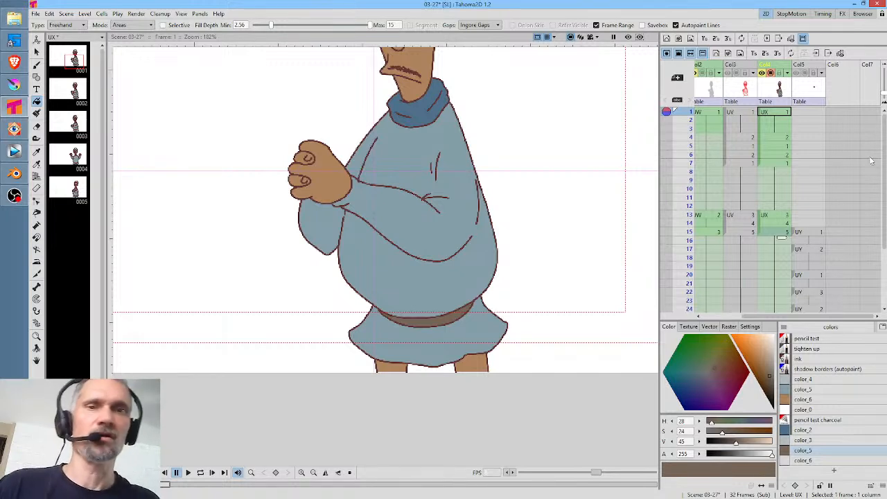
left_click_drag(491, 132, 556, 252)
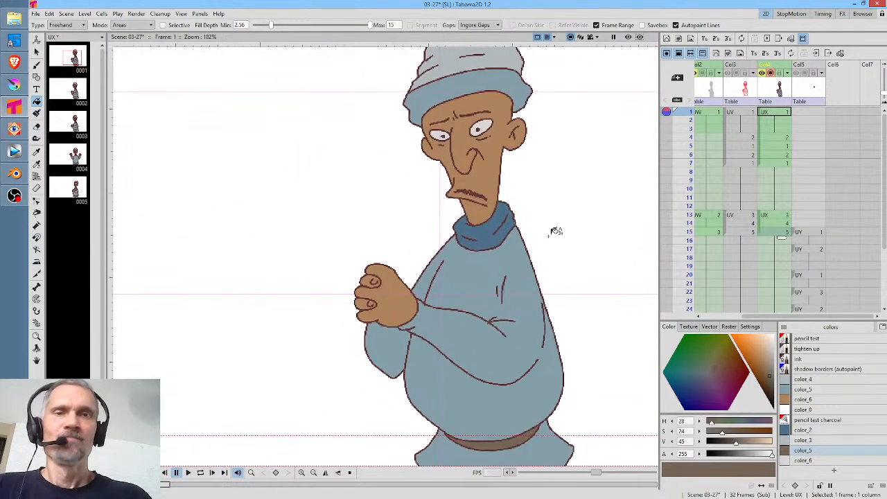
Compare the character at frame 15 with the mouth column Col5 hidden and shown, keeping the Col4 drawing selected
key("shift+space")
scroll(551, 199, "down", 3)
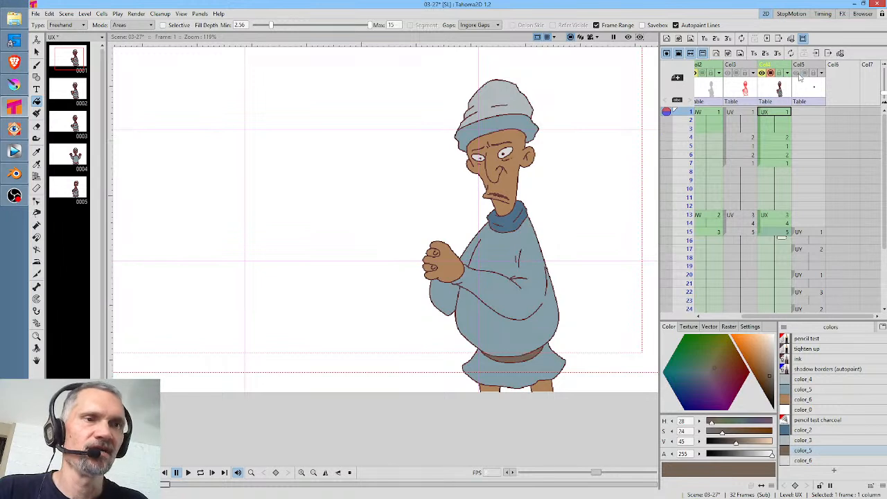
left_click(817, 233)
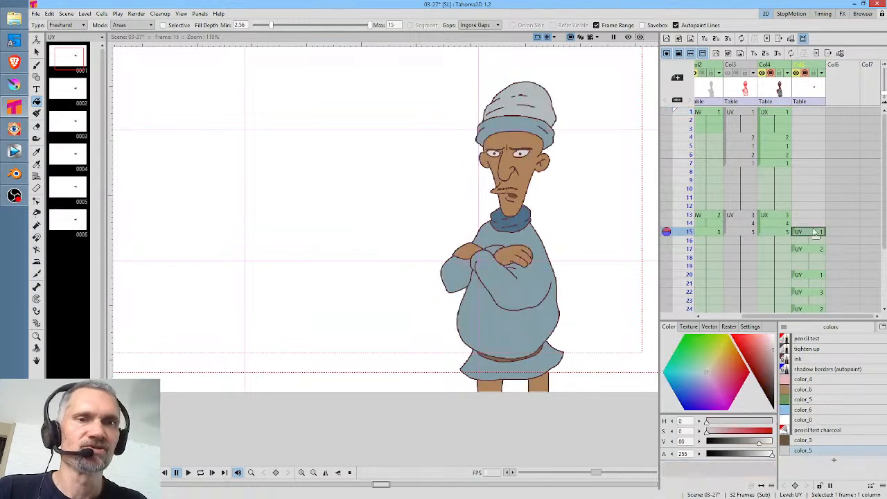
left_click(776, 232)
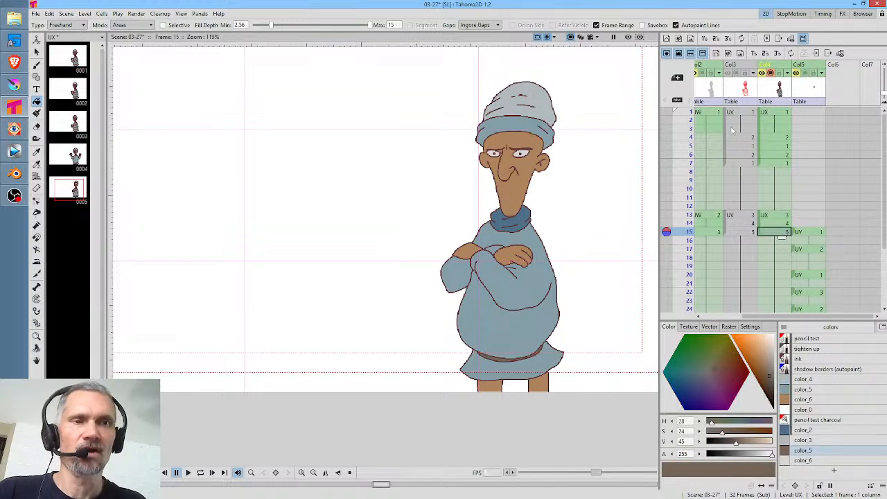
left_click(780, 223)
left_click(780, 232)
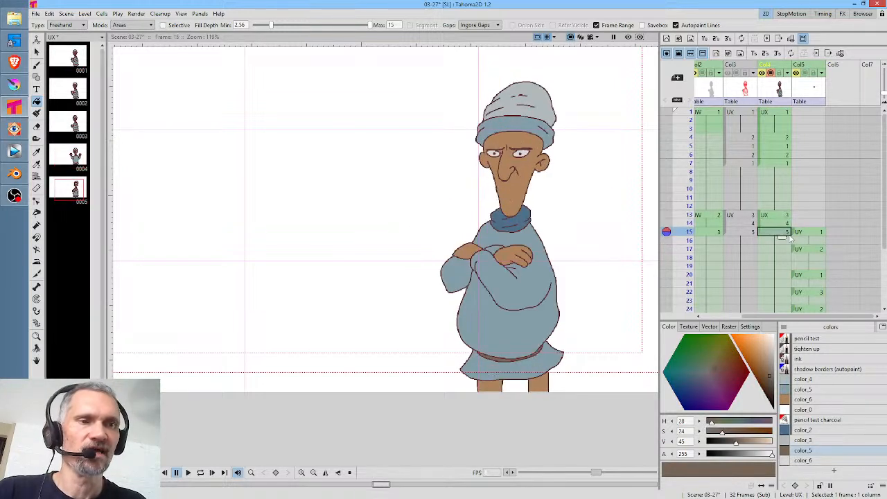
left_click(806, 73)
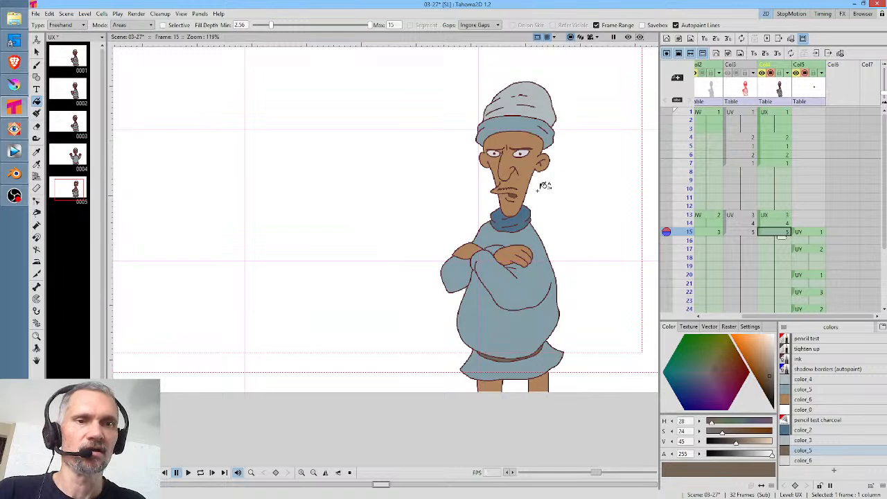
Scrub the timeline from frame 16 to frame 28 to review the mouth drawings on the face
scroll(545, 183, "up", 3)
left_click_drag(817, 271, 793, 167)
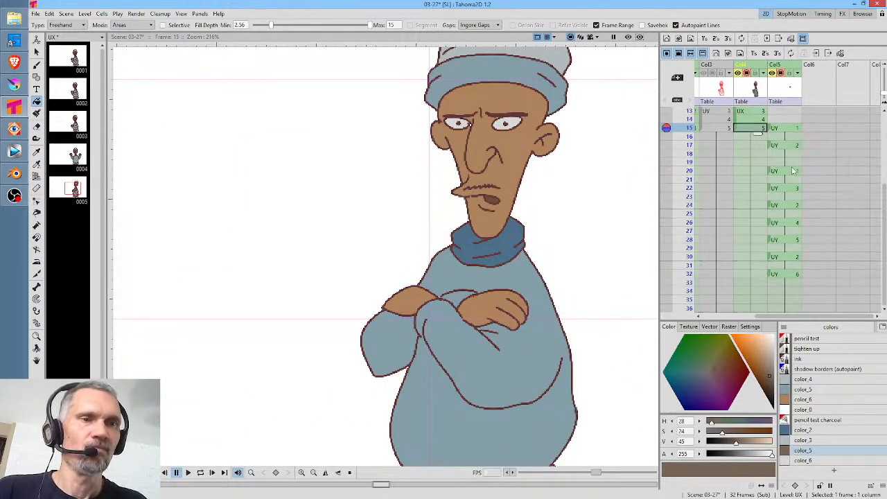
left_click(688, 135)
mouse_move(689, 137)
left_mouse_down()
mouse_move(687, 257)
mouse_move(687, 240)
left_mouse_up()
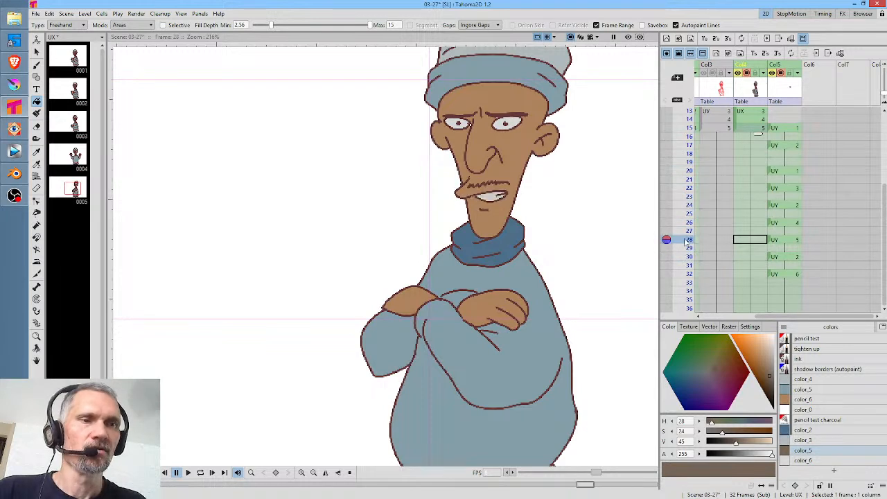
Select the mouth drawing at frame 15 of Col5 and isolate it in the viewer for a close look
left_click(791, 130)
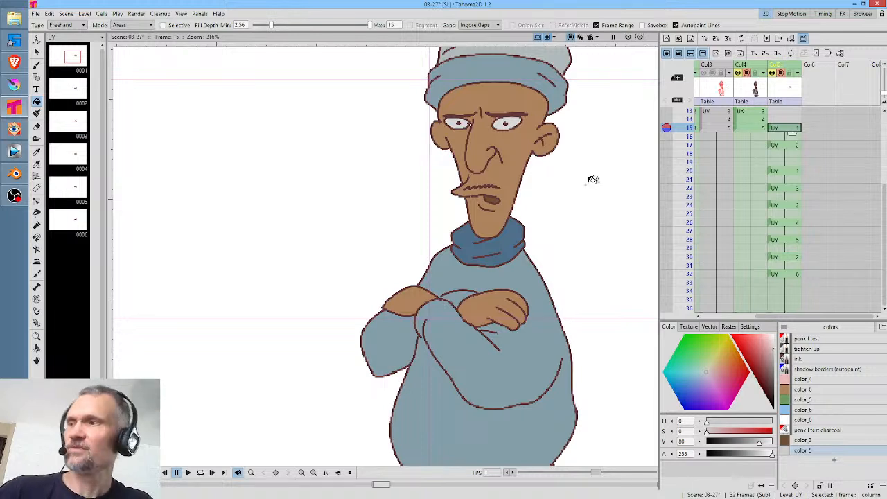
key("shift+1")
scroll(526, 197, "up", 4)
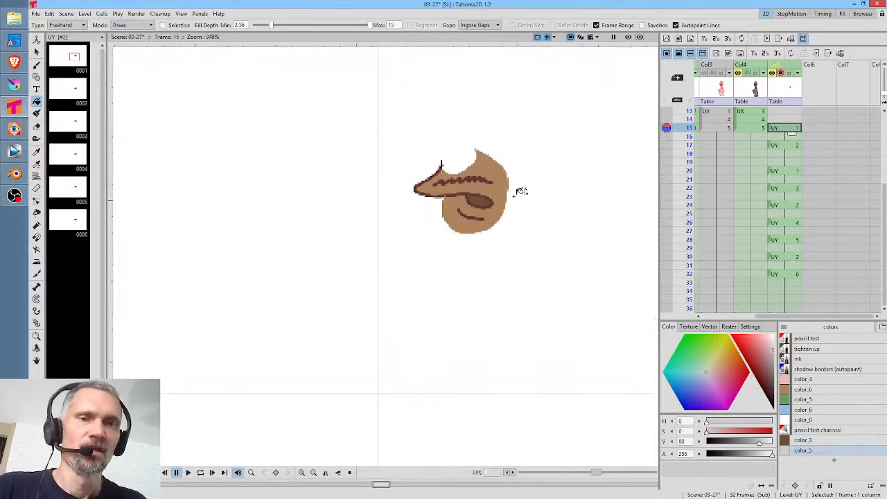
Outline the skin patch around the mouth with the Brush, using the blue shadow borders (autopaint) style
left_click(834, 371)
mouse_move(575, 253)
left_mouse_down()
mouse_move(572, 285)
mouse_move(458, 377)
mouse_move(485, 391)
mouse_move(546, 368)
left_mouse_up()
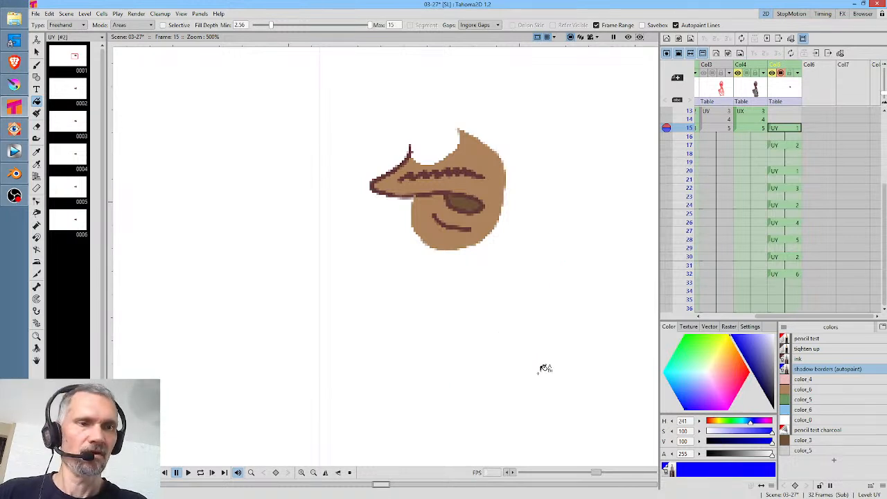
key("b")
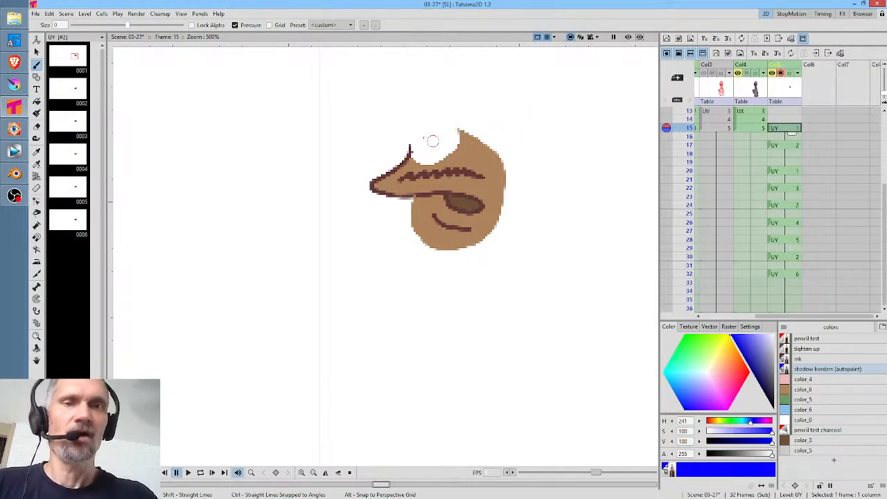
mouse_move(411, 150)
left_mouse_down()
mouse_move(460, 131)
mouse_move(488, 144)
mouse_move(508, 184)
mouse_move(490, 235)
mouse_move(468, 249)
mouse_move(411, 223)
left_mouse_up()
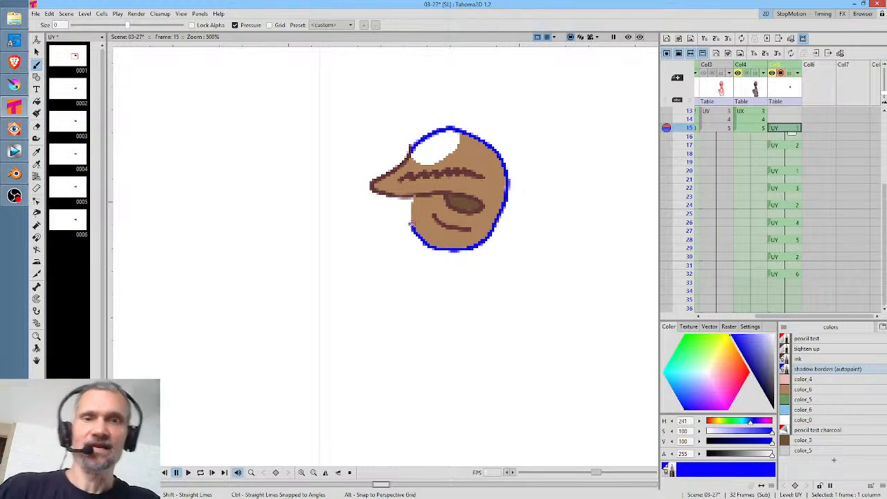
left_click_drag(413, 199, 412, 236)
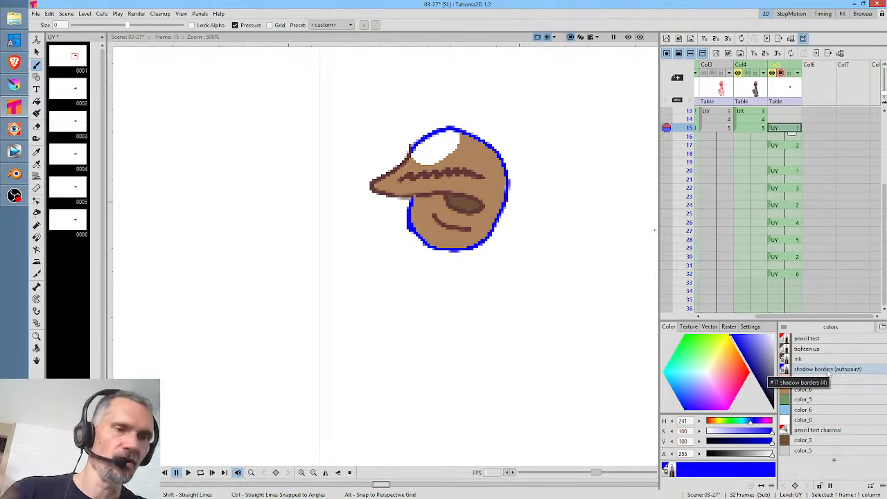
Examine the Autopaint for Lines option in the settings of the shadow borders (autopaint) style
left_click(750, 327)
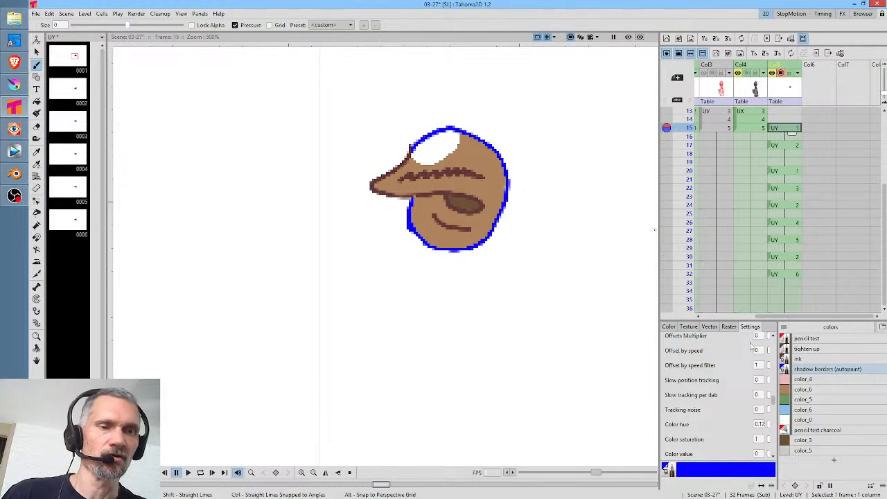
scroll(768, 344, "up", 3)
left_click(729, 326)
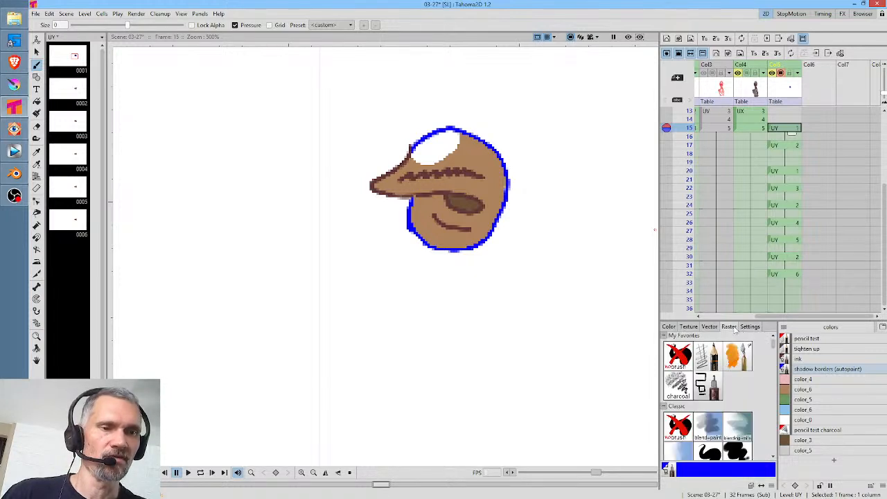
left_click(709, 327)
left_click(669, 327)
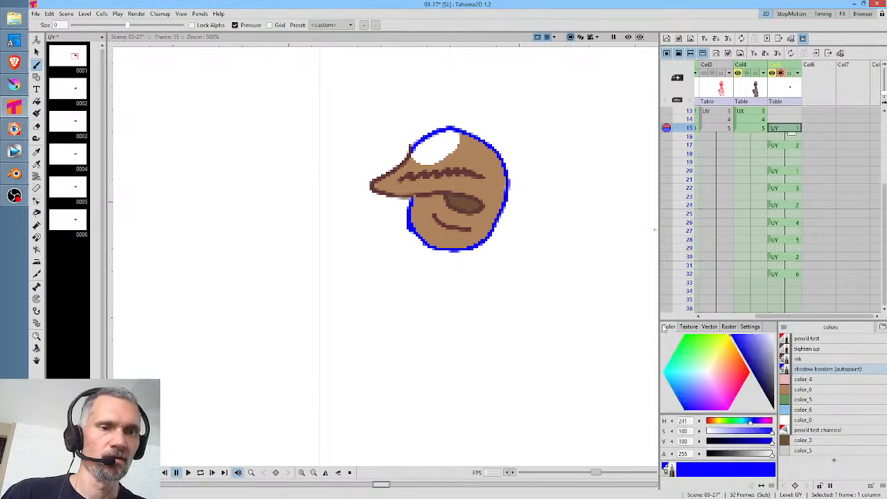
left_click(750, 327)
scroll(775, 355, "up", 2)
scroll(774, 355, "up", 3)
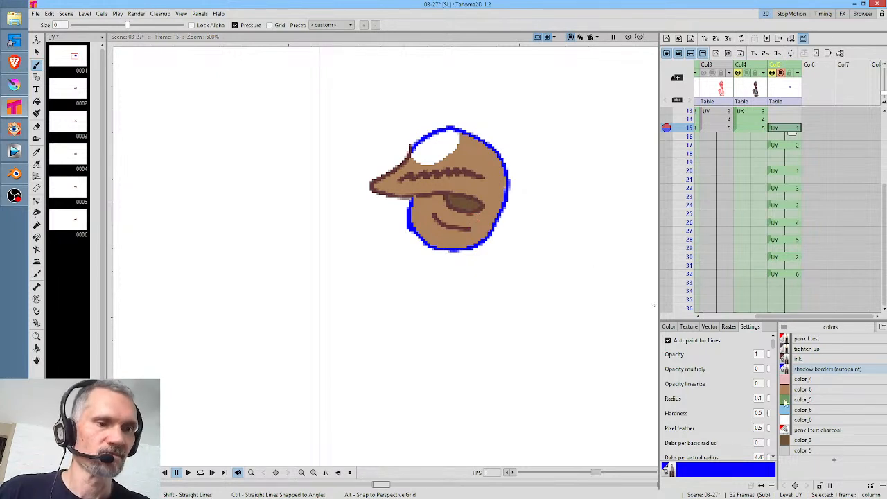
Undo the blue outline strokes around the mouth patch
key("ctrl+z")
key("ctrl+z")
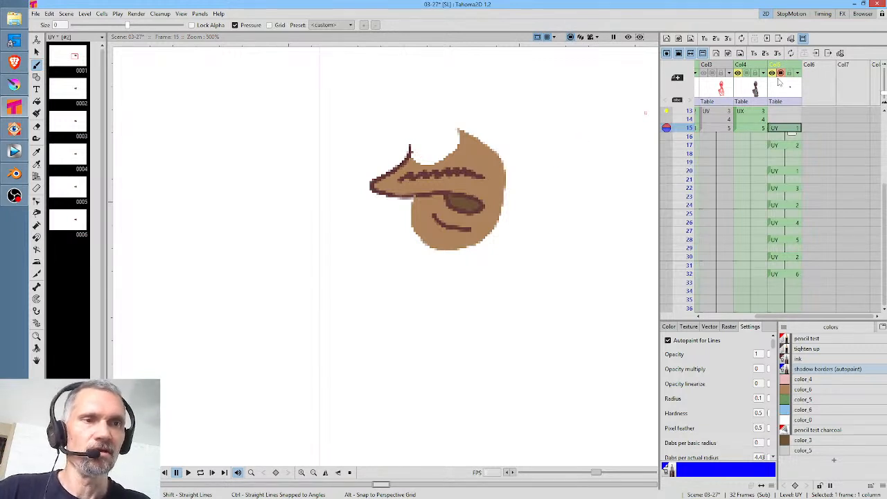
key("ctrl+z")
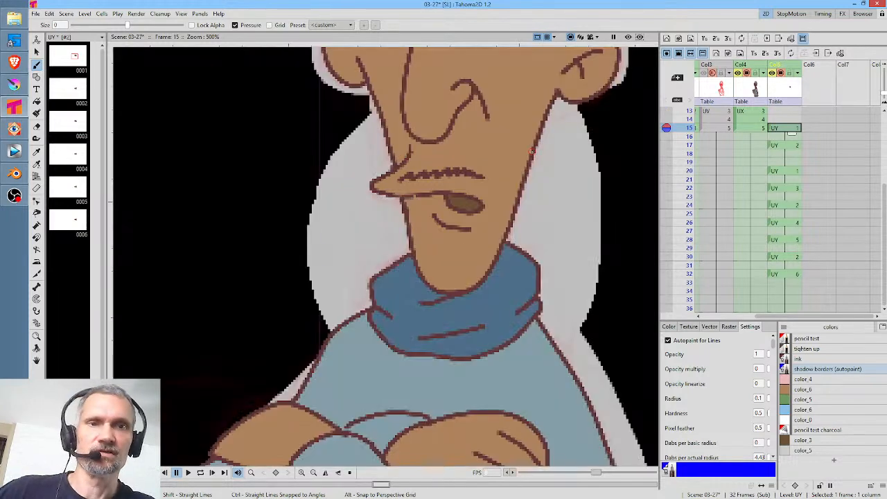
Hide the black background in Col1 and the grey matte in Col2
scroll(525, 179, "down", 2)
scroll(783, 84, "left", 3)
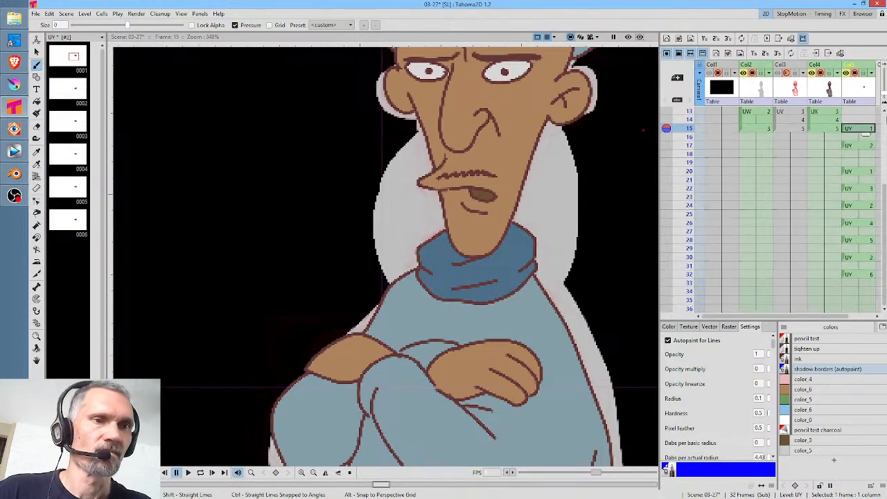
left_click(719, 73)
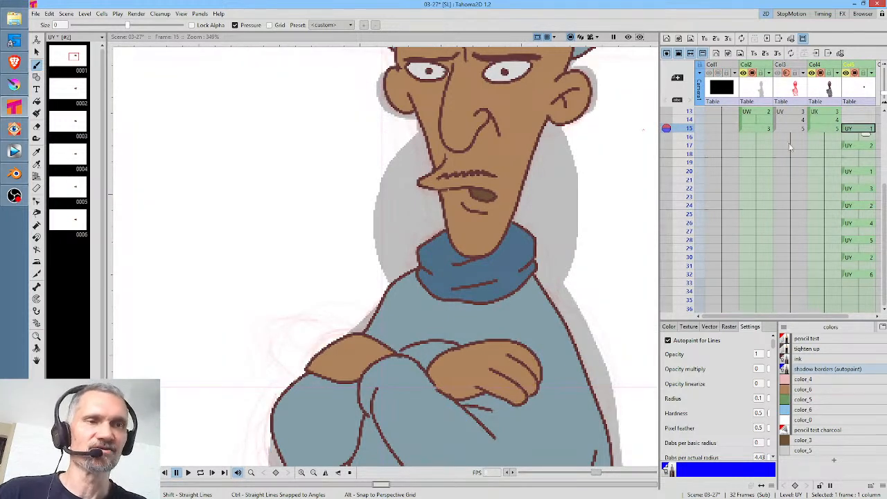
scroll(596, 171, "down", 1)
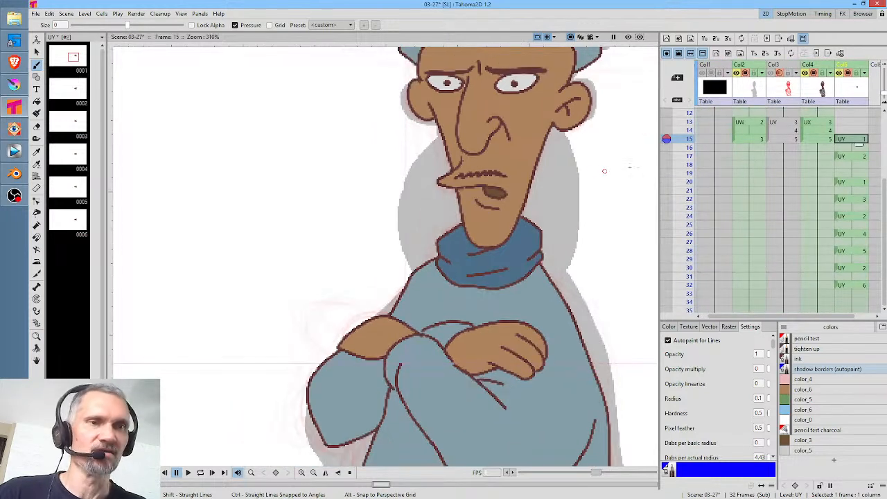
left_click(744, 72)
scroll(605, 134, "down", 3)
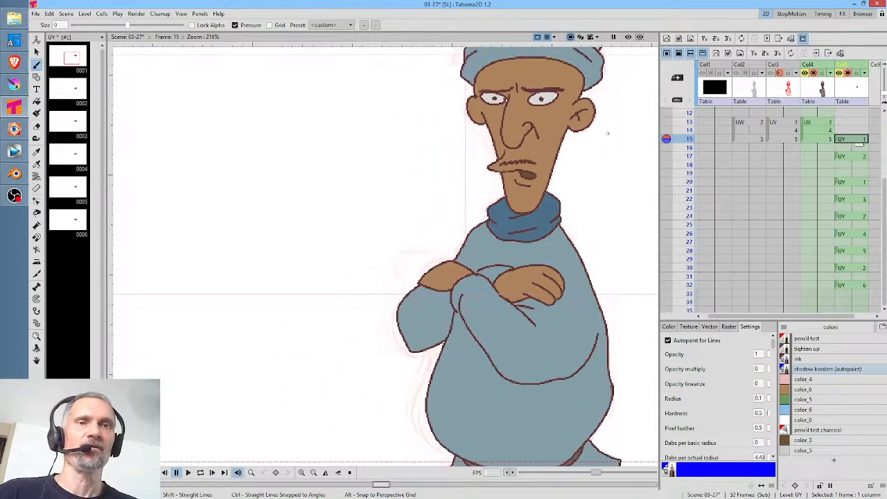
At frame 15 of Col4, turn off Frame Range and try a freehand fill with color_5 on the white gap between eye and nose
scroll(487, 132, "up", 5)
scroll(488, 133, "up", 4)
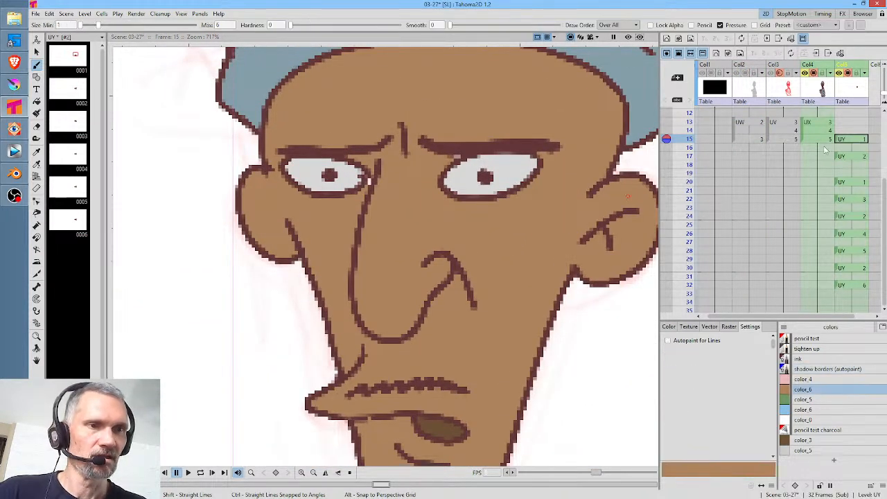
left_click(825, 140)
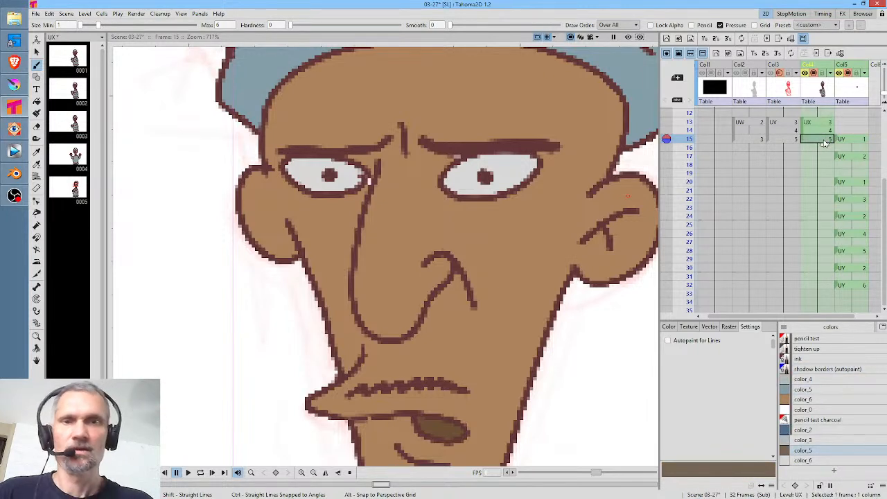
key("f")
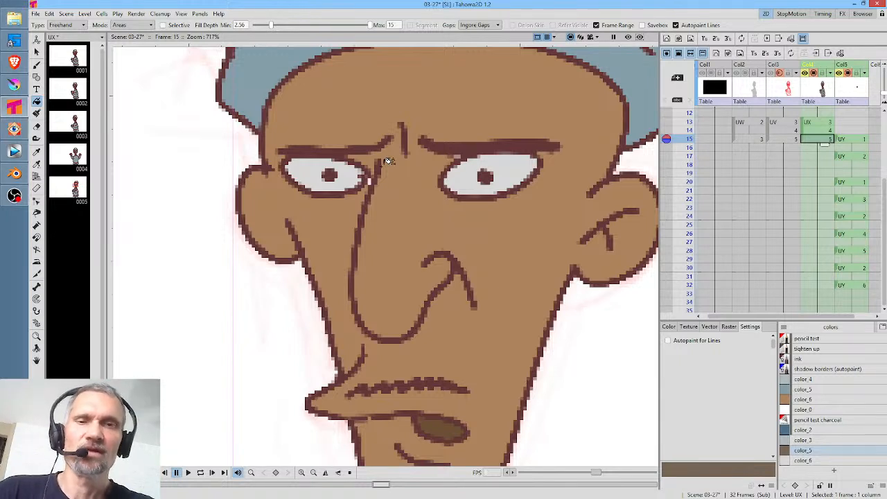
left_click_drag(388, 161, 393, 151)
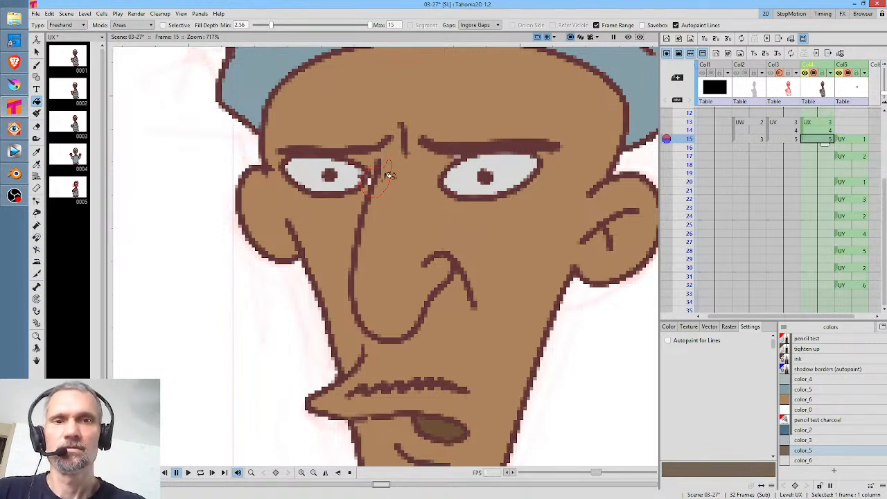
left_click_drag(383, 159, 390, 166)
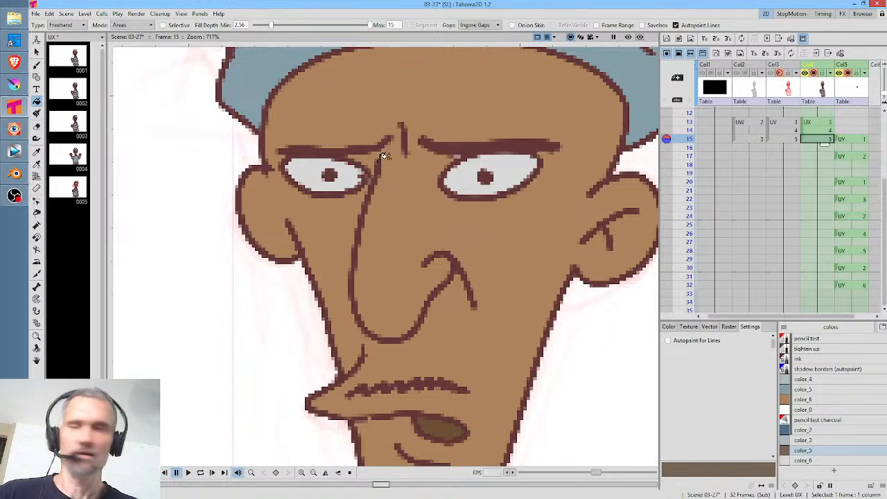
Pick the skin color_6 from the face and fill the small white gap between the eye and nose freehand
key("k")
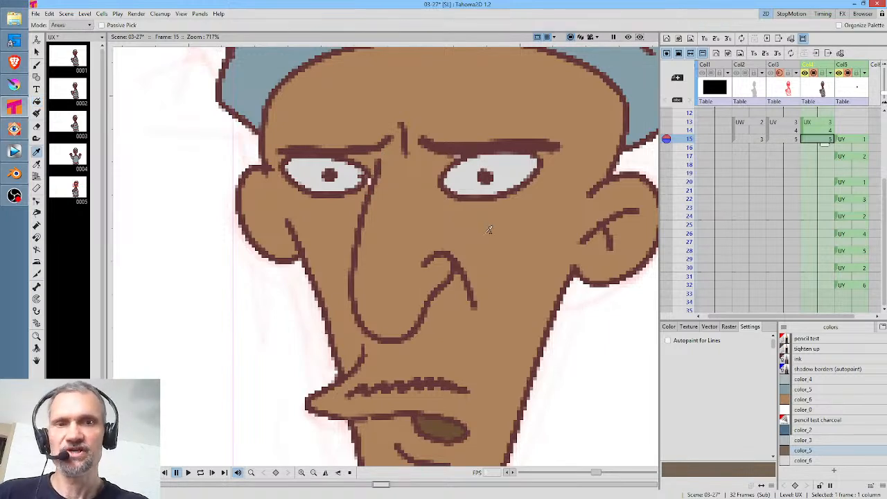
left_click(488, 231)
key("f")
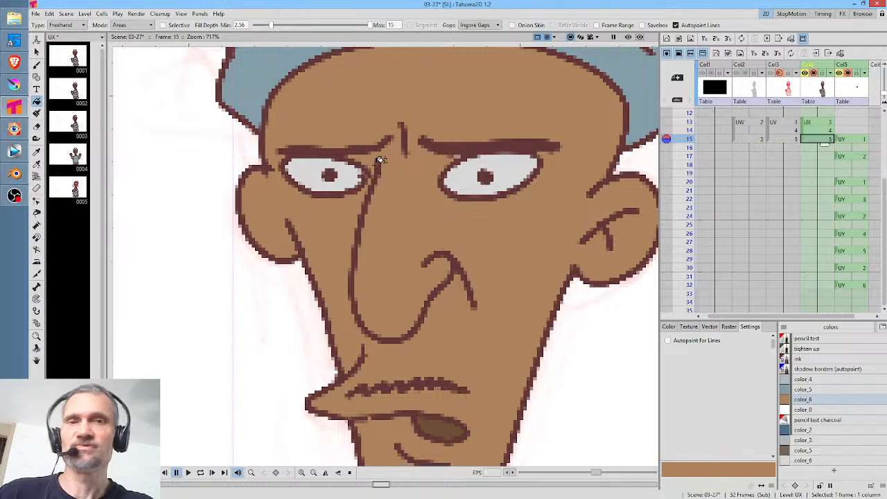
Try a curved Paint Brush stroke in color_6 on the empty area beside the head, and undo it
key("b")
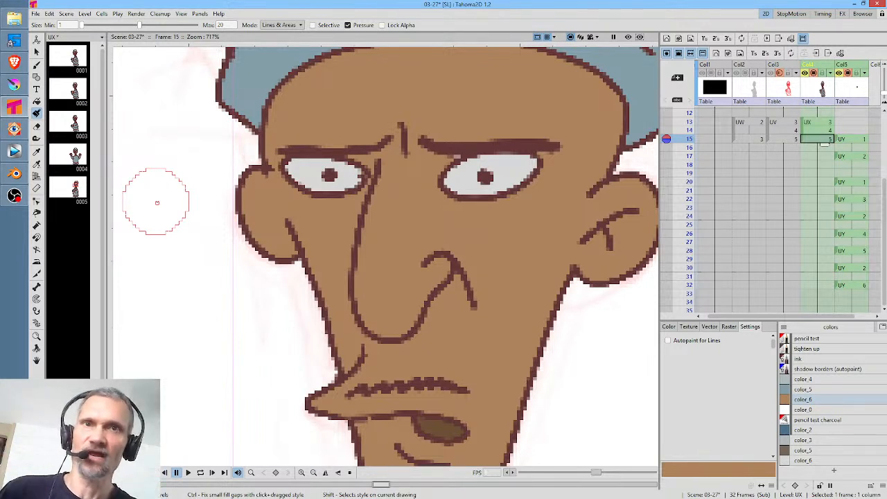
mouse_move(142, 231)
left_mouse_down()
mouse_move(187, 272)
mouse_move(178, 351)
mouse_move(184, 388)
mouse_move(218, 426)
mouse_move(244, 421)
mouse_move(264, 392)
mouse_move(253, 317)
left_mouse_up()
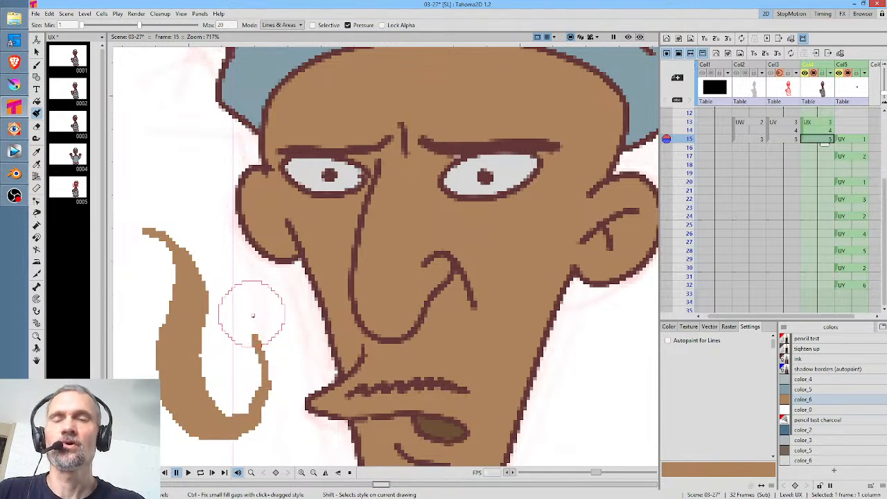
key("ctrl+z")
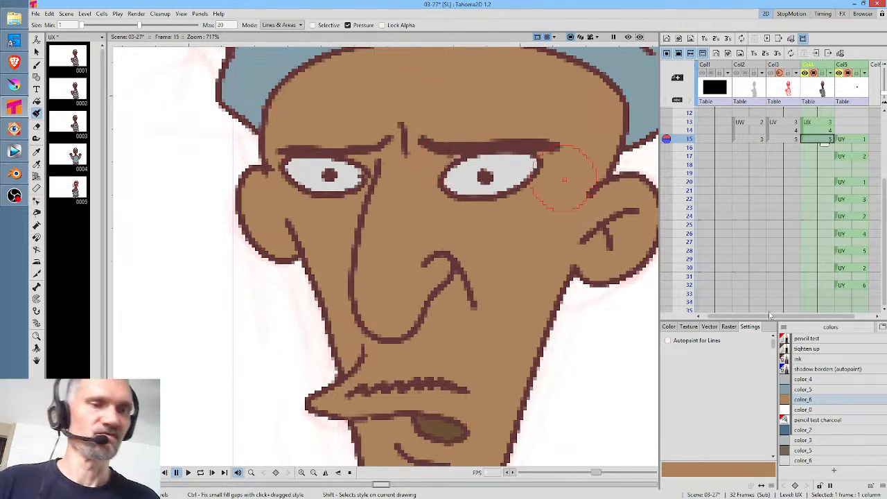
Select the mouth drawing at frame 15 of Col5 and view the whole character within the camera frame
left_click(860, 138)
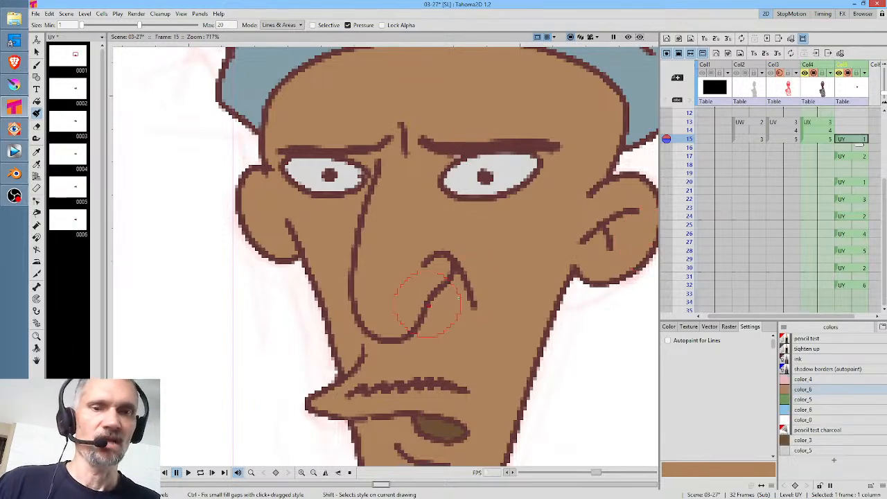
scroll(458, 294, "down", 4)
scroll(458, 294, "down", 6)
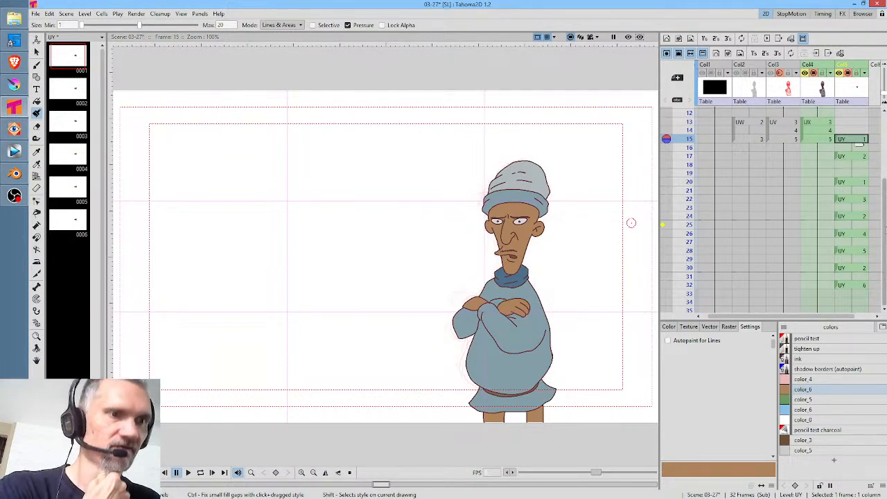
Play the character's mouth animation in a loop, stop it, and return to the parent scene with the bedroom background
key("l")
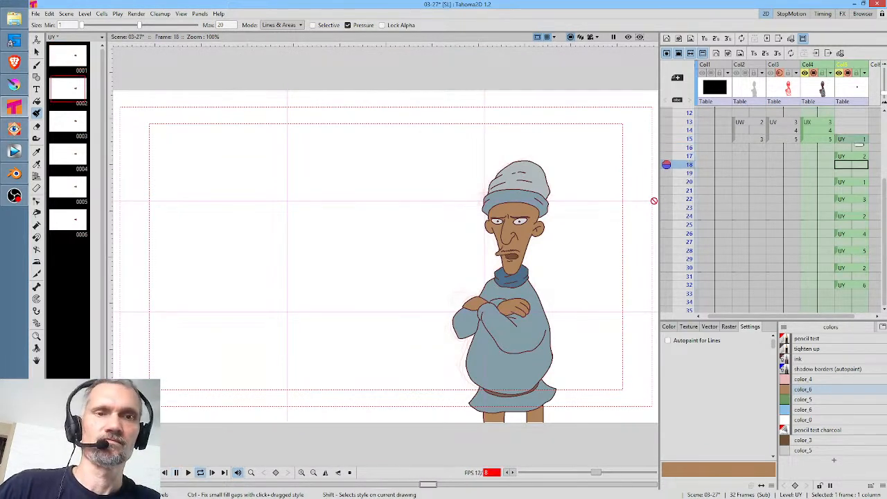
key("l")
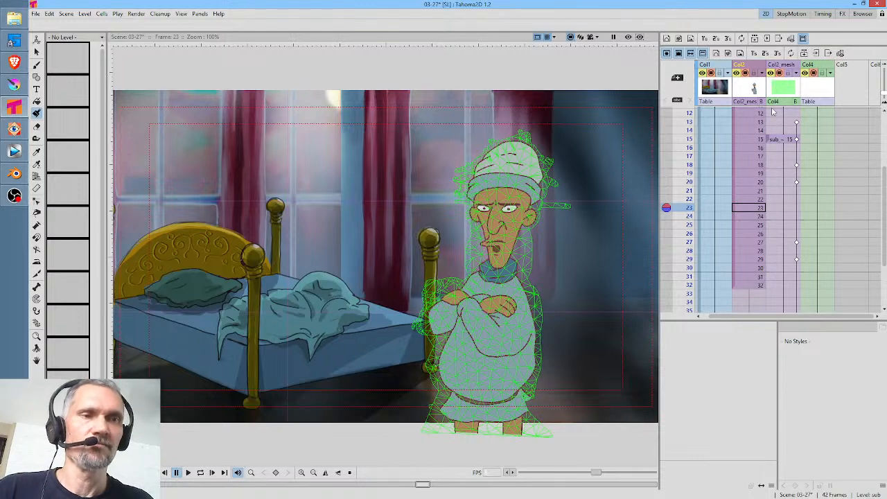
scroll(762, 114, "up", 4)
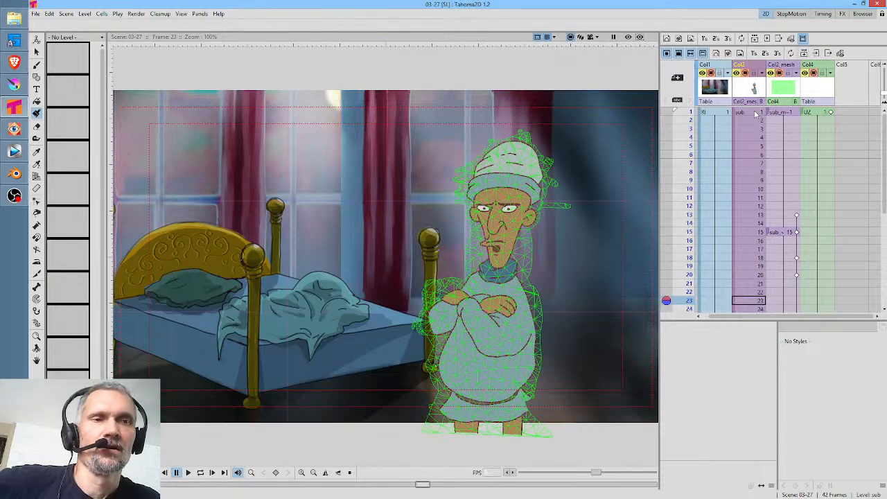
Open the Col2 sub-scene from frame 1, review its drawing columns, and return to the start of the parent scene
left_click(761, 113)
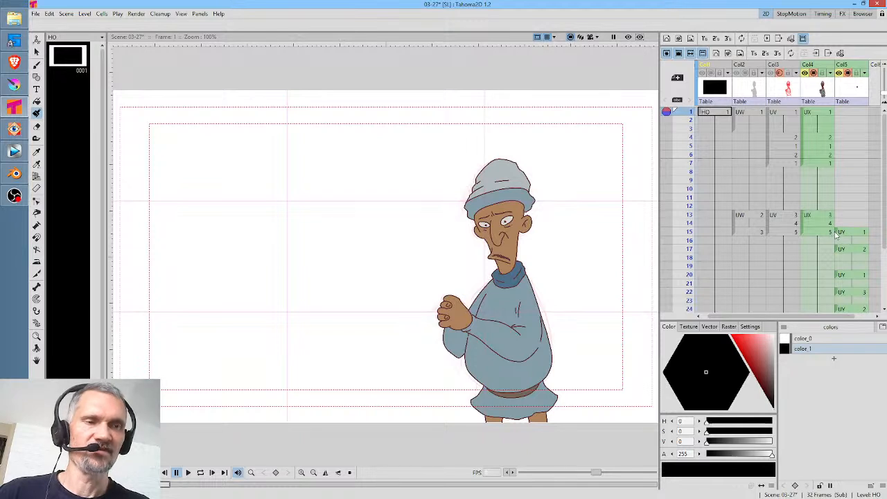
scroll(854, 254, "down", 4)
scroll(857, 237, "up", 2)
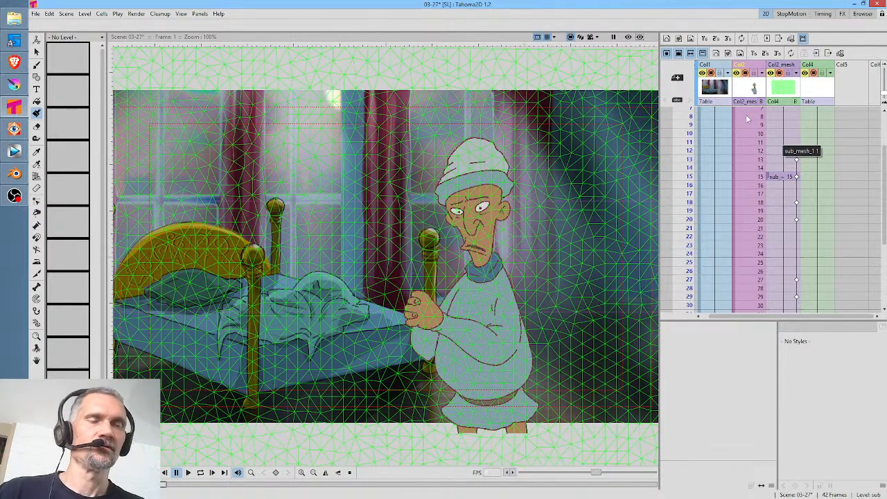
scroll(749, 122, "up", 2)
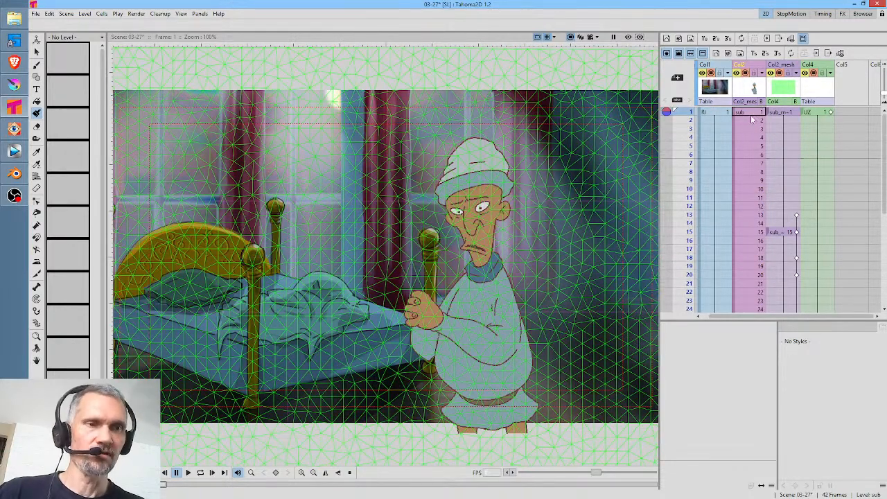
At frame 15 of Col2, examine the sub-scene commands available for the whole column
left_click(746, 233)
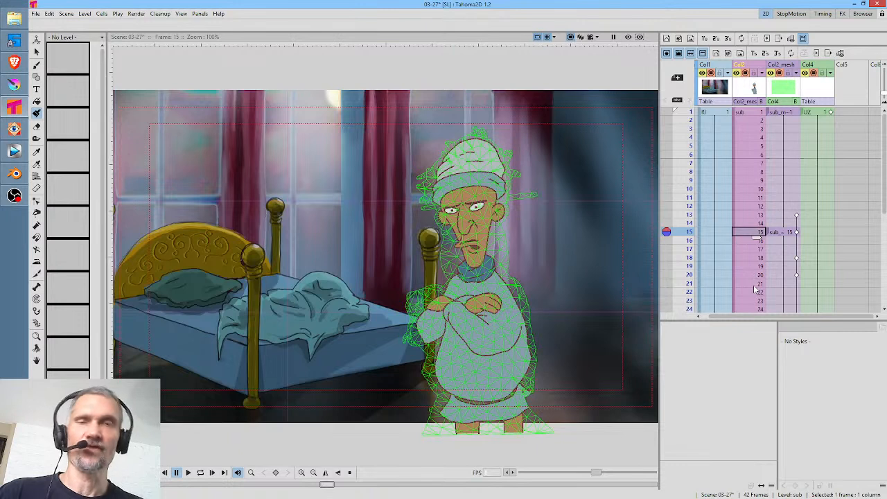
left_click(754, 88)
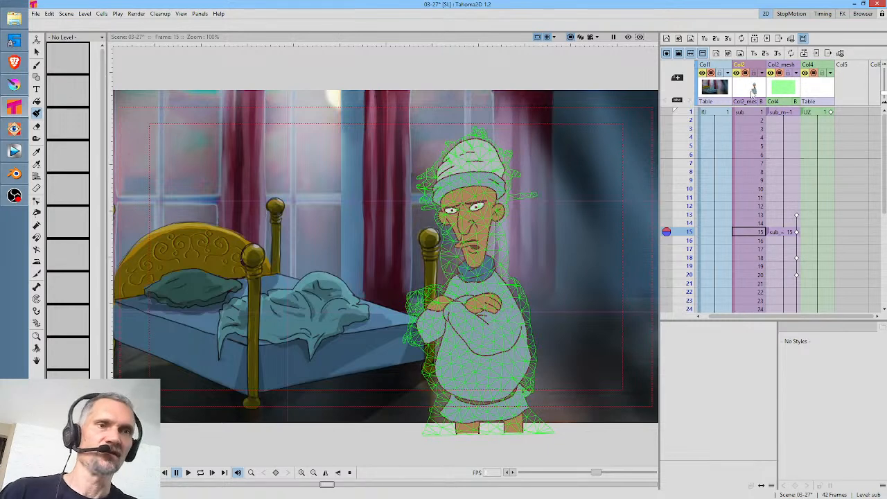
right_click(750, 87)
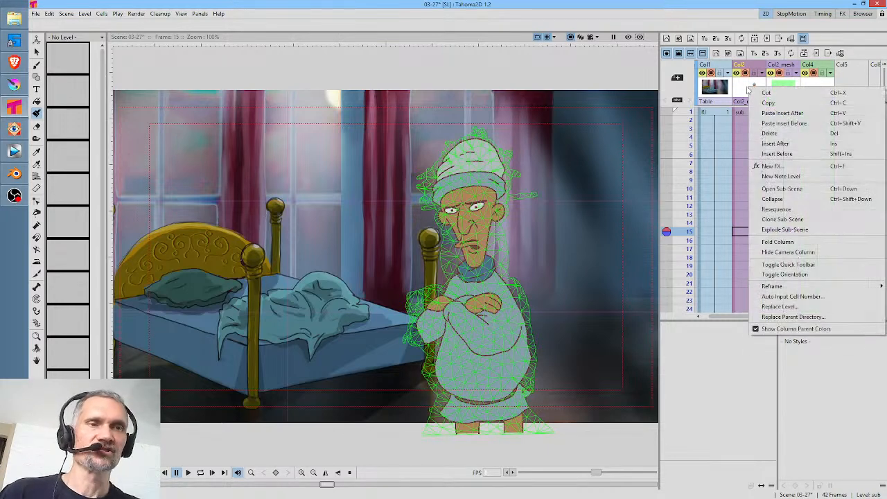
left_click(744, 90)
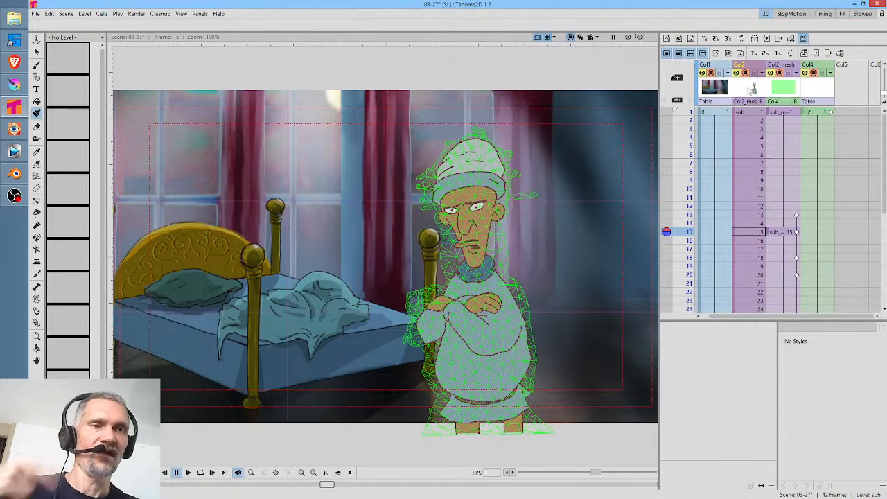
right_click(752, 89)
left_click(749, 96)
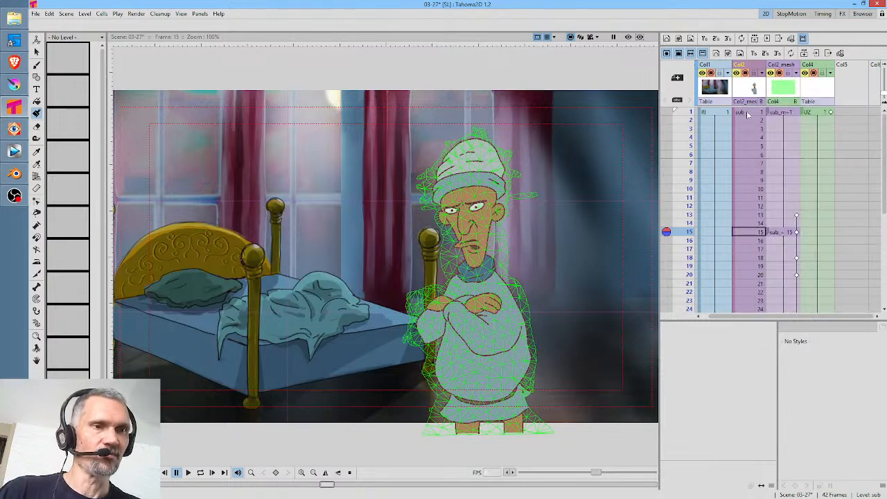
Compare the commands for the sub cell at frame 1 of Col2 with the column's Open Sub-Scene and Collapse commands
left_click(750, 113)
right_click(749, 114)
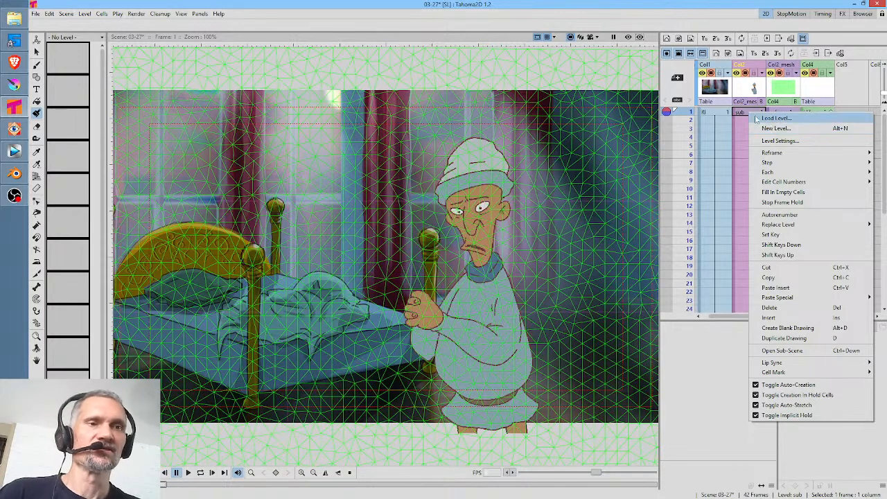
left_click(749, 89)
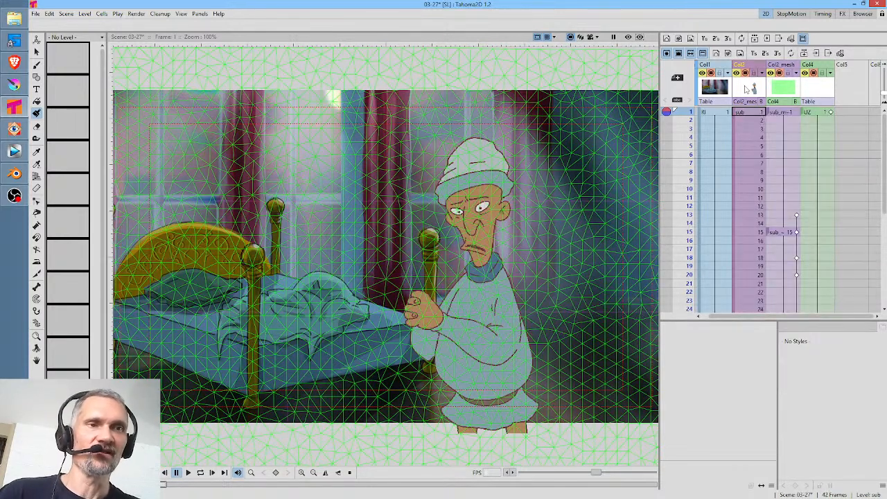
right_click(748, 89)
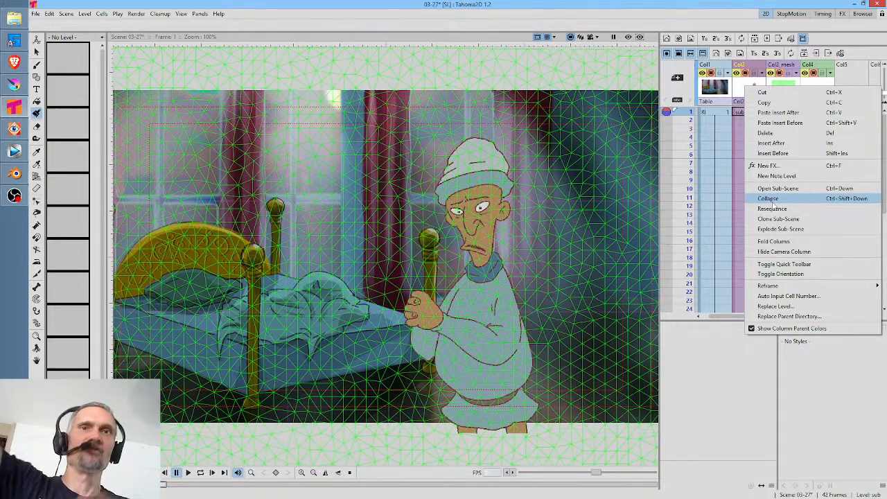
left_click(770, 199)
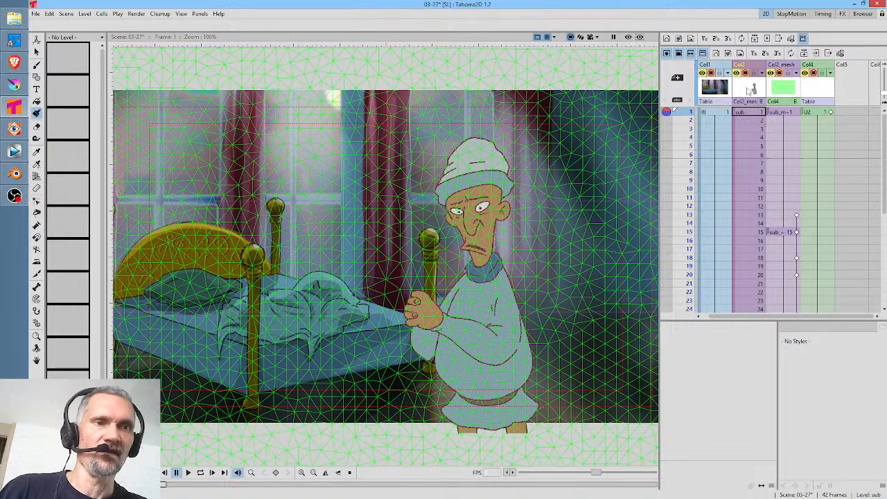
right_click(750, 89)
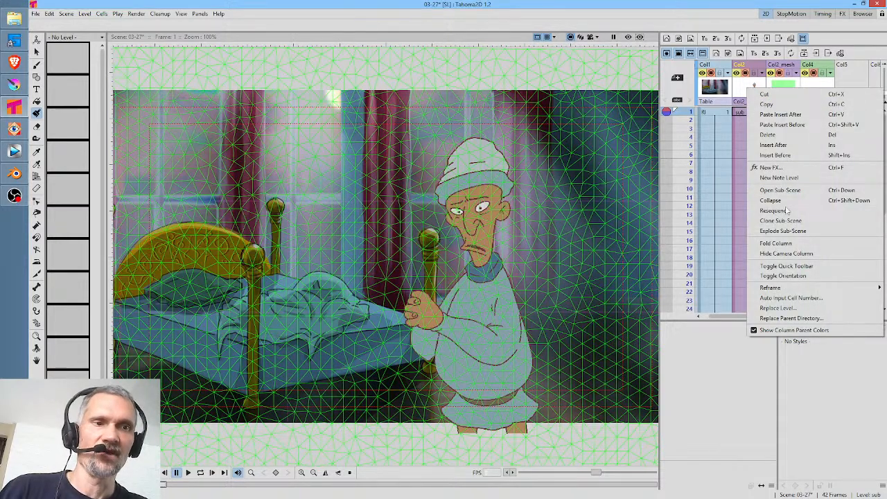
left_click(738, 90)
right_click(745, 115)
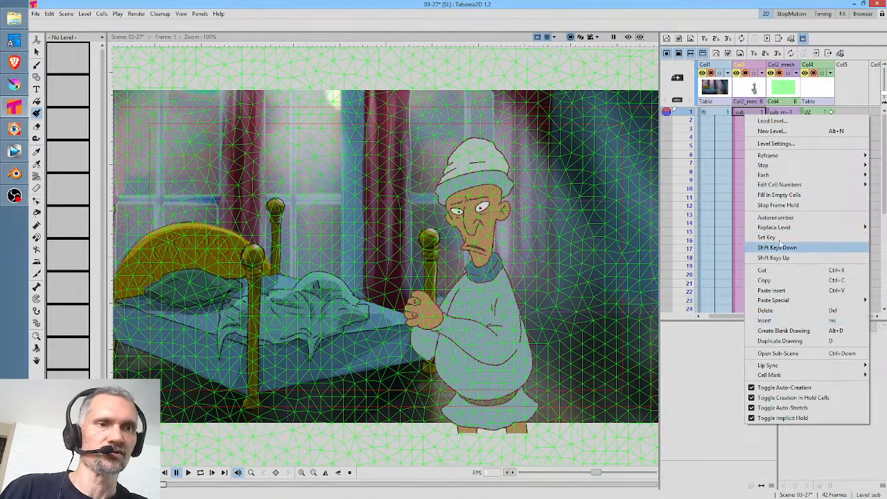
left_click(754, 89)
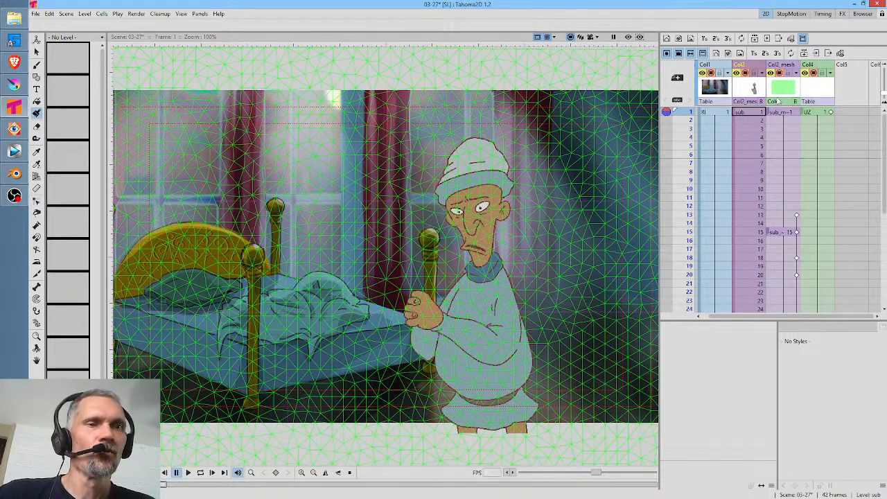
Toggle the visibility of Col2_mesh in the viewer at frames 1 and 15, leaving the mesh hidden
left_click(779, 73)
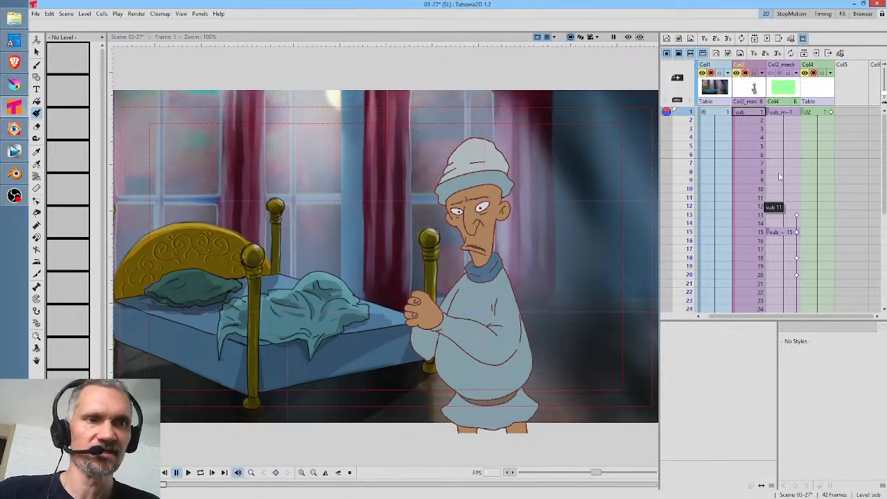
left_click(780, 74)
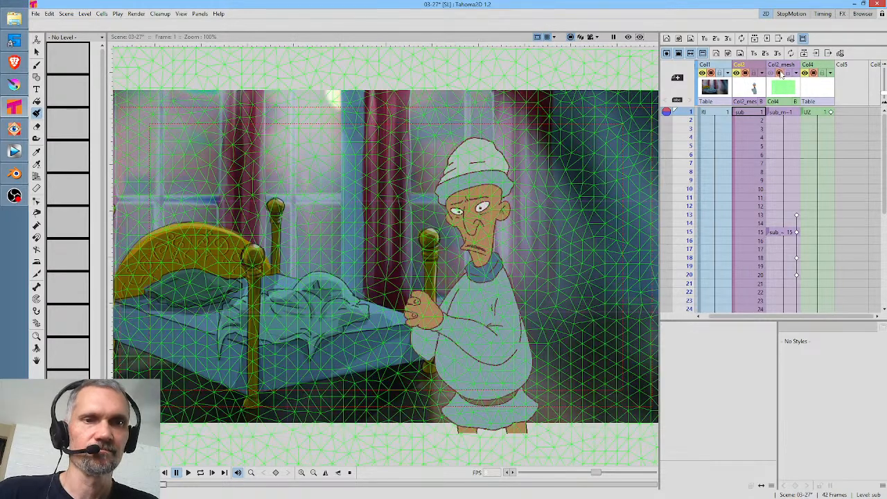
left_click(780, 74)
left_click(780, 232)
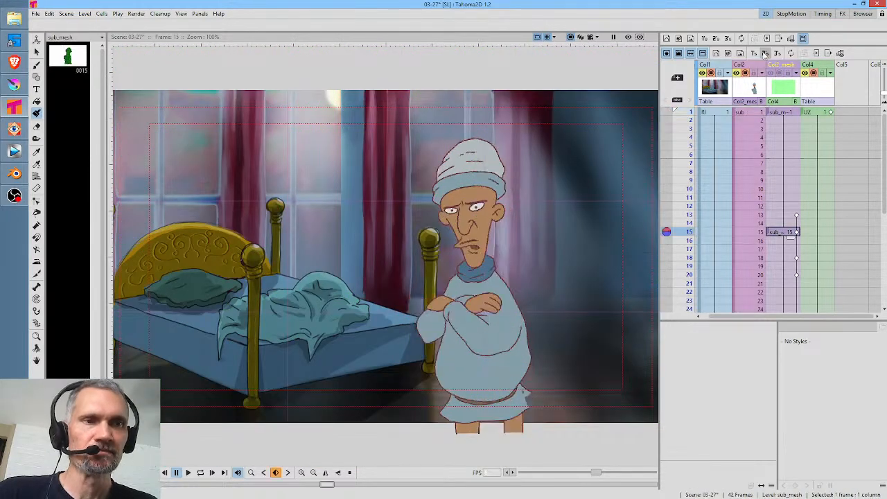
left_click(780, 73)
left_click(780, 74)
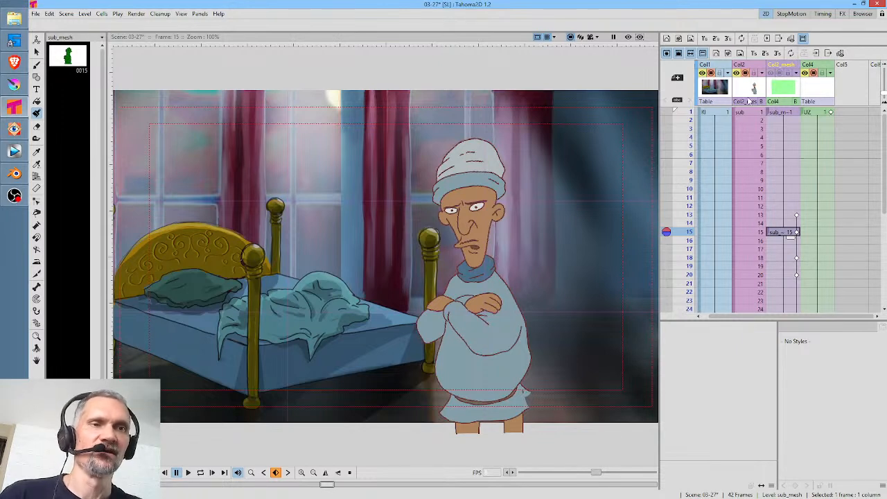
Select Col2 at frame 15 and review where Open Sub-Scene is offered for the column and for its cells
left_click(745, 101)
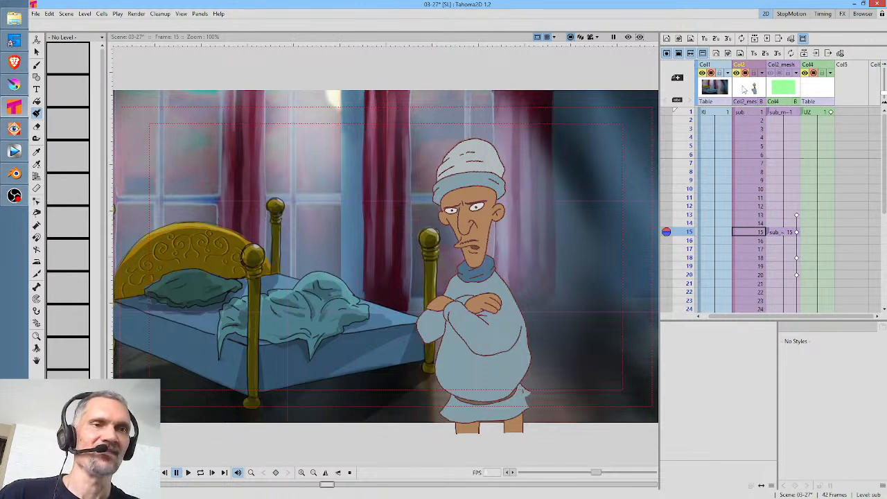
right_click(744, 89)
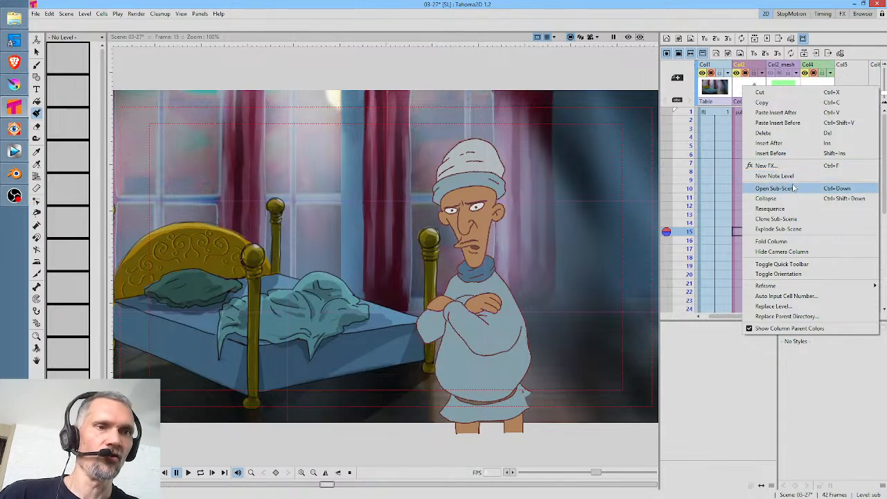
left_click(744, 90)
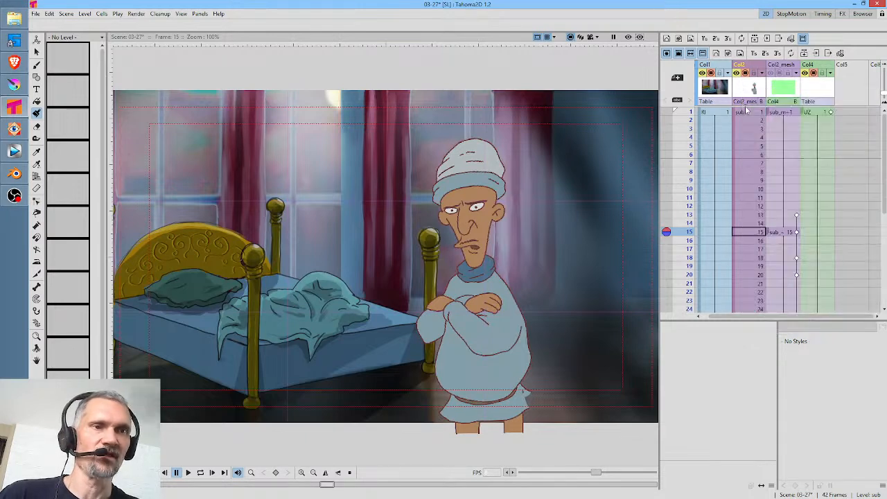
right_click(748, 113)
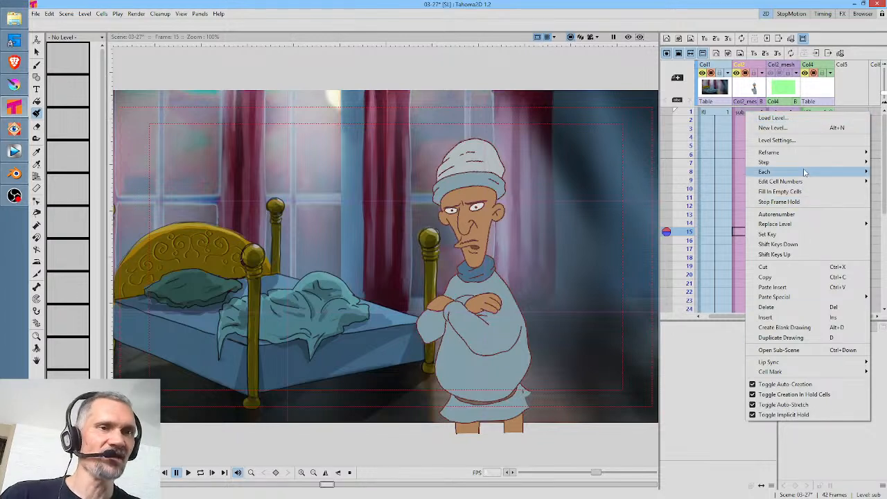
left_click(753, 87)
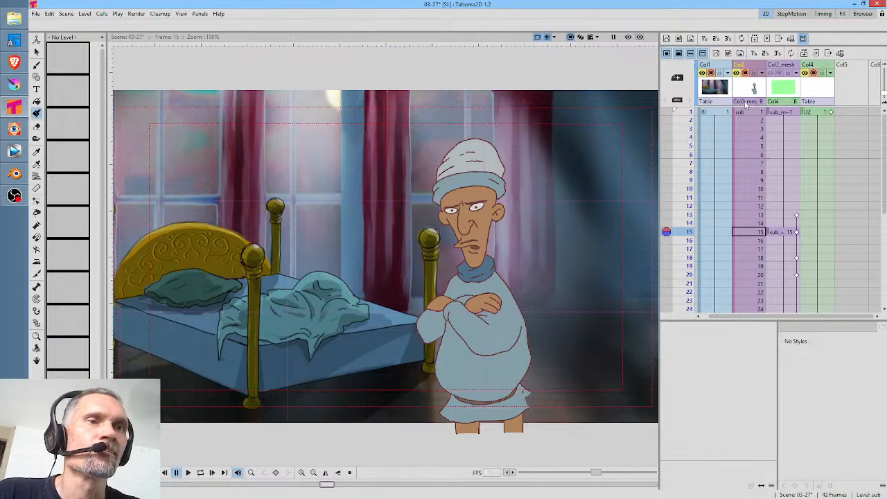
left_click(785, 93)
left_click(759, 94)
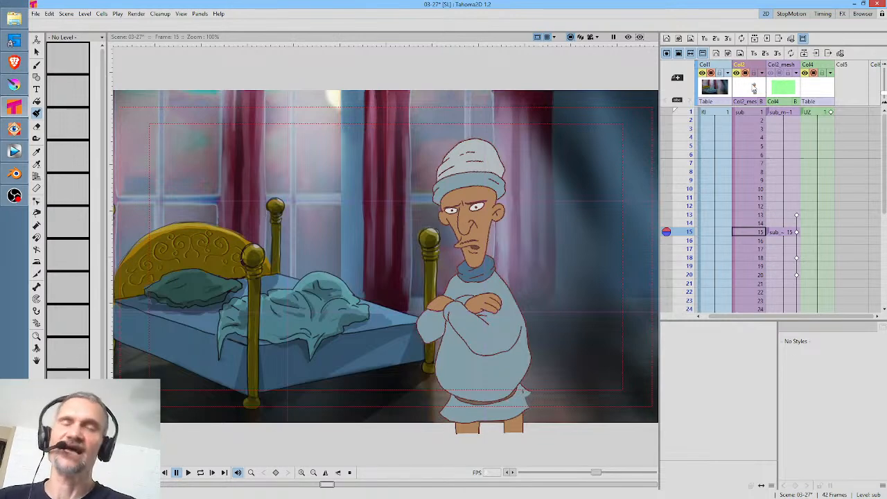
Enter the Col2 sub-scene, review the timing of its UX and UY drawings, and return to the parent scene
double_click(754, 88)
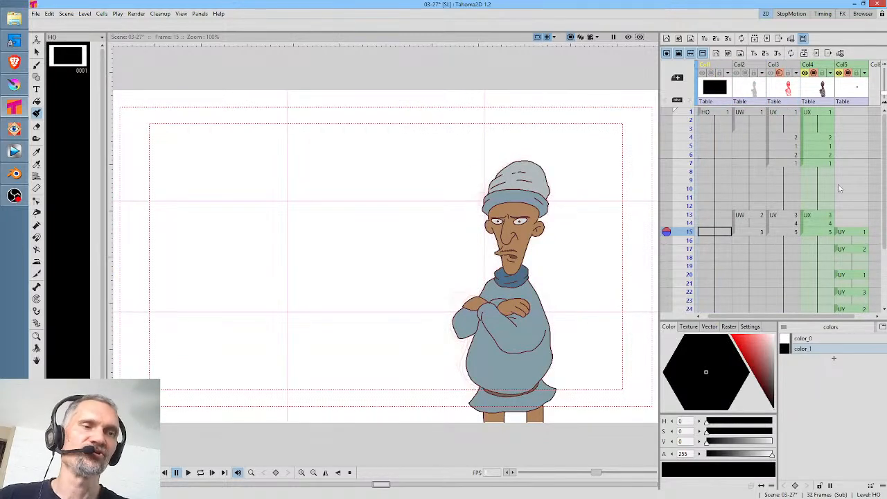
scroll(840, 190, "down", 5)
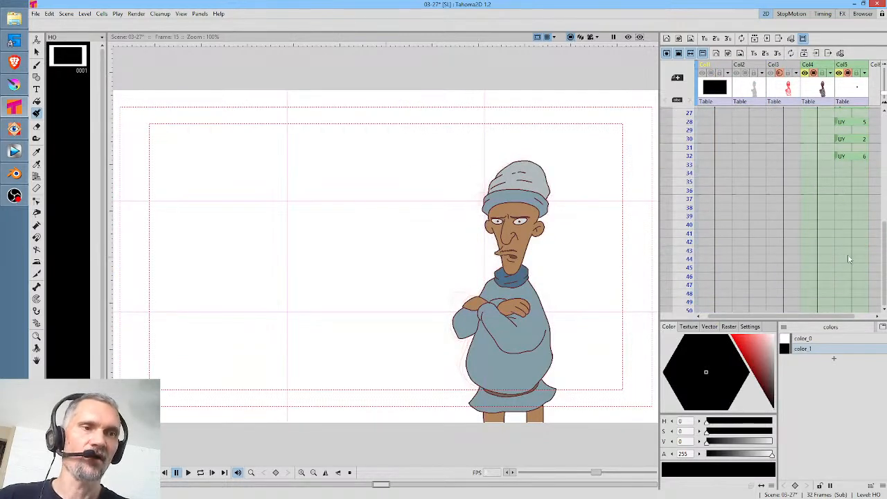
scroll(837, 231, "up", 5)
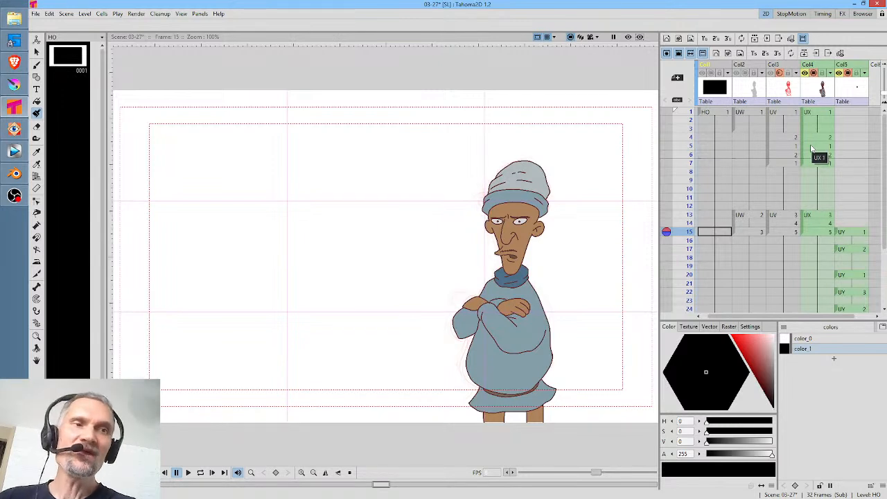
key("alt+Up")
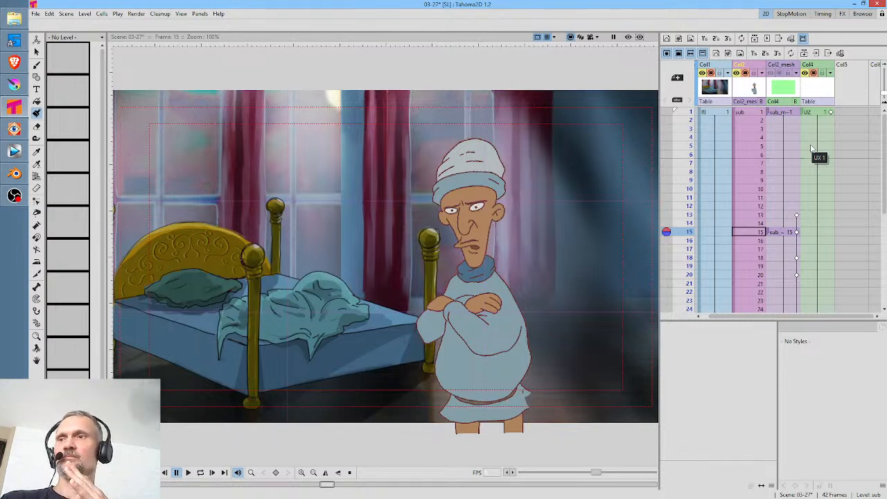
Extend the exposure of sub-scene frame 14 in Col2 through frame 20
left_click(753, 232)
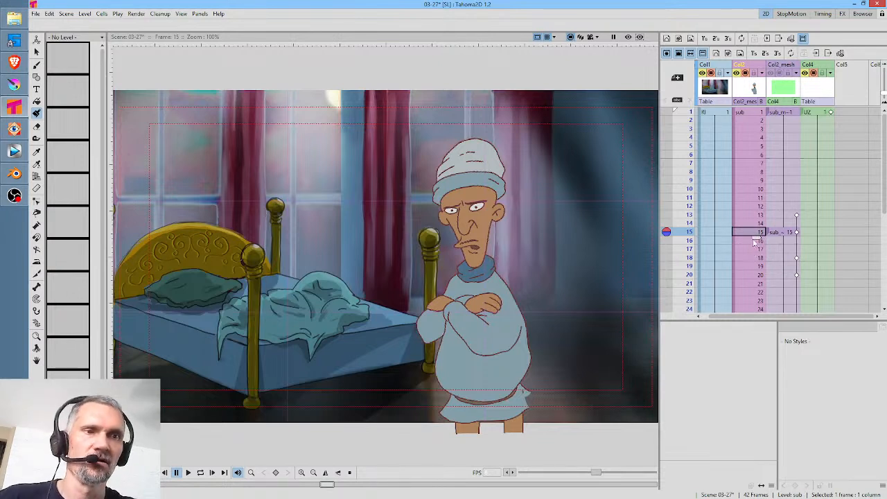
left_click(755, 224)
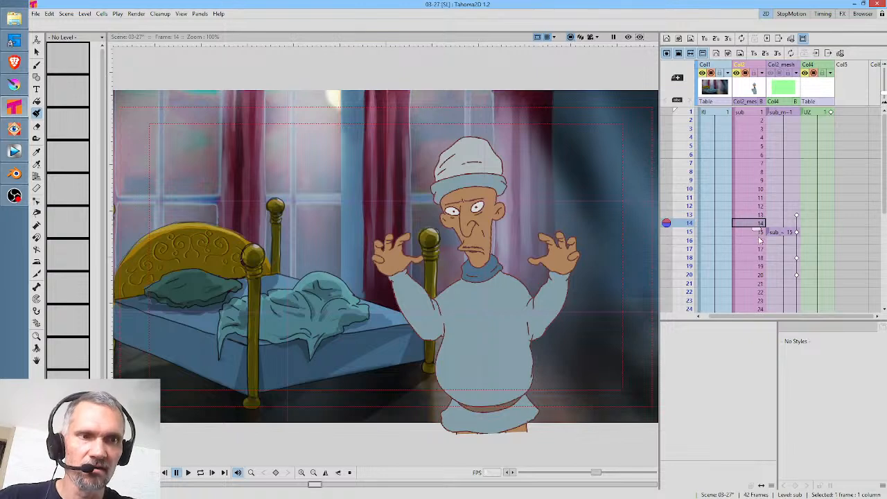
left_click_drag(756, 229, 756, 276)
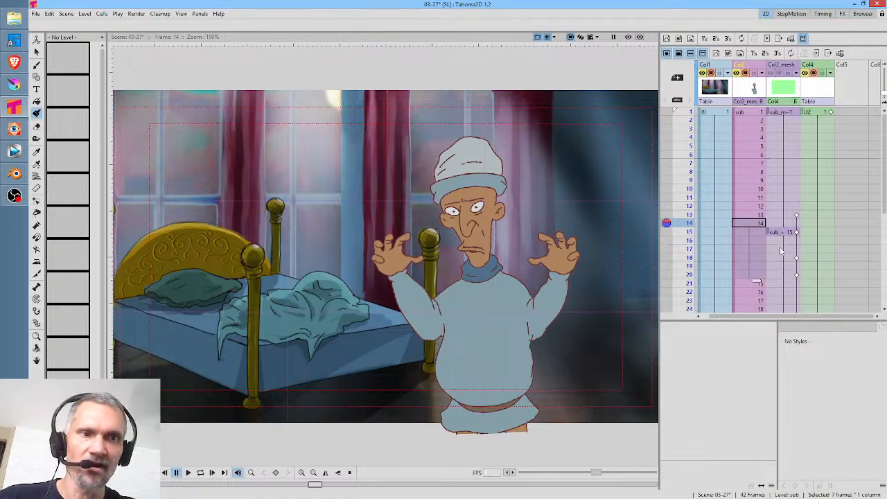
Undo the exposure extension of Col2's sub-scene frame 14 and step through its frames 2 to 5
left_click(751, 113)
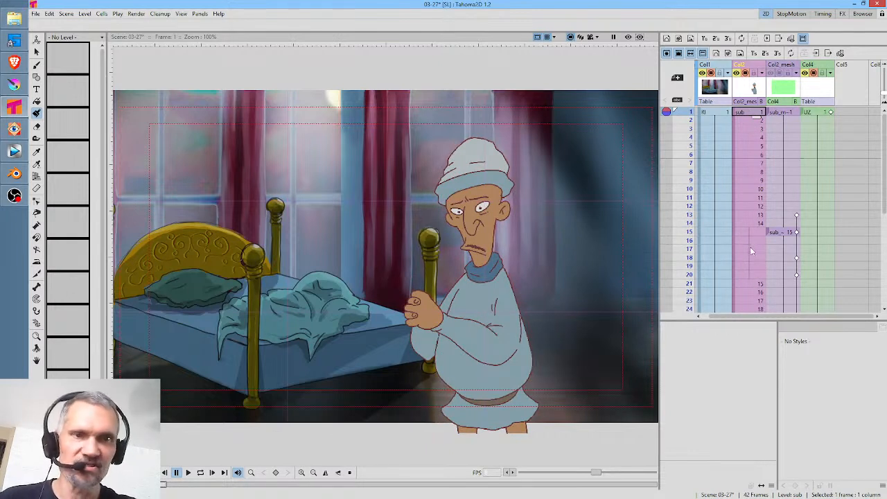
key("ctrl+z")
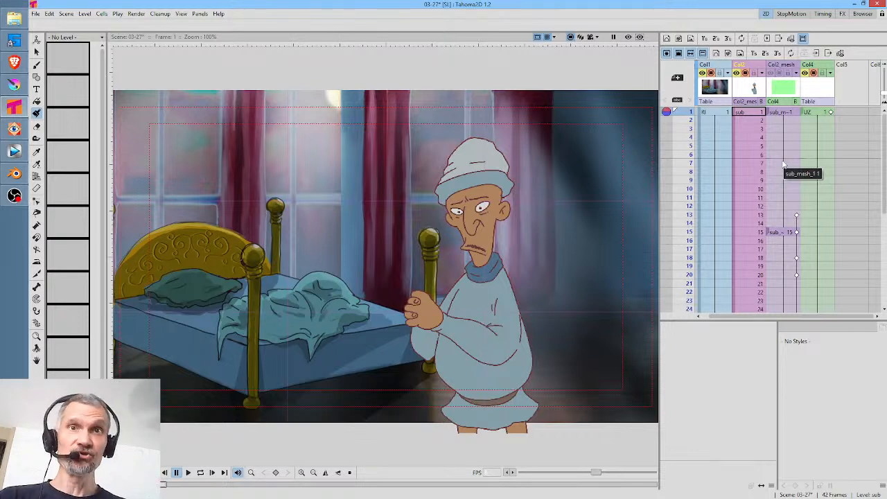
left_click(756, 121)
left_click(756, 130)
left_click(752, 137)
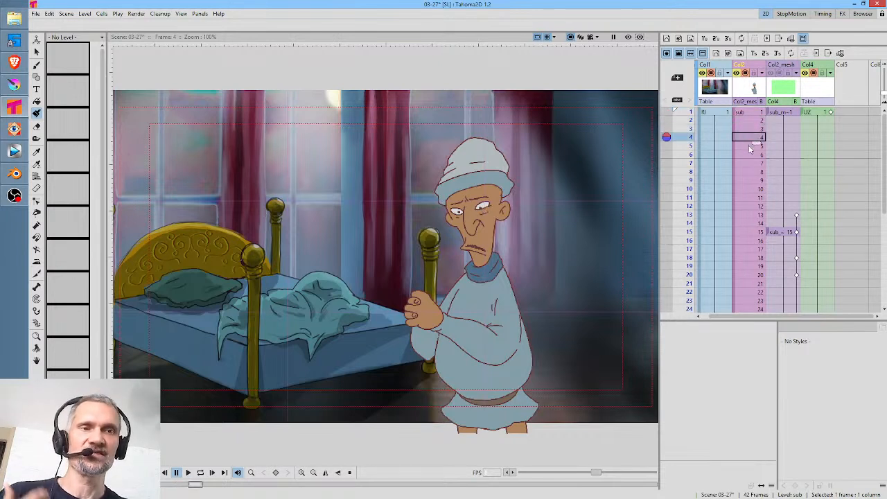
left_click(750, 147)
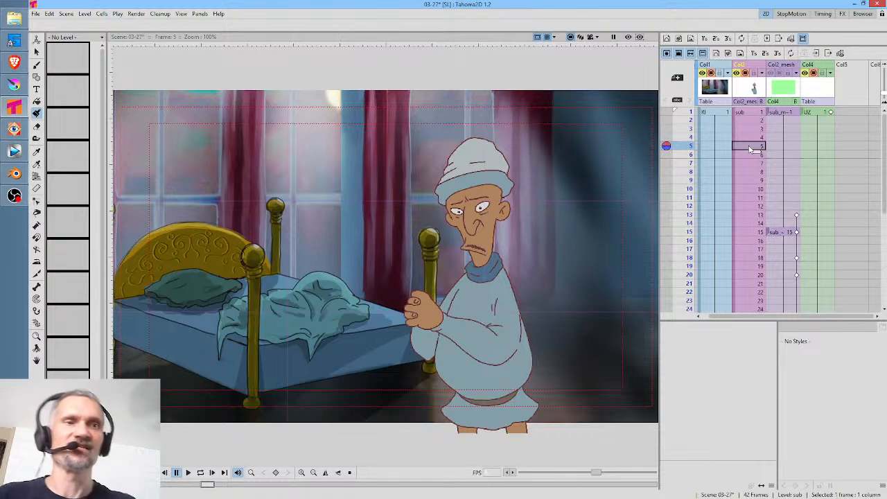
left_click_drag(729, 139, 727, 147)
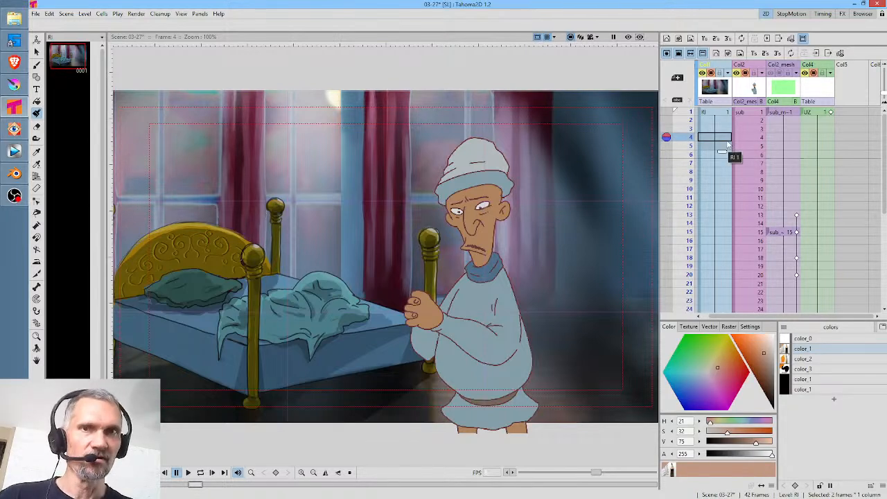
left_click(758, 138)
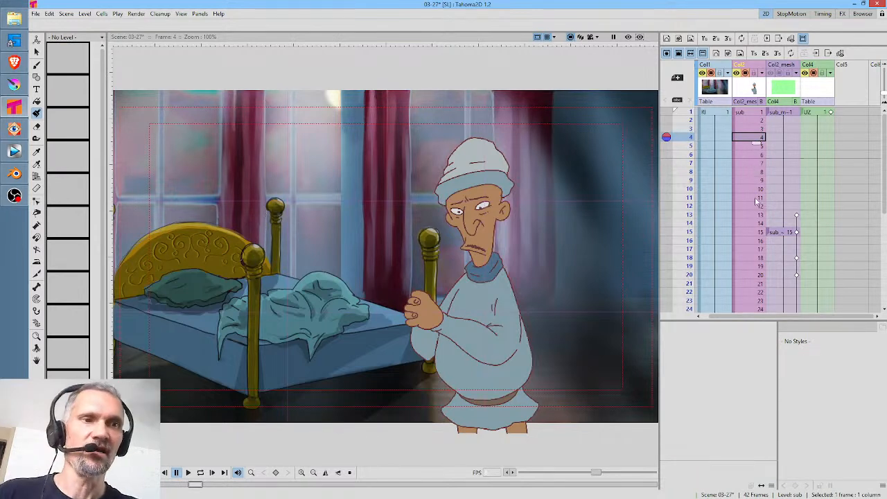
Extend the exposure of Col2's frame 14 through frame 20 again, and undo the extension
left_click(752, 224)
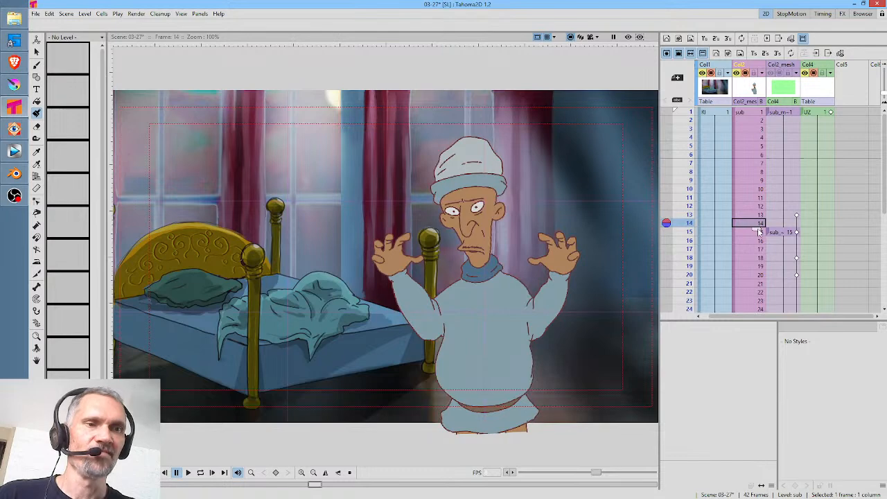
left_click_drag(758, 232, 758, 249)
left_click_drag(758, 286, 758, 285)
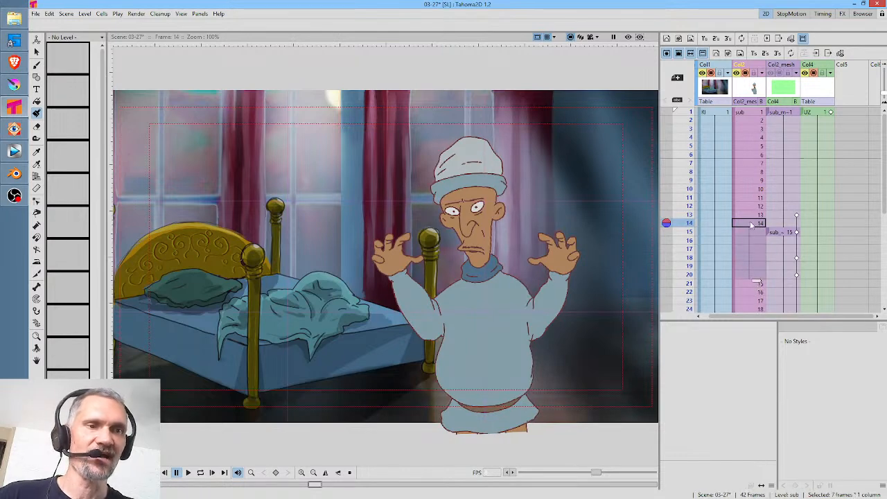
mouse_move(690, 171)
left_mouse_down()
mouse_move(699, 265)
mouse_move(700, 199)
mouse_move(700, 216)
left_mouse_up()
left_click(760, 225)
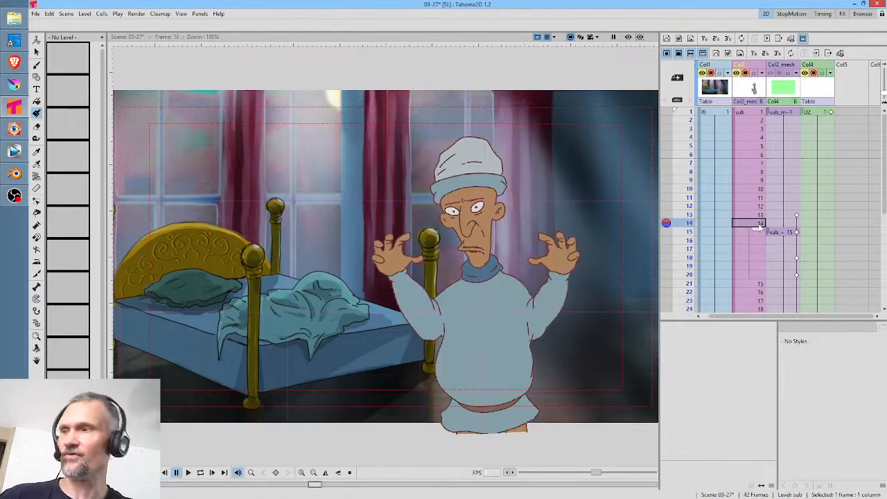
key("ctrl+z")
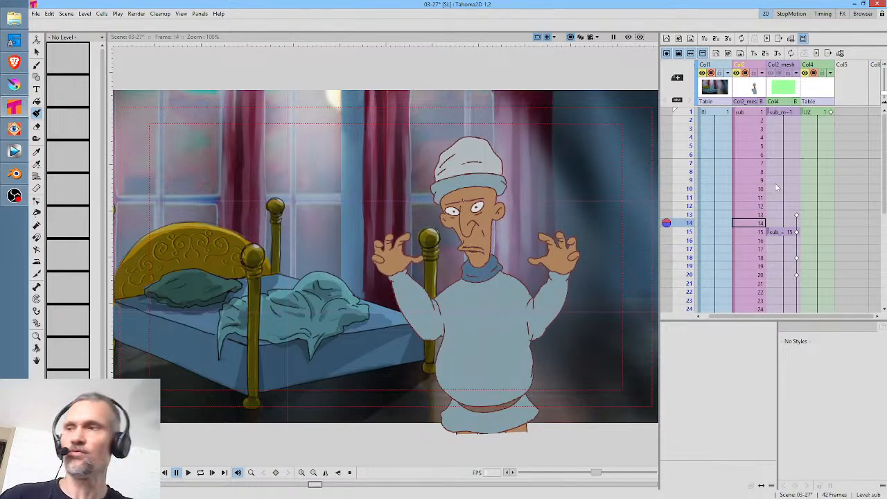
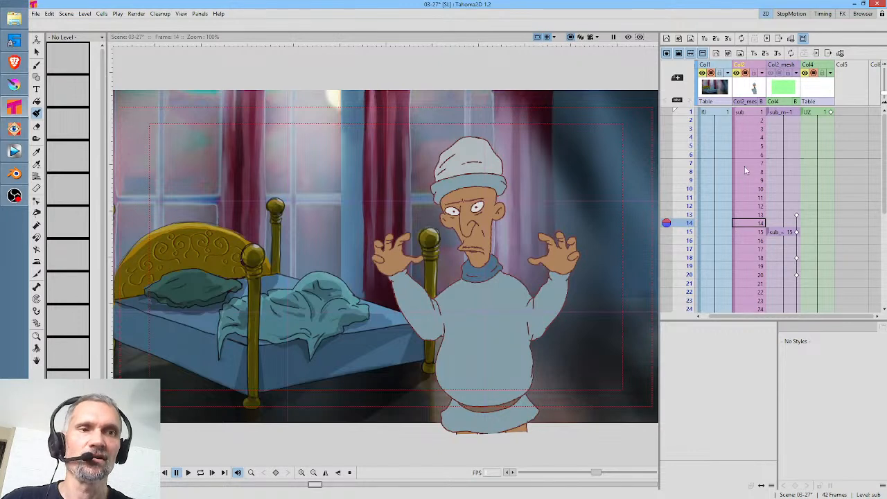
Compare the character's poses at frames 1 and 14 of Col2
left_click(758, 114)
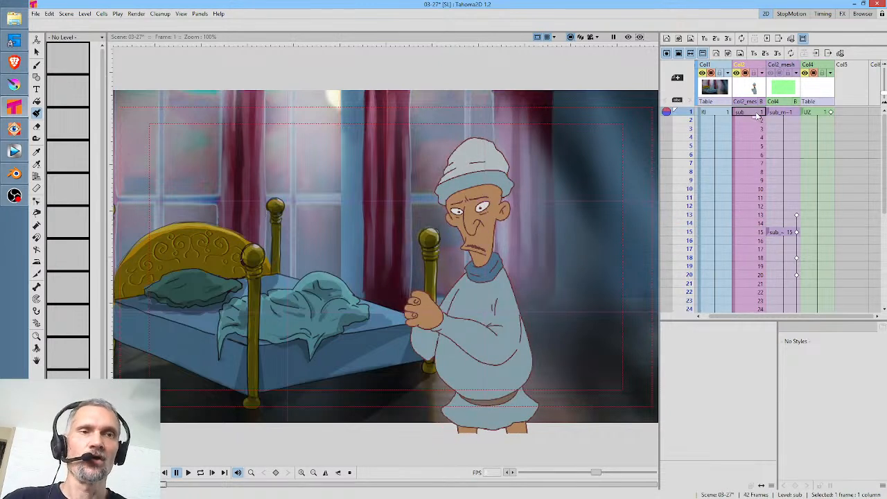
left_click(750, 224)
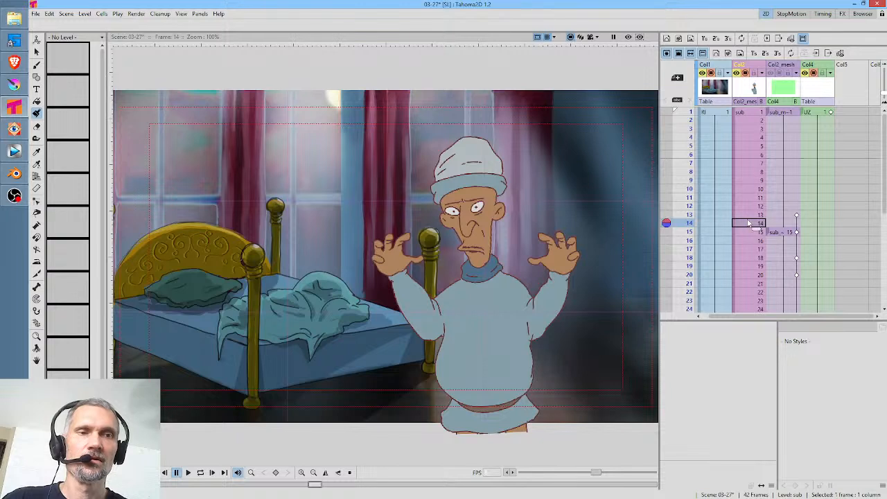
left_click(753, 114)
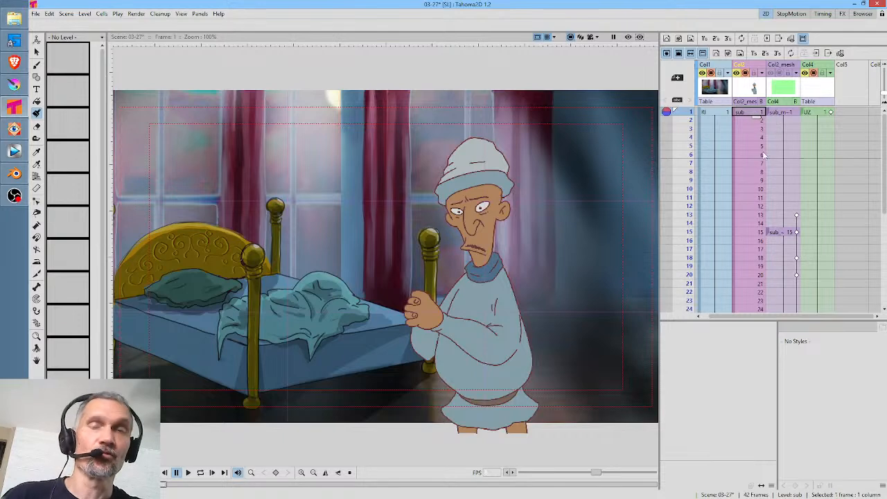
Select frames 15 to 32 of Col2, extend the sequence through frame 45, and shorten it back to frame 32
left_click(748, 232)
scroll(753, 242, "down", 5)
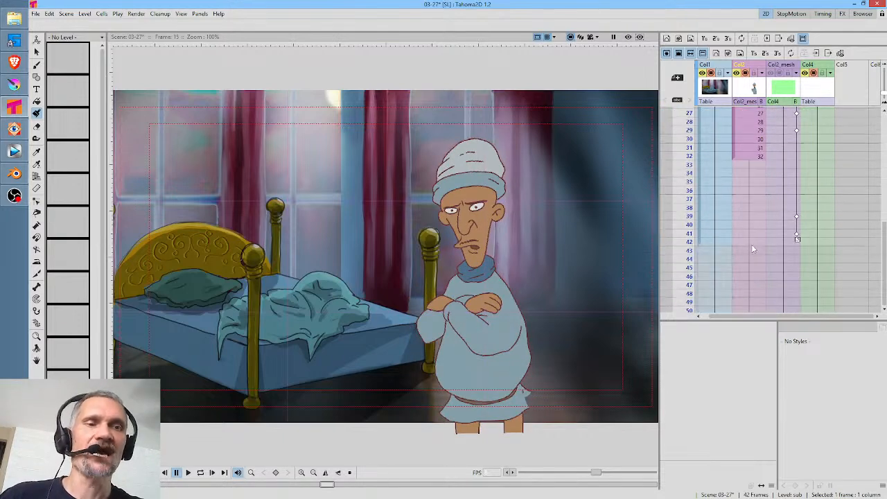
left_click(754, 158, "shift")
scroll(752, 157, "up", 5)
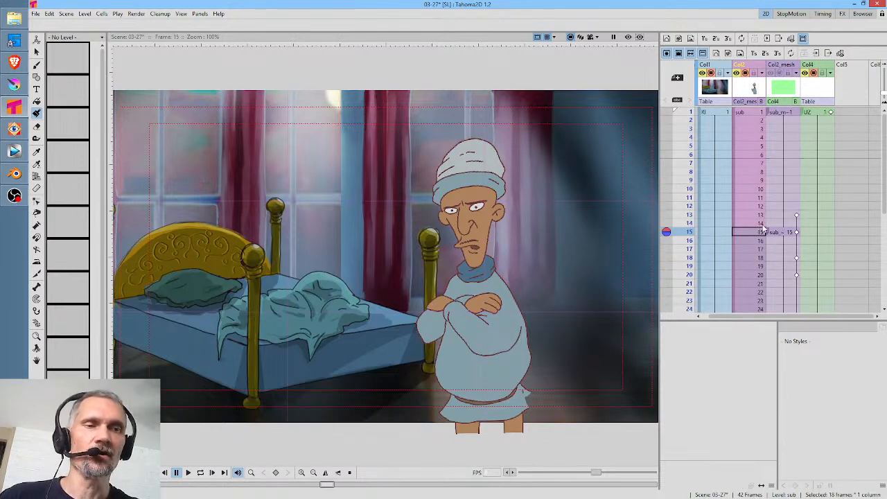
scroll(762, 221, "down", 5)
left_click_drag(756, 164, 755, 276)
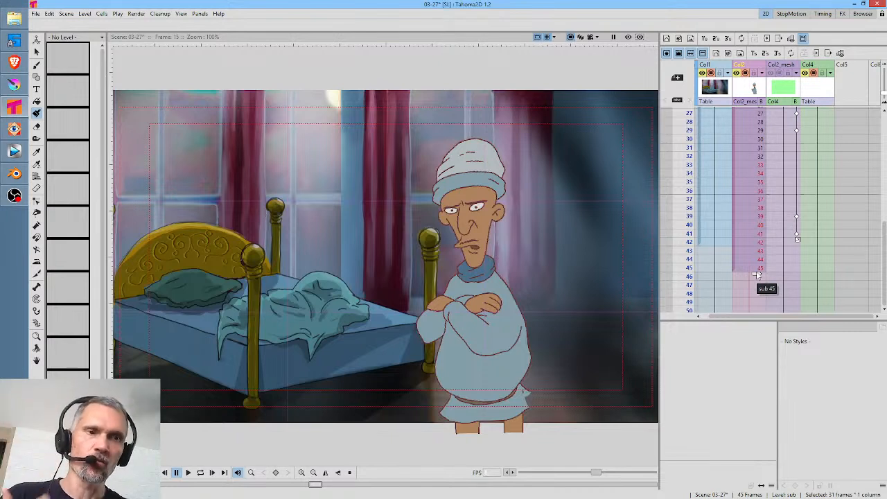
left_click_drag(757, 275, 773, 167)
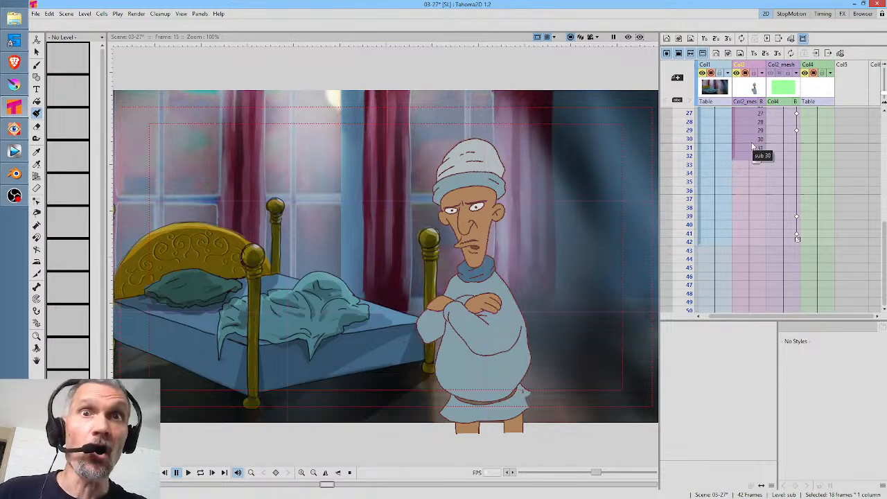
scroll(753, 152, "up", 5)
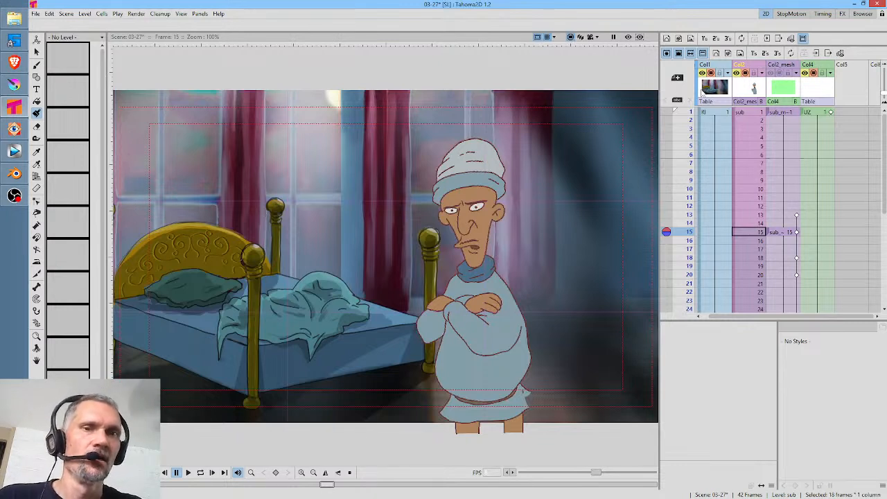
Select the UZ drawing in Col4 at frame 1, open the Stage Schematic and enlarge its window
left_click(824, 113)
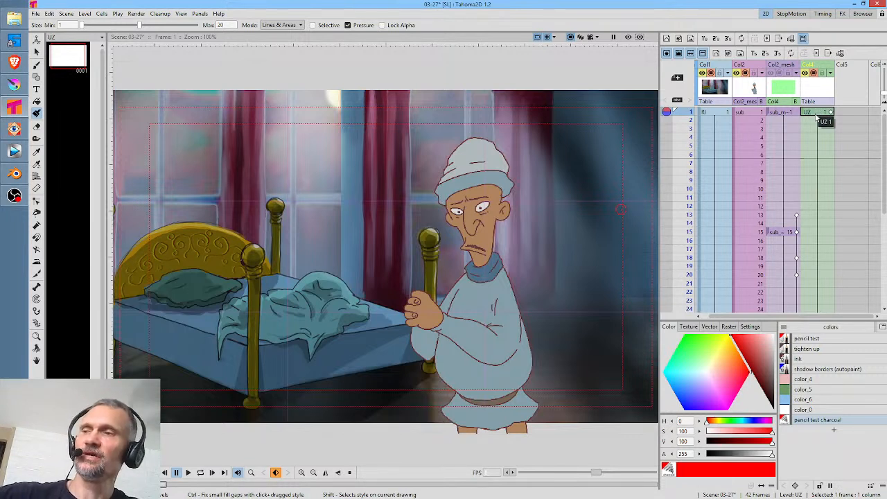
key("F9")
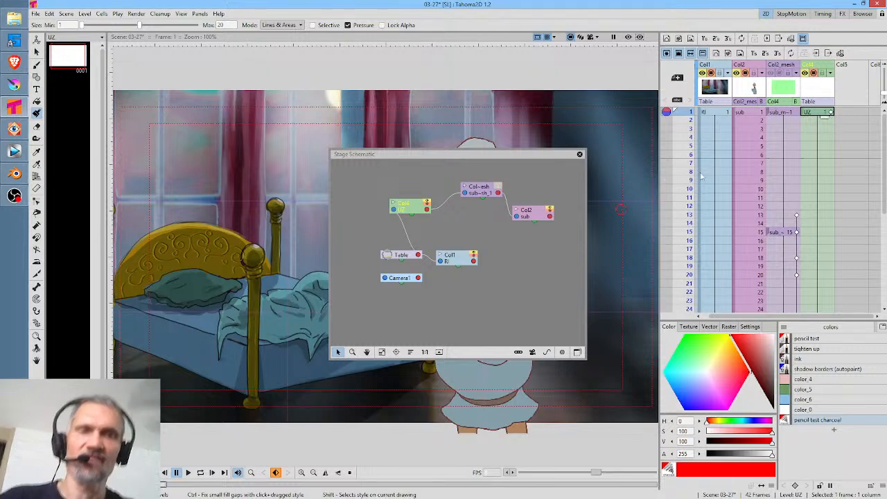
left_click_drag(331, 151, 172, 118)
Rearrange the Stage Schematic by spacing out the Table, Col4, Col2_mesh and Col2 nodes
left_click_drag(250, 223, 217, 223)
left_click(261, 175)
left_click_drag(261, 175, 293, 187)
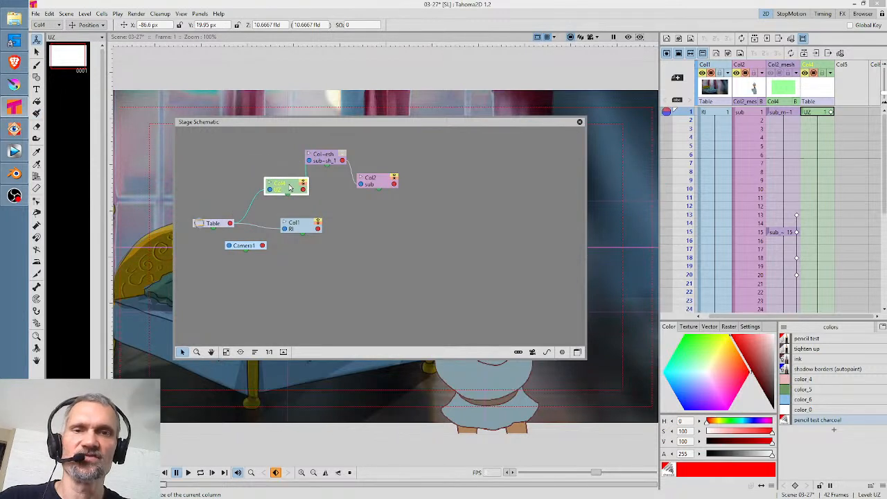
left_click_drag(327, 164, 346, 158)
left_click_drag(387, 186, 408, 189)
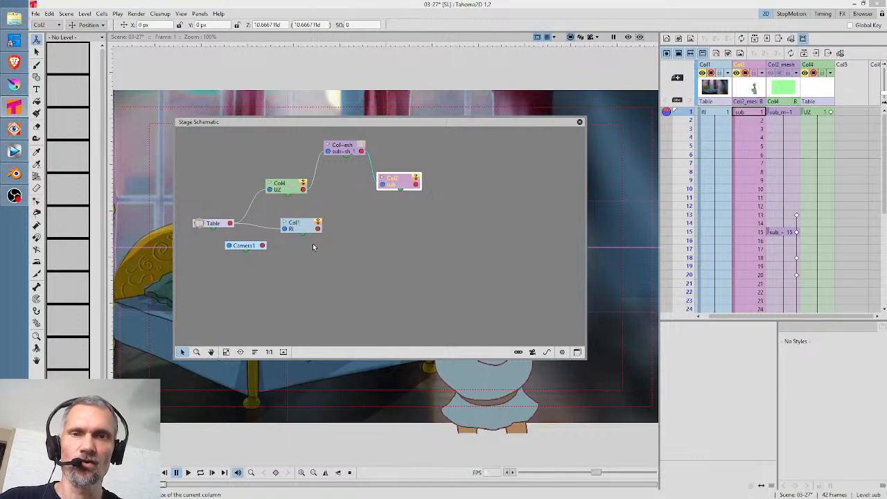
Review the FX Schematic, return to the Stage Schematic, and reposition the Col4 node between Table and Col2_mesh
left_click(577, 352)
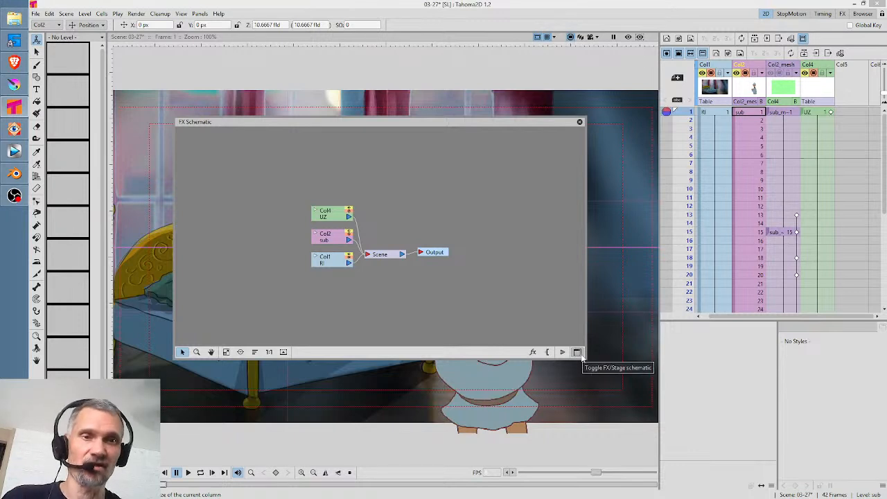
left_click(578, 353)
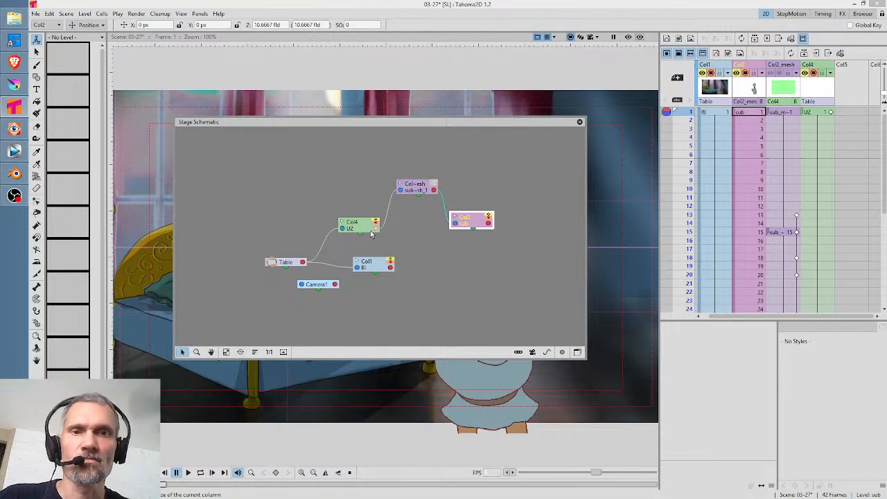
left_click_drag(362, 228, 336, 206)
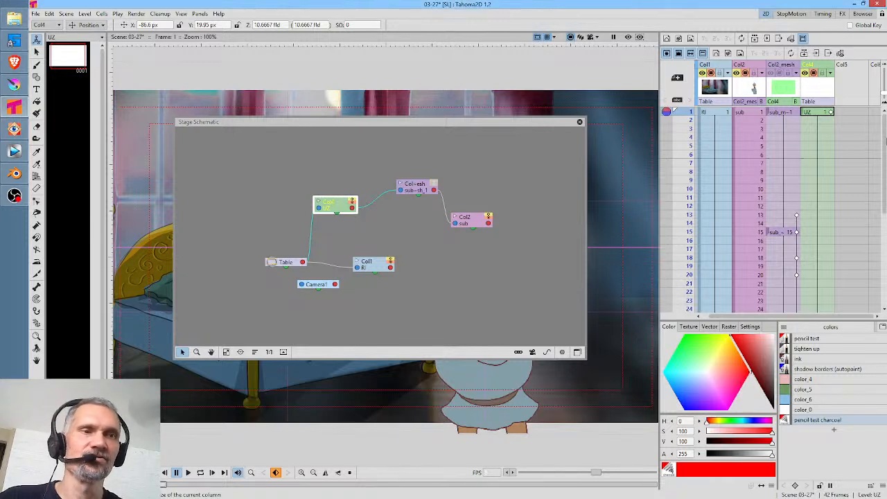
left_click(822, 112)
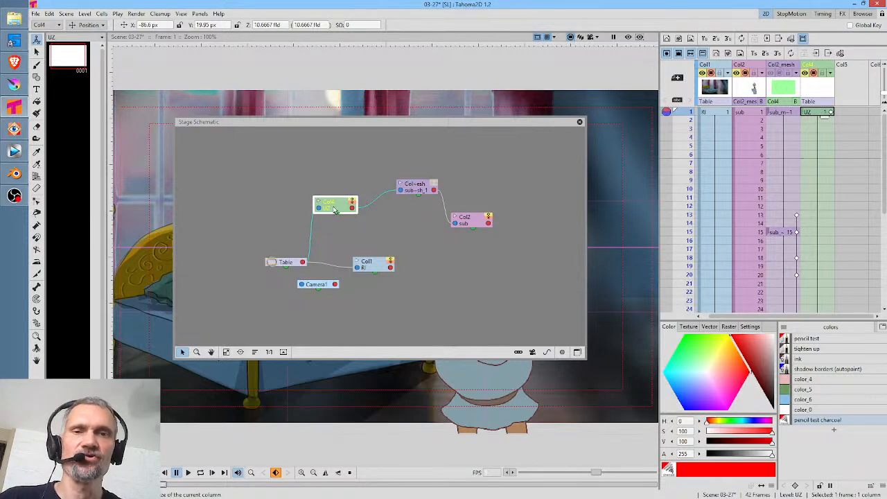
left_click_drag(335, 208, 343, 205)
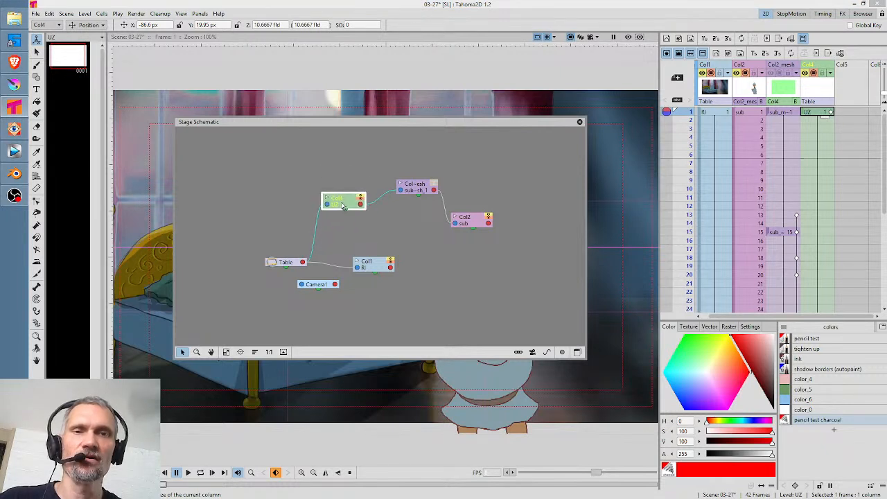
Relink the Col2_mesh node to Table, move the schematic window clear of the character, and link the mesh back to Col4
mouse_move(529, 124)
left_mouse_down()
mouse_move(445, 184)
mouse_move(269, 266)
mouse_move(309, 256)
mouse_move(436, 129)
mouse_move(539, 117)
left_mouse_up()
left_click(408, 185)
left_click_drag(406, 192, 312, 256)
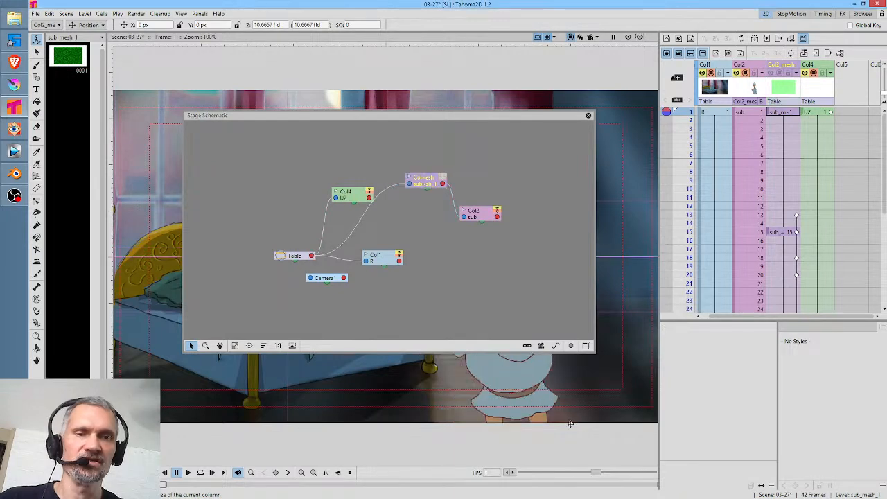
left_click_drag(474, 115, 390, 34)
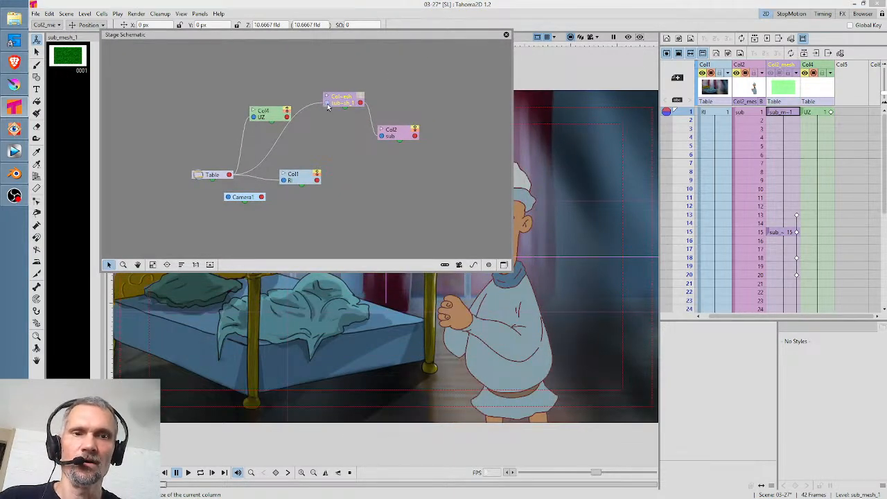
left_click_drag(329, 104, 288, 119)
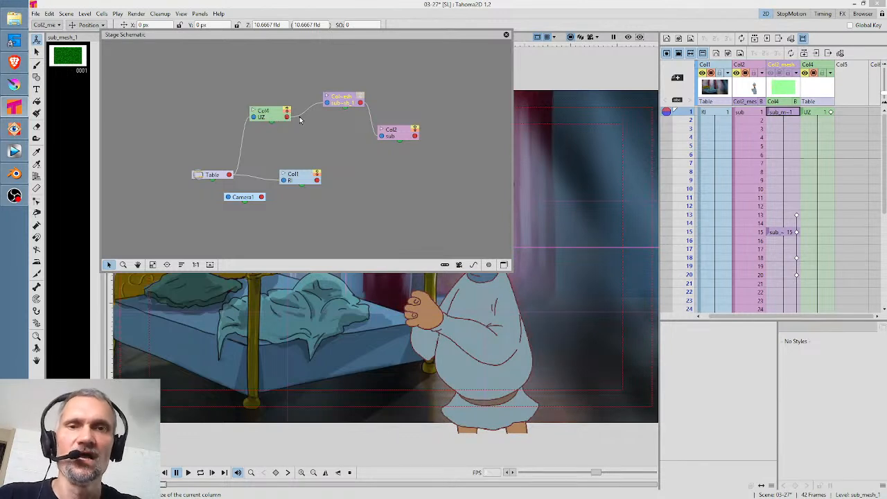
Reposition the Col4 and Col2 nodes in the Stage Schematic, and show Col2_mesh in the viewer
left_click_drag(274, 120, 269, 115)
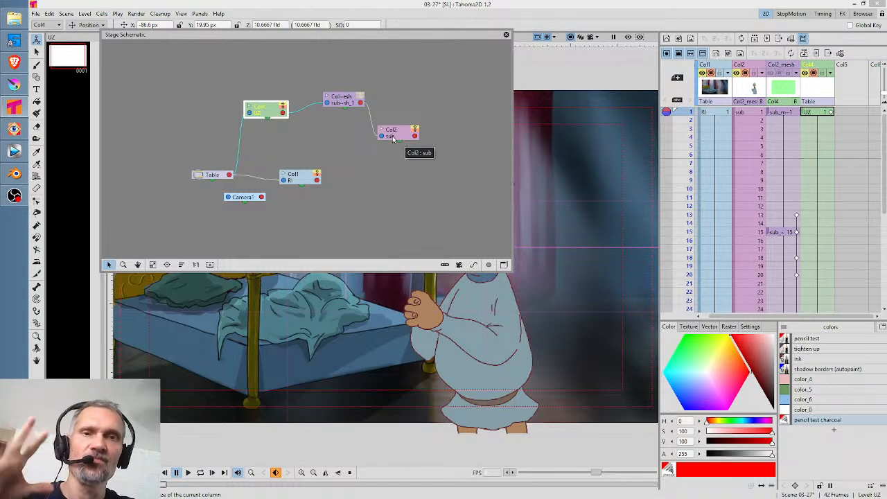
left_click_drag(398, 136, 420, 123)
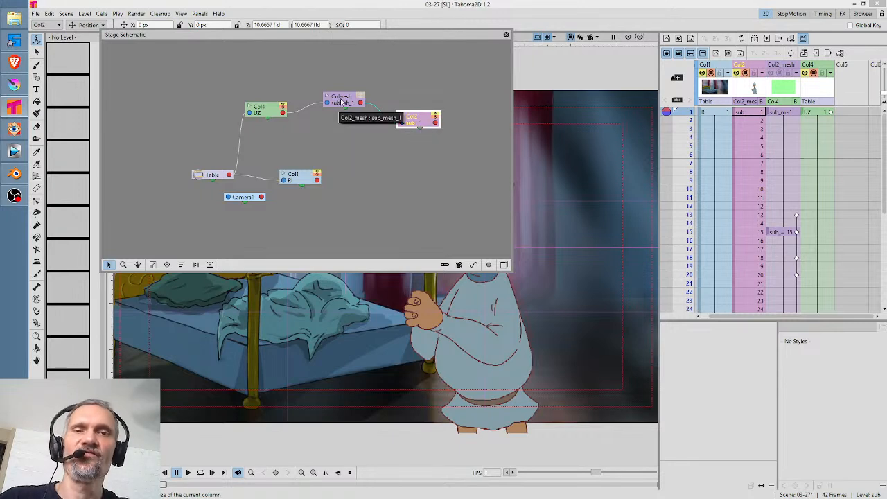
left_click(341, 102)
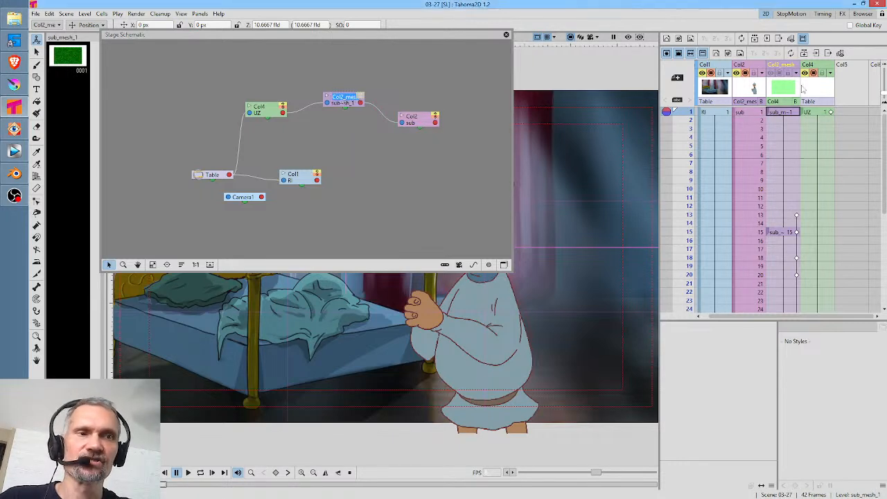
left_click(780, 74)
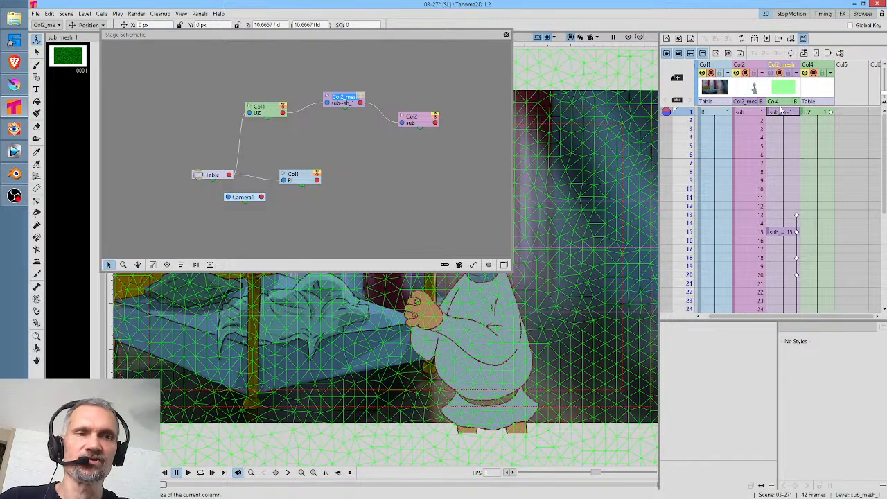
Show the Col2_mesh drawing at frame 15 and shift the Col2_mesh node slightly in the Stage Schematic
left_click(786, 234)
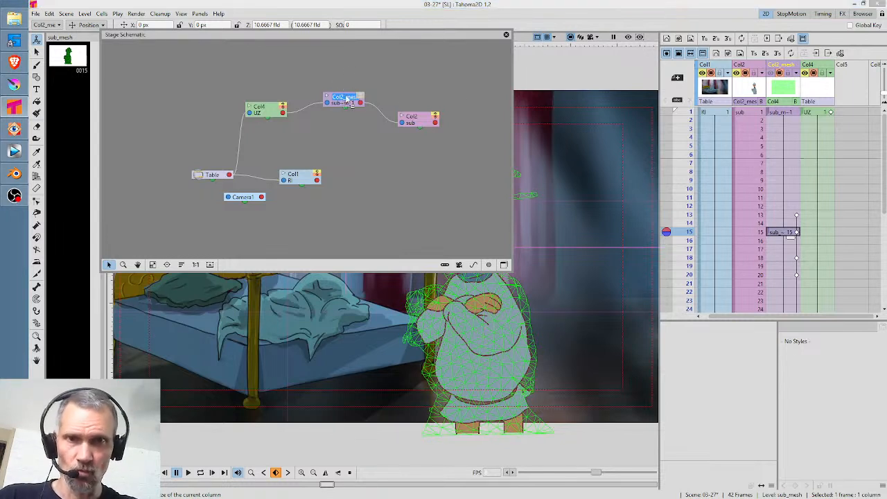
left_click_drag(347, 106, 345, 101)
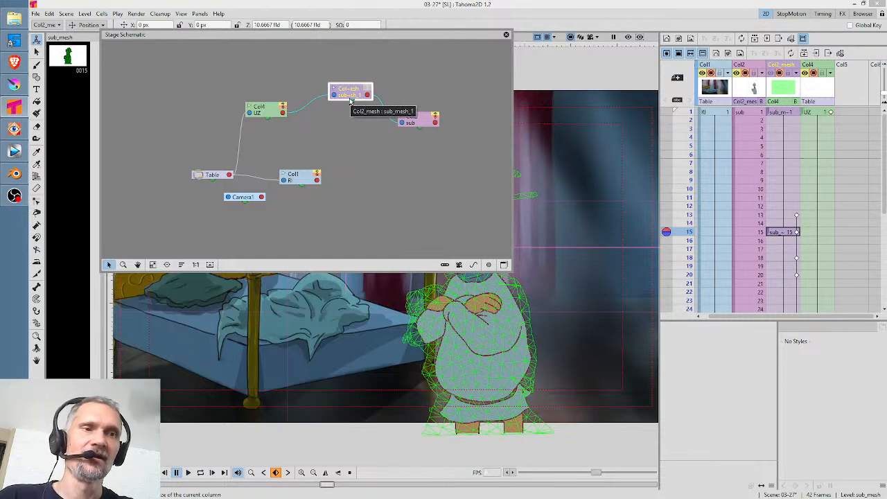
Compare the character's mesh at the Col2_mesh keyframes on frames 13, 15, 18 and 20
left_click(798, 217)
left_click(800, 233)
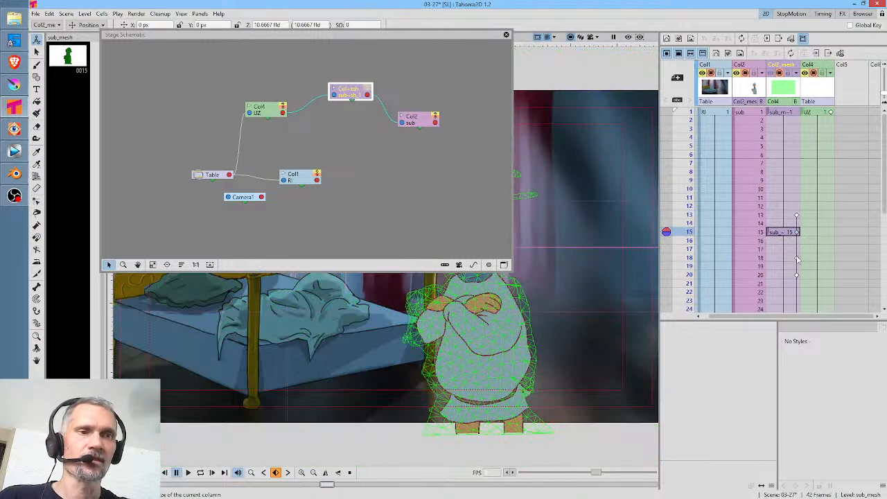
left_click(798, 261)
left_click(797, 275)
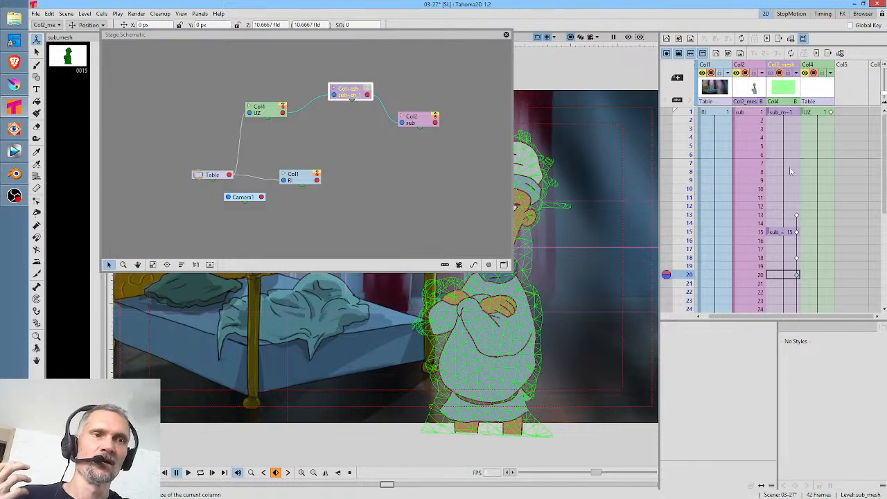
left_click(796, 217)
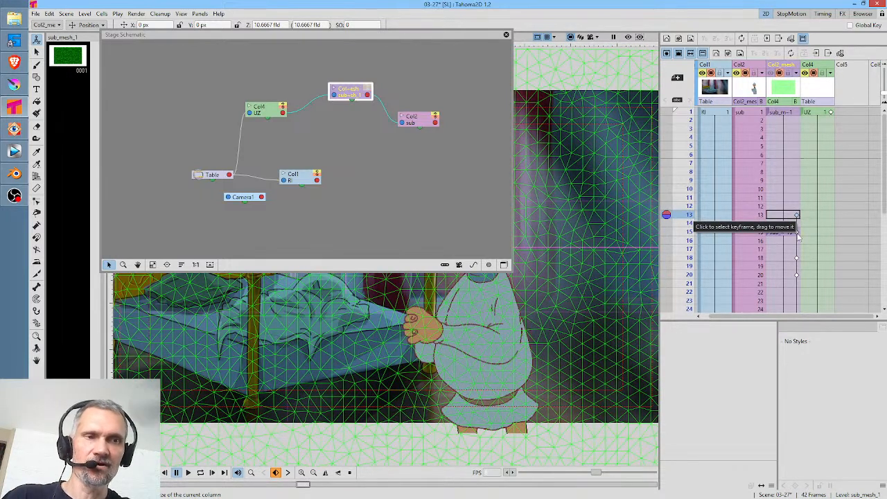
left_click(797, 233)
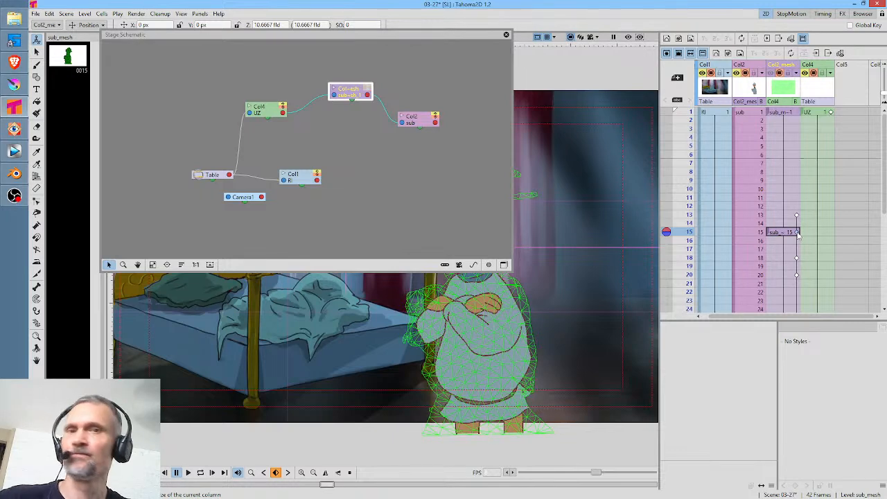
Open the Function Editor from the frame 15 mesh keyframe, then close both it and the Stage Schematic
double_click(797, 233)
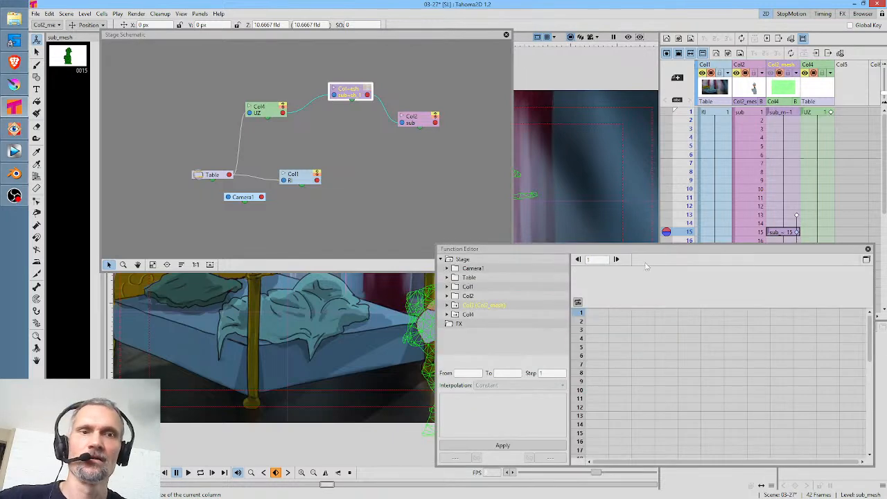
left_click(868, 249)
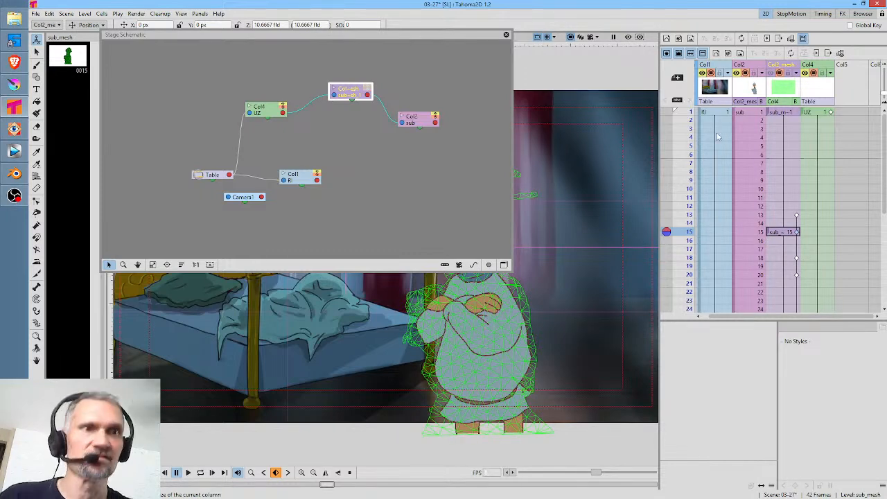
left_click(506, 34)
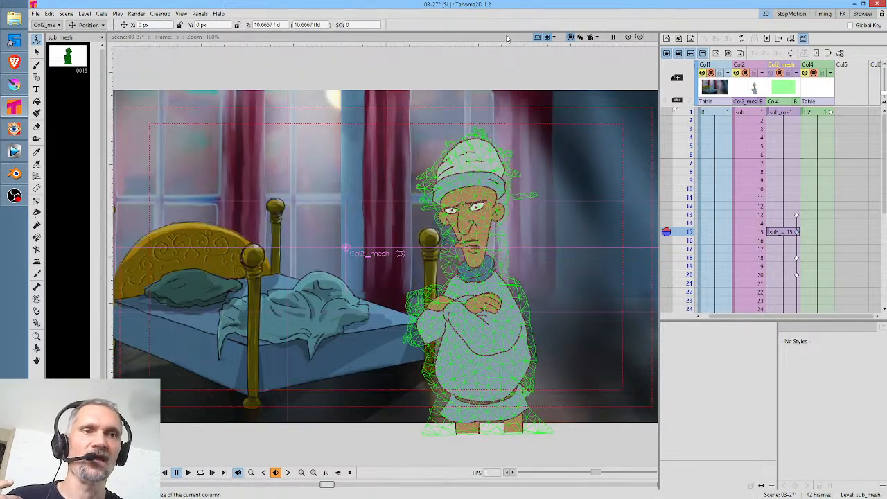
Compare the character's full pose at the Col2_mesh keyframes on frames 13, 15 and 18, ending on frame 15
left_click(797, 216)
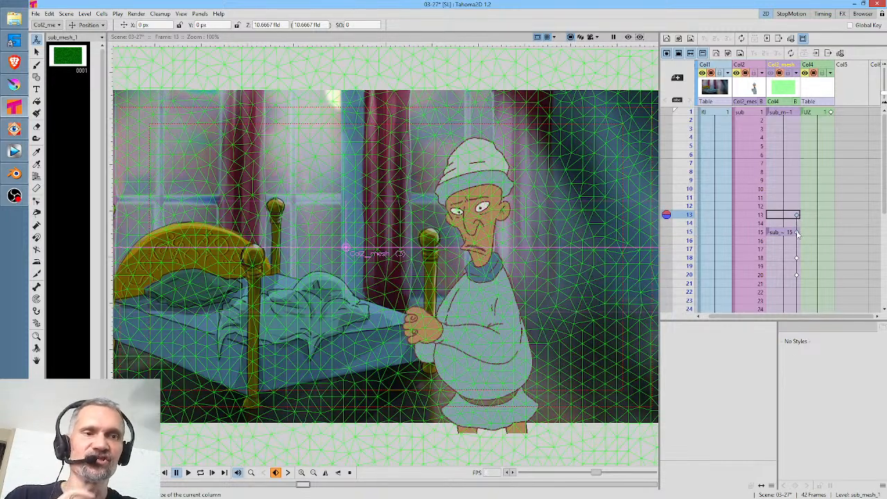
left_click(797, 233)
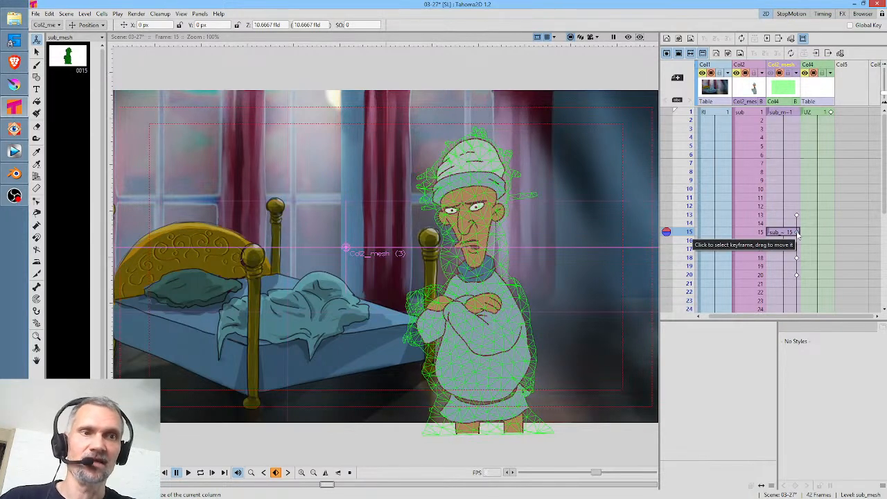
left_click(797, 258)
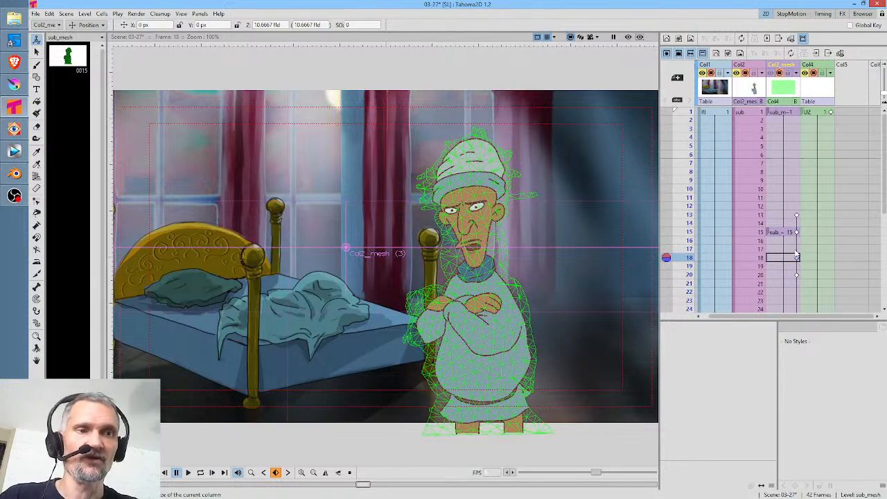
left_click(798, 215)
left_click(798, 233)
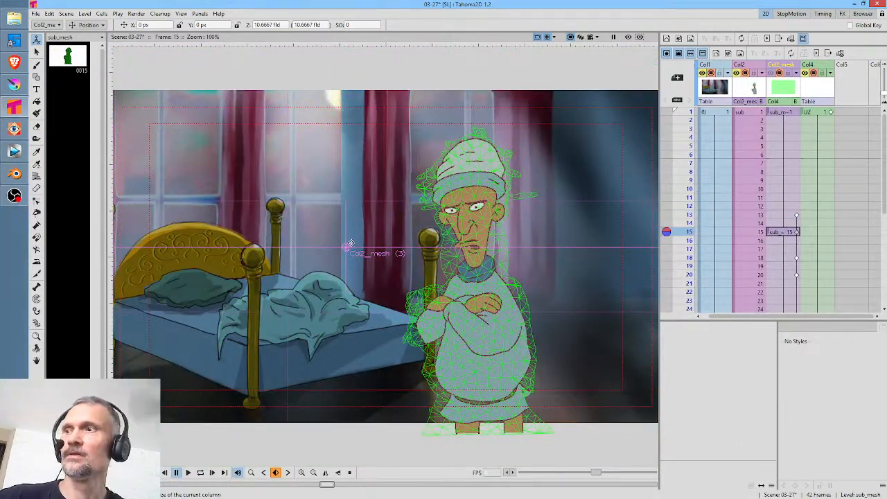
Reopen the Stage Schematic and move the Col4 node lower, between Table and Col2_mesh
key("shift+s")
left_click(270, 115)
left_click_drag(270, 116, 270, 123)
left_click(353, 97)
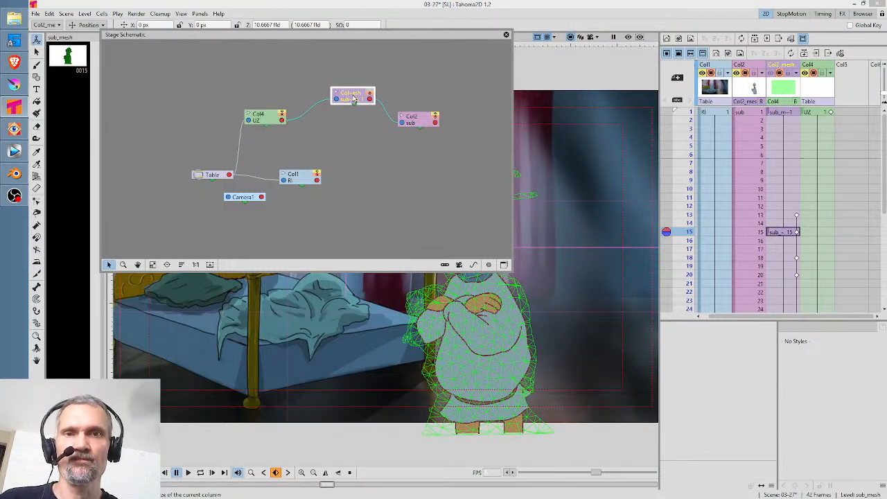
left_click_drag(267, 122, 266, 131)
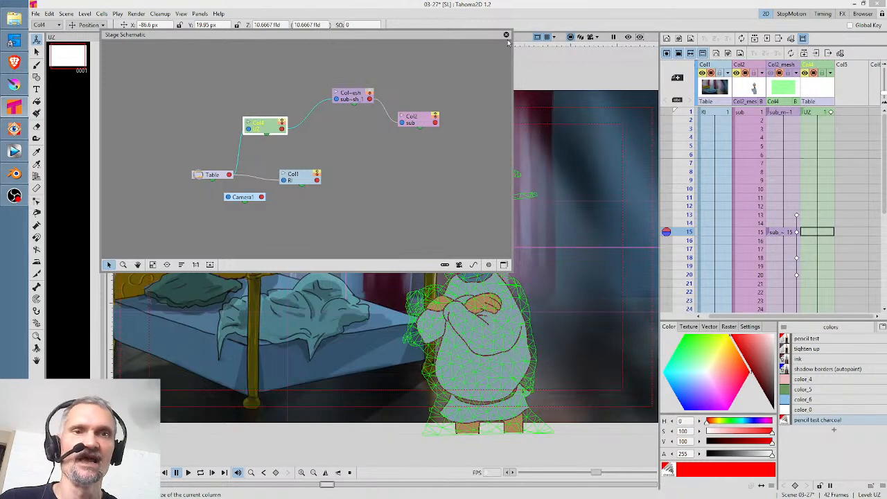
Link the Col2_mesh node to Table, restore its link to Col4, and close the Stage Schematic
left_click_drag(338, 100, 230, 177)
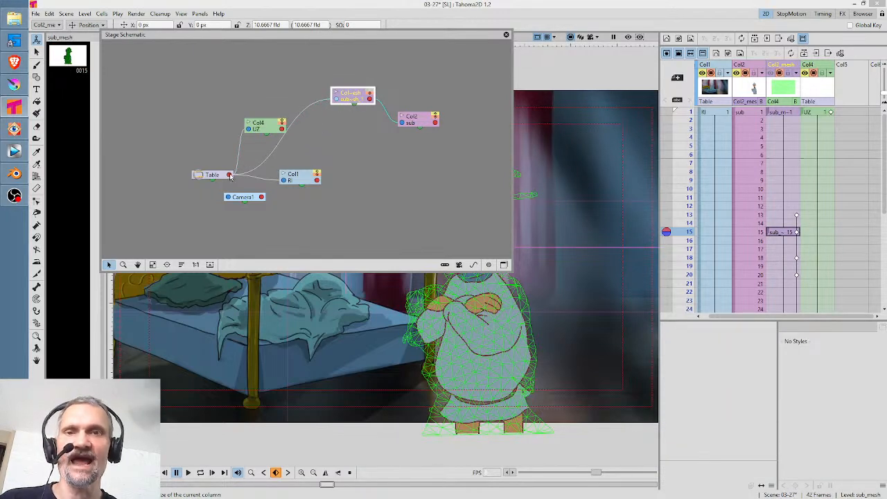
left_click_drag(282, 129, 338, 101)
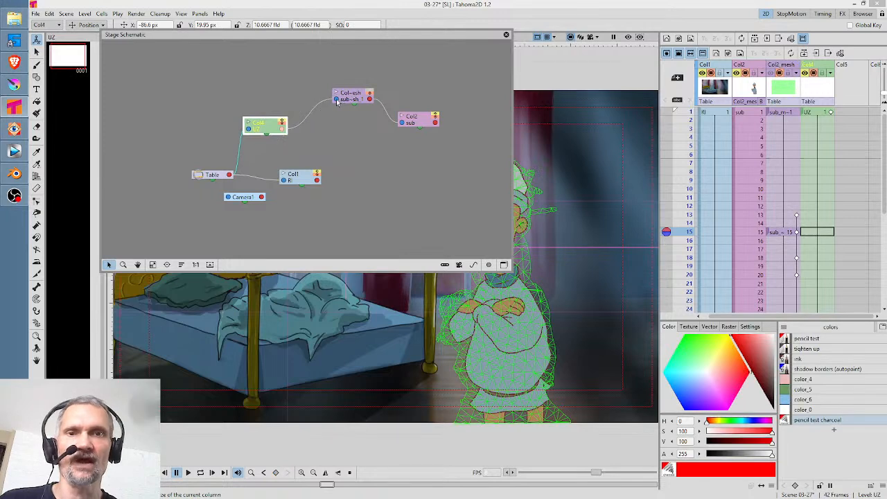
left_click(506, 34)
Reorder the Xsheet columns so UZ follows Col1 and the sub column follows Col2_mesh
left_click_drag(826, 67, 753, 66)
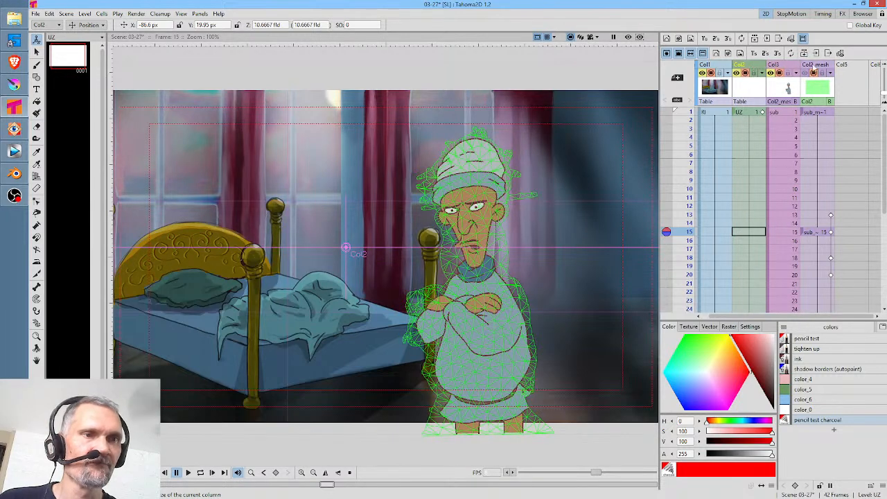
left_click_drag(782, 67, 783, 67)
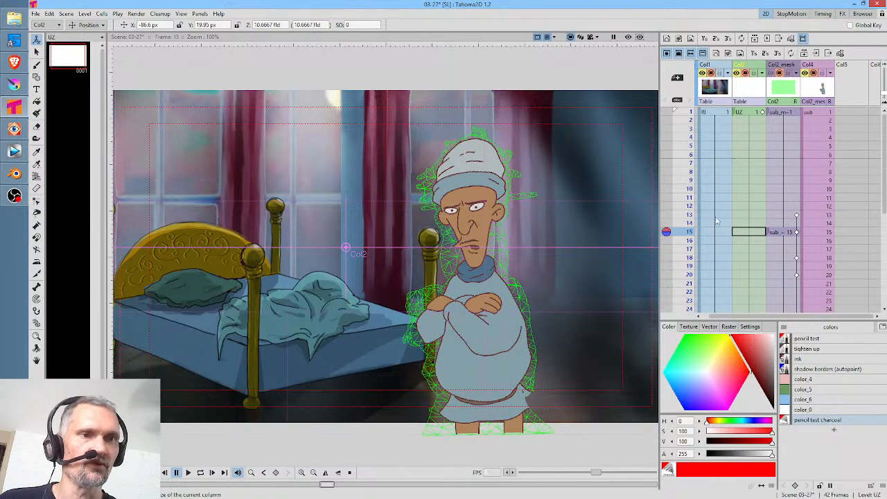
Fold the Col2 column that holds the UZ level in the Xsheet
left_click_drag(832, 190, 760, 205)
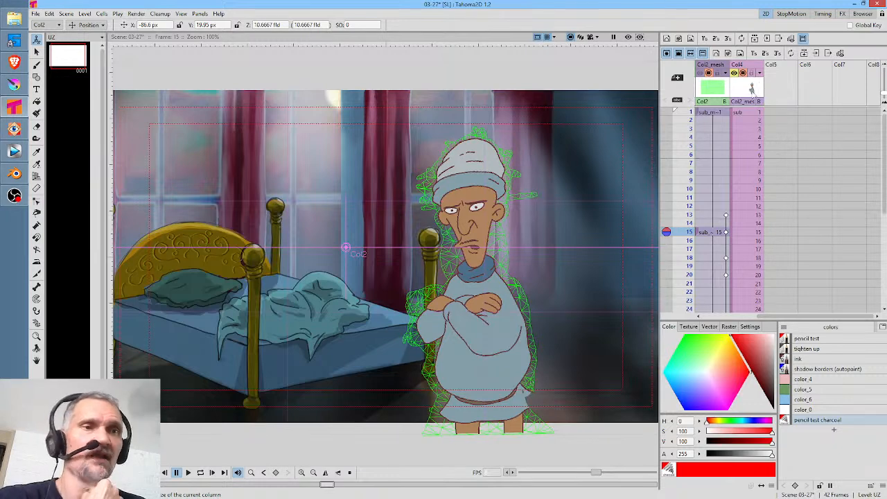
left_click_drag(769, 161, 831, 165)
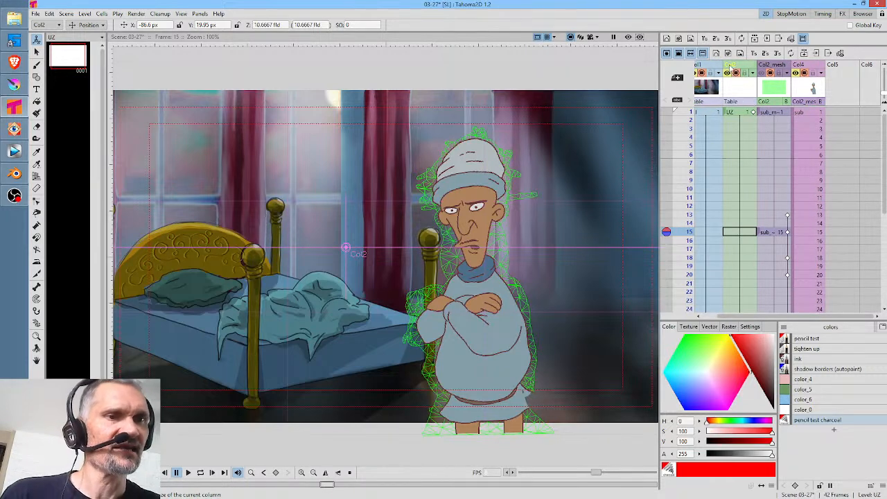
right_click(742, 65)
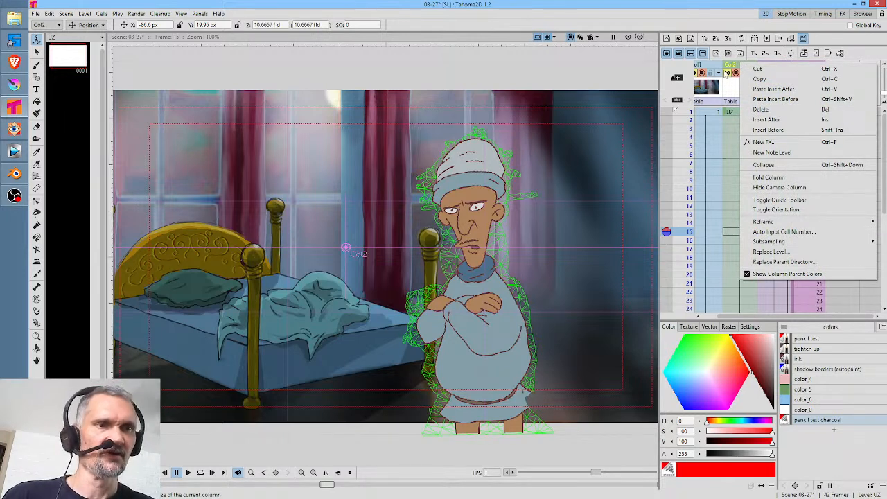
left_click(736, 66)
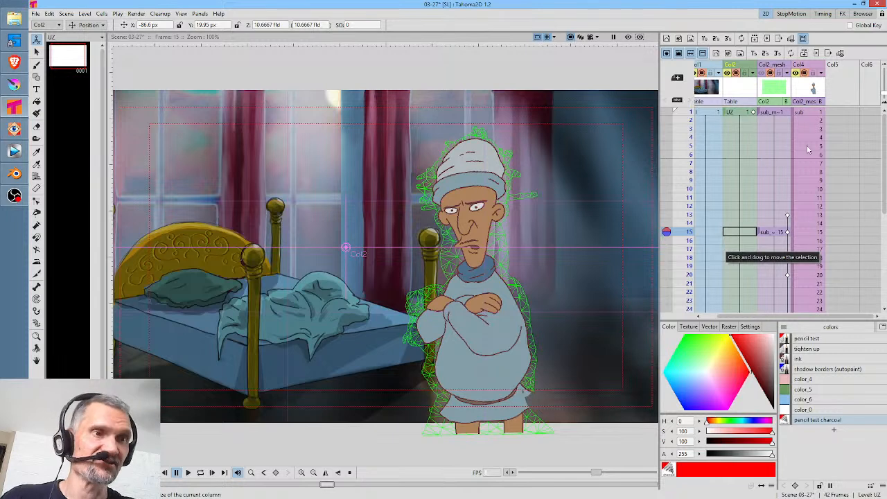
left_click(808, 91)
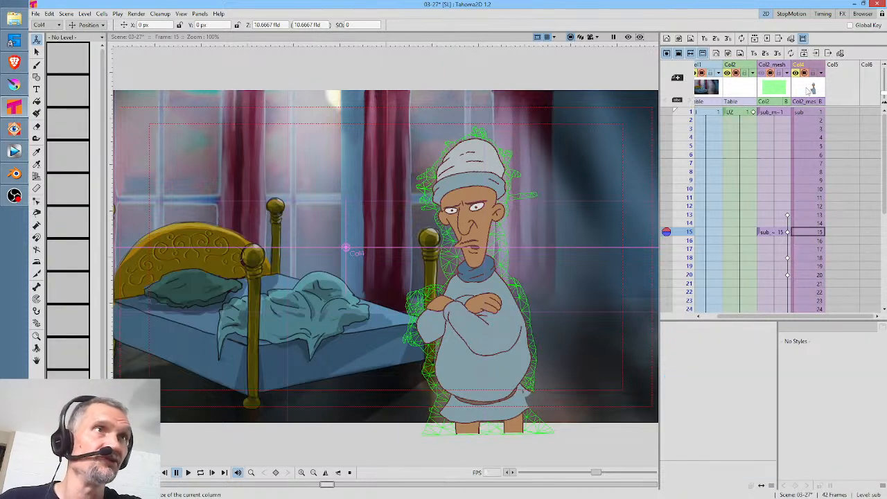
left_click(737, 88)
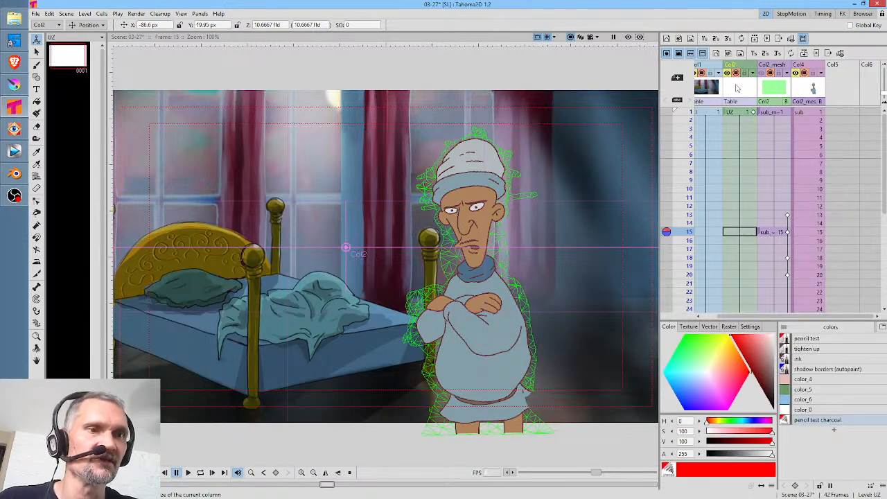
right_click(737, 88)
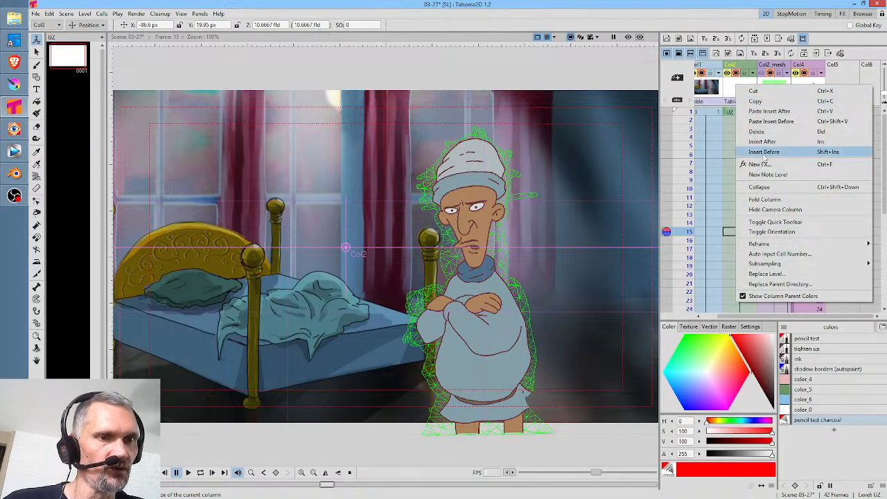
left_click(769, 187)
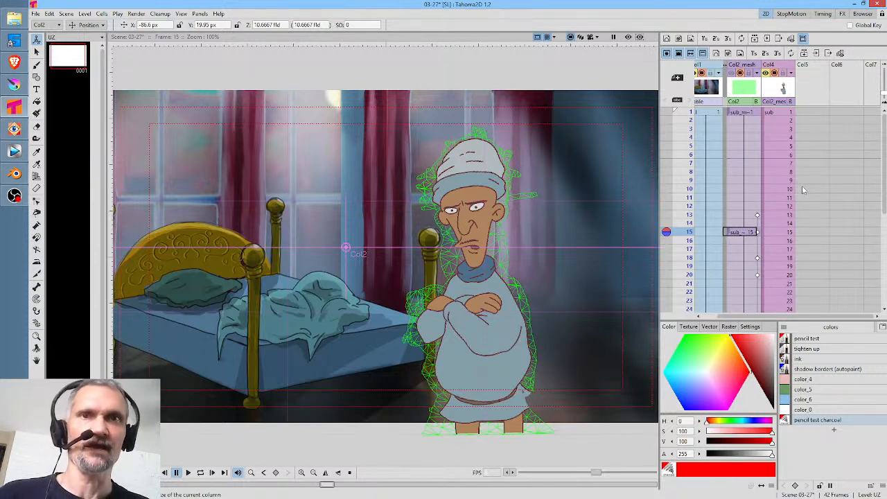
Select the Col2_mesh column, reopen the Stage Schematic, and reposition the Table and Col1 nodes
left_click(741, 87)
key("alt+s")
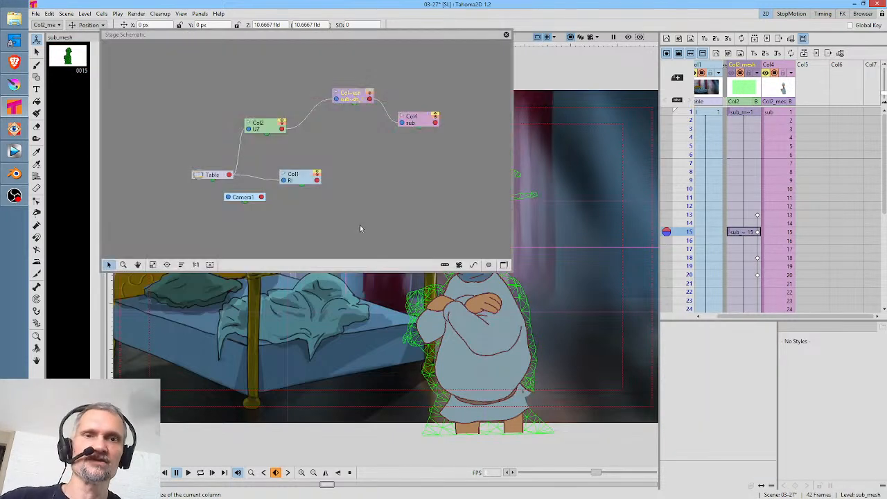
left_click_drag(212, 175, 192, 133)
left_click_drag(297, 180, 303, 176)
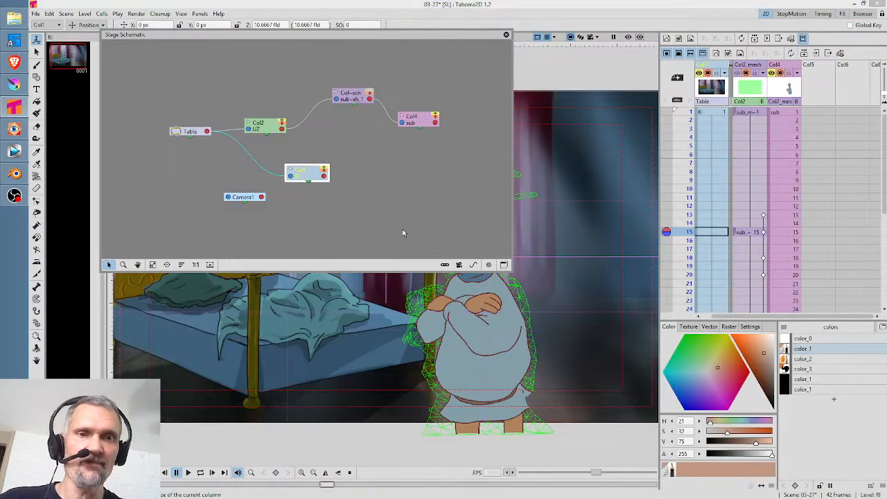
Add a pegbar node linked to Table, reposition it above Col2, and delete it
left_click(444, 264)
left_click_drag(264, 87, 271, 94)
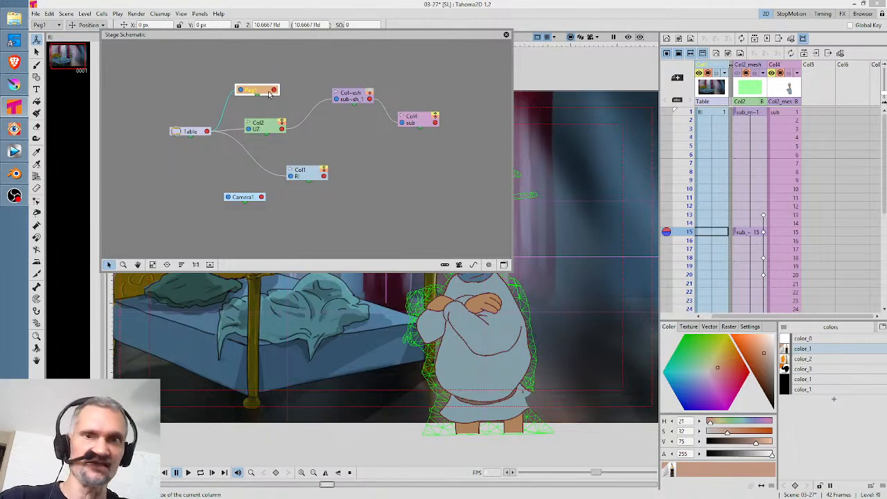
key("Delete")
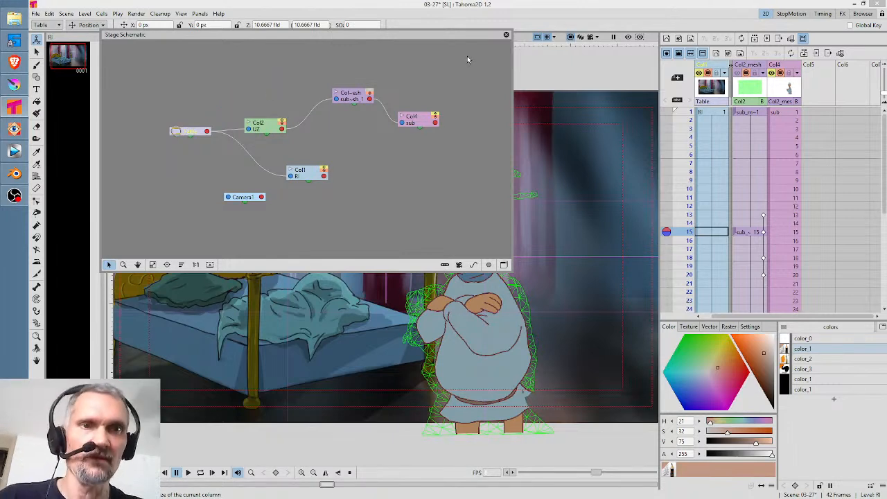
Save the scene with the Stage Schematic closed, and select the character's Col4 sub-scene column
left_click(505, 35)
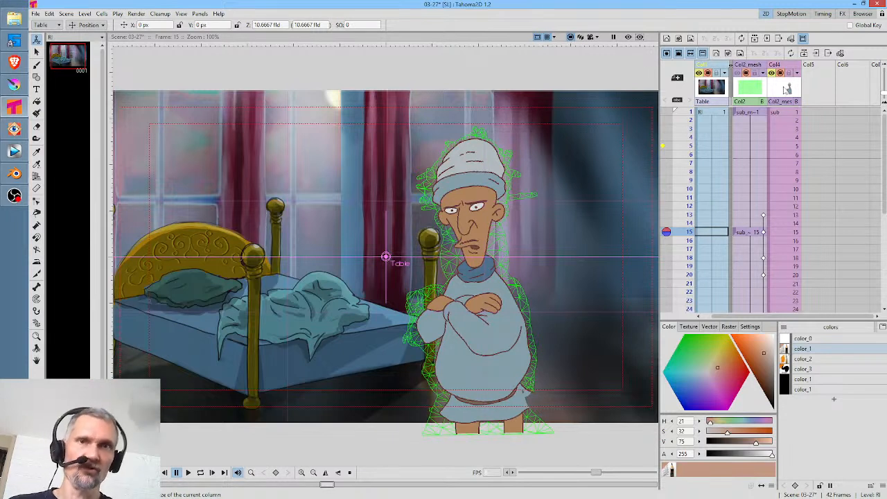
key("ctrl+s")
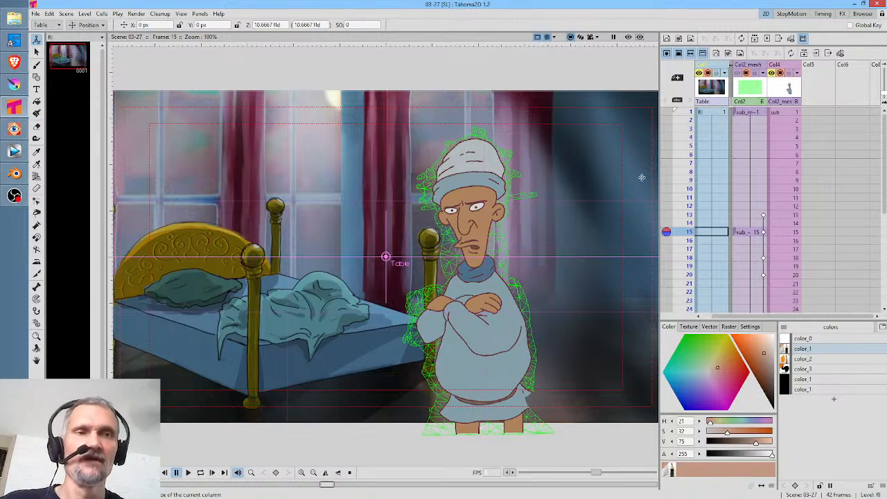
left_click(791, 88)
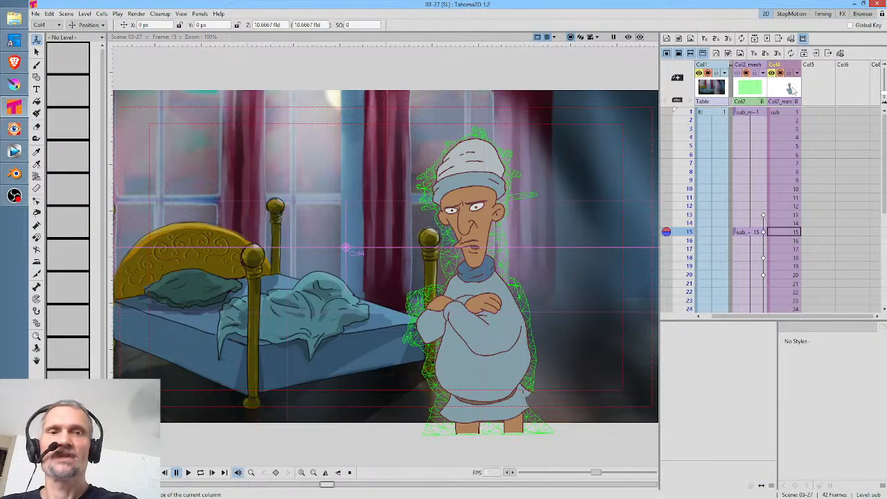
double_click(793, 88)
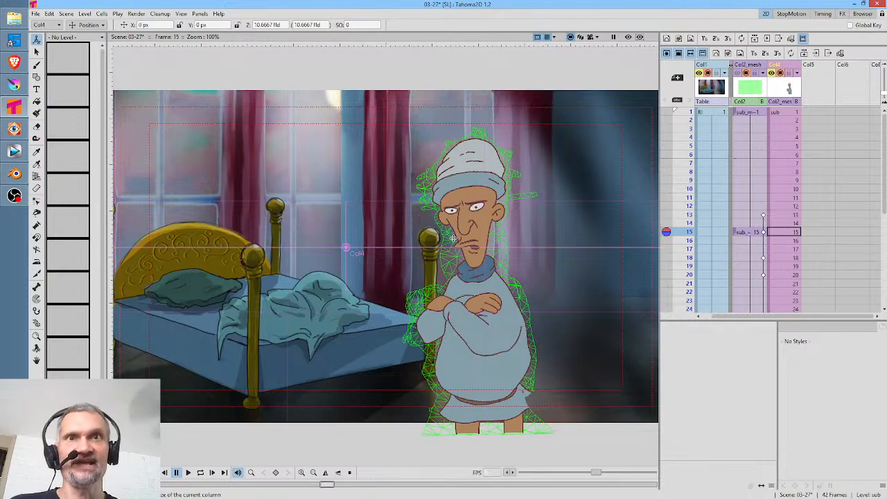
Open the character's Col4 sub-scene and add a new Vector Level at frame 1 of the empty Col6
left_click(797, 88)
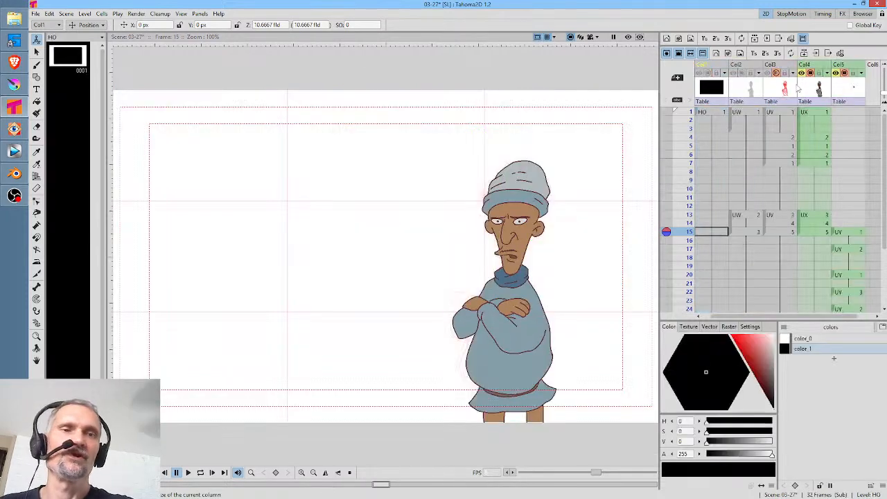
scroll(751, 160, "right", 1)
scroll(751, 161, "right", 1)
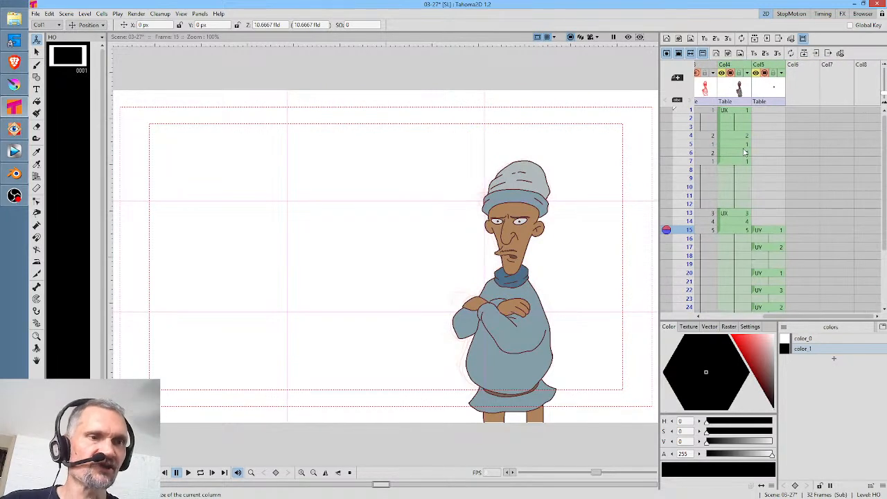
left_click(815, 113)
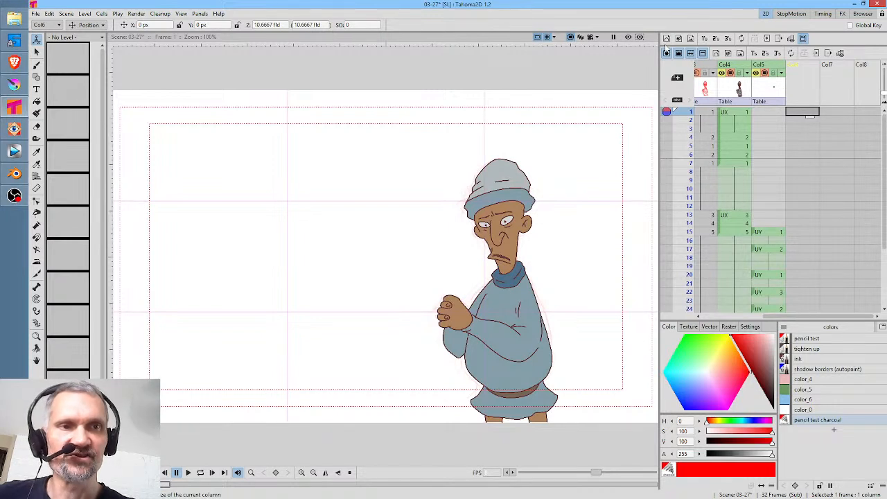
left_click(667, 38)
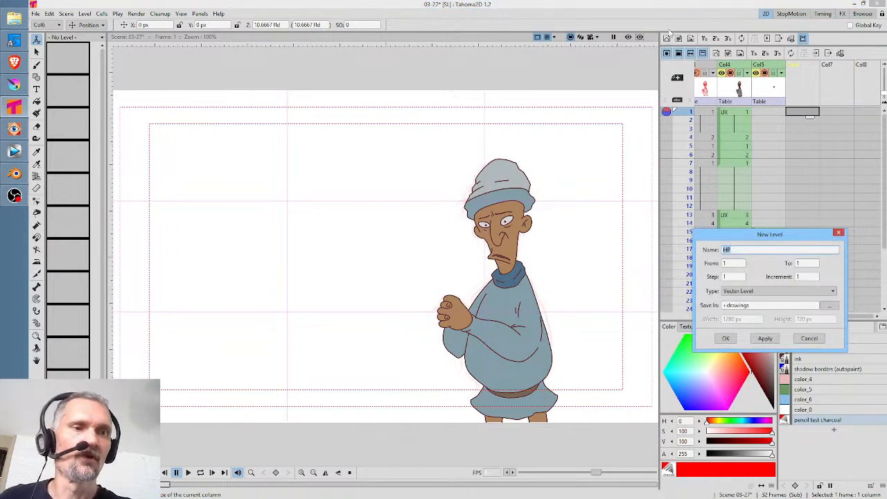
left_click(726, 339)
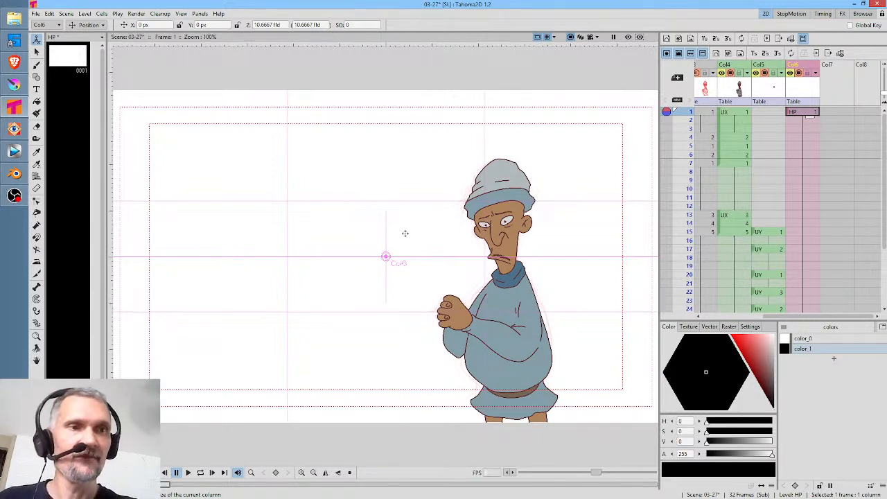
Draw a large closed blob beside the character on the first UX drawing with shadow borders (autopaint) and fill it
left_click(746, 111)
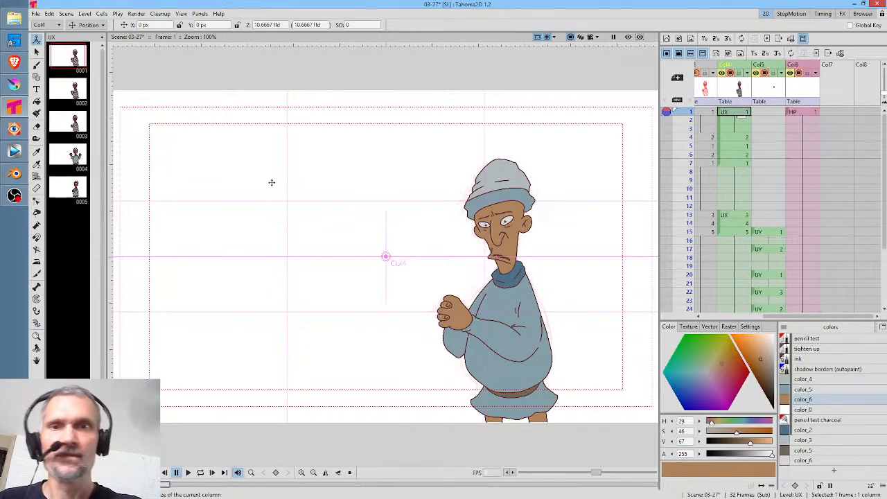
left_click(816, 368)
key("b")
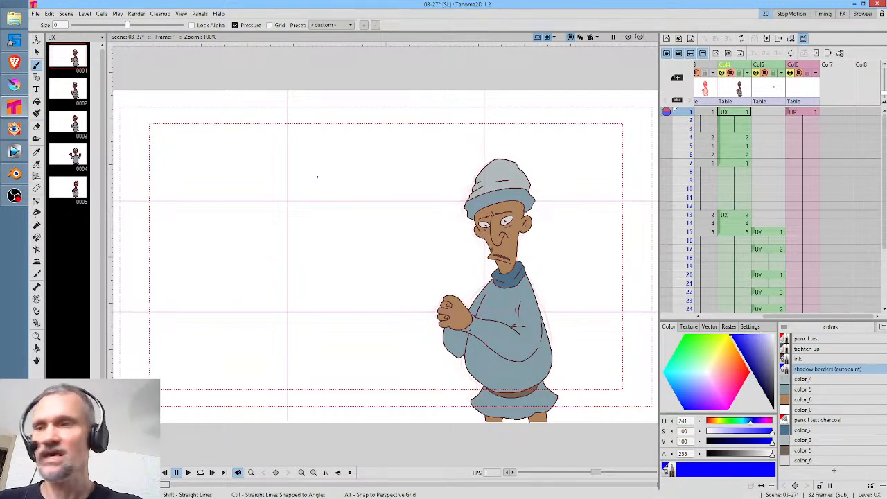
mouse_move(323, 163)
left_mouse_down()
mouse_move(311, 281)
mouse_move(321, 161)
mouse_move(208, 234)
mouse_move(294, 109)
left_mouse_up()
key("f")
Set the Fill tool type to Normal, then draw and fill a smaller closed shape below the blue blob
left_click(81, 26)
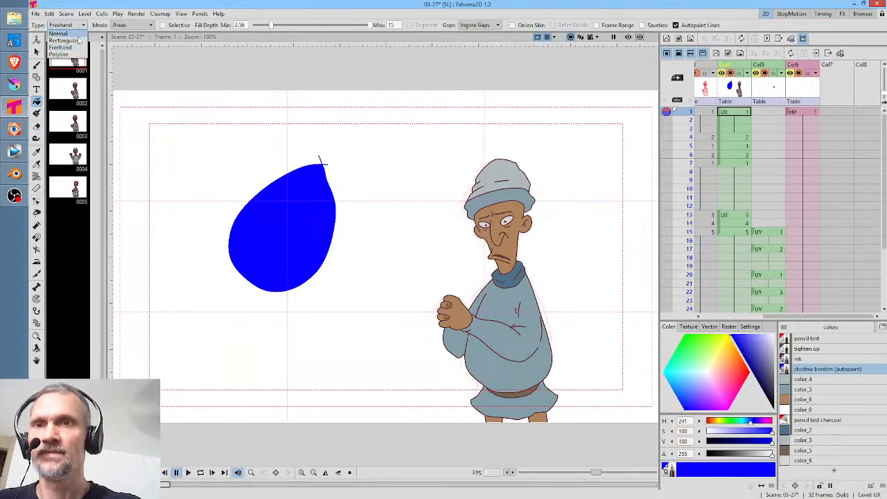
left_click(58, 33)
key("b")
mouse_move(304, 305)
left_mouse_down()
mouse_move(322, 336)
mouse_move(292, 306)
left_mouse_up()
key("f")
left_click(303, 324)
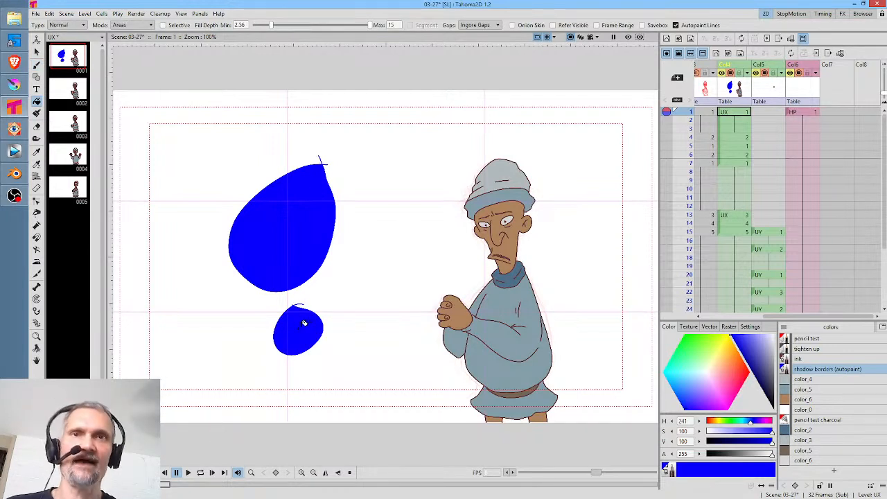
Undo both blue test shapes on the UX drawing
key("ctrl+z")
key("ctrl+z")
key("ctrl+z")
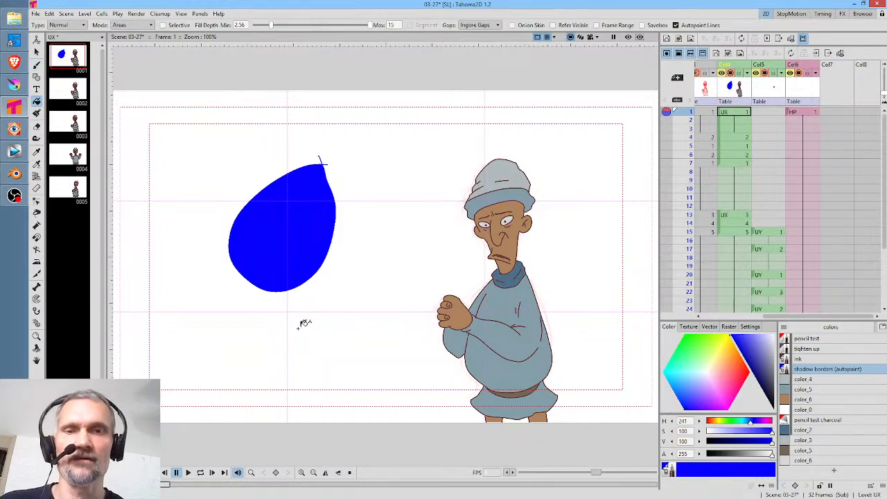
key("ctrl+z")
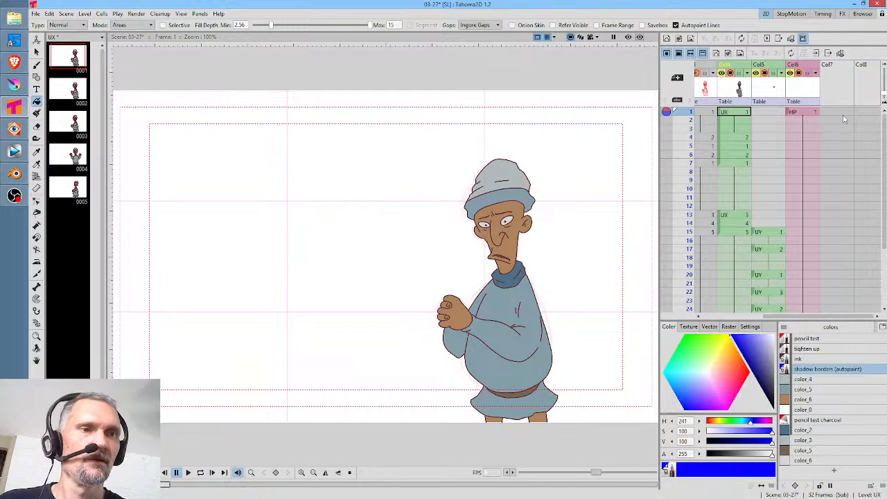
Enable Auto Group and Auto Fill for the Brush on the Col6 level and draw a closed black blob
left_click(816, 112)
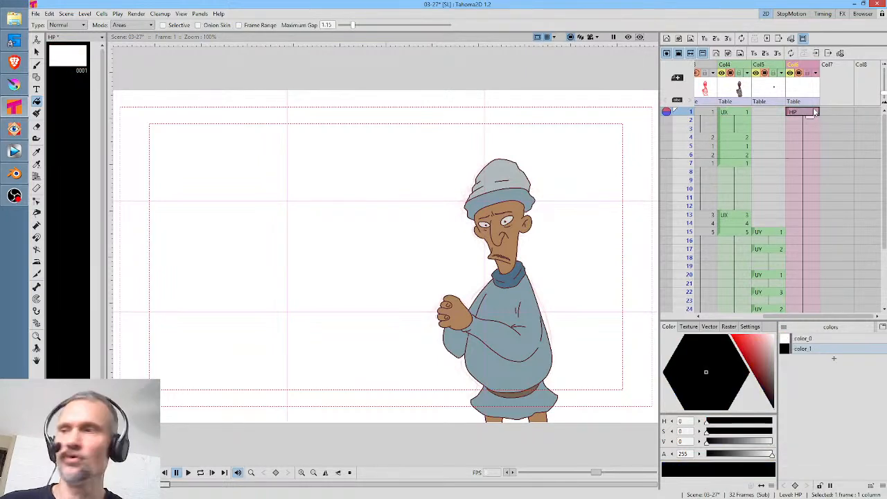
key("b")
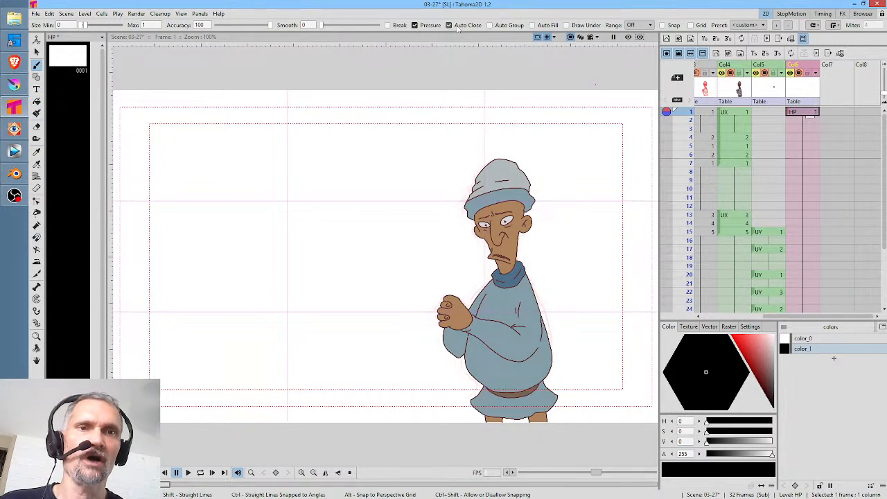
left_click(532, 25)
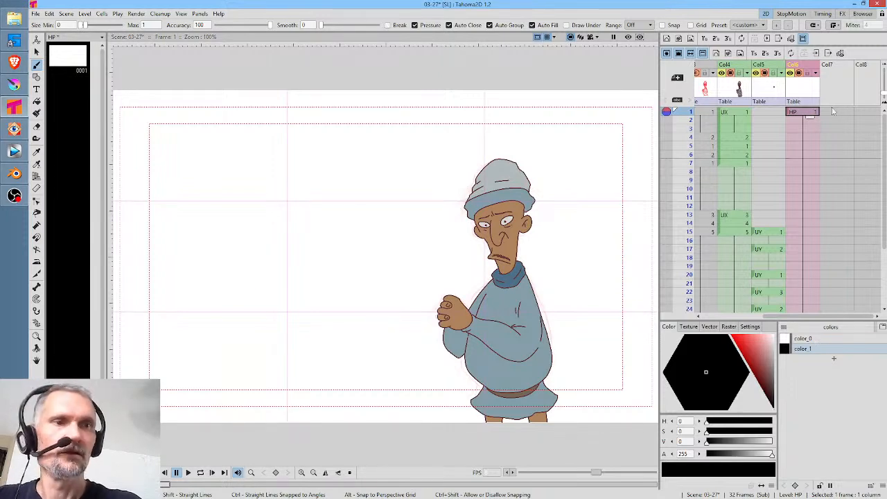
mouse_move(274, 225)
left_mouse_down()
mouse_move(285, 335)
mouse_move(280, 201)
left_mouse_up()
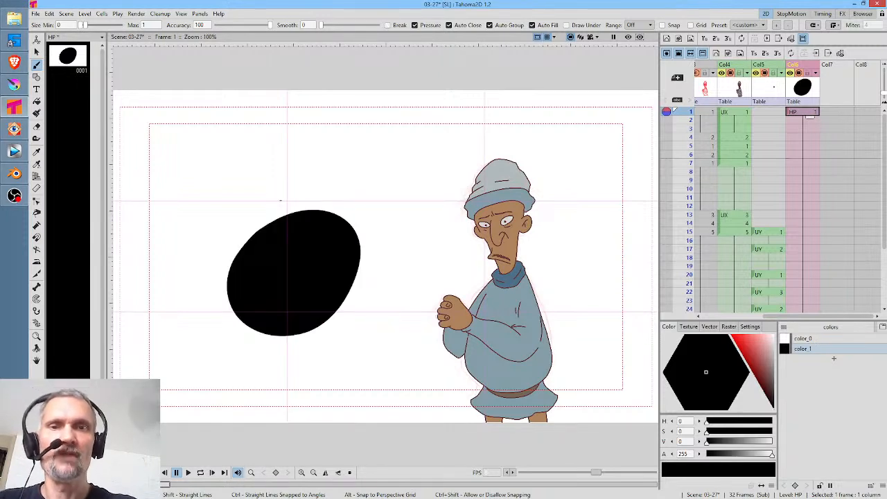
Add a white style with alpha 40 to the palette and paint overlapping translucent highlights inside the black blob
left_click(835, 359)
left_click(784, 341)
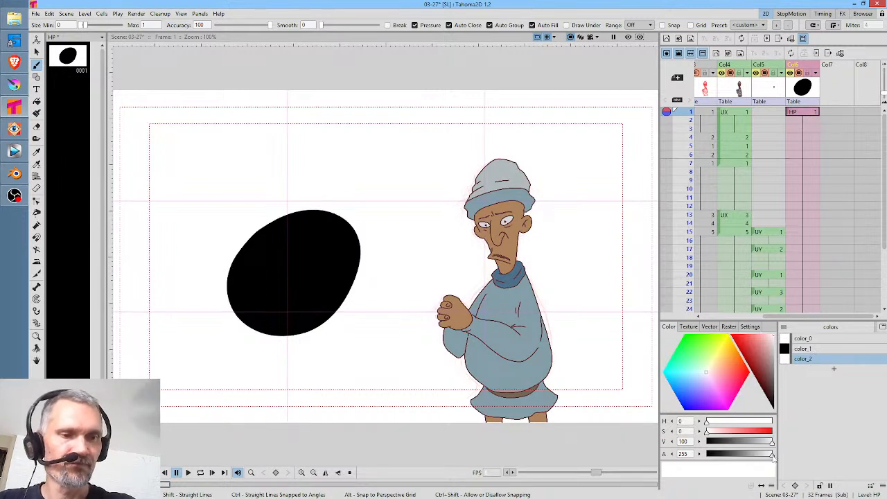
left_click_drag(772, 455, 717, 468)
mouse_move(309, 220)
left_mouse_down()
mouse_move(256, 244)
mouse_move(244, 278)
mouse_move(258, 308)
mouse_move(278, 318)
mouse_move(319, 298)
mouse_move(352, 253)
mouse_move(350, 228)
mouse_move(333, 215)
mouse_move(253, 261)
mouse_move(326, 258)
mouse_move(287, 273)
mouse_move(278, 245)
left_mouse_up()
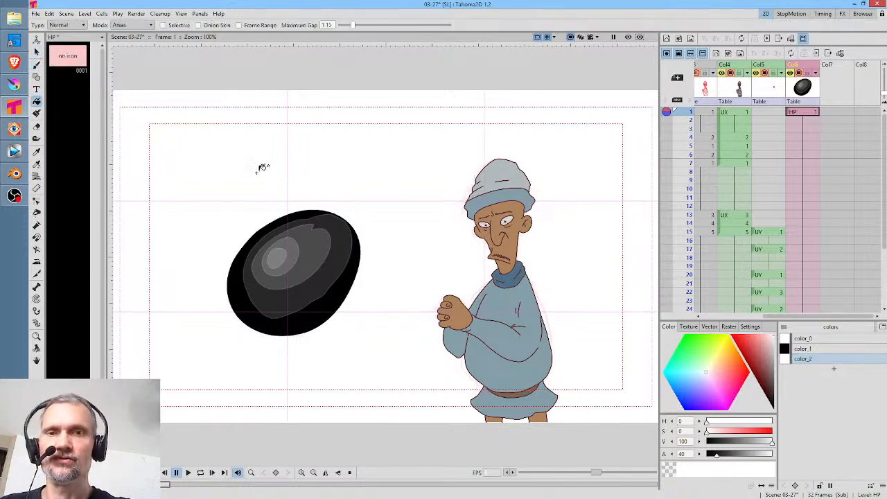
Select the black blob with its highlights using a freehand selection and delete everything
key("s")
mouse_move(350, 177)
left_mouse_down()
mouse_move(222, 197)
mouse_move(197, 355)
mouse_move(369, 326)
mouse_move(343, 176)
left_mouse_up()
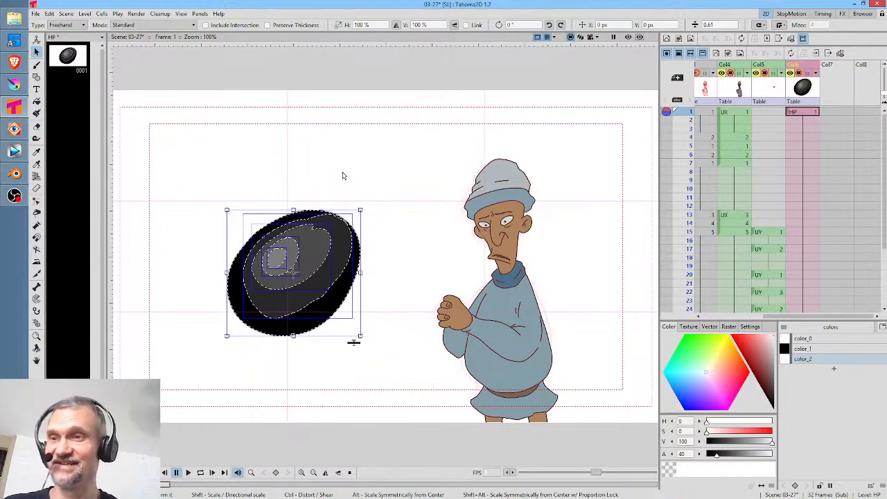
key("Delete")
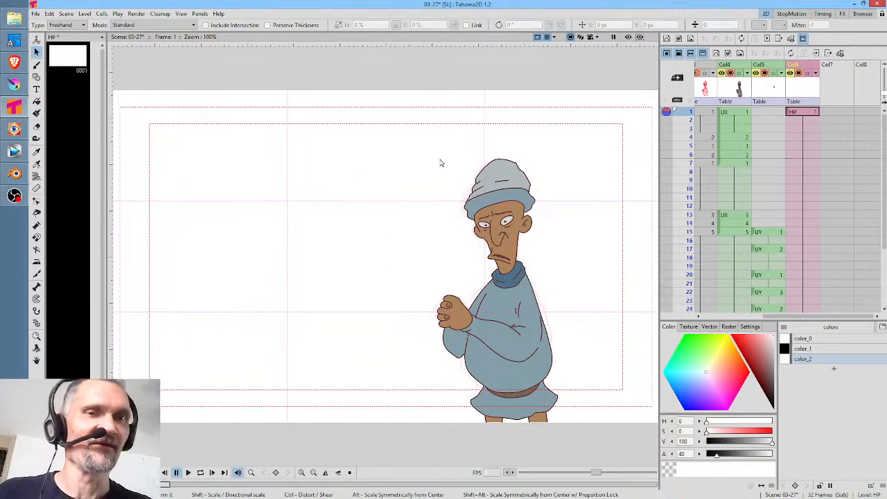
Draw auto-filled shadow shapes on the character's hat, ear and nose with the black color_1 style
left_click(816, 350)
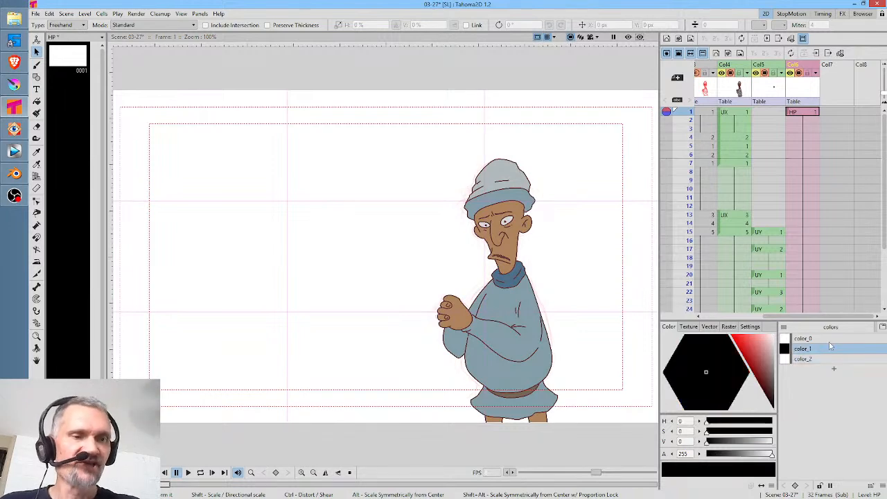
scroll(531, 239, "up", 3)
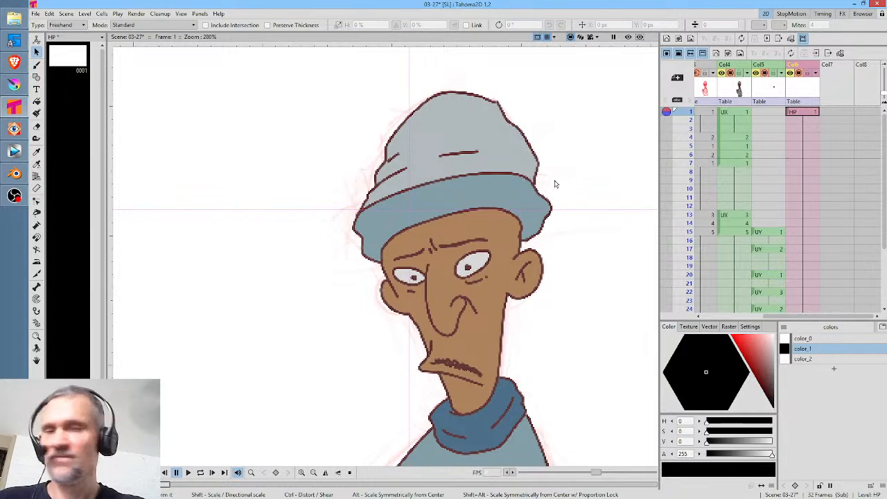
key("b")
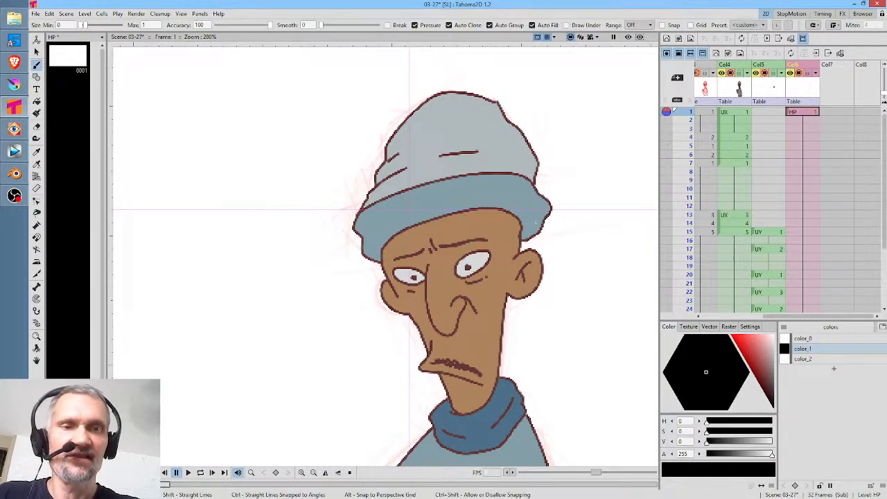
mouse_move(540, 234)
left_mouse_down()
mouse_move(499, 199)
mouse_move(458, 203)
mouse_move(371, 240)
mouse_move(365, 269)
mouse_move(375, 270)
mouse_move(382, 250)
mouse_move(447, 222)
mouse_move(484, 215)
mouse_move(541, 236)
left_mouse_up()
mouse_move(539, 179)
left_mouse_down()
mouse_move(407, 187)
mouse_move(356, 209)
mouse_move(476, 166)
mouse_move(519, 175)
mouse_move(526, 165)
left_mouse_up()
left_click_drag(557, 303, 568, 205)
mouse_move(470, 217)
left_mouse_down()
mouse_move(460, 245)
mouse_move(477, 240)
mouse_move(482, 206)
left_mouse_up()
mouse_move(549, 162)
left_mouse_down()
mouse_move(531, 172)
mouse_move(533, 187)
mouse_move(541, 165)
left_mouse_up()
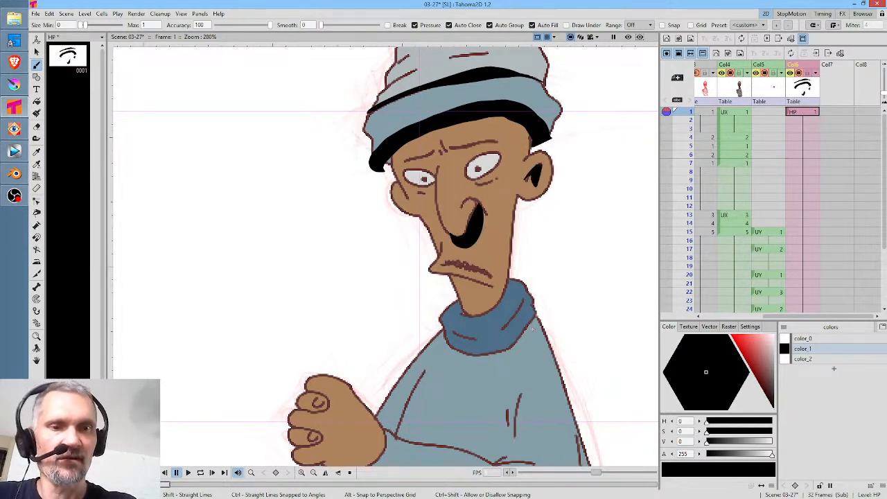
Draw black shadow shapes under the collar, below the folded forearm and on the far sleeve
mouse_move(526, 331)
left_mouse_down()
mouse_move(468, 352)
mouse_move(477, 370)
mouse_move(528, 337)
mouse_move(526, 326)
left_mouse_up()
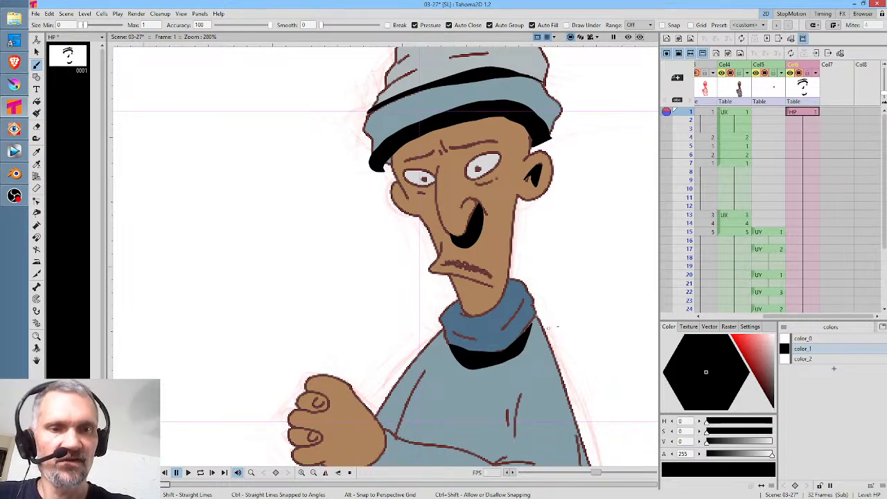
left_click_drag(592, 294, 584, 158)
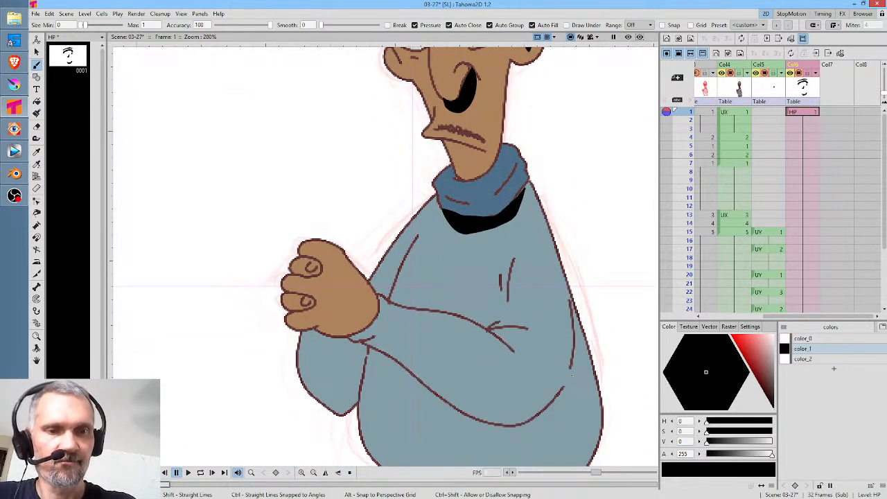
mouse_move(567, 374)
left_mouse_down()
mouse_move(477, 395)
mouse_move(374, 348)
mouse_move(489, 443)
mouse_move(549, 444)
mouse_move(574, 400)
mouse_move(578, 344)
left_mouse_up()
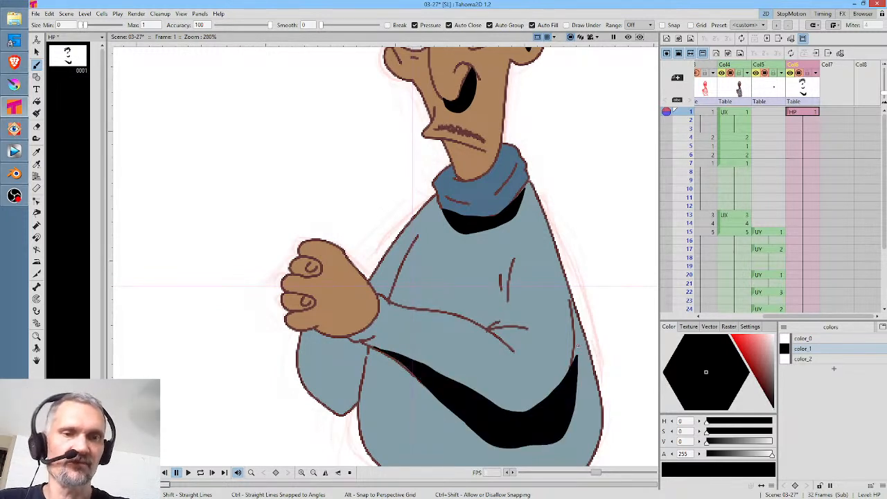
mouse_move(355, 340)
left_mouse_down()
mouse_move(331, 395)
mouse_move(334, 430)
mouse_move(361, 411)
mouse_move(364, 342)
left_mouse_up()
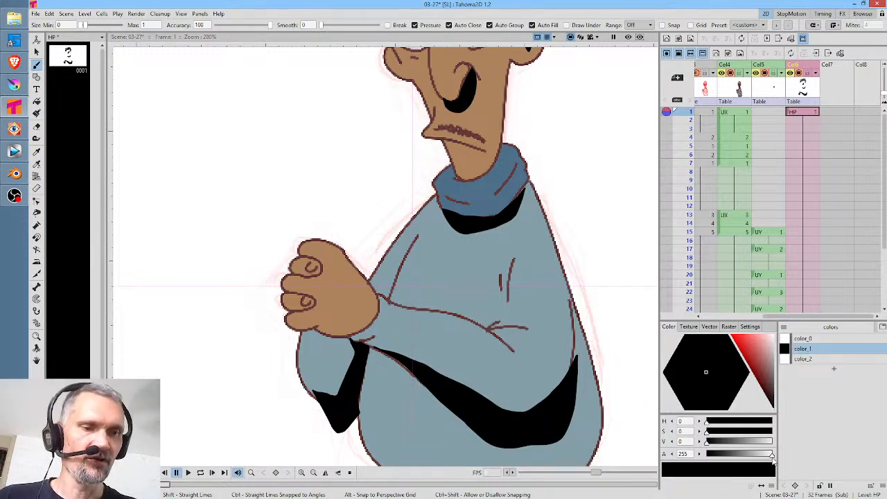
Set the alpha of color_1 to 40 and toggle the viewer preview to check the translucent shadows
mouse_move(771, 454)
left_mouse_down()
mouse_move(706, 461)
mouse_move(716, 462)
left_mouse_up()
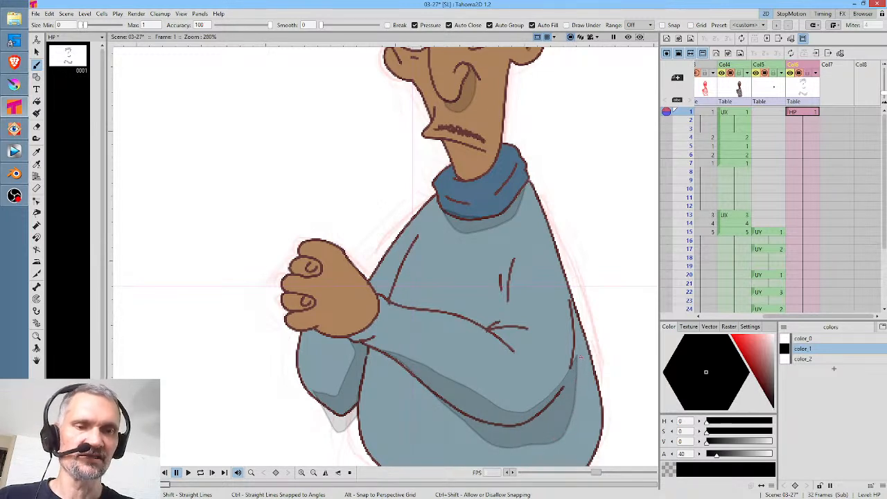
left_click(629, 38)
left_click(629, 36)
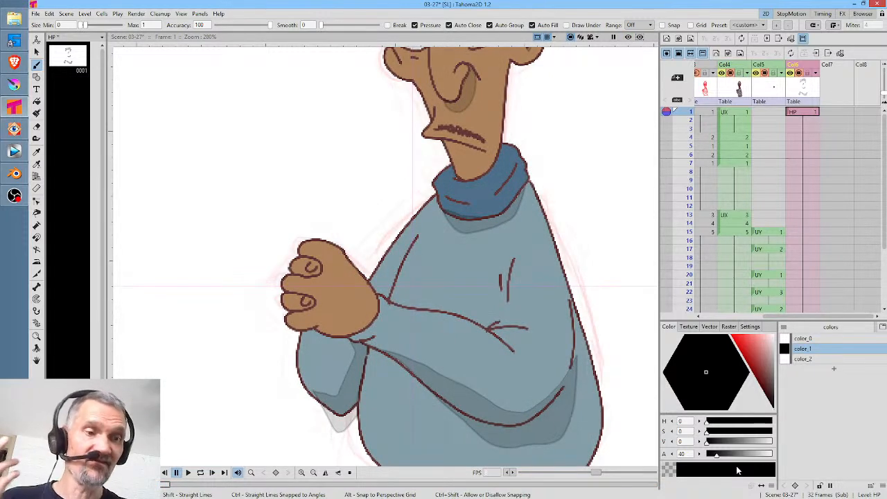
Restore the alpha of color_1 to 255 and set the Col6 column opacity to 18%
left_click_drag(717, 457, 772, 454)
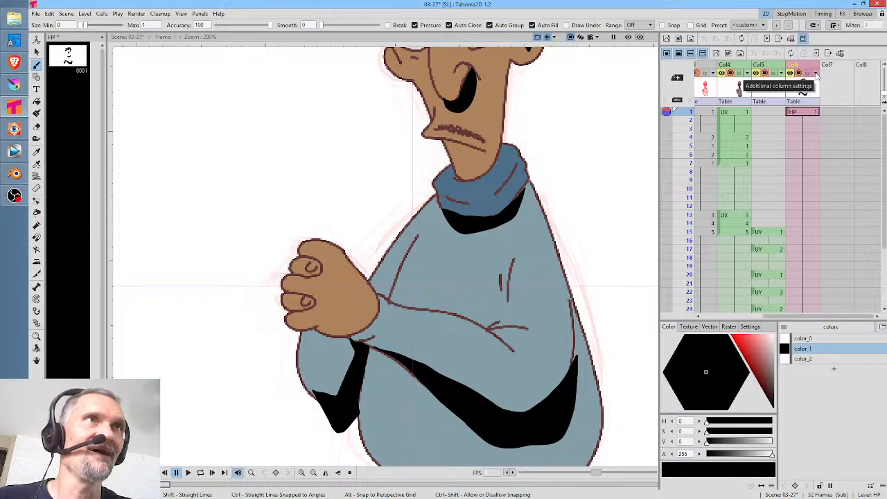
left_click(816, 74)
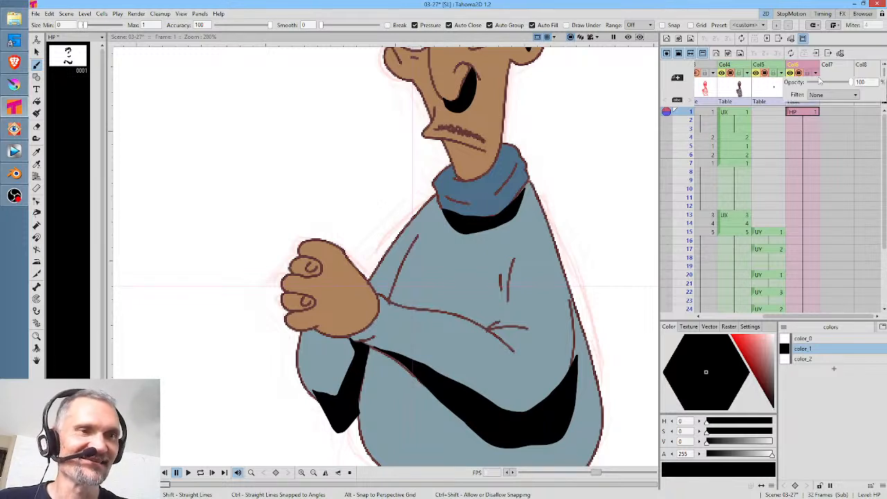
left_click_drag(848, 84, 817, 84)
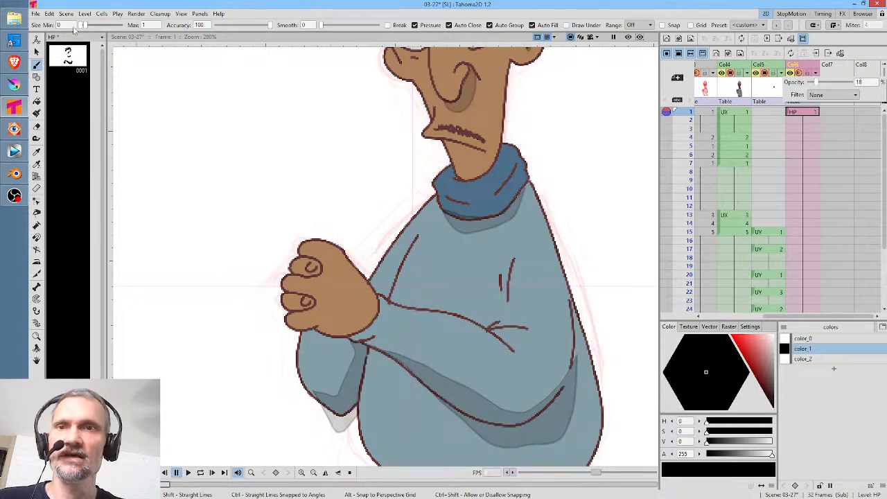
Toggle the viewer preview to compare the shadows with and without the column opacity
left_click(629, 37)
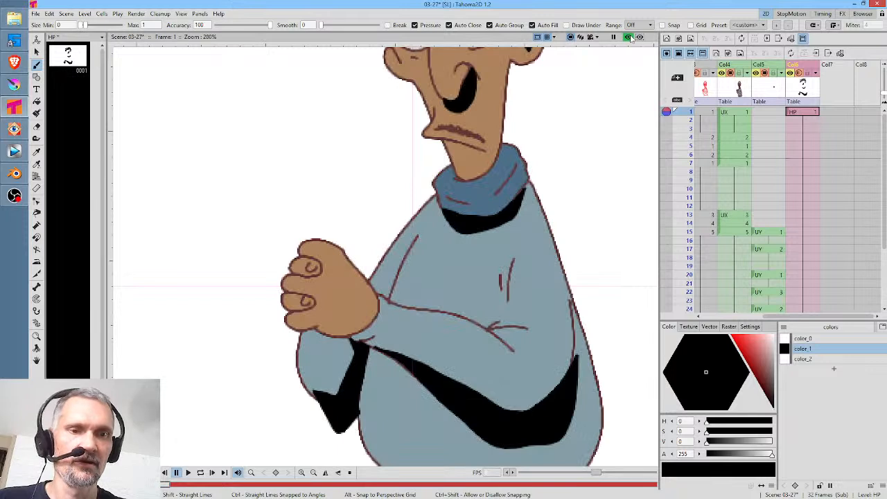
left_click(629, 37)
left_click(629, 38)
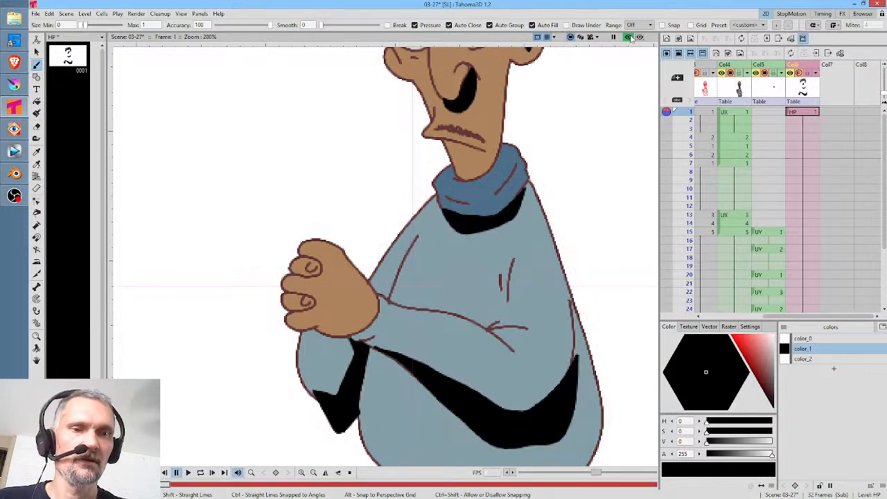
left_click(629, 38)
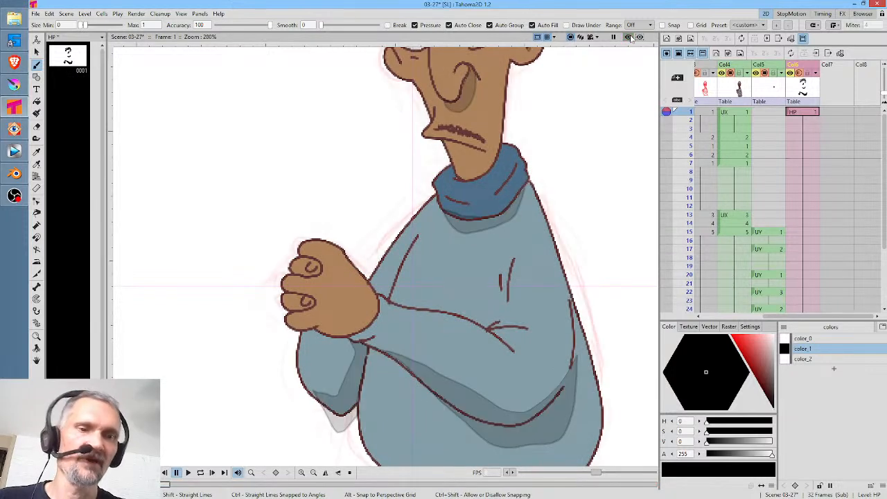
left_click(84, 14)
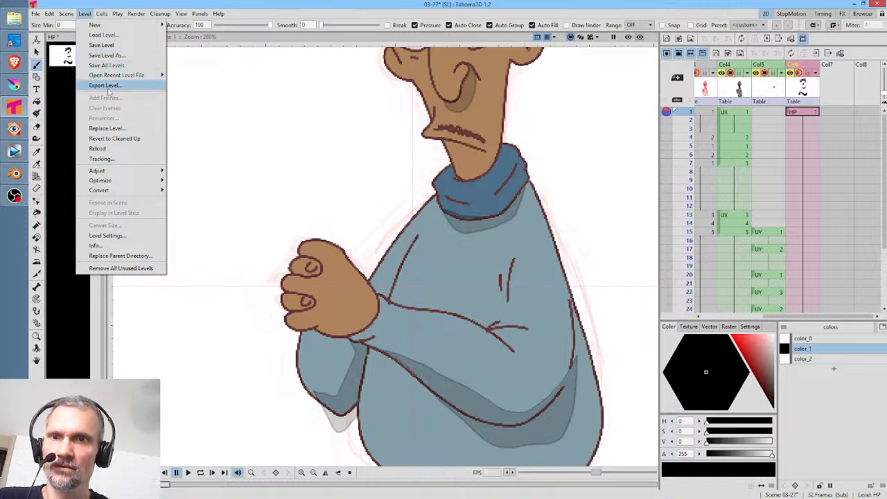
left_click(105, 236)
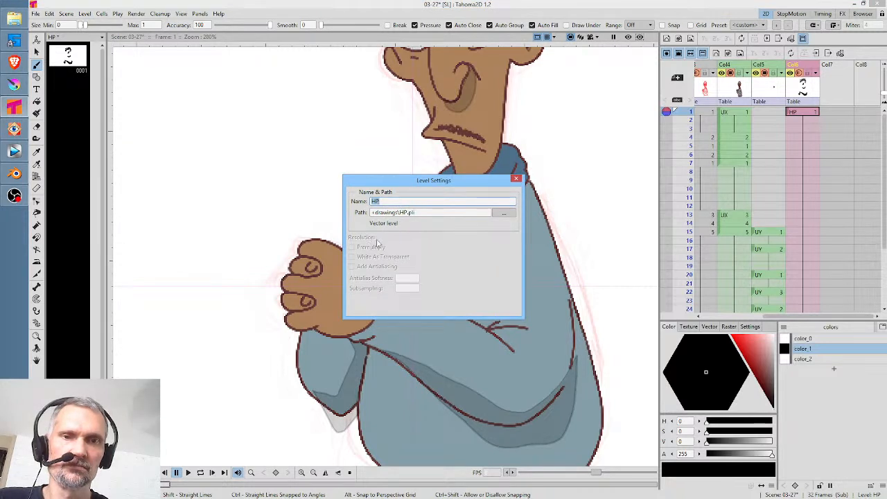
left_click(516, 178)
Enable column color filter and transparency for rendering in the scene settings, and check the shadows in the preview
left_click(66, 13)
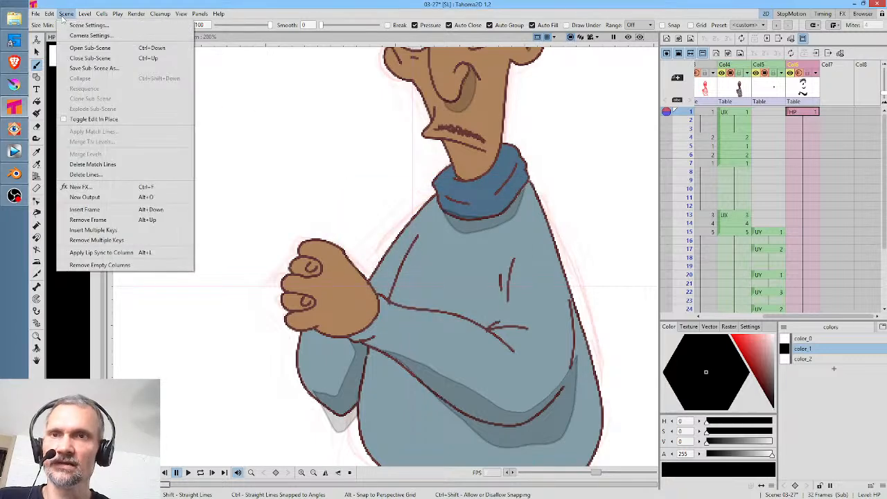
left_click(87, 25)
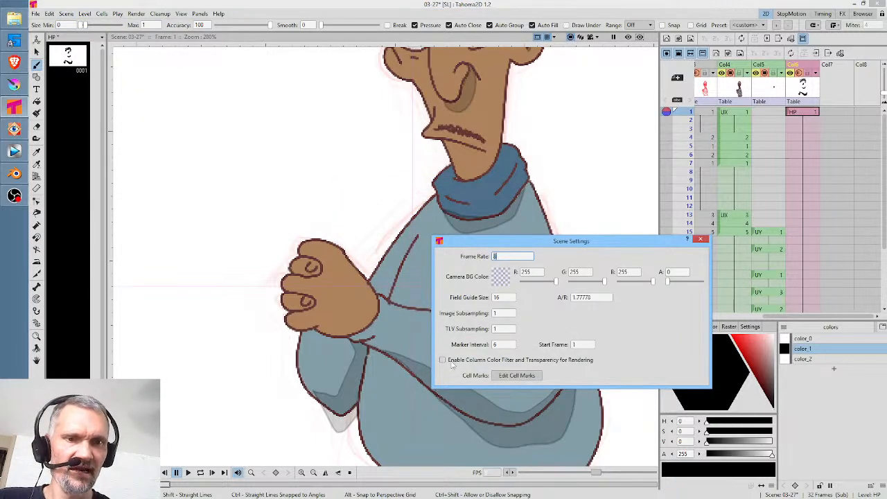
left_click(442, 360)
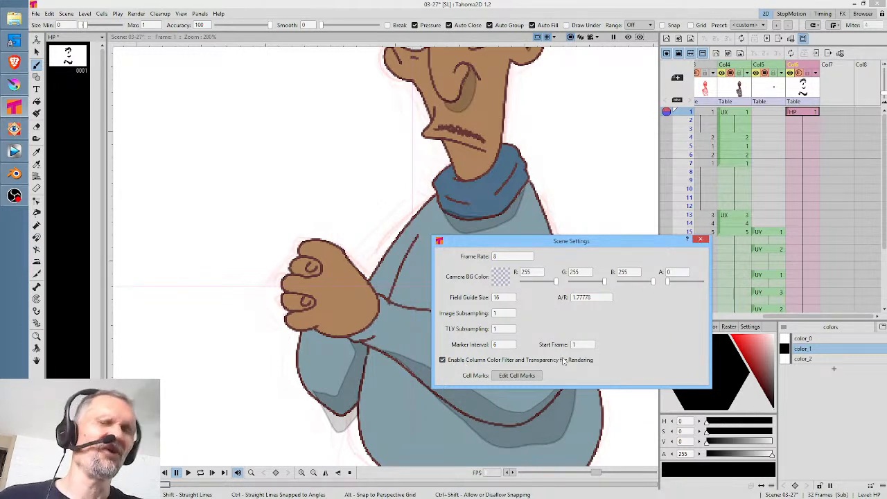
left_click(701, 239)
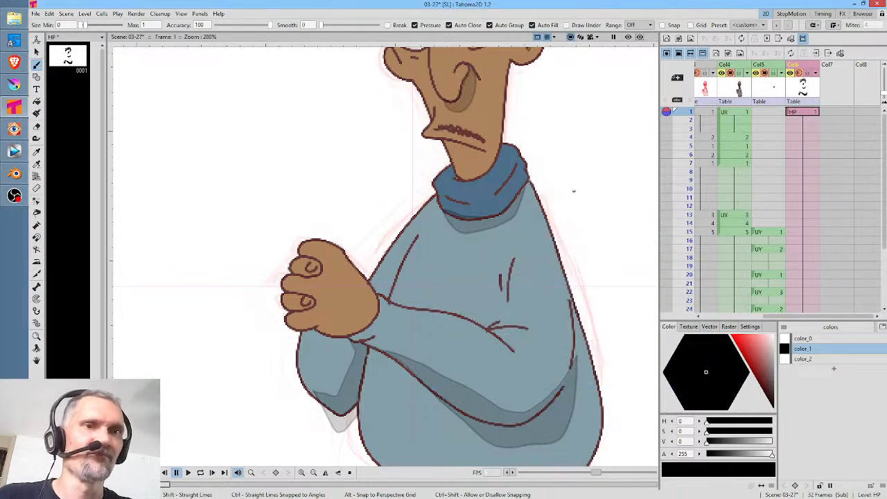
left_click(628, 38)
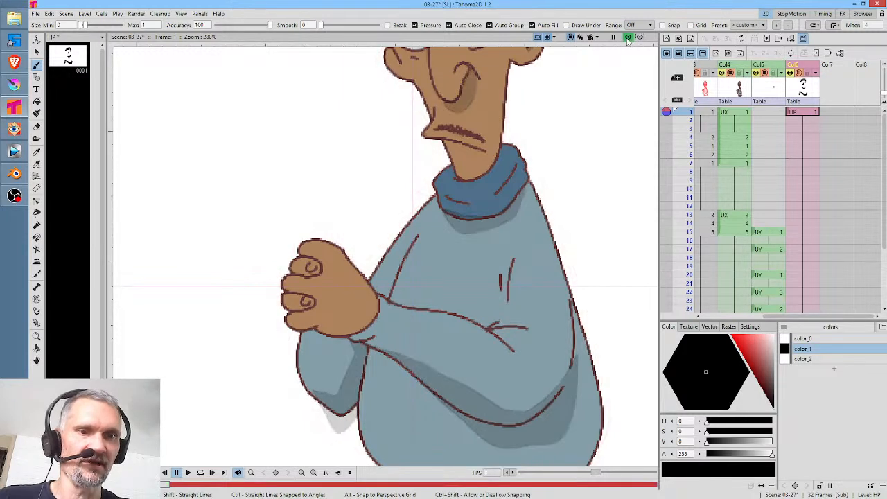
left_click(628, 38)
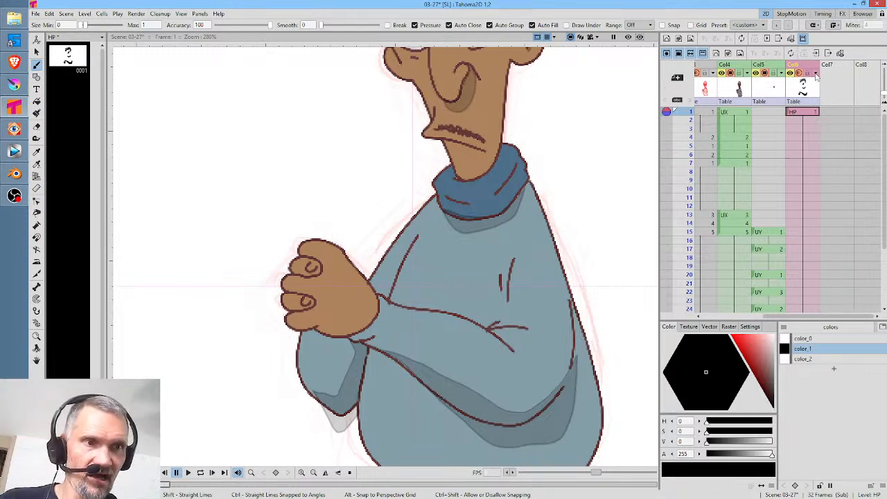
Check the opacity and filter options of Col6 and save the scene
left_click(816, 74)
key("ctrl+s")
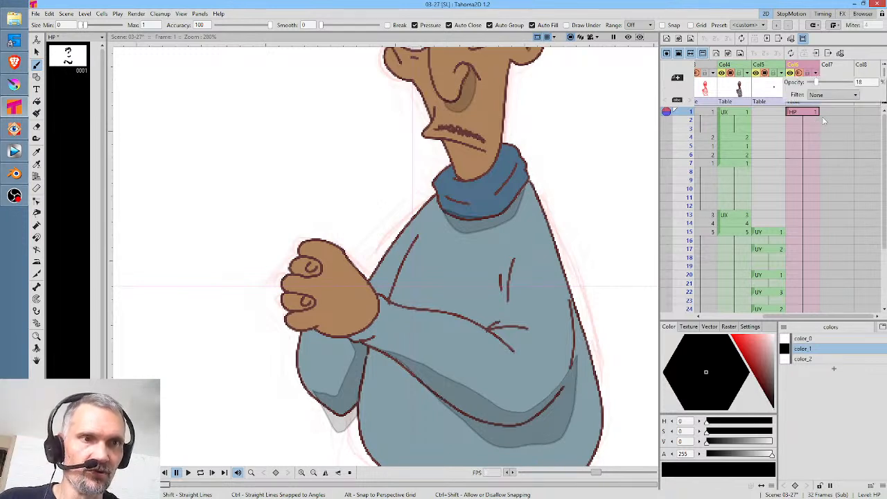
Draw a test shadow shape in the empty area beside the head, undo it, and turn on the preview
mouse_move(621, 77)
left_mouse_down()
mouse_move(642, 100)
mouse_move(583, 137)
left_mouse_up()
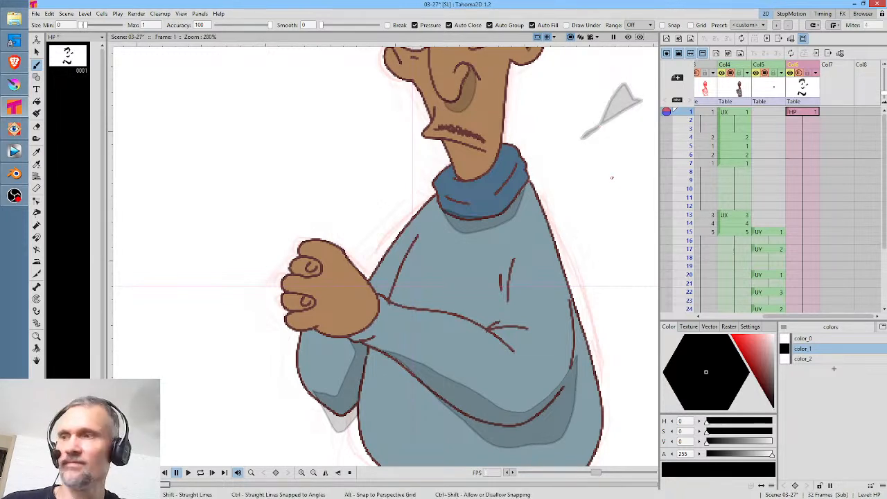
key("ctrl+z")
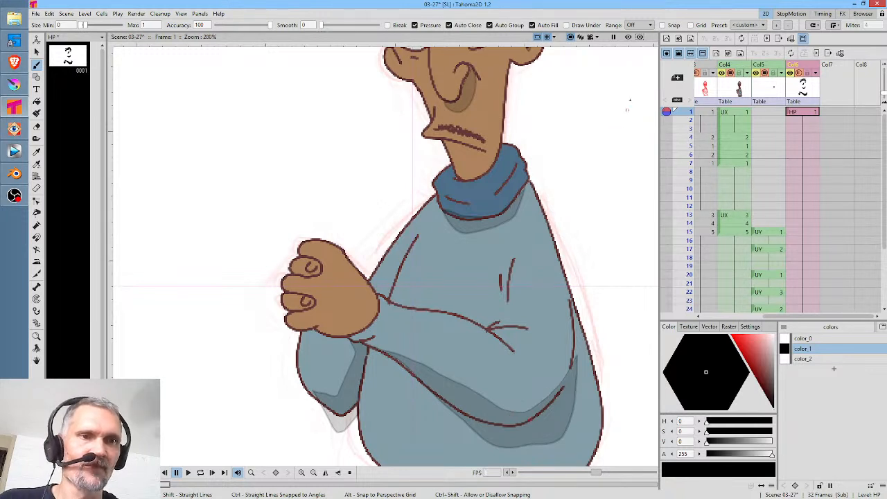
left_click(628, 37)
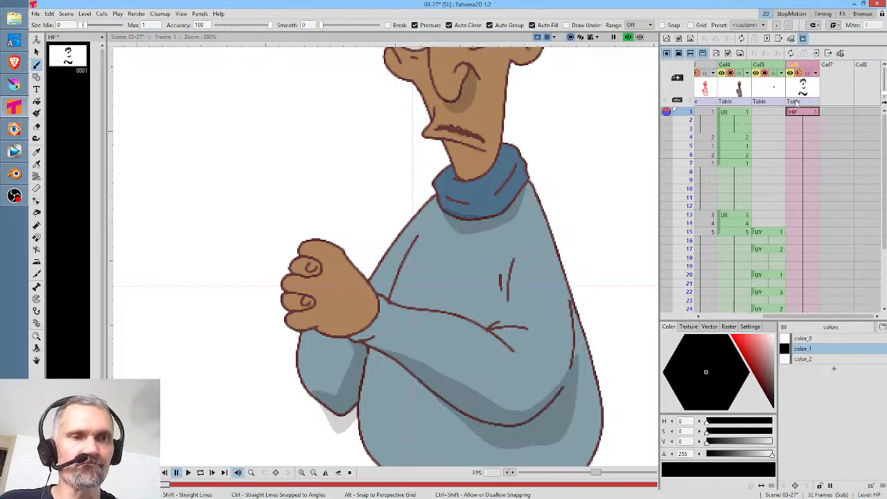
Try duplicating the HP shadow drawing onto frame 4 of Col6, and undo it
left_click(805, 137)
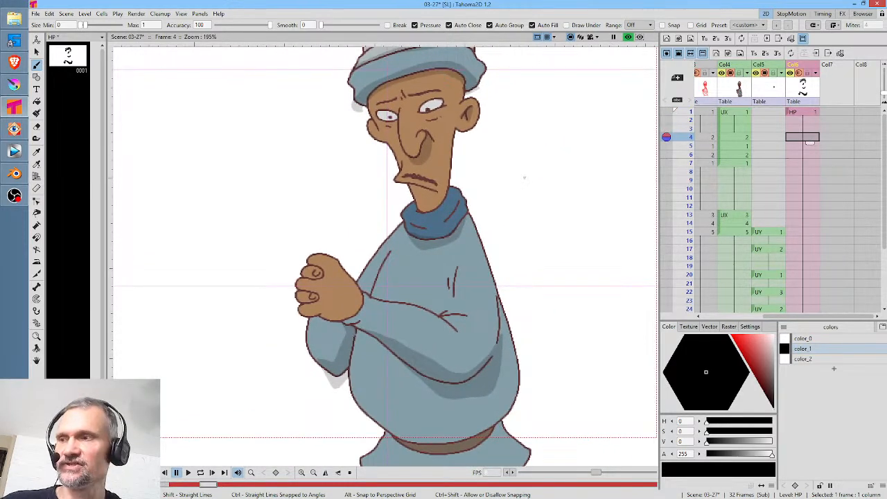
key("d")
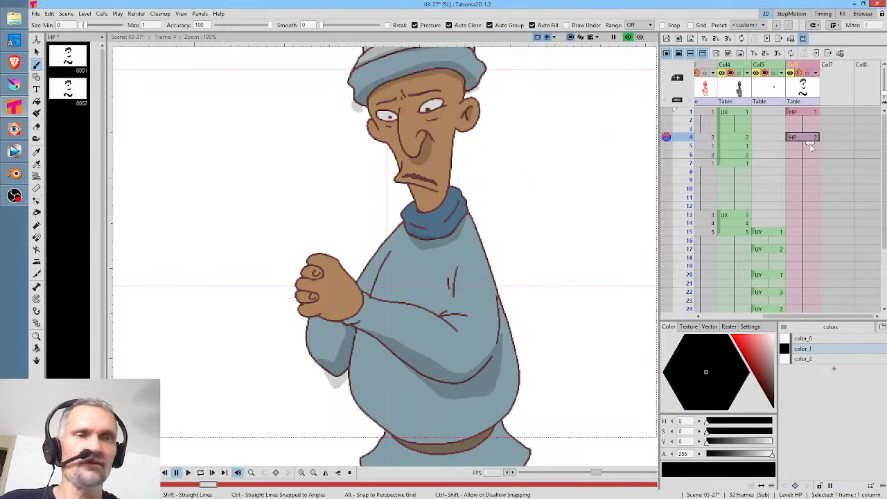
key("ctrl+z")
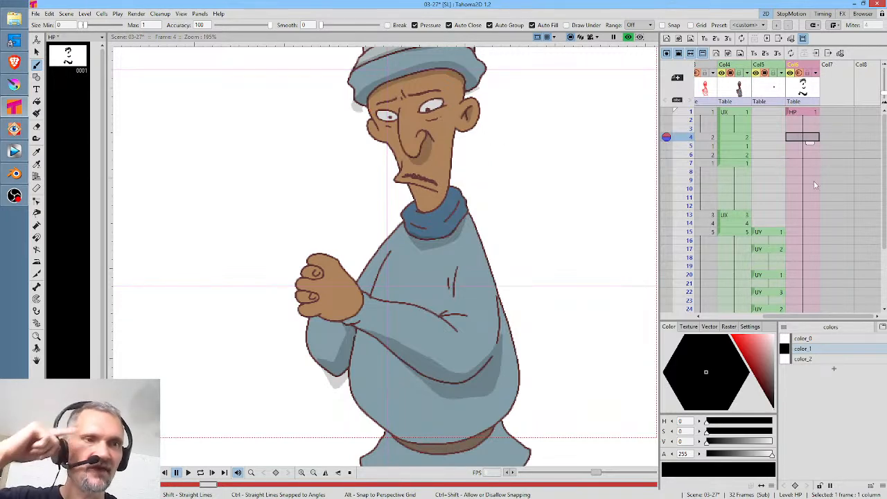
Compare the poses at frames 13 and 14, and duplicate the HP shadow drawing onto frame 13 of Col6
left_click(807, 216)
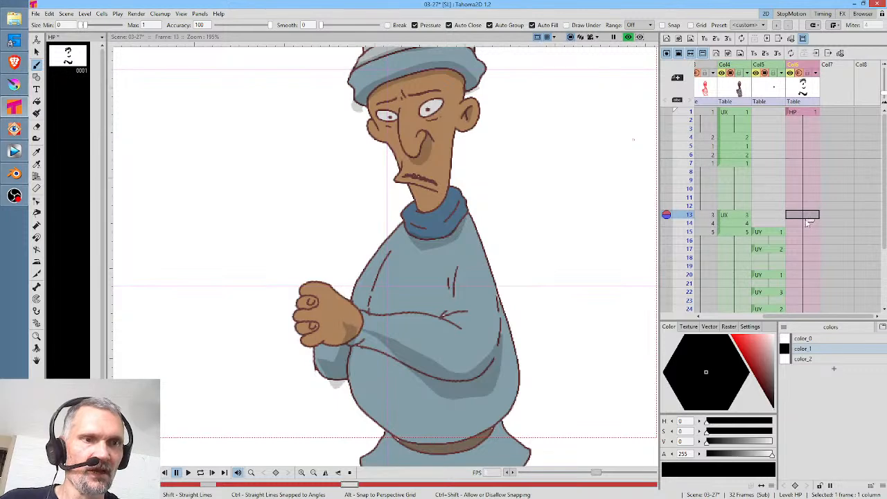
left_click(806, 226)
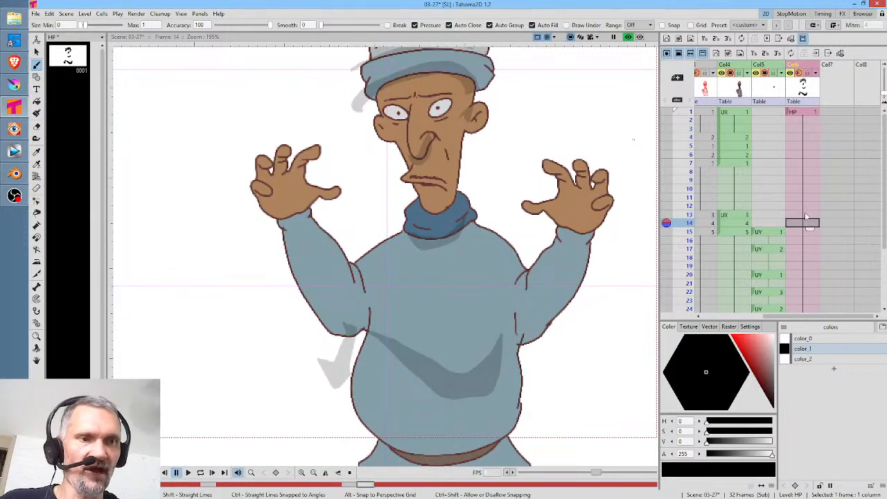
left_click(806, 215)
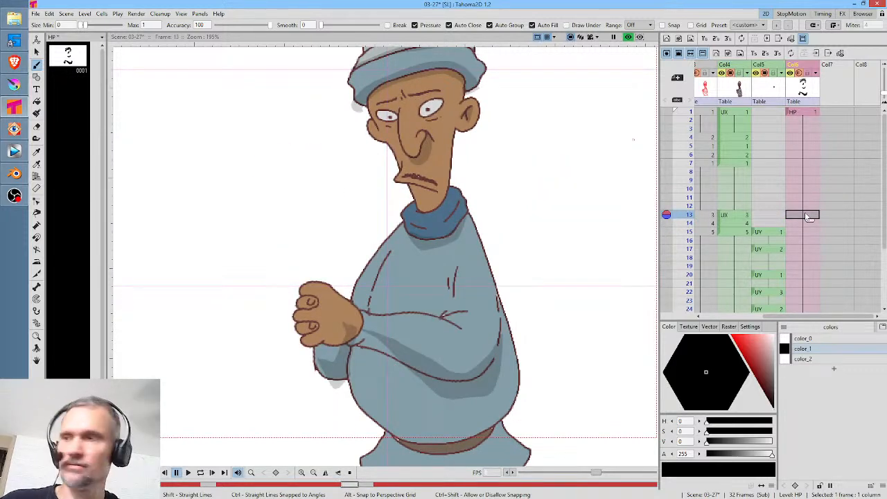
key("d")
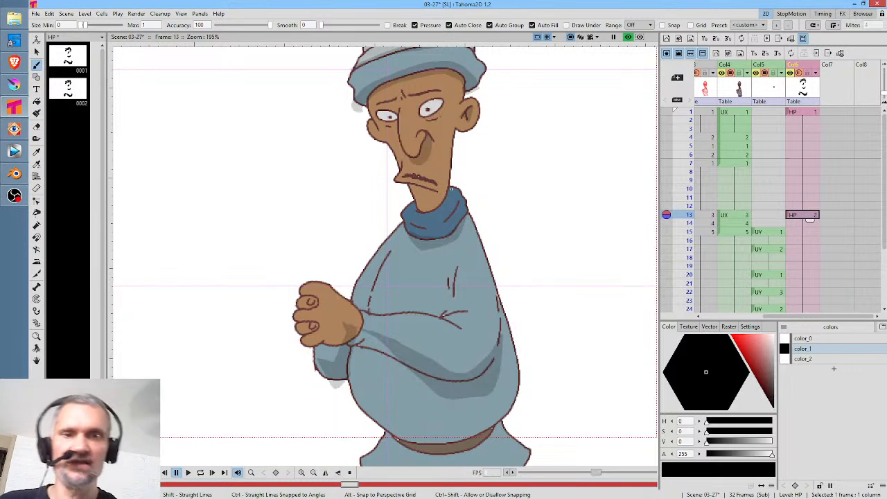
Delete the arm and sleeve shadows from the HP drawing at frame 13 and return to the Brush tool
key("s")
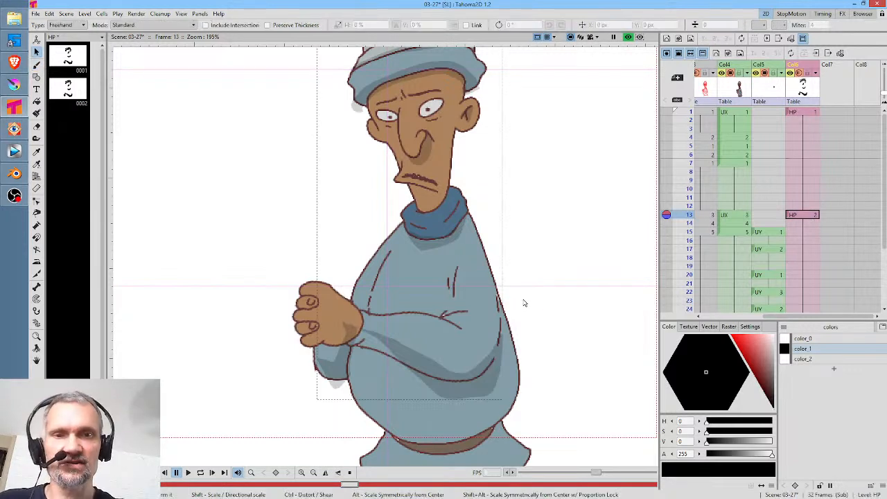
mouse_move(556, 316)
left_mouse_down()
mouse_move(535, 301)
mouse_move(287, 299)
mouse_move(413, 436)
mouse_move(554, 332)
left_mouse_up()
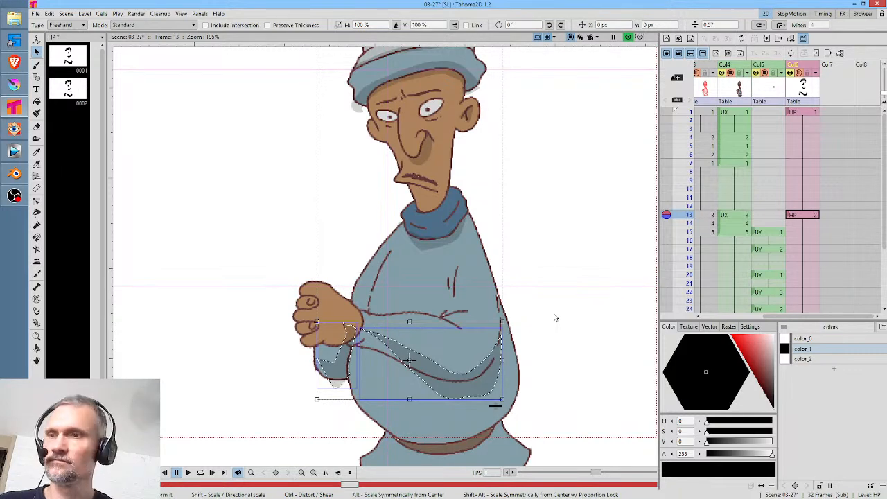
key("Delete")
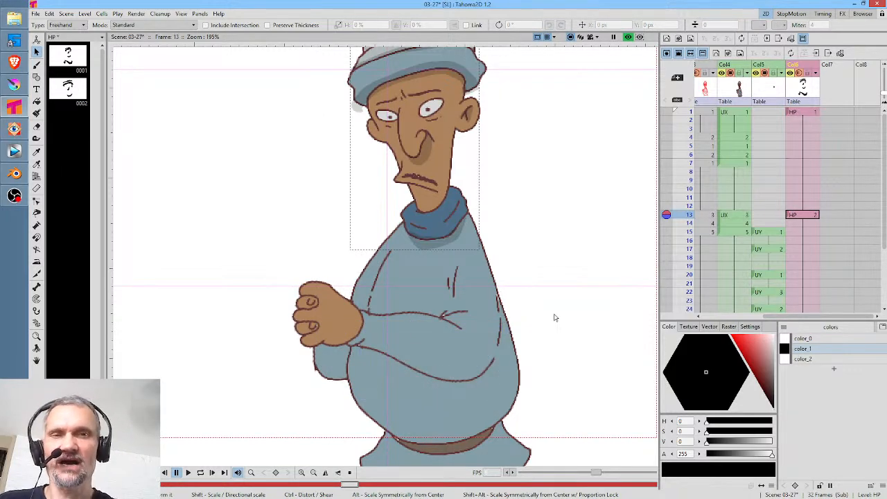
key("b")
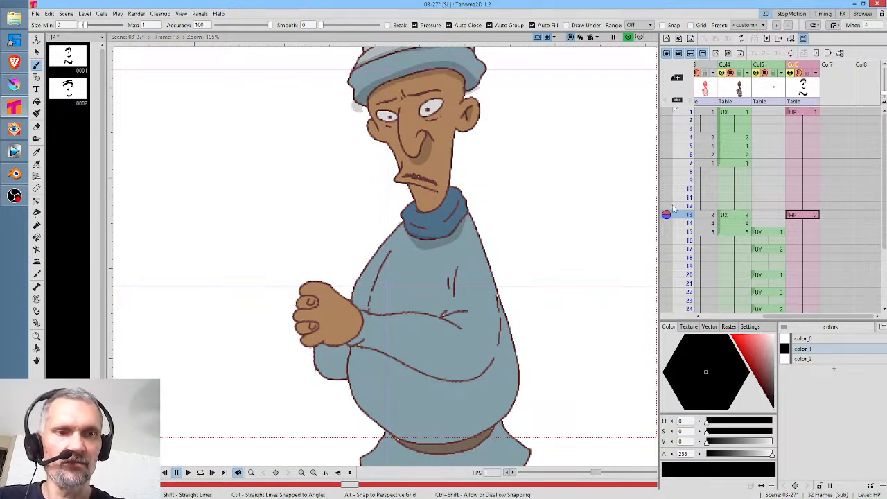
Try onion skin markers on the frames before frame 13, back to frame 1, and clear them again
left_click(667, 207)
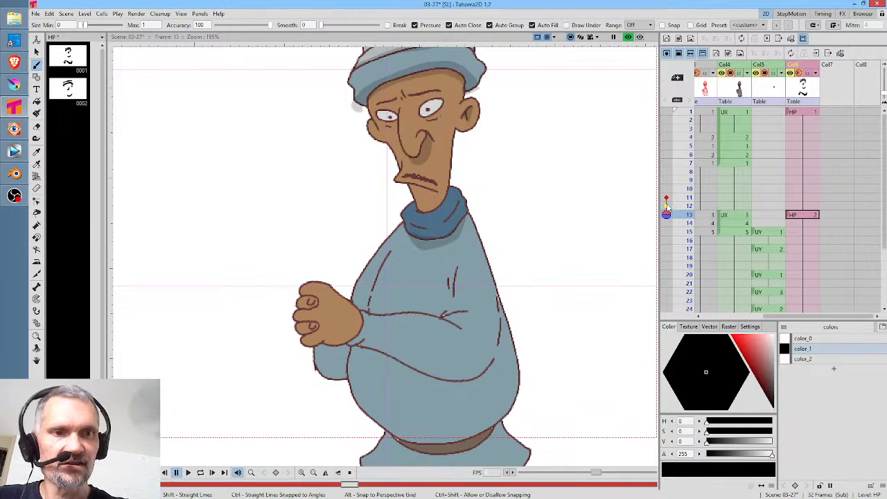
left_click(667, 206)
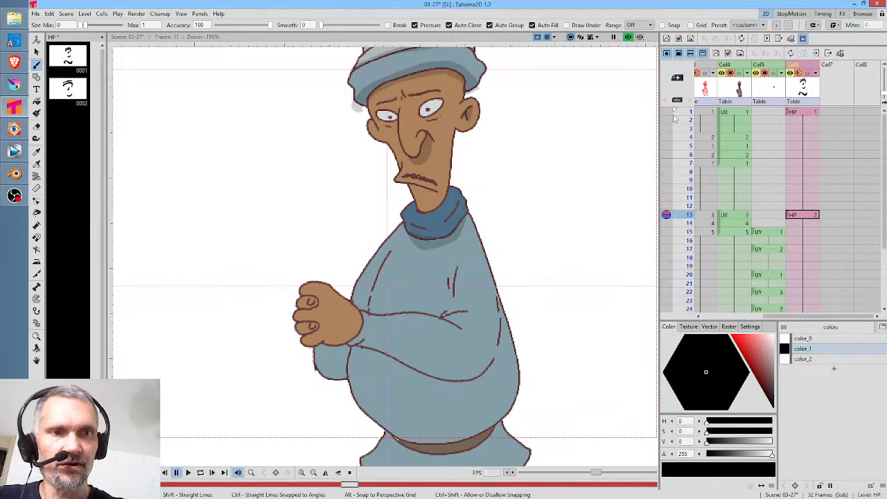
left_click_drag(667, 206, 667, 112)
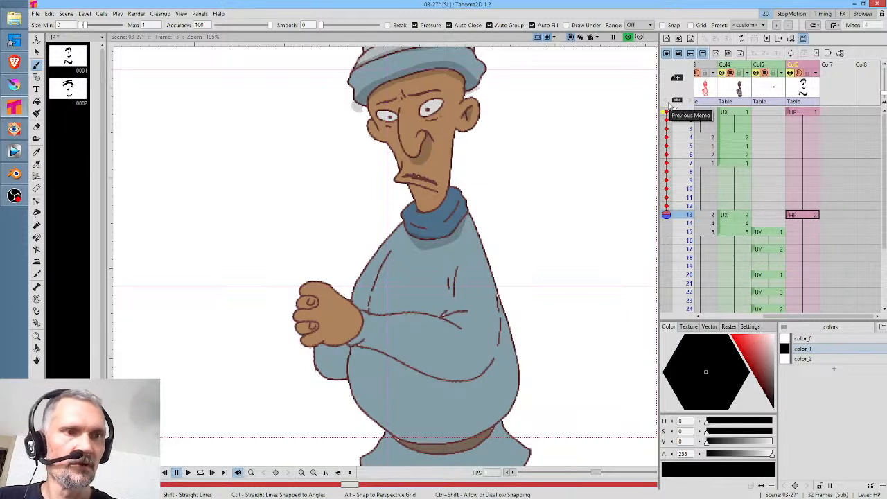
left_click_drag(667, 112, 667, 214)
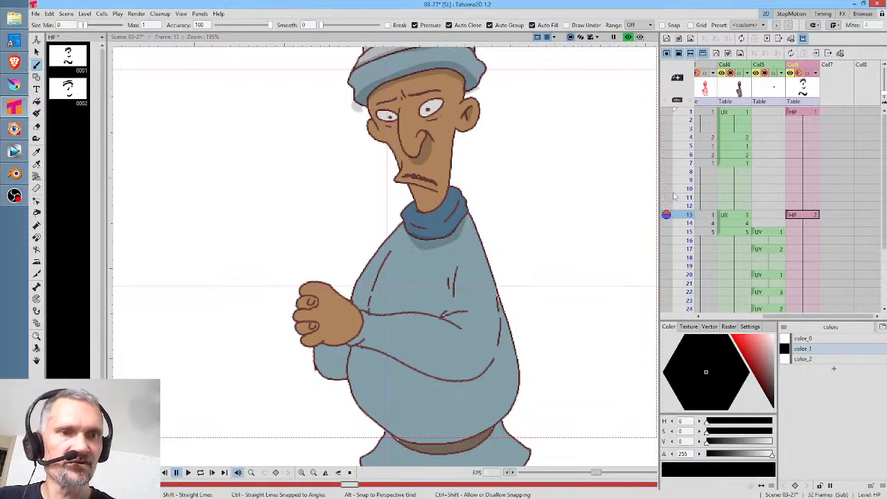
left_click(808, 214)
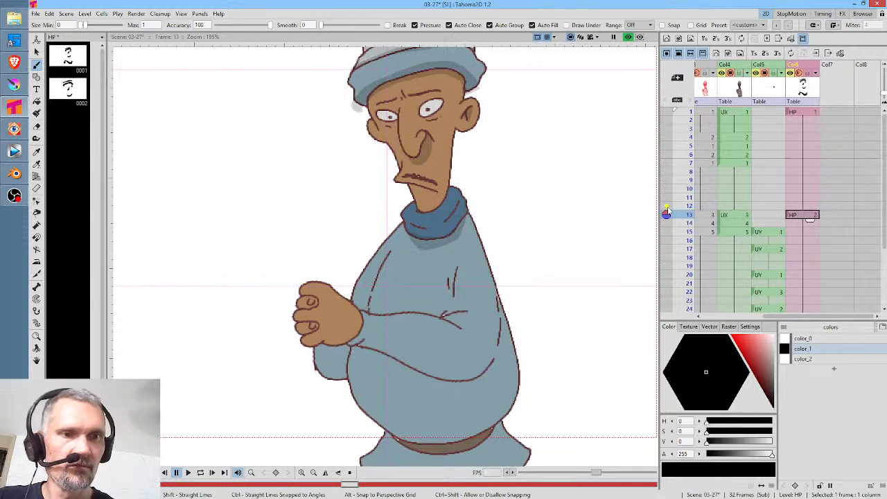
left_click(667, 112)
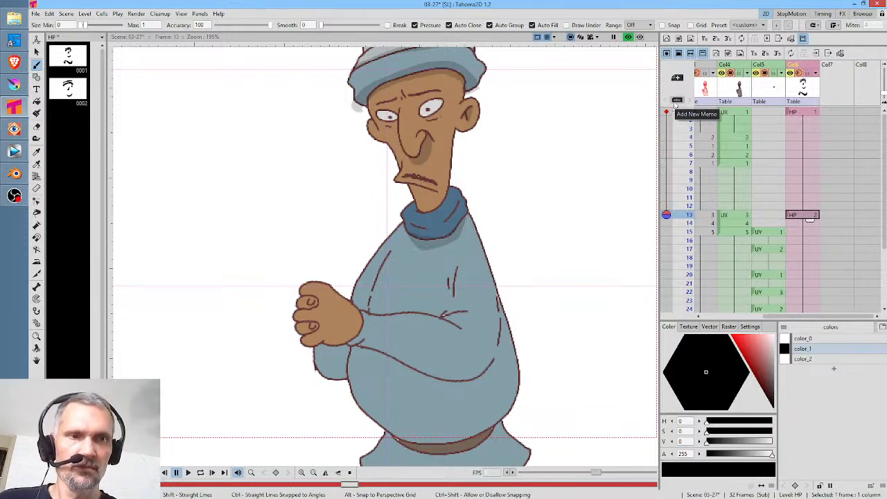
left_click(667, 113)
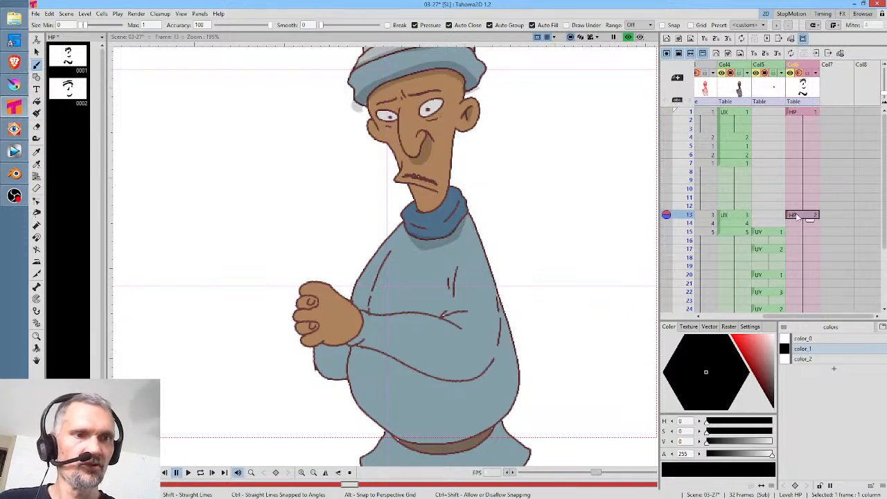
Paint a new black shadow along the underside of the folded forearm at frame 13, and turn off the preview
mouse_move(500, 322)
left_mouse_down()
mouse_move(491, 363)
mouse_move(468, 379)
mouse_move(428, 375)
mouse_move(356, 338)
mouse_move(440, 398)
mouse_move(470, 392)
mouse_move(497, 356)
left_mouse_up()
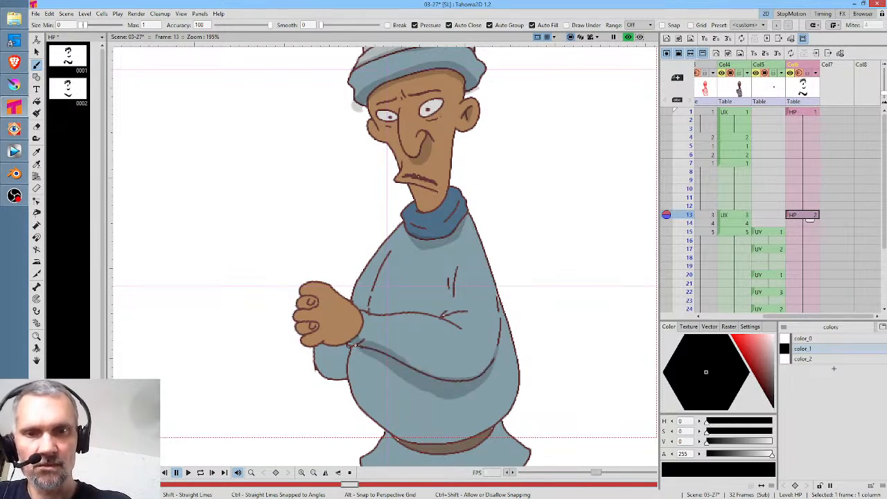
left_click(628, 37)
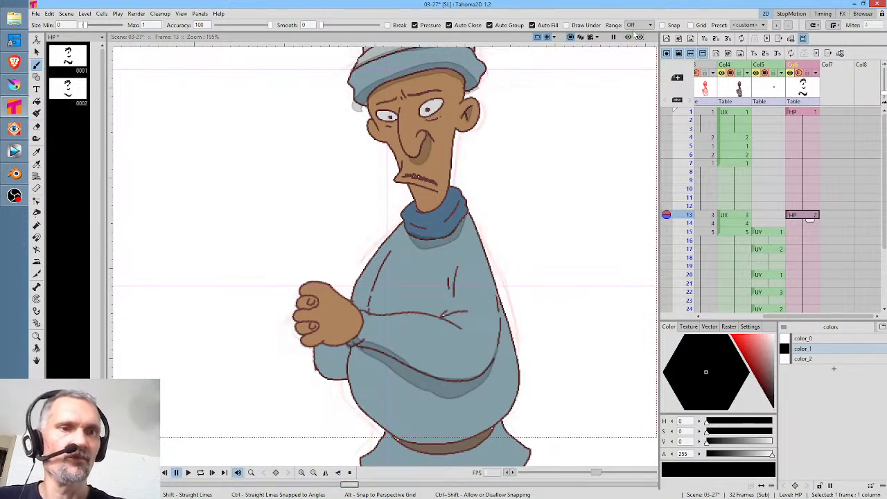
Show frame 1 as an onion skin reference for frame 13 and save the scene
left_click(667, 112)
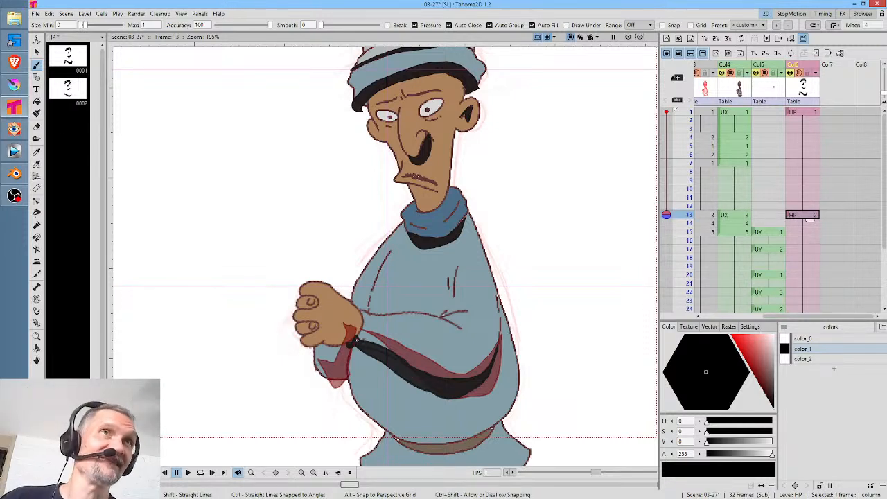
key("ctrl+s")
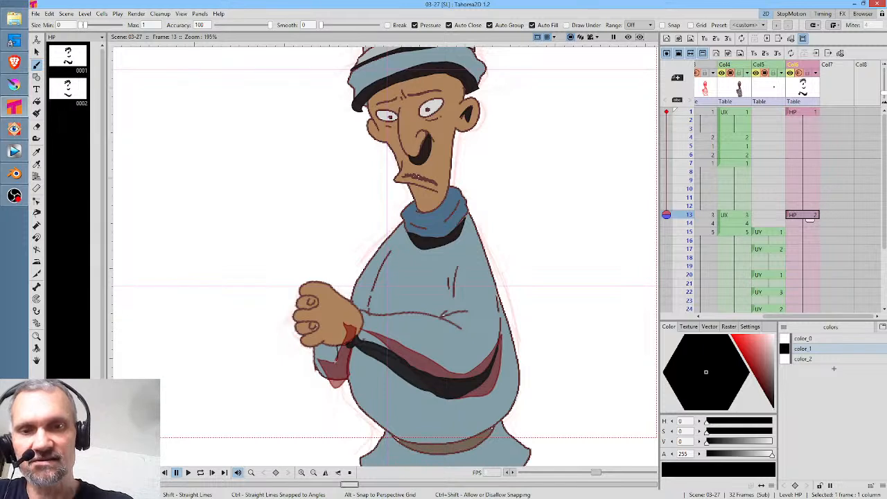
Paint a black shadow on the lower sleeve at frame 13 and waist shadows above the sweater hem at frames 1 and 13
mouse_move(322, 373)
left_mouse_down()
mouse_move(348, 380)
mouse_move(352, 345)
left_mouse_up()
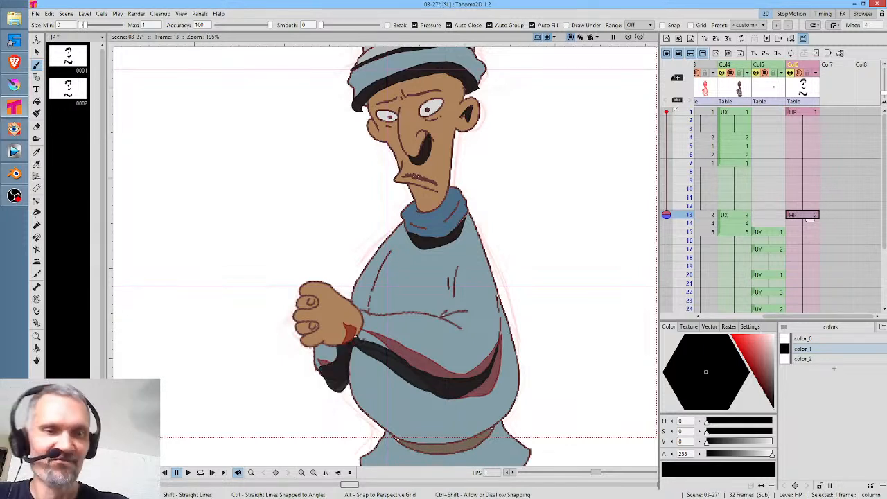
left_click(808, 114)
mouse_move(506, 416)
left_mouse_down()
mouse_move(426, 434)
mouse_move(385, 431)
mouse_move(449, 452)
mouse_move(504, 419)
left_mouse_up()
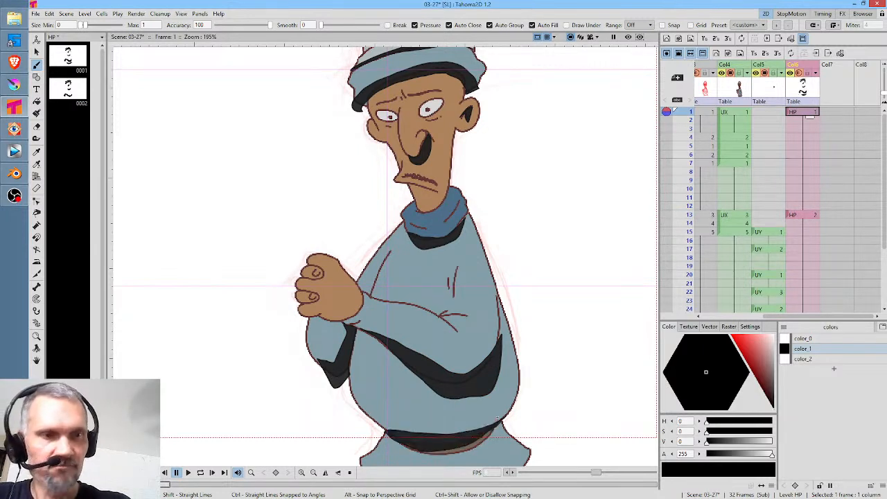
left_click(807, 217)
mouse_move(502, 418)
left_mouse_down()
mouse_move(395, 436)
mouse_move(437, 448)
mouse_move(505, 417)
left_mouse_up()
Start a new shadow drawing at frame 14 with black shadows along the waist and the undersides of both raised arms and hands
left_click(806, 224)
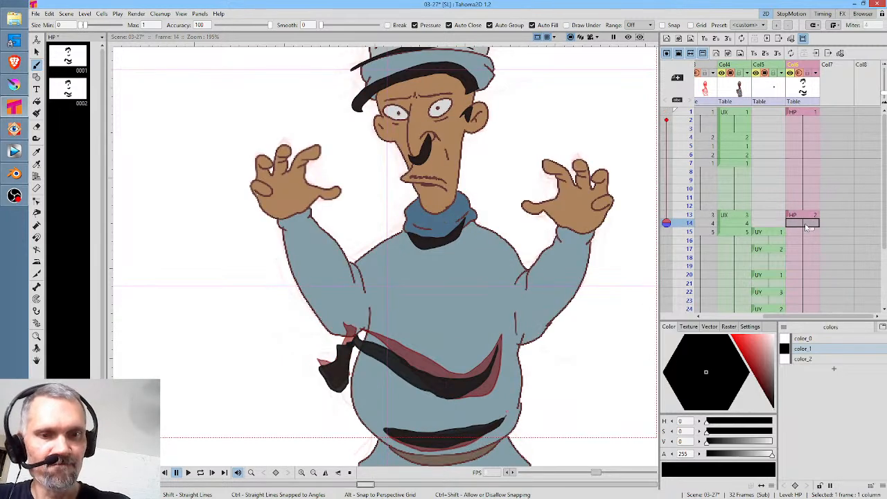
mouse_move(517, 422)
left_mouse_down()
mouse_move(508, 432)
mouse_move(446, 446)
mouse_move(376, 441)
mouse_move(412, 459)
mouse_move(450, 461)
mouse_move(514, 431)
left_mouse_up()
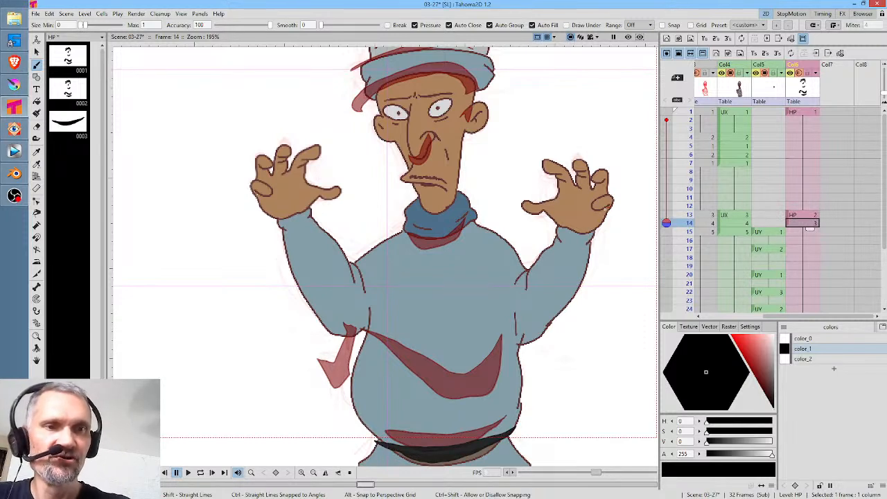
mouse_move(593, 185)
left_mouse_down()
mouse_move(571, 183)
mouse_move(559, 204)
mouse_move(563, 229)
mouse_move(526, 307)
mouse_move(504, 279)
mouse_move(509, 357)
mouse_move(551, 342)
mouse_move(603, 233)
left_mouse_up()
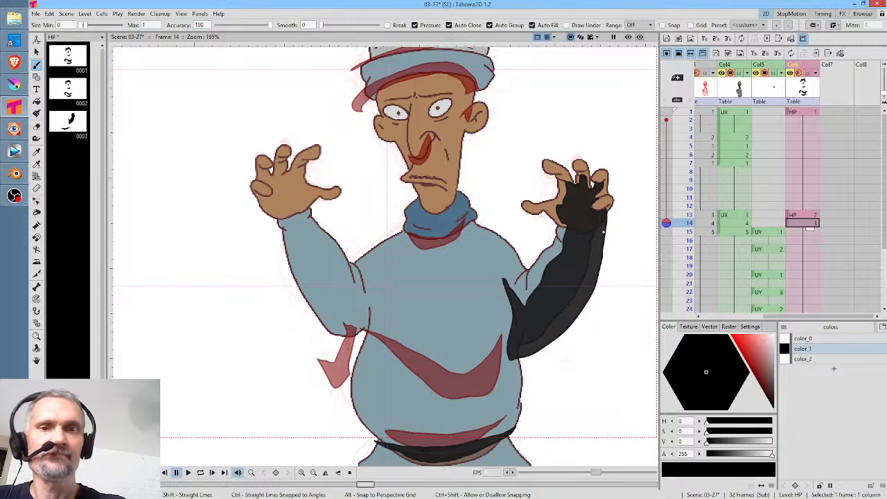
mouse_move(369, 332)
left_mouse_down()
mouse_move(378, 297)
mouse_move(362, 308)
mouse_move(319, 267)
mouse_move(305, 202)
mouse_move(291, 187)
mouse_move(277, 201)
mouse_move(300, 327)
mouse_move(341, 362)
left_mouse_up()
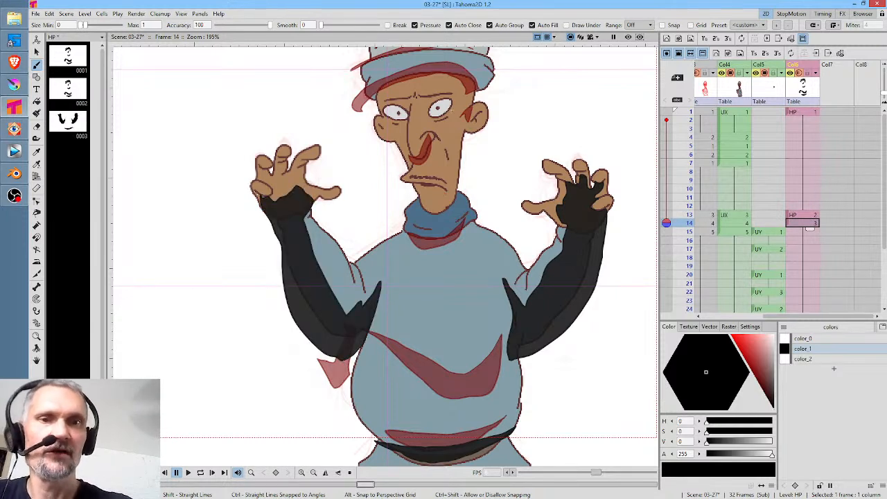
Paint the nose, ear and under-brim forehead shadows on the frame 14 drawing
mouse_move(413, 155)
left_mouse_down()
mouse_move(437, 151)
mouse_move(416, 157)
left_mouse_up()
mouse_move(486, 103)
left_mouse_down()
mouse_move(494, 209)
mouse_move(487, 234)
left_mouse_up()
mouse_move(489, 185)
left_mouse_down()
mouse_move(465, 174)
mouse_move(380, 197)
mouse_move(378, 215)
mouse_move(469, 186)
mouse_move(489, 197)
left_mouse_up()
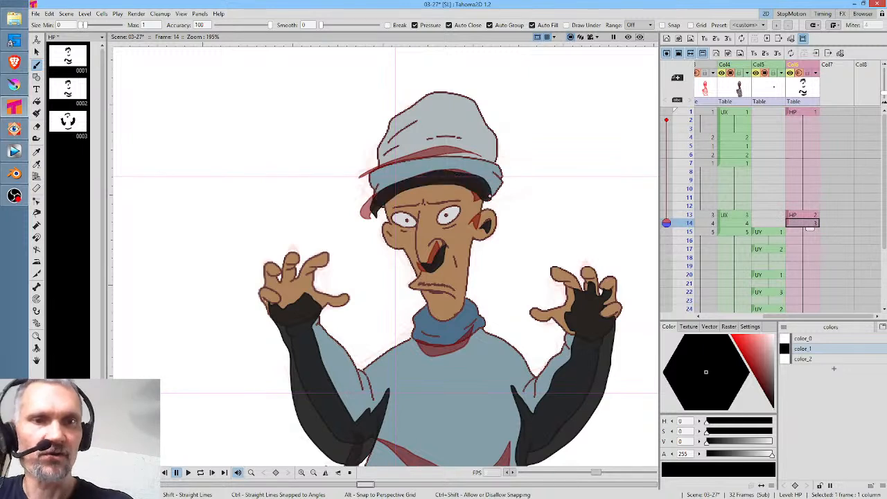
Check the shadow column's opacity setting, compare the shadows at frames 13, 1 and 14, and preview frame 14
left_click(816, 72)
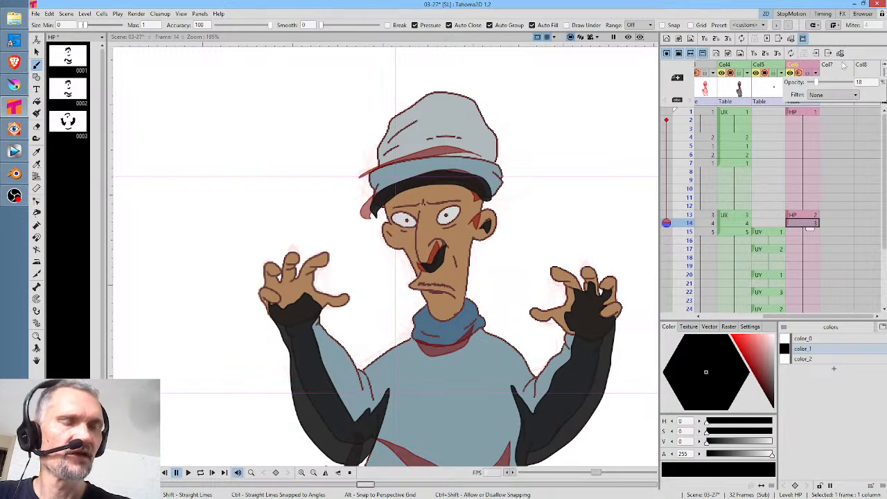
left_click(809, 216)
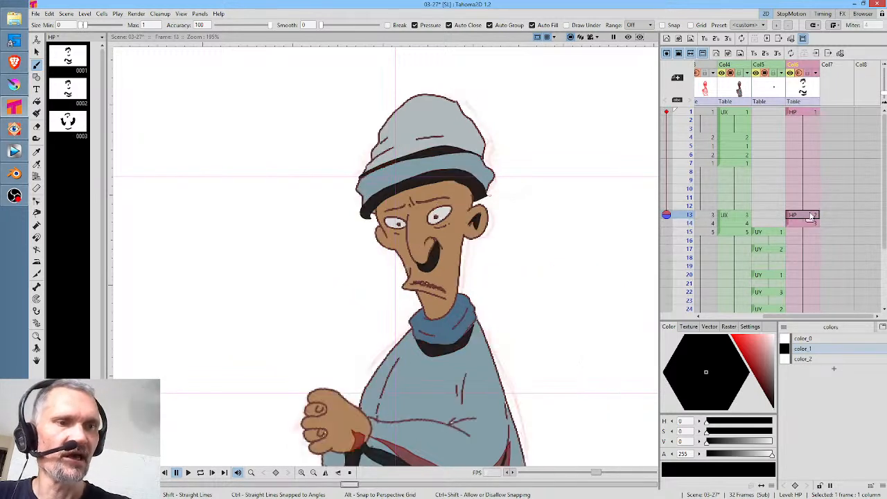
left_click(811, 113)
left_click(812, 224)
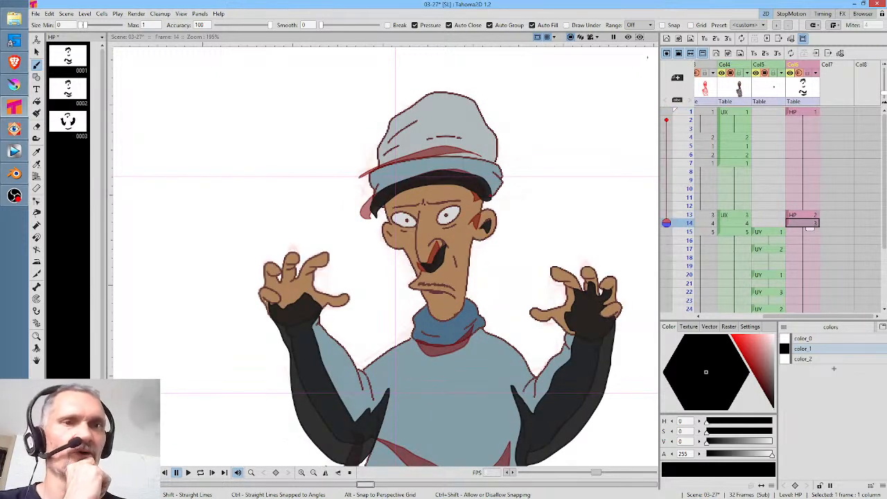
left_click(628, 38)
left_click(628, 38)
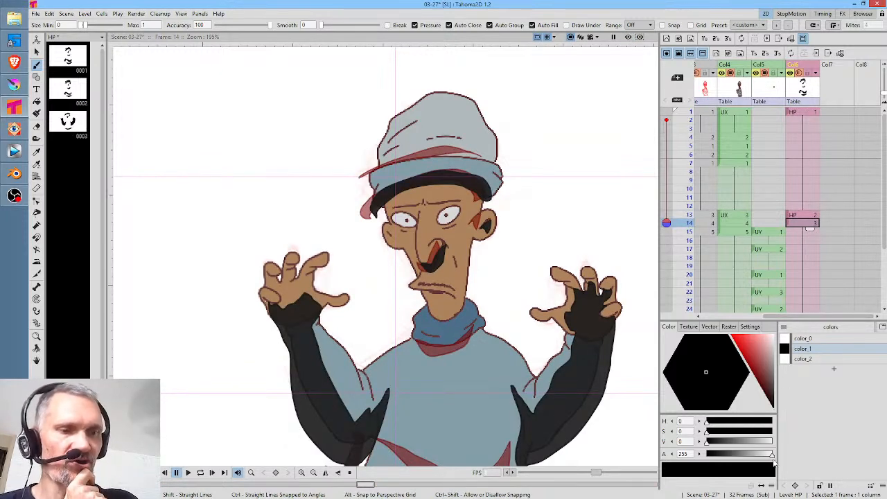
Try an alpha of 63 on the black shadow style color_1, preview it, and restore the alpha to 255
left_click_drag(772, 456, 724, 454)
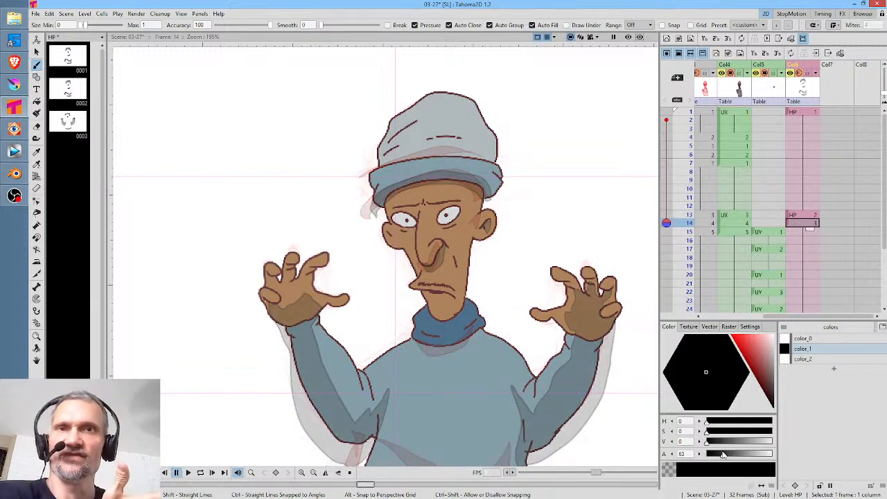
left_click(629, 37)
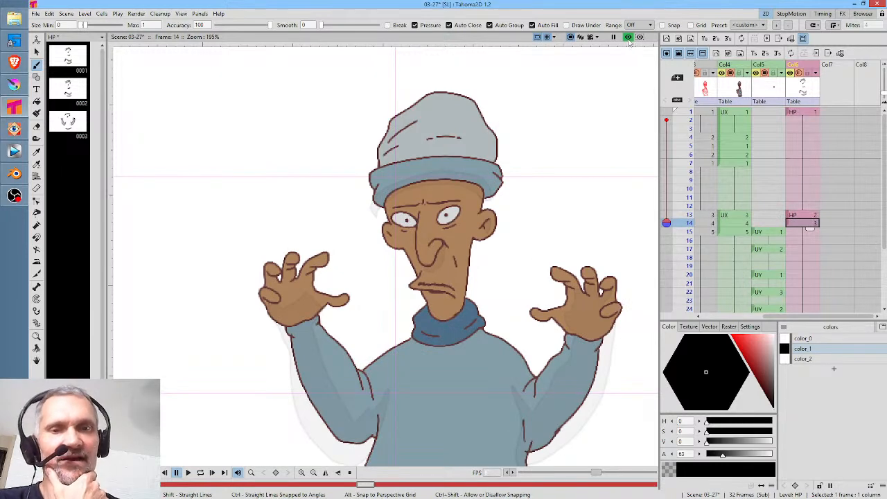
left_click(628, 38)
left_click_drag(721, 457, 772, 454)
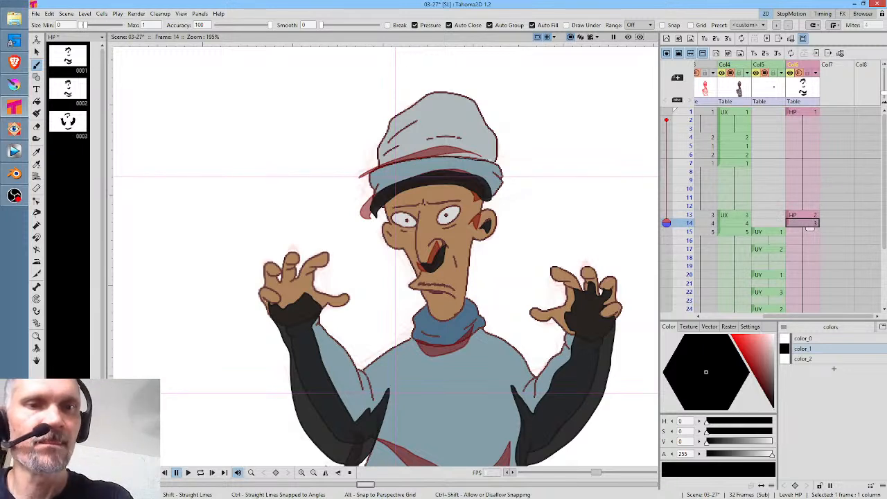
Paint black shadows above the hat's folded brim and on the crown crease at frame 14
left_click_drag(392, 162, 378, 167)
mouse_move(428, 138)
left_mouse_down()
mouse_move(459, 136)
mouse_move(427, 138)
left_mouse_up()
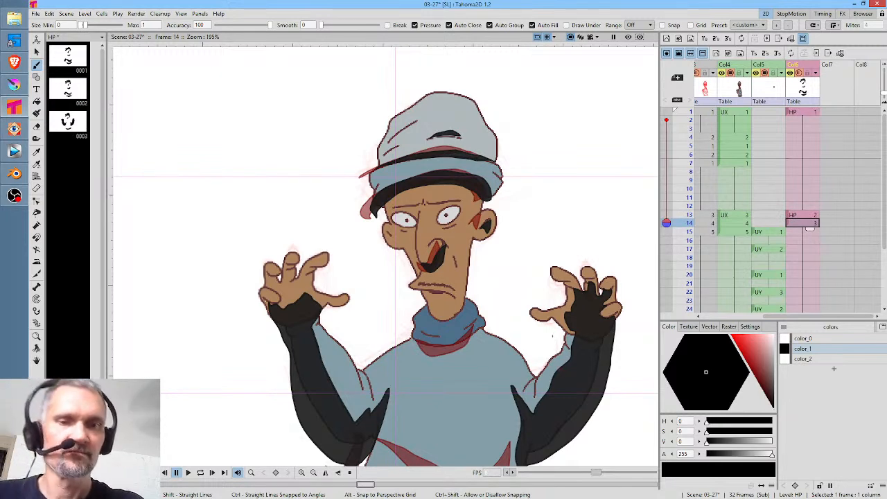
left_click_drag(554, 351, 548, 121)
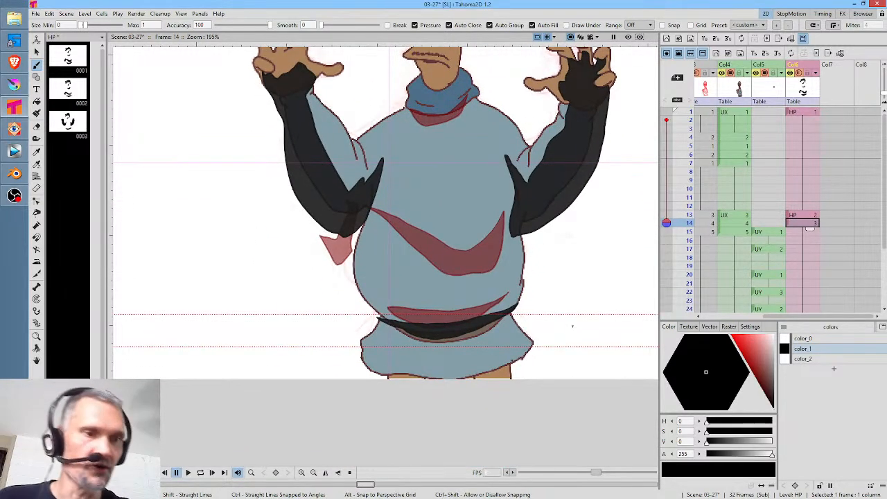
Start a new shadow drawing at frame 15 with black shadows on the hat, under its brim and inside the ear
left_click(804, 233)
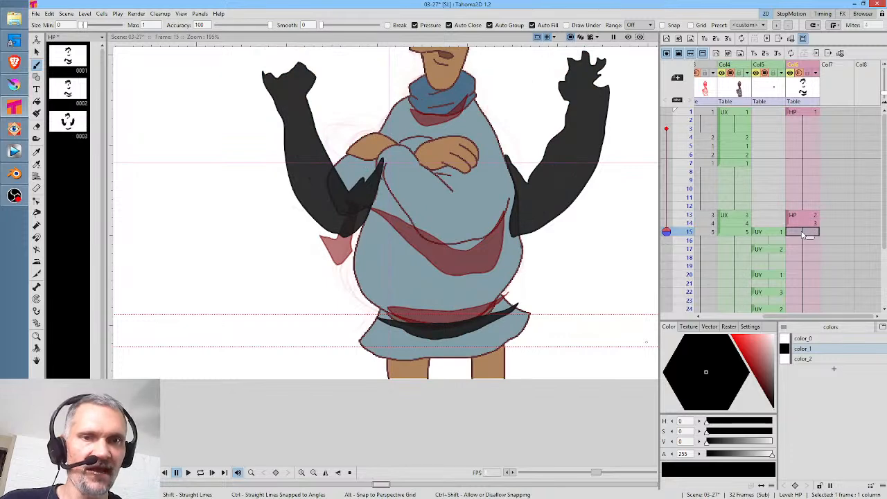
left_click_drag(548, 138, 561, 285)
mouse_move(506, 113)
left_mouse_down()
mouse_move(486, 184)
mouse_move(503, 155)
mouse_move(436, 135)
mouse_move(390, 151)
mouse_move(490, 149)
mouse_move(506, 159)
left_mouse_up()
mouse_move(475, 125)
left_mouse_down()
mouse_move(464, 117)
mouse_move(476, 126)
left_mouse_up()
mouse_move(496, 188)
left_mouse_down()
mouse_move(468, 164)
mouse_move(380, 178)
mouse_move(382, 193)
mouse_move(411, 176)
mouse_move(463, 170)
mouse_move(495, 189)
left_mouse_up()
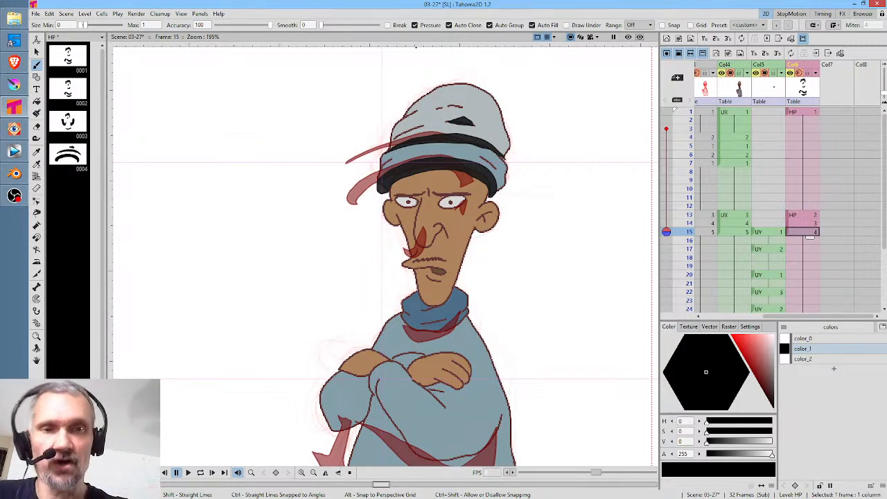
mouse_move(493, 212)
left_mouse_down()
mouse_move(479, 218)
mouse_move(487, 224)
mouse_move(493, 213)
left_mouse_up()
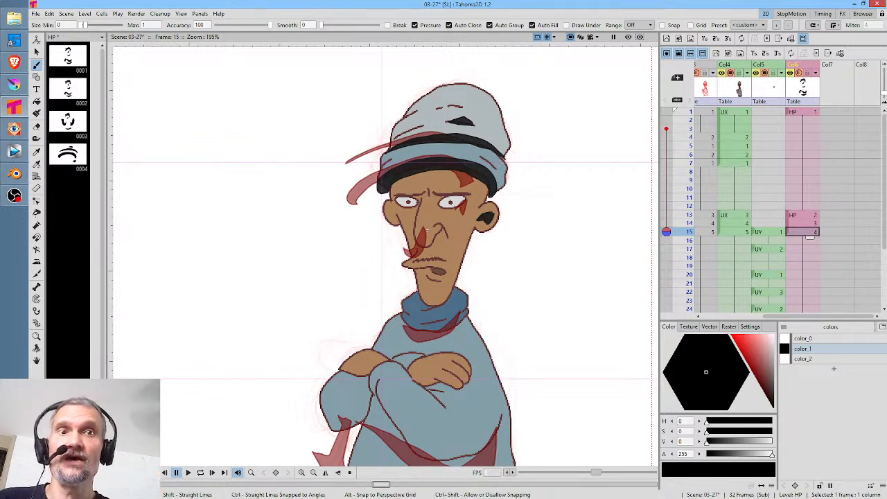
left_click(547, 26)
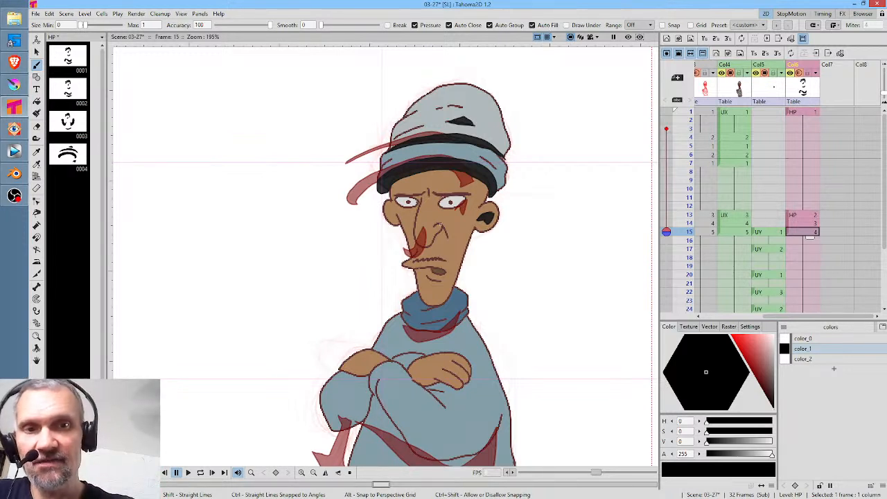
Paint the nose shadow and the shadow beneath the turtleneck collar at frame 15
mouse_move(432, 242)
left_mouse_down()
mouse_move(420, 250)
mouse_move(440, 255)
mouse_move(446, 229)
left_mouse_up()
mouse_move(468, 312)
left_mouse_down()
mouse_move(427, 329)
mouse_move(404, 314)
mouse_move(409, 336)
mouse_move(445, 339)
mouse_move(468, 312)
left_mouse_up()
scroll(534, 149, "down", 5)
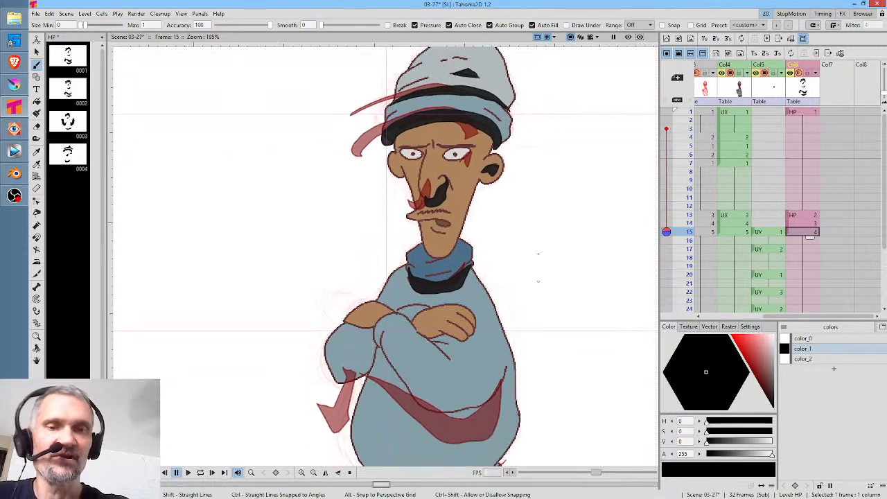
Paint black shadows under the crossed forearm, the bent sleeve and the waist at frame 15, undoing the stray oval beside the character
mouse_move(499, 238)
left_mouse_down()
mouse_move(456, 271)
mouse_move(437, 264)
mouse_move(375, 199)
mouse_move(385, 245)
mouse_move(422, 290)
mouse_move(445, 299)
mouse_move(477, 287)
mouse_move(504, 237)
left_mouse_up()
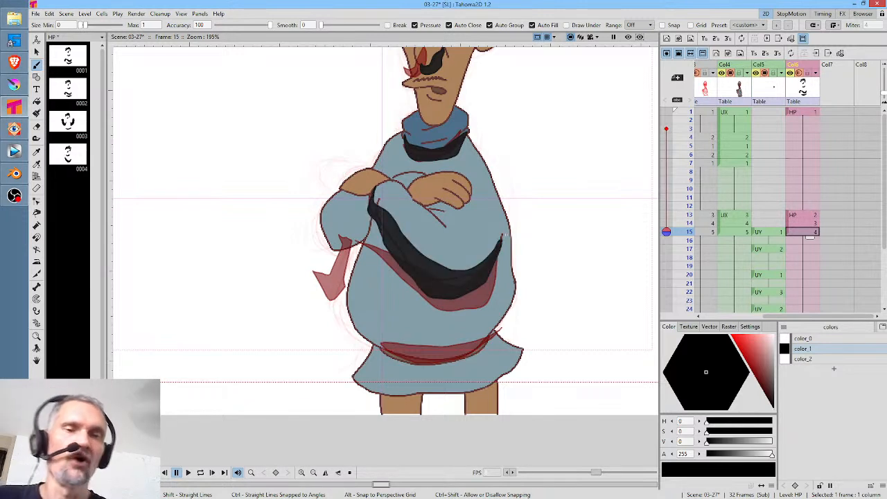
mouse_move(596, 147)
left_mouse_down()
mouse_move(600, 194)
mouse_move(604, 147)
left_mouse_up()
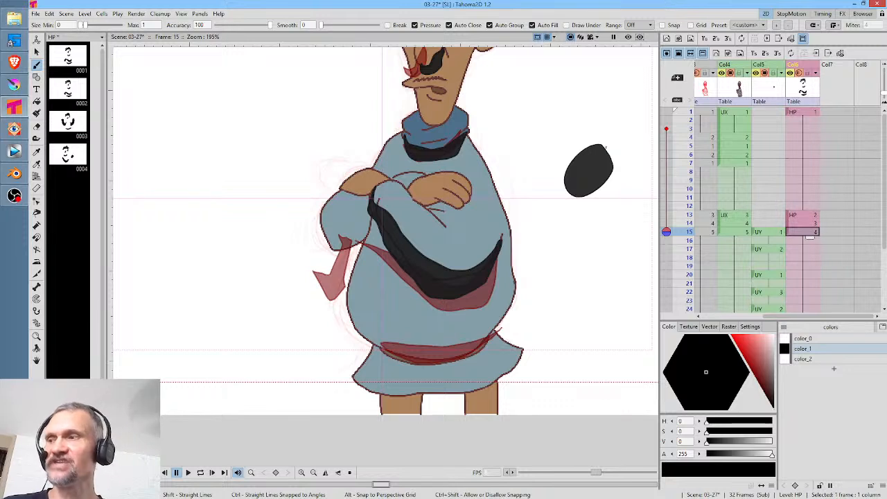
key("ctrl+z")
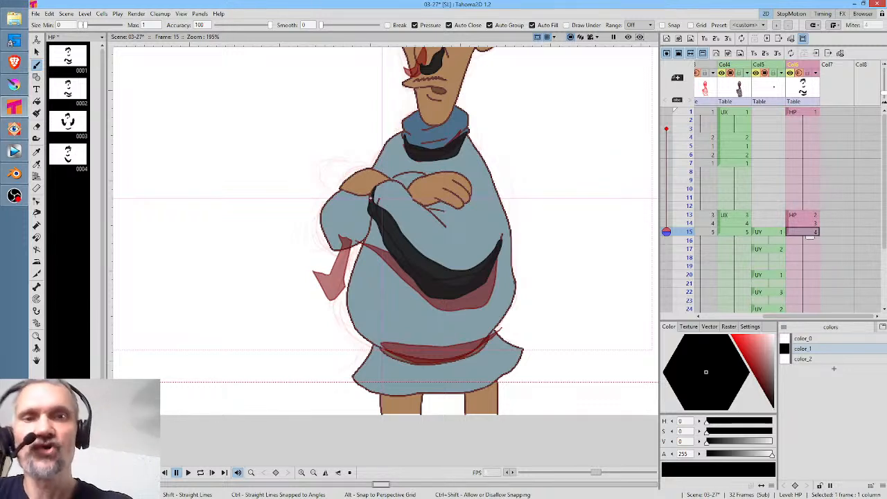
mouse_move(359, 197)
left_mouse_down()
mouse_move(349, 231)
mouse_move(329, 233)
mouse_move(323, 250)
mouse_move(344, 253)
mouse_move(364, 240)
mouse_move(374, 204)
left_mouse_up()
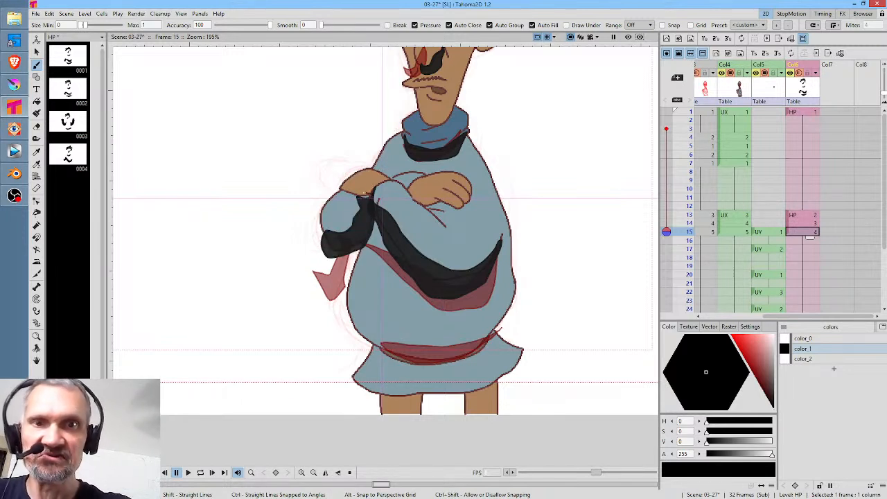
mouse_move(491, 336)
left_mouse_down()
mouse_move(412, 353)
mouse_move(375, 349)
mouse_move(484, 356)
mouse_move(503, 329)
left_mouse_up()
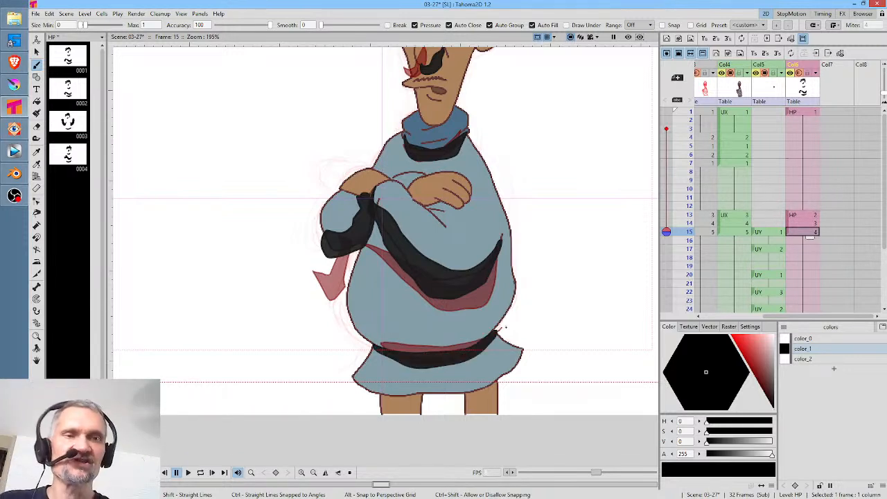
Show the whole character at frame 15 and clear the onion skin marker at frame 3
scroll(474, 176, "down", 6)
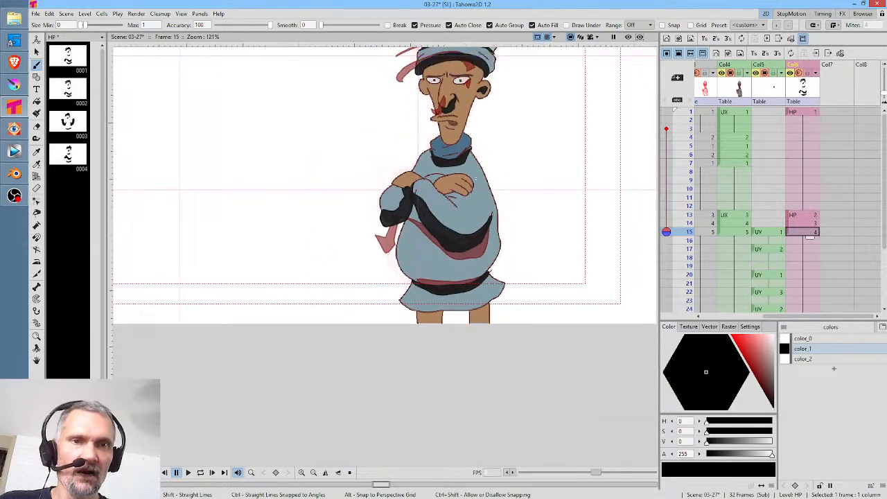
left_click_drag(466, 168, 467, 269)
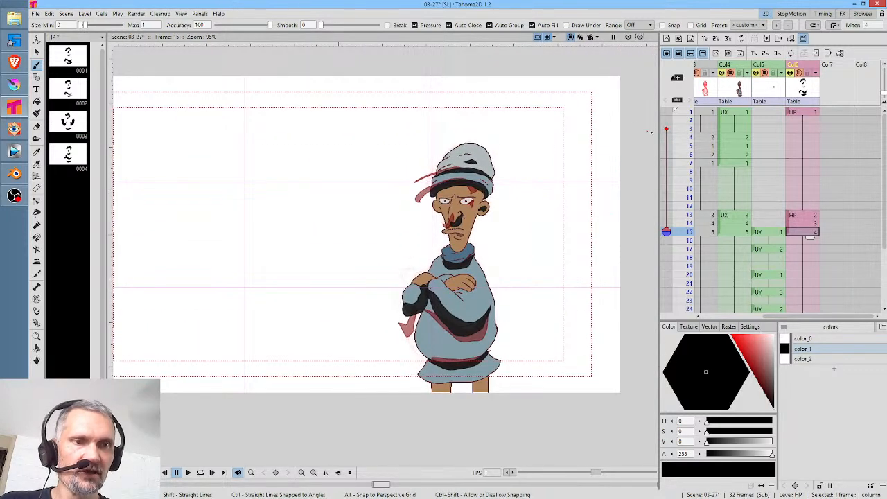
left_click(667, 130)
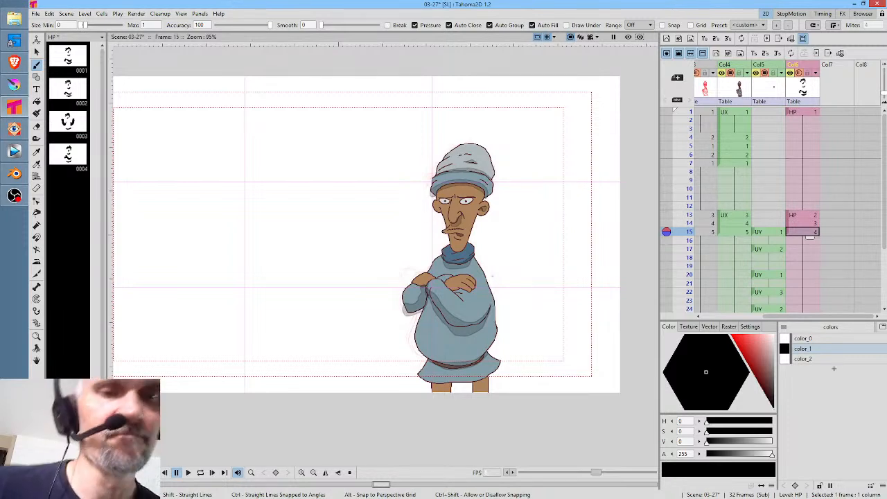
Set the shadow column's opacity to 13 % and save the scene
left_click(818, 76)
left_click_drag(857, 82, 876, 83)
type("1")
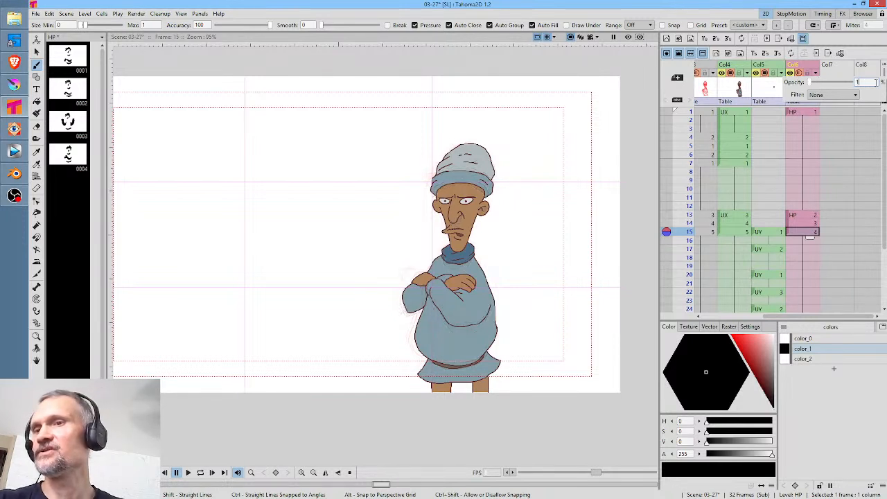
type("3")
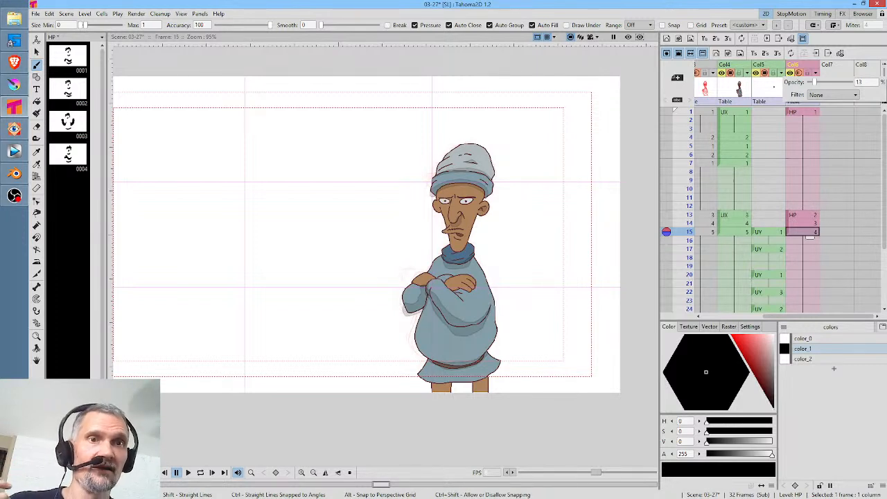
key("ctrl+s")
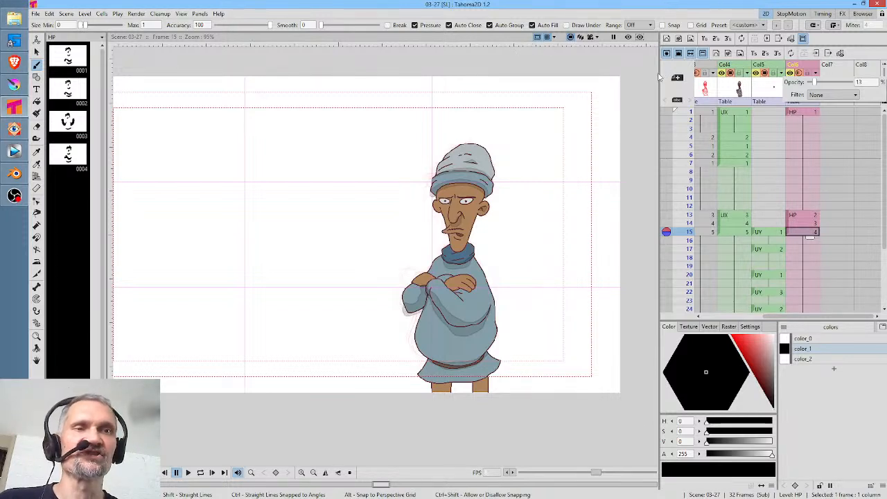
Review the shadow drawings at frames 13, 14 and 15 and look over the neighbouring columns' exposures
left_click(805, 223)
left_click(805, 217)
left_click(806, 223)
left_click(805, 231)
scroll(815, 224, "down", 5)
scroll(811, 218, "up", 5)
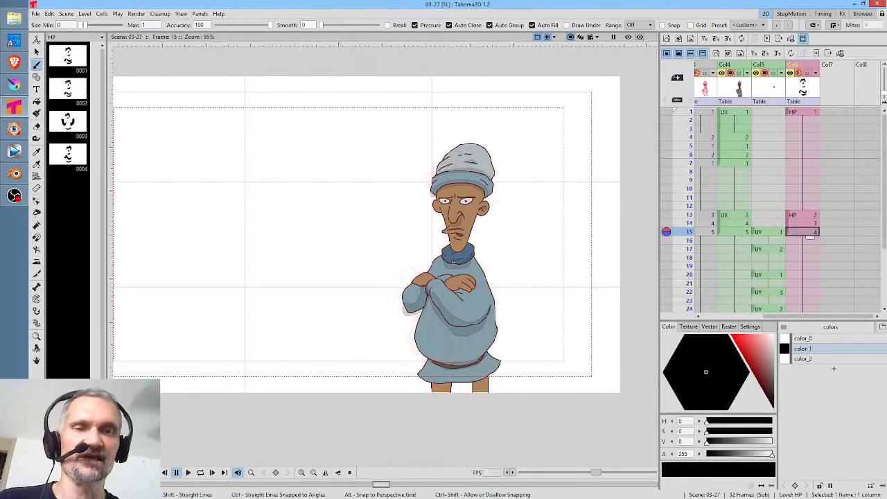
scroll(816, 136, "left", 4)
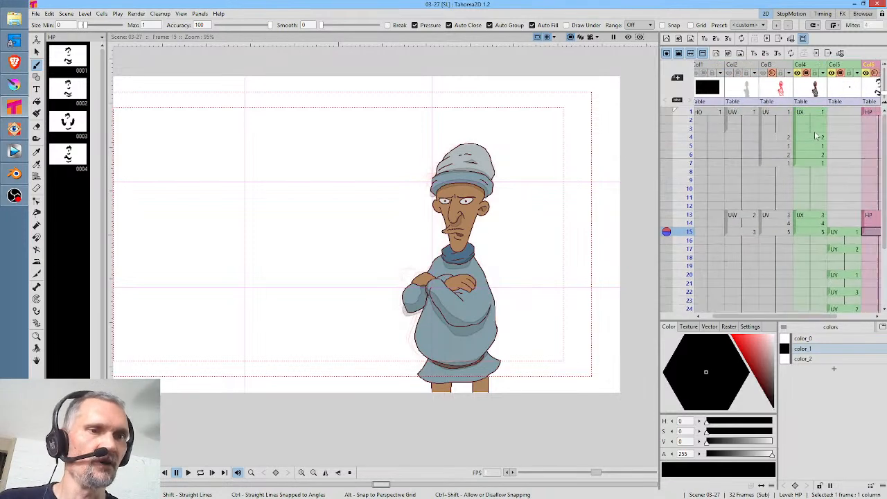
scroll(816, 136, "right", 4)
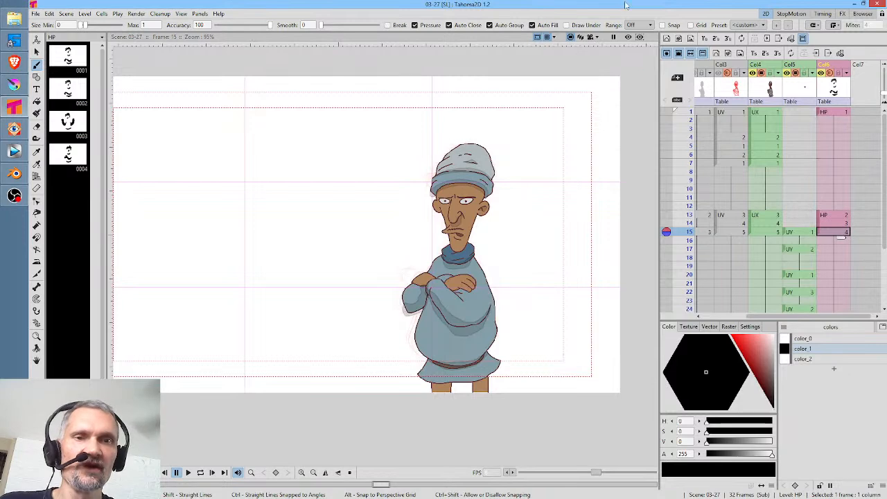
Examine the semi-transparent shadows around the hat and face at frame 15, especially where they extend past the character's outline
scroll(514, 178, "up", 4)
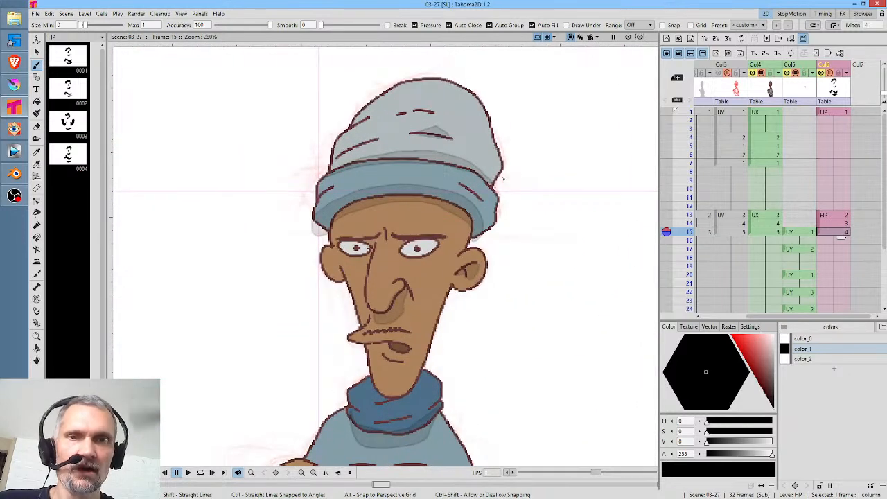
scroll(320, 230, "up", 6)
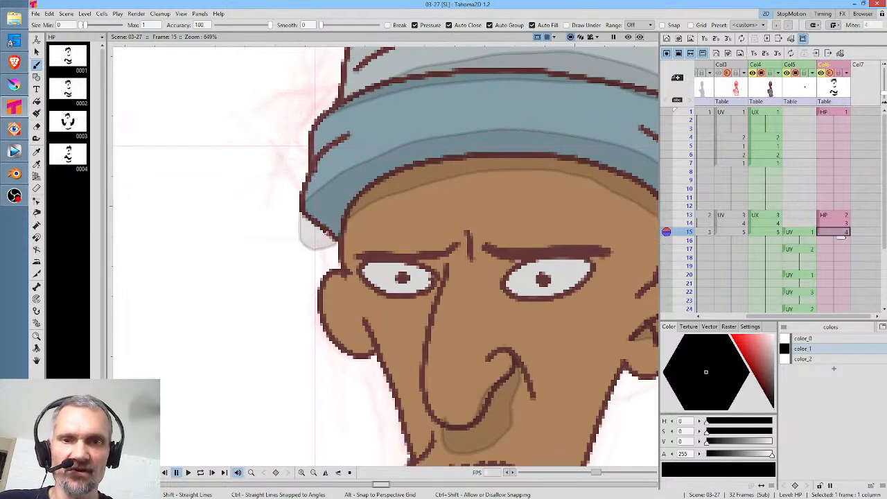
scroll(514, 159, "down", 6)
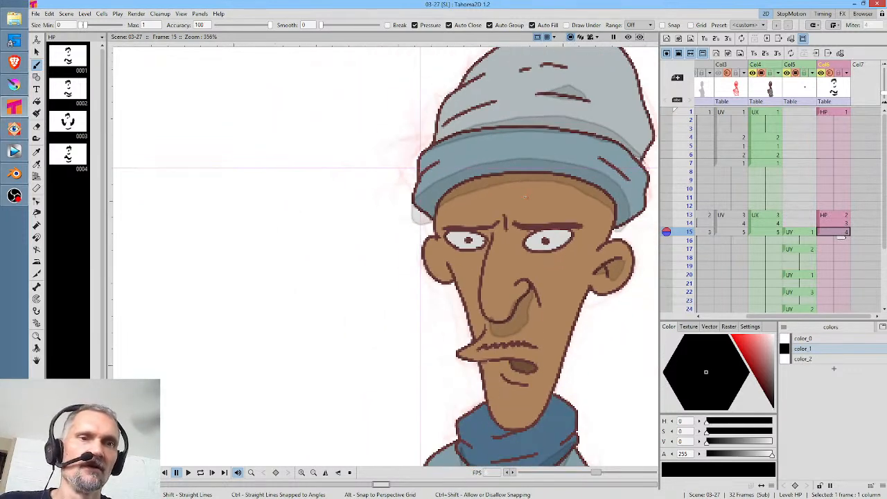
left_click_drag(538, 170, 467, 142)
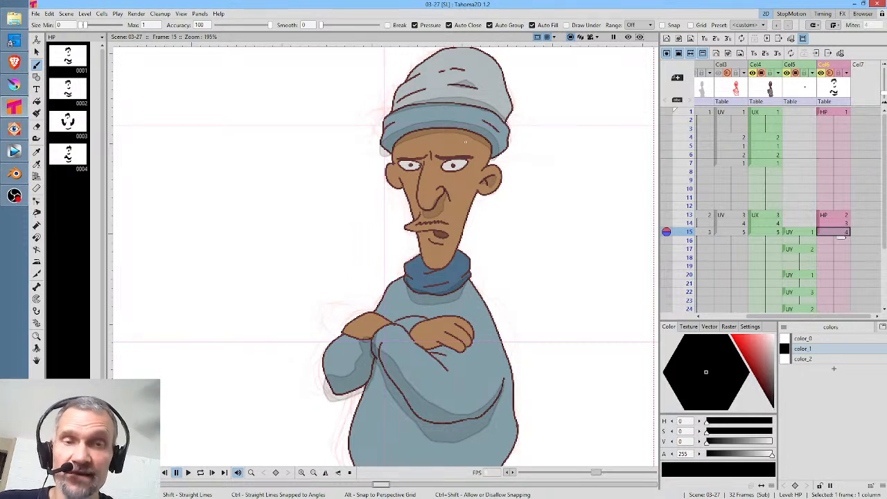
Bring up the scene's FX schematic and enlarge its window
key("shift+s")
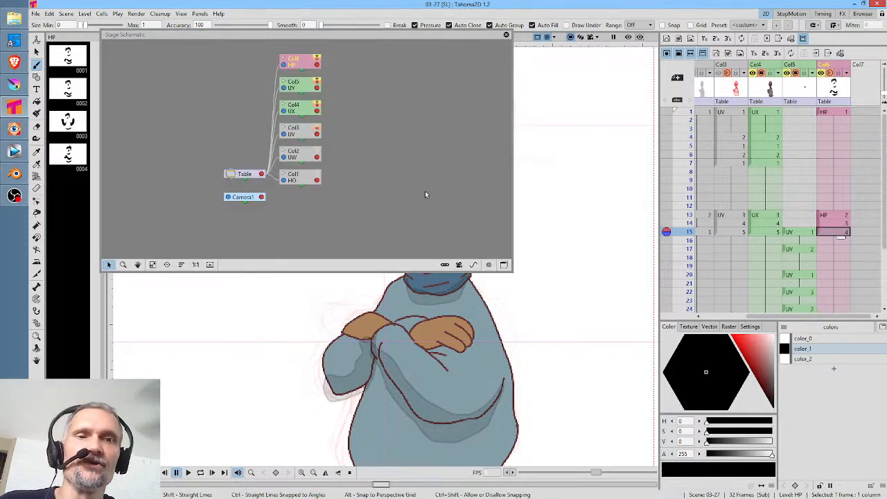
left_click(504, 265)
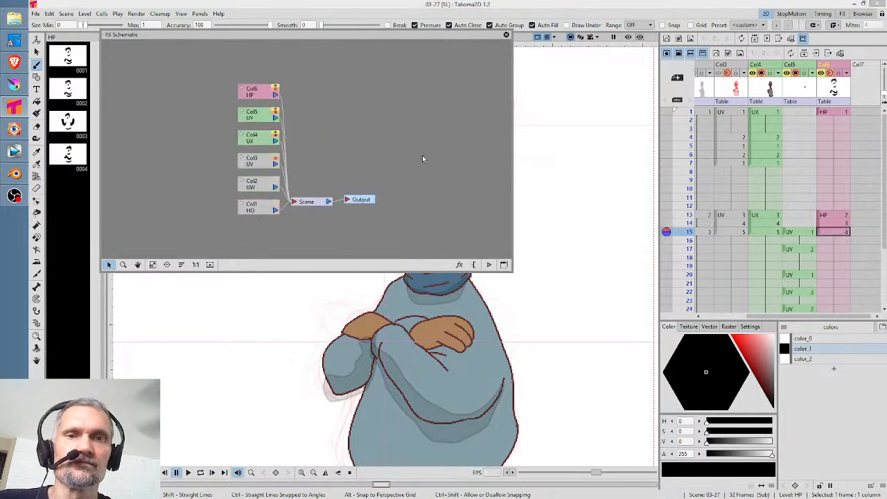
left_click_drag(512, 272, 608, 344)
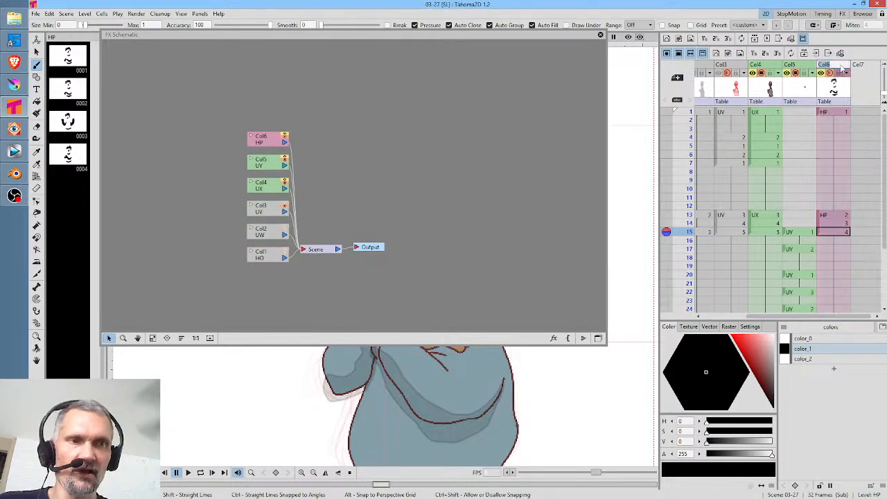
Rename the shadow column shd, the mouth column vox and the character column char, and save the scene
type("shd")
key("Return")
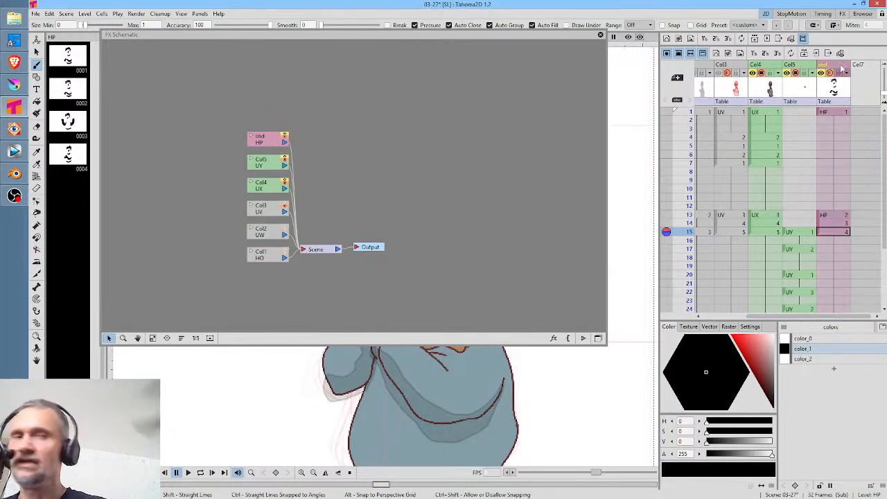
double_click(798, 65)
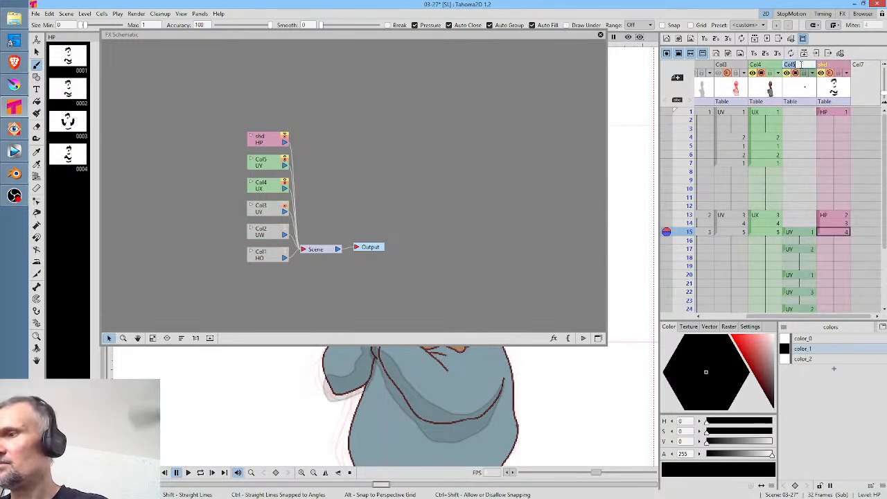
type("vox")
key("Return")
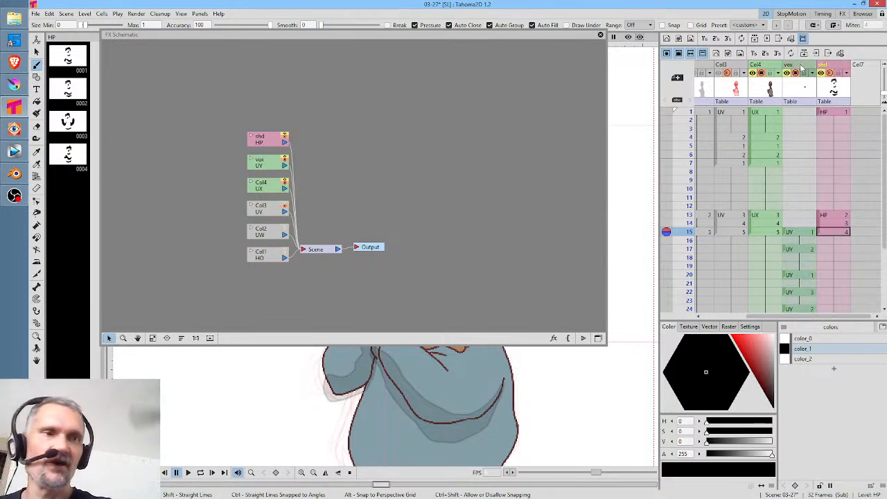
double_click(763, 65)
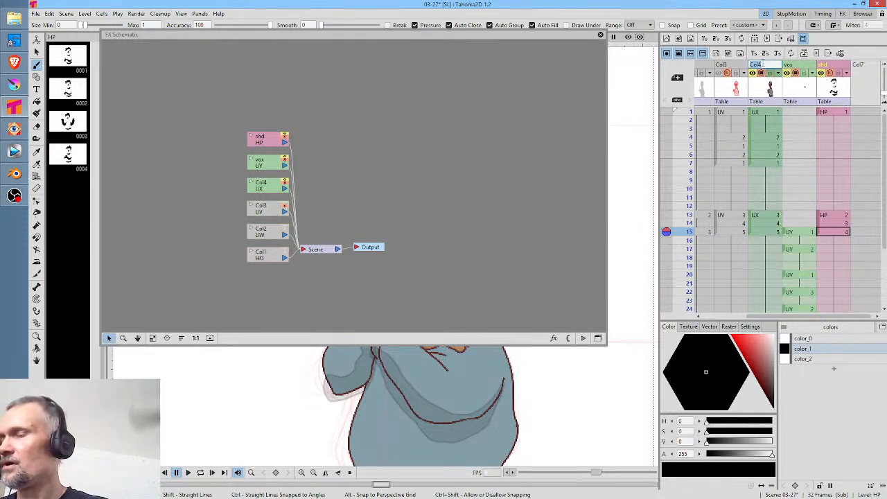
type("char")
key("Return")
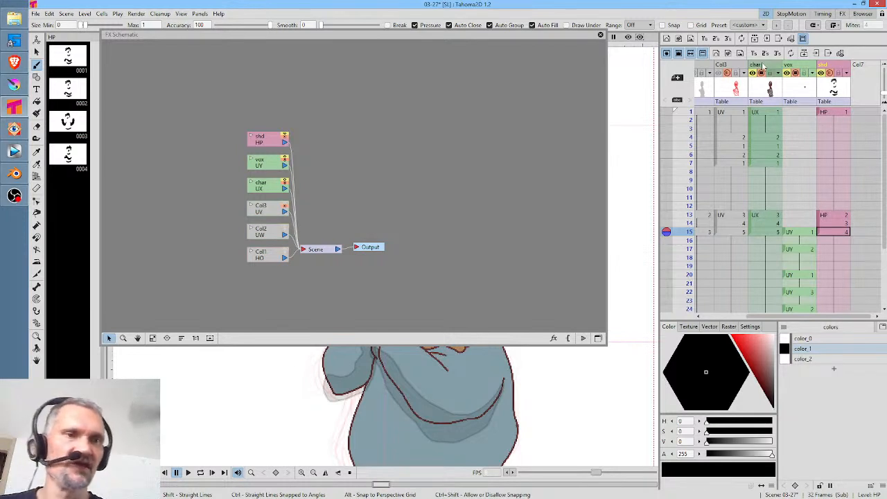
key("ctrl+s")
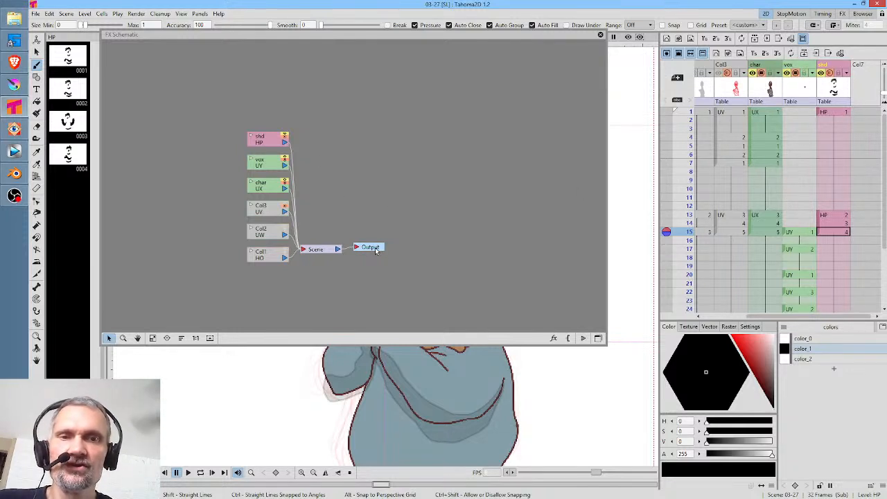
Spread out the Scene and Output nodes and move the char and shd nodes apart from the other column nodes
key("a")
left_click_drag(372, 247, 510, 239)
left_click_drag(312, 254, 430, 208)
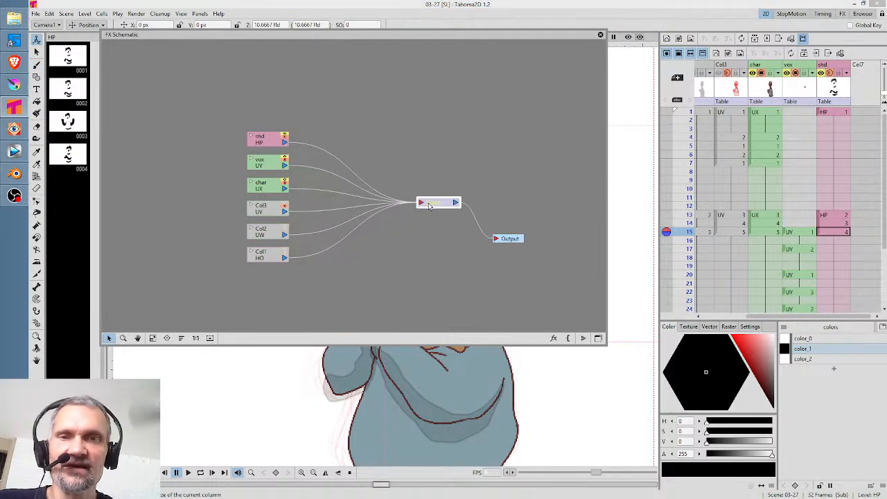
left_click(771, 84)
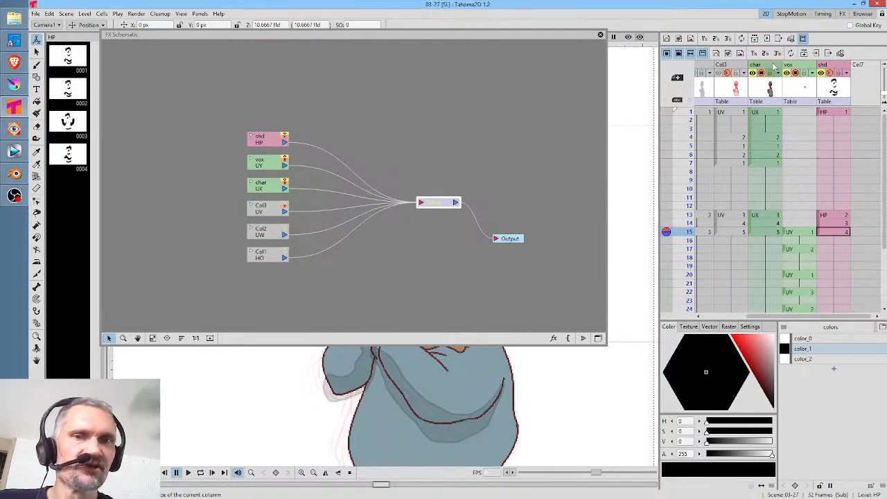
left_click_drag(274, 191, 228, 190)
left_click_drag(267, 145, 157, 149)
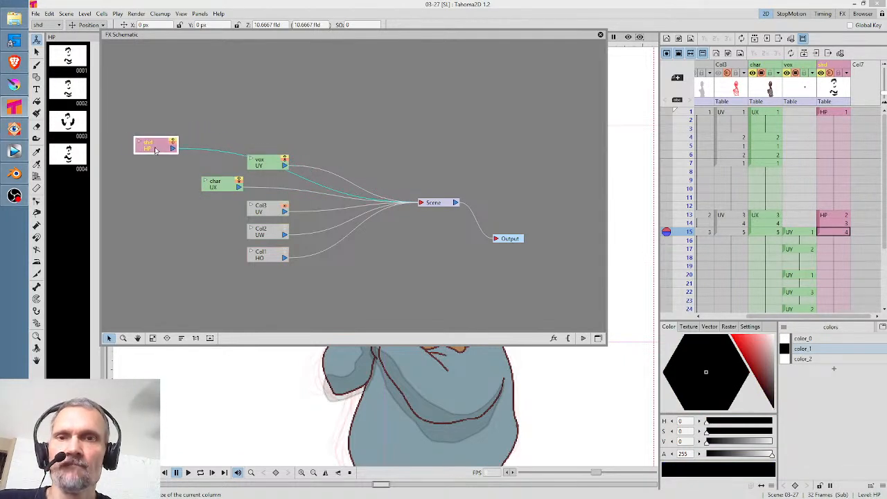
Insert a Multiply Ino effect between the shd and Scene nodes and connect the char node to its Back input
right_click(191, 151)
mouse_move(215, 154)
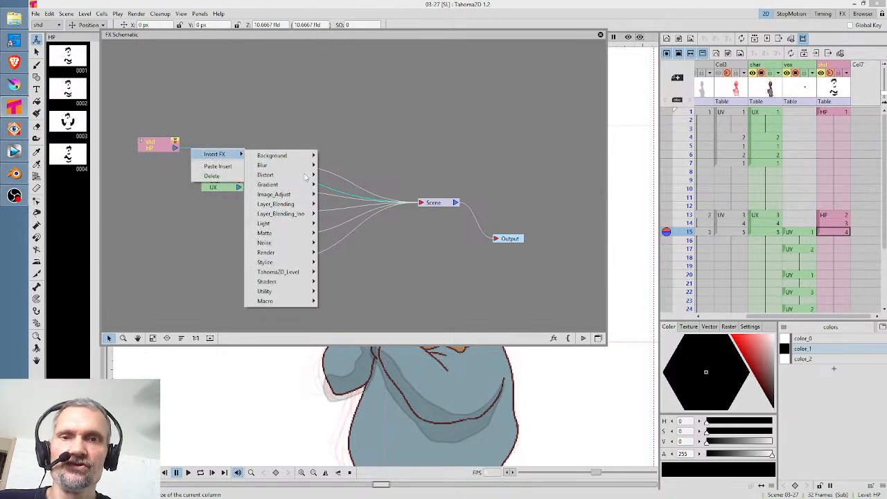
mouse_move(301, 214)
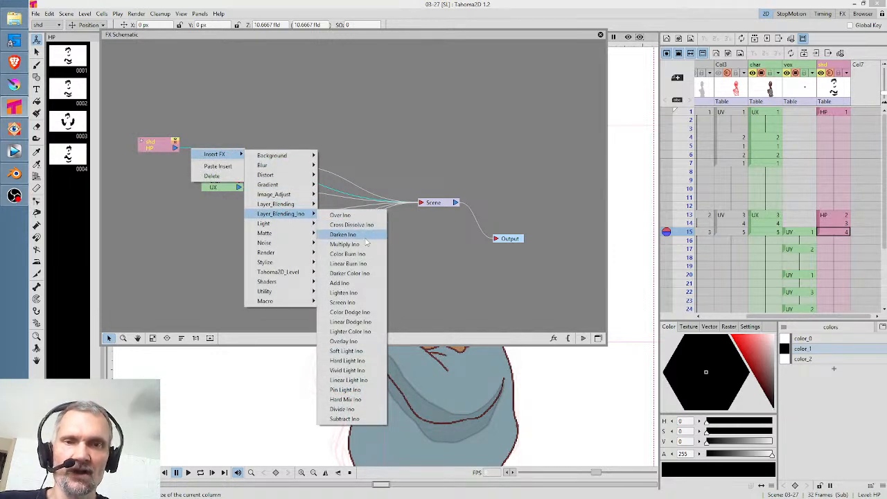
left_click(347, 244)
left_click_drag(232, 187, 211, 164)
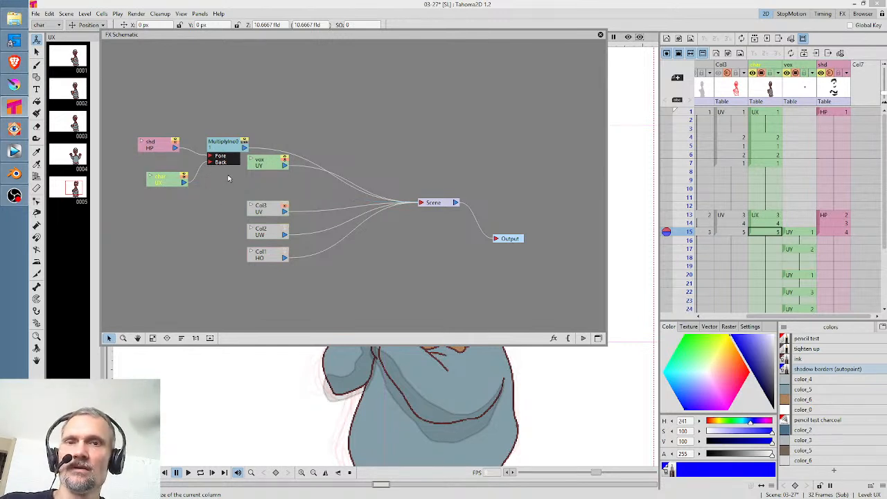
Review the Multiply Ino effect's settings and set the shd column's opacity to 100 %
left_click(233, 149)
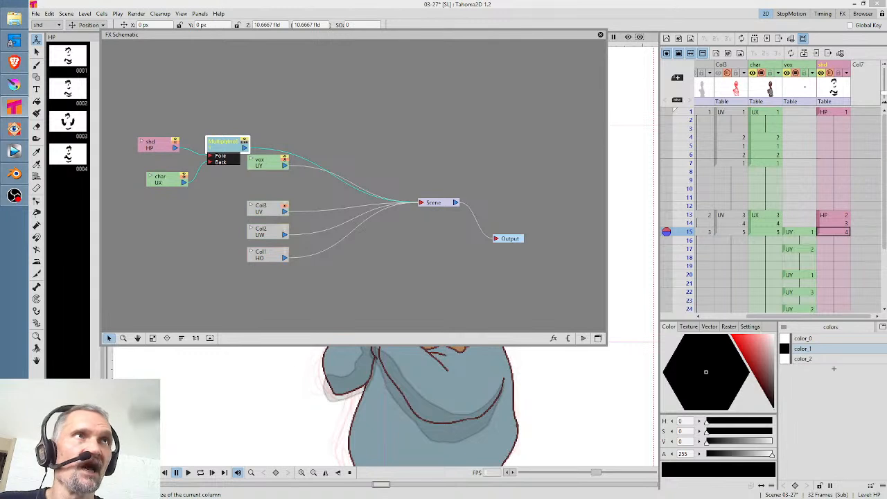
double_click(228, 148)
left_click_drag(660, 80, 476, 133)
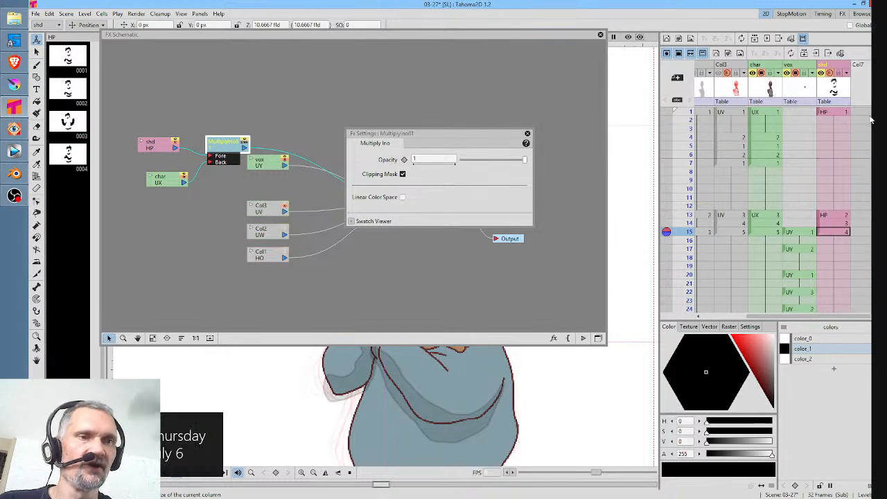
left_click(528, 134)
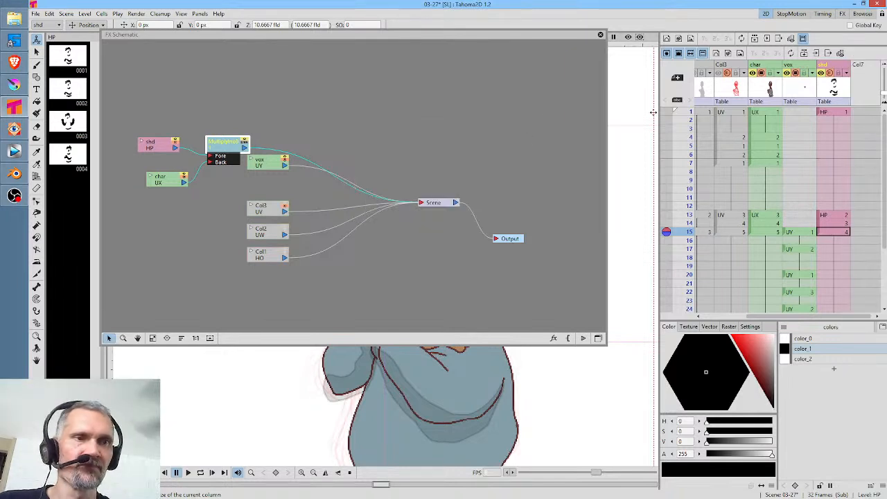
left_click(847, 73)
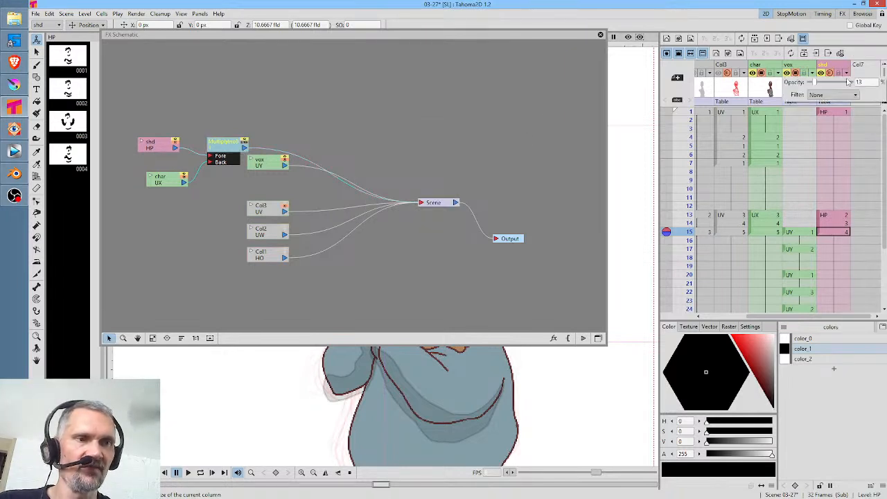
left_click_drag(817, 83, 883, 89)
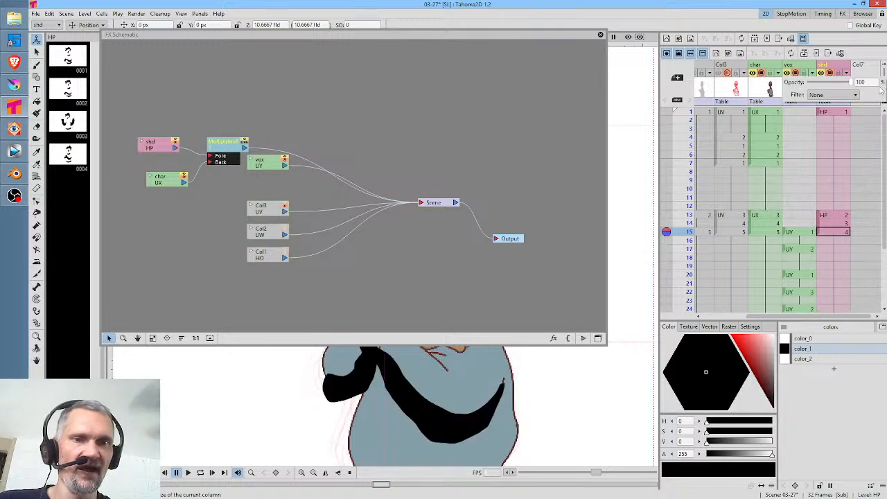
Set the Multiply Ino effect's opacity to 0.13 and turn on the rendered preview
double_click(235, 155)
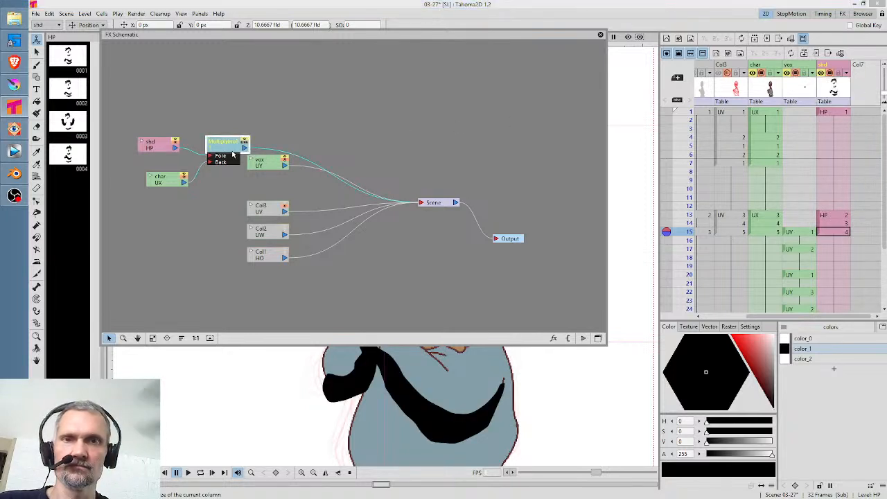
left_click(425, 158)
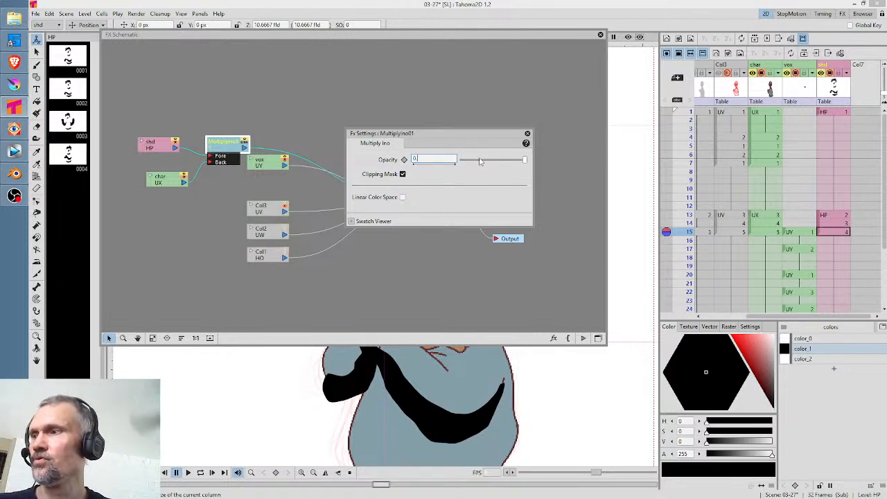
key("Return")
left_click(629, 38)
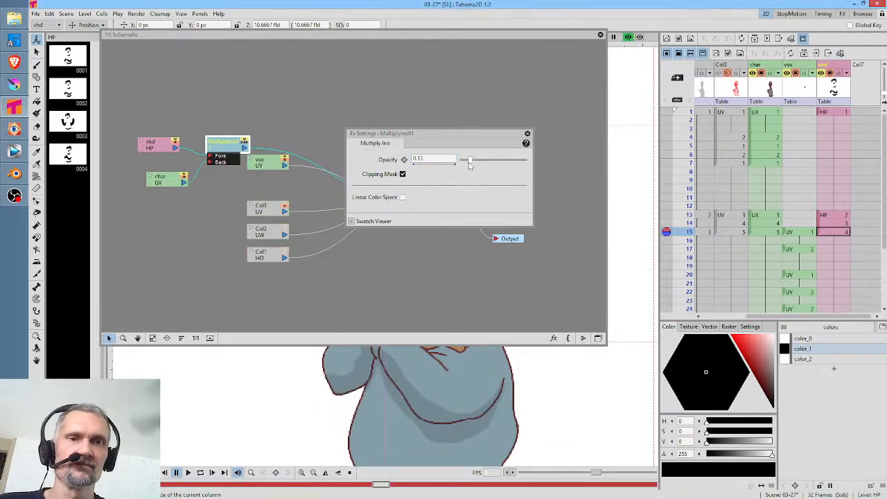
Set the Multiply Ino effect's opacity to 1 and the shd column's opacity to 13 %
left_click_drag(471, 160, 538, 170)
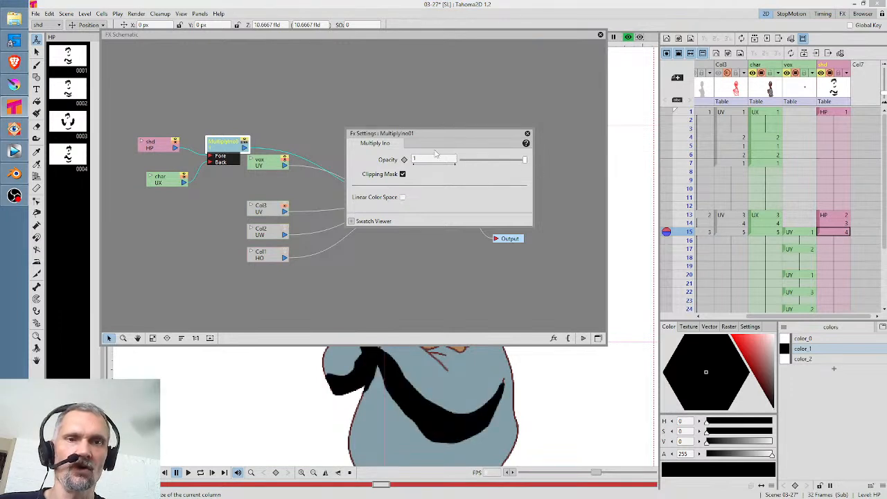
left_click(847, 73)
left_click(868, 81)
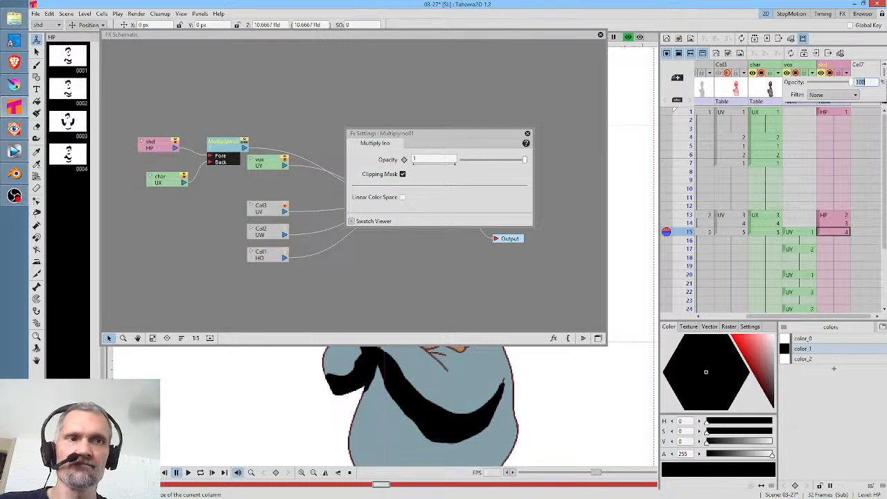
type("13")
key("Return")
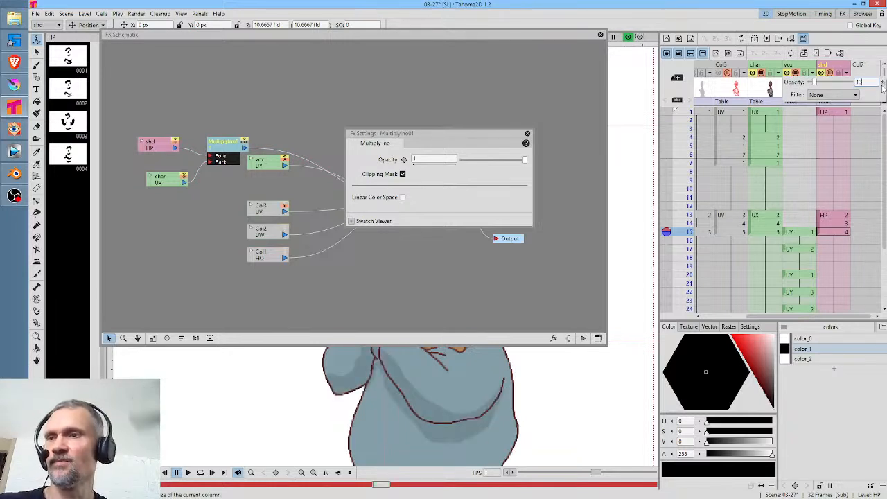
left_click(527, 133)
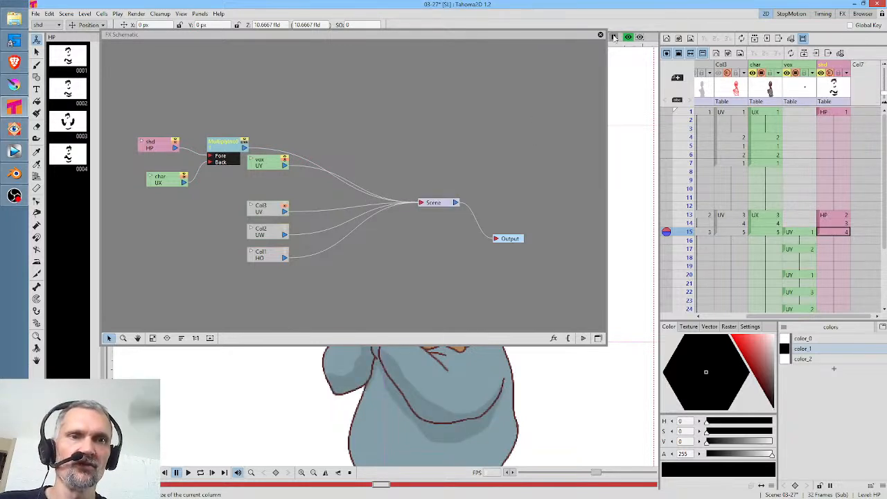
Inspect the previewed character's mouth at frame 15, compare the char and vox columns' stacking order and reopen the FX schematic
left_click(601, 35)
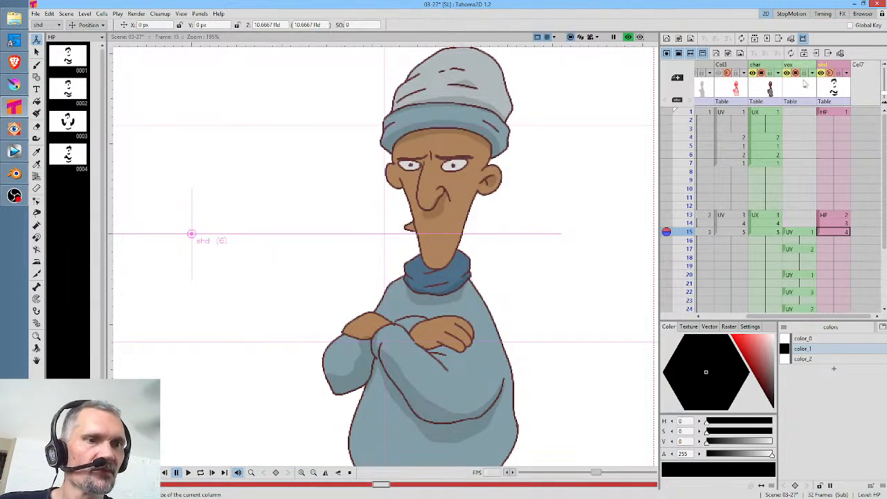
left_click(796, 233)
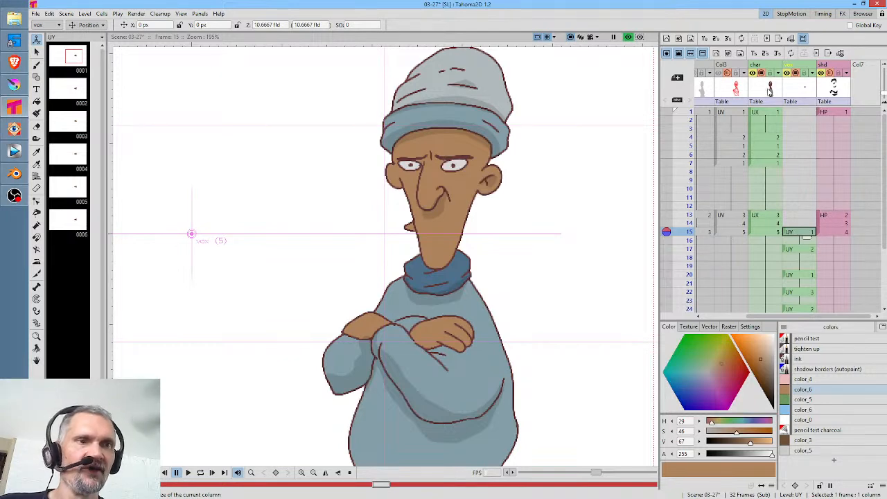
left_click(771, 88)
left_click(801, 90)
left_click(770, 96)
left_click(792, 96)
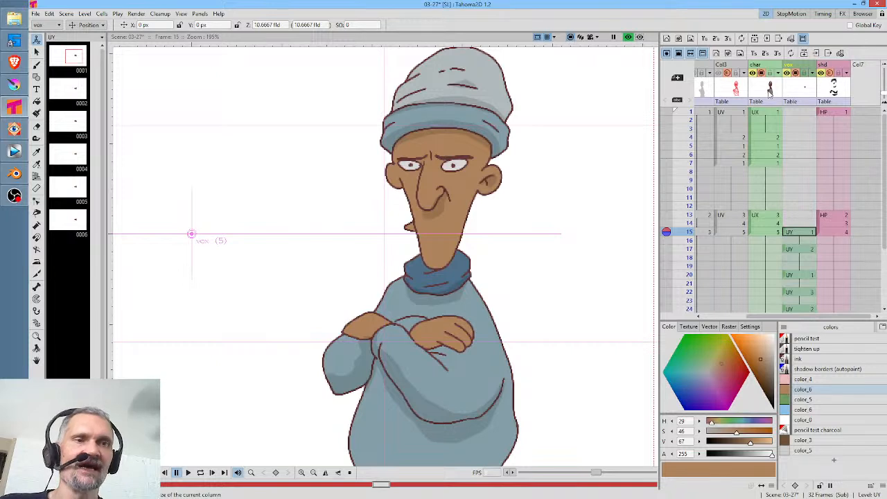
key("ctrl+f")
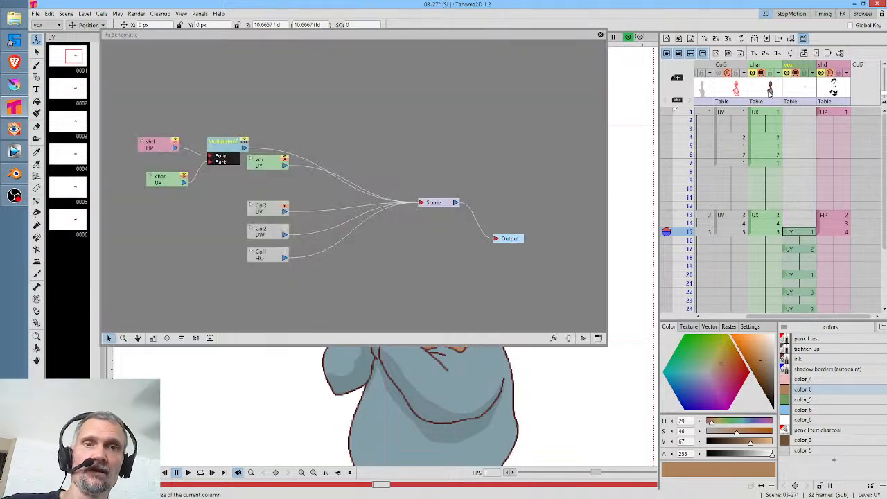
Move the vox node below the Multiply Ino effect and compare the stacking order of the char, vox and shd columns
left_click(271, 162)
left_click_drag(271, 179, 267, 182)
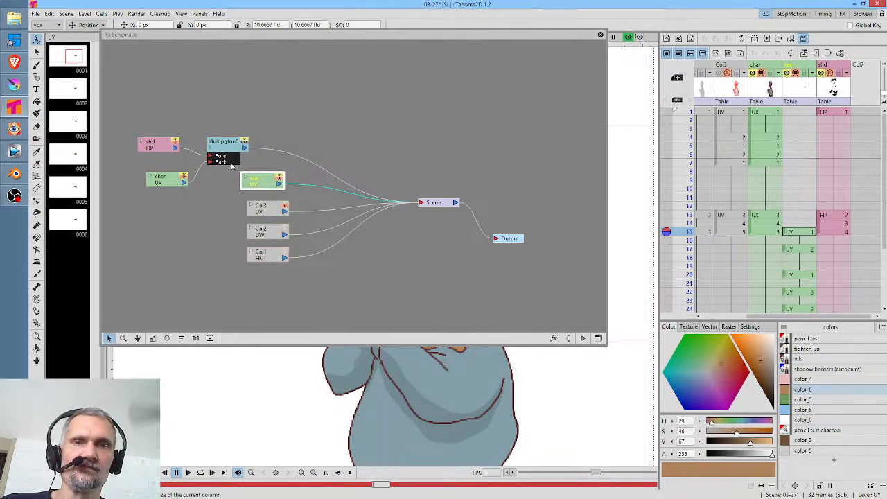
left_click(766, 66)
left_click(791, 66)
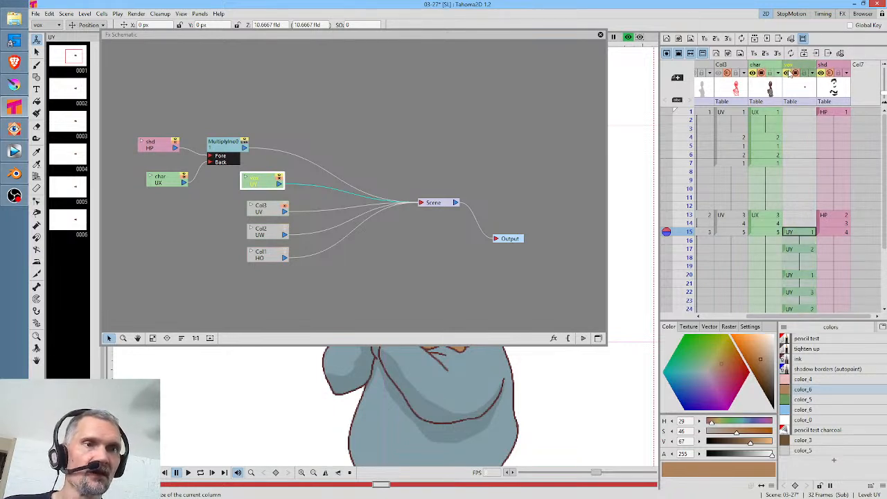
left_click(773, 71)
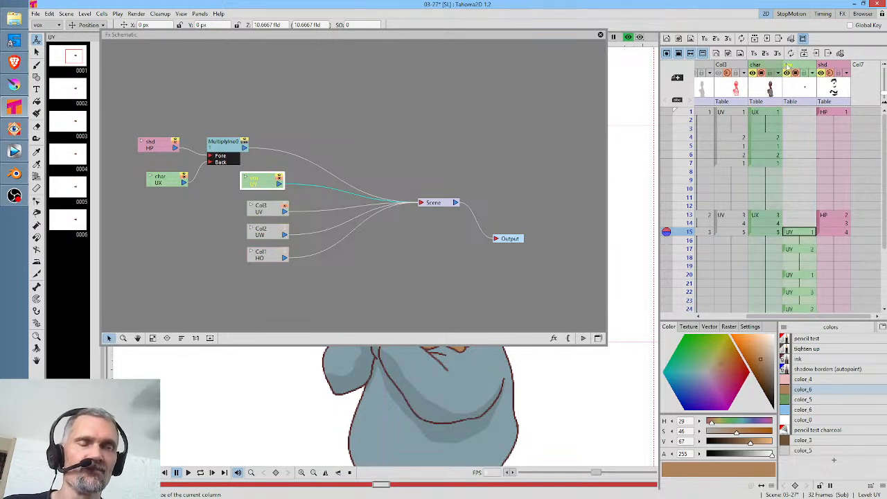
left_click(795, 66)
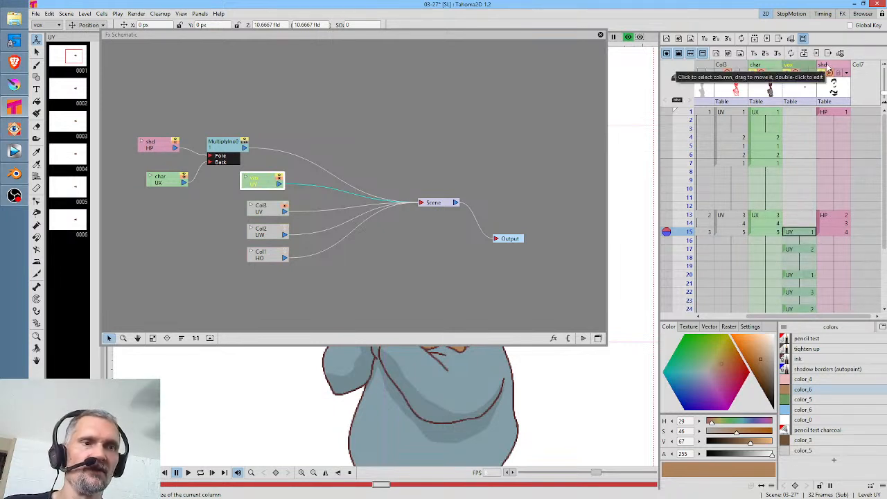
left_click(828, 65)
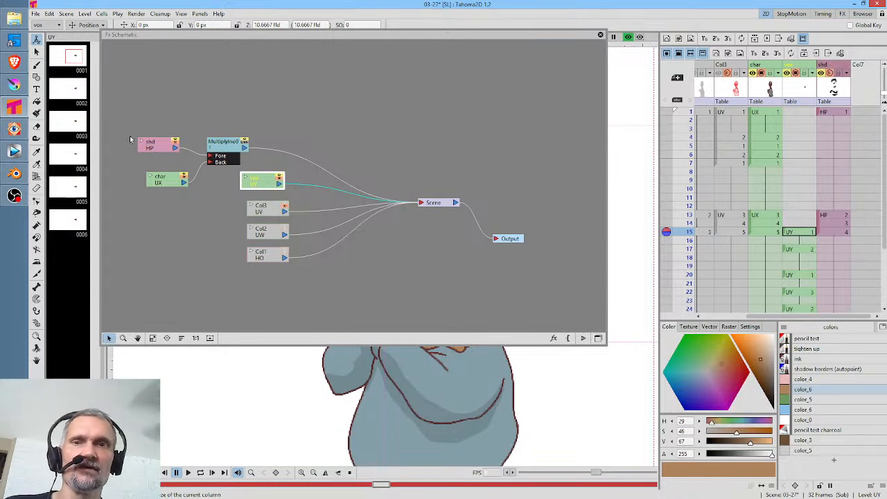
Line up the shd and char nodes one above the other before the Multiply Ino effect and close the FX schematic
left_click_drag(162, 147, 163, 133)
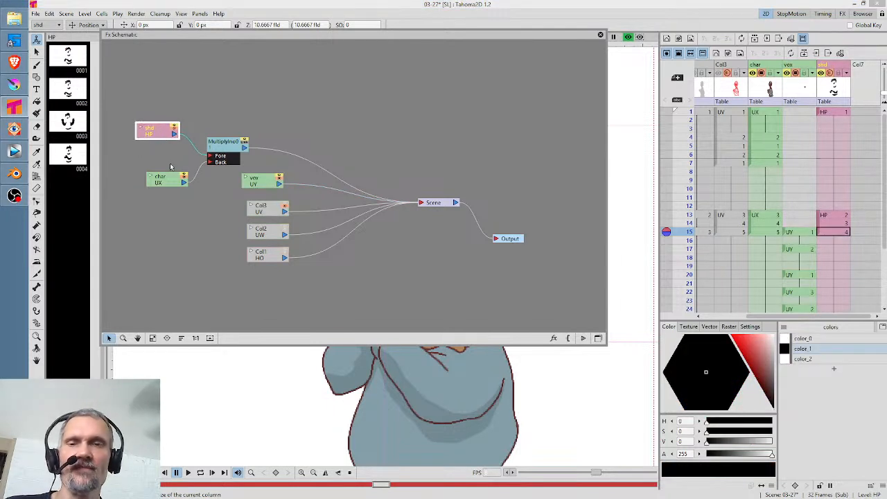
left_click_drag(177, 184, 162, 161)
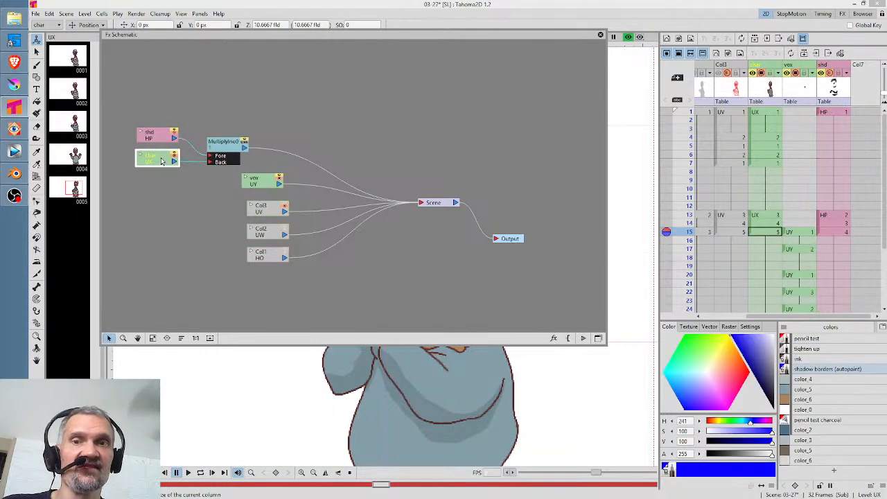
left_click(163, 138)
left_click(228, 149)
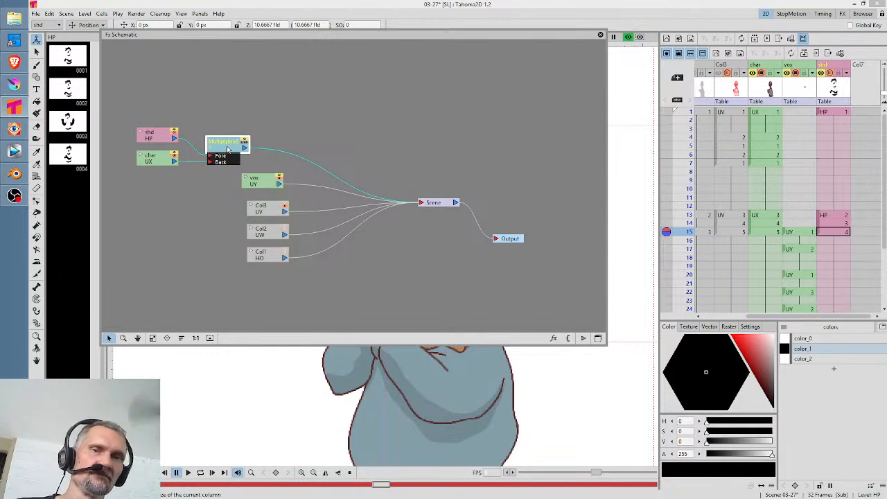
left_click(765, 65)
left_click(833, 65)
left_click(798, 66)
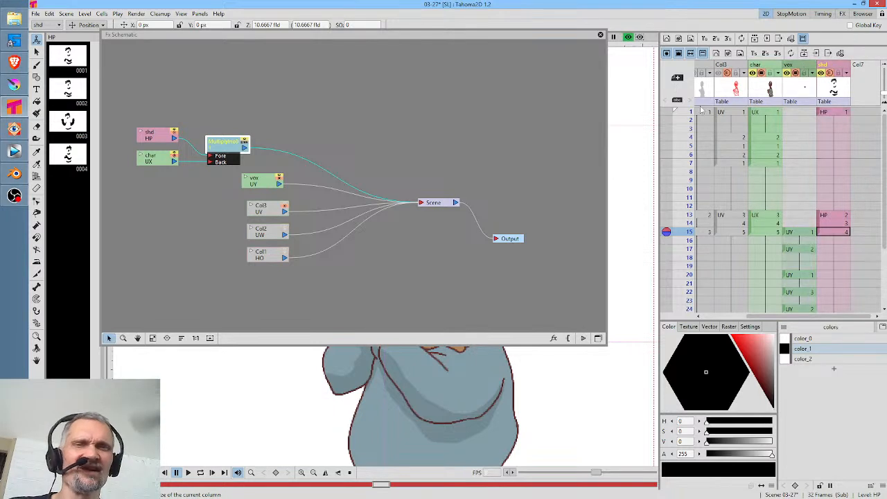
left_click(601, 36)
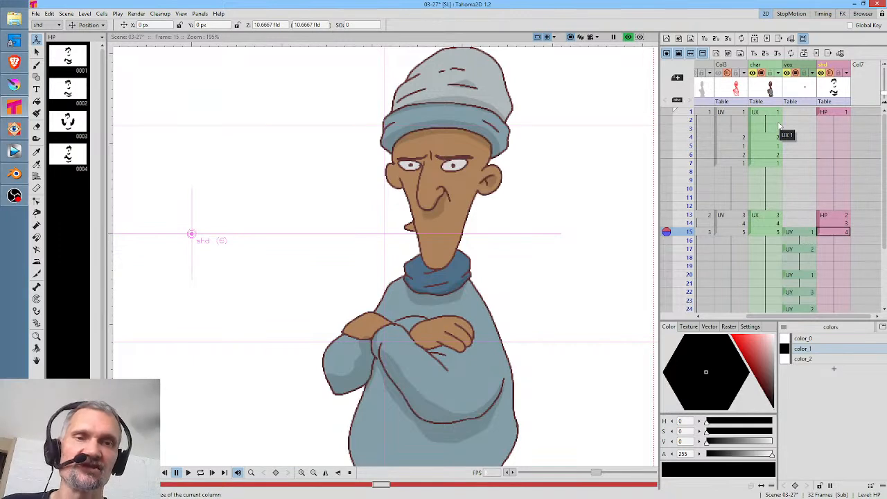
Return to the main scene, check the sub-scene column at frames 1, 20 and 18, and play it from frame 1
key("ctrl+Up")
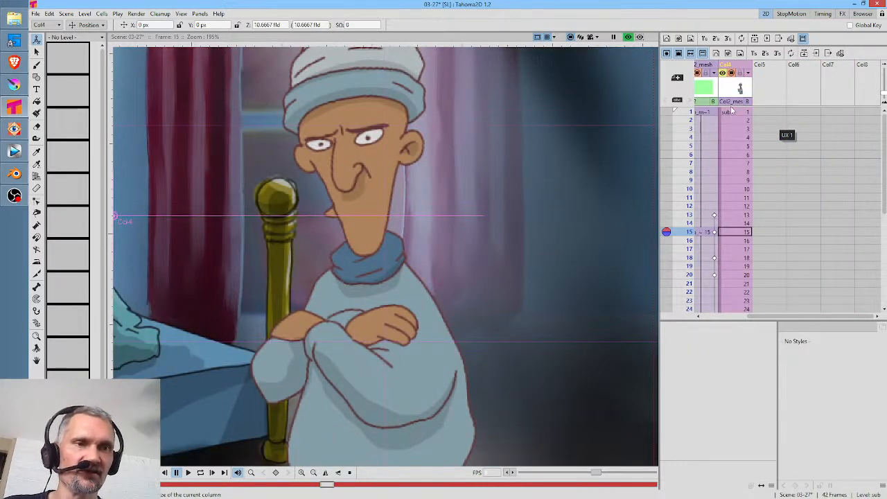
left_click(733, 112)
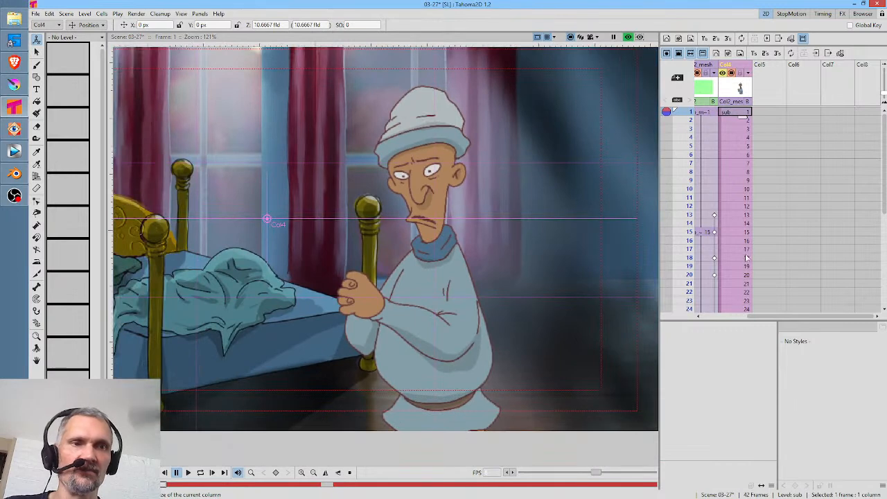
left_click(745, 276)
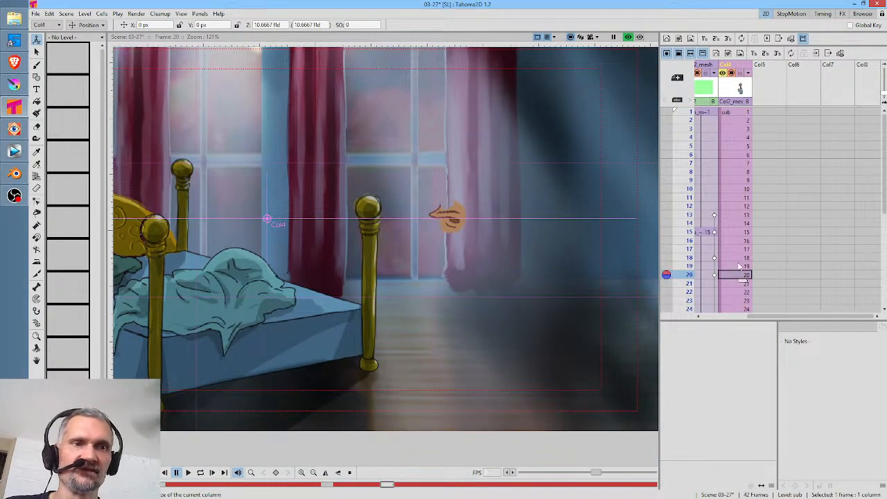
left_click(739, 258)
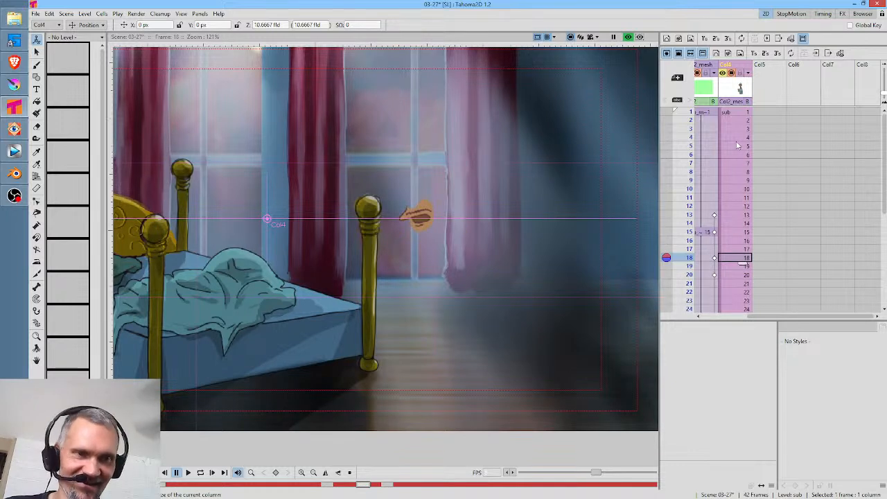
left_click(739, 113)
key("l")
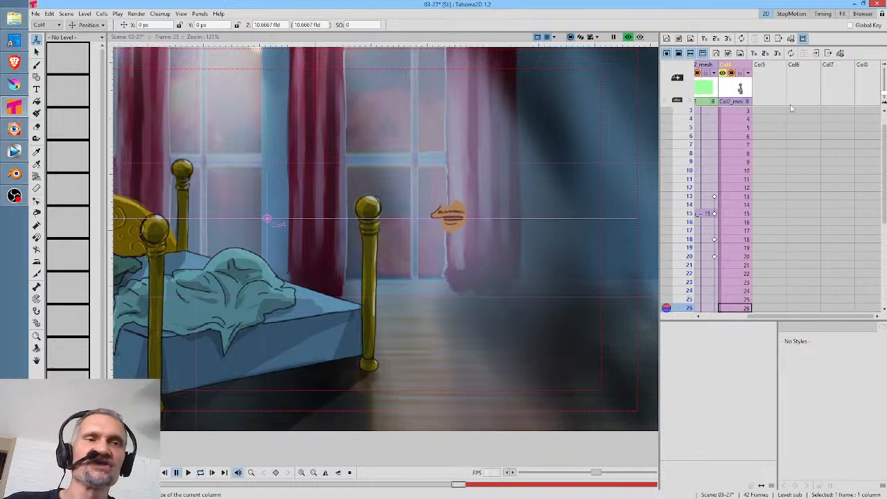
Enter the character's sub-scene and compare the char drawings at frames 13 to 15 with the vox drawings at frames 15 and 17
left_click(740, 88)
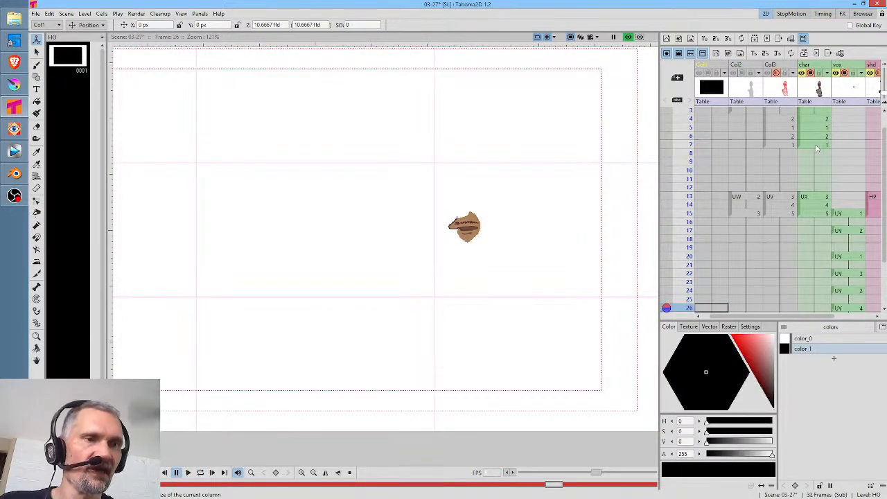
scroll(817, 148, "right", 2)
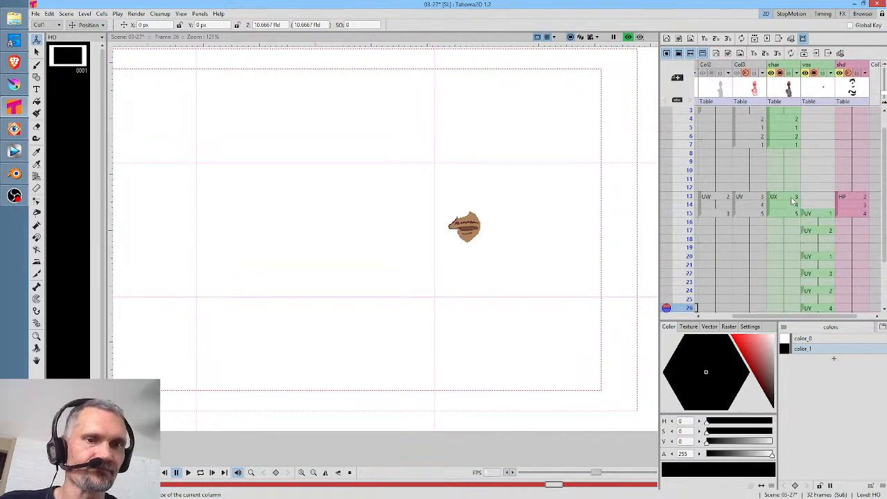
left_click(792, 198)
left_click(788, 206)
left_click(789, 214)
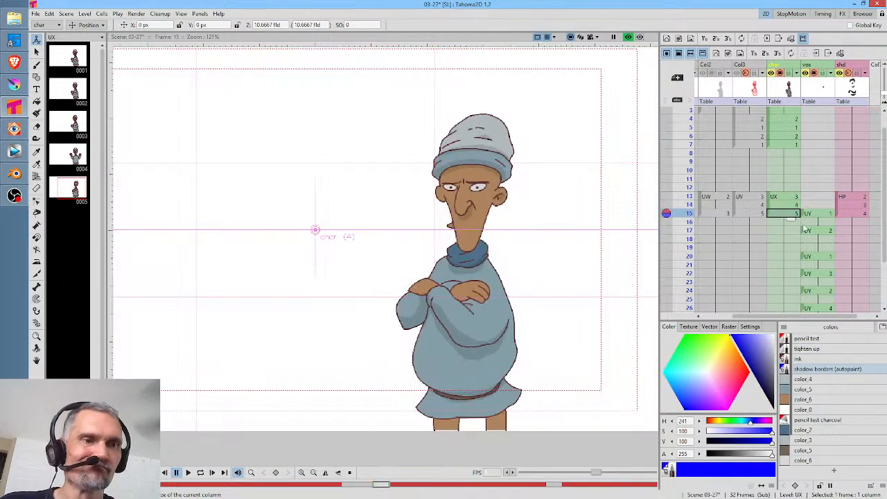
left_click(816, 233)
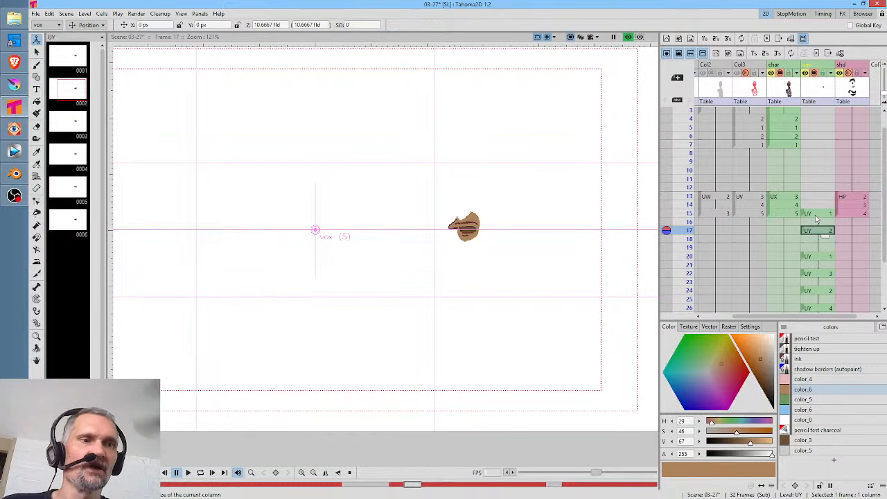
left_click(815, 215)
left_click(789, 214)
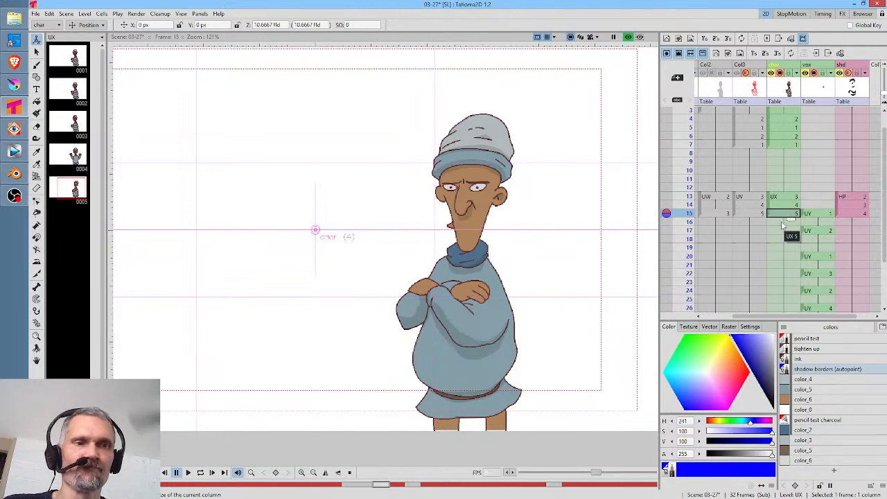
left_click(783, 222)
right_click(784, 223)
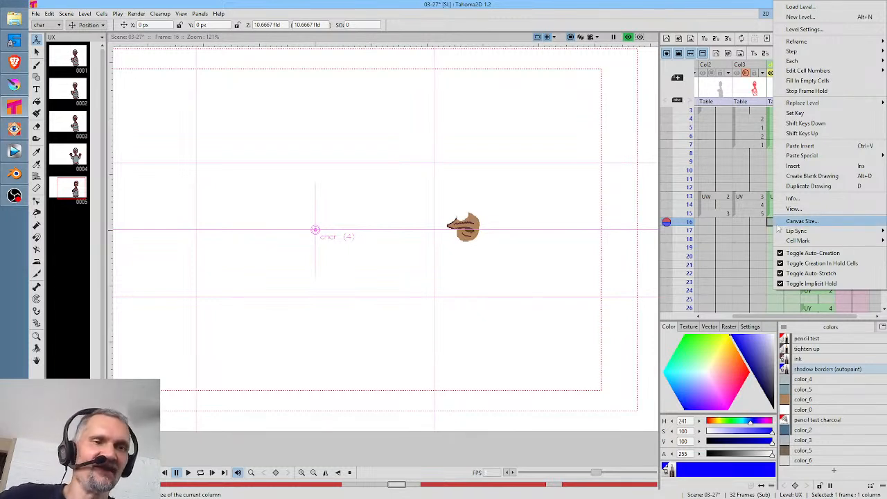
left_click(772, 228)
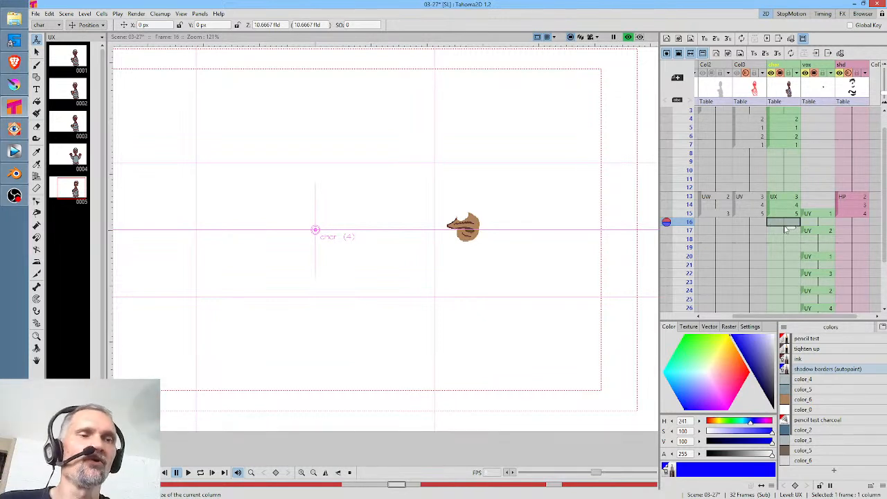
Step through the char column's held frames from 15 to 19 with the rendered preview on
left_click(791, 215)
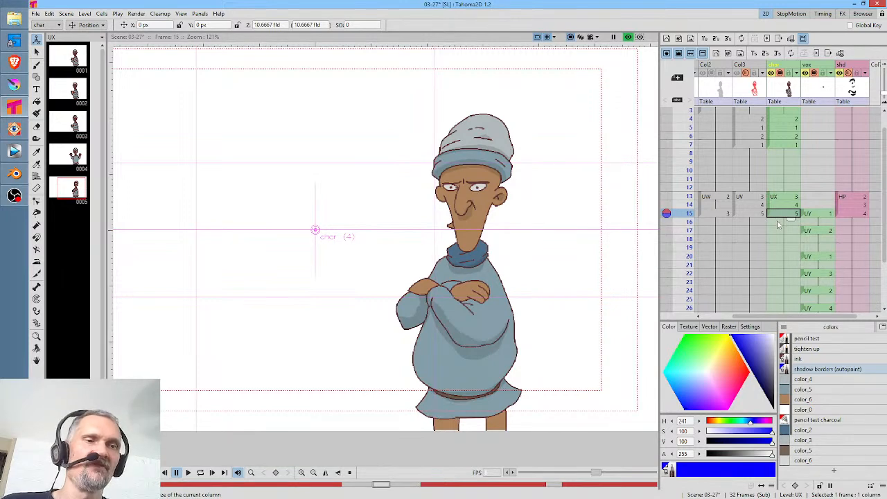
key("Down")
key("Down")
key("Down")
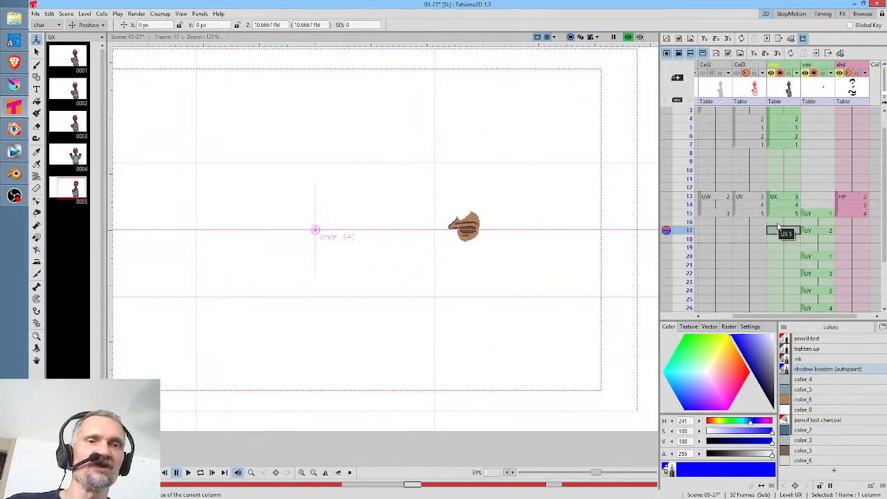
key("Down")
key("Down")
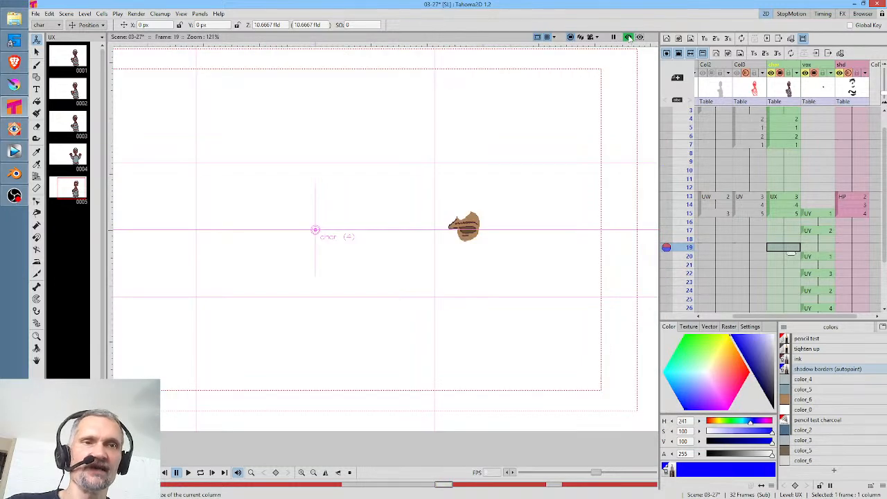
Turn off the rendered preview and step through the char column's held frames up to frame 26
key("Down")
key("Down")
key("Down")
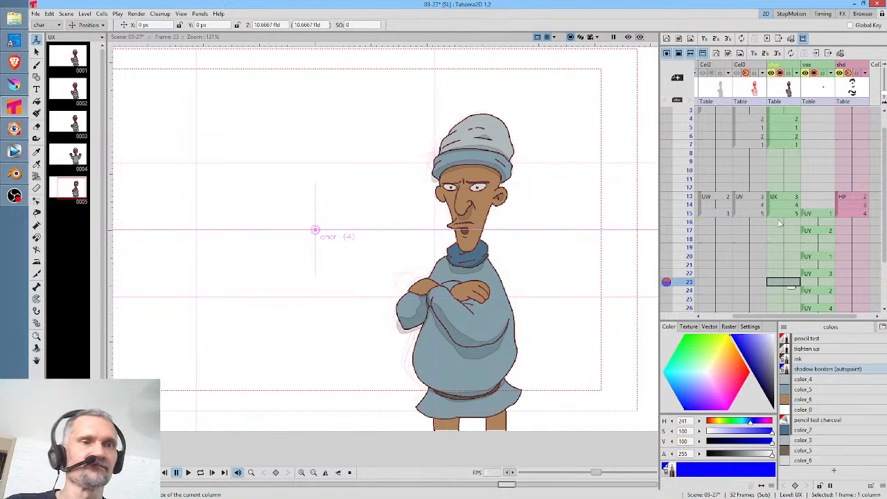
key("Down")
key("Down")
key("Down")
key("Down")
key("Up")
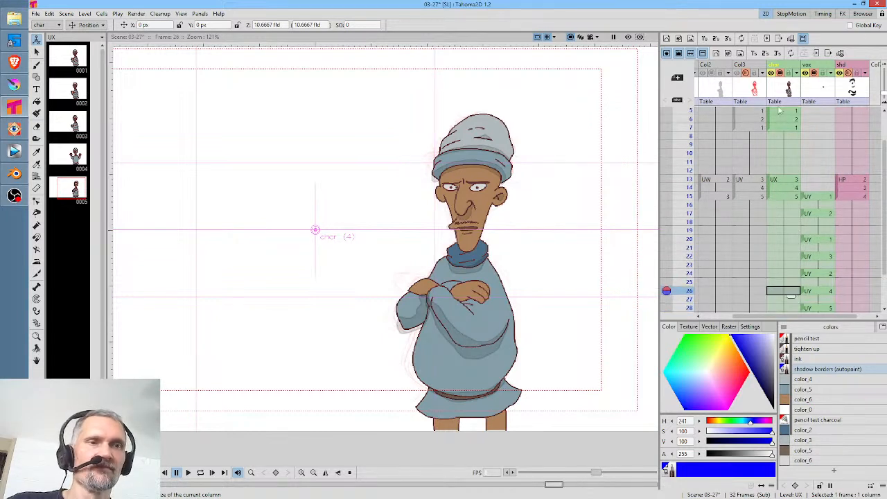
Turn off implicit hold and check the character at frames 13 to 17
left_click(802, 39)
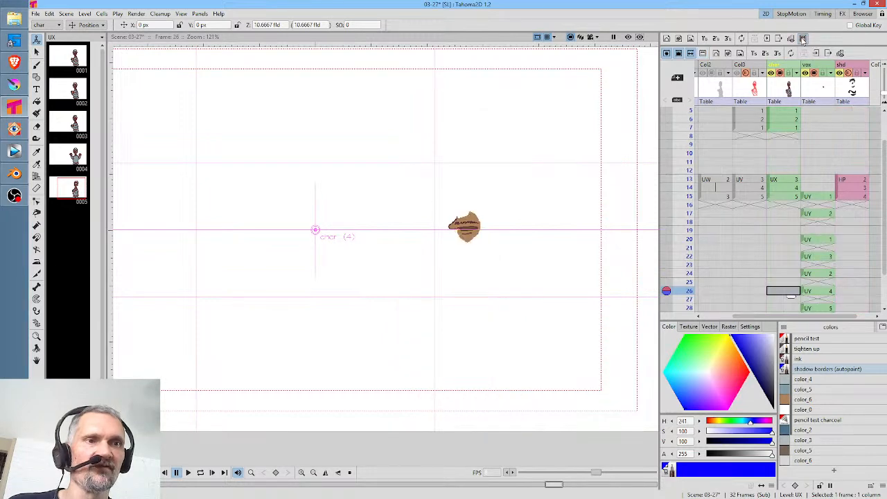
left_click(689, 181)
left_click(689, 205)
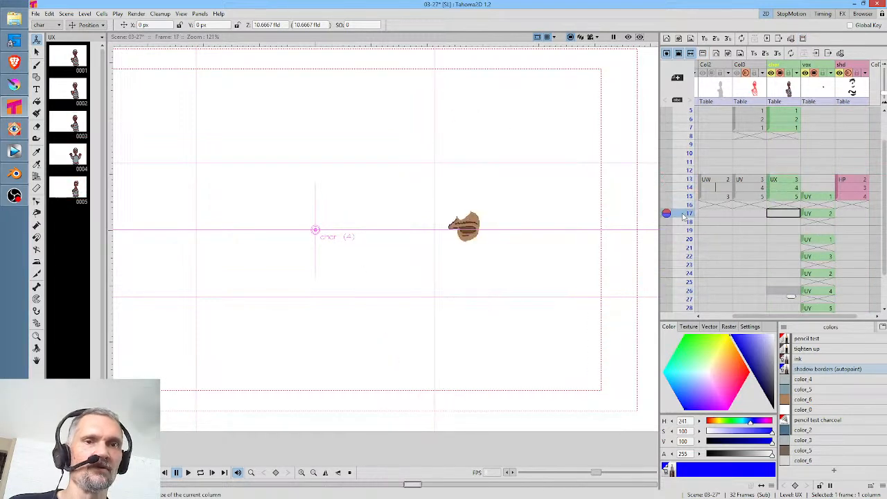
left_click(689, 188)
left_click(690, 198)
left_click(689, 206)
left_click(689, 214)
left_click(689, 205)
Select the char drawing at frame 15 and turn implicit hold back on
left_click(786, 198)
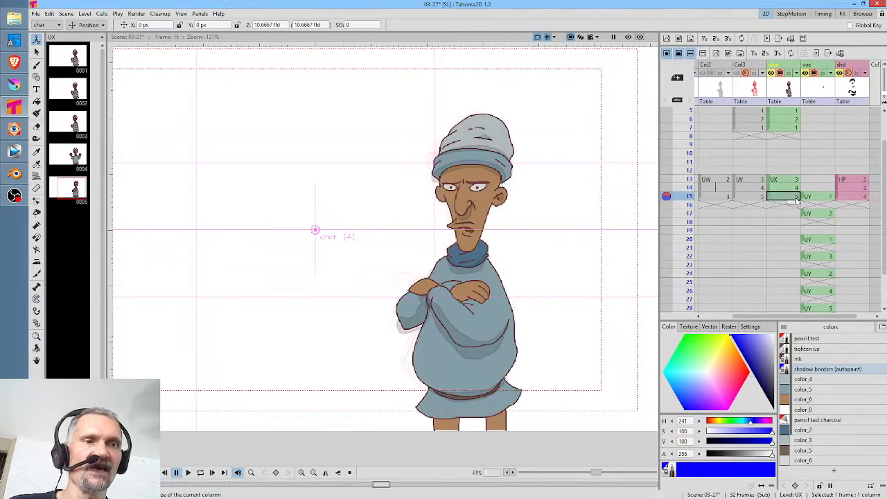
left_click_drag(787, 201, 789, 171)
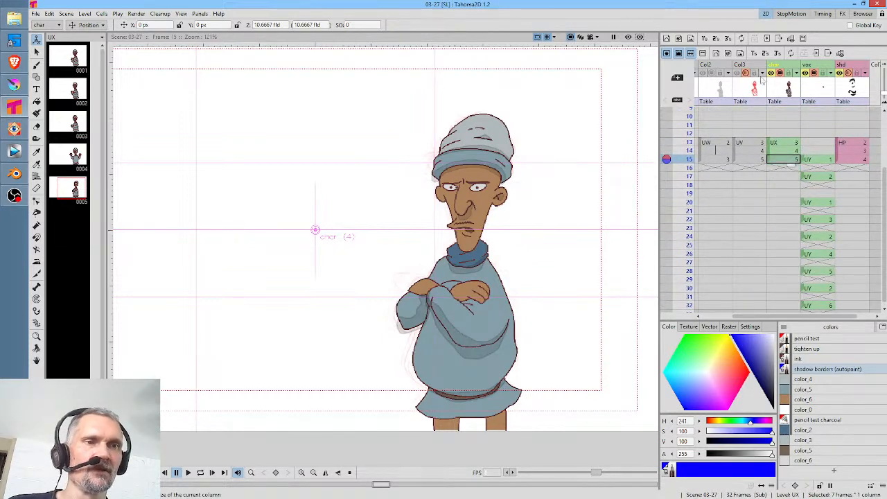
left_click(803, 38)
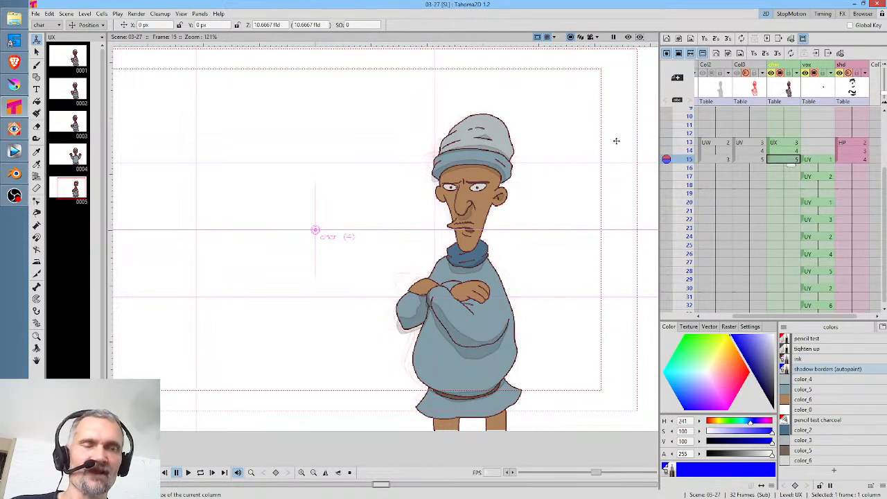
Check the char column's held frames 17 and 18, turning the rendered preview back on, and reopen the FX schematic
left_click(785, 177)
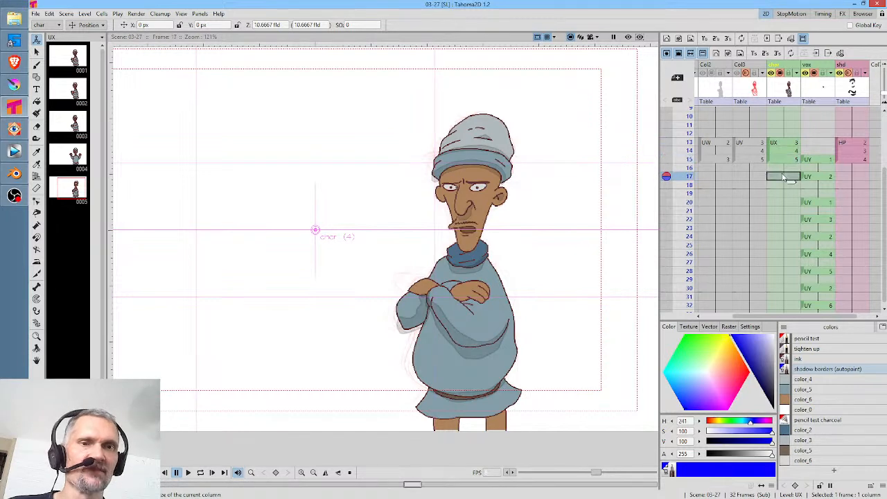
left_click(785, 185)
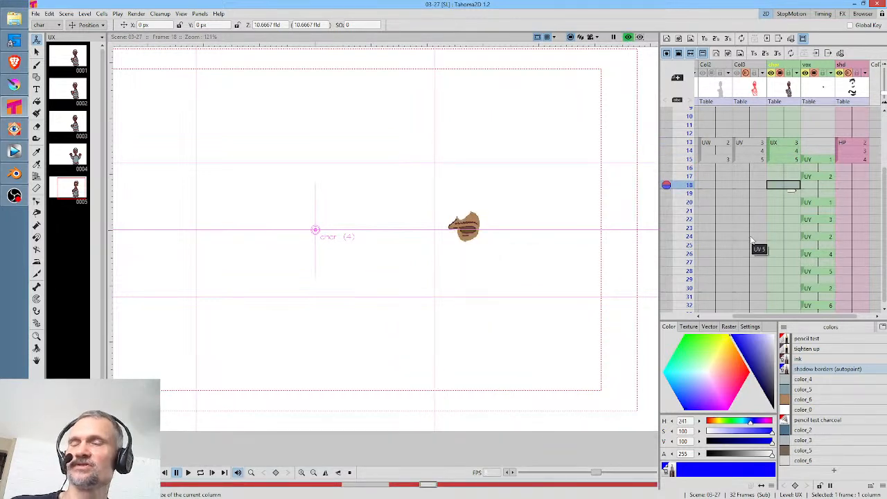
key("F9")
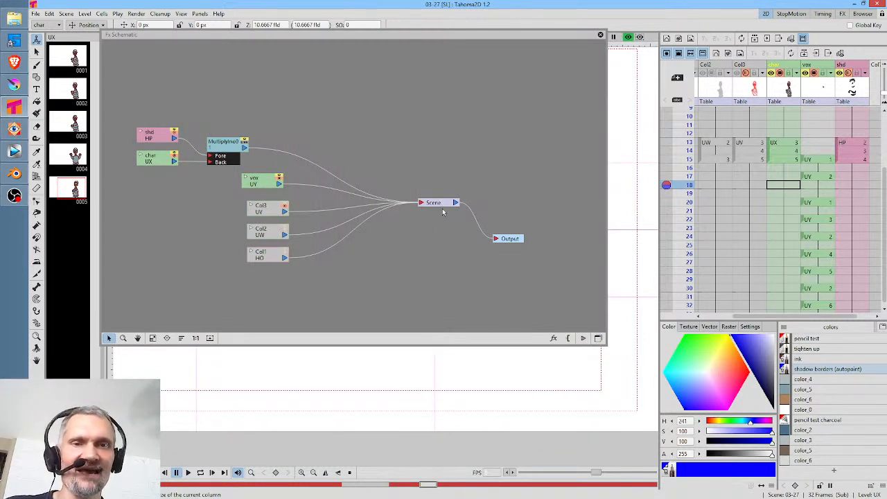
Rearrange the vox, char and shd nodes in front of the Multiply effect's inputs in the FX schematic
left_click_drag(267, 184, 338, 127)
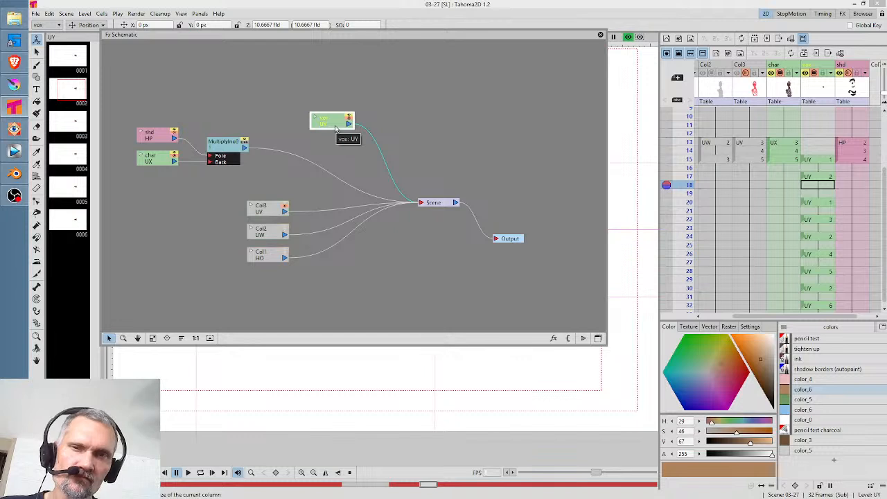
left_click_drag(319, 159, 192, 149)
left_click_drag(274, 147, 229, 175)
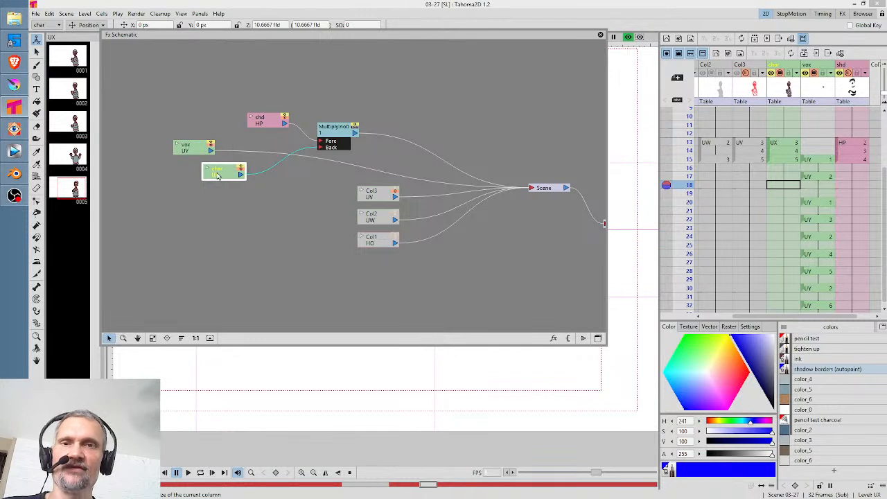
left_click(263, 119)
left_click_drag(264, 119, 262, 101)
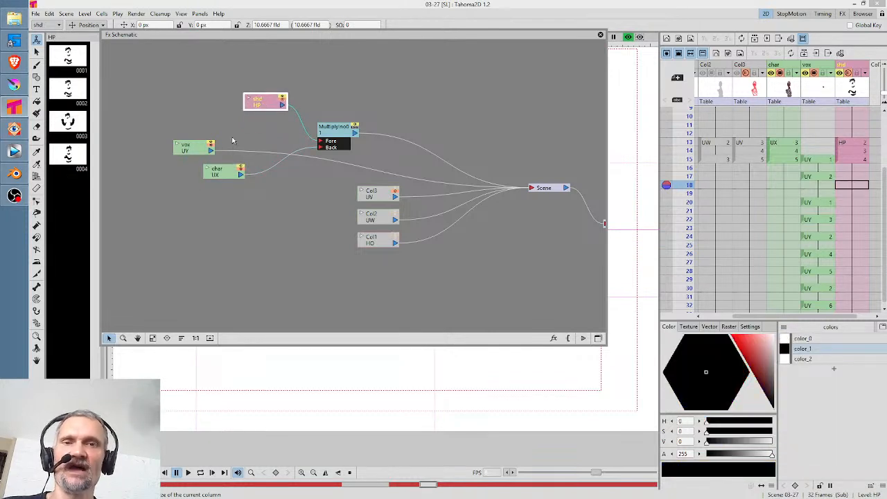
left_click_drag(217, 172, 188, 184)
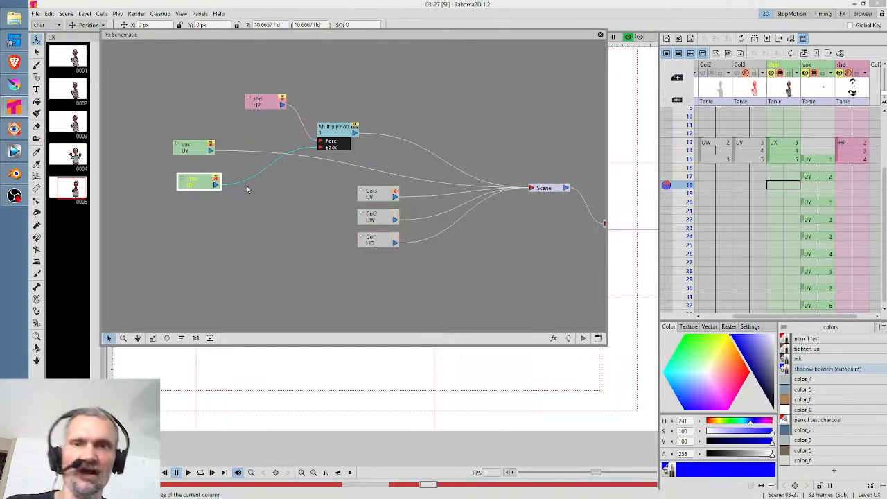
left_click_drag(207, 184, 213, 189)
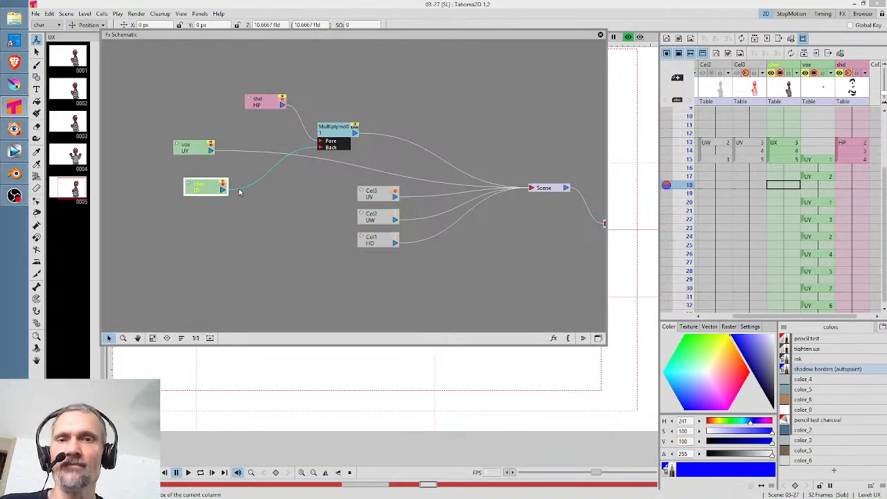
Insert an Over Ino effect on the link between char and Multiply and position its node between them
right_click(240, 192)
mouse_move(263, 195)
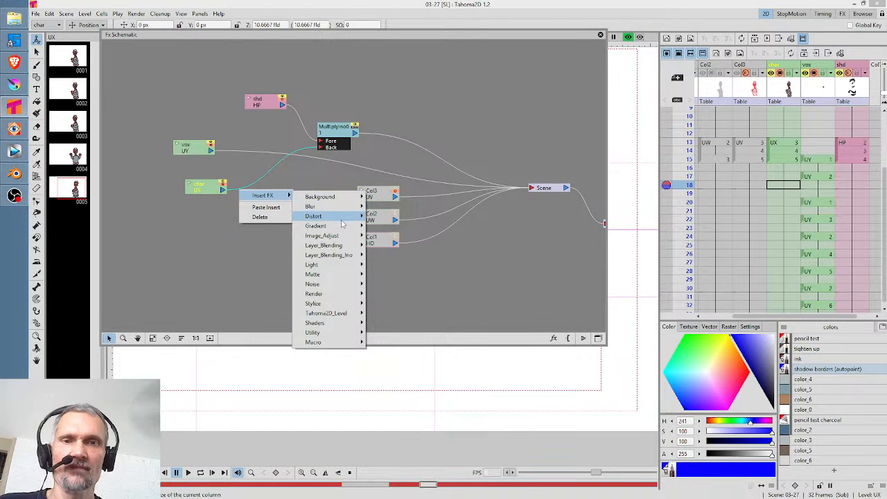
mouse_move(345, 248)
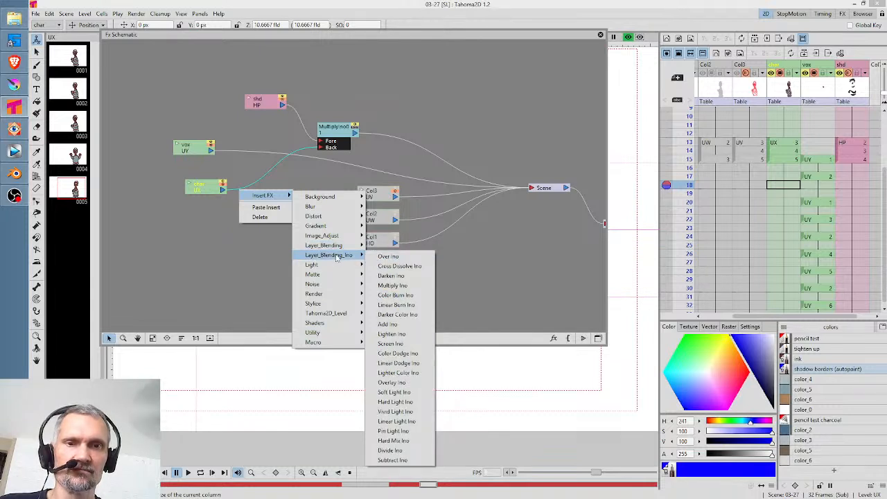
left_click(415, 257)
left_click_drag(278, 188, 279, 176)
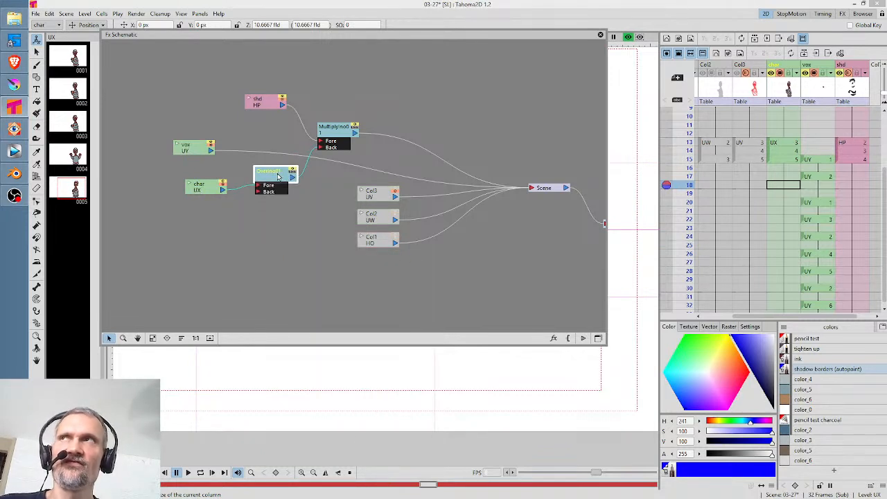
Wire vox to the Over effect's Fore and char to its Back, and delete vox's direct link to Scene
left_click_drag(214, 152, 258, 187)
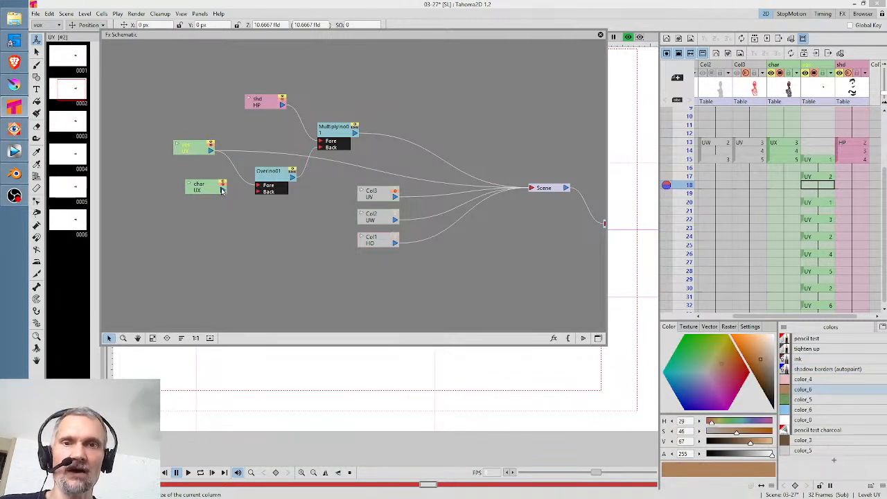
left_click(226, 191)
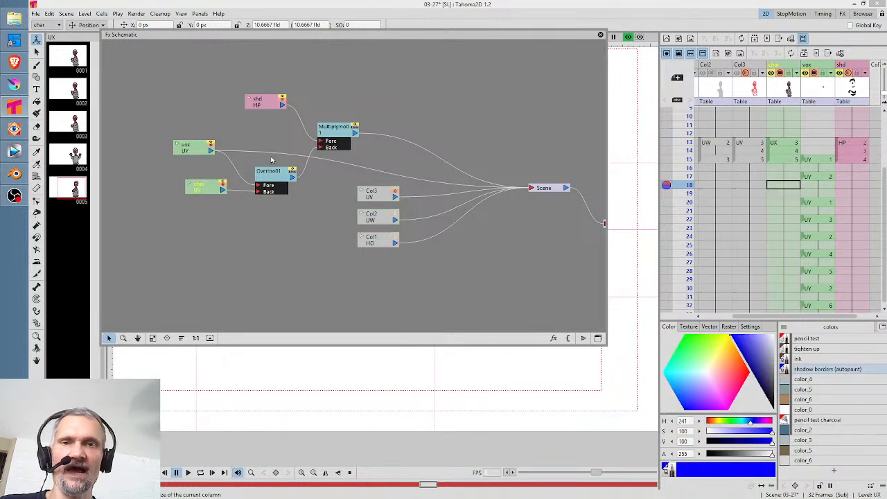
key("Delete")
left_click_drag(271, 187, 264, 166)
left_click_drag(563, 41, 602, 169)
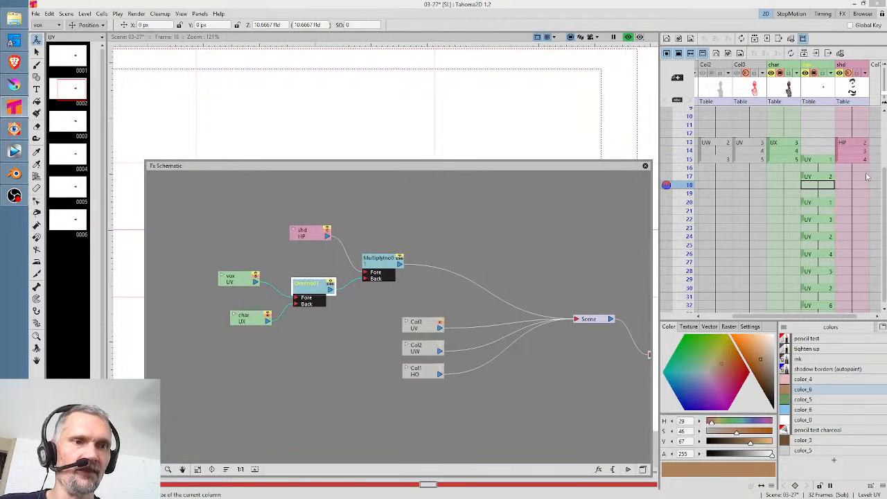
Check the rendered preview at the vox drawing on frame 17, toggling it off and on and closing the FX schematic
left_click(823, 178)
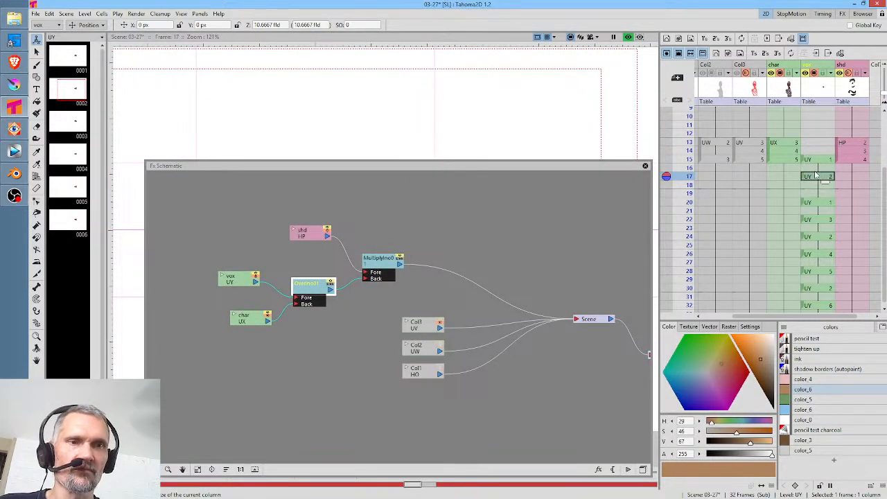
left_click(629, 38)
left_click(629, 38)
left_click(645, 166)
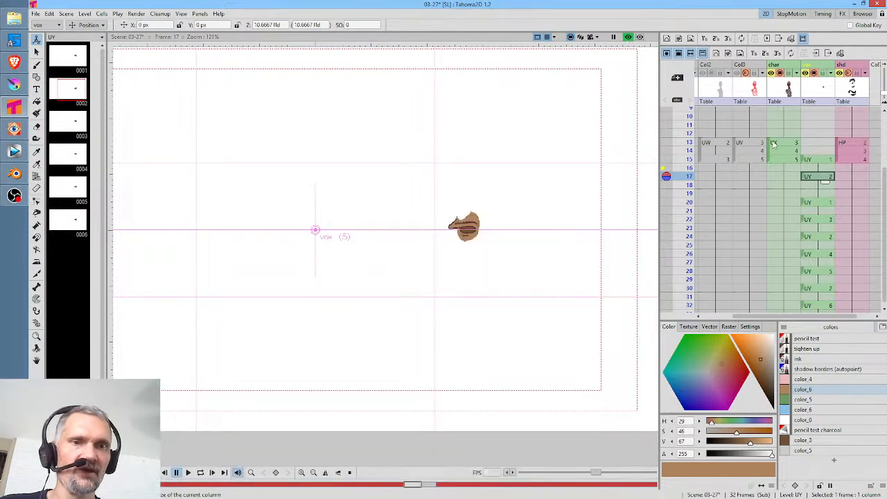
Step through the char column from frame 11 to frame 17 to compare drawn and implicitly held frames
left_click(780, 127)
left_click(781, 143)
left_click(780, 159)
left_click(779, 168)
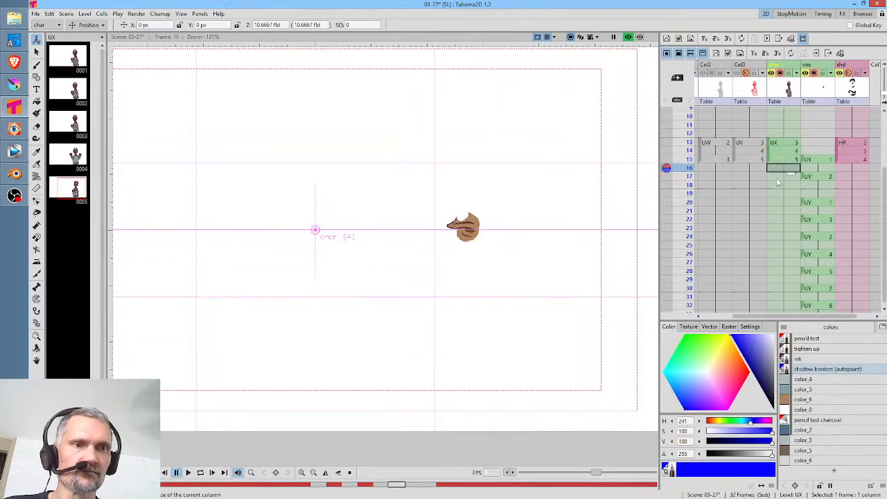
left_click(780, 178)
left_click(789, 161)
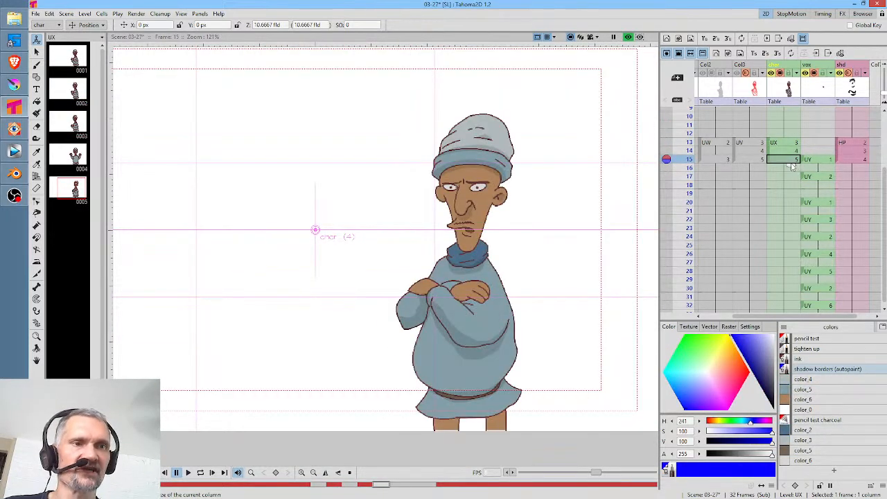
Extend the char drawing at frame 15 through frame 52 and check frame 22 in the preview
left_click_drag(793, 167, 785, 188)
mouse_move(785, 234)
left_mouse_down()
mouse_move(783, 291)
mouse_move(768, 328)
mouse_move(792, 203)
mouse_move(788, 221)
left_mouse_up()
scroll(790, 243, "up", 10)
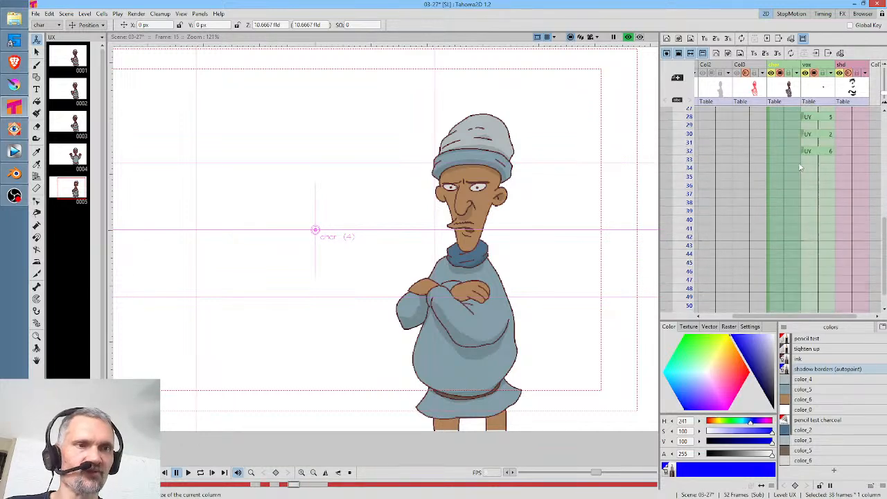
left_click(788, 293)
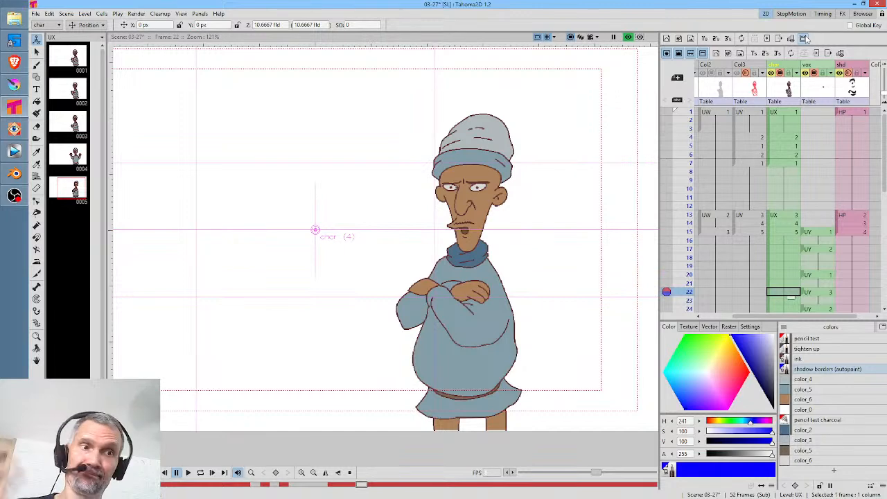
Compare the rendered preview at frames 15 and 16 in the vox and char columns
left_click(825, 241)
left_click(823, 233)
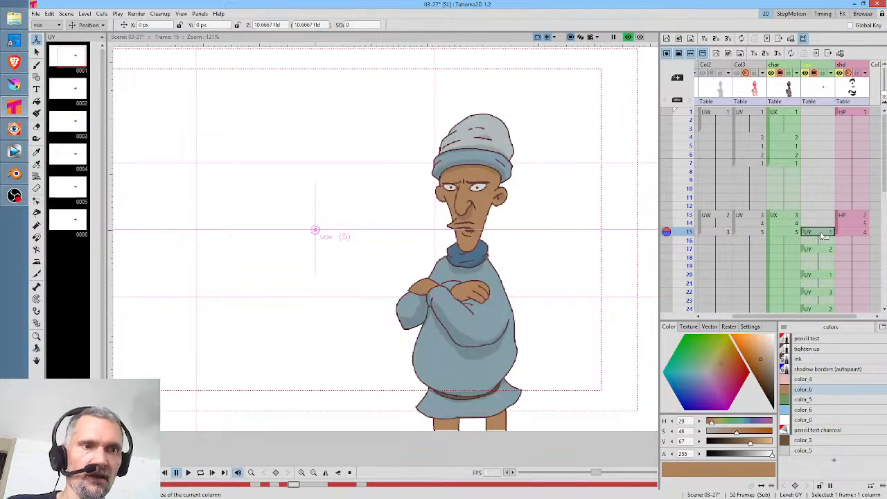
left_click(780, 236)
left_click(790, 242)
left_click(787, 247)
left_click(786, 243)
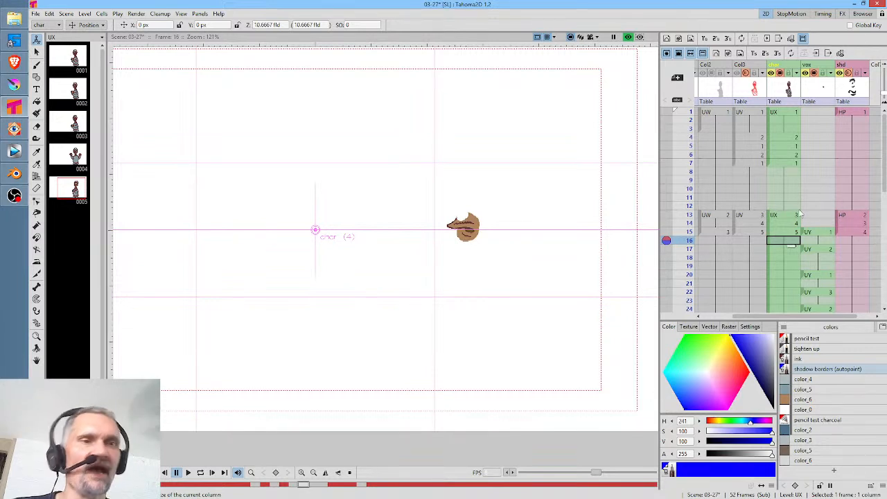
Delete the char column's cells from frame 16 to frame 52 and return to frame 15
scroll(797, 241, "down", 5)
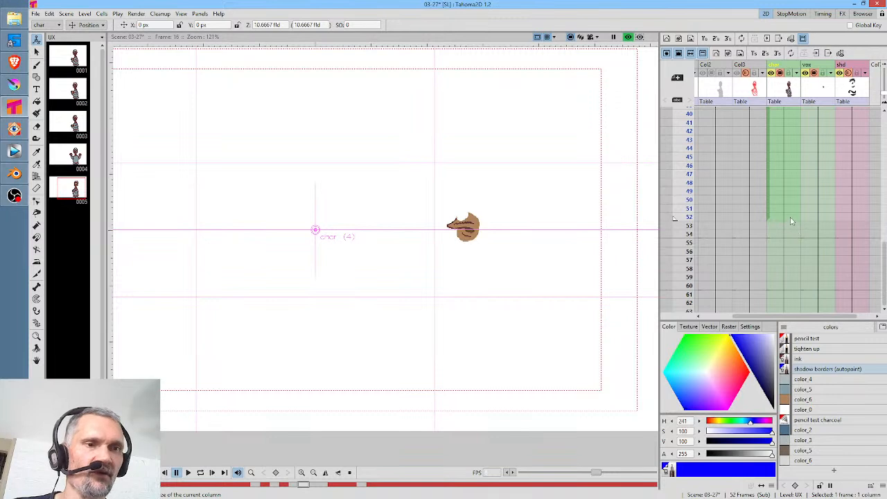
left_click(792, 221, "shift")
key("Delete")
scroll(804, 219, "up", 5)
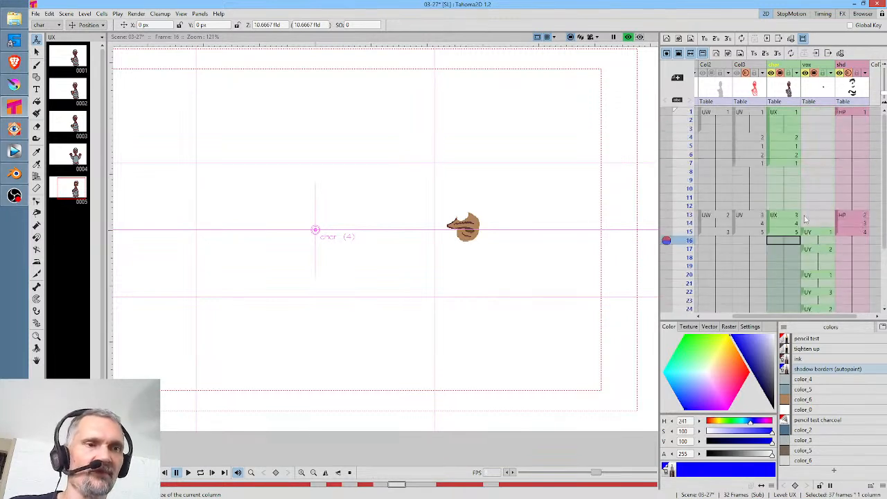
left_click(796, 232)
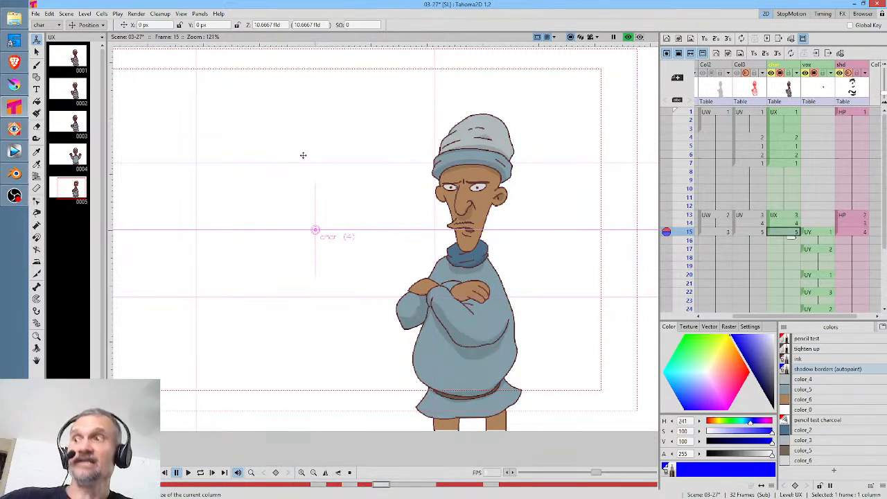
Reopen the FX schematic and tidy the Over, vox, char and shd nodes into a compact layout
key("s")
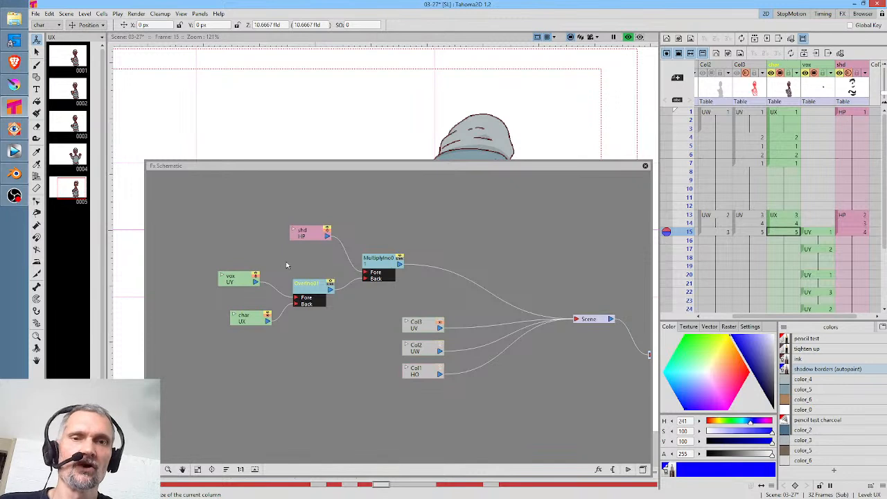
left_click_drag(305, 286, 306, 272)
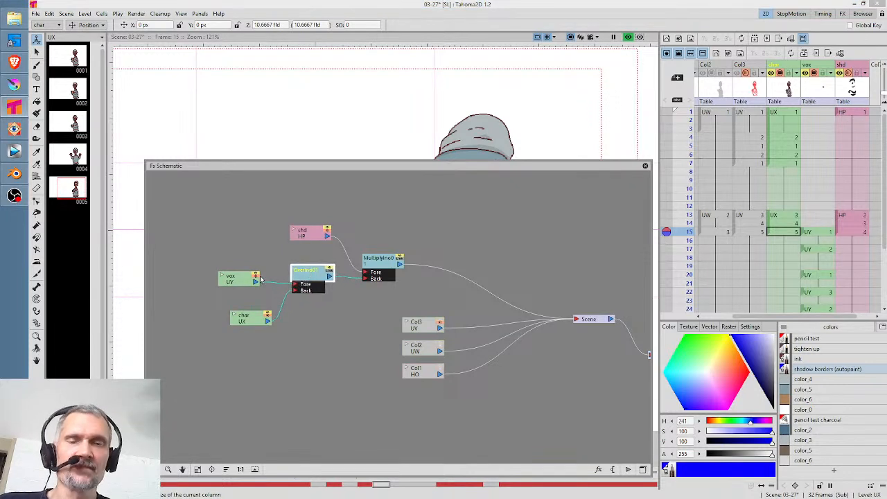
left_click_drag(239, 279, 230, 282)
left_click_drag(259, 317, 252, 313)
left_click_drag(244, 312, 243, 308)
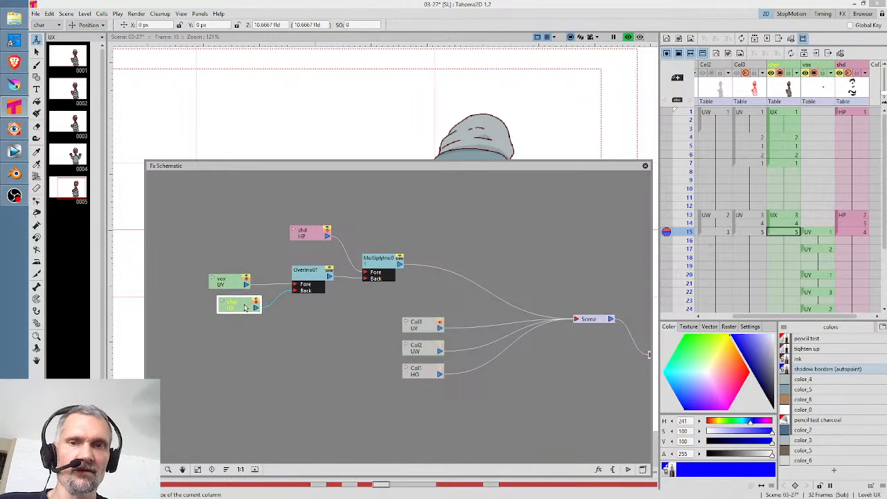
left_click_drag(310, 276, 304, 280)
left_click(311, 235)
left_click_drag(311, 235, 314, 227)
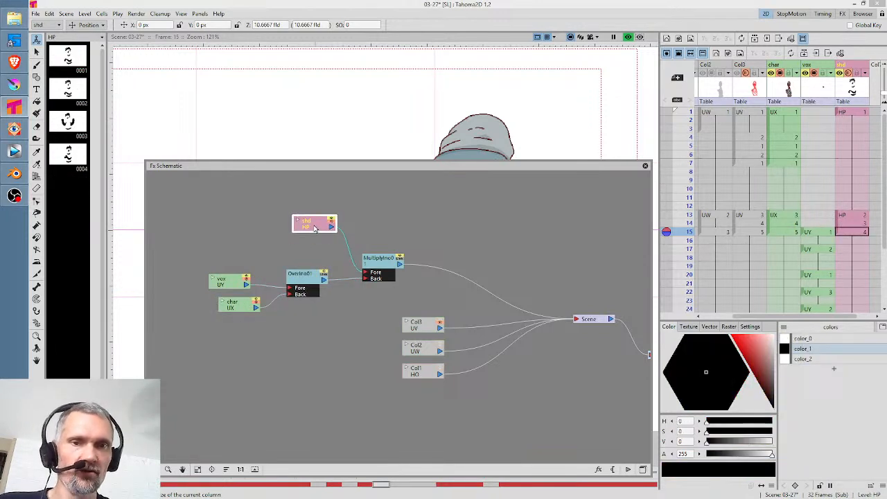
Link the Over effect's output directly to Scene, reposition the Multiply and Over nodes, and uncover the character in the viewer
left_click(325, 281)
left_click(381, 266)
left_click_drag(381, 265, 383, 250)
left_click_drag(525, 168, 482, 278)
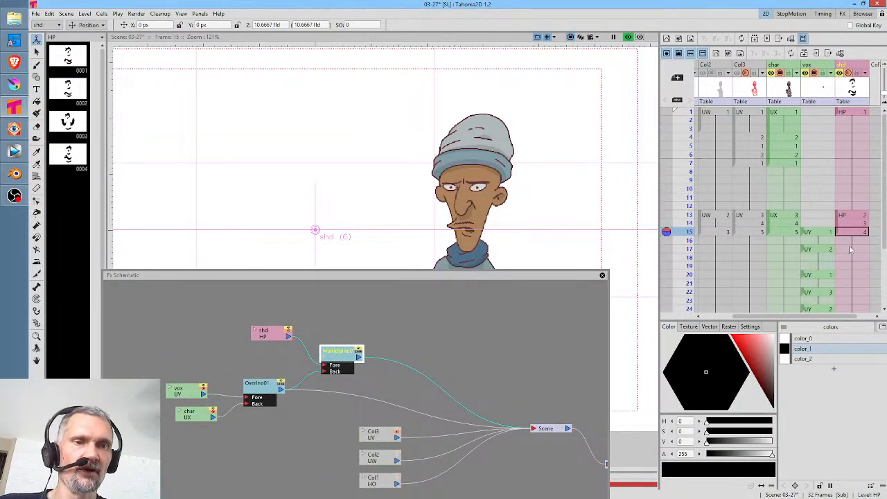
left_click_drag(256, 393, 253, 395)
Check the preview at held frames 16, 18 and 19 with Over linked directly to Scene
left_click(715, 244)
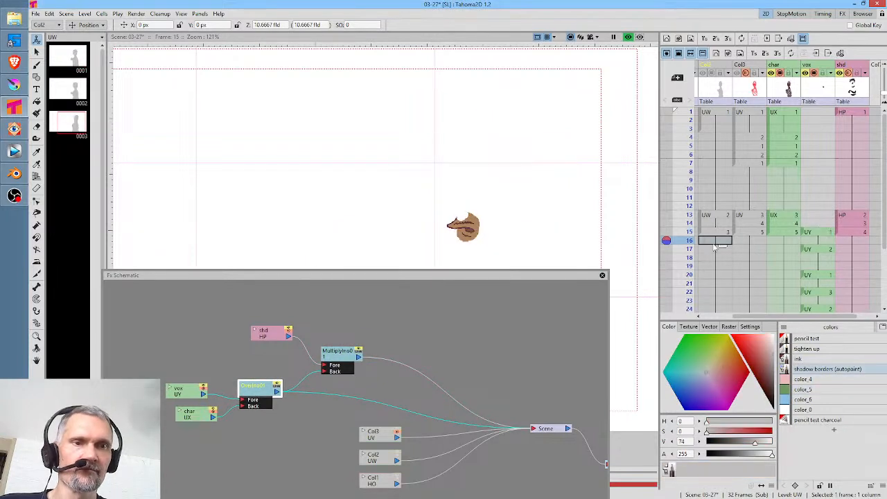
left_click(715, 261)
left_click(720, 269)
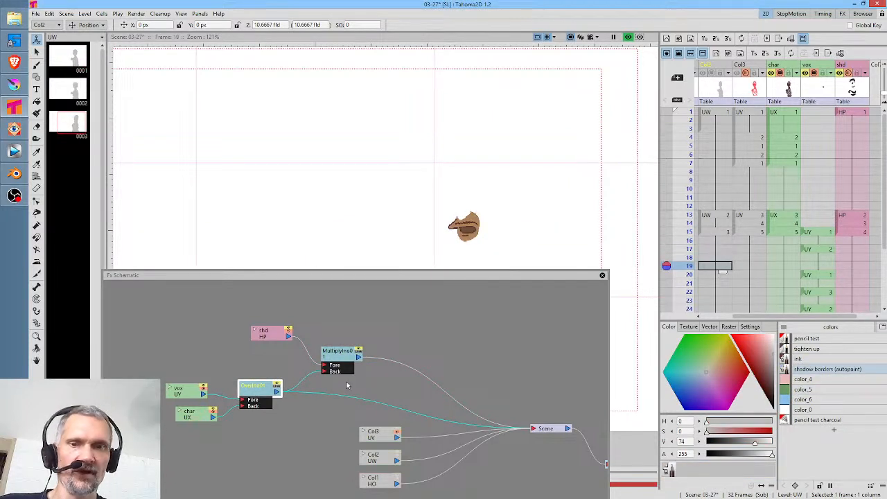
Delete the link between the Over and Multiply effects and check the char column at frames 15 and 16
left_click(307, 382)
key("Delete")
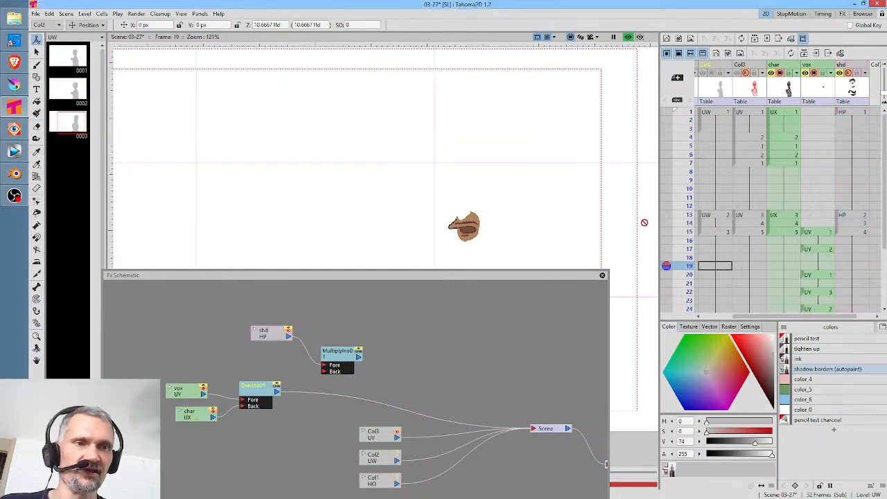
left_click(793, 234)
left_click(791, 241)
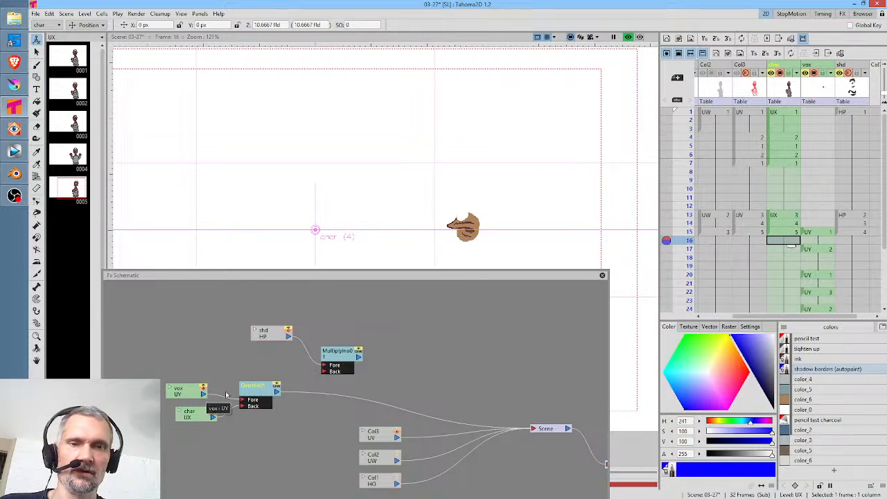
Switch from the FX schematic to the stage schematic and move the Table node away from the column nodes
left_click(526, 344)
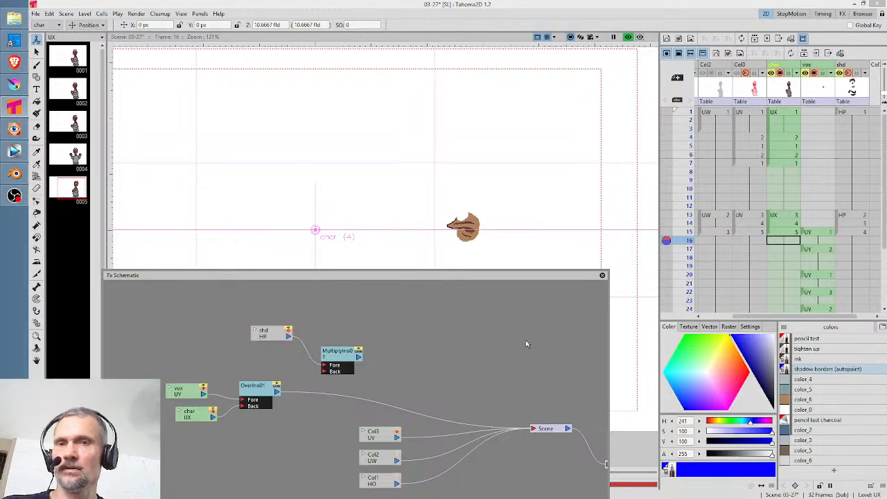
left_click_drag(440, 276, 474, 159)
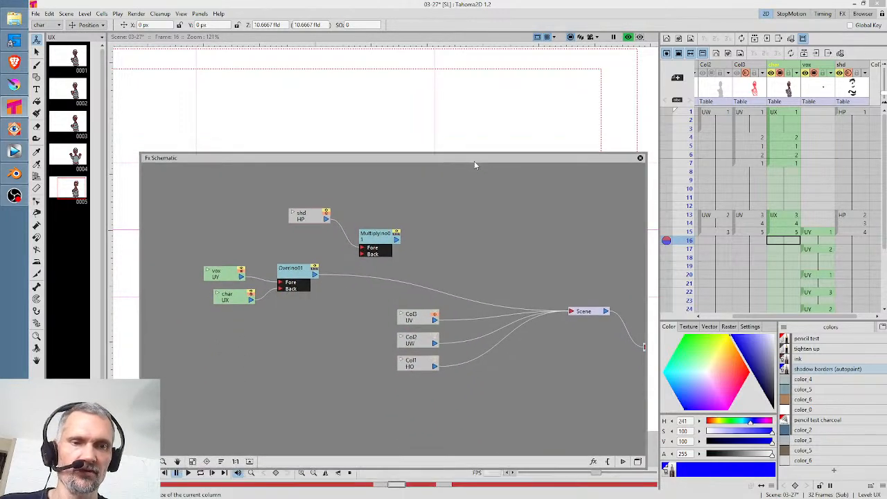
left_click(638, 461)
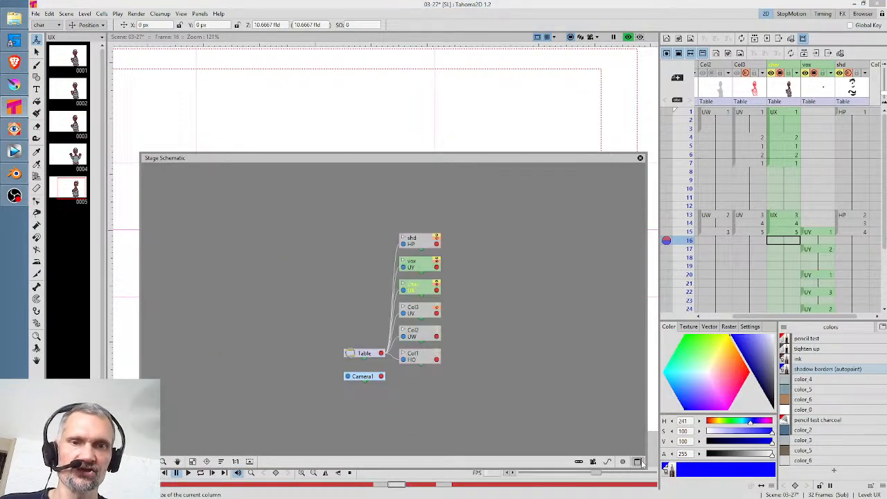
left_click_drag(370, 354, 276, 317)
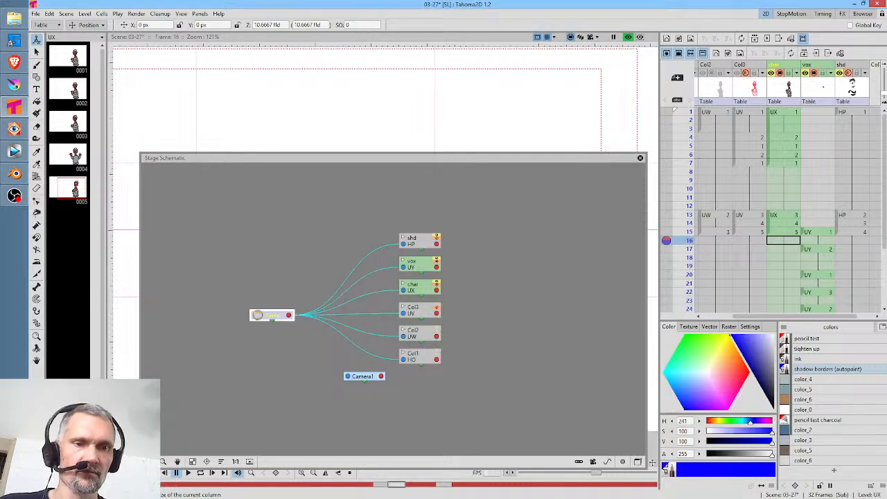
Switch back to the FX schematic and reposition its window so the character area of the viewer is uncovered
left_click(638, 462)
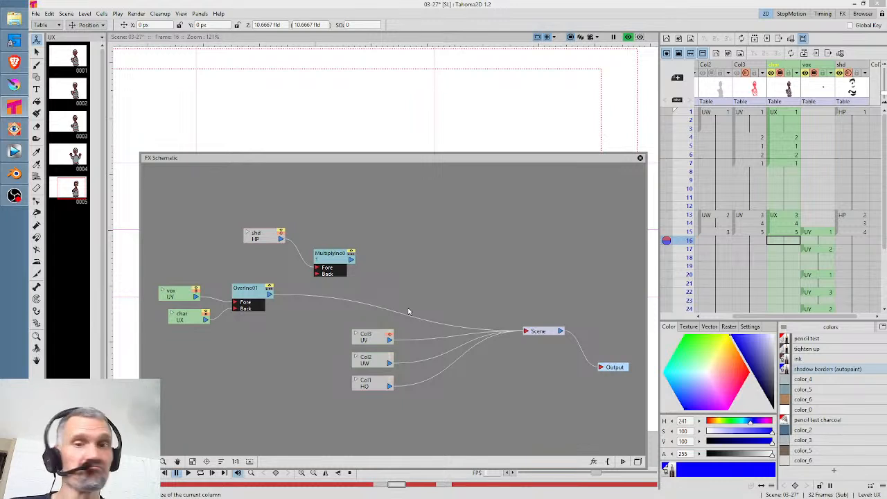
left_click_drag(328, 258, 330, 251)
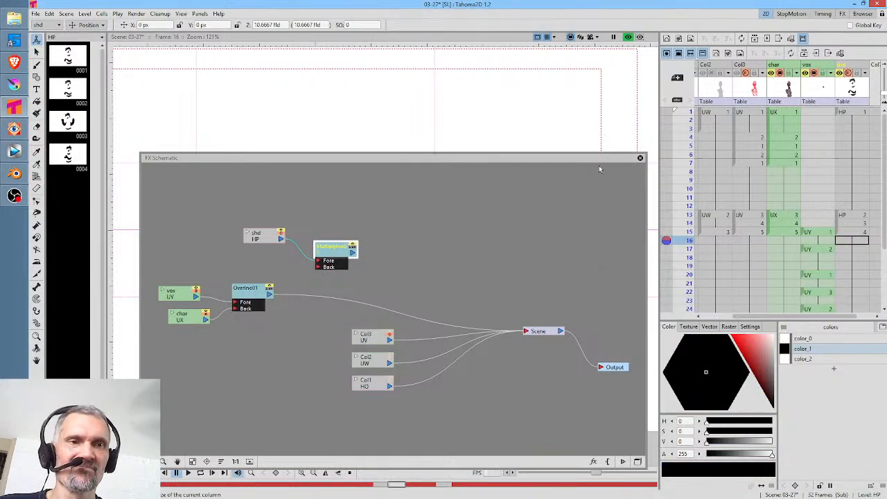
left_click_drag(583, 156, 762, 182)
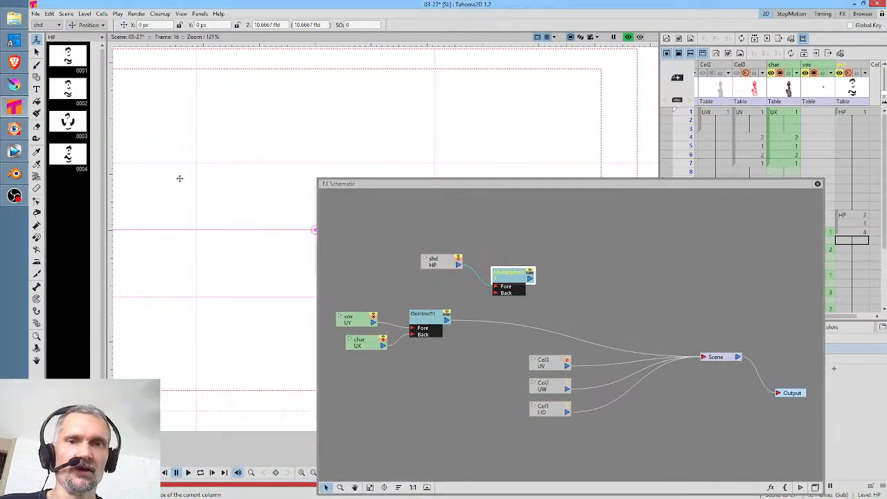
mouse_move(218, 244)
left_mouse_down()
mouse_move(188, 166)
mouse_move(118, 123)
mouse_move(8, 148)
left_mouse_up()
mouse_move(275, 175)
left_mouse_down()
mouse_move(244, 161)
mouse_move(235, 169)
left_mouse_up()
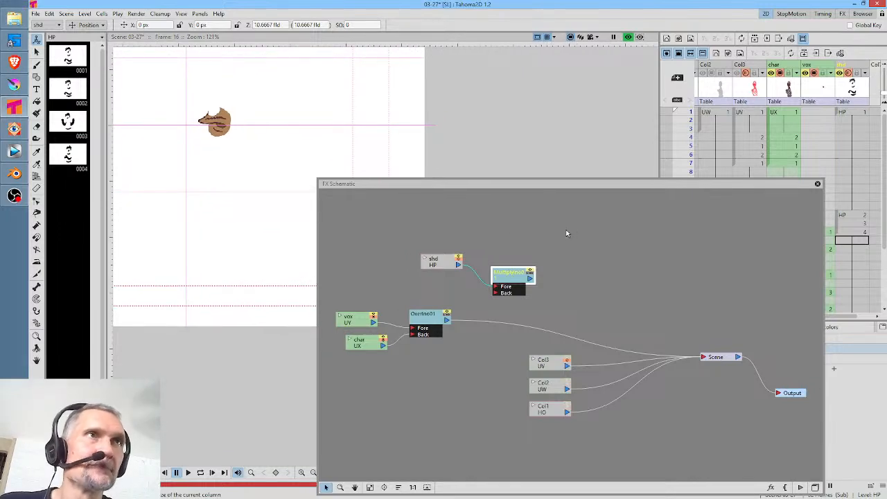
left_click_drag(574, 185, 502, 152)
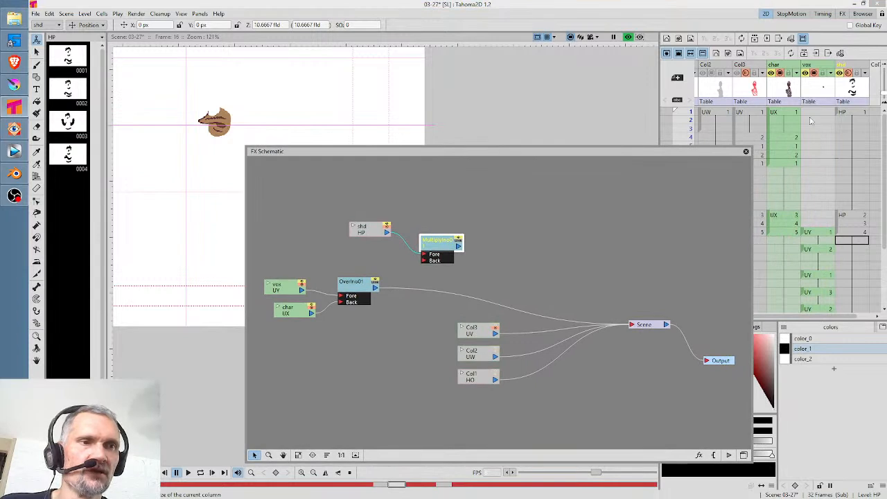
Set the shd column's opacity to 100 %, turn off the preview, and shift the Over node closer to Multiply
left_click(858, 73)
left_click(859, 74)
left_click(865, 73)
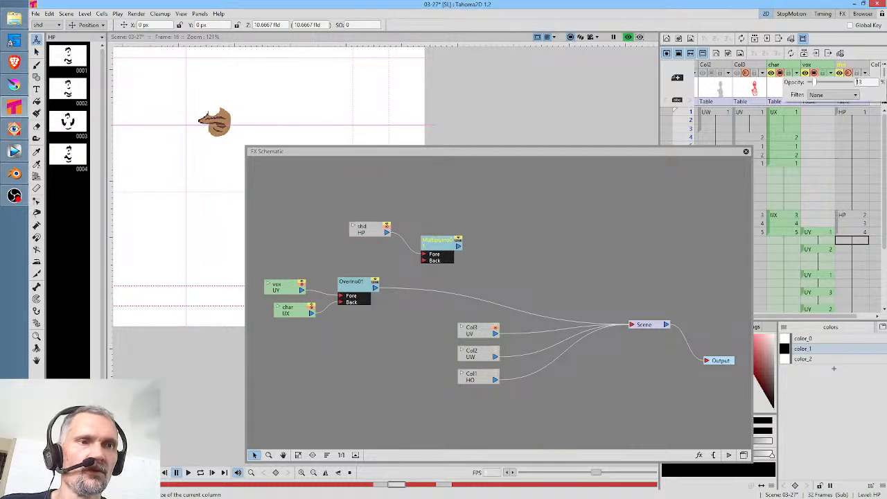
left_click_drag(809, 84, 866, 93)
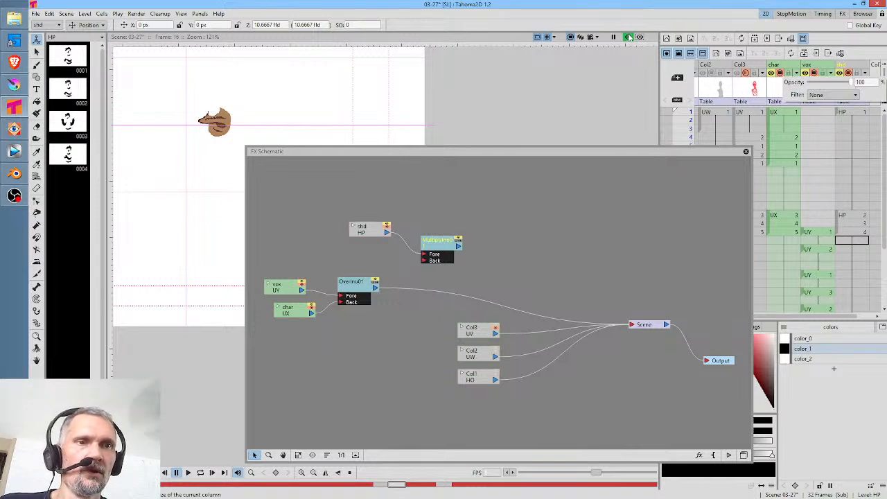
left_click(629, 37)
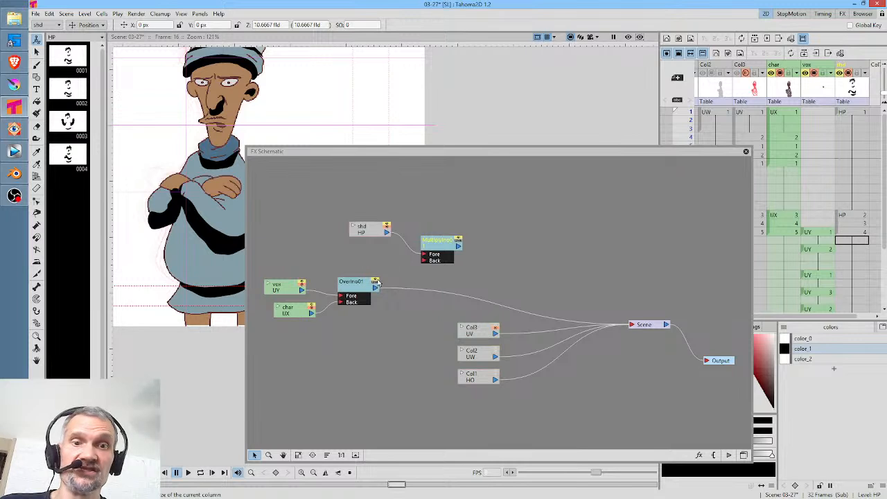
left_click_drag(352, 295, 380, 289)
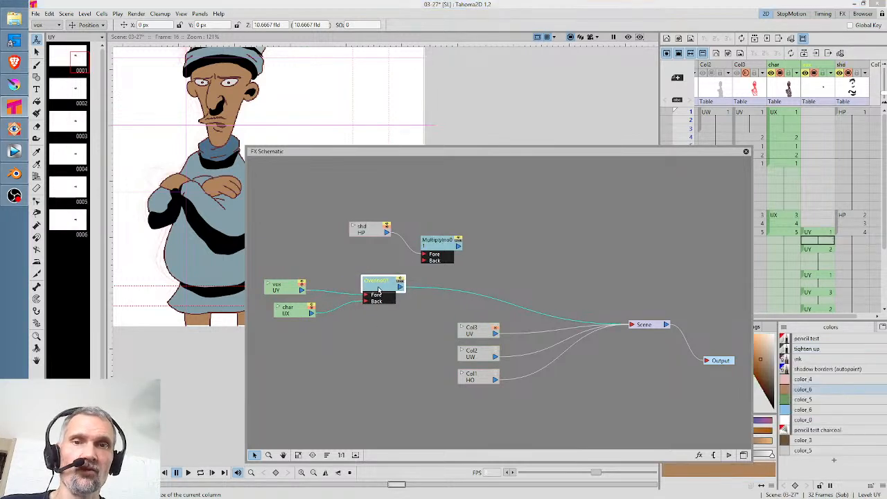
Turn the preview back on at frame 18 of the char column and save everything
left_click(790, 256)
left_click(629, 37)
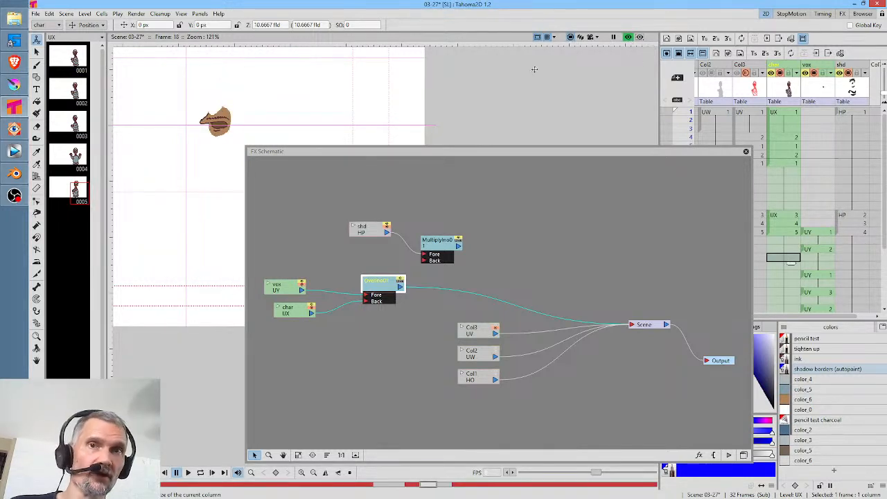
left_click(35, 13)
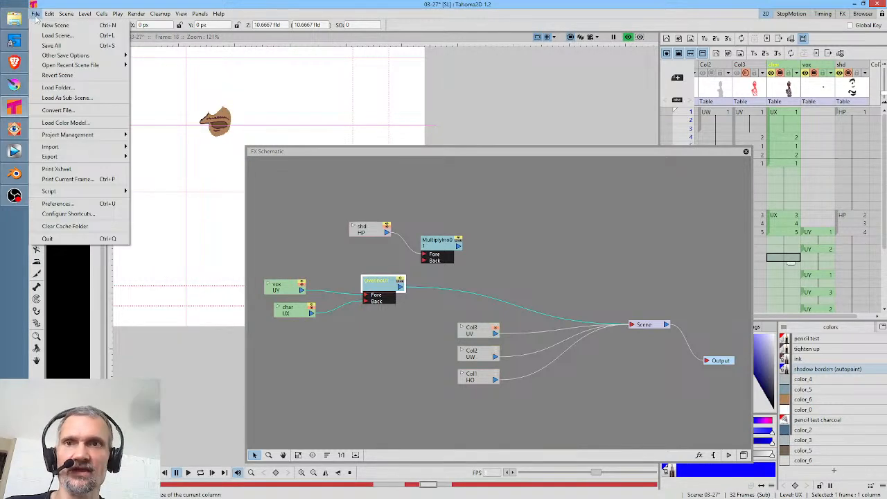
left_click(61, 46)
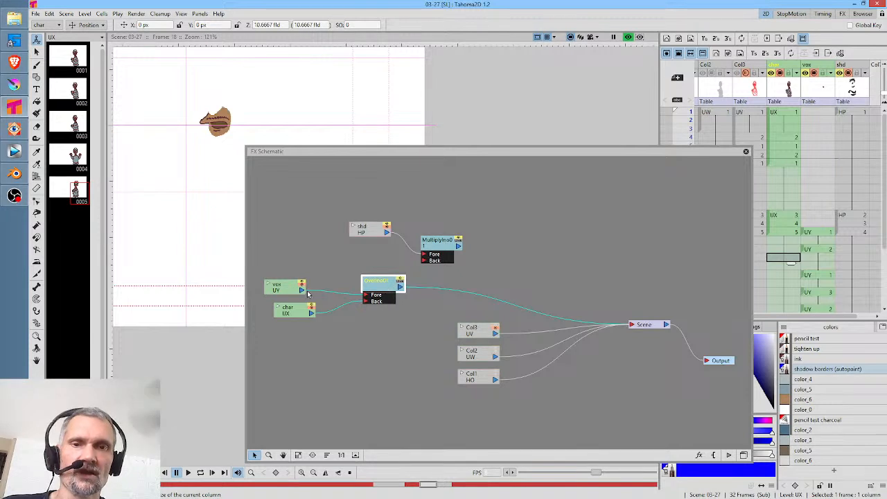
Link the vox and char nodes directly to Scene and delete their links to the Over effect
left_click_drag(385, 283, 373, 251)
left_click_drag(302, 290, 631, 324)
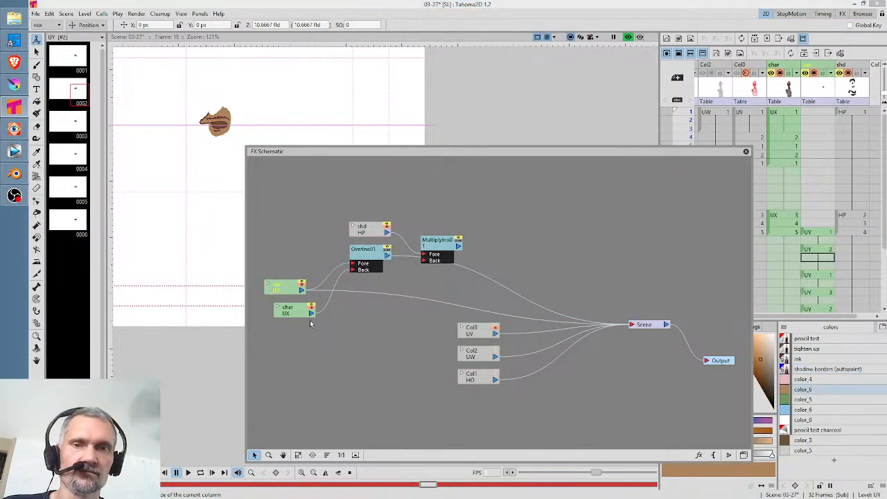
left_click_drag(312, 312, 631, 324)
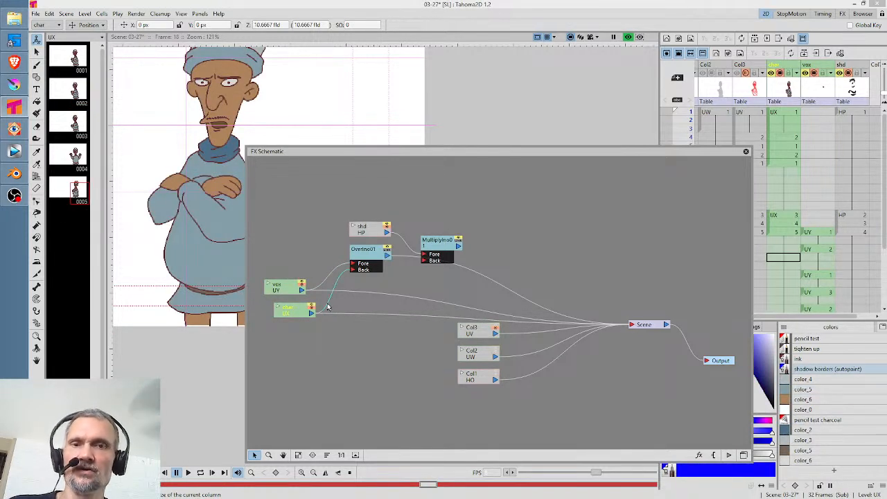
key("Delete")
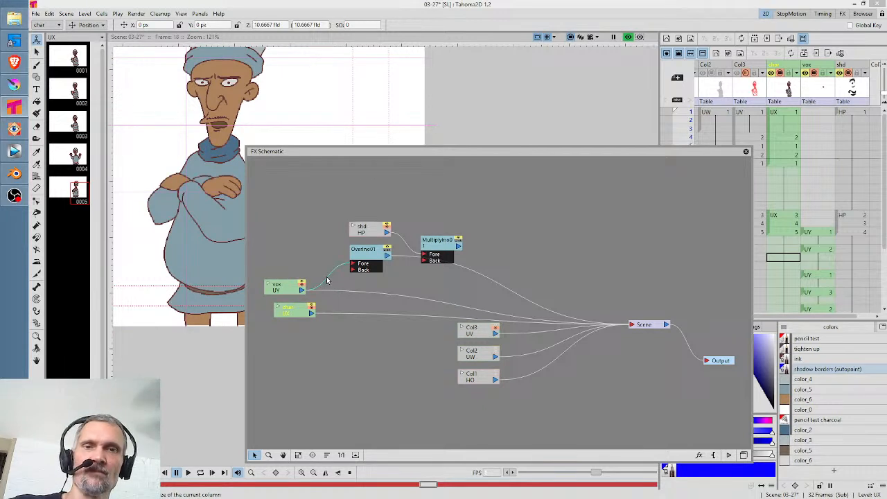
key("Delete")
Spread out the vox, char, shd, Over and Multiply nodes so their links can be told apart
left_click_drag(287, 285, 341, 285)
left_click_drag(305, 315, 350, 312)
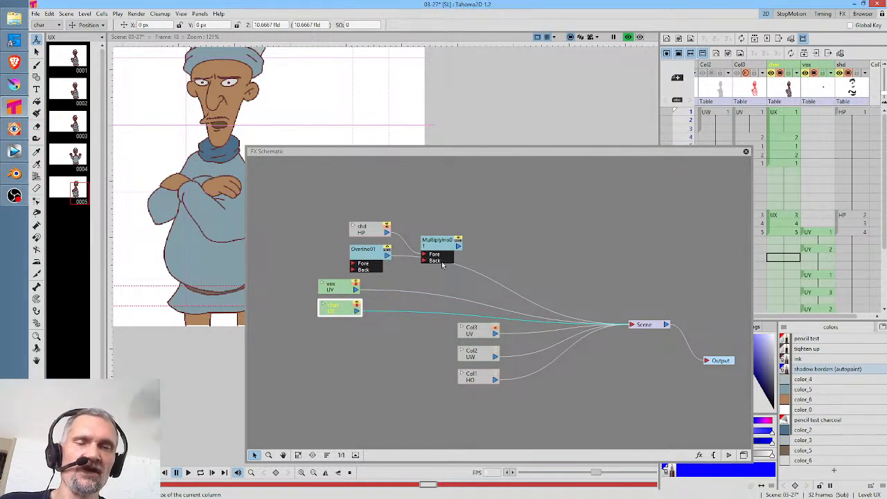
left_click_drag(372, 230, 350, 209)
left_click_drag(378, 256, 368, 241)
left_click_drag(447, 244, 512, 202)
left_click_drag(364, 242, 383, 241)
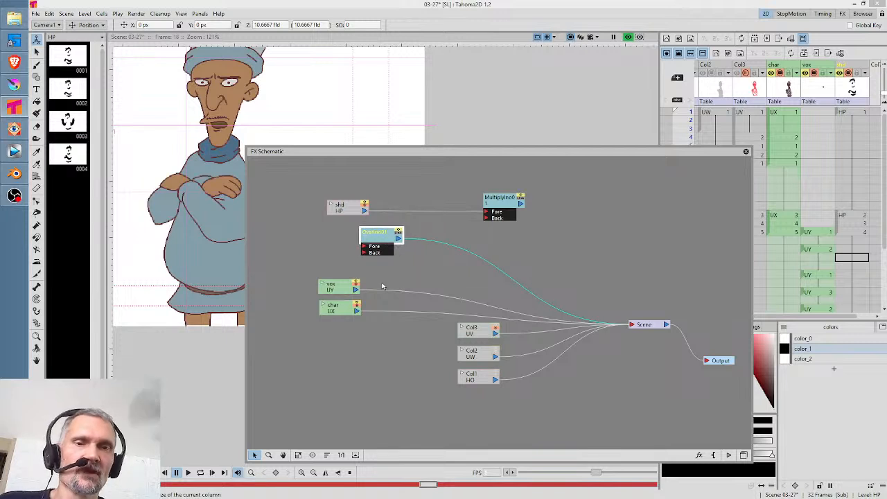
Move the Over node beside the columns and link vox to its Fore port and char to its Back port
left_click_drag(378, 241, 386, 273)
left_click(357, 293)
left_click_drag(357, 311, 387, 280)
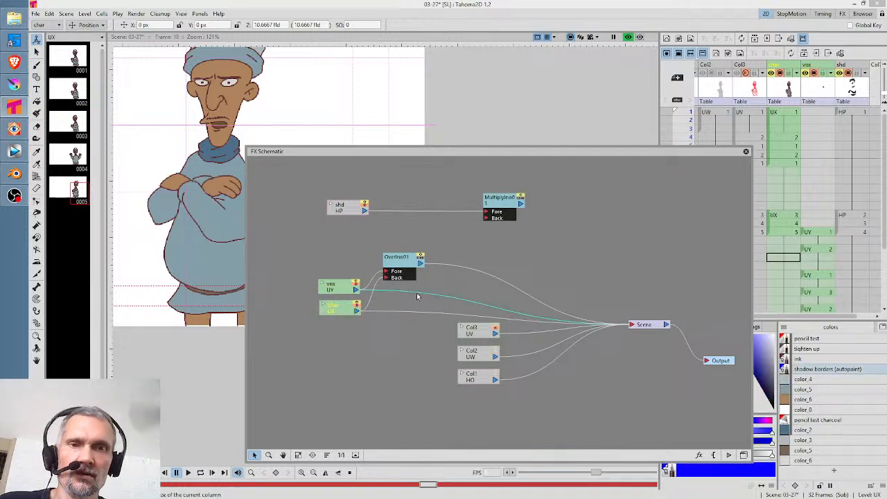
Delete the direct links from vox and char to Scene, leaving both routed only through the Over effect
key("Delete")
left_click(418, 312)
key("Delete")
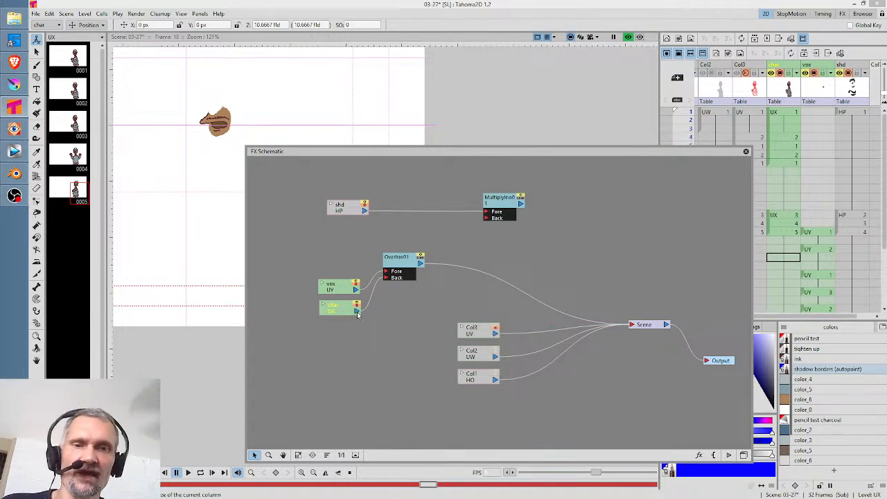
left_click_drag(357, 312, 388, 280)
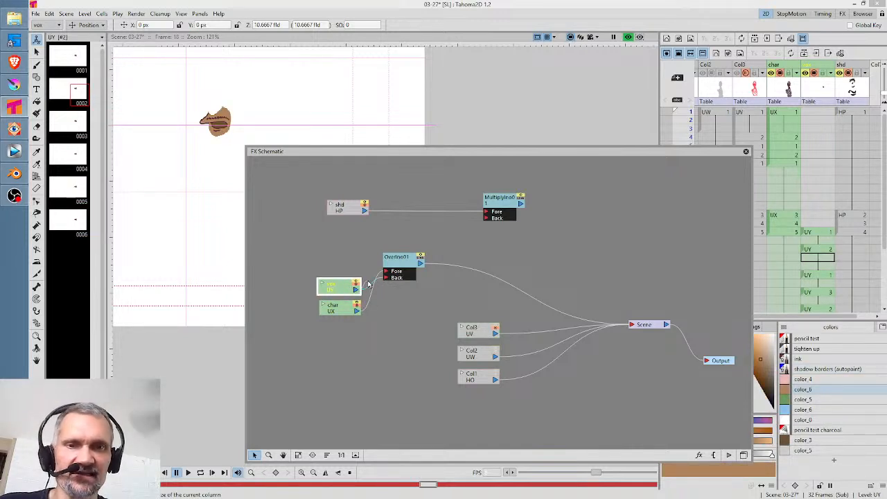
left_click_drag(357, 311, 392, 281)
Try the Clipping Mask option on the Over effect, switch it back off and close the settings
double_click(406, 266)
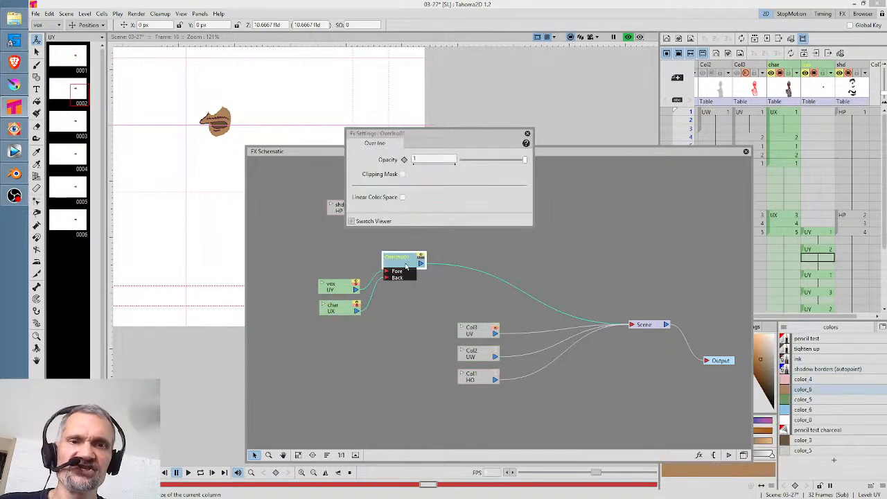
left_click(403, 174)
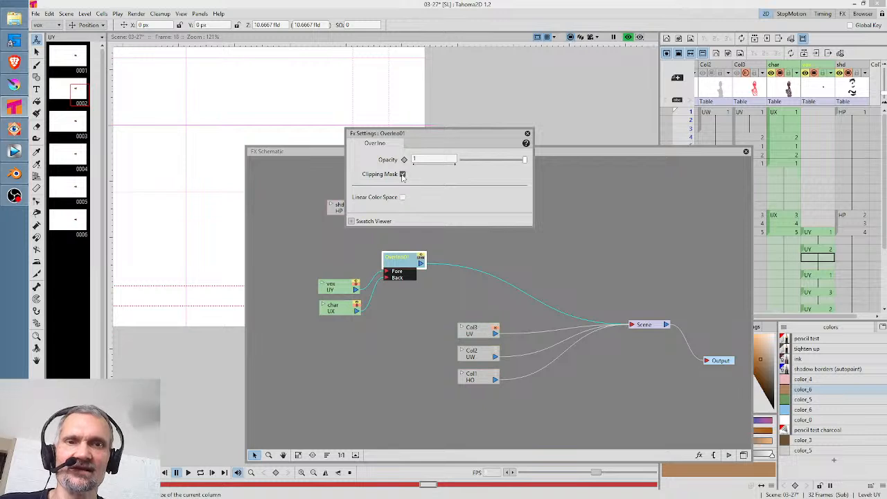
left_click(403, 174)
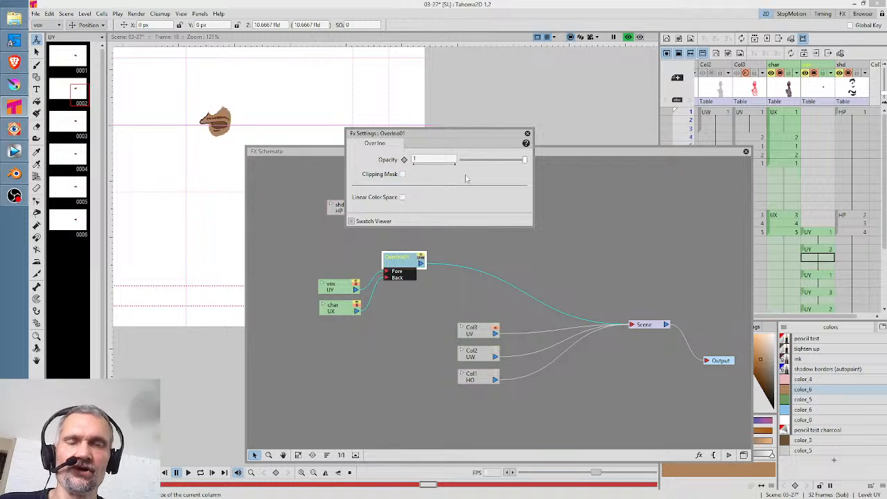
left_click(527, 134)
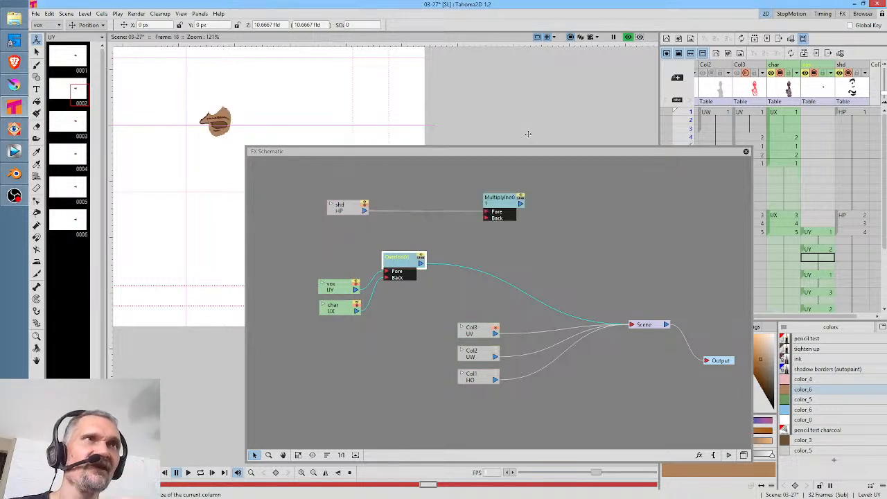
Reposition the Over node and look through the Layer_Blending_Ino effects available to add
left_click_drag(409, 270, 425, 277)
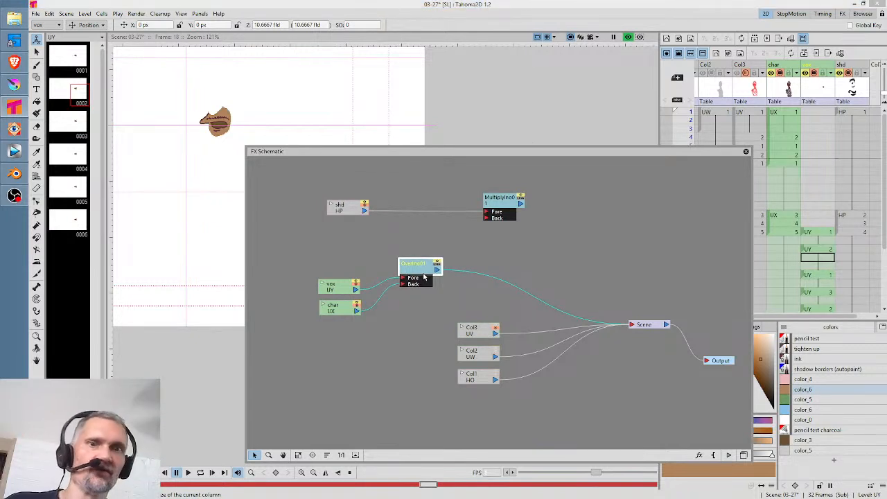
left_click_drag(425, 276, 423, 264)
right_click(410, 303)
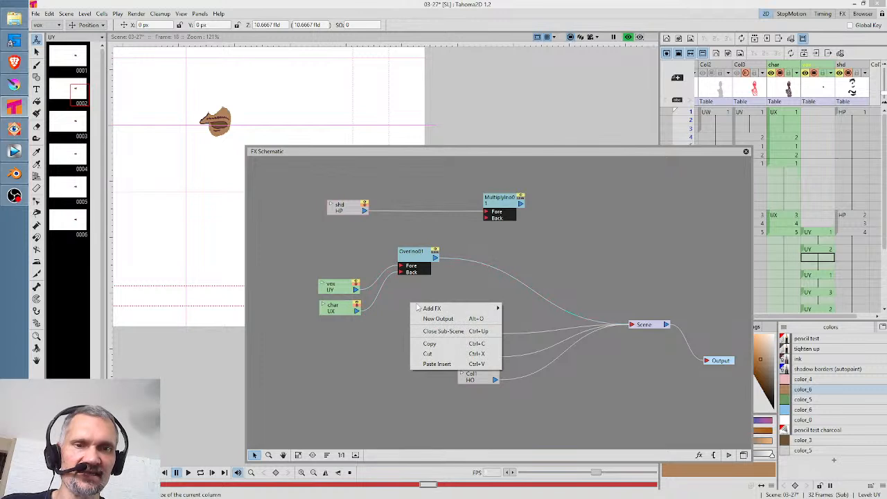
mouse_move(421, 309)
mouse_move(560, 368)
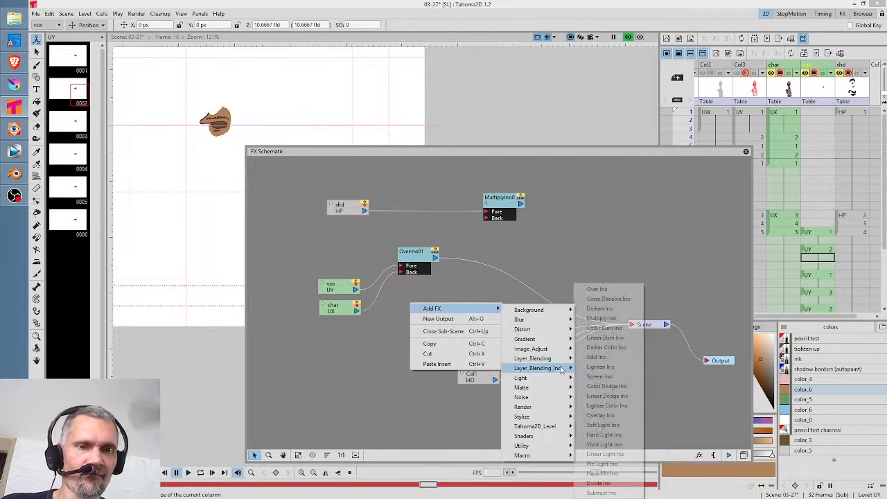
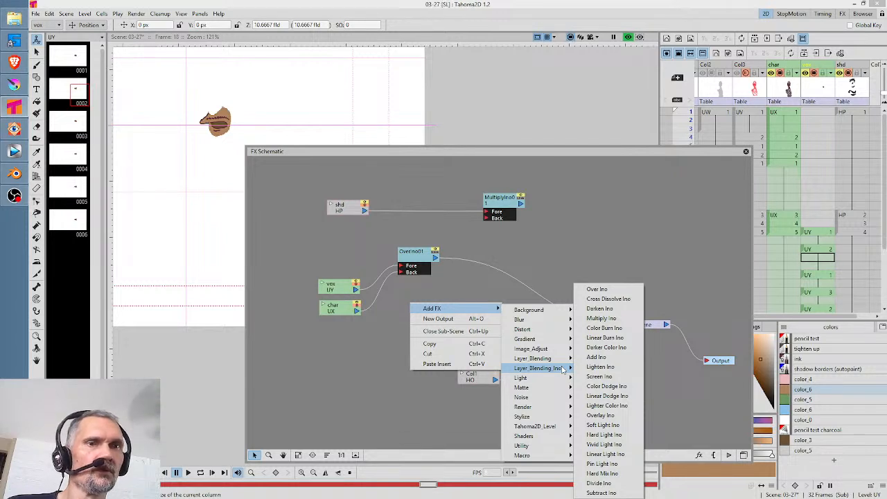
Compare the character preview at frames 14, 15 and 18 of the char column
left_click(796, 235)
left_click(795, 236)
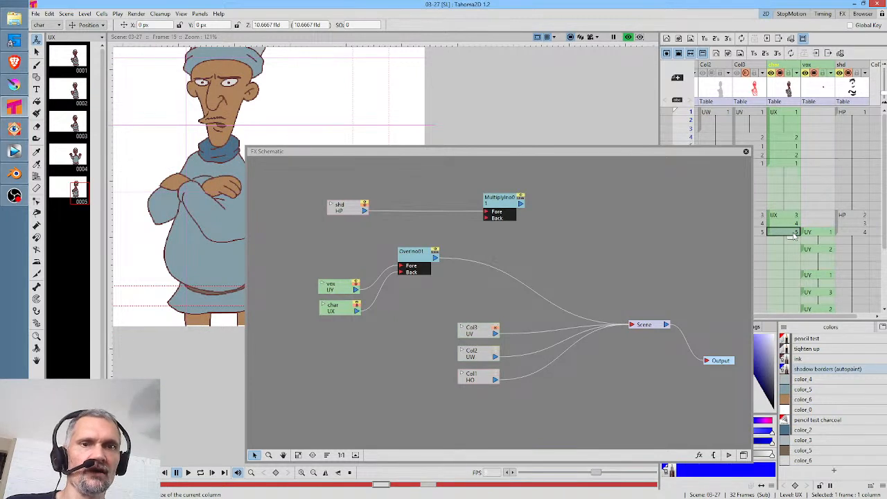
key("Up")
key("Up")
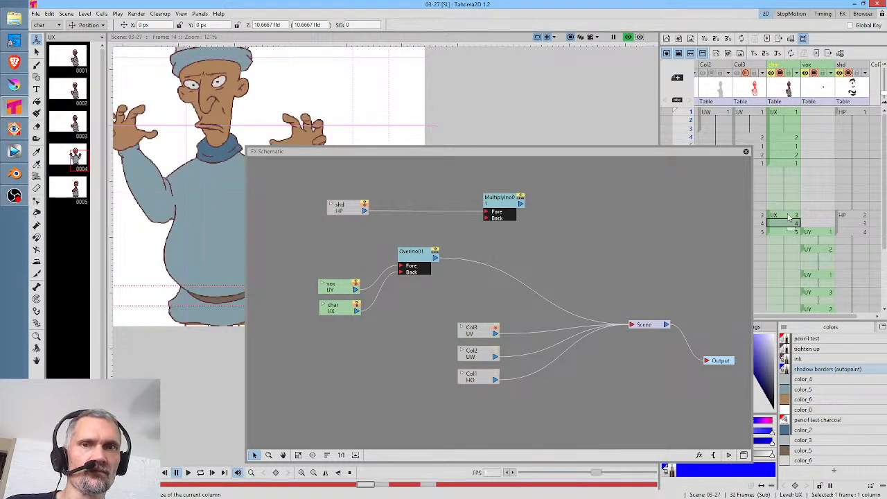
key("Down")
key("Down")
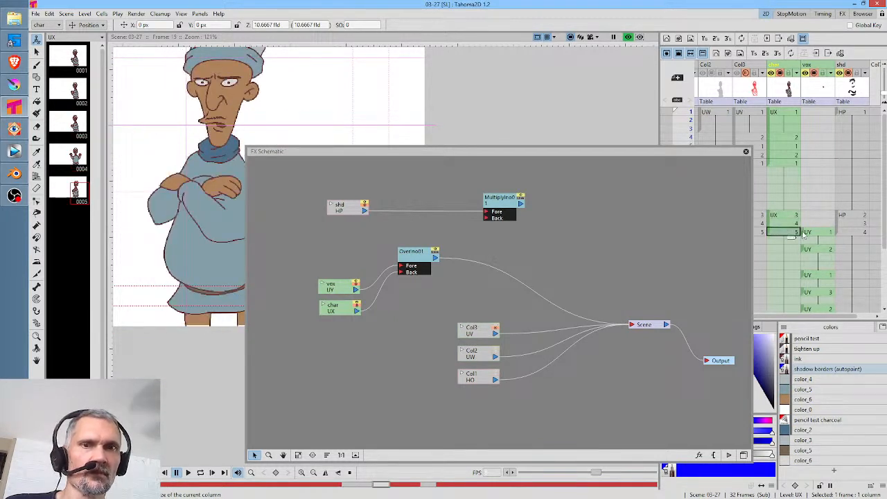
left_click_drag(793, 240, 791, 217)
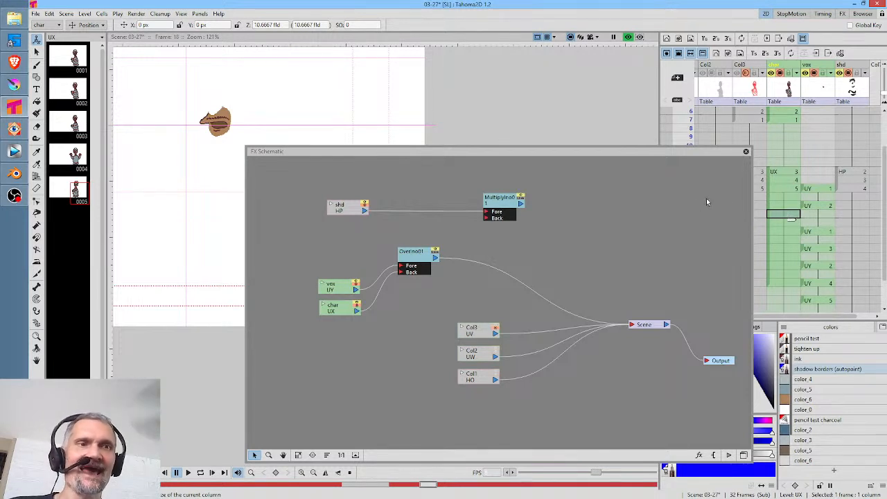
left_click(790, 189)
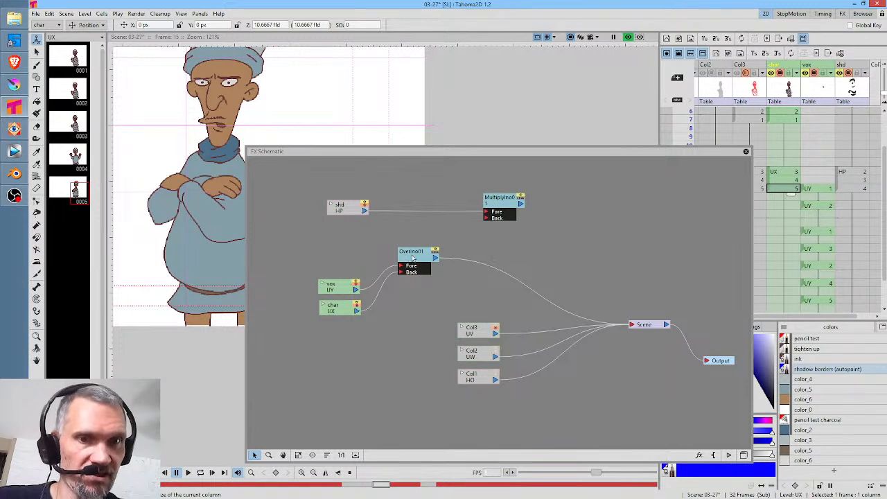
Link the vox node directly to Scene and move the Over node further from the columns
left_click_drag(414, 258, 457, 276)
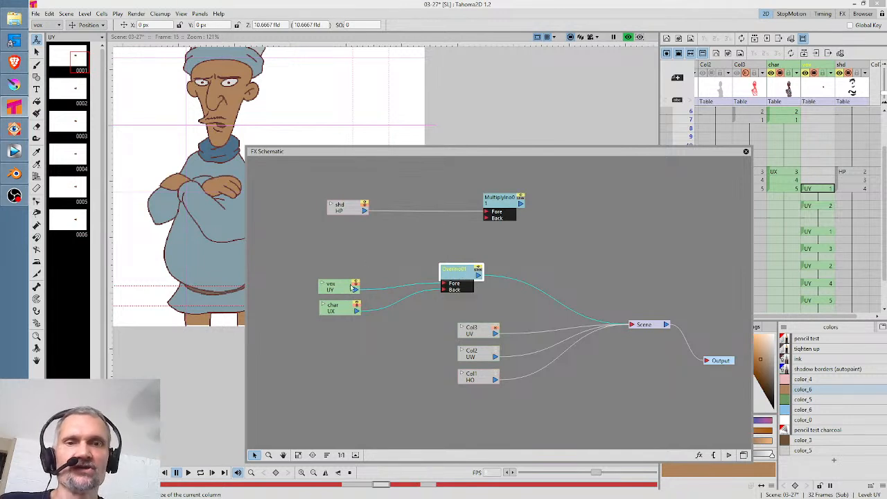
left_click_drag(357, 290, 631, 326)
left_click(461, 272)
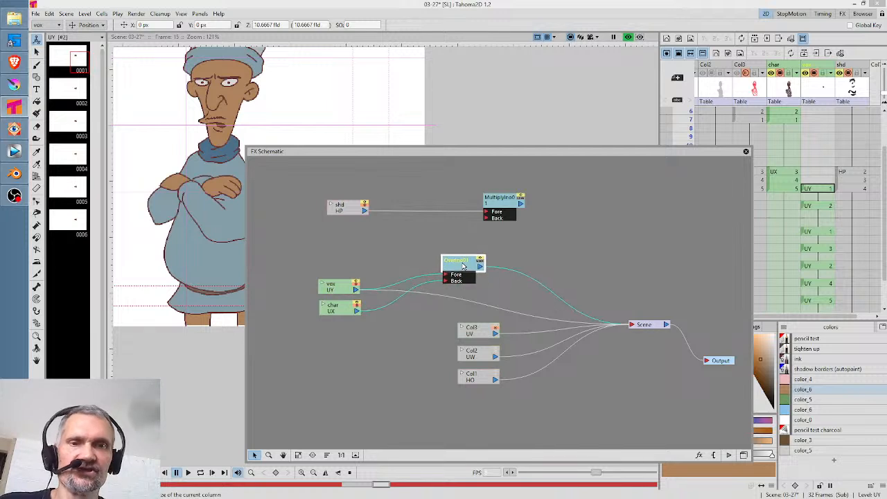
Delete the Over node, route char into the Multiply node's Back input instead of Scene, and link the Multiply output to Scene
key("Delete")
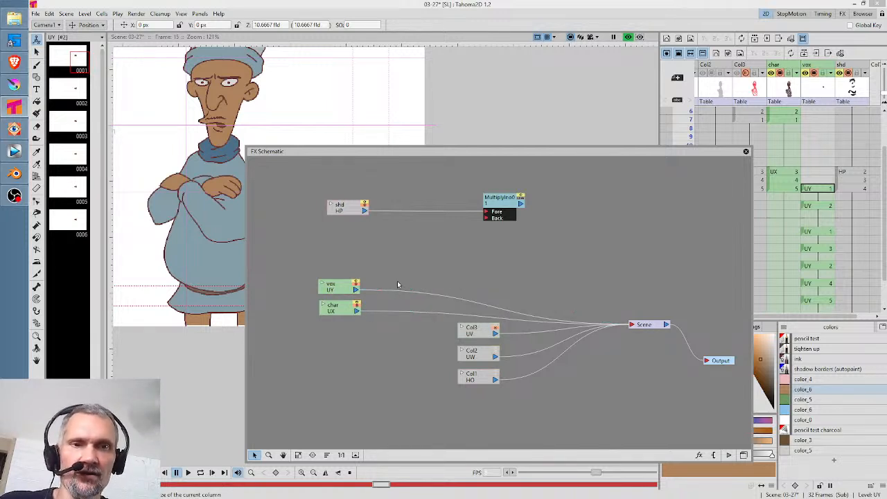
left_click_drag(357, 310, 486, 217)
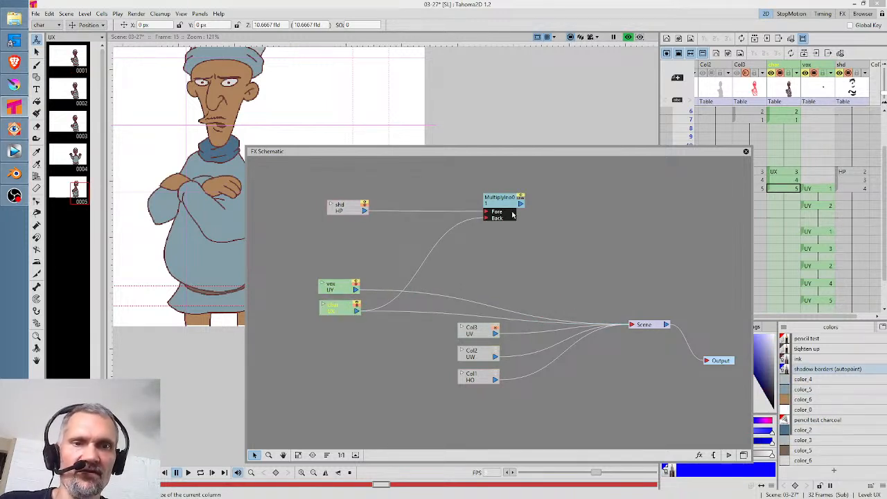
left_click(415, 314)
key("Delete")
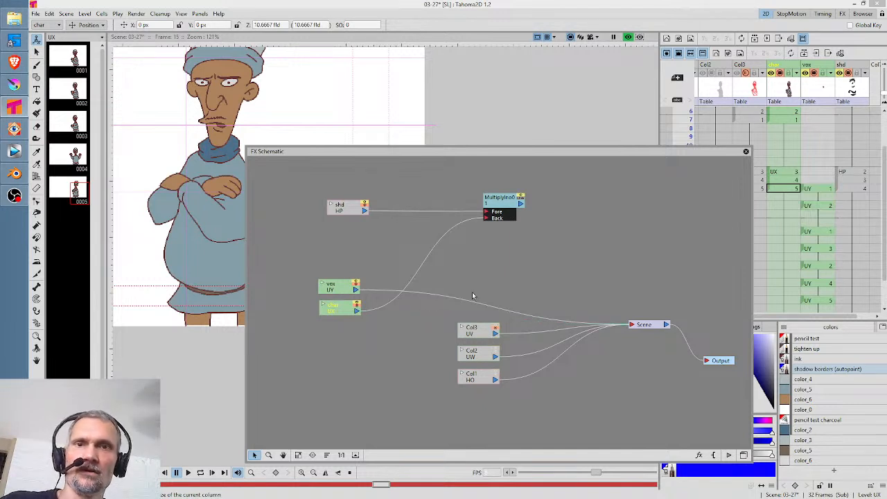
left_click_drag(522, 206, 632, 326)
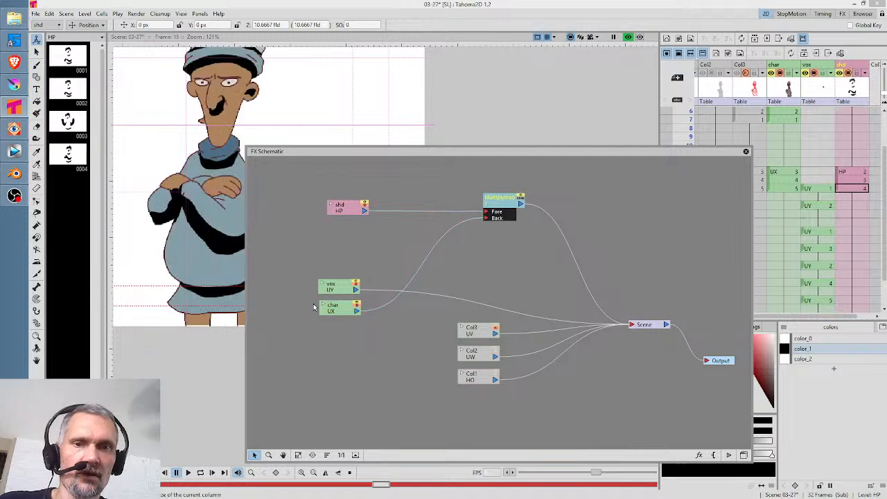
Place the char node just under shd and move the Multiply node closer to both columns
left_click_drag(335, 310, 341, 238)
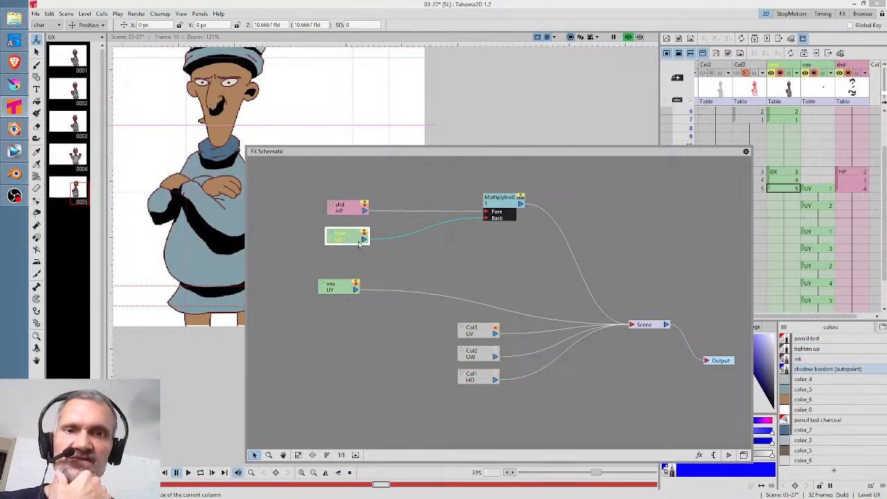
left_click_drag(356, 244, 359, 239)
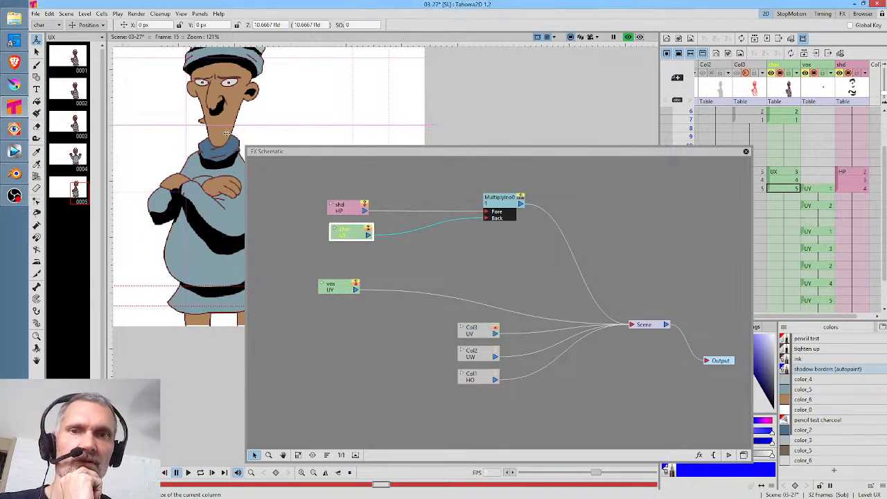
left_click_drag(497, 202, 445, 205)
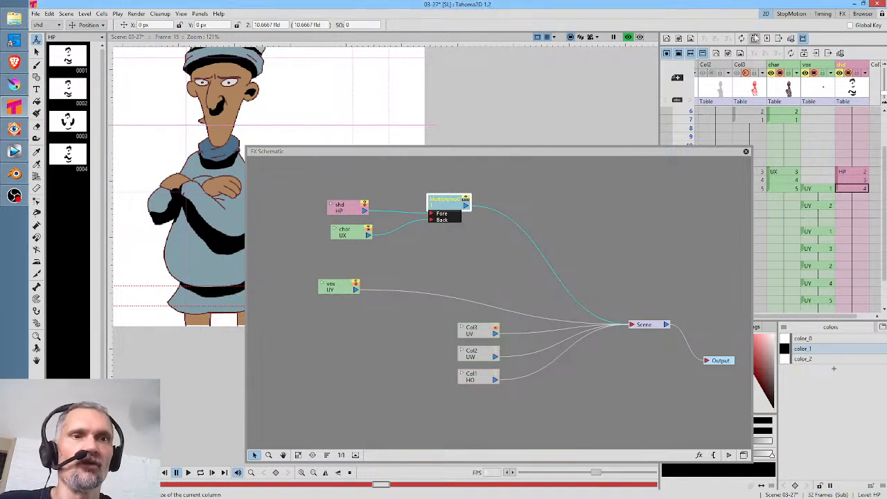
Compare the character at frame 15 with the preview switched on and off
left_click(629, 38)
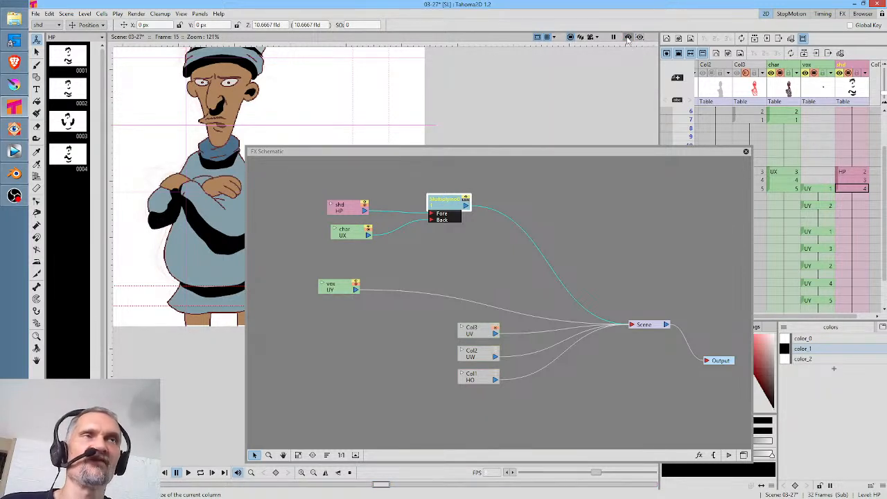
left_click(629, 38)
left_click(628, 38)
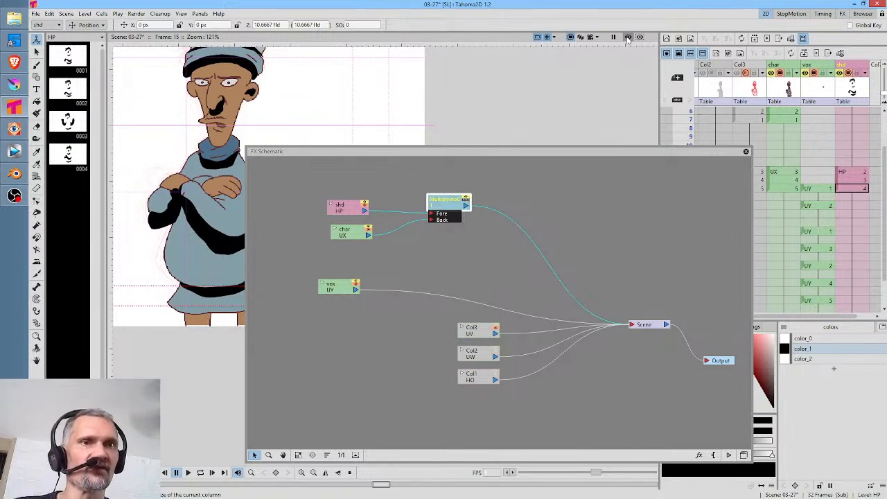
left_click(628, 38)
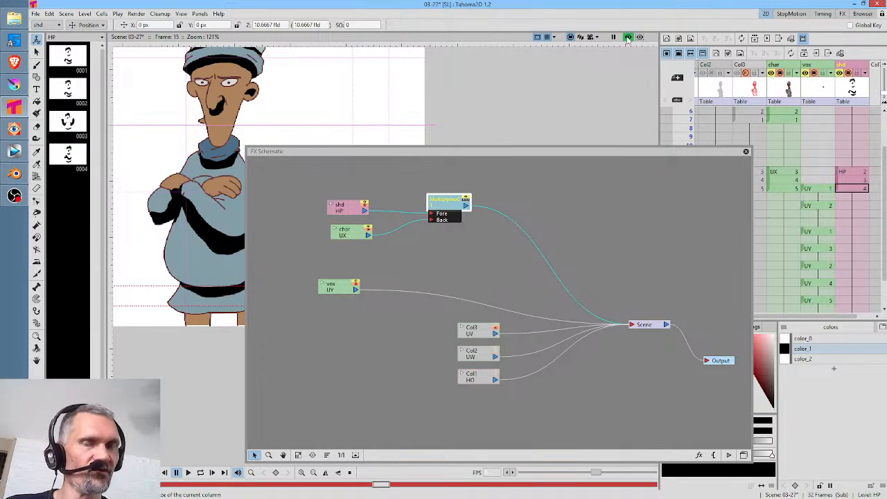
left_click(628, 38)
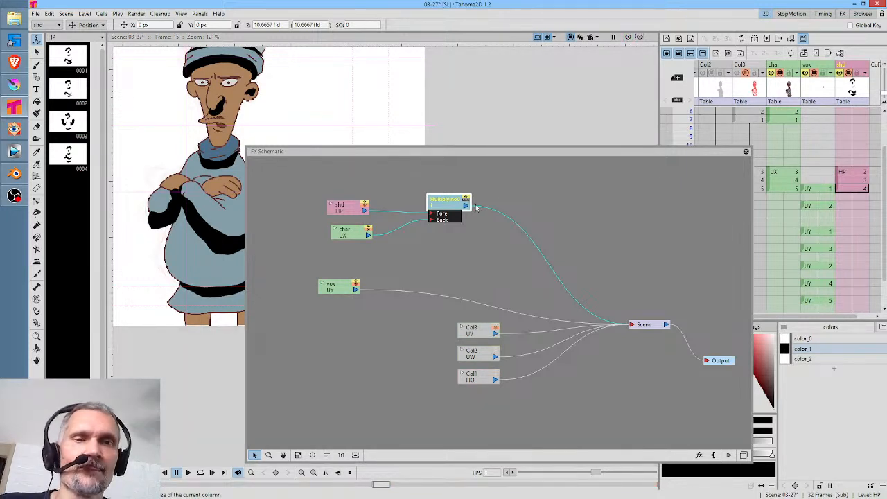
Set the shd column's opacity to 13 and nudge the Multiply node slightly lower
left_click(865, 73)
left_click_drag(867, 82, 845, 80)
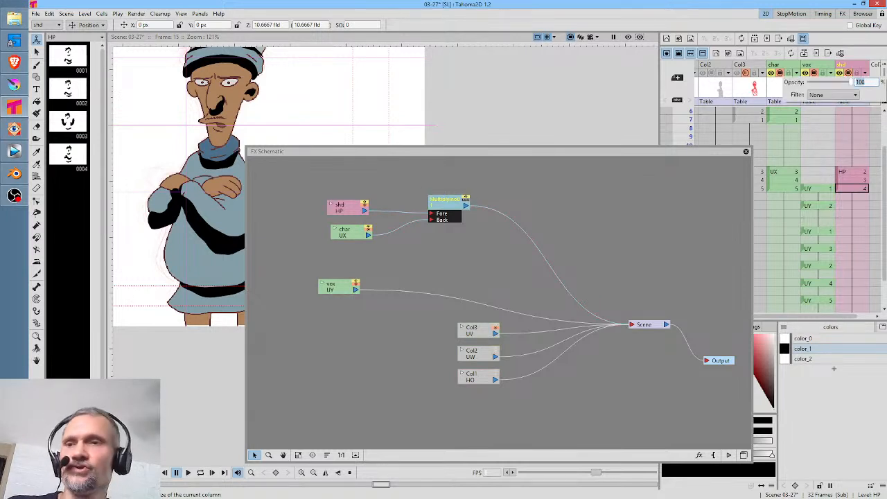
type("13")
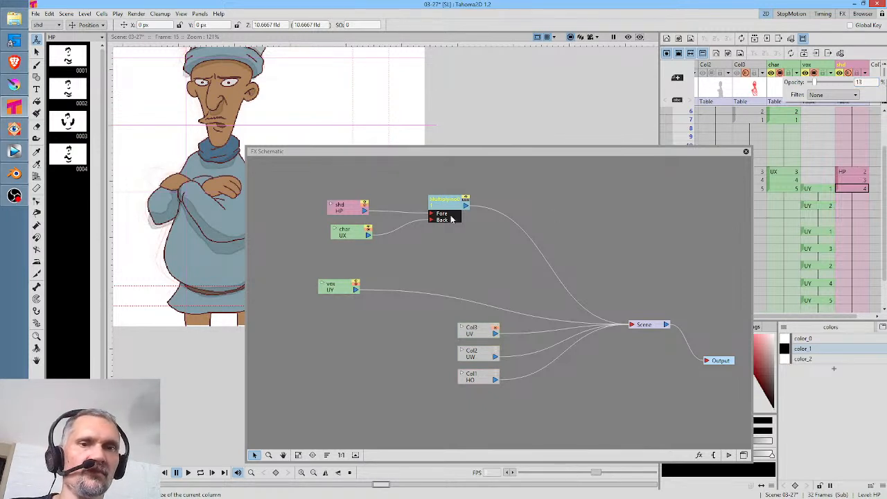
left_click_drag(448, 208, 448, 213)
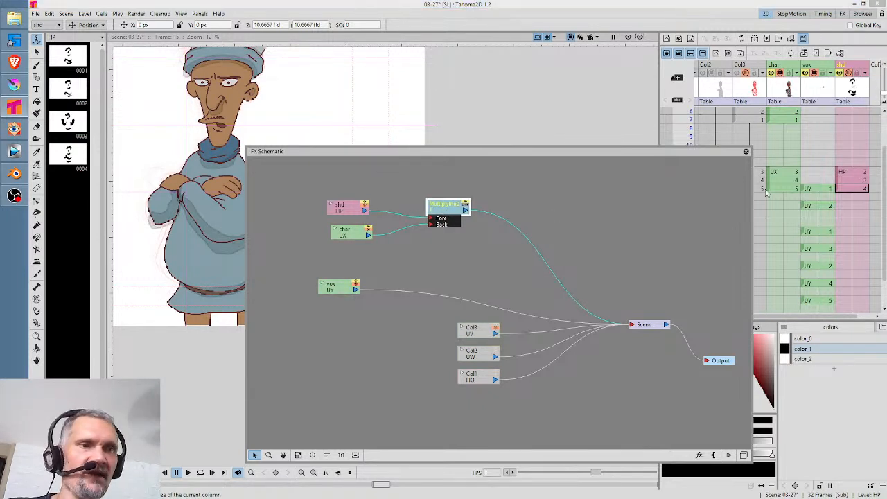
Compare the preview at frames 16, 15 and 17, and move the vox node above the Multiply node
left_click(786, 199)
left_click(628, 37)
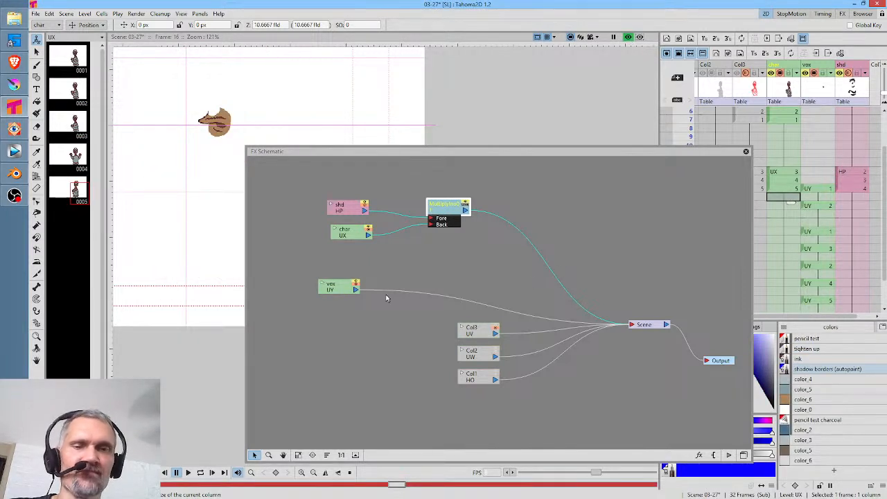
left_click_drag(340, 291, 505, 188)
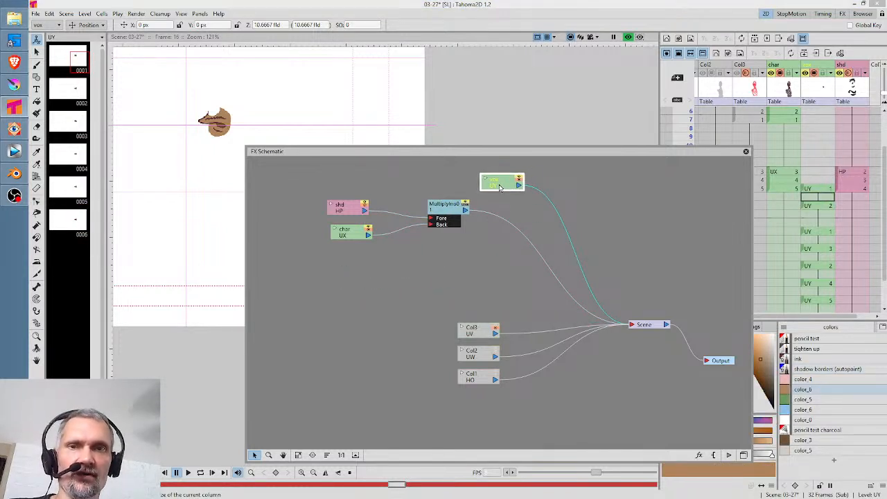
left_click(831, 191)
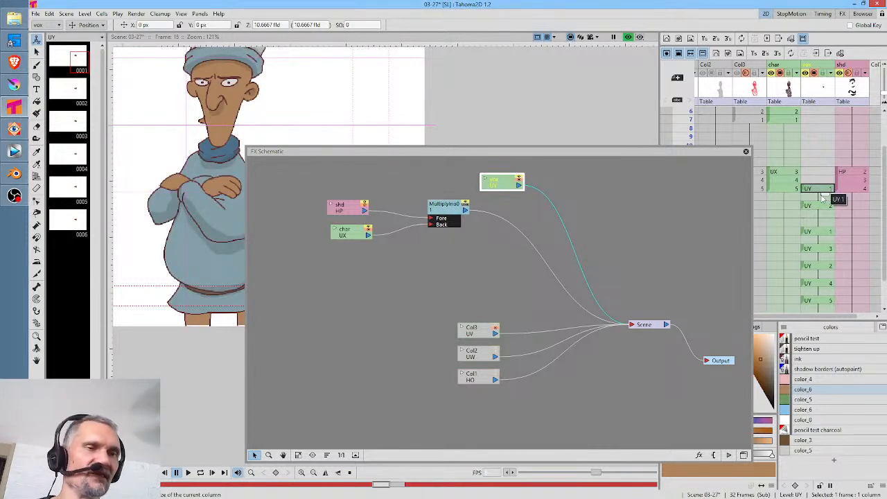
left_click(818, 210)
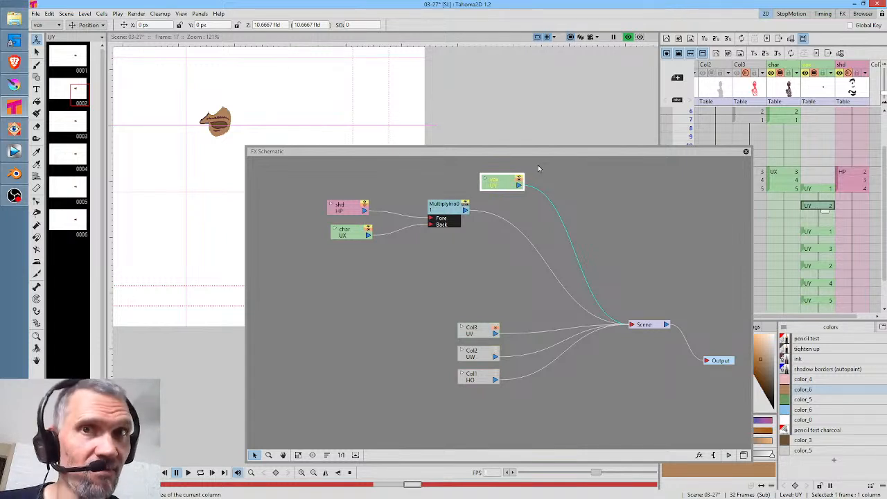
Insert an Over Ino effect between vox and Scene and connect the Multiply output to its Back input
right_click(568, 237)
mouse_move(593, 238)
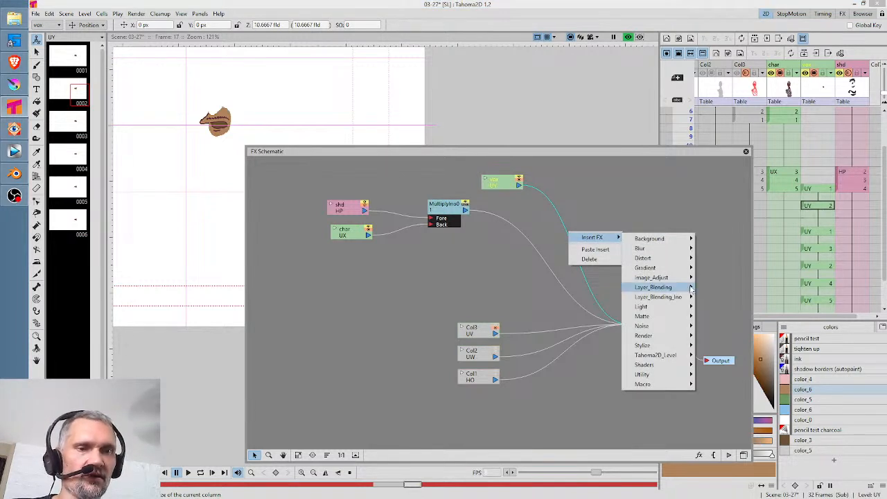
mouse_move(683, 299)
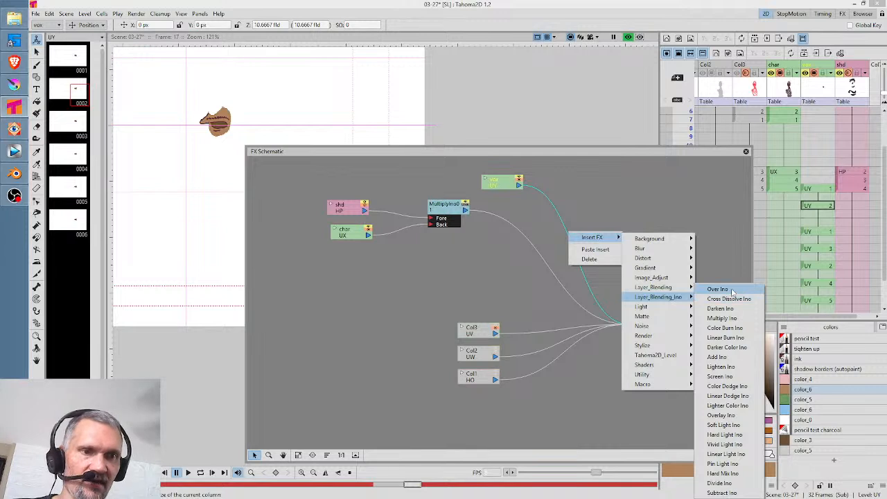
left_click(718, 290)
left_click_drag(573, 186, 594, 222)
left_click_drag(467, 212, 577, 236)
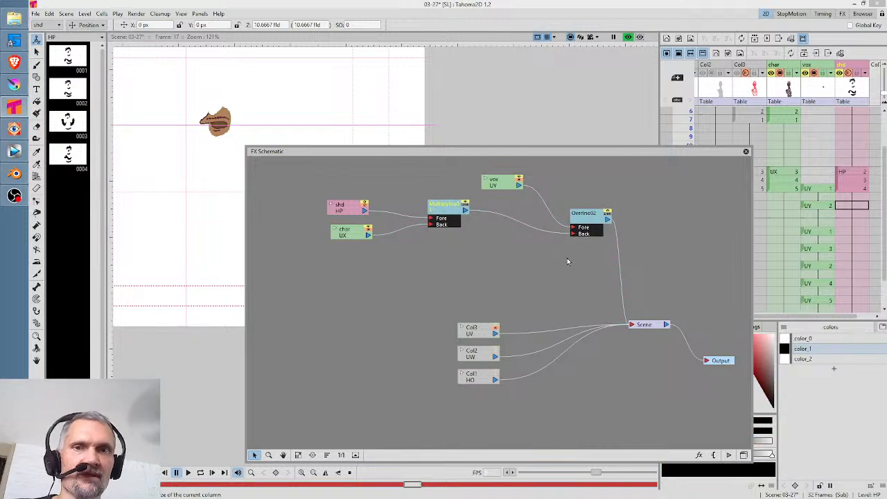
Rearrange the Multiply, Over and vox nodes so their connections are spread out clearly
left_click_drag(446, 215, 446, 237)
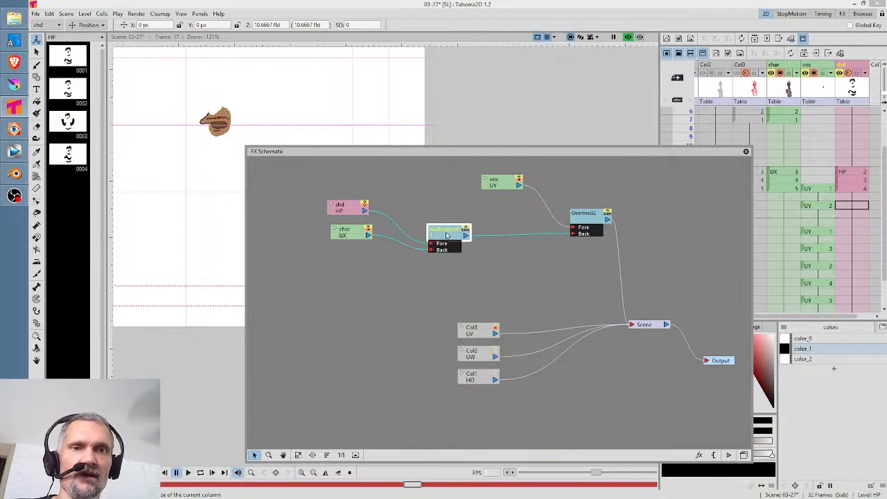
left_click_drag(592, 219, 592, 211)
left_click_drag(512, 188, 465, 191)
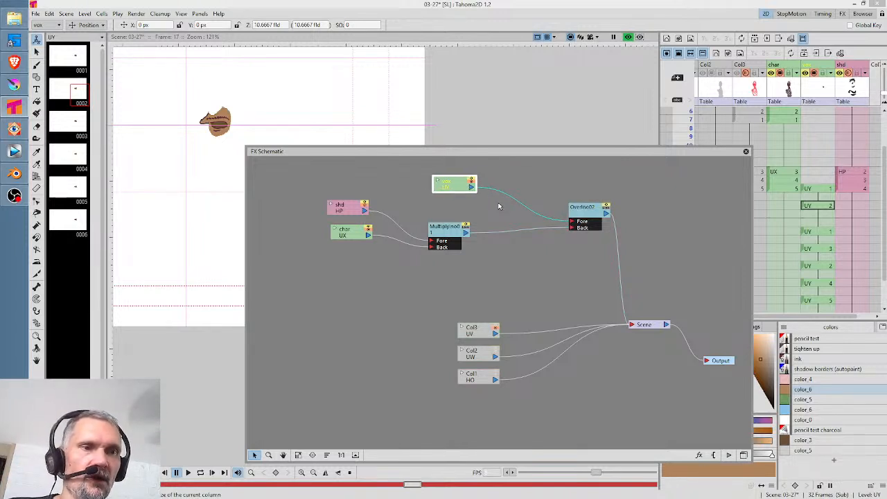
Close the FX Schematic and save the scene
left_click(747, 152)
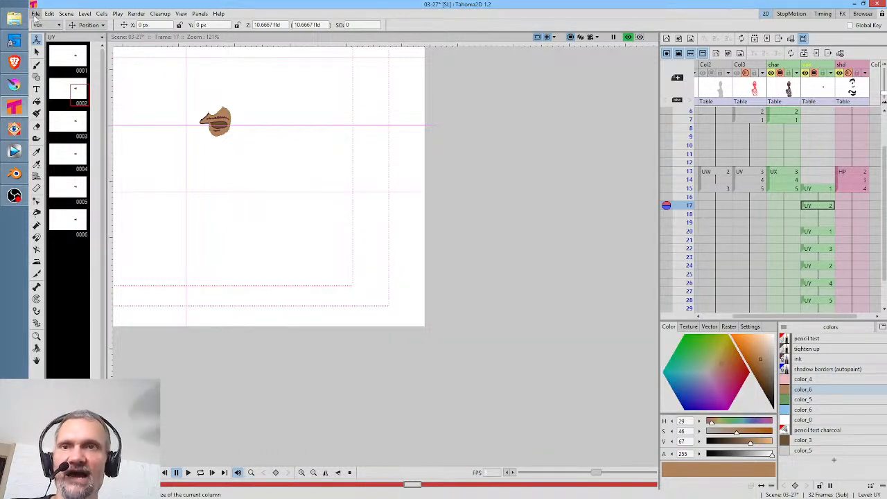
left_click(35, 13)
left_click(49, 43)
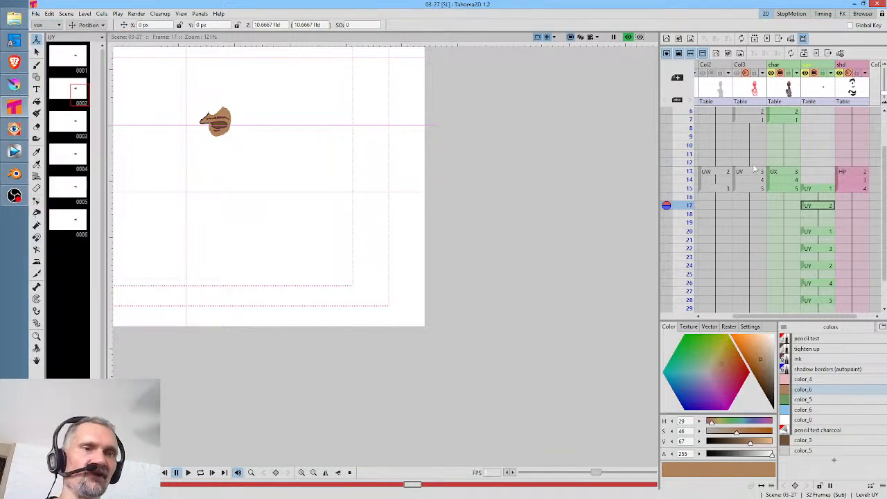
Switch off the preview, save the scene again and bring the whole character into view
left_click_drag(751, 181, 822, 165)
scroll(822, 165, "up", 4)
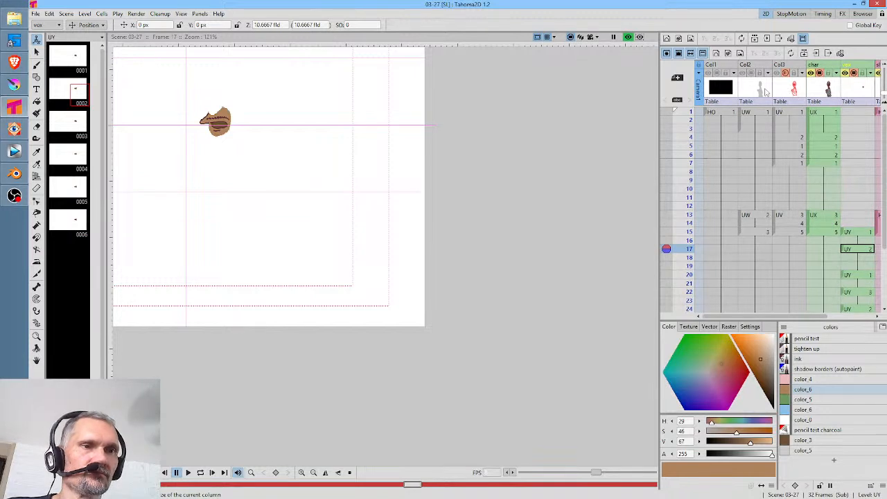
mouse_move(820, 140)
left_mouse_down()
mouse_move(777, 147)
mouse_move(772, 125)
mouse_move(804, 146)
left_mouse_up()
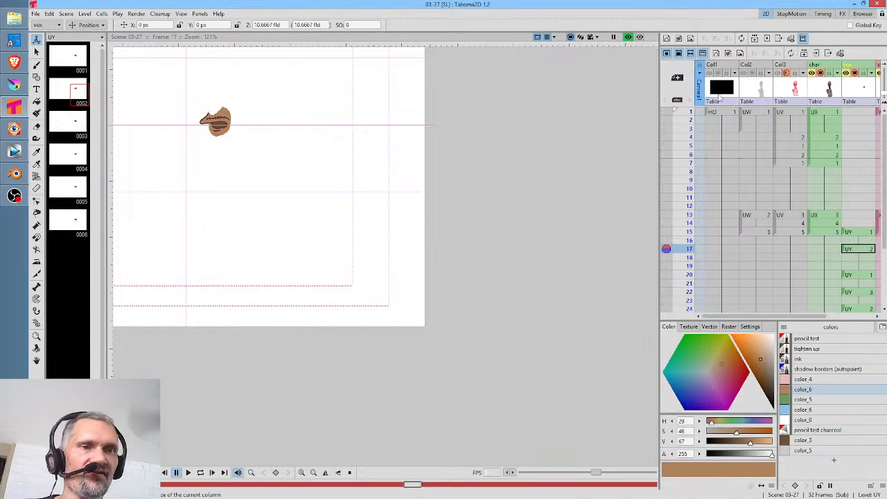
left_click(628, 37)
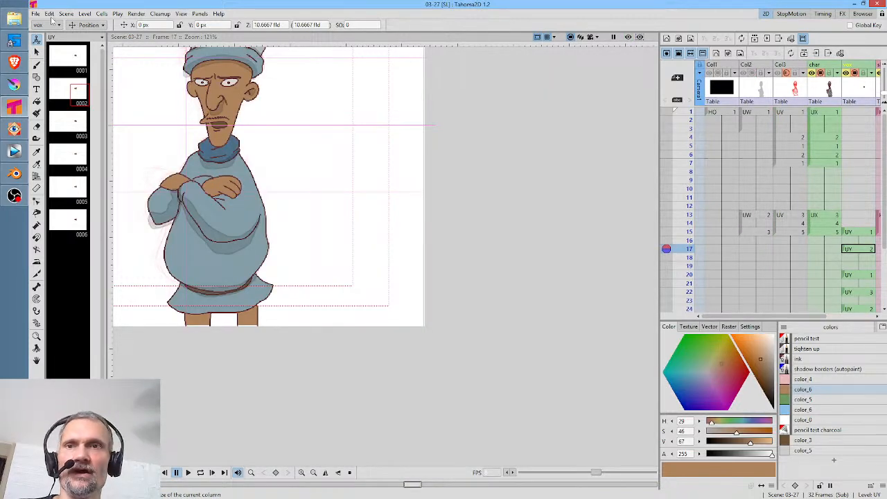
left_click(36, 14)
left_click(49, 45)
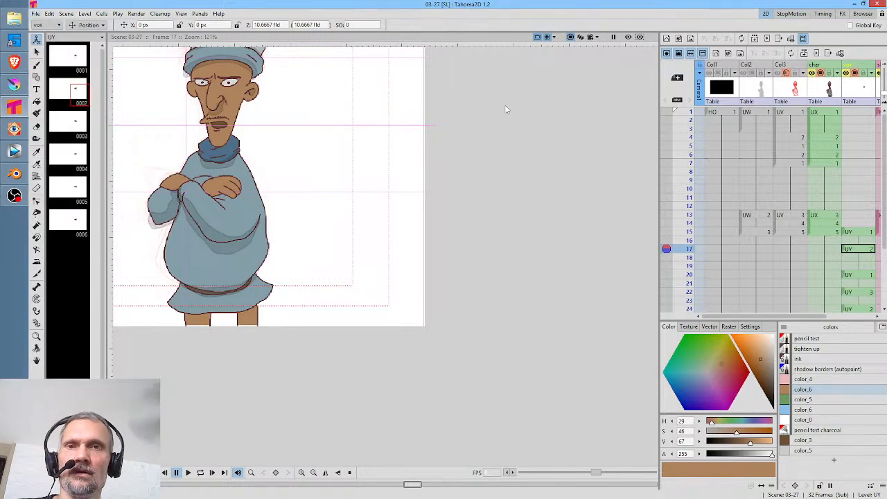
left_click_drag(452, 186, 649, 295)
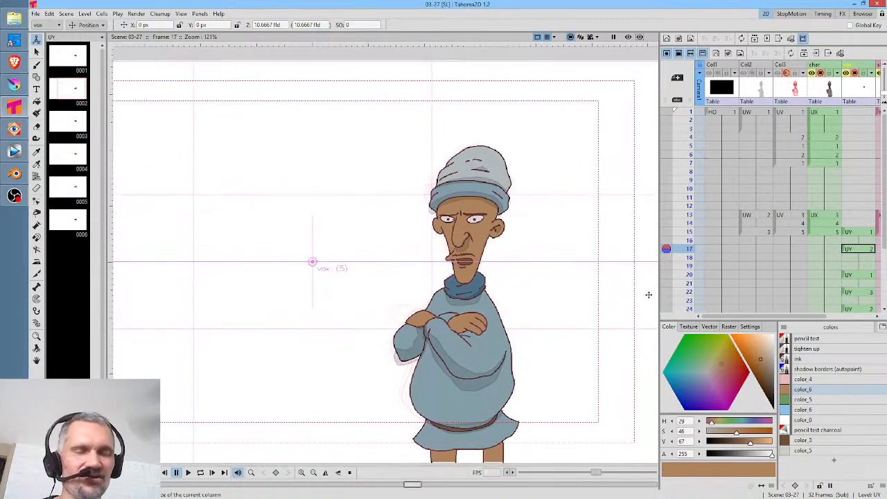
scroll(586, 278, "down", 1)
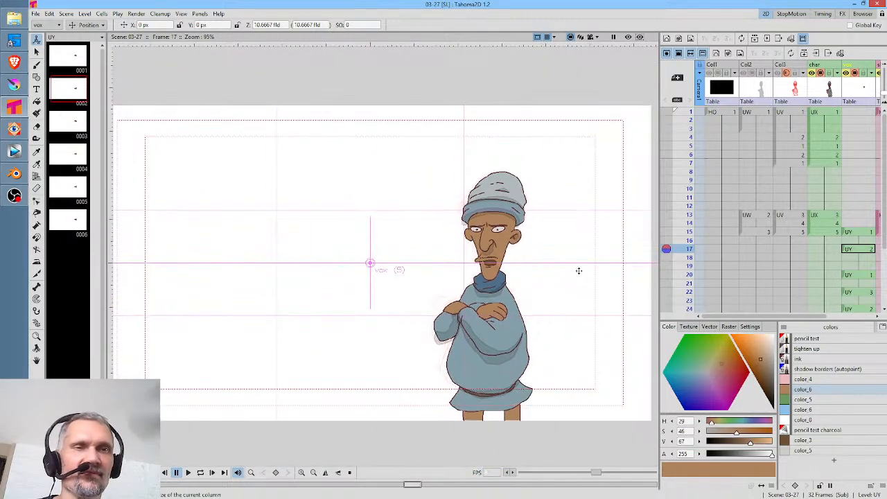
scroll(581, 244, "down", 1)
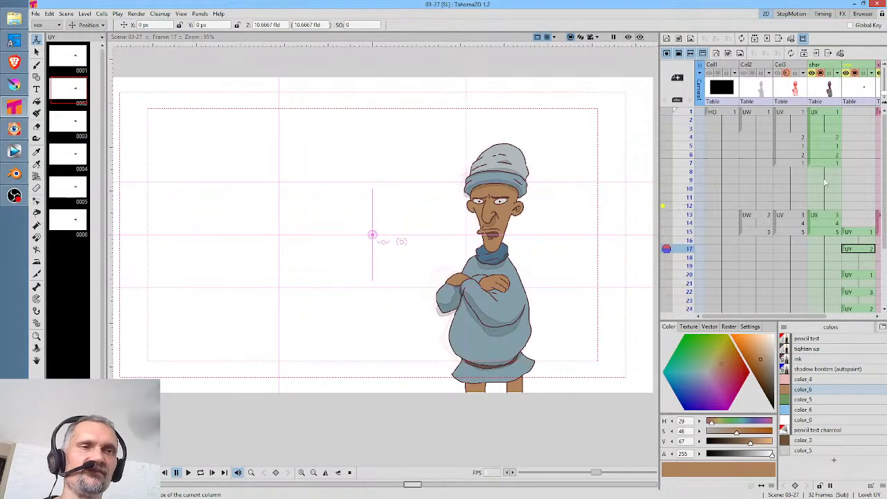
Reopen the character sub-scene from Col4 in the main scene and select its shd column
left_click(827, 87)
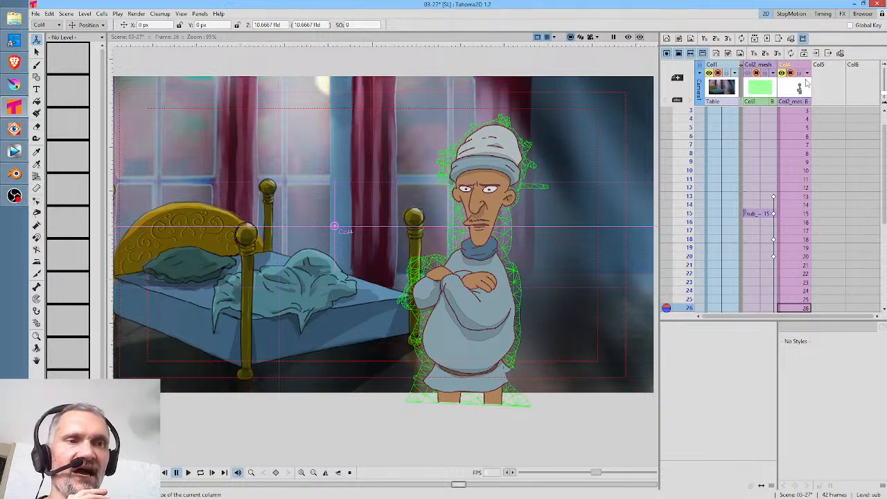
left_click(800, 88)
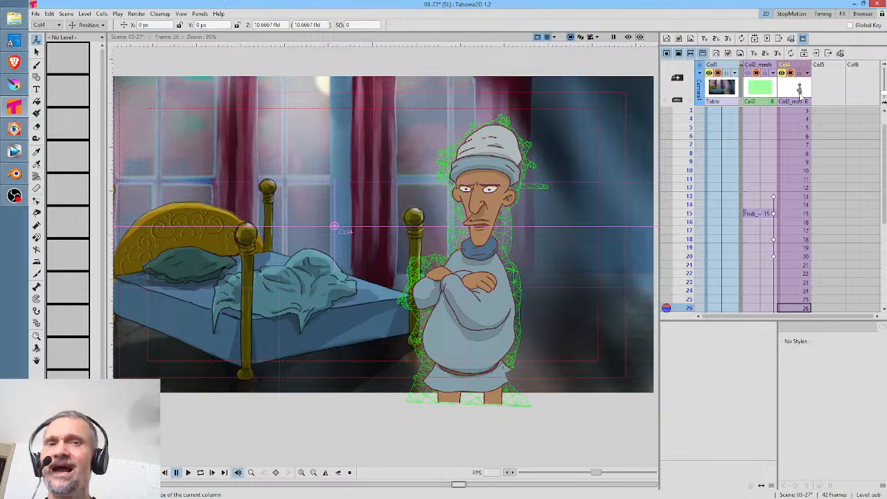
left_click(801, 97)
left_click(796, 94)
double_click(797, 93)
left_click_drag(856, 159, 750, 166)
left_click(782, 97)
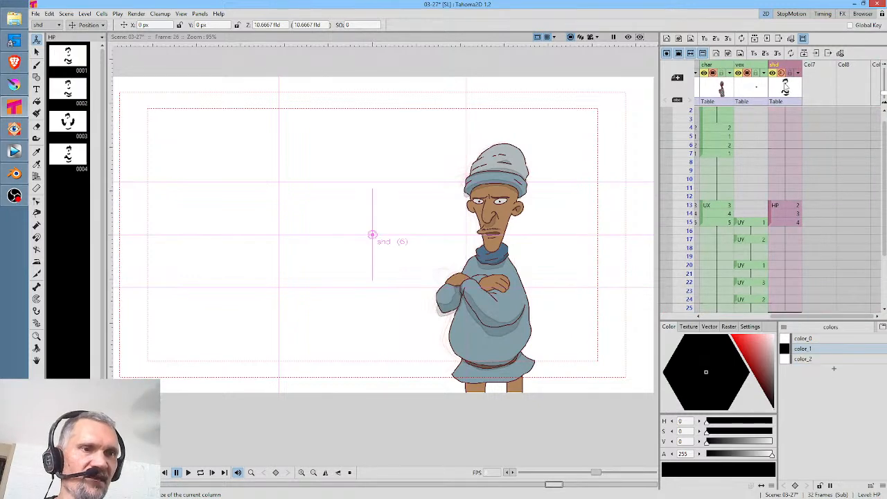
Try to copy the shd column out of the sub-scene and place it in Col5 of the main scene
right_click(790, 92)
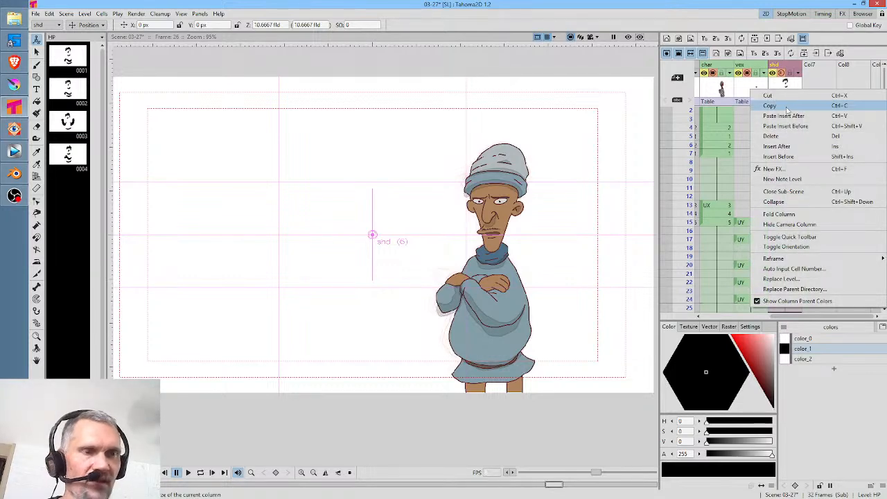
left_click(787, 107)
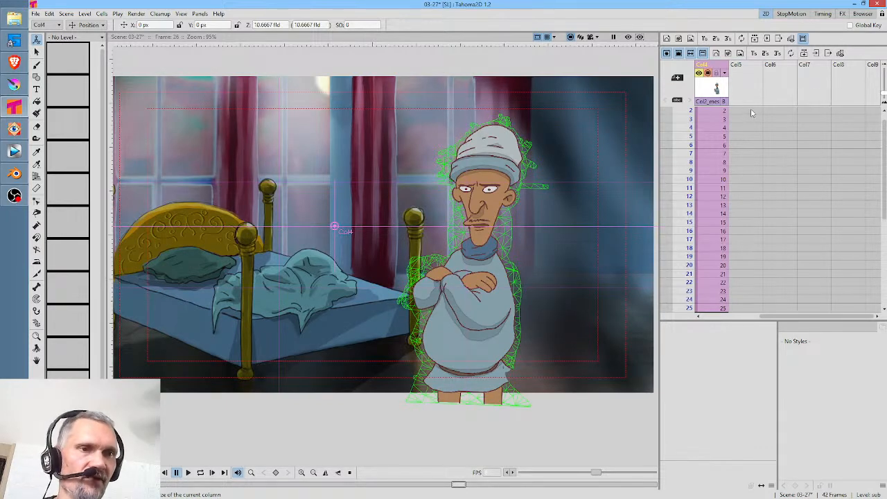
left_click_drag(762, 122, 871, 148)
left_click(826, 112)
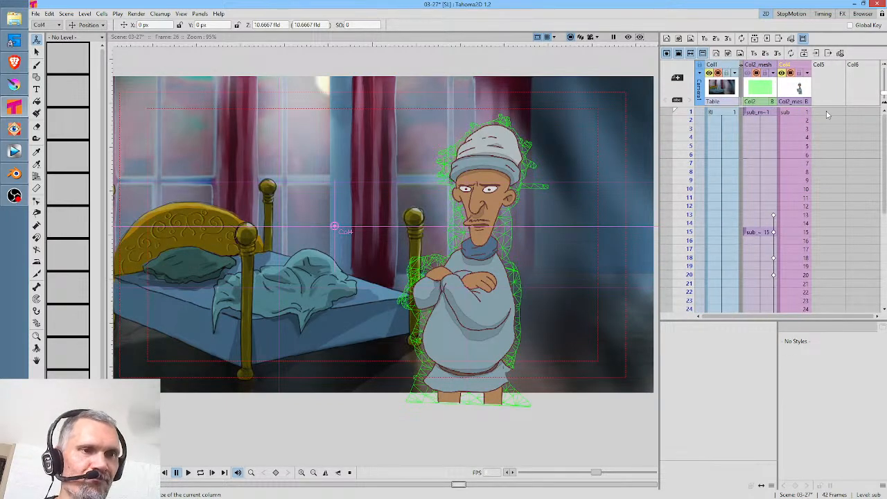
right_click(826, 116)
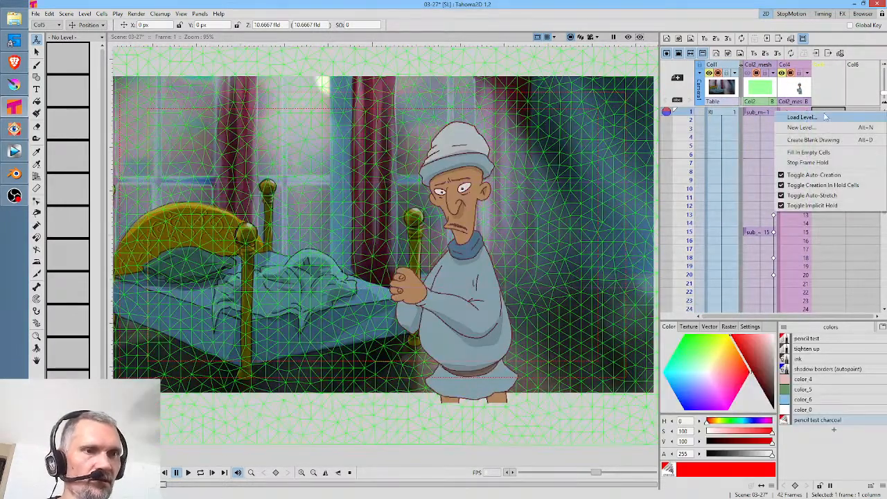
left_click(825, 89)
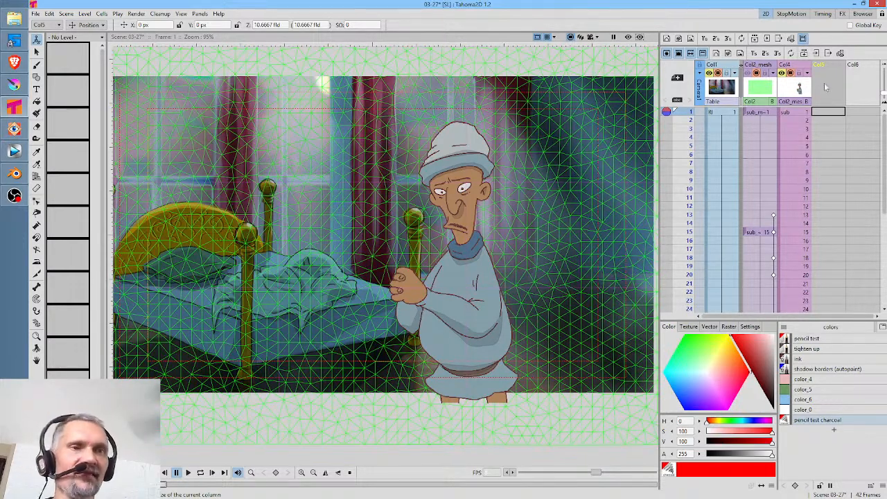
Examine the columns inside the Col4 character sub-scene and return to the main scene
left_click(793, 91)
key("alt+Down")
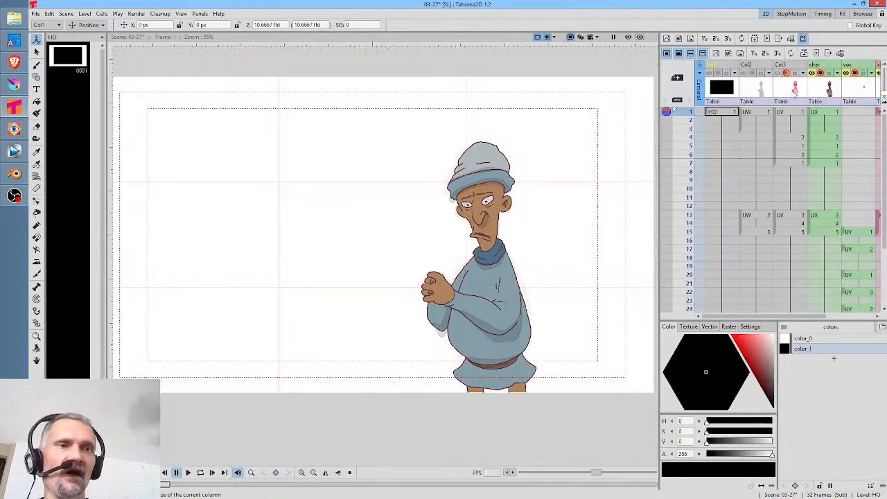
scroll(866, 156, "right", 3)
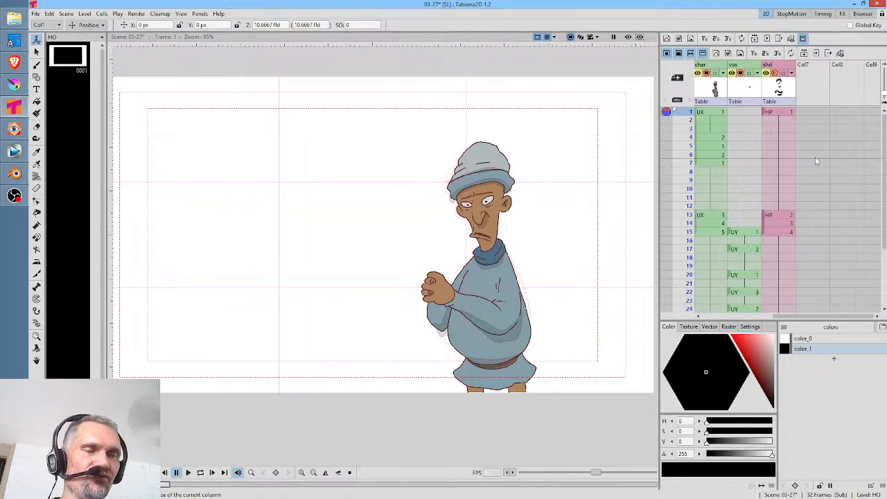
left_click(781, 95)
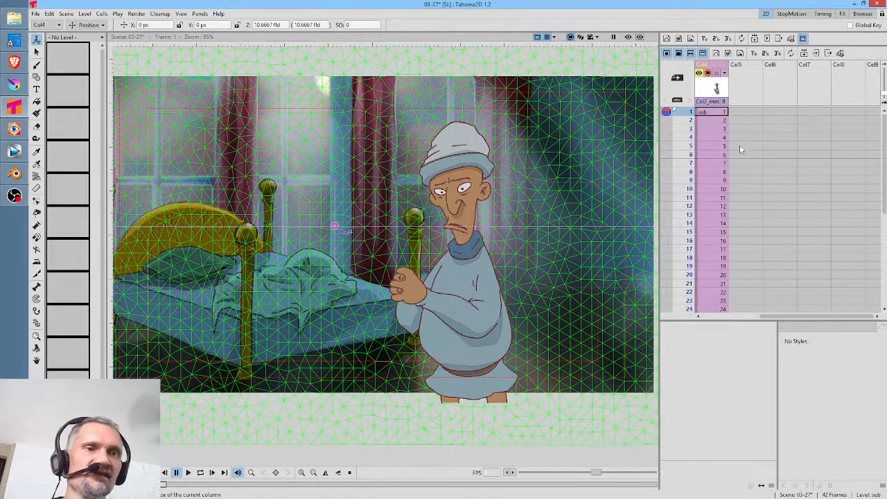
left_click_drag(740, 144, 850, 157)
scroll(801, 106, "down", 1)
left_click(797, 93)
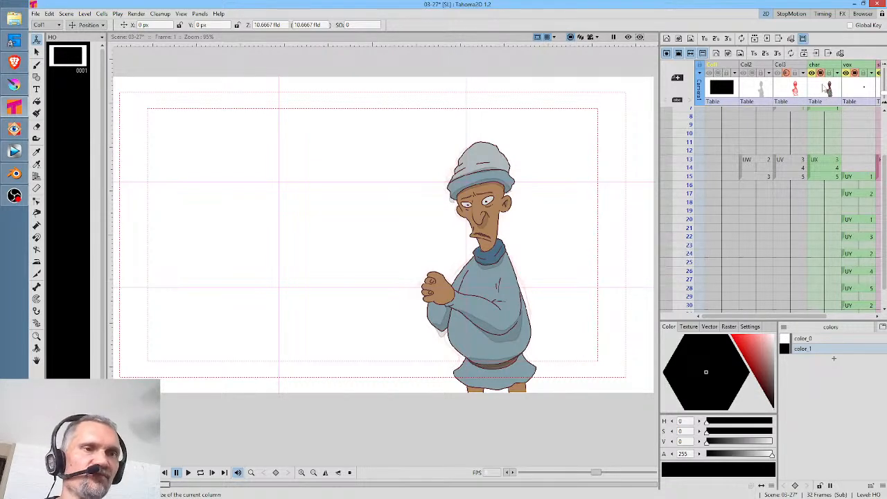
left_click_drag(819, 88, 774, 88)
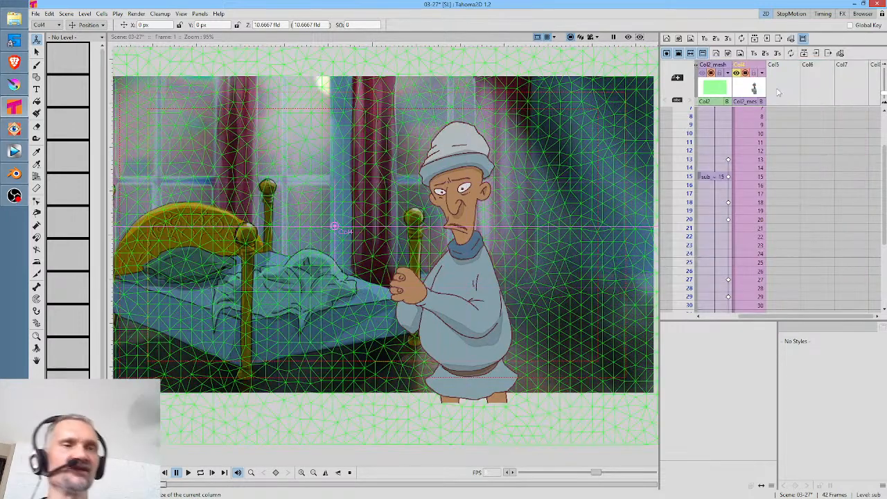
Explode the Col4 sub-scene, maintaining parenting relationships in the main scene
left_click(751, 88)
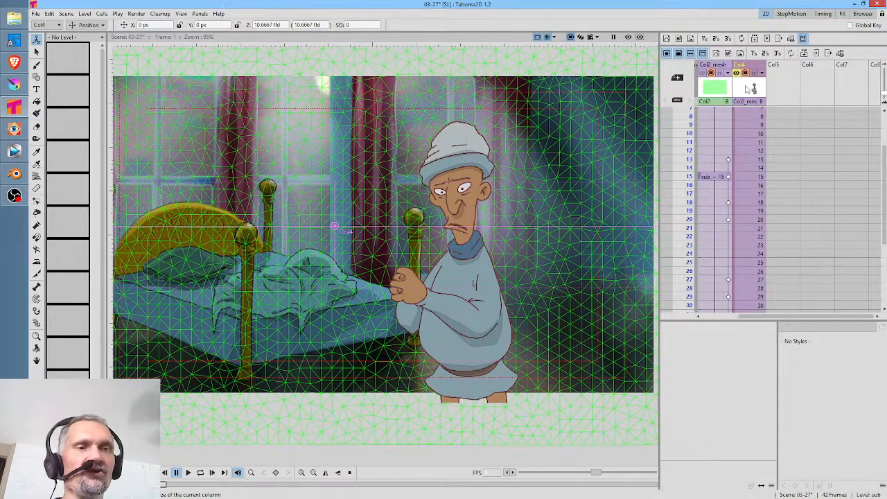
right_click(750, 88)
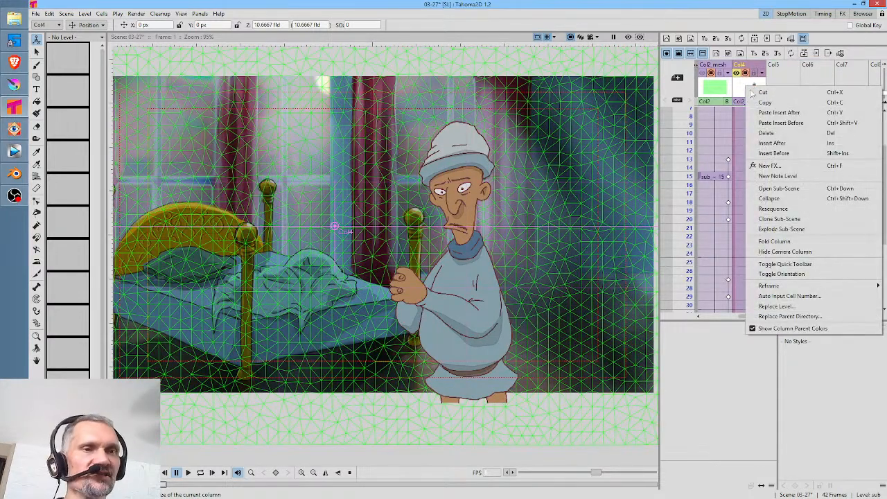
left_click(782, 229)
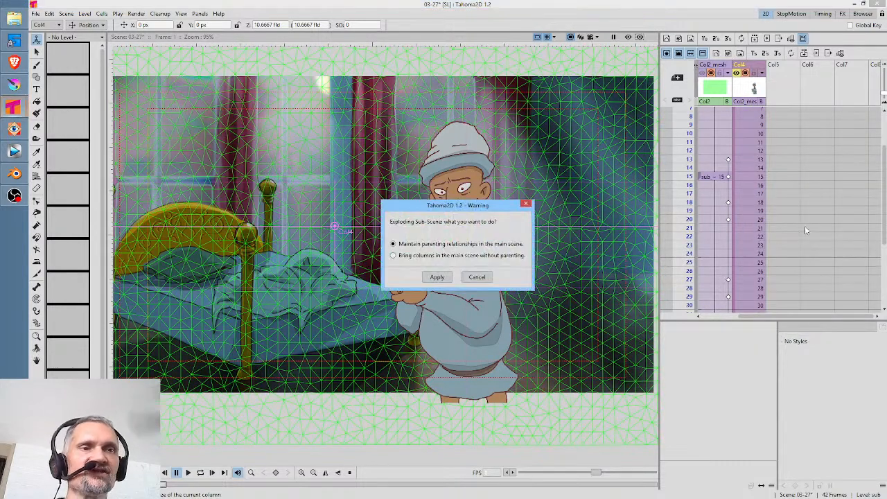
left_click(436, 277)
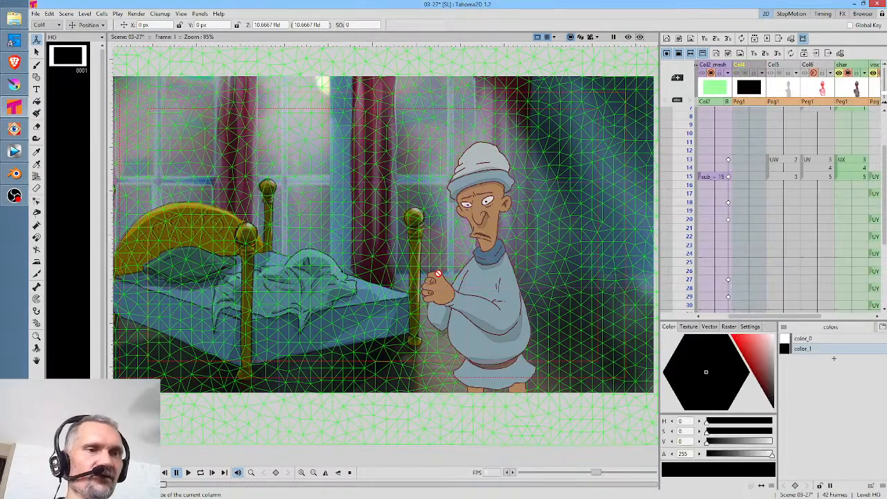
Fold the Col4, Col5 and Col6 columns in the main scene
left_click(818, 86)
right_click(818, 87)
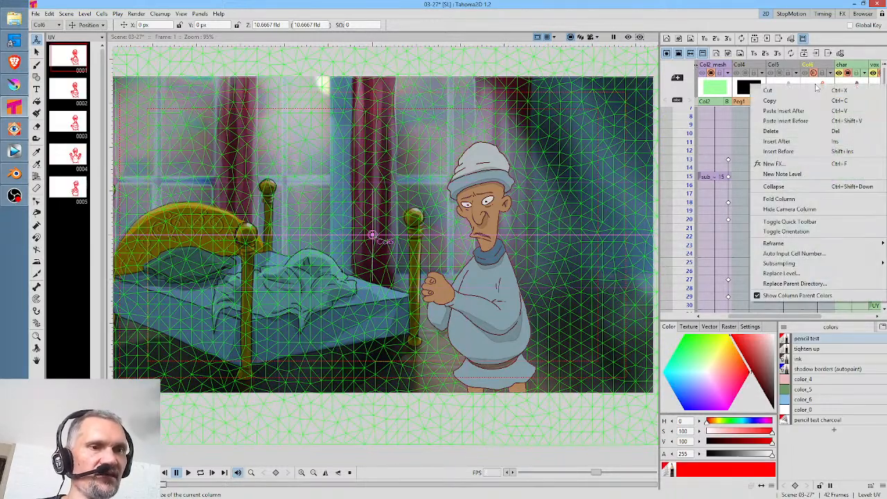
left_click(790, 201)
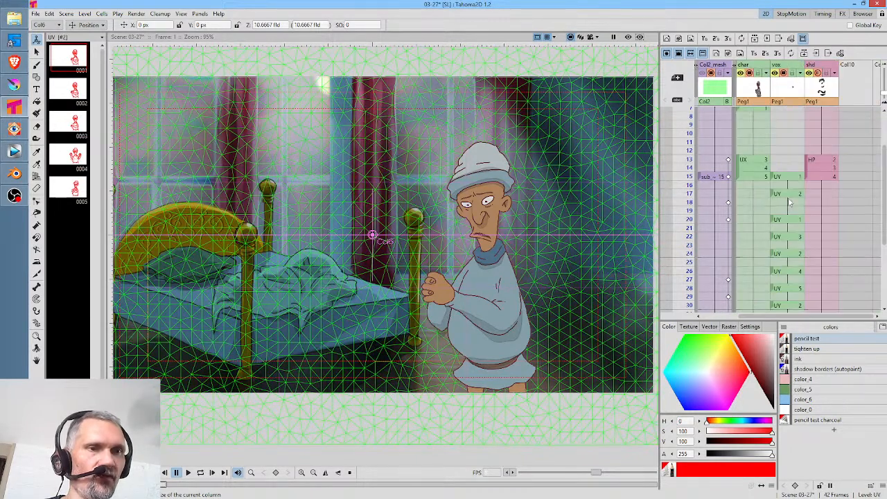
left_click_drag(802, 152, 828, 154)
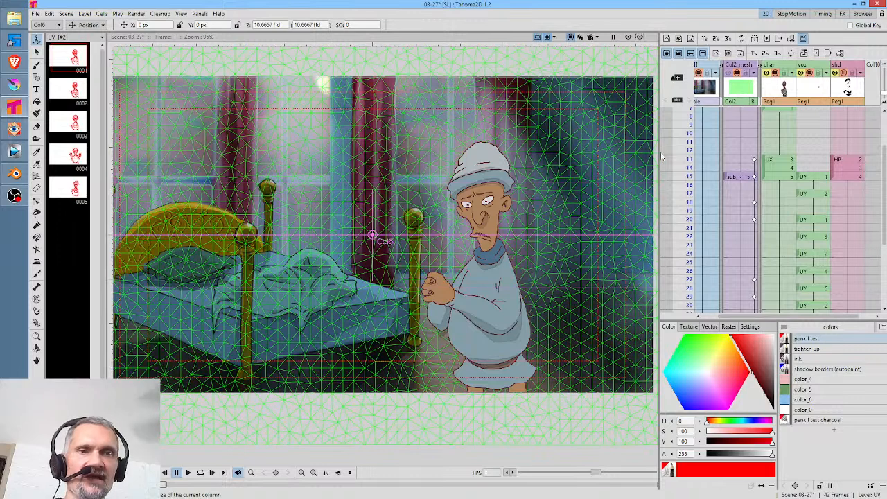
Open the Stage Schematic and move the Col2 and Col2_mesh nodes clear of Group 1, placing them next to each other
key("shift+s")
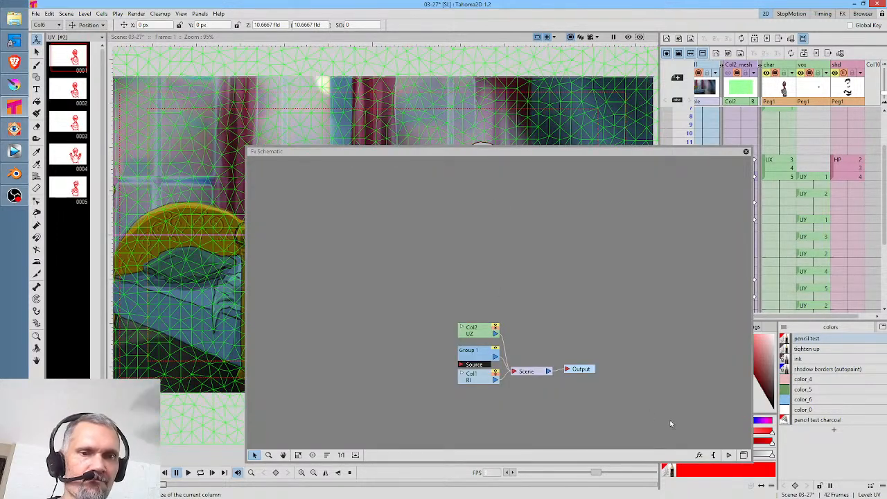
left_click(744, 455)
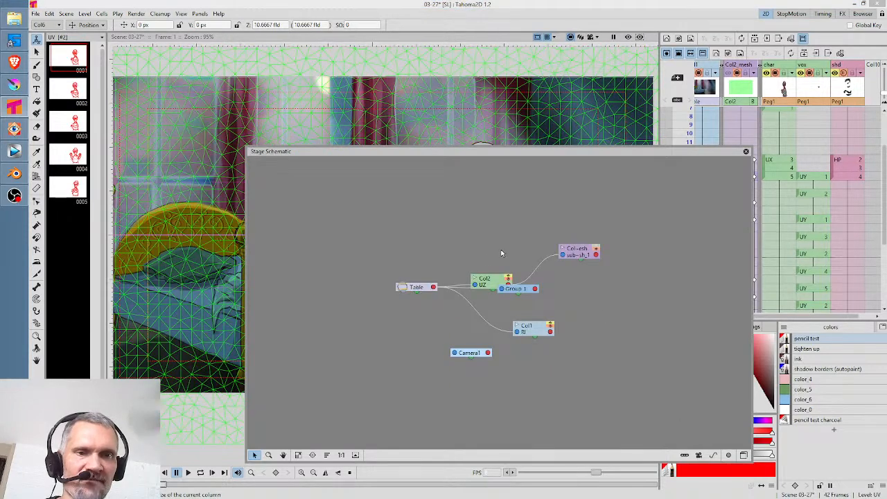
left_click_drag(498, 284, 501, 226)
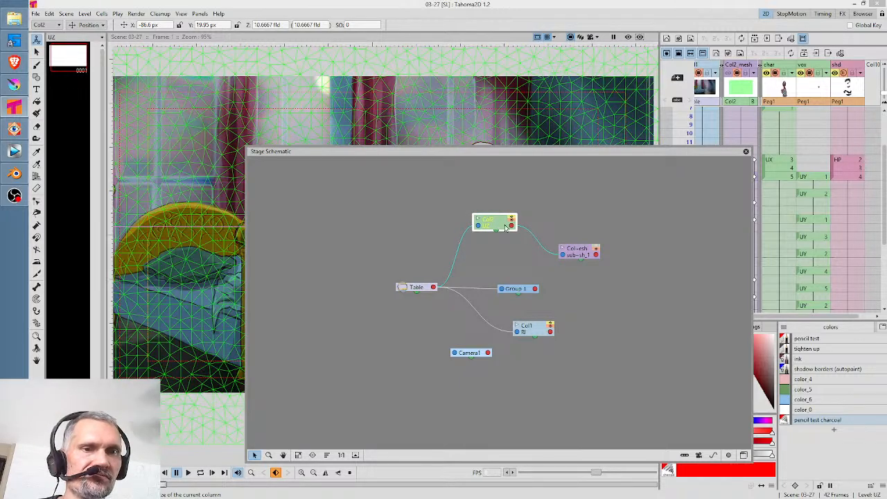
left_click_drag(572, 251, 557, 223)
left_click_drag(499, 223, 497, 227)
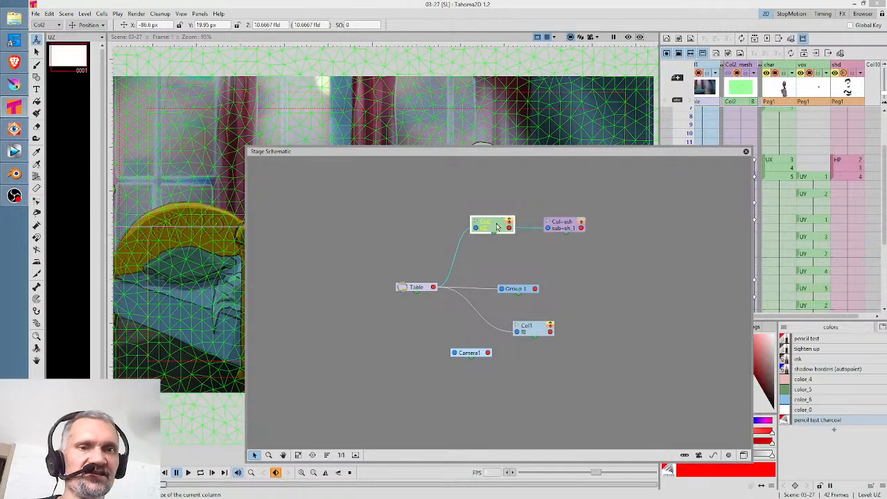
left_click_drag(565, 229, 553, 224)
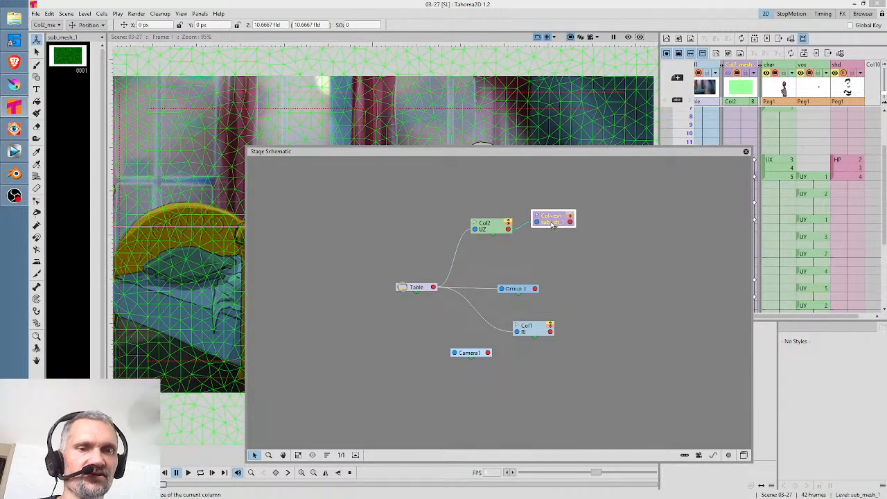
Move Group 1 away from the other nodes, open it and delete its Peg2 node
left_click_drag(525, 290, 596, 282)
right_click(596, 282)
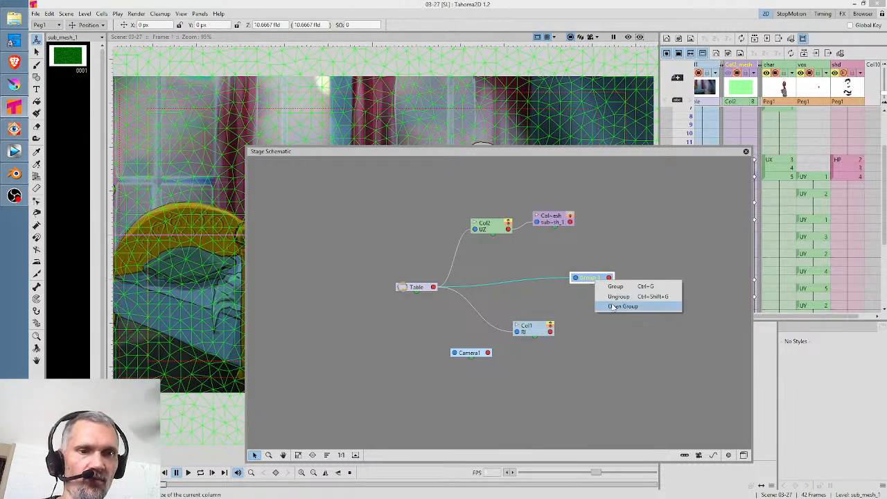
left_click(613, 307)
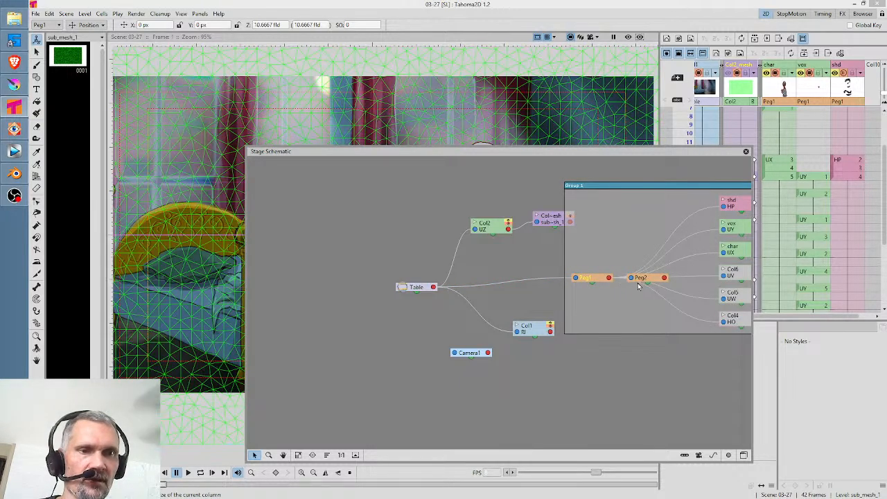
left_click_drag(643, 281, 633, 235)
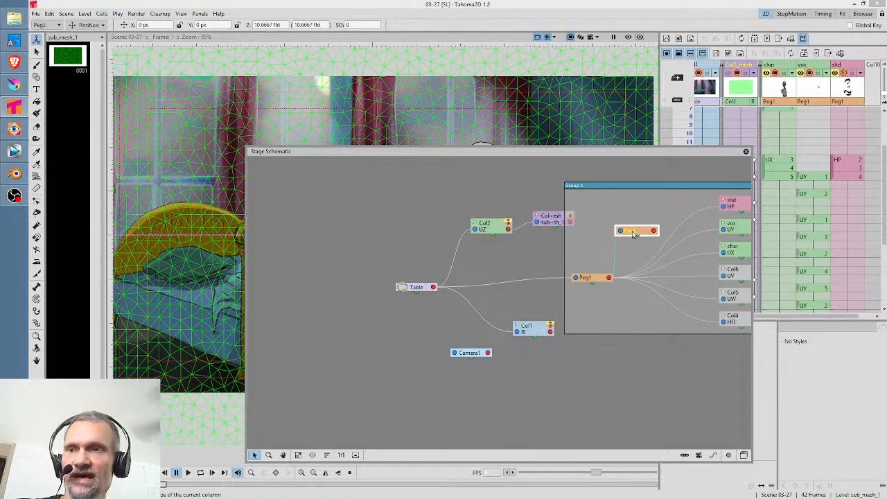
key("Delete")
Try to parent Peg1 to the Col2_mesh node instead of Table
left_click_drag(604, 279, 668, 211)
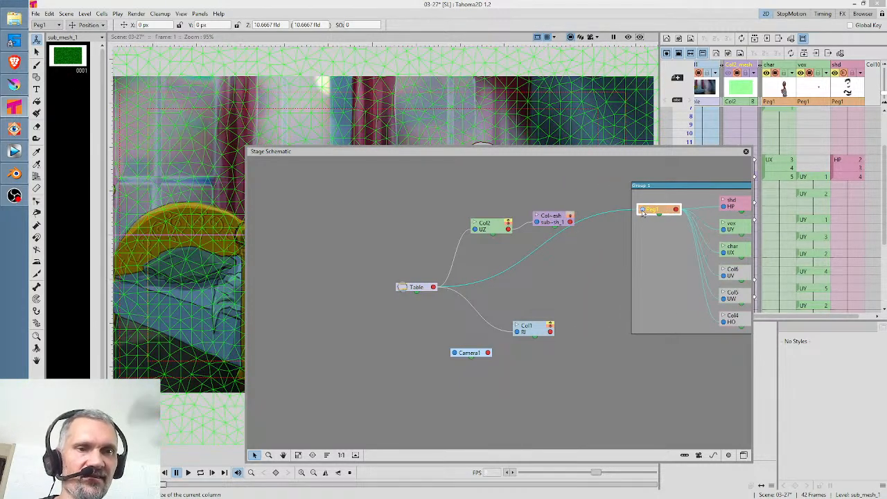
left_click(548, 250)
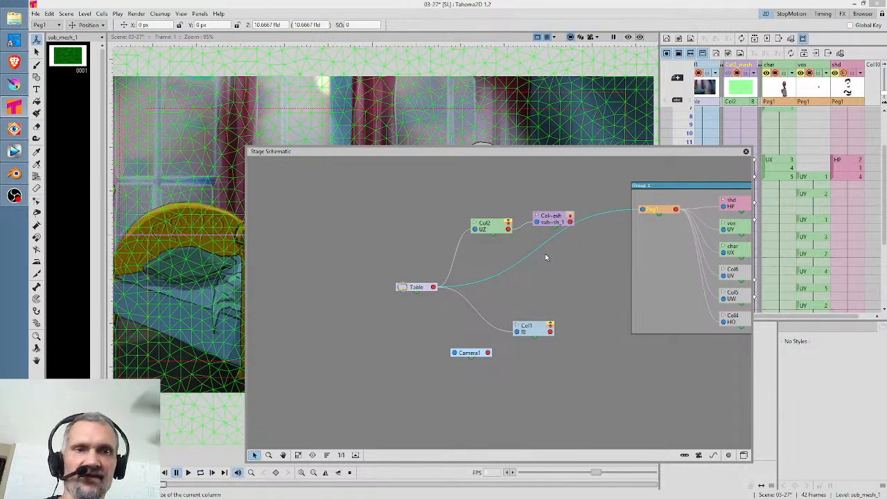
left_click(645, 209)
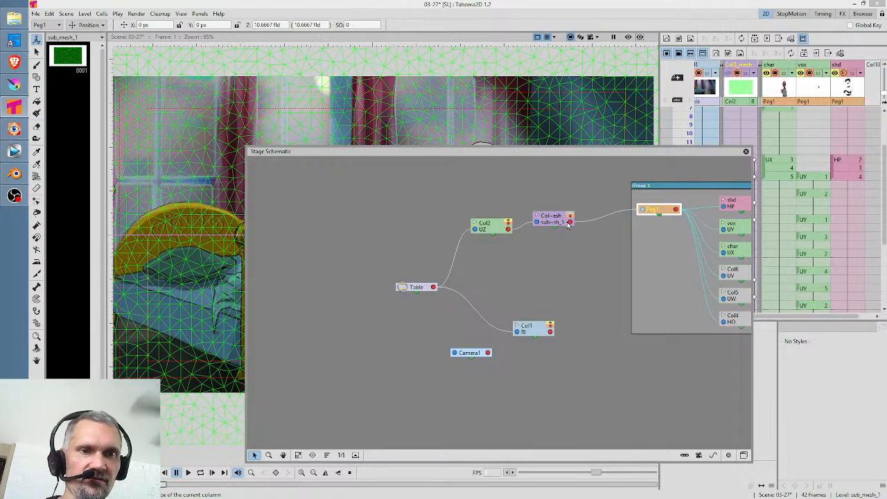
Space out the Table, Col2_mesh and Group 1 nodes in the Stage Schematic and close the open group
left_click_drag(558, 222, 561, 202)
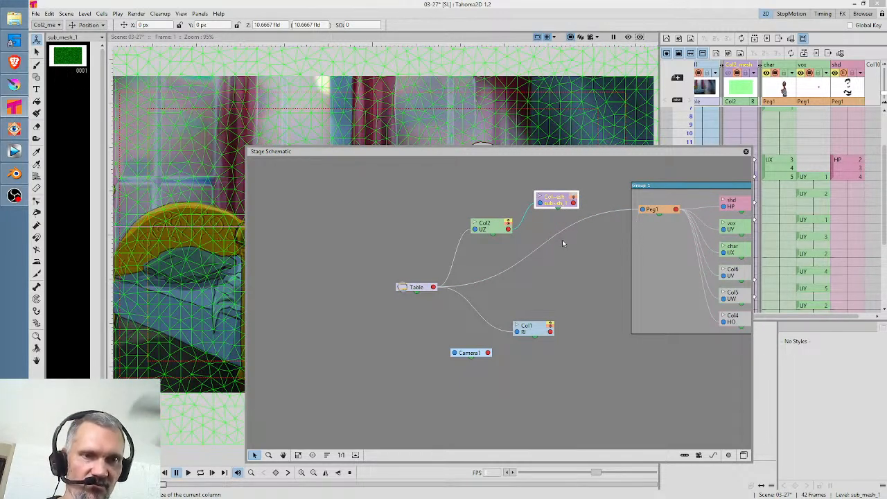
left_click(560, 234)
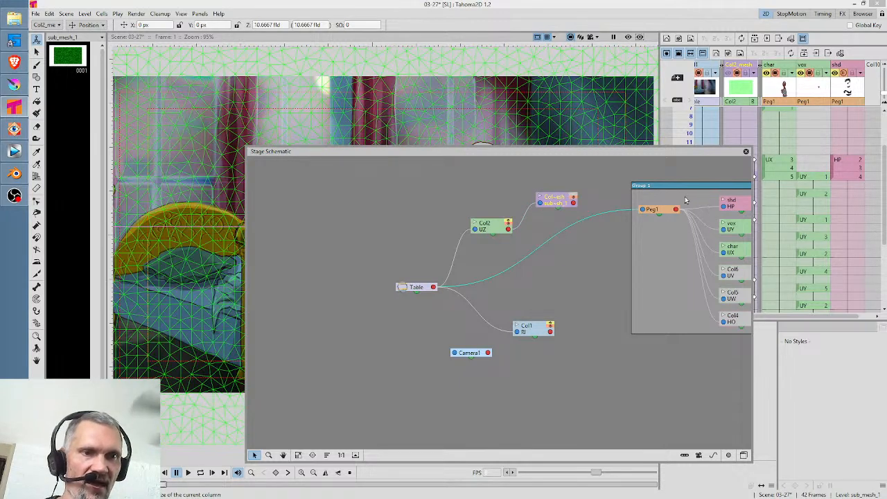
left_click_drag(419, 287, 351, 283)
left_click_drag(563, 202, 556, 201)
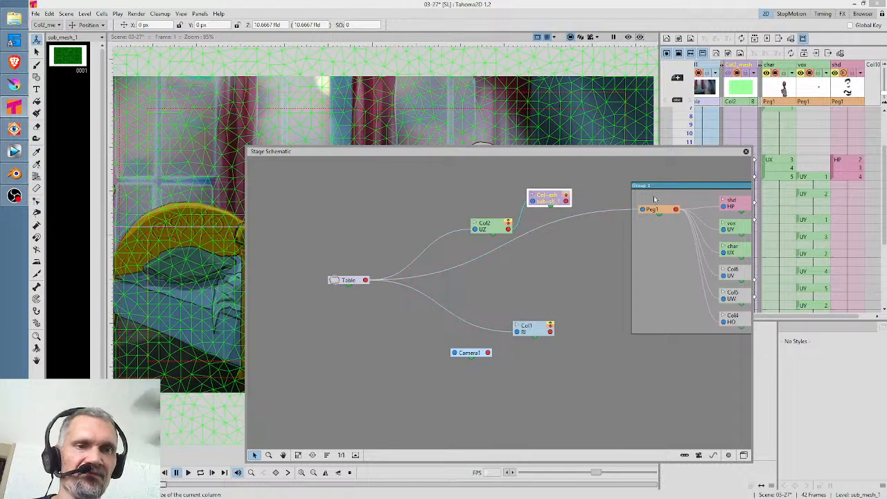
left_click_drag(675, 185, 630, 189)
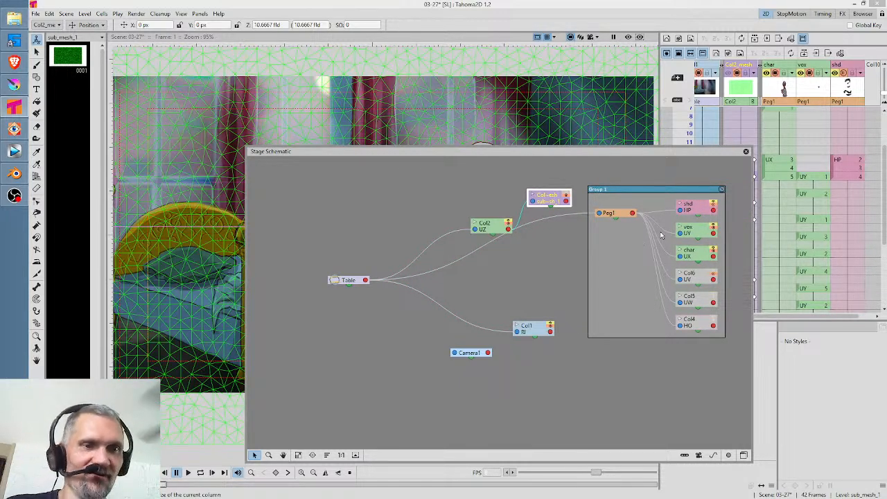
left_click(721, 190)
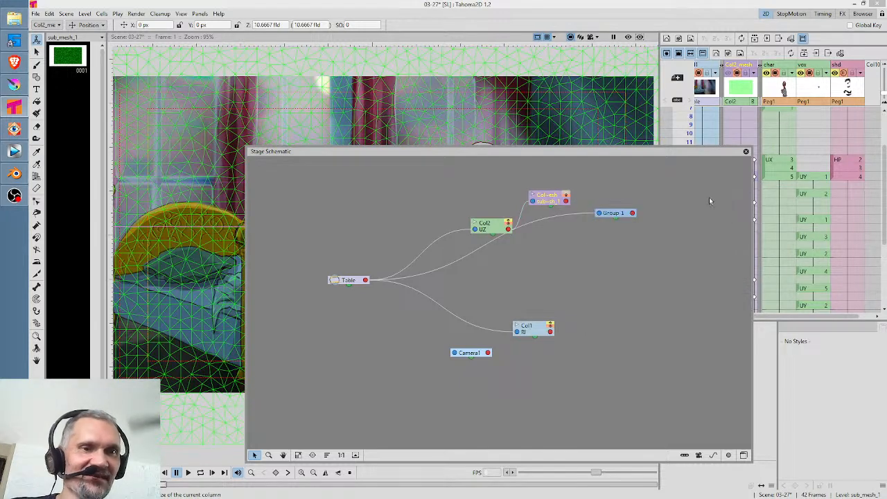
Ungroup Group 1 in the Stage Schematic and delete the Peg1 node that parents its columns
right_click(619, 214)
left_click(630, 230)
left_click_drag(620, 217, 592, 254)
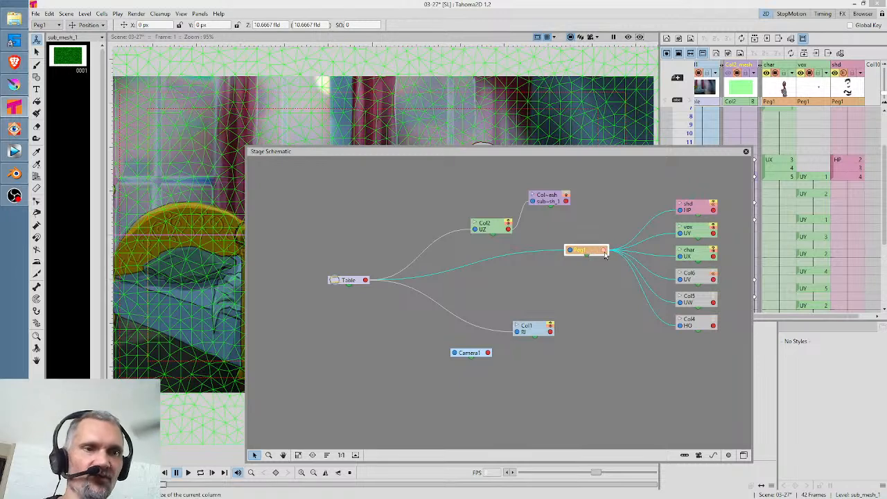
key("Delete")
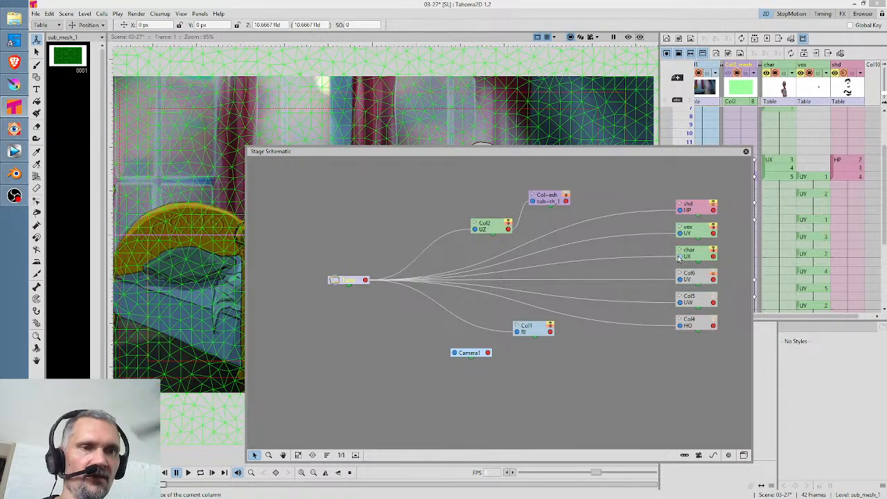
Parent the char, vox and shd columns to the Col2 mesh node and close the Stage Schematic
left_click(775, 71)
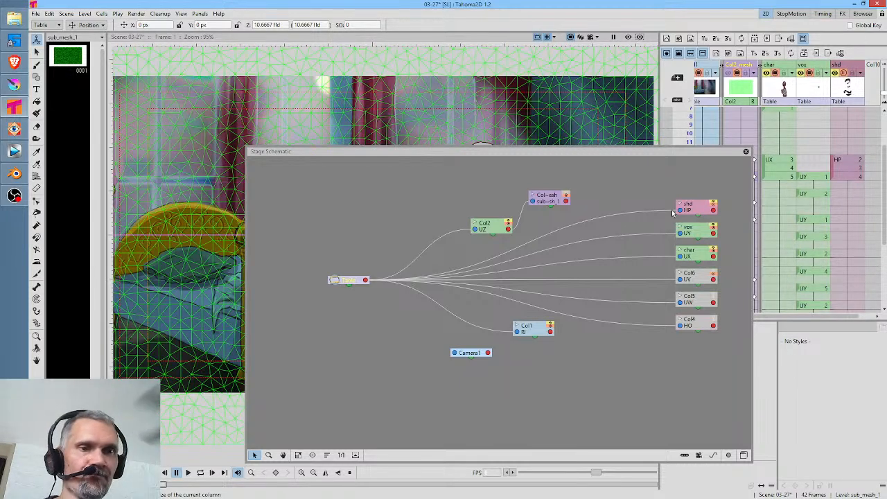
left_click_drag(680, 257, 565, 201)
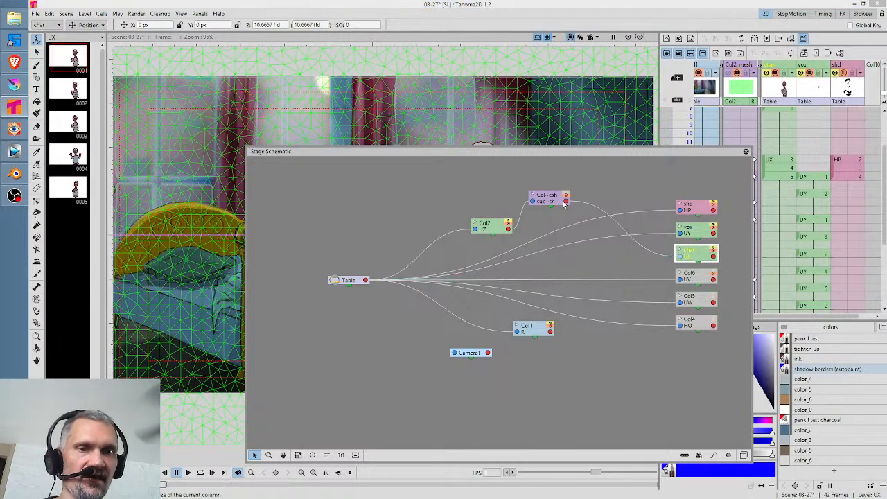
left_click_drag(681, 234, 565, 201)
left_click_drag(681, 212, 566, 201)
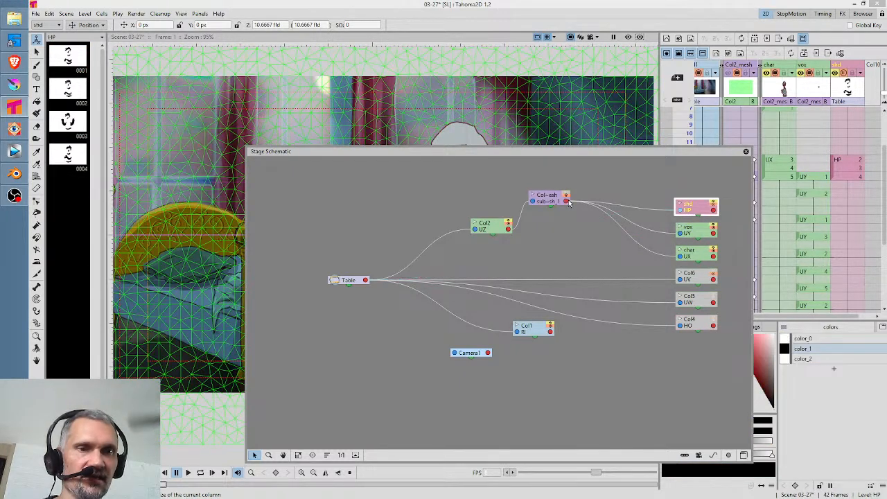
left_click(746, 152)
Turn on the viewer's preview mode and scrub between frames 7 and 24 to check the character's layers
left_click(690, 160)
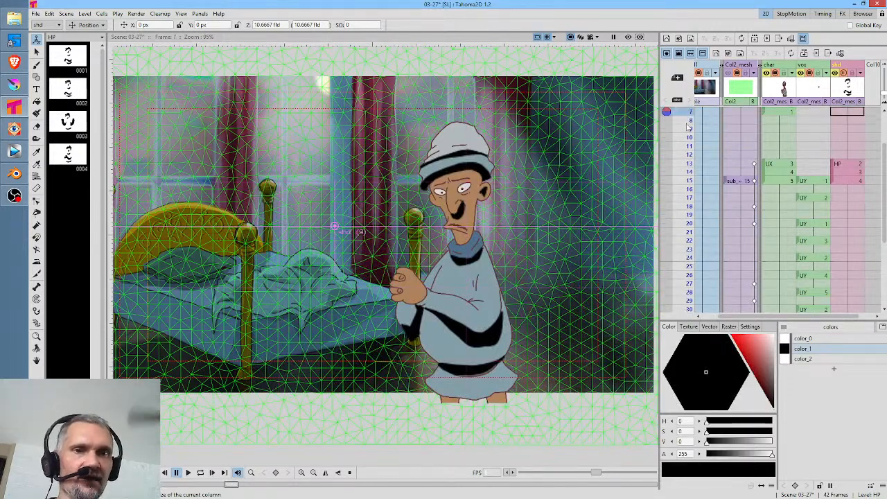
left_click_drag(696, 219, 700, 240)
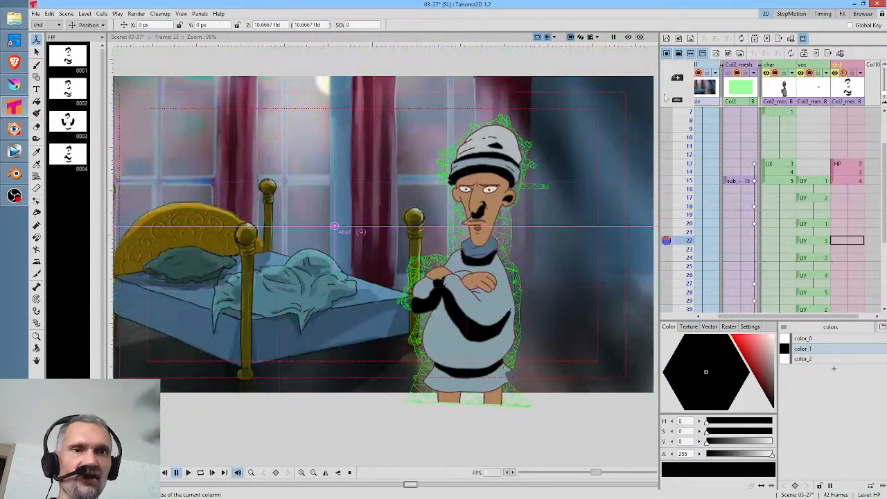
left_click(628, 38)
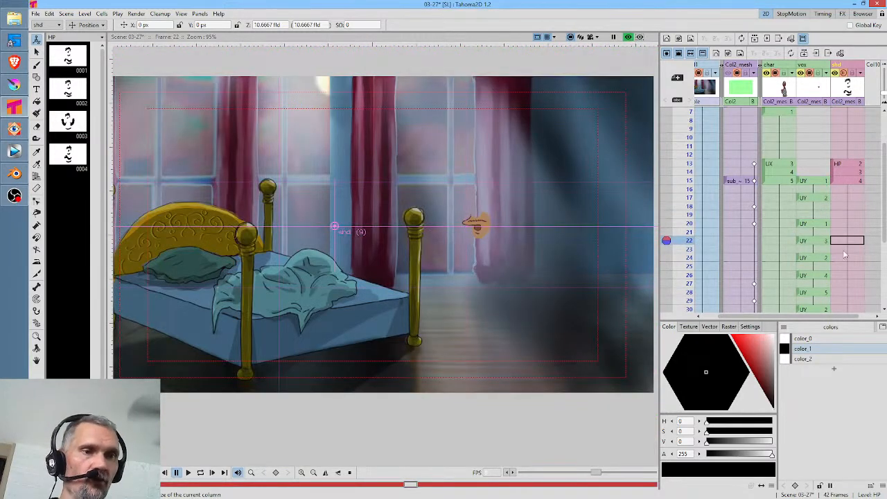
left_click(778, 232)
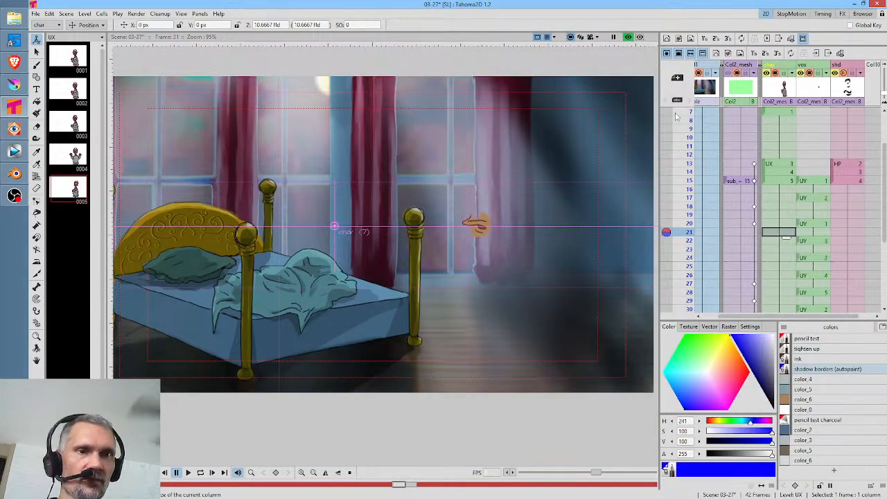
left_click_drag(678, 129, 668, 258)
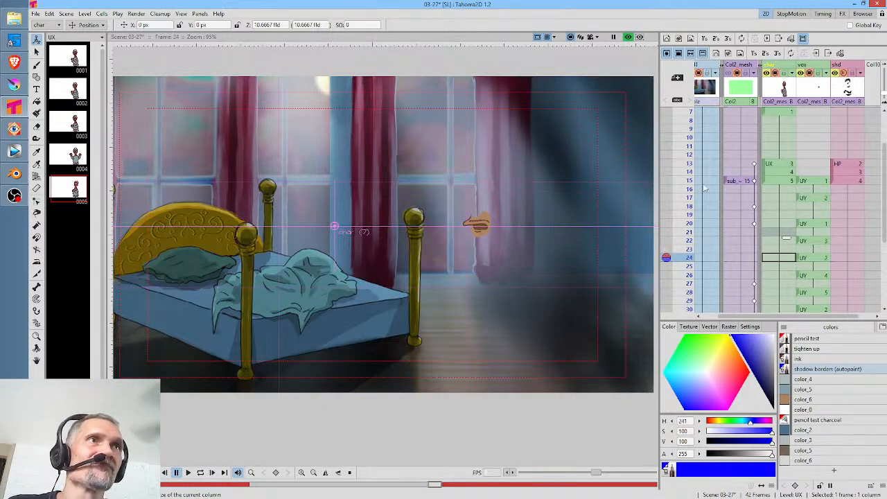
Save the scene
left_click(35, 14)
left_click(51, 45)
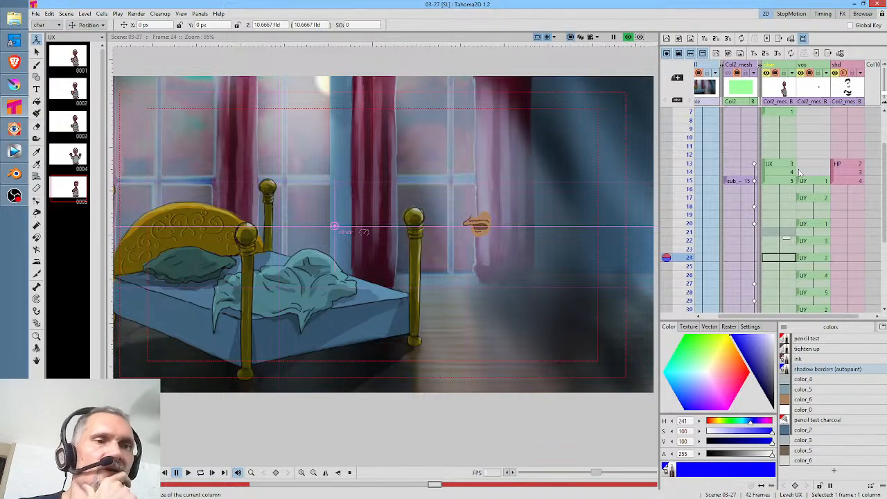
Check the previewed character on frames 5 to 15 by stepping through the first part of the scene
scroll(837, 172, "up", 2)
left_click(789, 113)
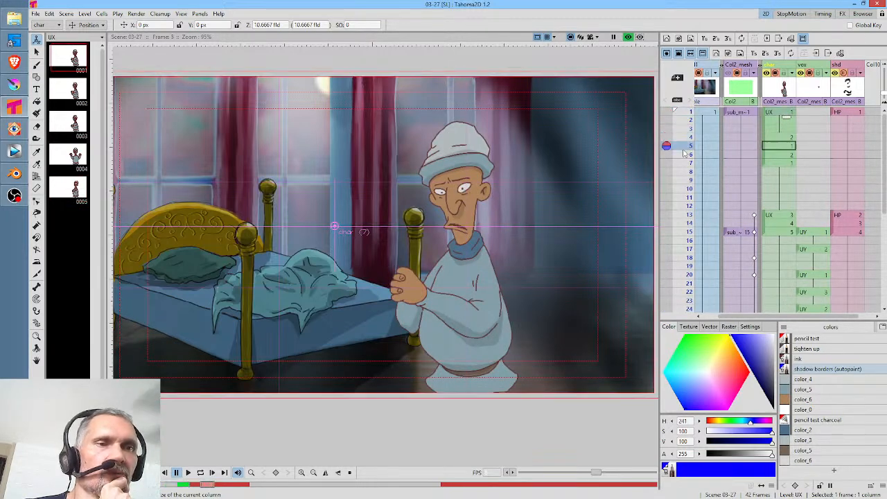
left_click(690, 217)
mouse_move(692, 221)
left_mouse_down()
mouse_move(689, 257)
mouse_move(688, 233)
left_mouse_up()
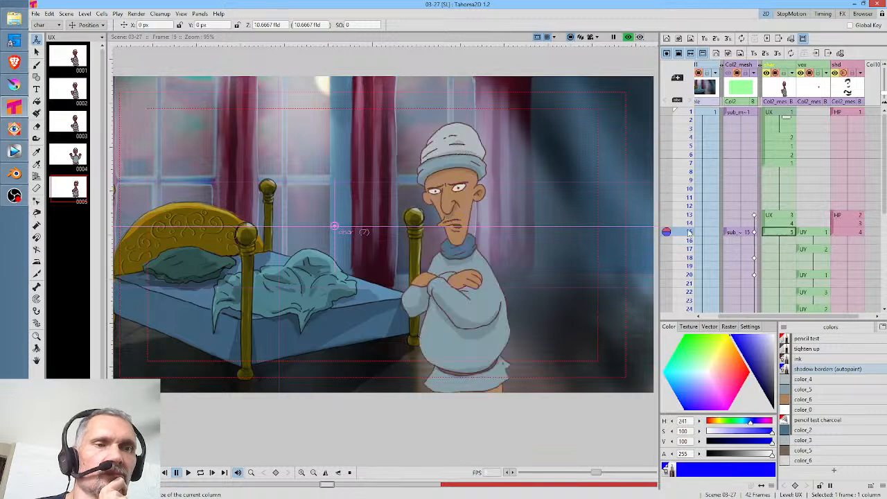
left_click(788, 180)
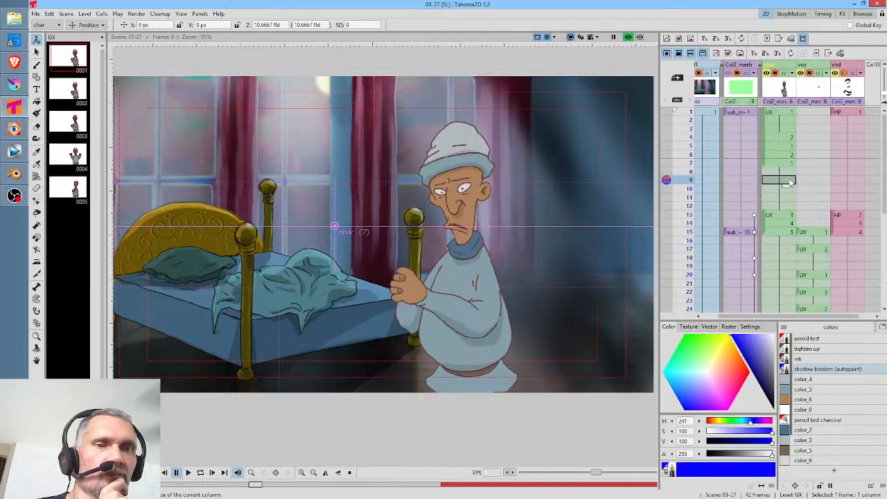
left_click(691, 163)
left_click(689, 171)
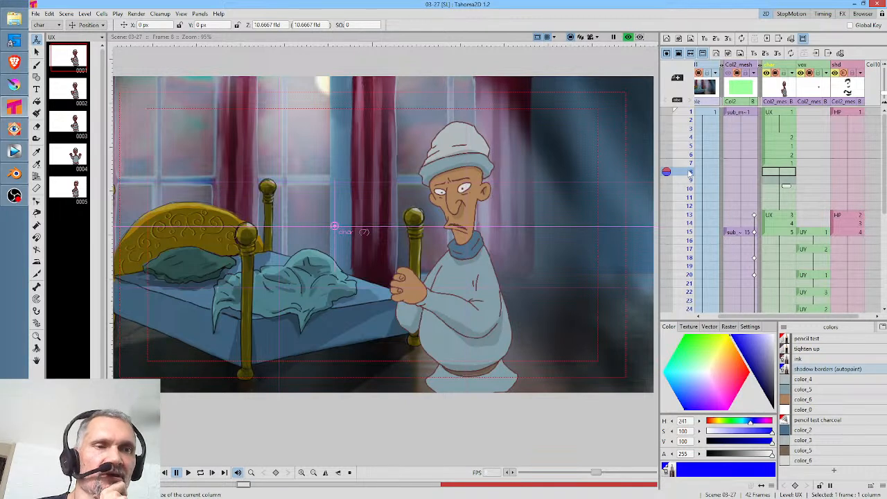
left_click(690, 180)
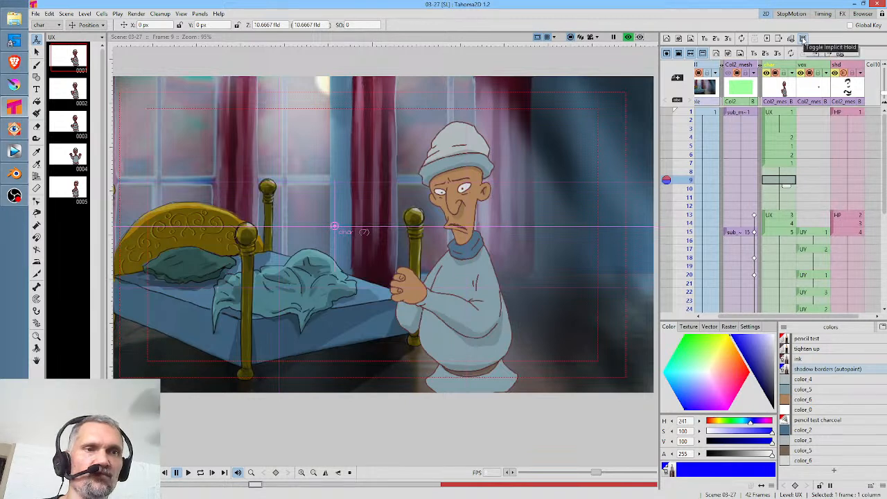
Compare the char column's held cells with frames 15 and 16, including the vox cell on frame 15
left_click(787, 164)
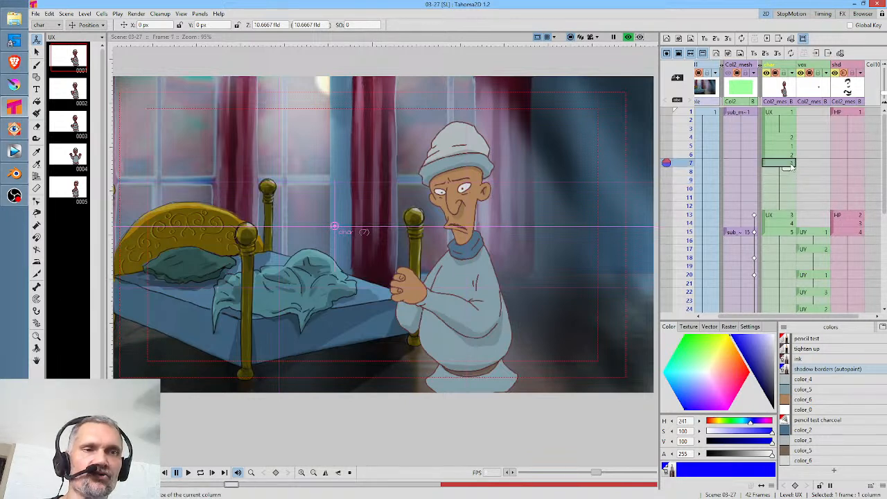
left_click(787, 190)
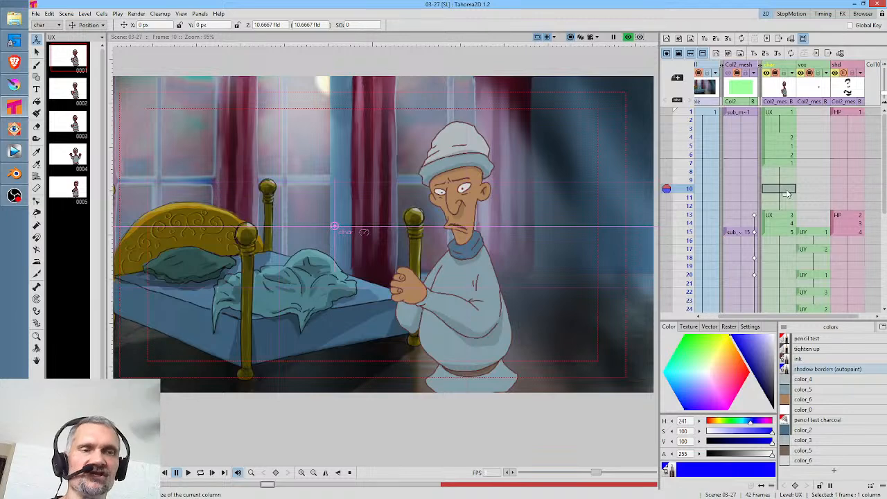
left_click(786, 240)
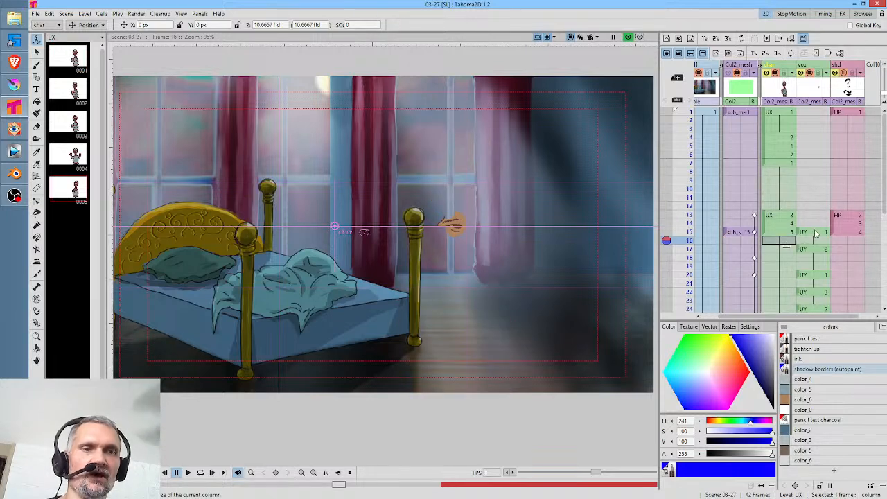
key("Up")
left_click(812, 234)
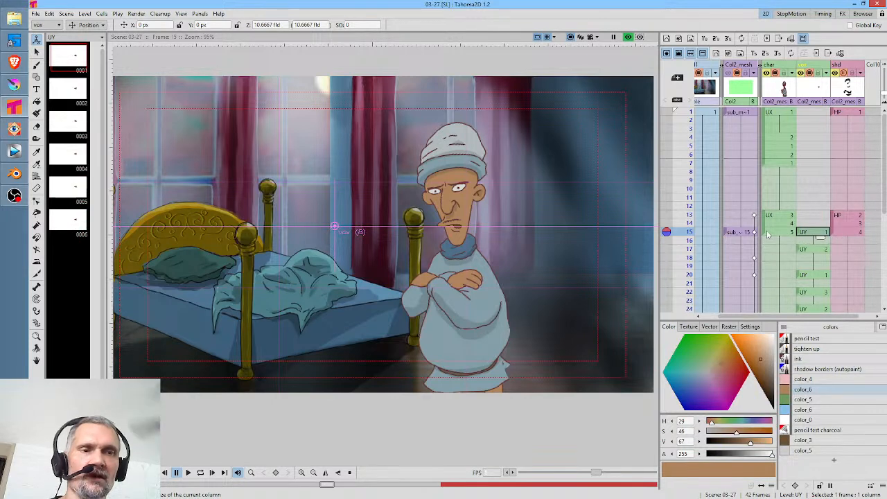
left_click(786, 233)
left_click(808, 236)
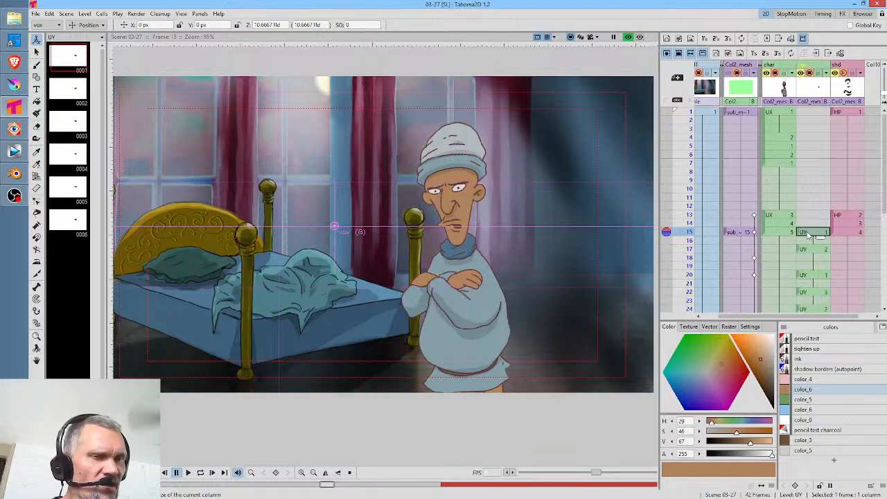
Open the Stage Schematic and space out the Col2 node and its mesh node
key("shift+s")
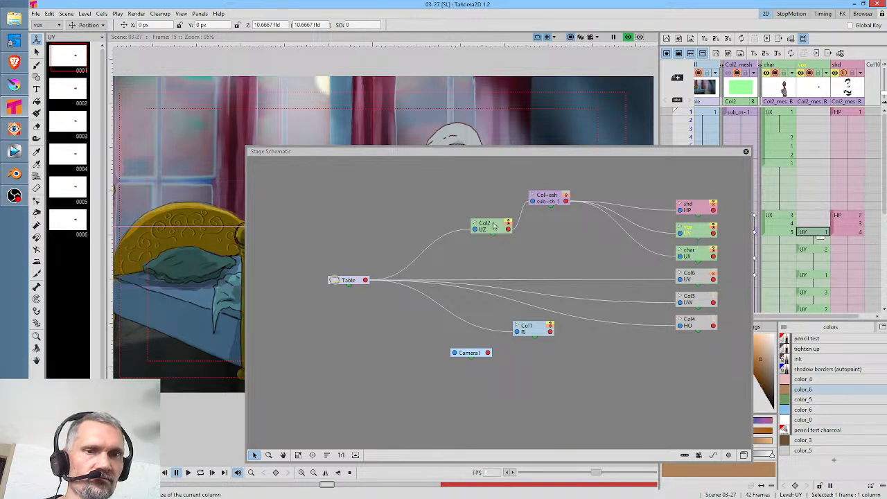
left_click_drag(493, 229, 438, 216)
left_click_drag(550, 201, 515, 205)
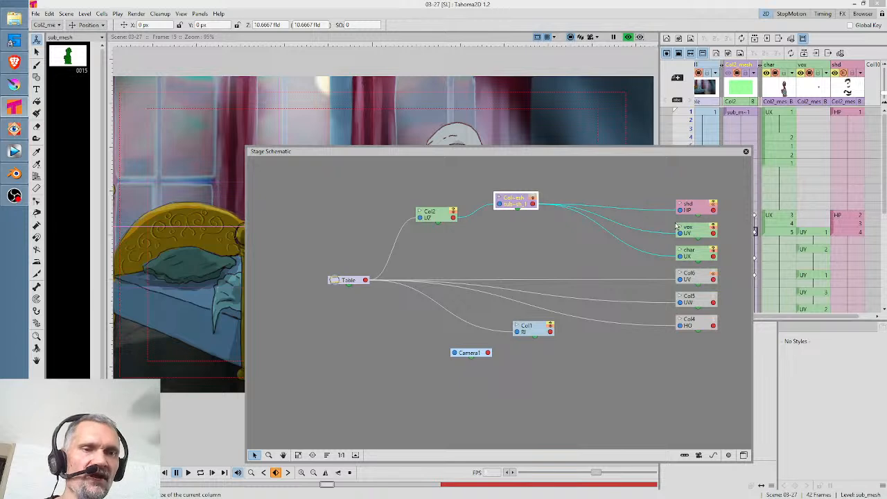
Switch to the FX Schematic, ungroup Group 1, and move the Col1 and Col2 nodes clear of the others
left_click(744, 455)
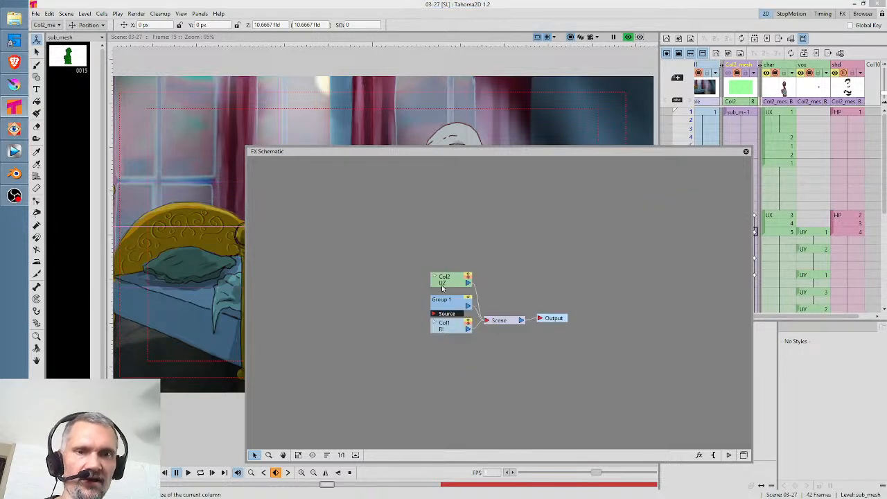
left_click_drag(455, 282, 390, 228)
left_click_drag(450, 327, 345, 371)
left_click_drag(440, 300, 275, 267)
right_click(283, 269)
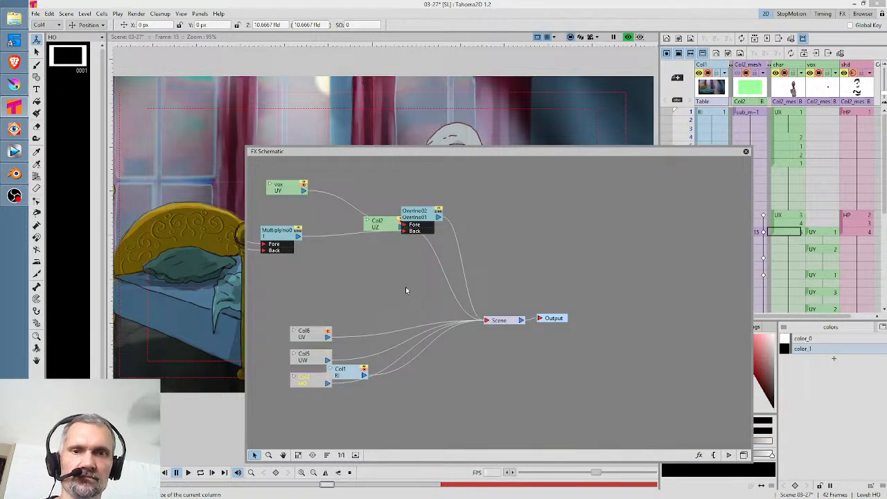
left_click_drag(344, 373, 327, 417)
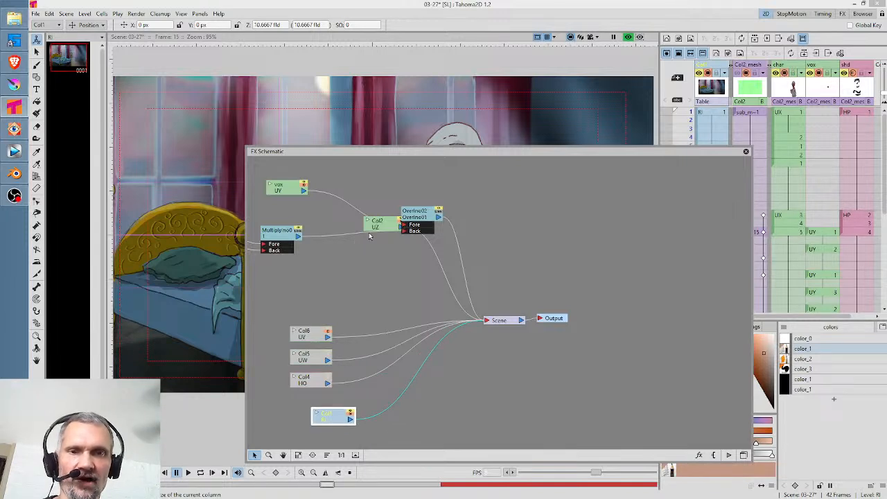
left_click_drag(369, 229, 333, 298)
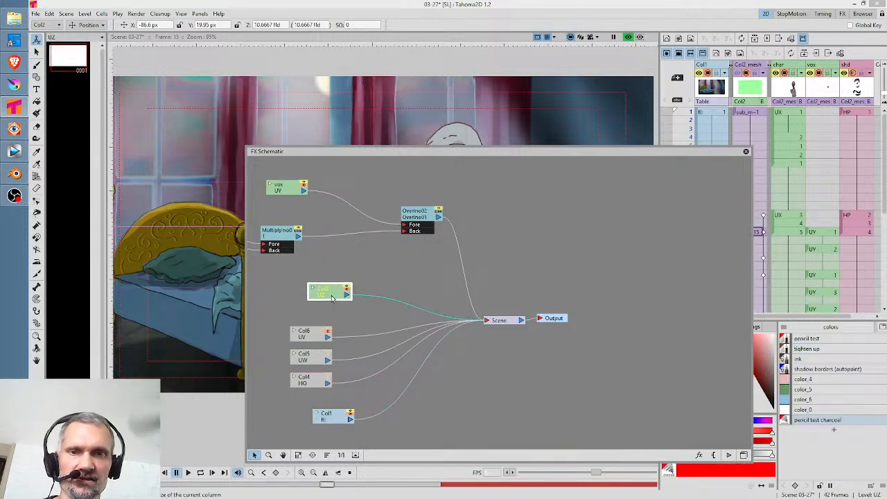
left_click_drag(462, 275, 579, 275)
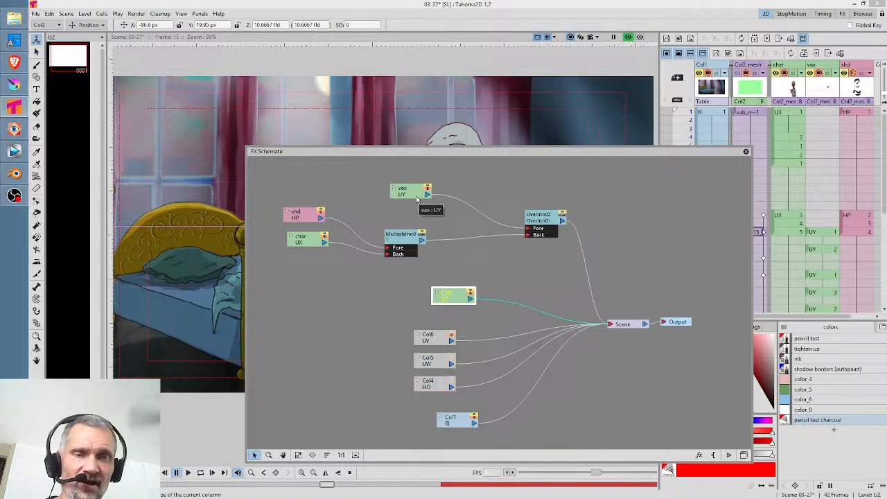
Detach the char node from the Multiply effect and feed it straight into the Over effect's Back input
left_click(320, 240)
left_click_drag(323, 242, 314, 311)
left_click(434, 253)
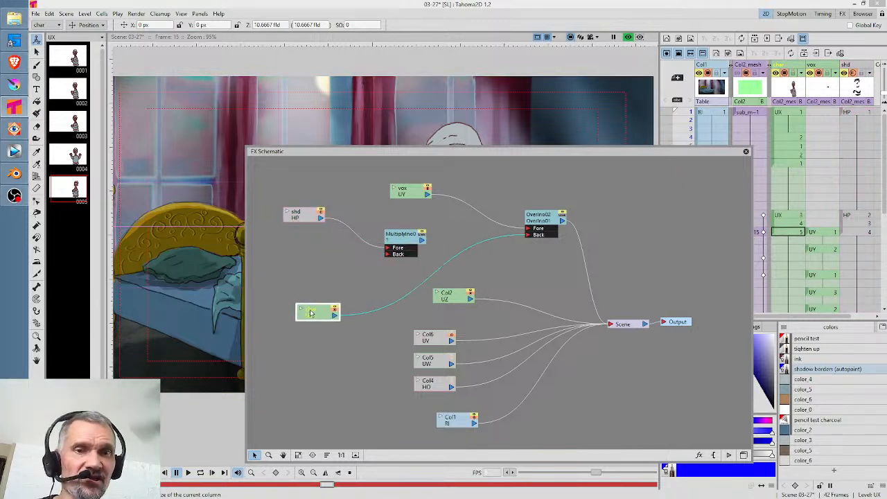
Move the vox node just above char and reposition the Over effect closer to both nodes
left_click_drag(409, 193, 311, 286)
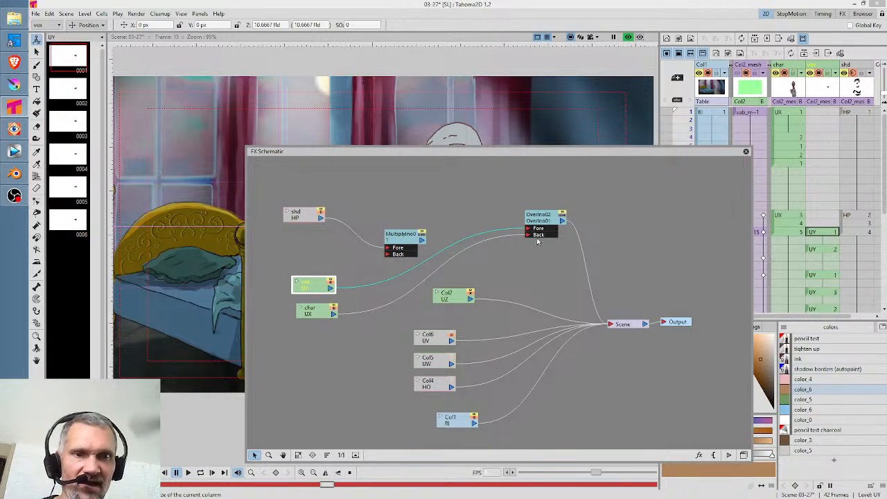
left_click_drag(548, 217, 479, 252)
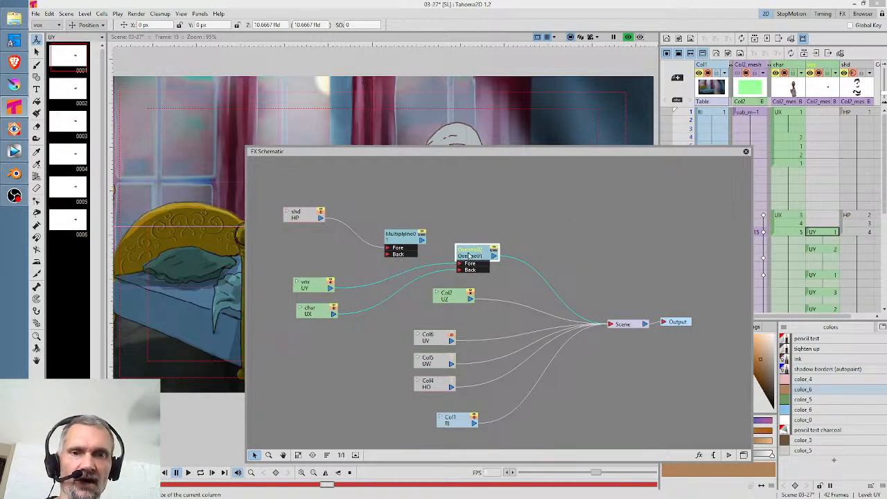
mouse_move(481, 256)
left_mouse_down()
mouse_move(478, 245)
mouse_move(469, 254)
left_mouse_up()
left_click(301, 293)
mouse_move(468, 253)
left_mouse_down()
mouse_move(465, 270)
mouse_move(466, 260)
left_mouse_up()
left_click(310, 288)
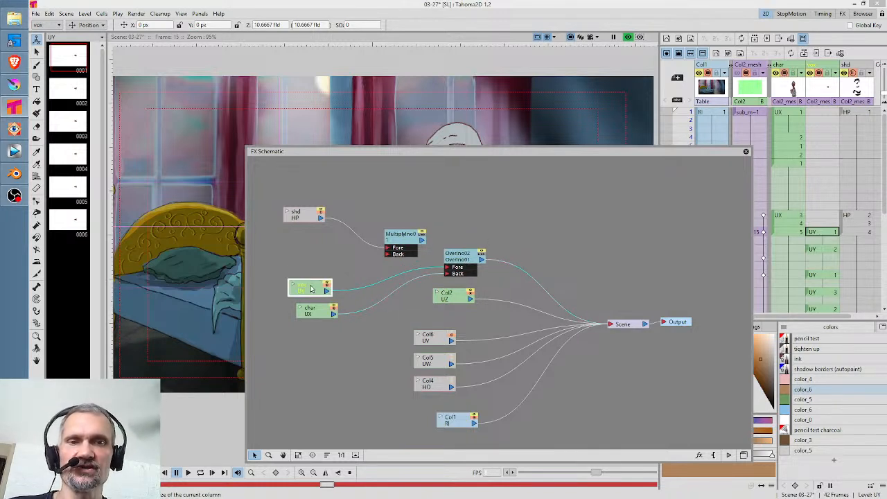
Insert the Multiply effect between Over and Scene, feeding Over into its Back input, and close the FX Schematic
left_click_drag(408, 236, 581, 222)
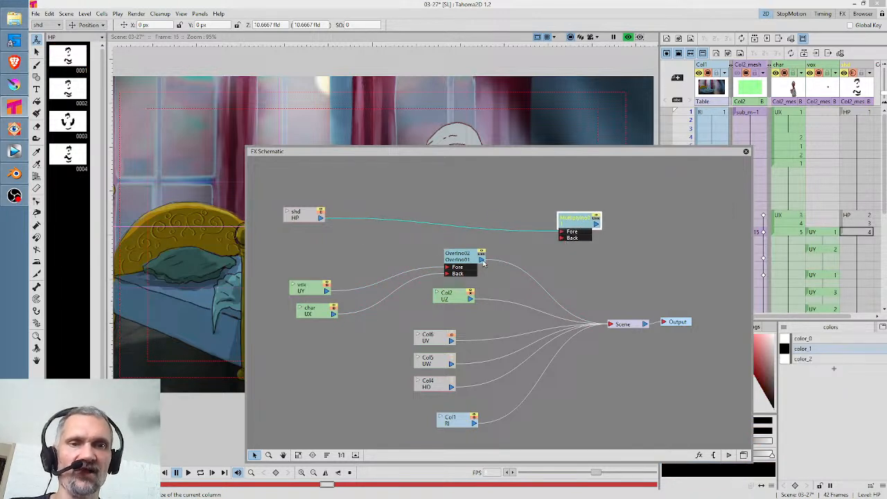
left_click_drag(483, 260, 612, 330)
left_click_drag(469, 260, 420, 249)
left_click_drag(570, 218, 493, 218)
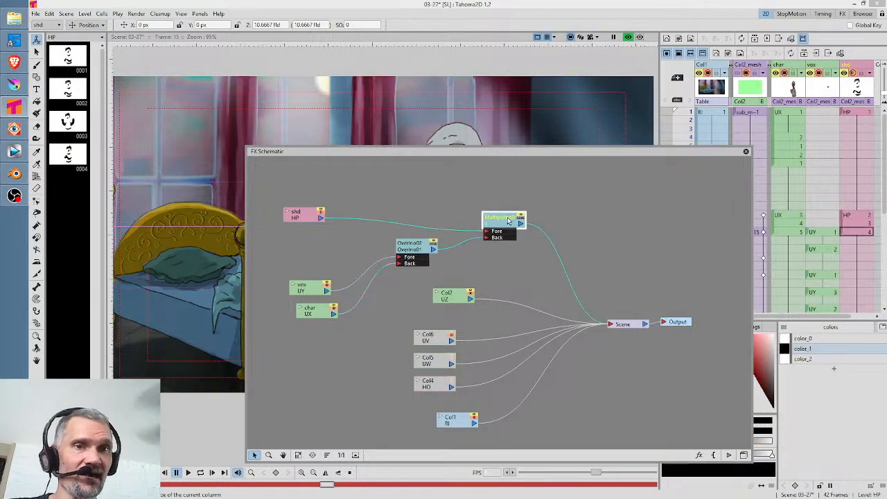
left_click(746, 152)
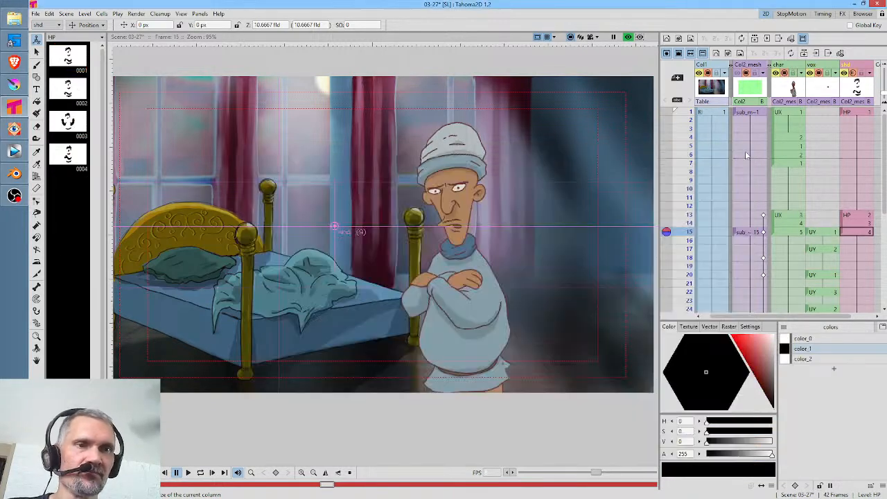
Preview the char column at frame 16 and save all scene changes
left_click(793, 241)
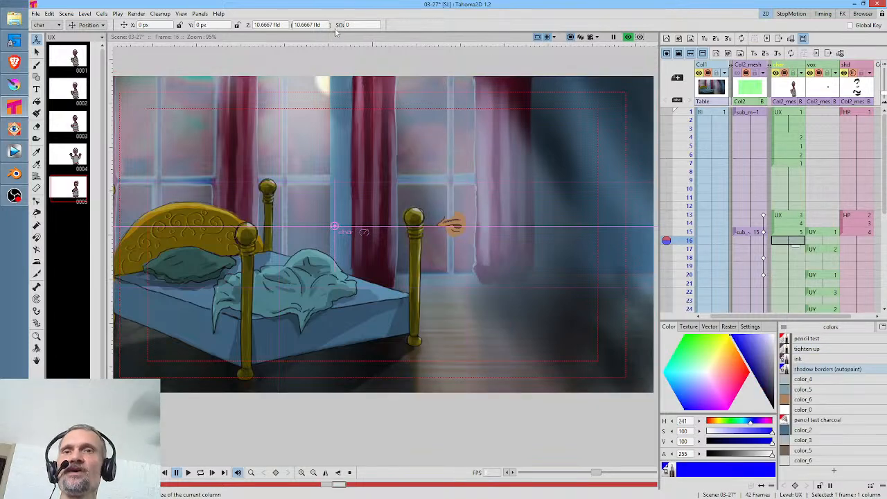
left_click(36, 16)
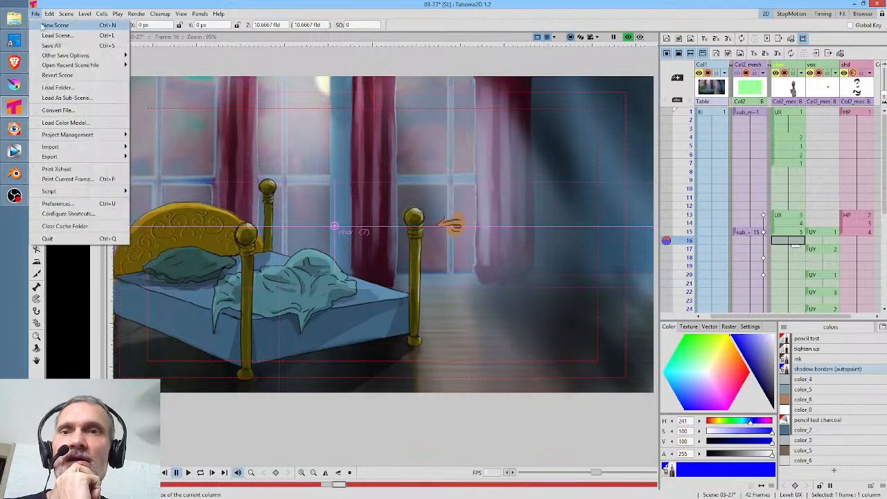
left_click(45, 46)
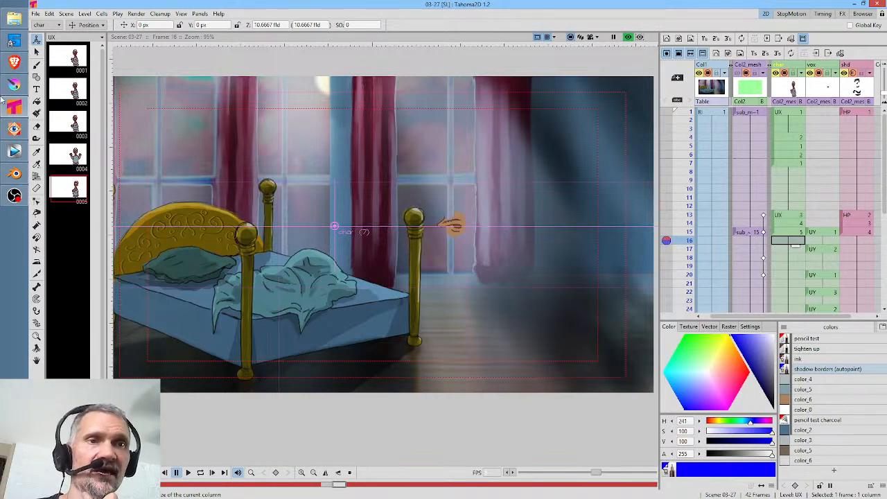
Turn off the preview, hide the Col2_mesh column at frame 1, and save all changes
left_click(628, 37)
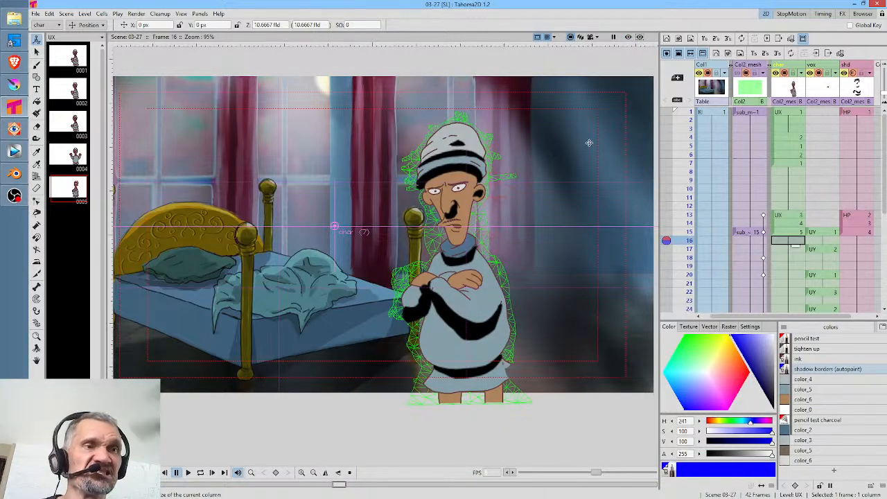
scroll(819, 162, "right", 2)
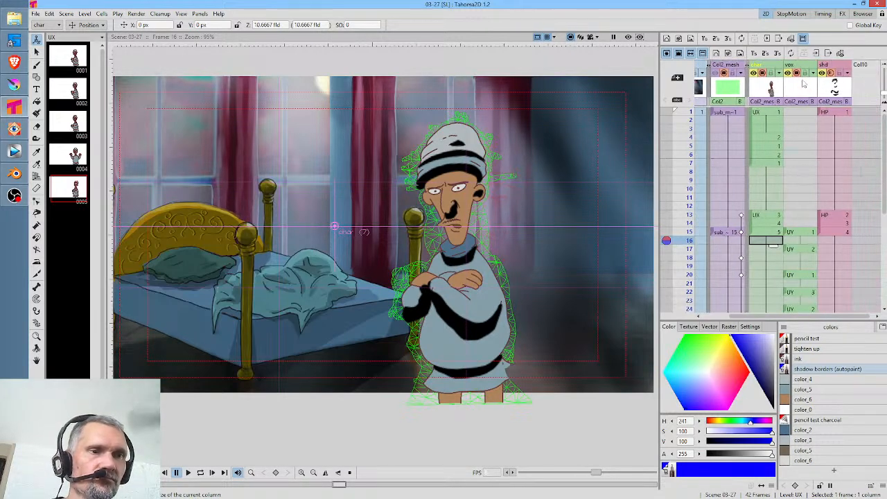
left_click(774, 113)
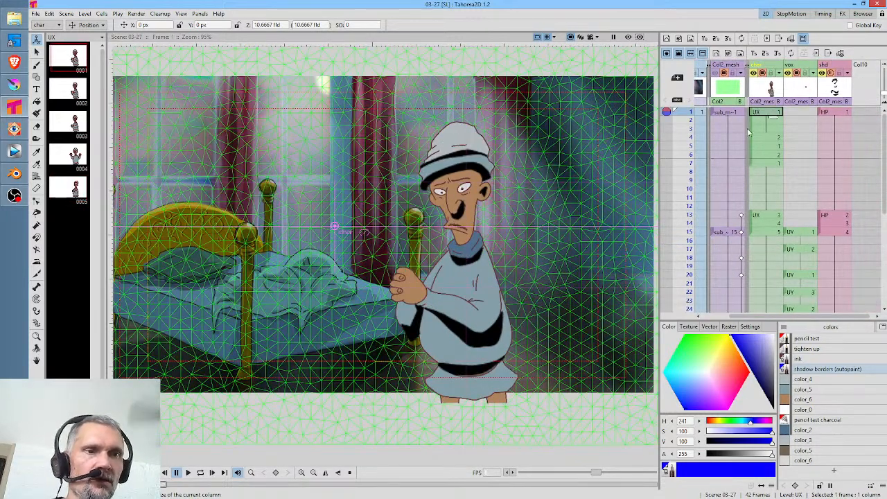
left_click(725, 73)
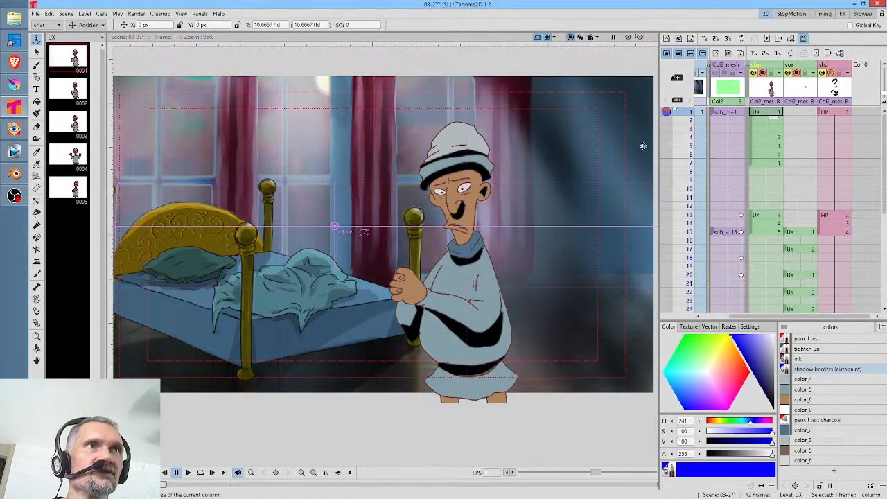
left_click(36, 14)
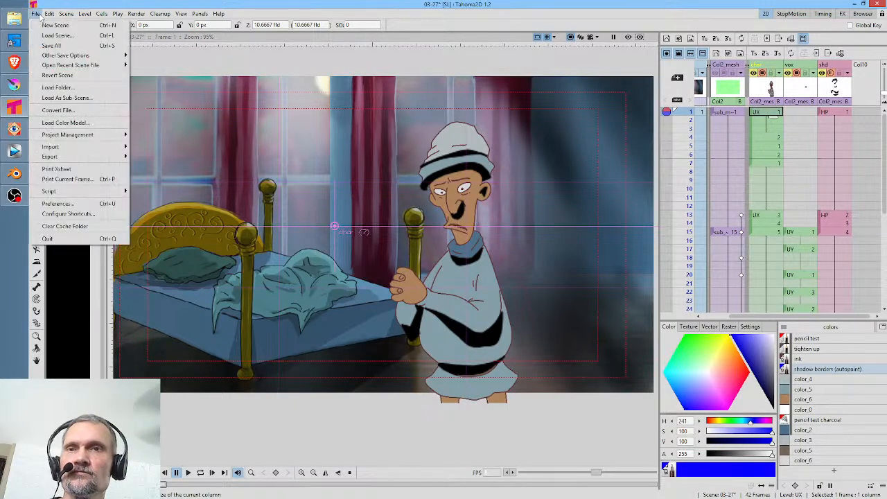
left_click(80, 43)
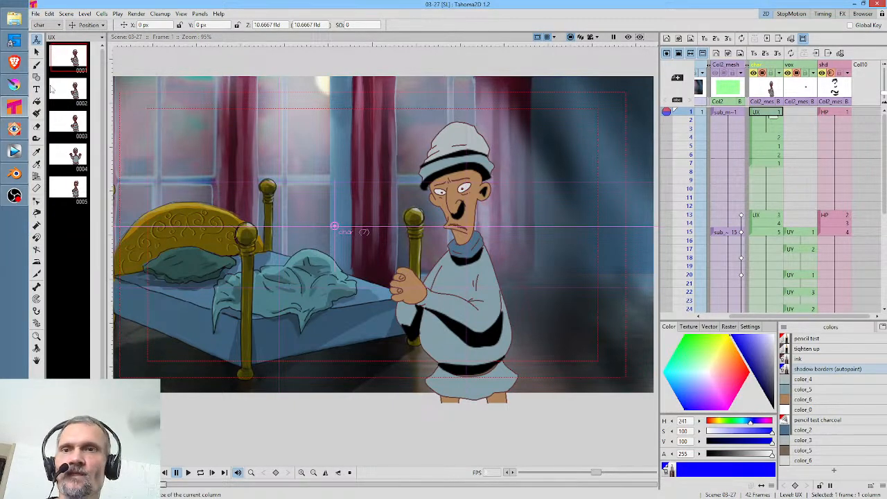
Play the animation in a loop to review the character's motion, and return to frame 1 of the char column
mouse_move(13, 19)
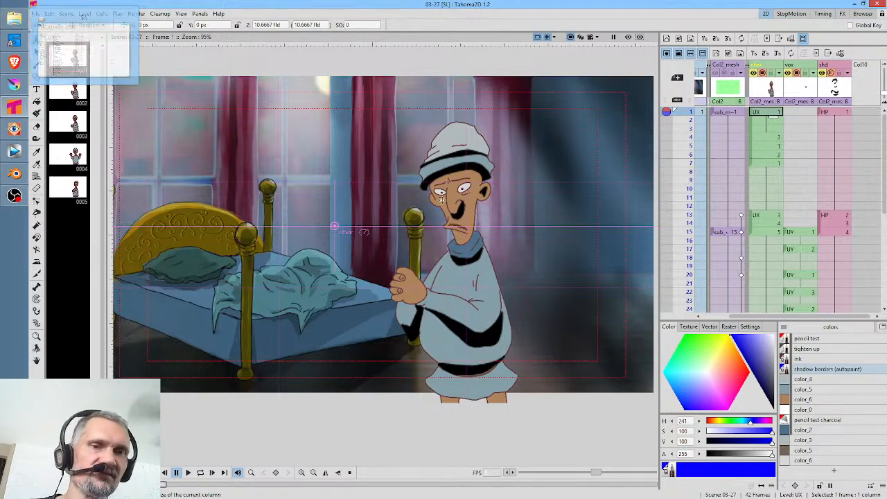
left_click_drag(396, 242, 398, 262)
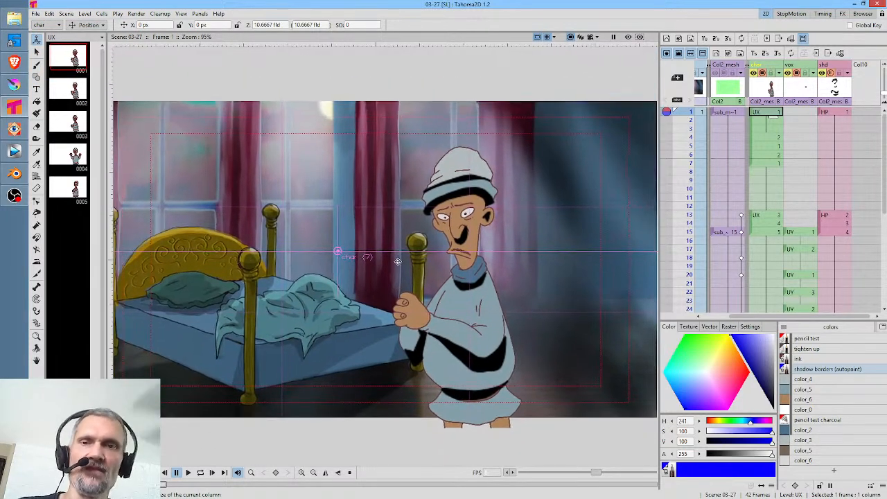
scroll(398, 261, "down", 1)
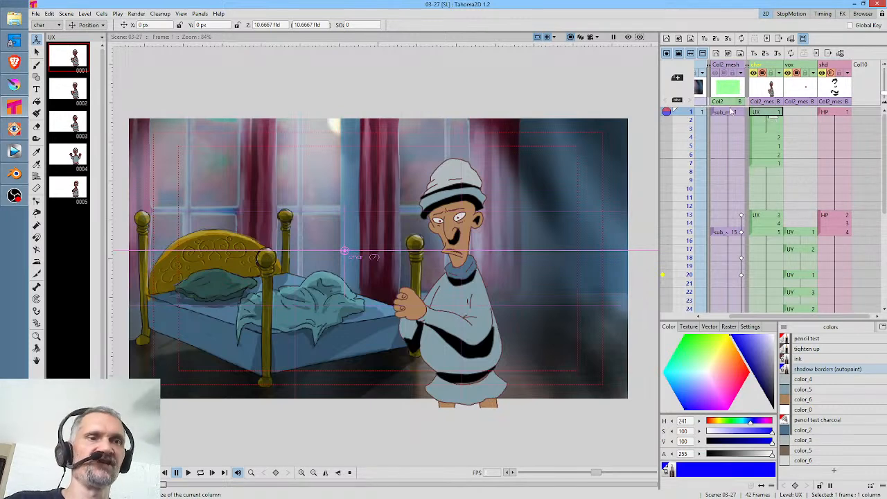
key("l")
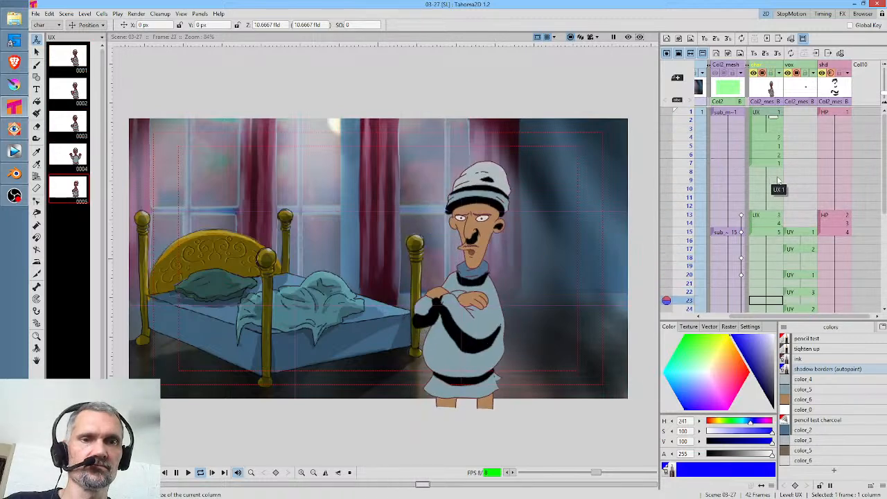
key("l")
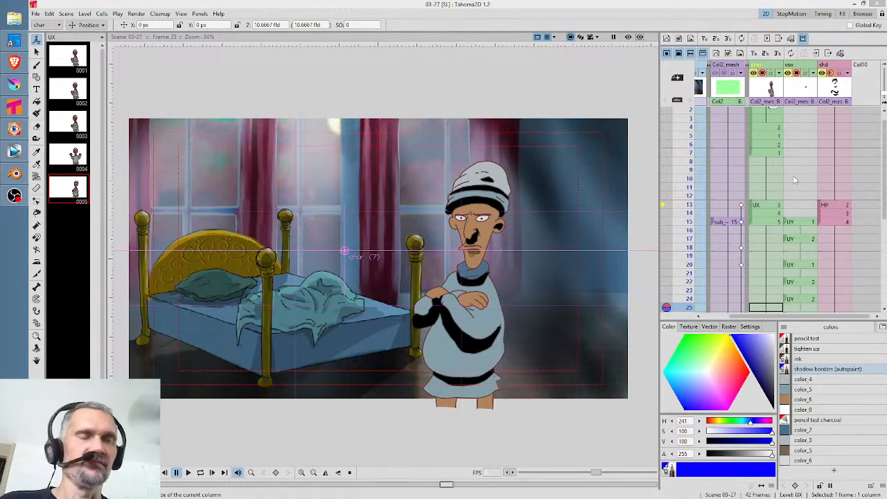
scroll(796, 187, "up", 1)
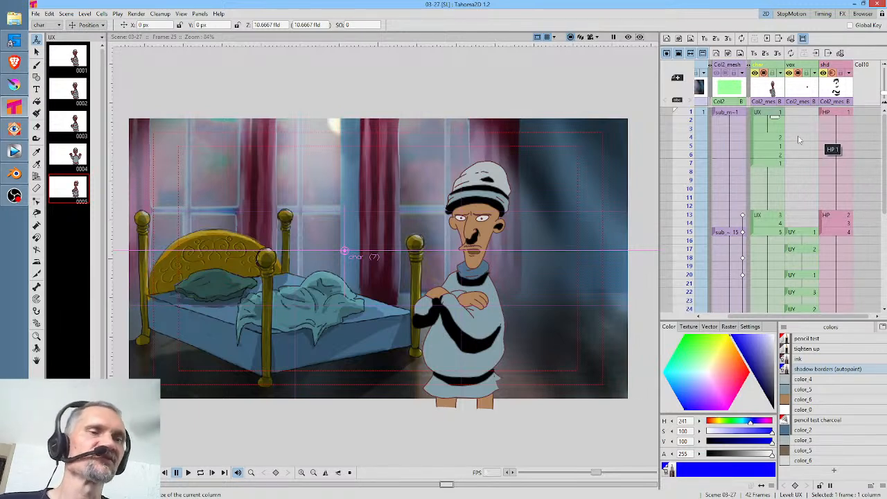
left_click(770, 113)
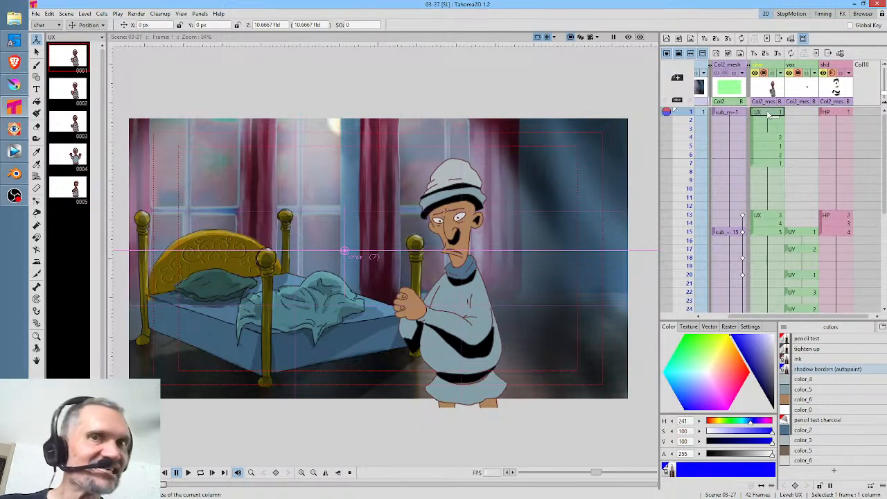
left_click(219, 15)
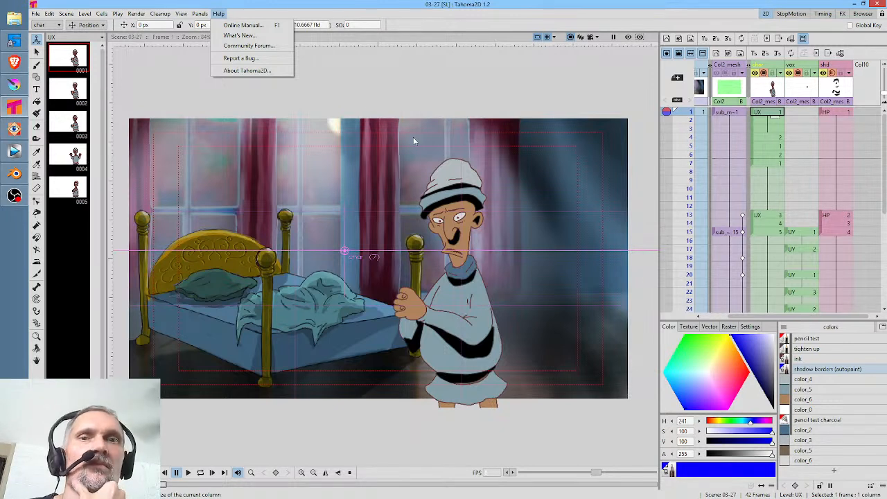
left_click(255, 7)
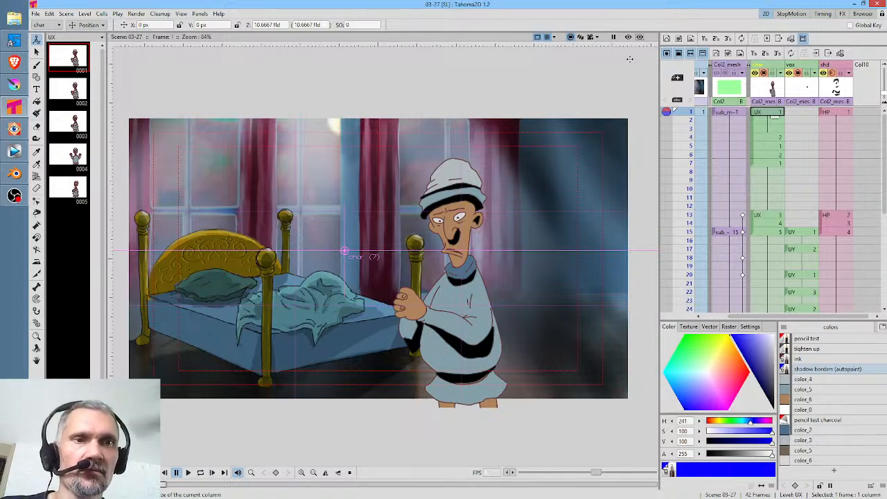
Turn on the preview and regenerate it at frames 1 and 16 to check the rendered character
left_click(629, 39)
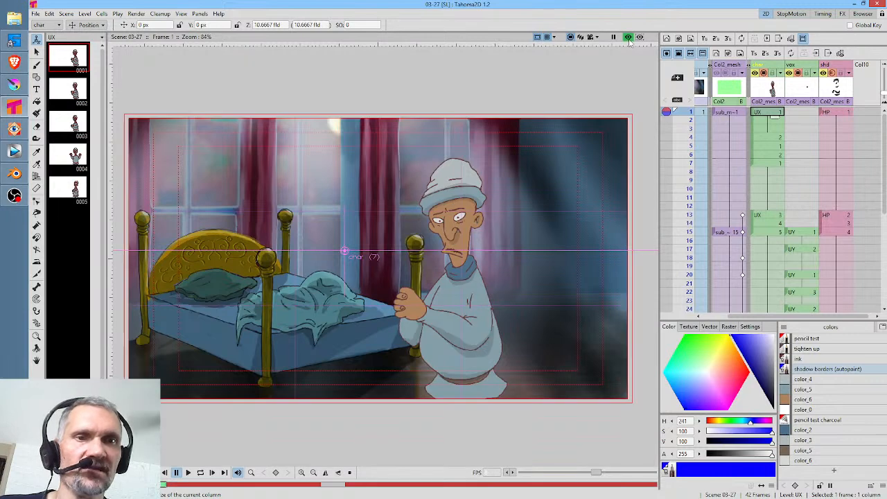
right_click(531, 183)
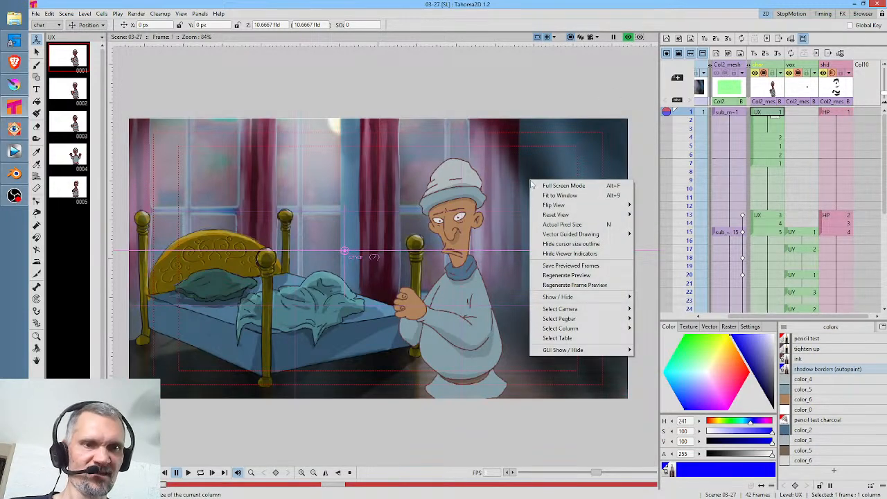
left_click(567, 275)
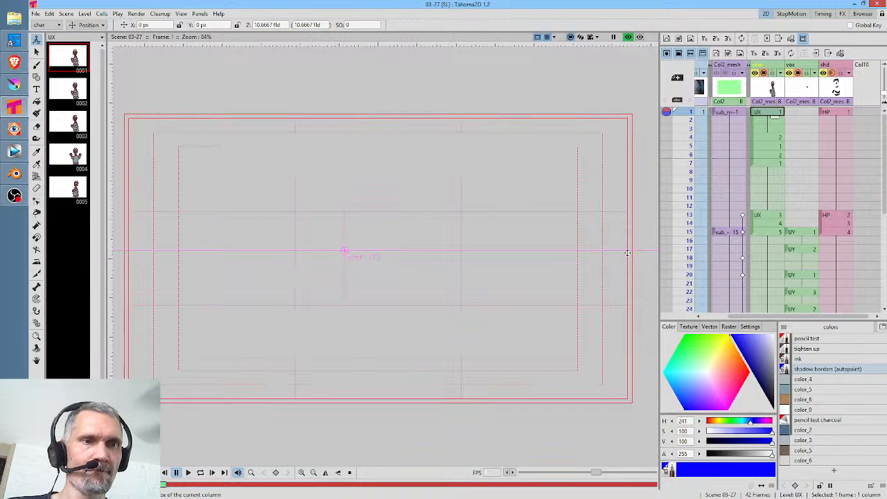
left_click(767, 241)
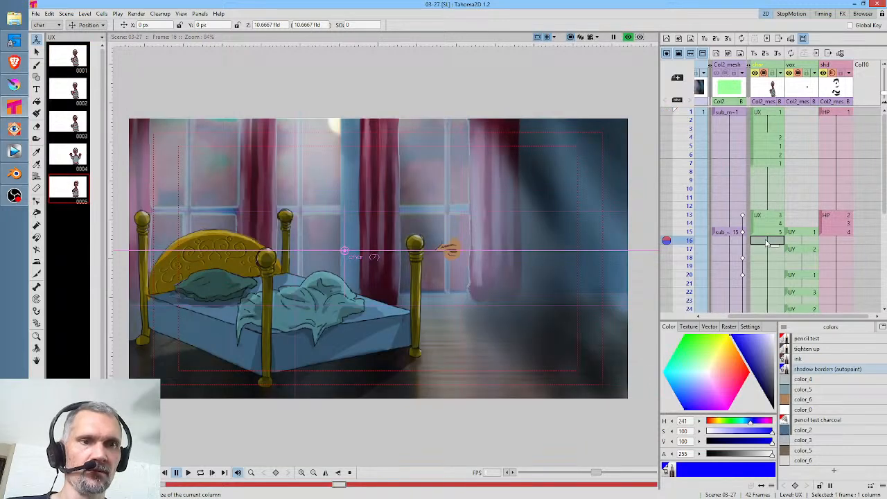
right_click(472, 217)
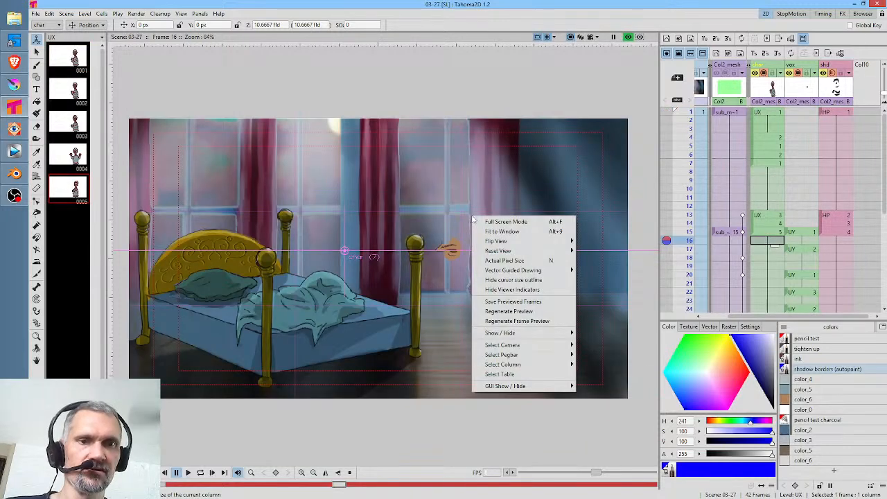
left_click(510, 311)
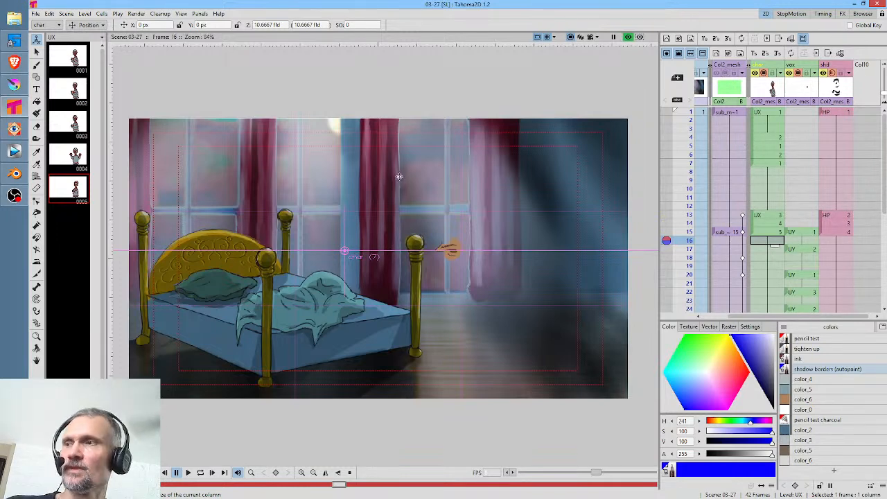
Delete the Over effect in the FX Schematic and feed char directly into the Multiply effect's Back input
key("shift+s")
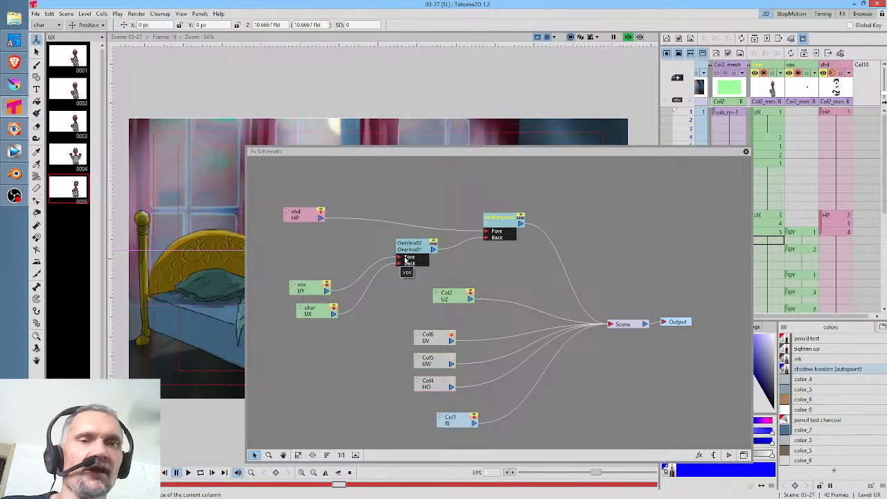
left_click_drag(415, 251, 386, 252)
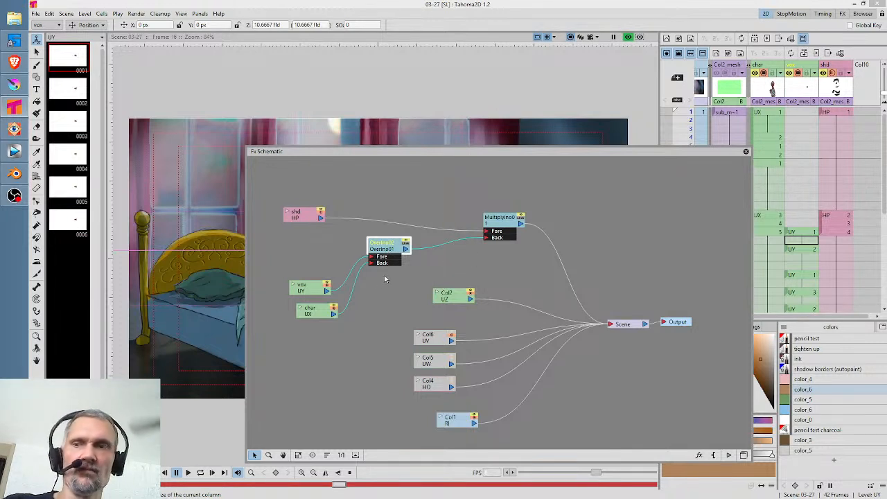
key("Delete")
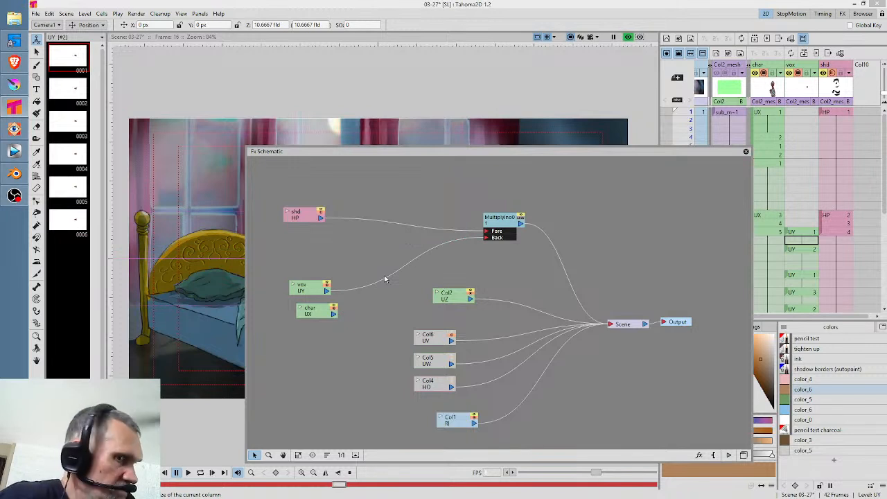
left_click_drag(319, 292, 318, 258)
left_click_drag(320, 316, 488, 238)
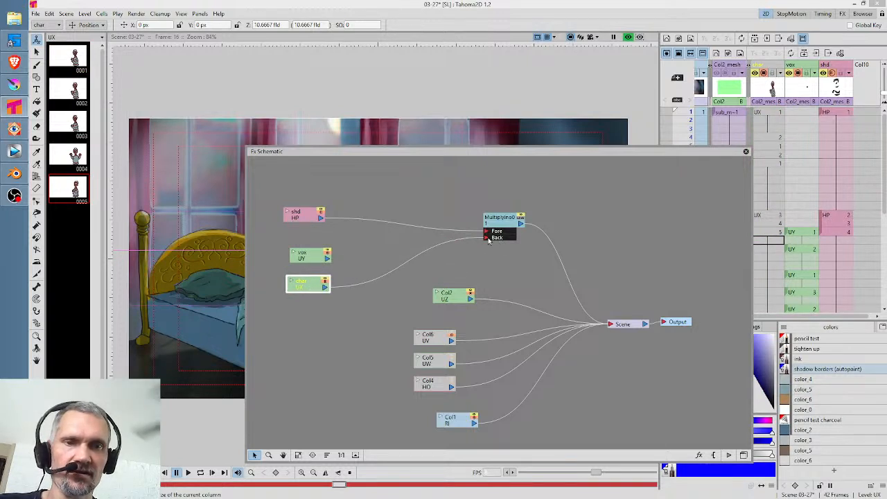
Connect vox directly to Scene, place its node above Multiply, and reorder the vox column after shd
left_click_drag(327, 259, 610, 324)
left_click_drag(314, 258, 549, 188)
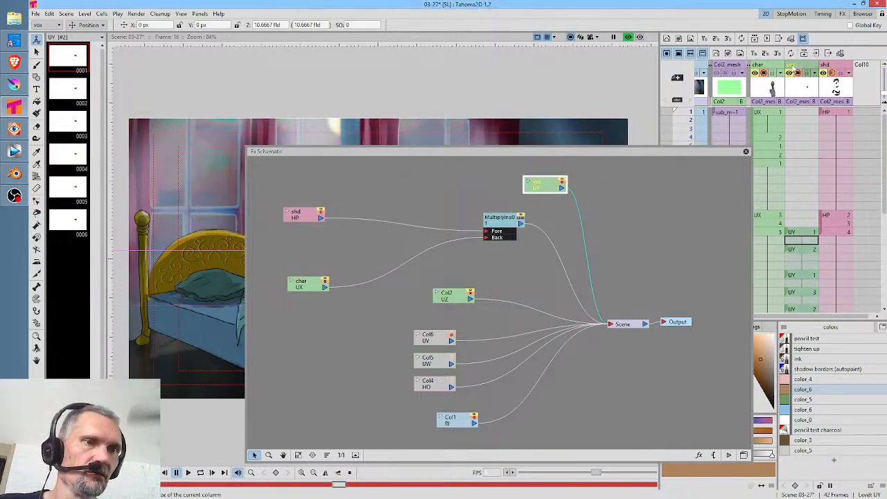
left_click_drag(801, 68, 838, 69)
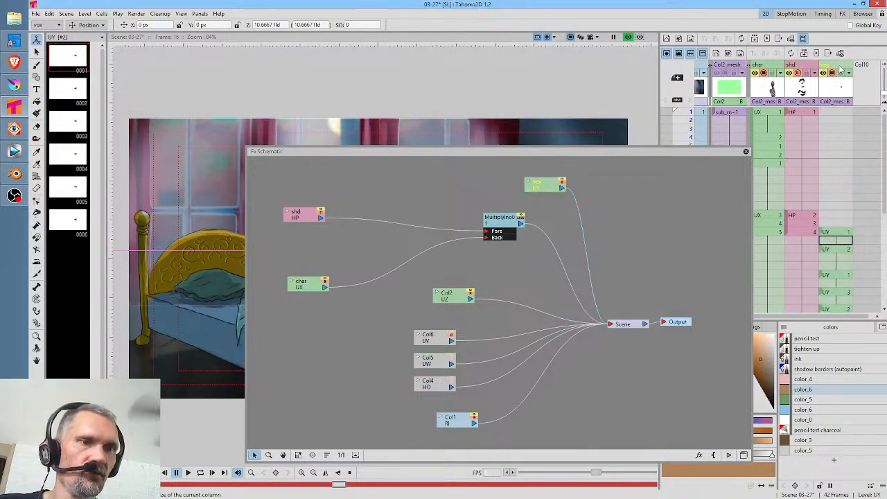
left_click(746, 151)
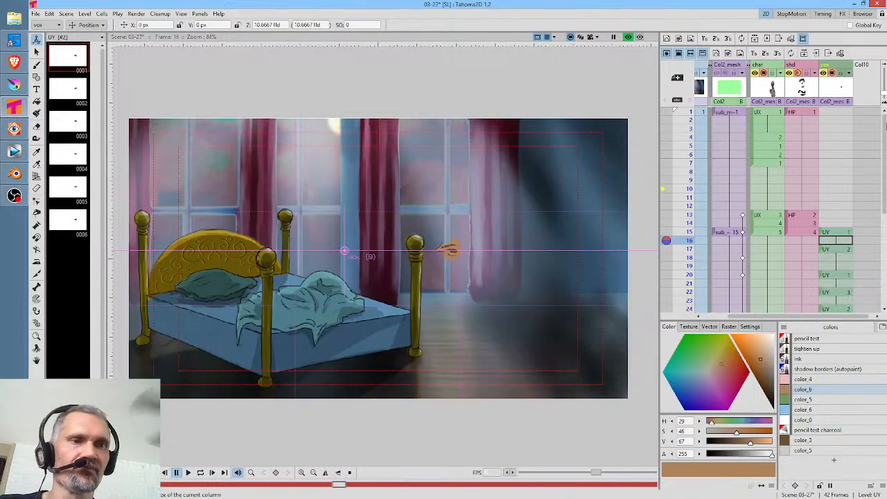
Compare the previewed character and mouth at frames 15 and 17
left_click(832, 234)
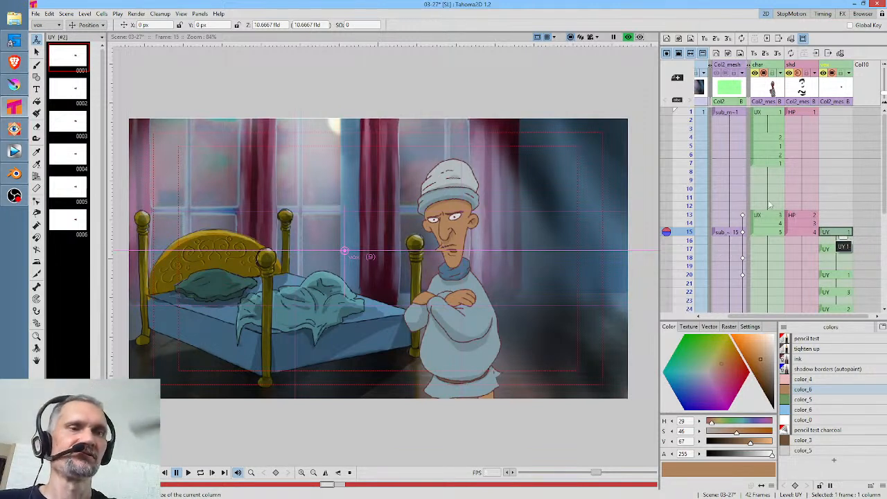
left_click(772, 233)
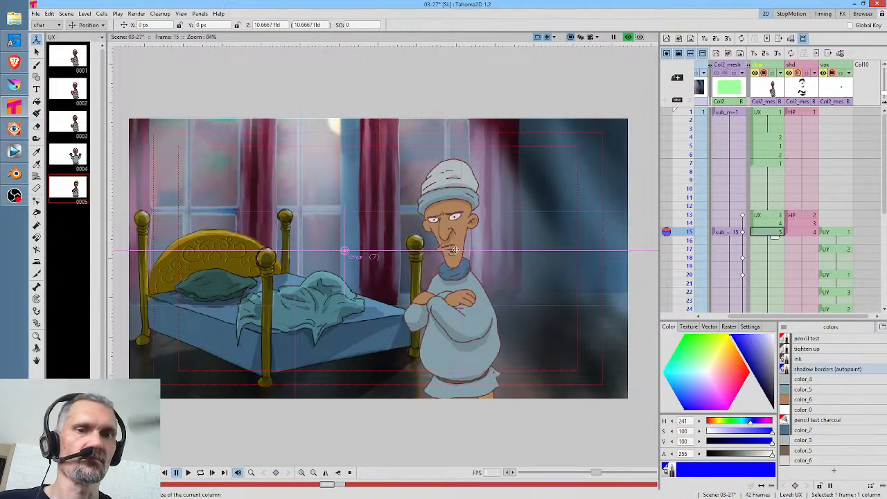
left_click(754, 249)
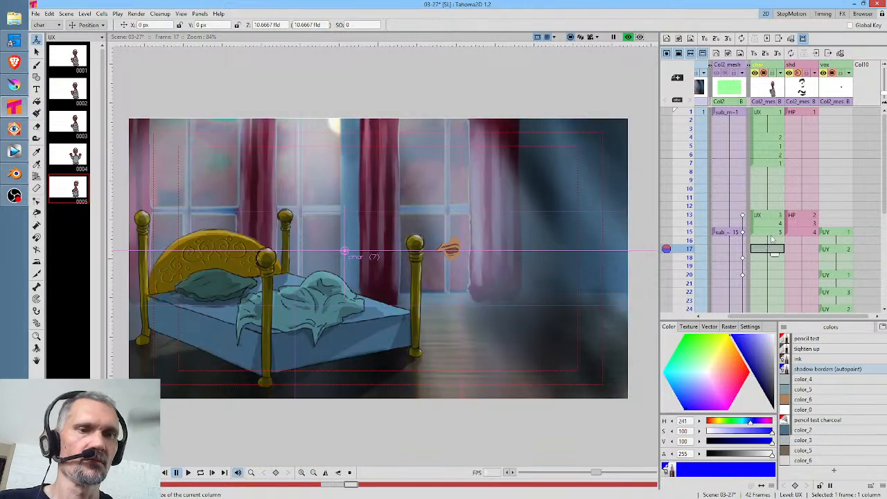
left_click(775, 234)
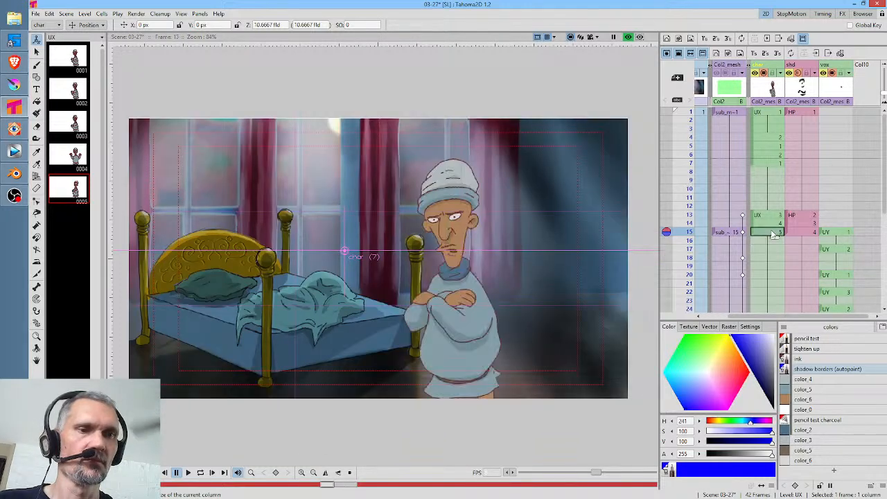
Turn off the preview and save the scene together with all its levels
left_click(628, 37)
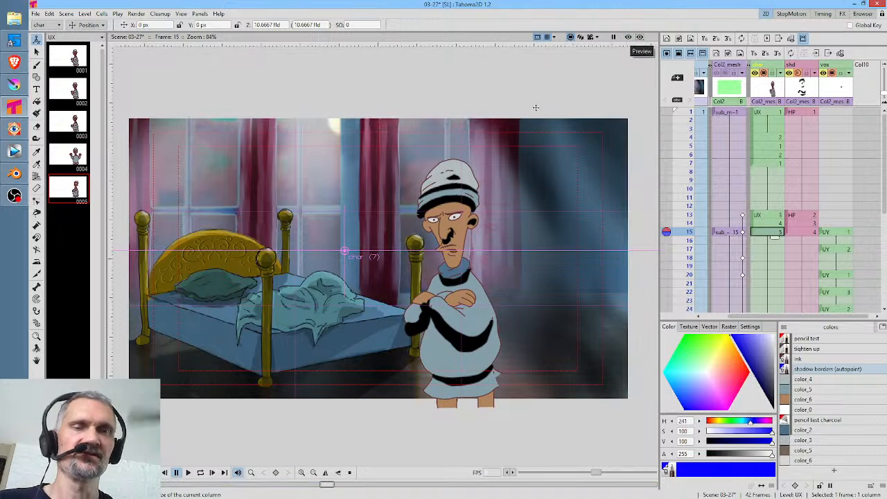
left_click(35, 14)
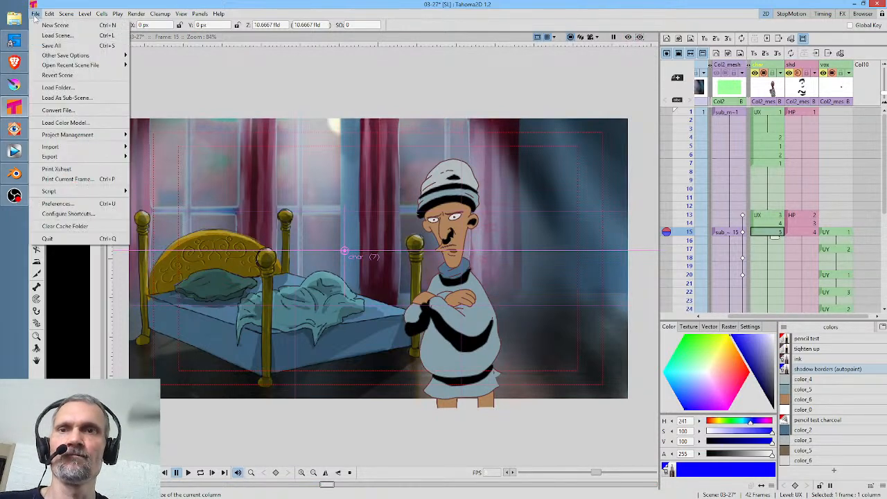
left_click(49, 49)
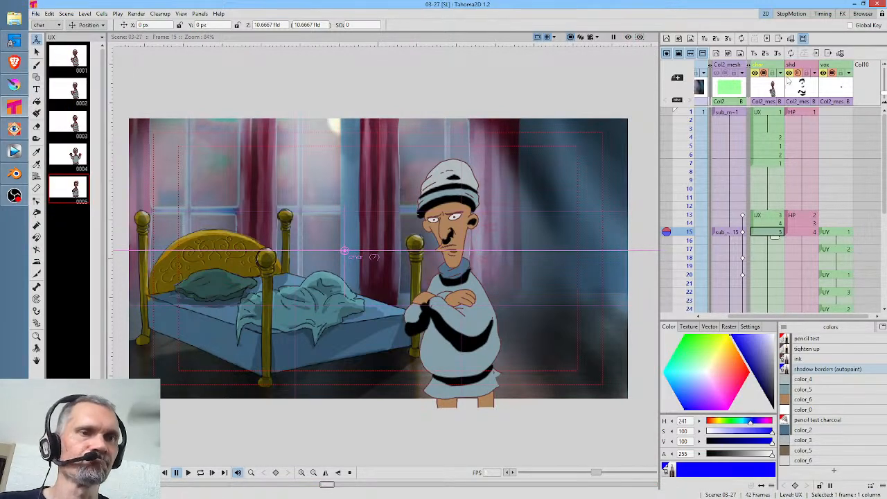
left_click(810, 85)
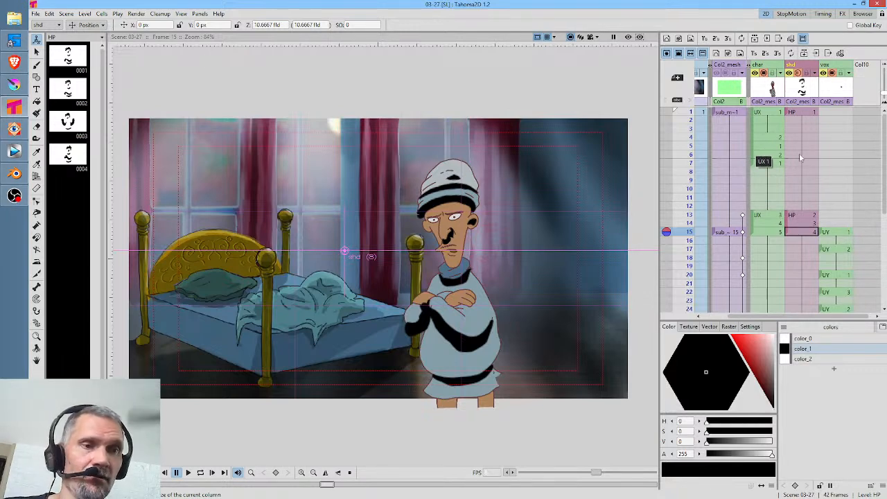
left_click(35, 13)
left_click(51, 46)
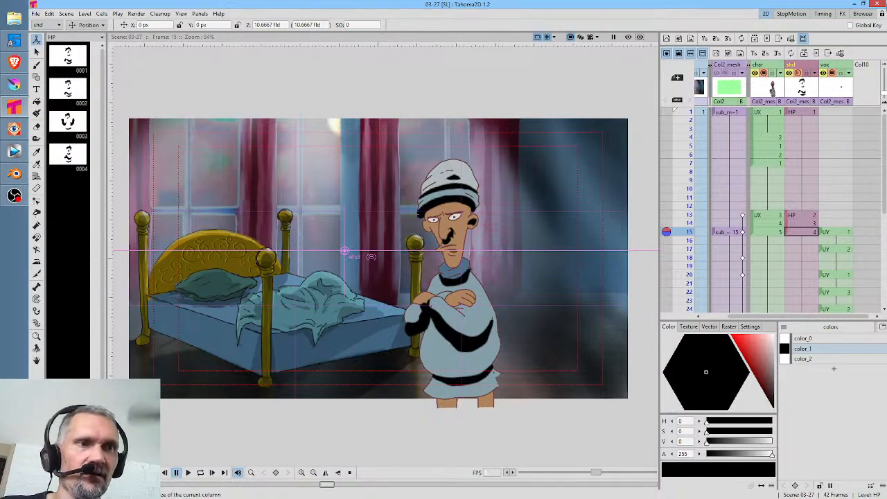
Restart the program, reopen the recent scene 03-27, and check frame 18 with the preview turned on and off
left_click(877, 3)
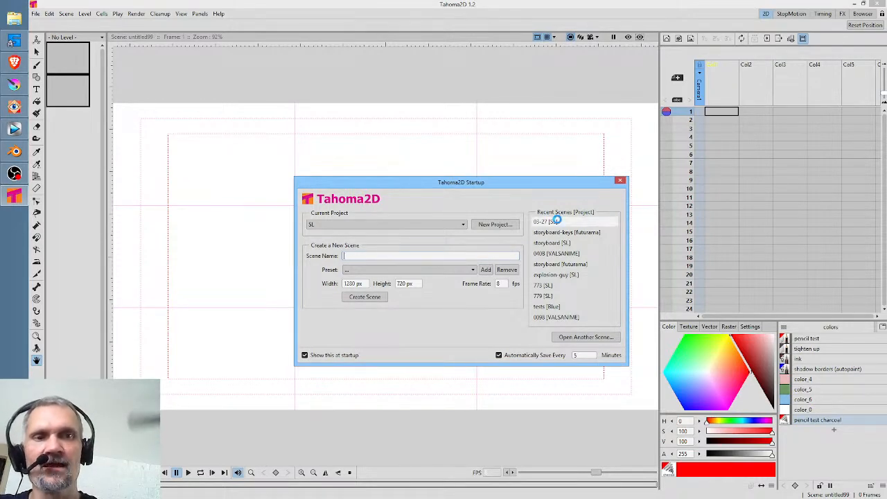
left_click(557, 220)
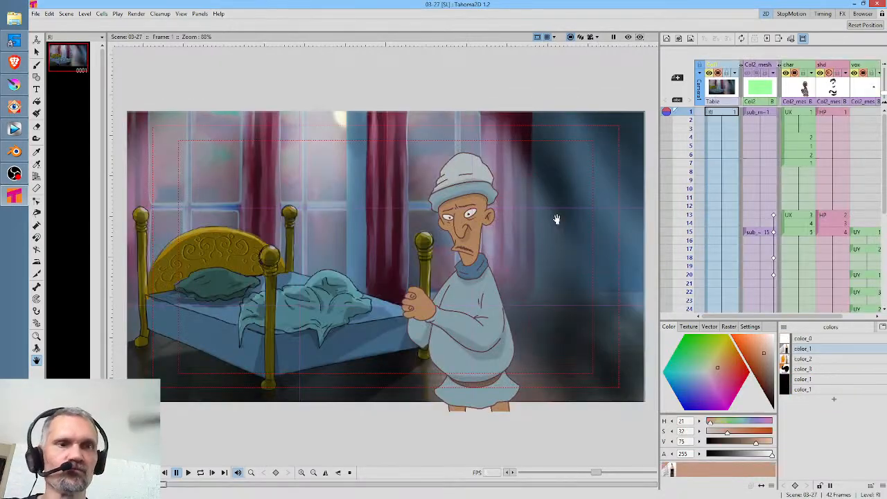
left_click(804, 258)
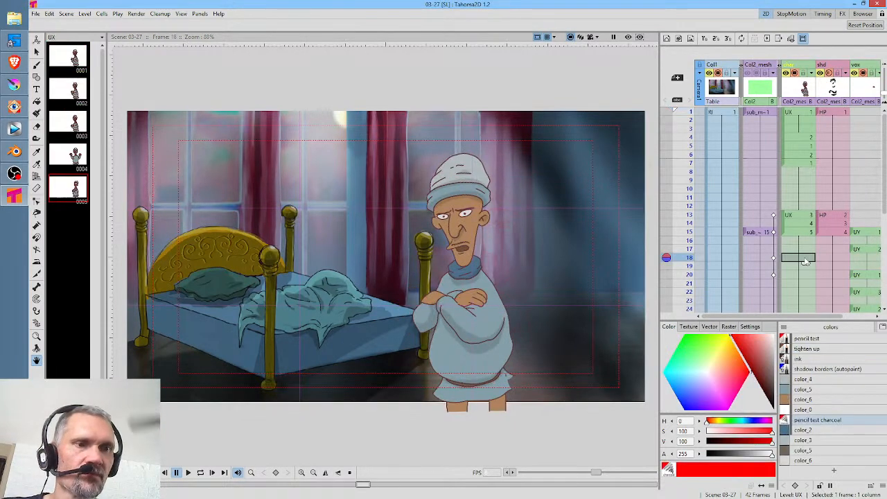
left_click(629, 37)
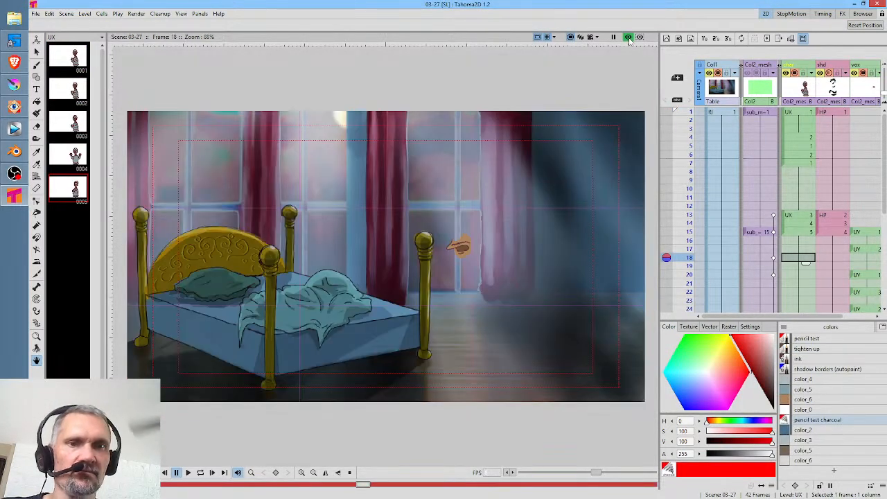
left_click(628, 37)
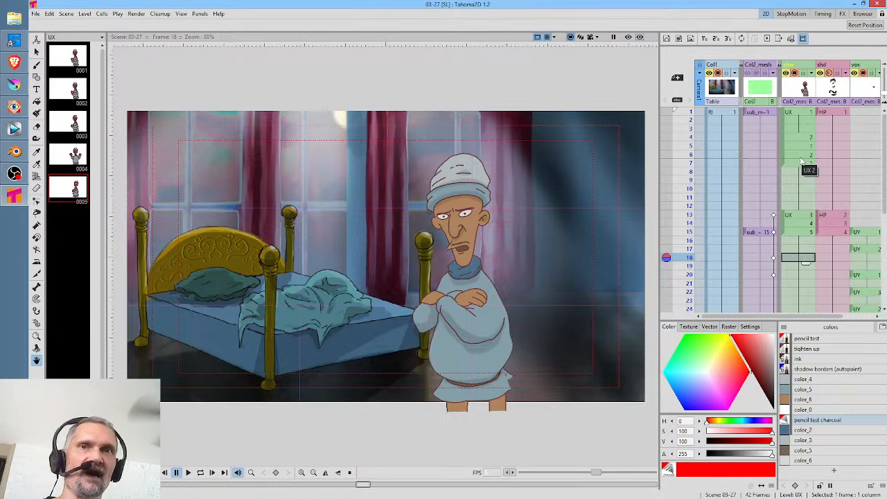
Examine the character's poses and shadows at frames 1, 4, 13 and 15, and scrub through frames 1 to 14
left_click(809, 113)
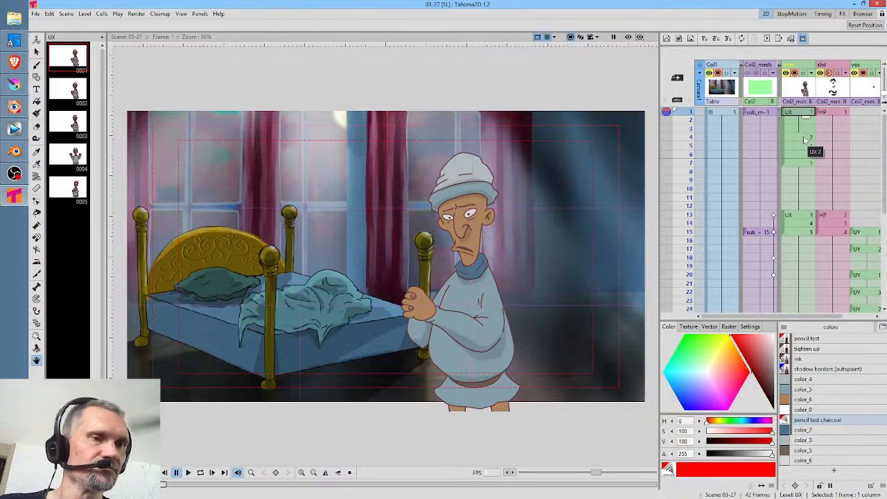
left_click(806, 138)
left_click(809, 215)
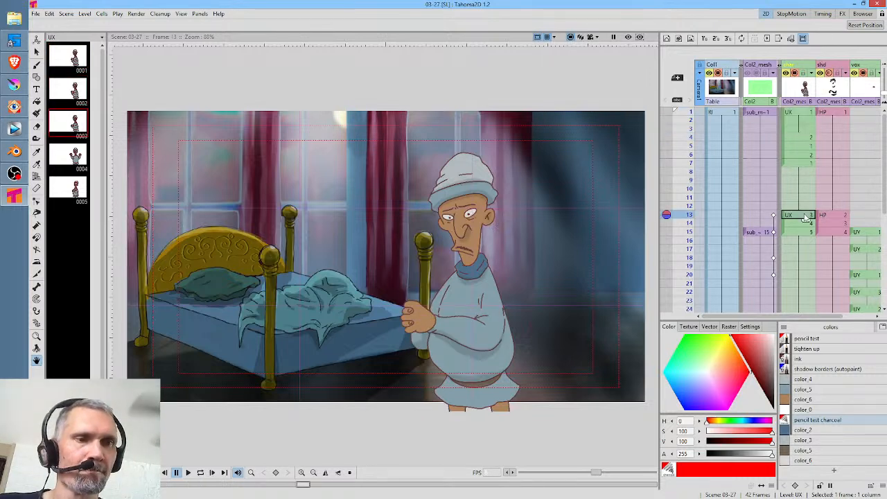
scroll(809, 215, "down", 4)
left_click(806, 121)
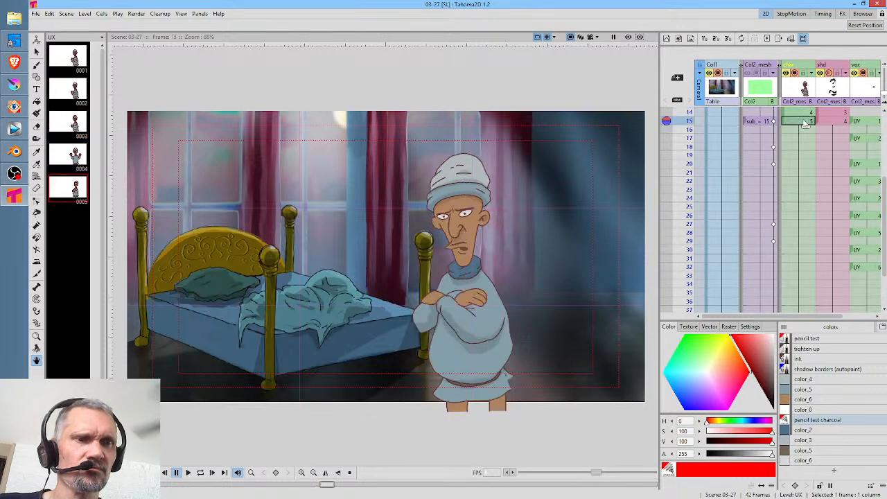
mouse_move(690, 121)
left_mouse_down()
mouse_move(684, 166)
mouse_move(677, 88)
mouse_move(676, 147)
left_mouse_up()
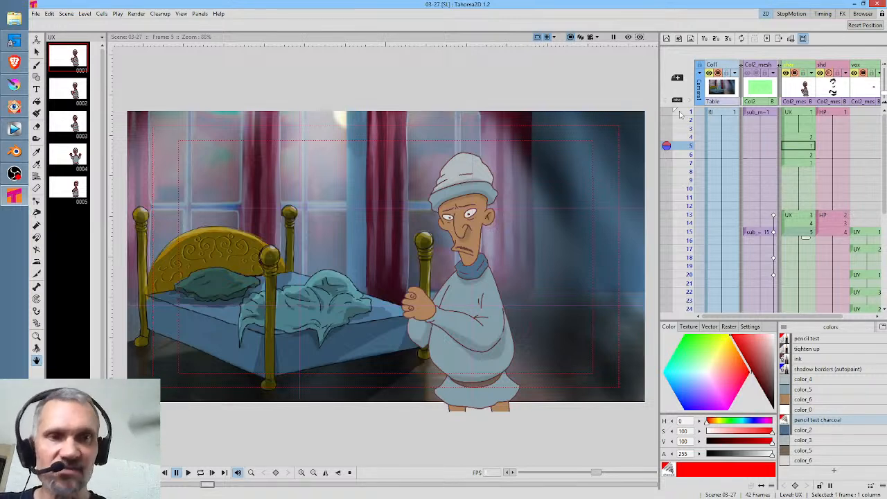
left_click_drag(688, 114, 686, 207)
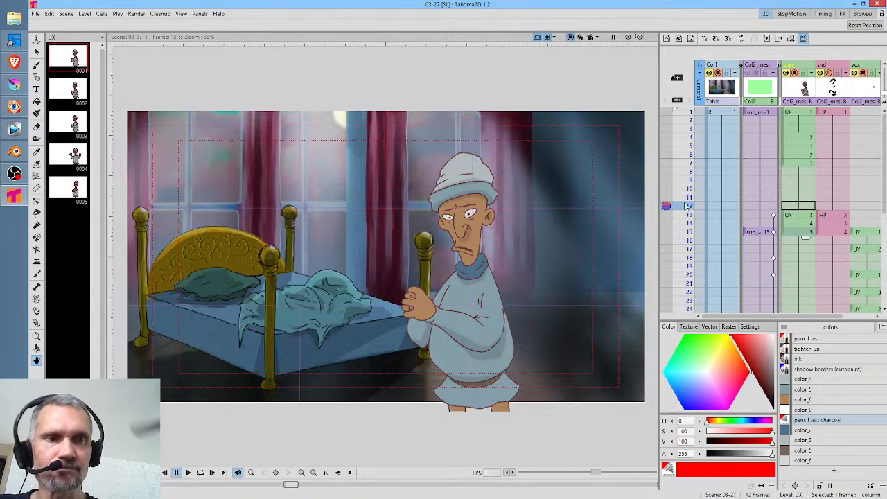
mouse_move(681, 169)
left_mouse_down()
mouse_move(686, 242)
mouse_move(682, 189)
left_mouse_up()
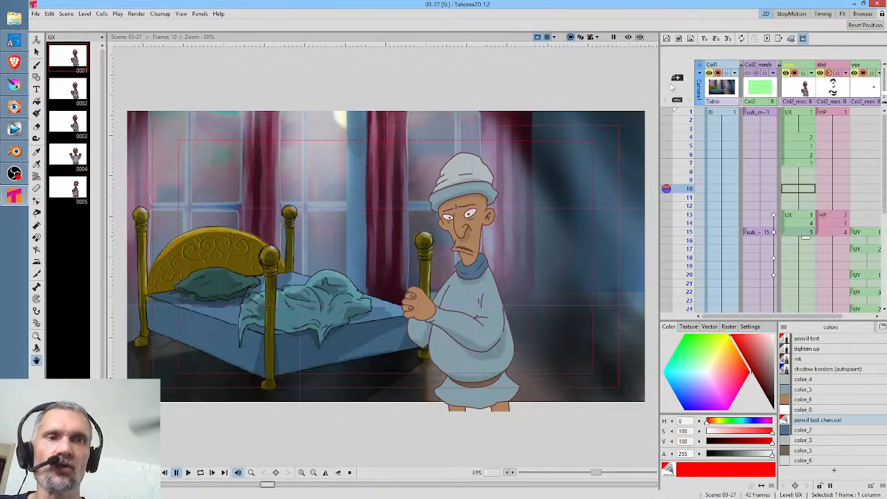
mouse_move(691, 114)
left_mouse_down()
mouse_move(688, 263)
mouse_move(690, 180)
mouse_move(688, 221)
left_mouse_up()
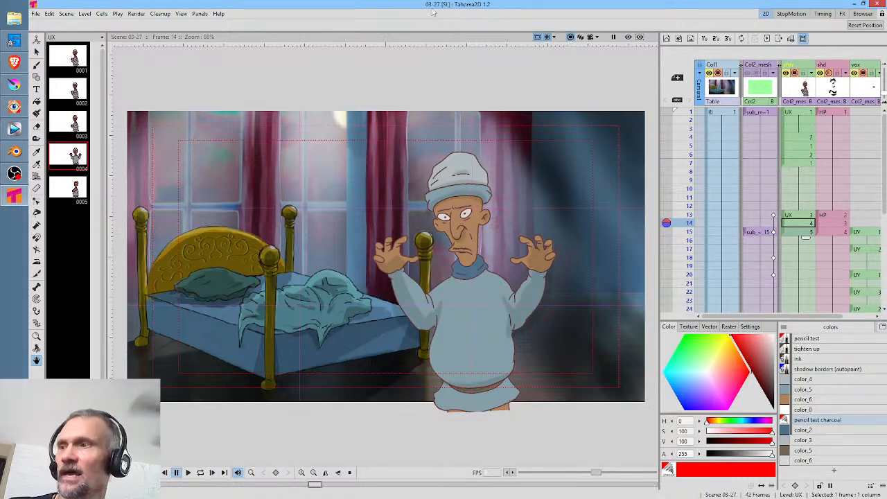
Show the FX Schematic in an enlarged floating window and rearrange the Scene, shd and vox nodes for clearer connections
key("alt+s")
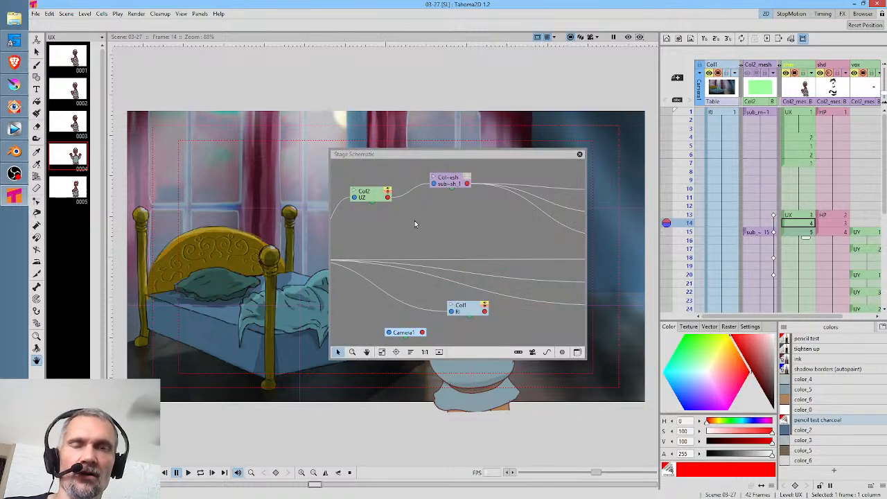
left_click_drag(331, 149, 154, 43)
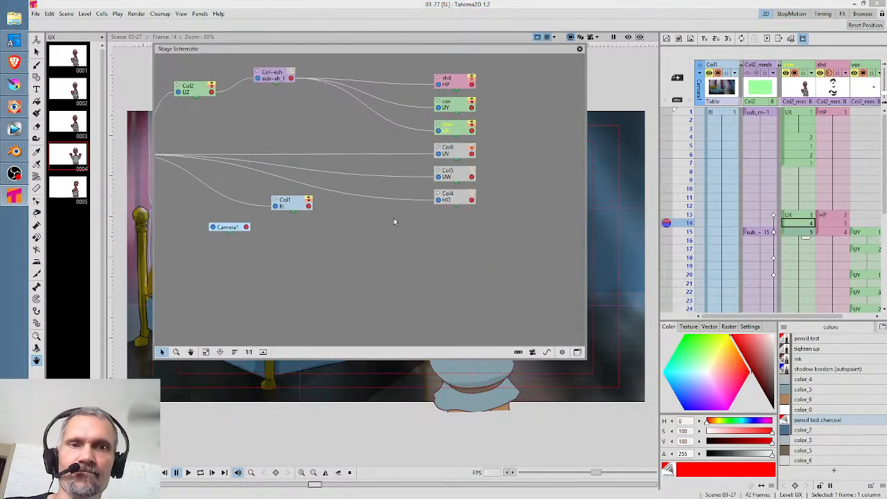
left_click(577, 351)
mouse_move(404, 160)
left_mouse_down()
mouse_move(419, 167)
mouse_move(403, 155)
left_mouse_up()
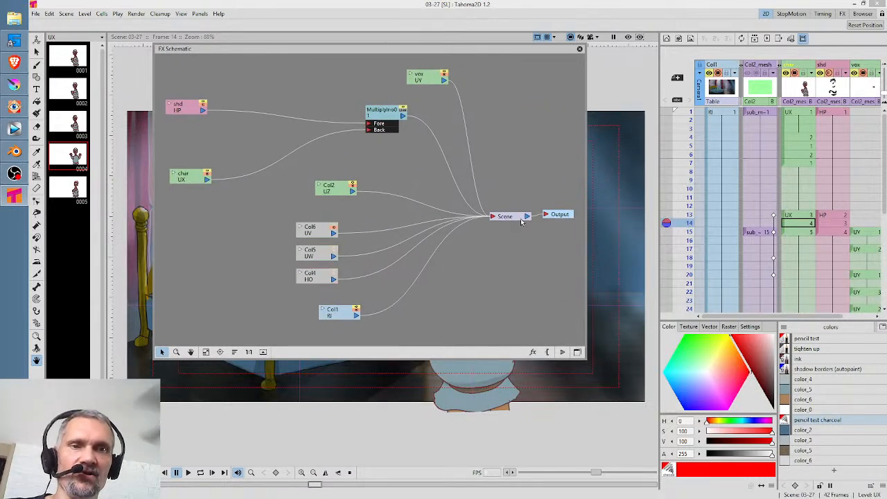
left_click_drag(518, 219, 517, 173)
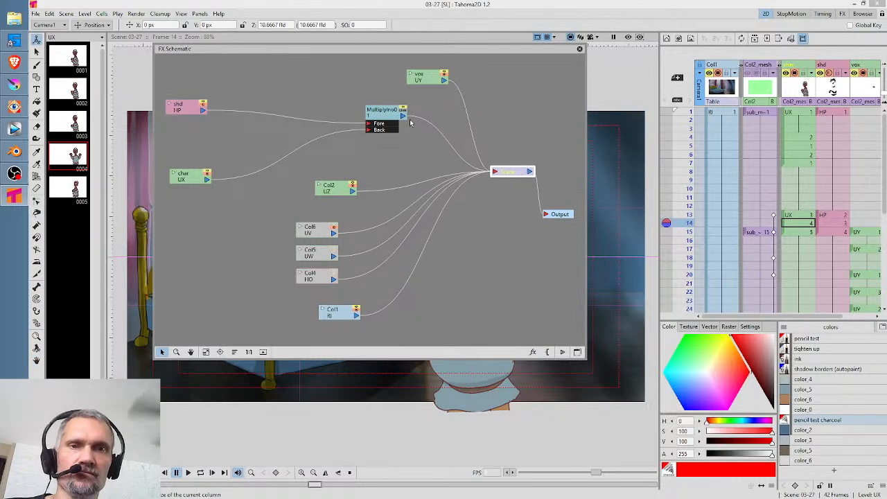
left_click_drag(200, 106, 203, 146)
left_click_drag(425, 89, 425, 93)
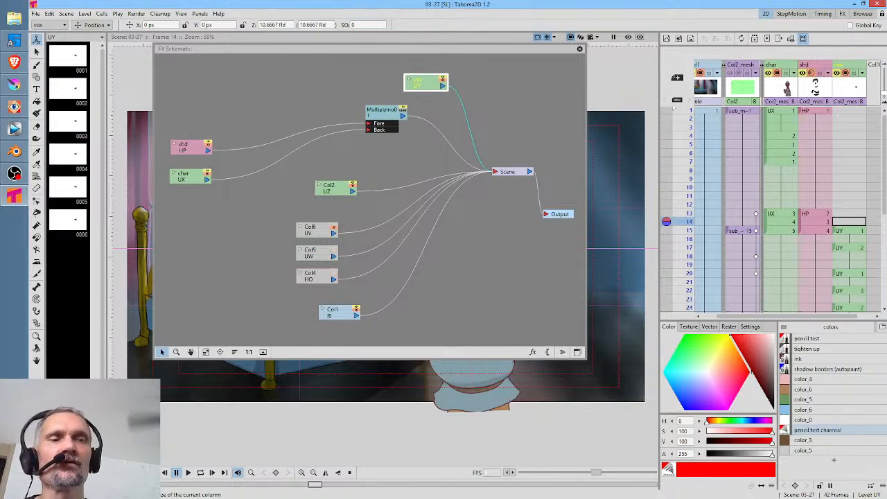
scroll(842, 181, "right", 3)
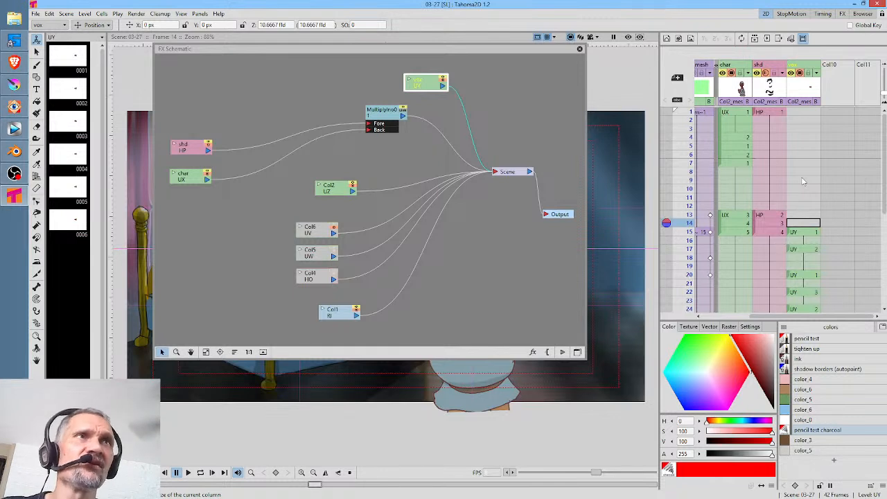
Replace the Multiply effect joining shd and char with the Matte In effect
left_click_drag(390, 117, 375, 128)
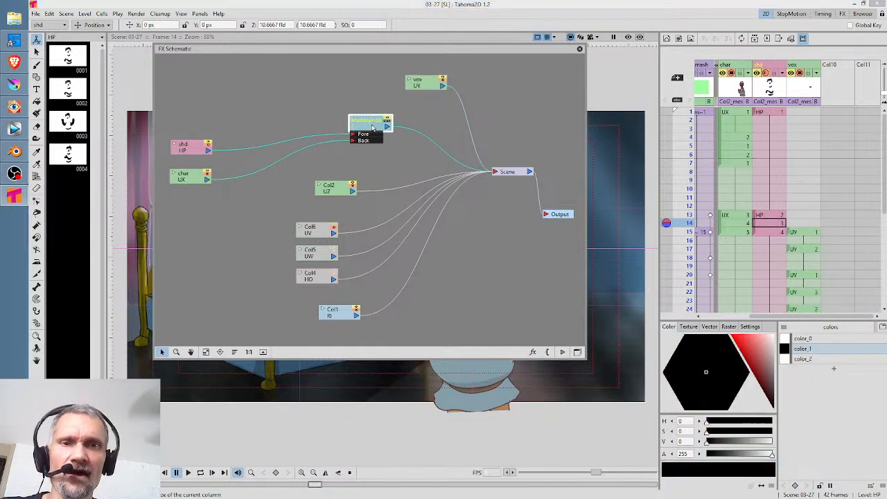
right_click(374, 129)
mouse_move(419, 151)
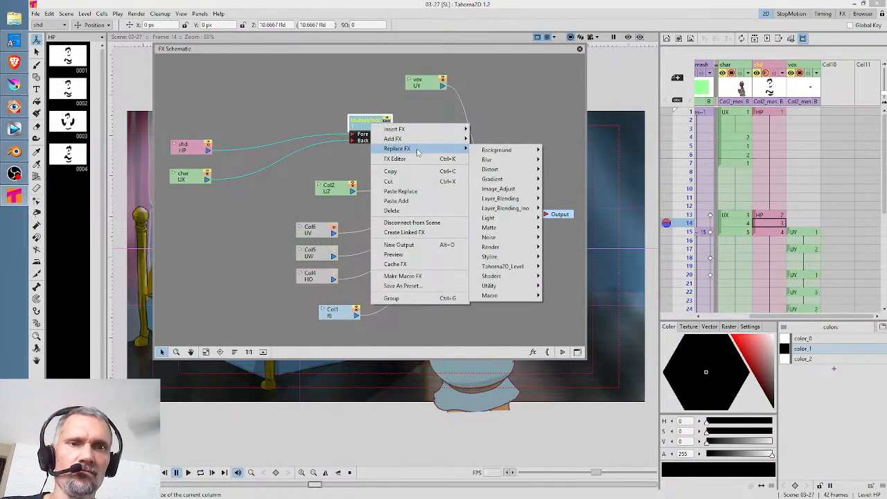
mouse_move(510, 209)
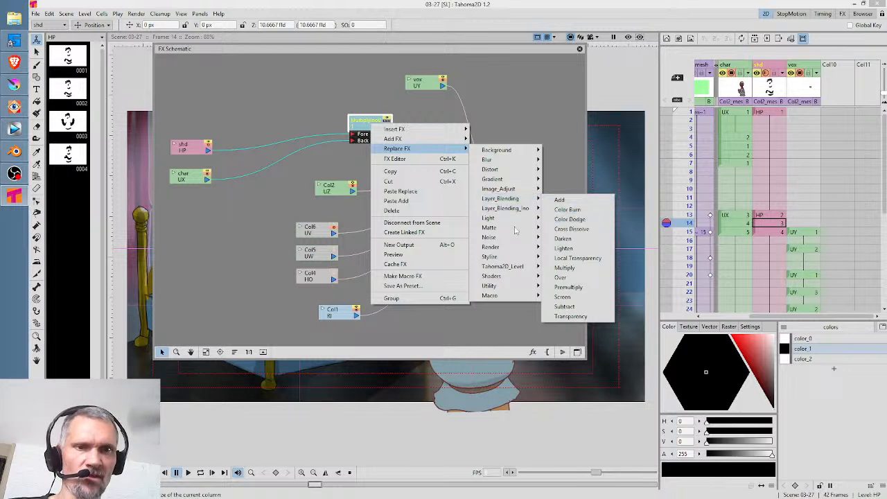
mouse_move(514, 231)
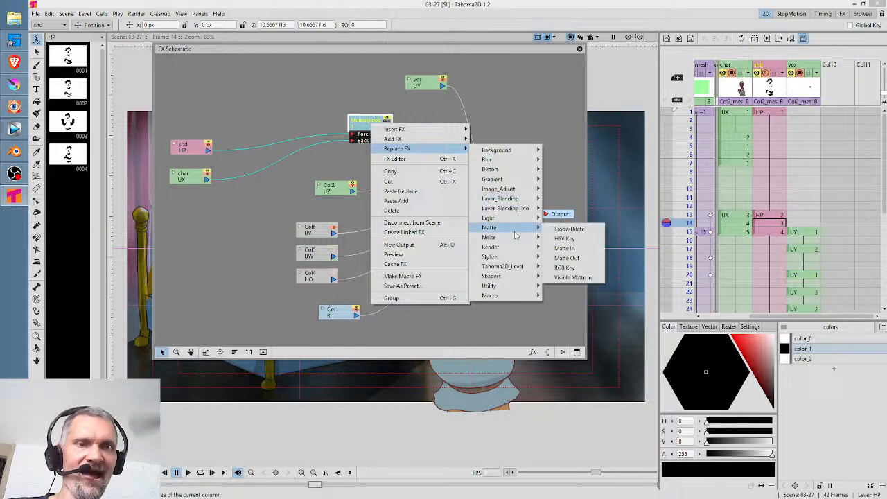
left_click(565, 249)
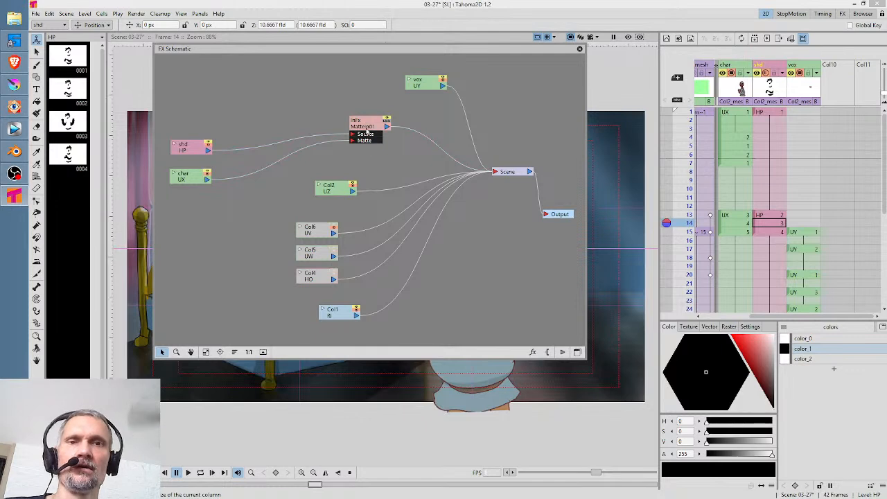
Move the FX Schematic clear of the character, check frames 16, 18 and 19, and shift the Matte In node closer to its inputs
left_click_drag(455, 52, 468, 287)
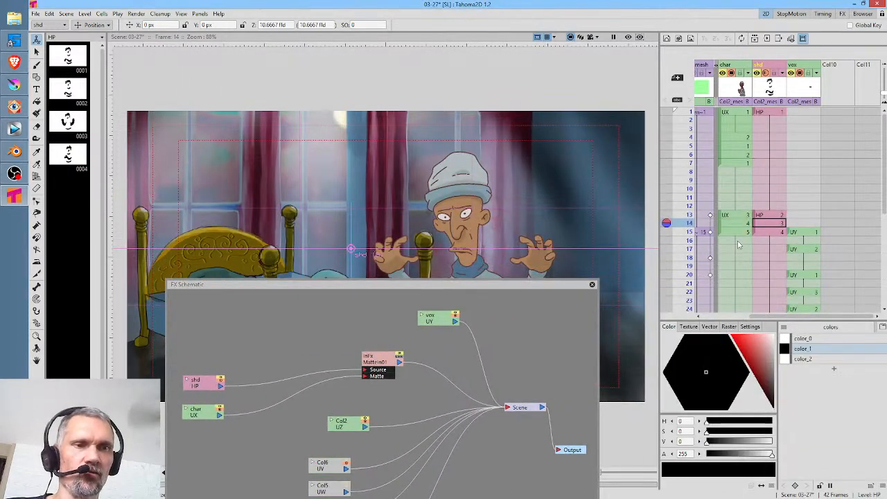
left_click(737, 240)
left_click(735, 259)
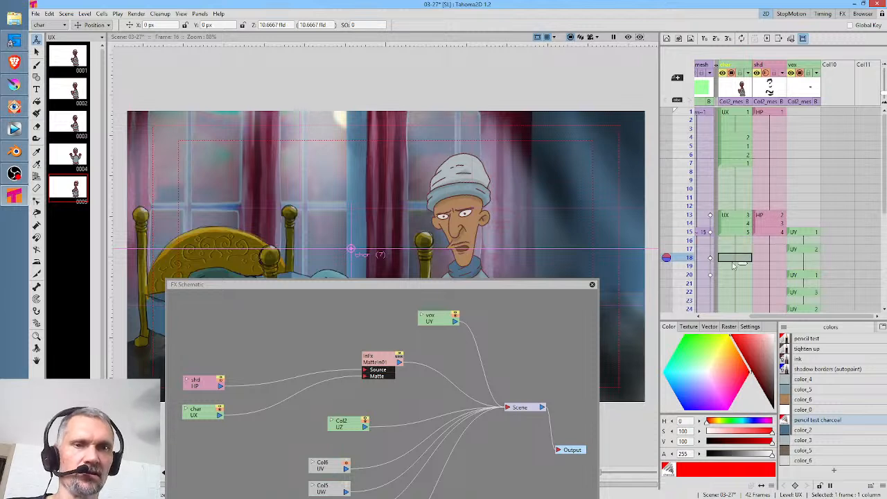
left_click(735, 268)
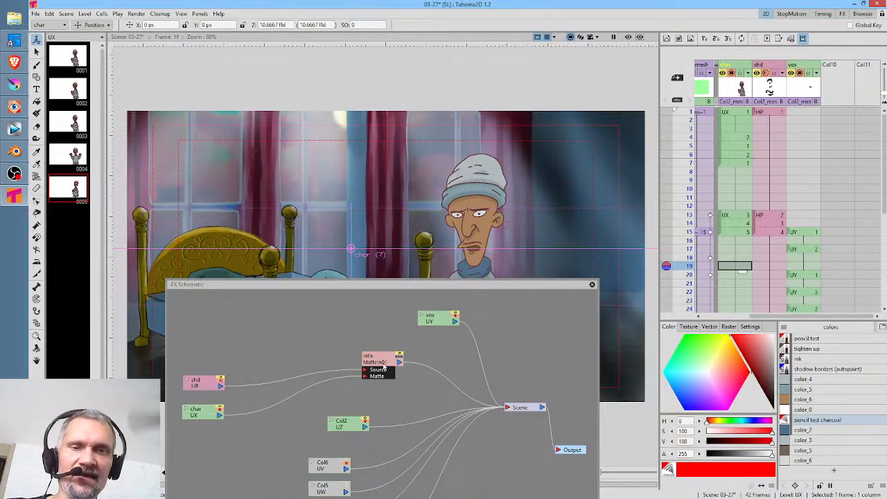
left_click_drag(386, 361, 354, 355)
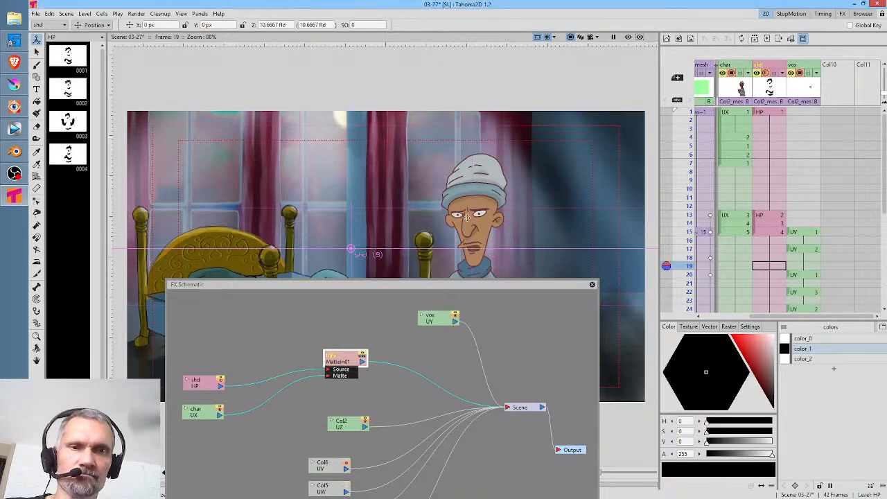
Inspect the character's face up close and unfold the hidden columns Col4, Col5 and Col6 beside the mesh column
scroll(494, 209, "up", 1)
scroll(494, 209, "up", 3)
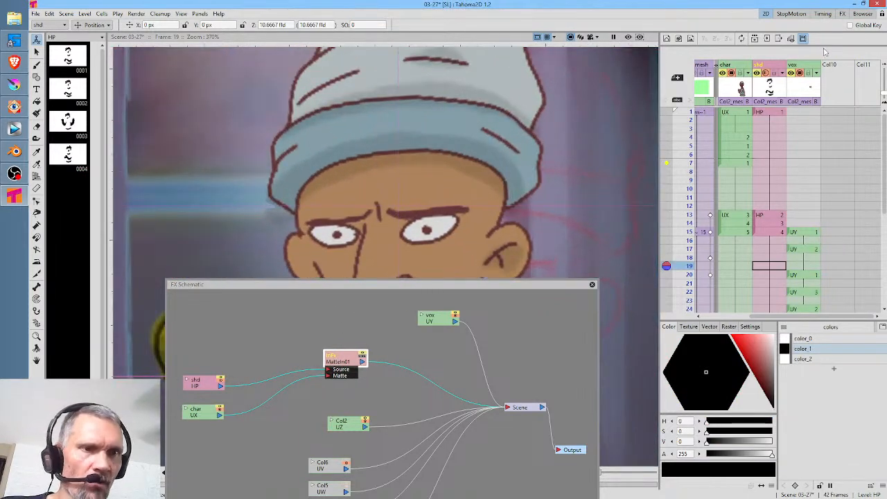
right_click(718, 82)
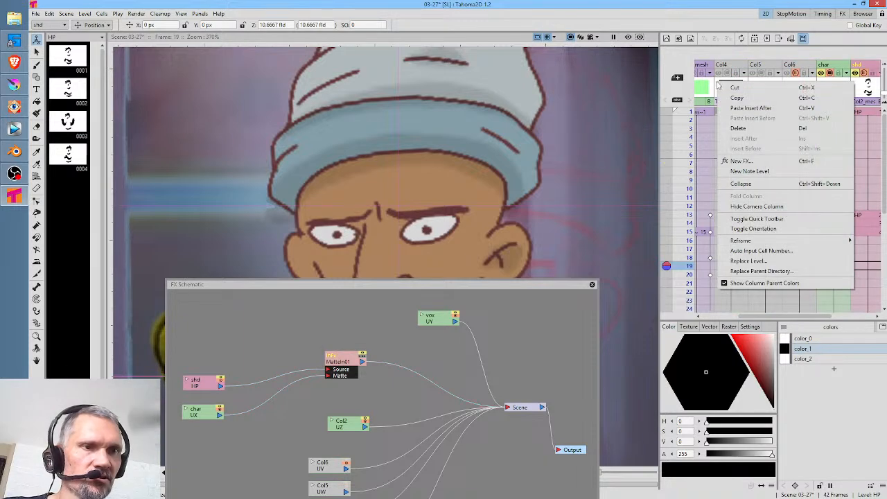
left_click(729, 66)
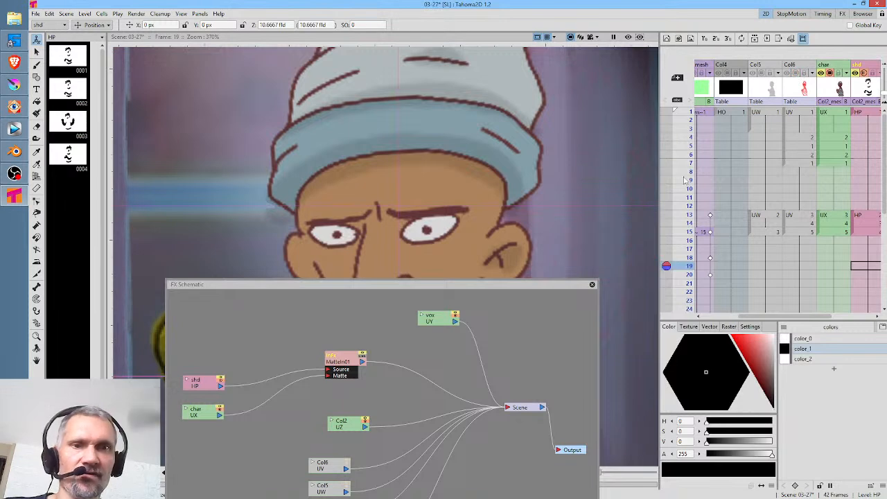
Hide the Col1 background column in the viewer and examine the shadow around the character's hat and face
left_click_drag(442, 231, 508, 156)
scroll(343, 147, "up", 2)
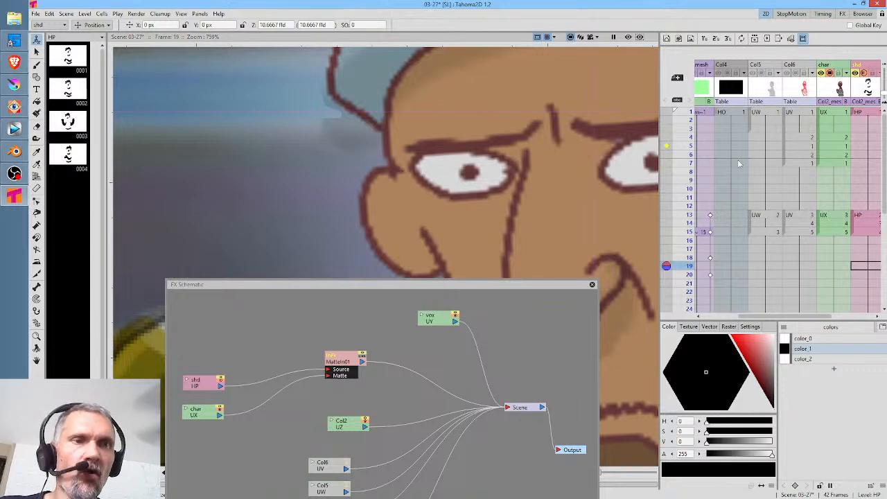
scroll(746, 141, "left", 3)
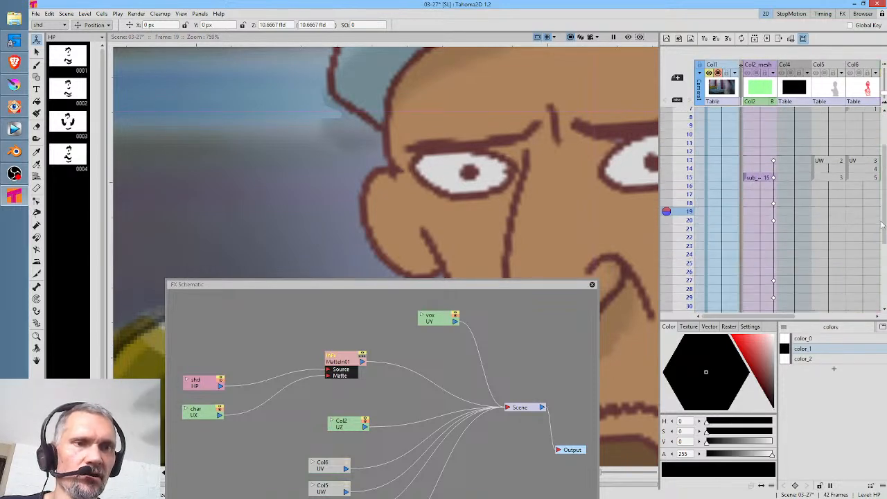
left_click(719, 73)
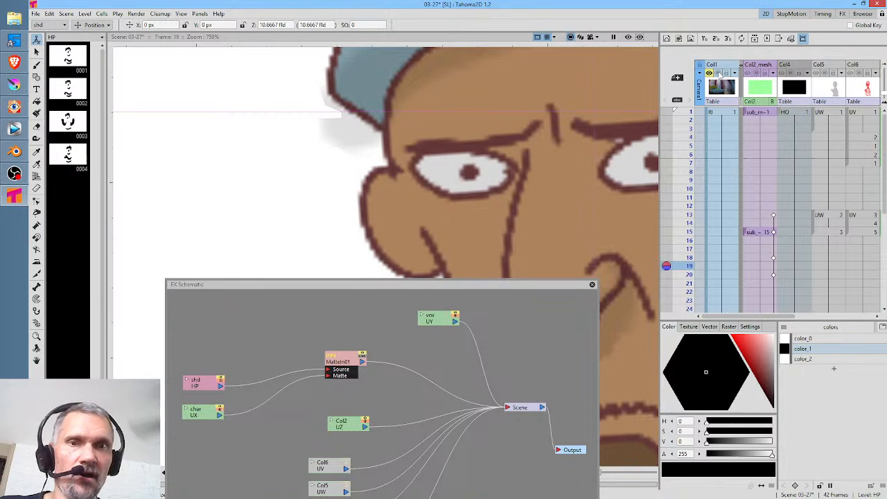
scroll(349, 116, "down", 2)
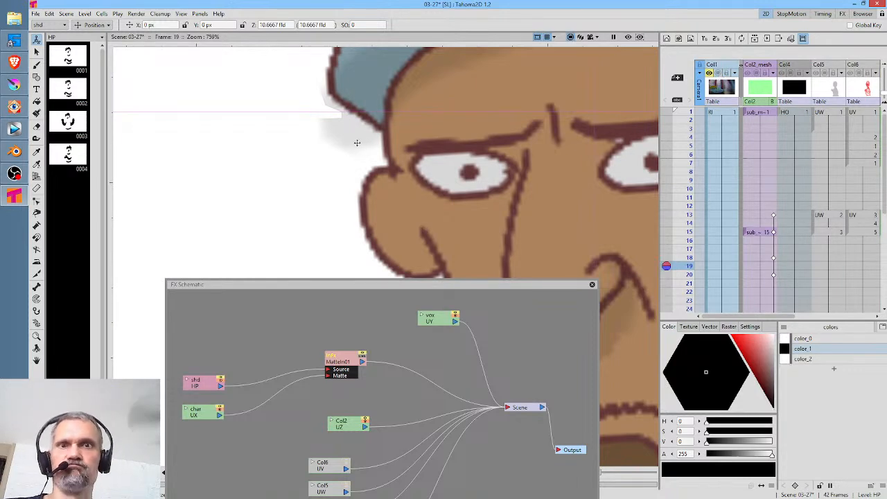
scroll(367, 148, "down", 3)
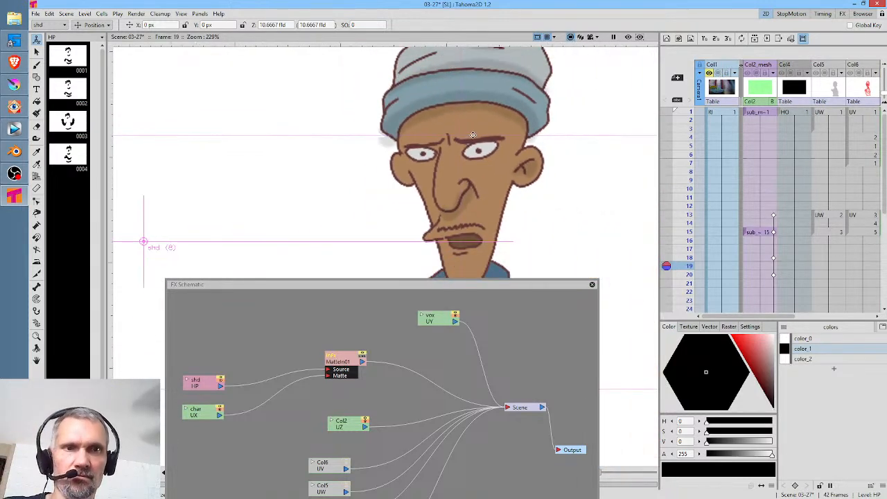
left_click_drag(462, 169, 449, 186)
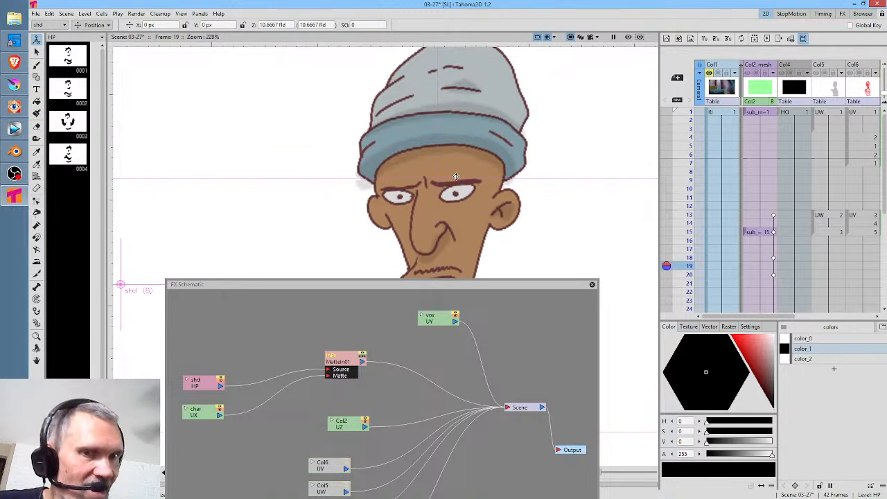
Turn on the viewer preview and connect the char node directly to Scene in addition to its Matte link
left_click(343, 366)
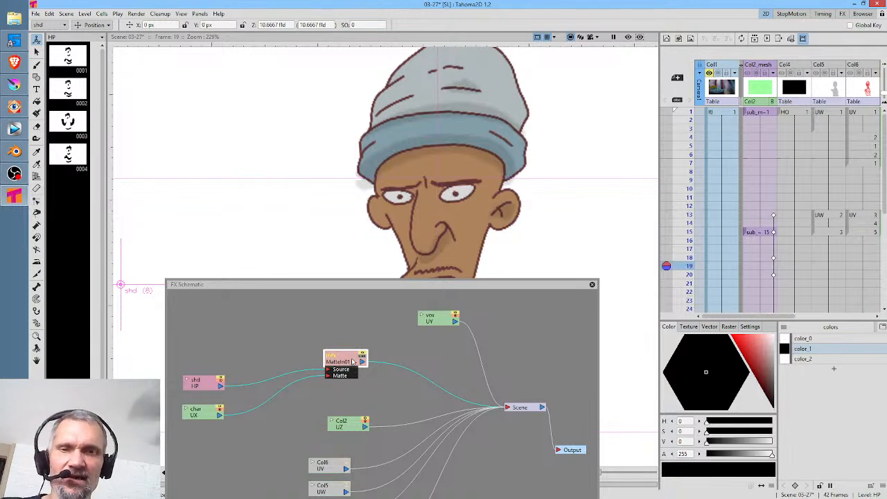
mouse_move(353, 362)
left_mouse_down()
mouse_move(325, 361)
mouse_move(335, 366)
left_mouse_up()
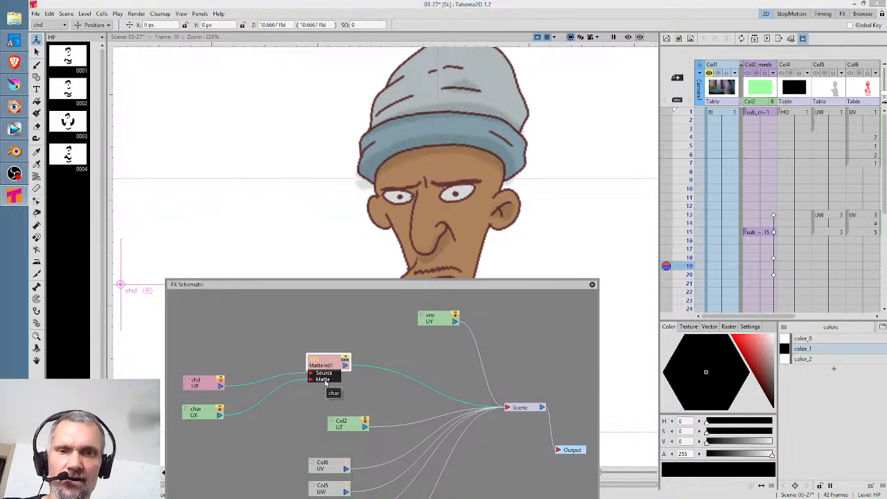
left_click(629, 37)
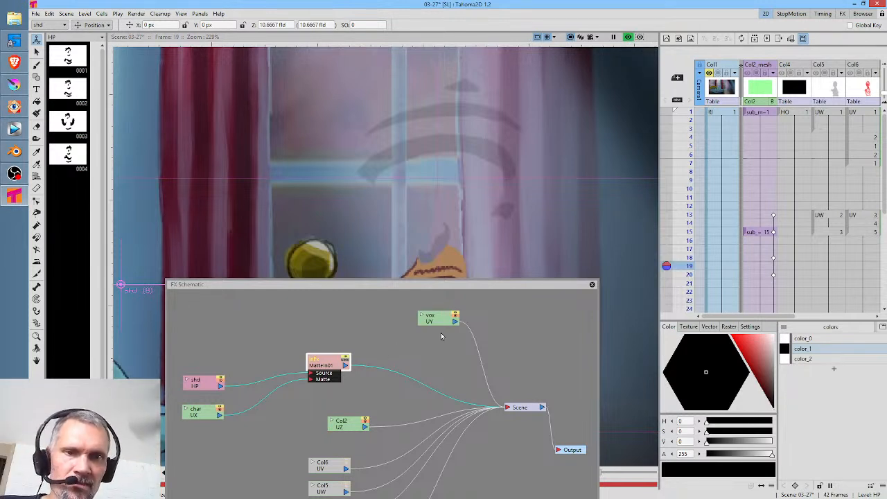
left_click_drag(222, 416, 513, 411)
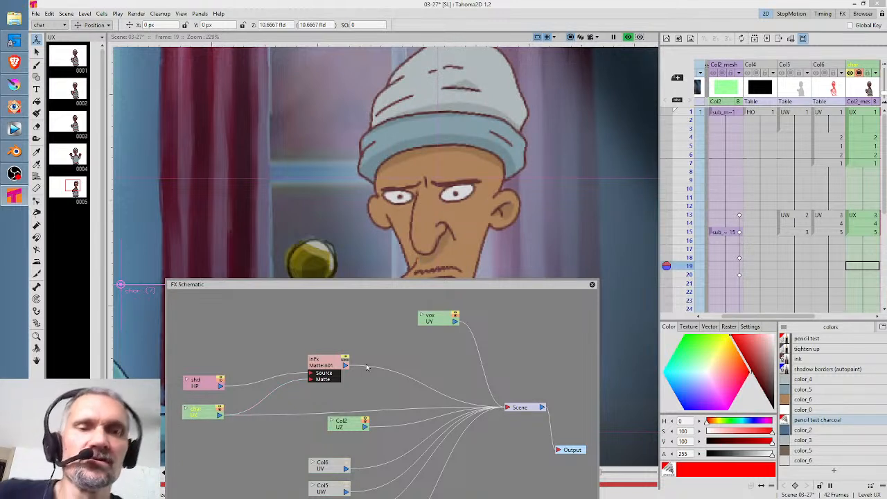
Raise the FX Schematic window and space out the shd, char and Matte In nodes so their links read clearly
left_click_drag(332, 287, 341, 156)
left_click_drag(208, 252, 212, 223)
left_click_drag(210, 282, 210, 262)
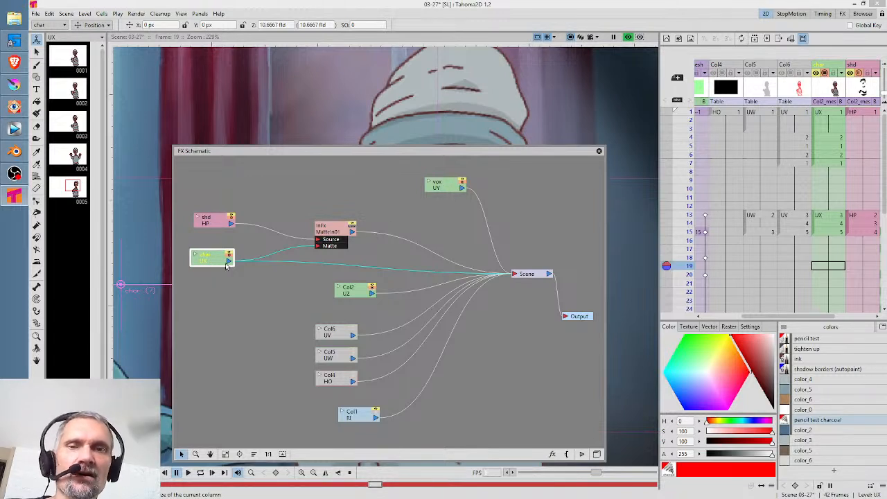
left_click_drag(217, 262, 223, 274)
left_click_drag(332, 233, 337, 216)
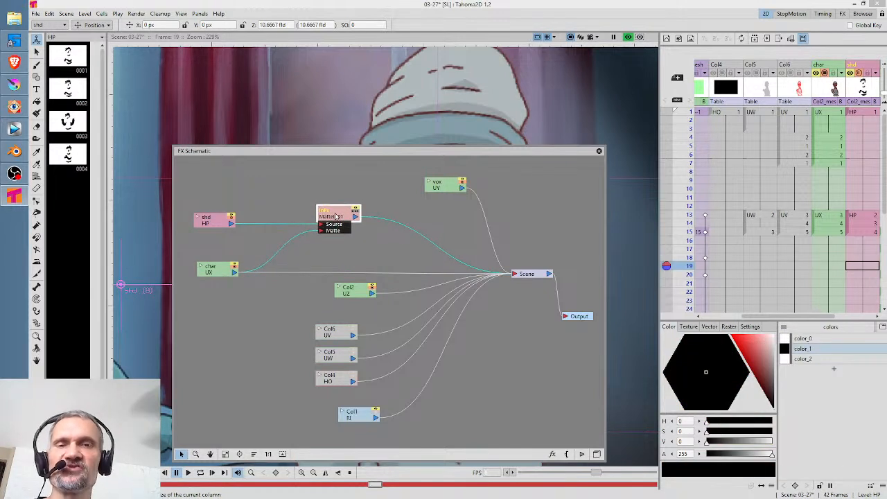
left_click(217, 276)
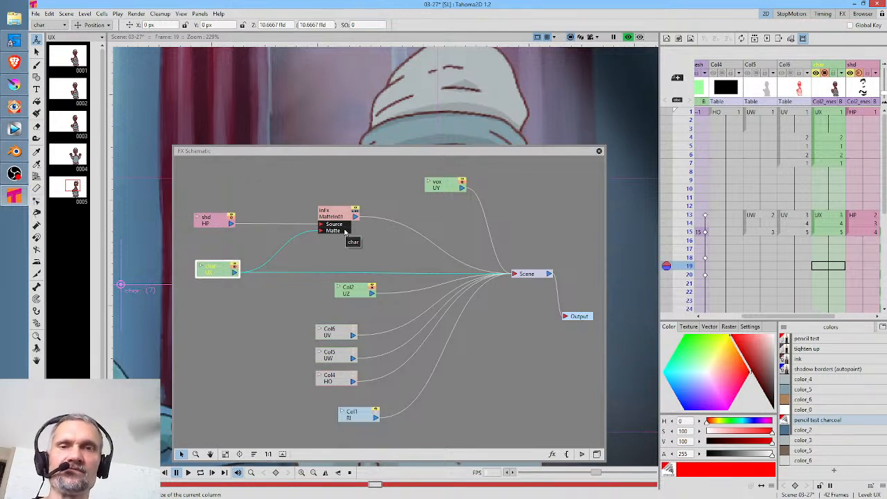
left_click_drag(218, 226, 223, 209)
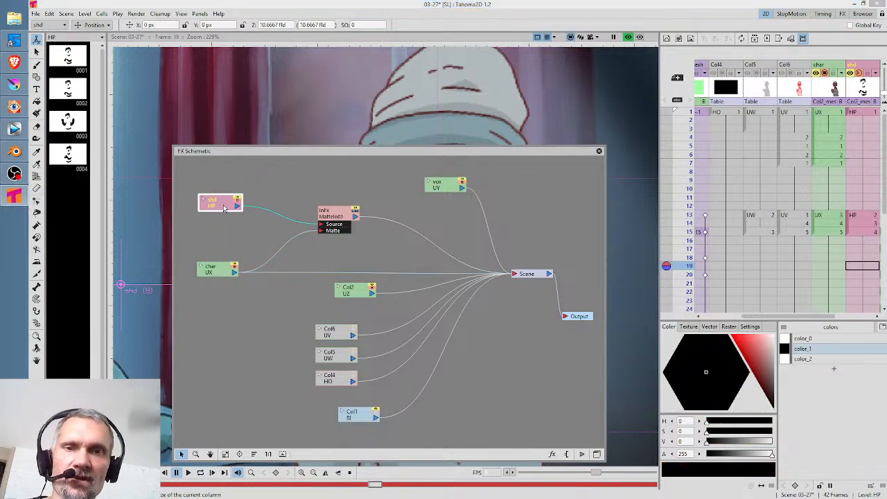
left_click_drag(339, 214, 342, 210)
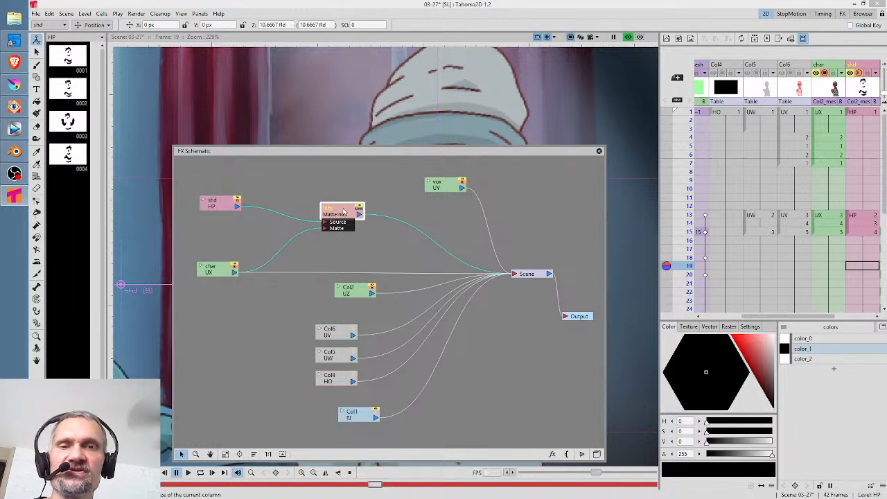
left_click_drag(217, 273, 223, 260)
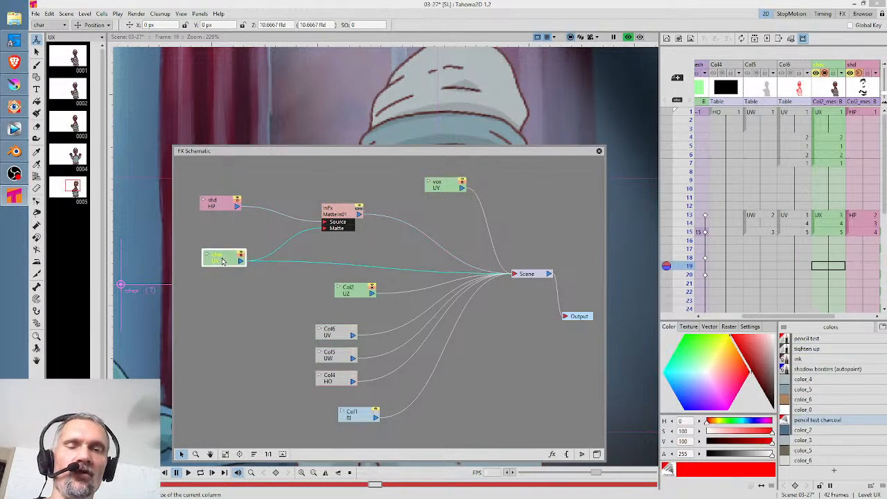
Remove the link from char to Scene, shift the FX Schematic window up and reconnect char to Scene
left_click(370, 268)
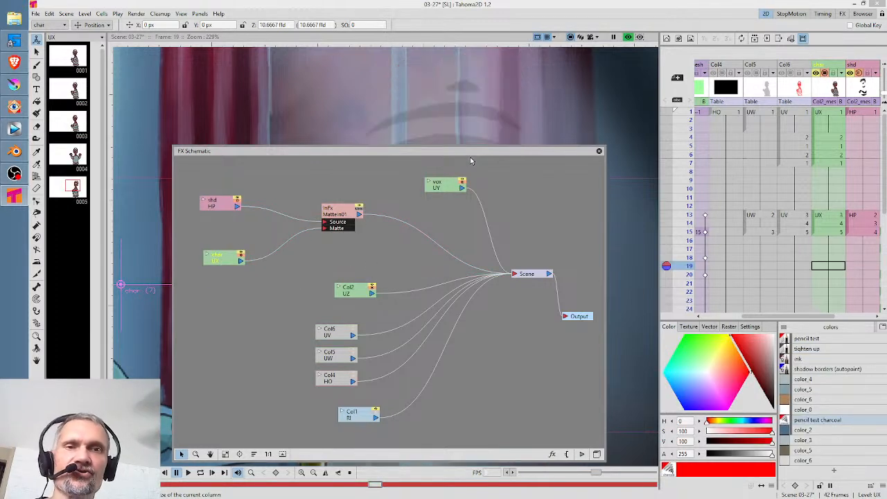
left_click_drag(471, 154, 476, 107)
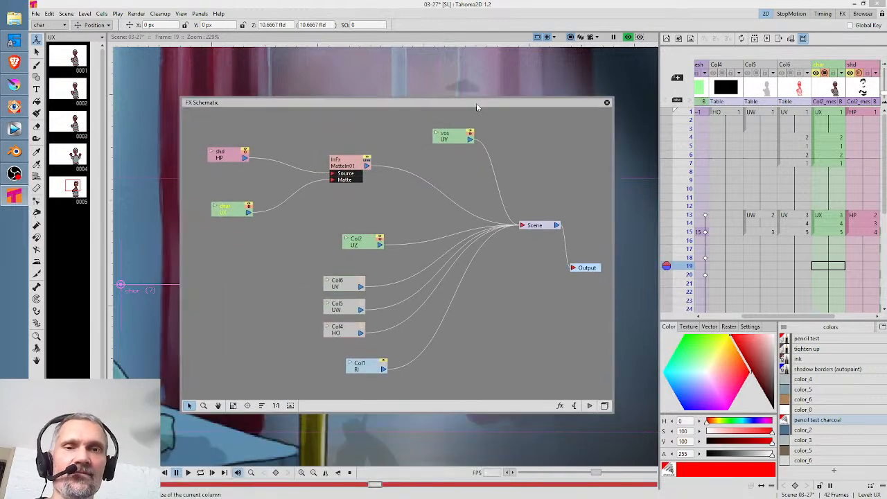
left_click(252, 213)
left_click_drag(318, 219, 532, 227)
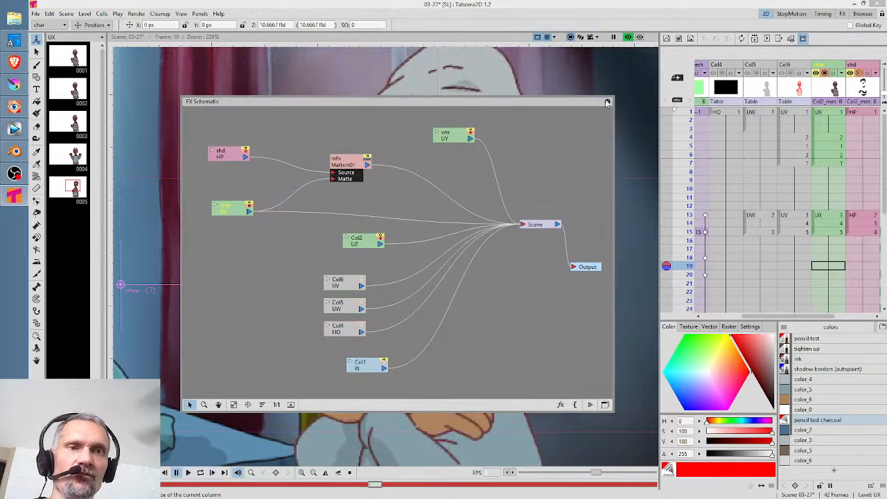
Close the FX Schematic and play the previewed scene to check the character's shading and mouth movement
left_click(608, 102)
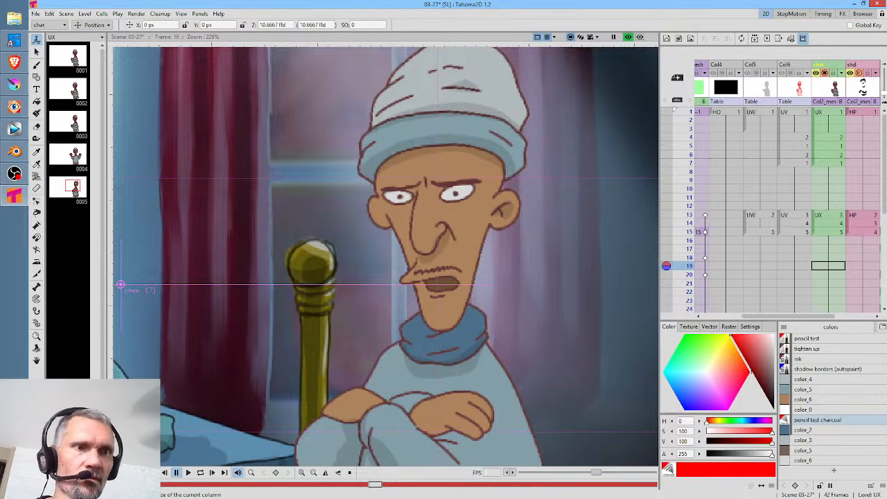
scroll(721, 159, "right", 4)
scroll(721, 158, "left", 2)
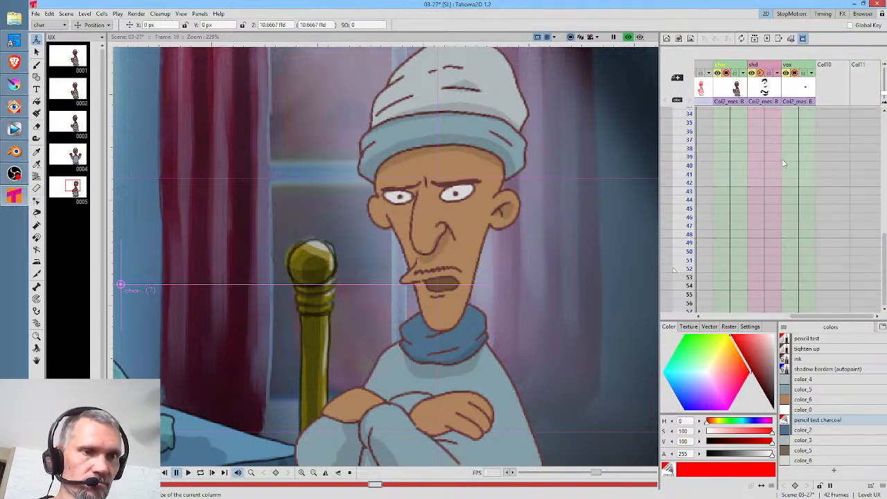
scroll(472, 187, "down", 6)
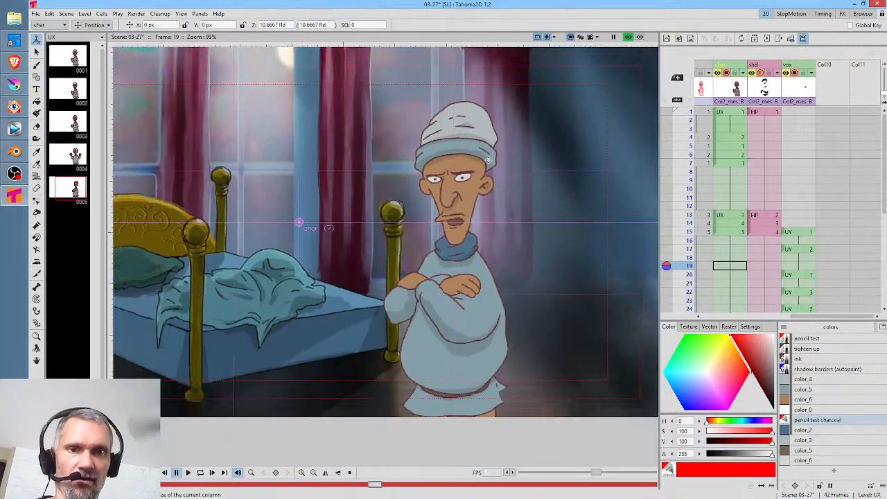
scroll(474, 191, "up", 2)
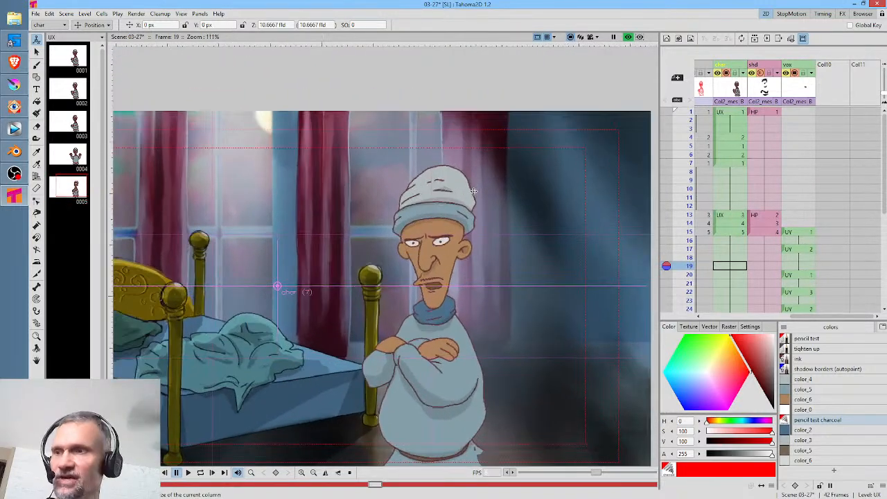
key("l")
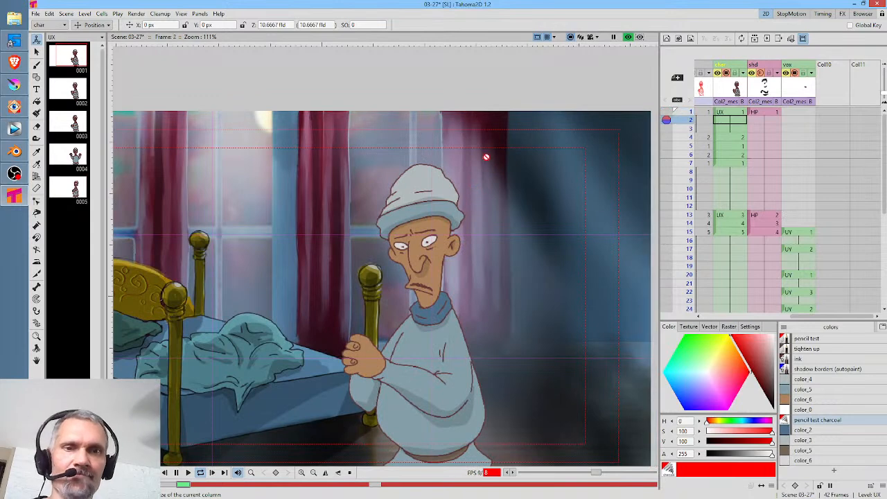
left_click_drag(457, 281, 469, 244)
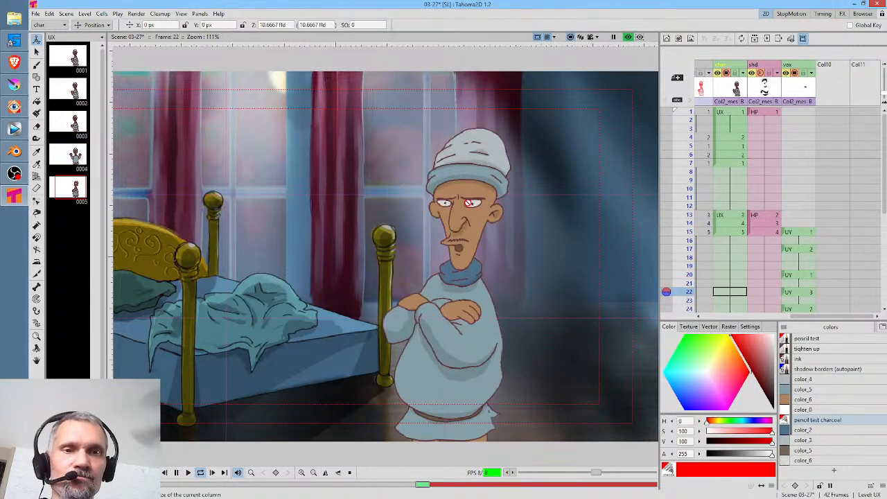
scroll(472, 240, "up", 4)
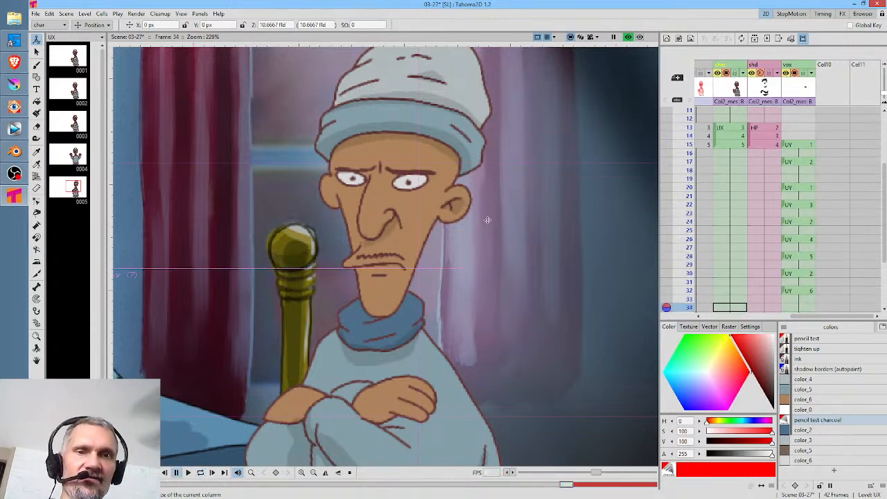
scroll(513, 224, "down", 3)
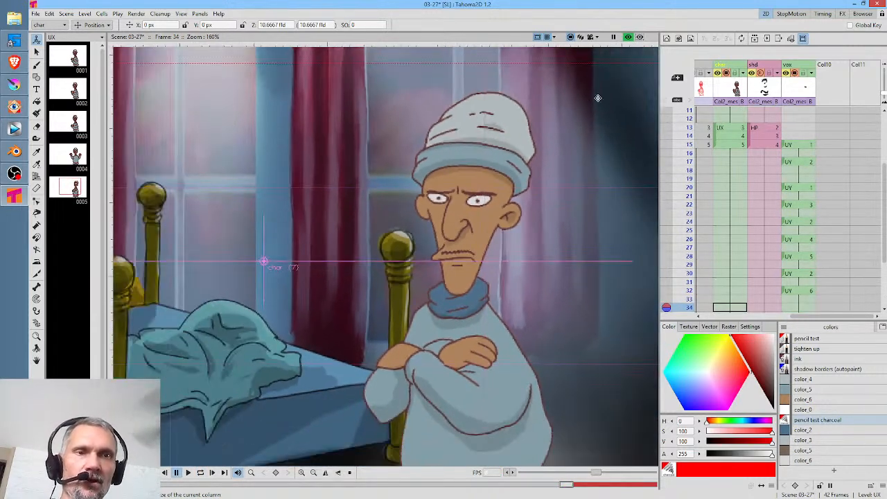
left_click(628, 38)
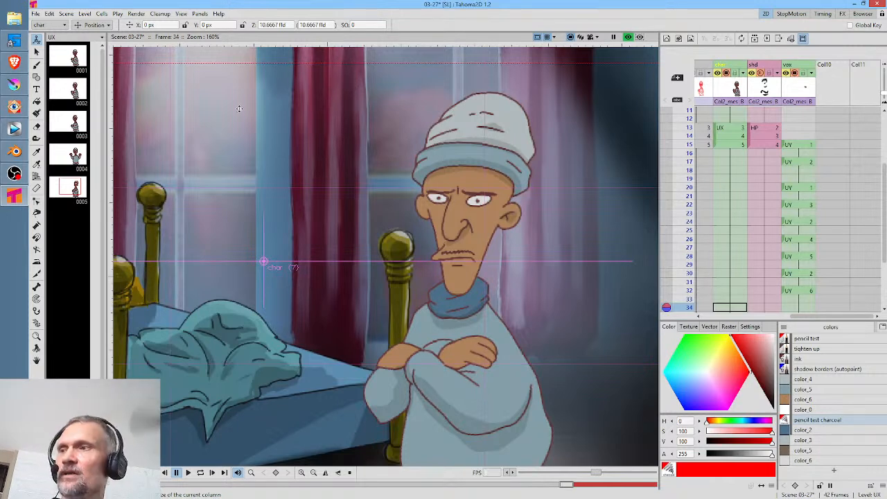
Place the vox node below char in the FX Schematic and save the scene
key("alt+s")
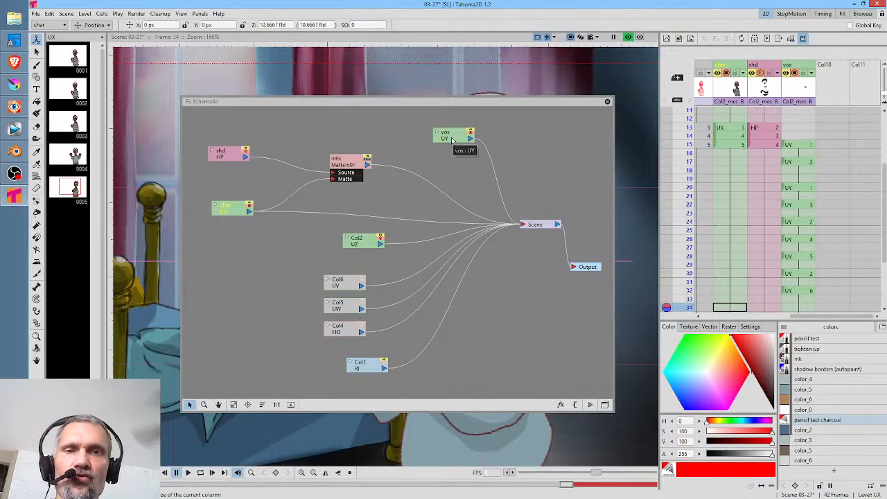
left_click_drag(392, 230, 474, 224)
left_click_drag(531, 130, 265, 247)
left_click(36, 13)
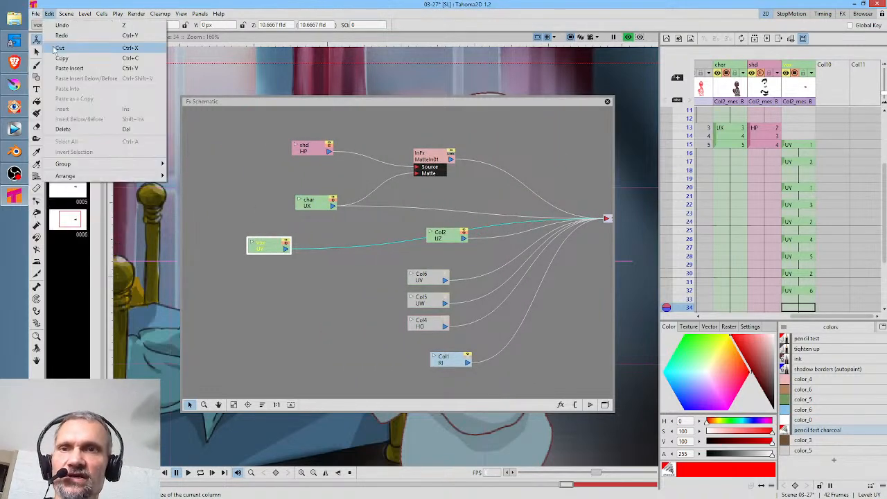
left_click(37, 49)
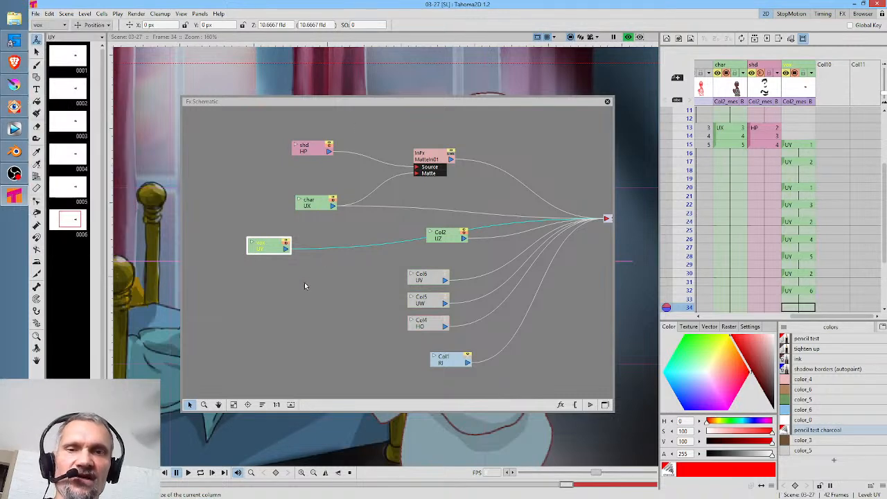
left_click(608, 101)
Go to frame 20 and move the vox column between the char and shd columns, checking the mouth up close
scroll(468, 237, "up", 4)
scroll(468, 237, "up", 1)
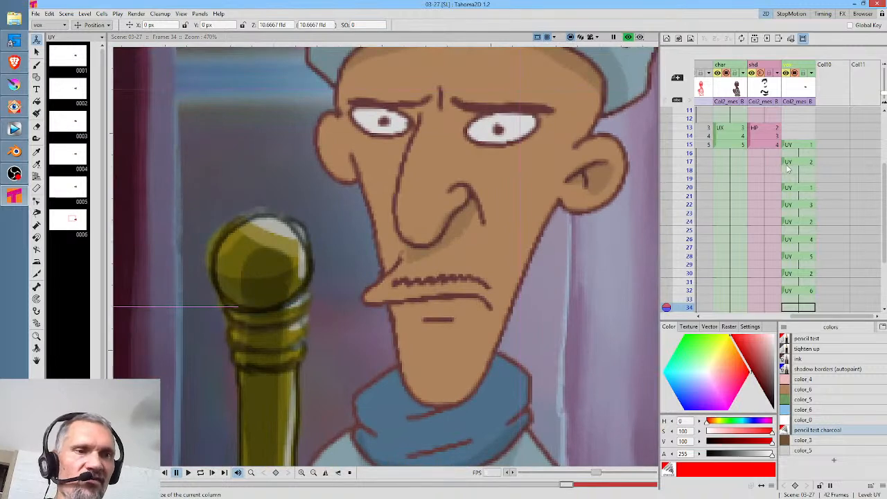
left_click(791, 163)
left_click(803, 189)
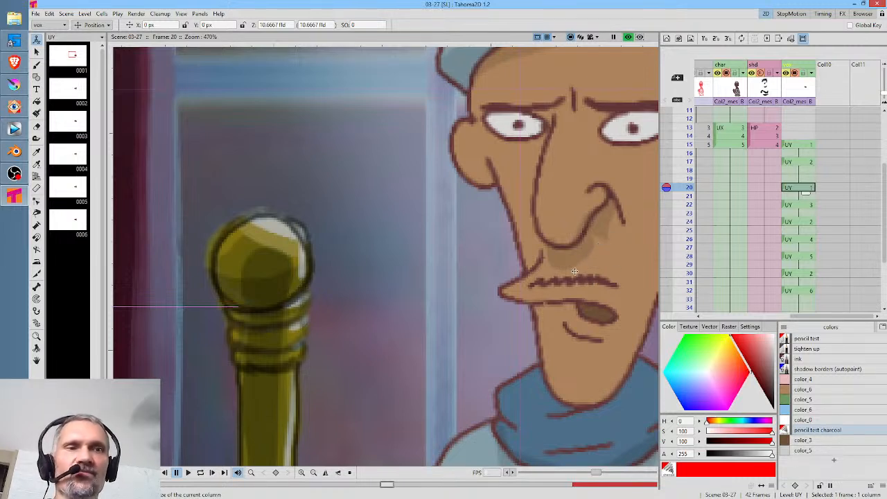
left_click_drag(800, 72, 772, 70)
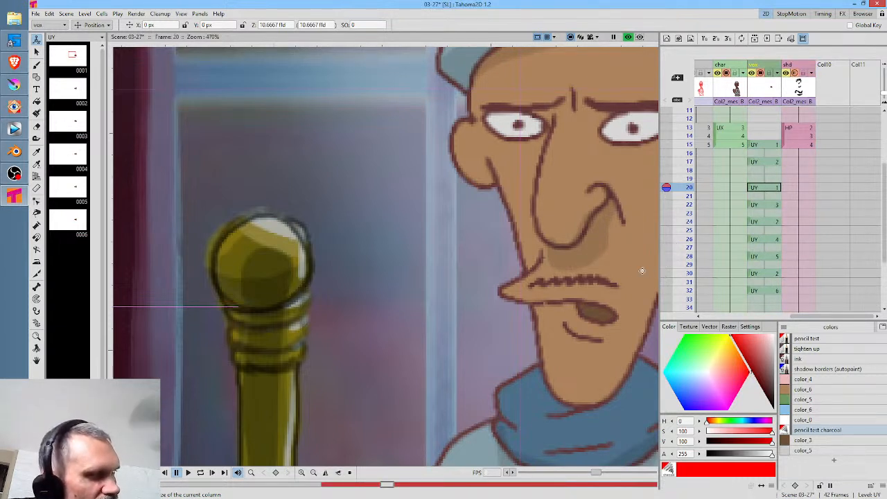
left_click_drag(618, 264, 472, 268)
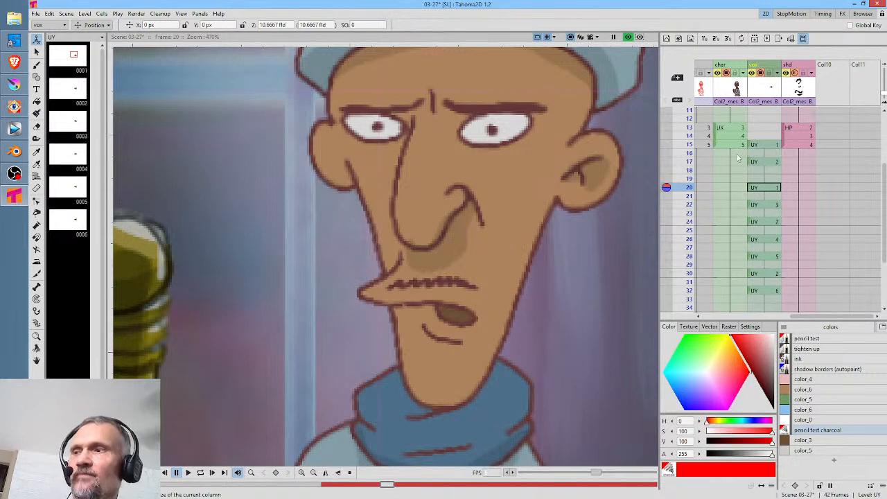
Rearrange the FX Schematic by placing char and vox closer beneath shd and raising the MatteIn node, and close the schematic
key("shift+s")
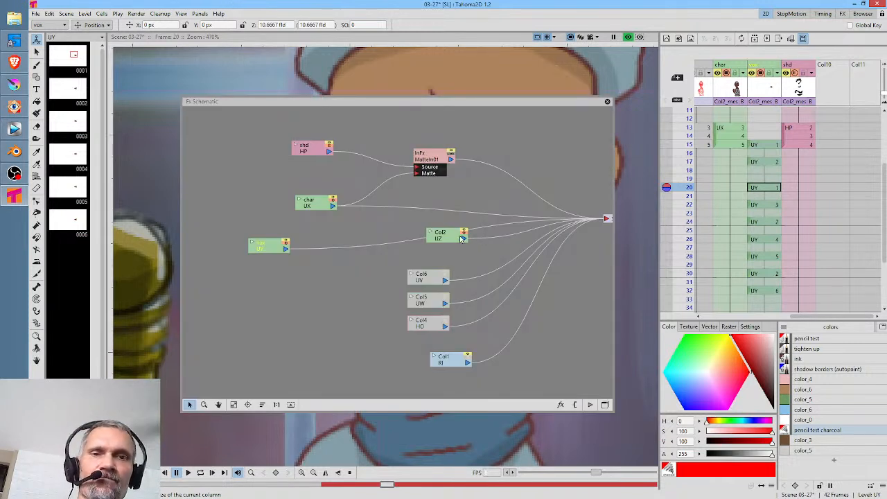
left_click_drag(267, 248, 308, 240)
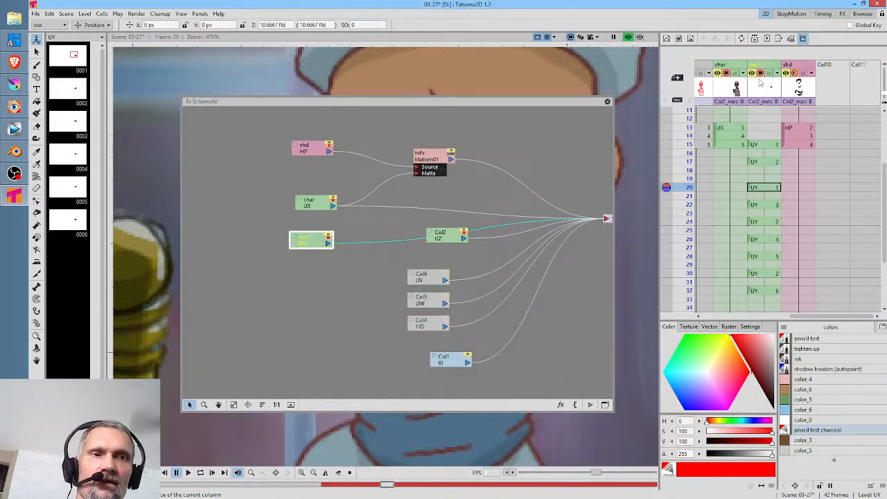
left_click_drag(321, 202, 313, 186)
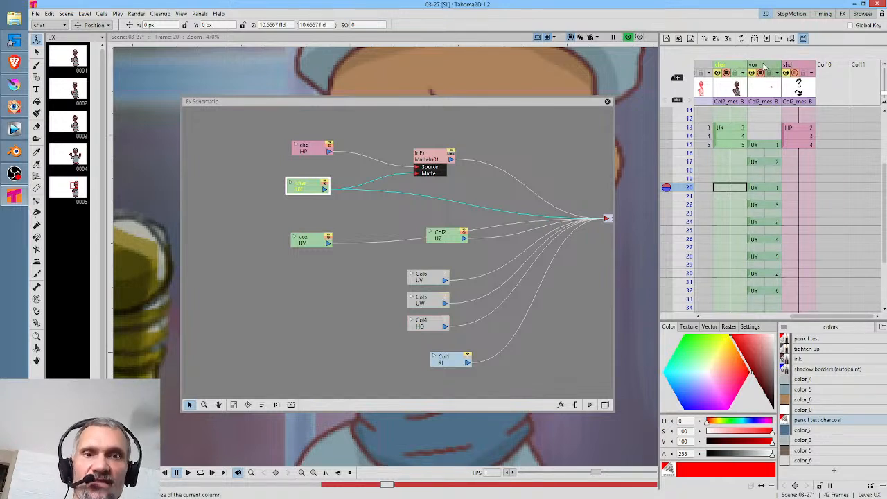
left_click_drag(311, 241, 331, 215)
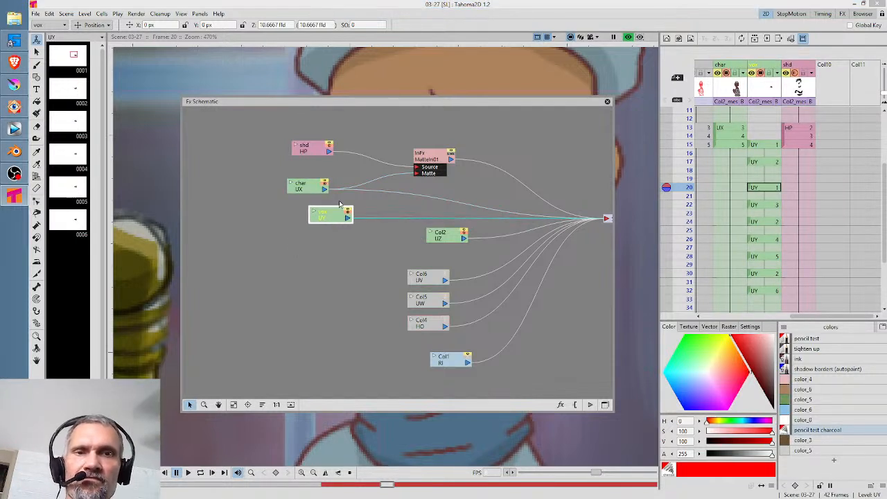
left_click(430, 154)
left_click_drag(431, 155, 431, 143)
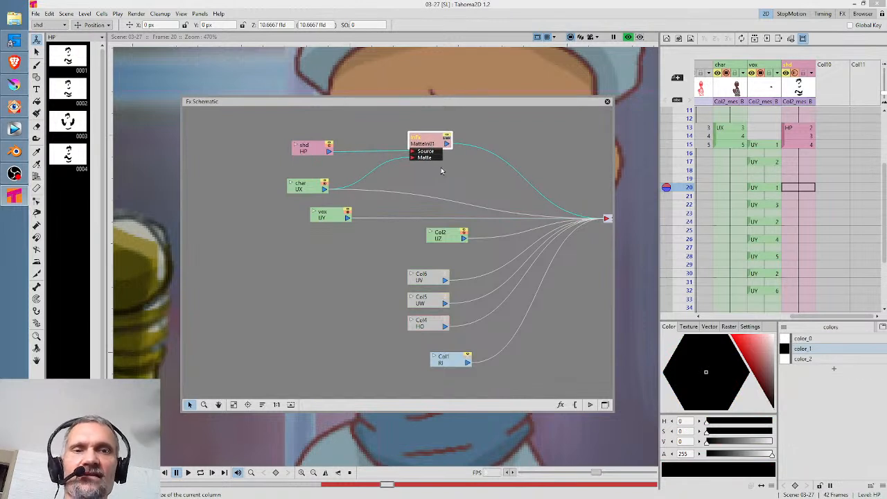
left_click(608, 102)
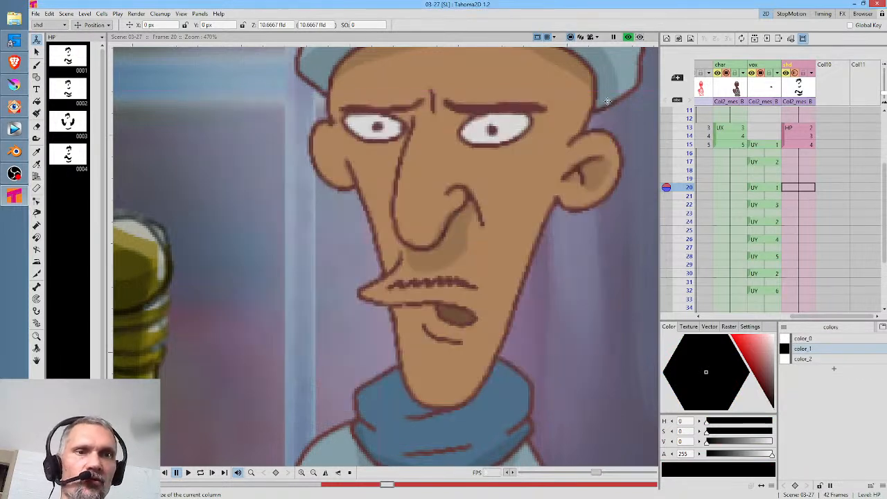
Examine the char, vox and shd columns in turn against the character's face at frame 20
left_click(729, 86)
left_click(769, 88)
left_click(798, 87)
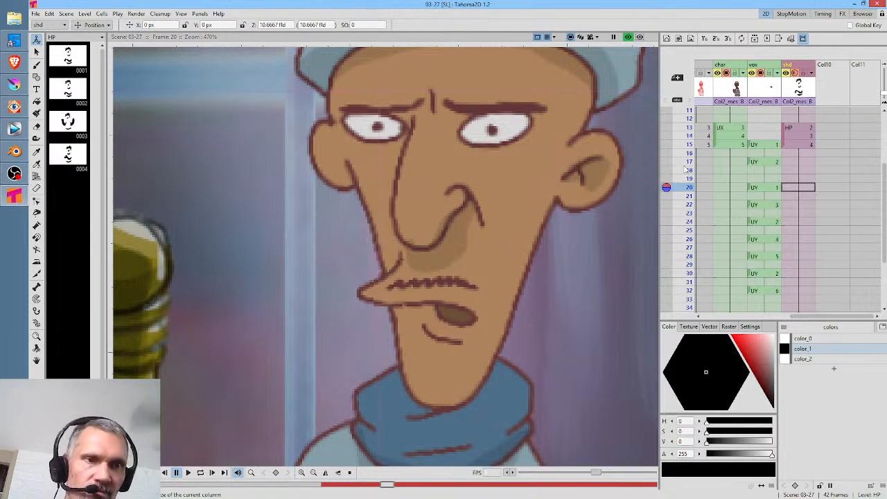
left_click(727, 87)
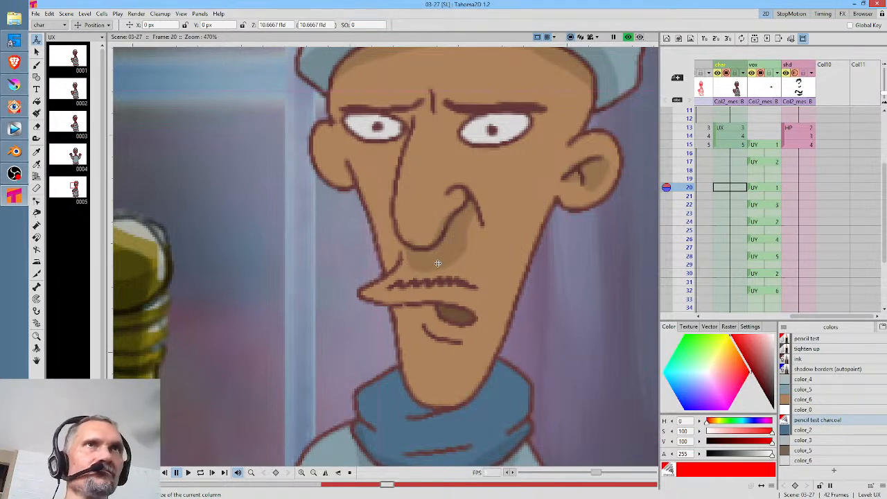
scroll(408, 261, "down", 5)
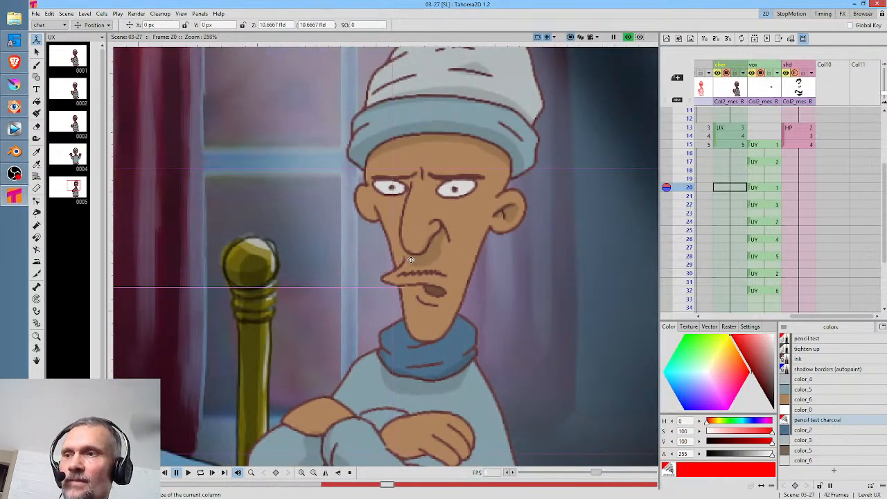
Play the scene from the first frame to check the character's shading and mouth movement
key("Home")
scroll(444, 267, "down", 3)
key("p")
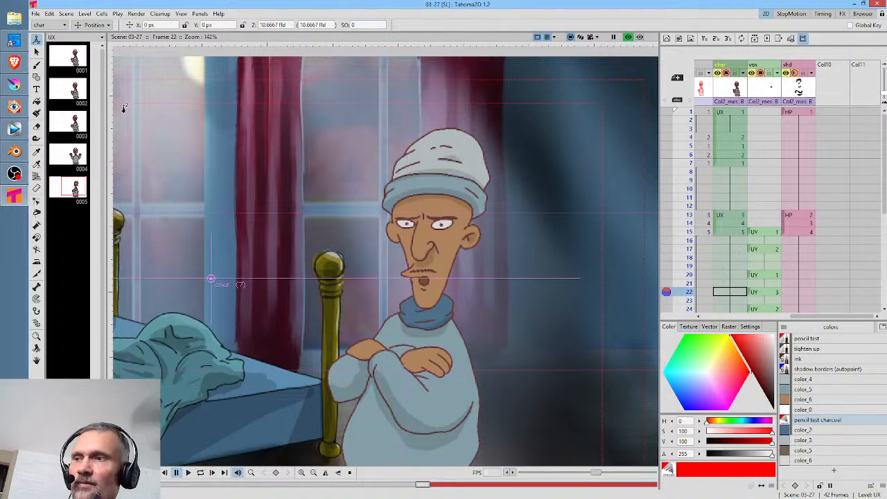
key("ctrl+r")
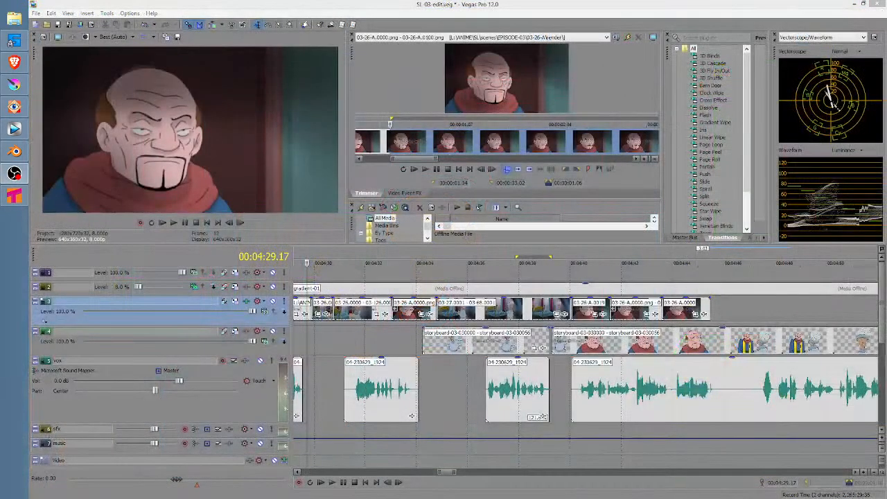
Switch to the SL-03-edit.veg project in Vegas Pro and play the episode edit from 00:04:30.17
left_click(331, 347)
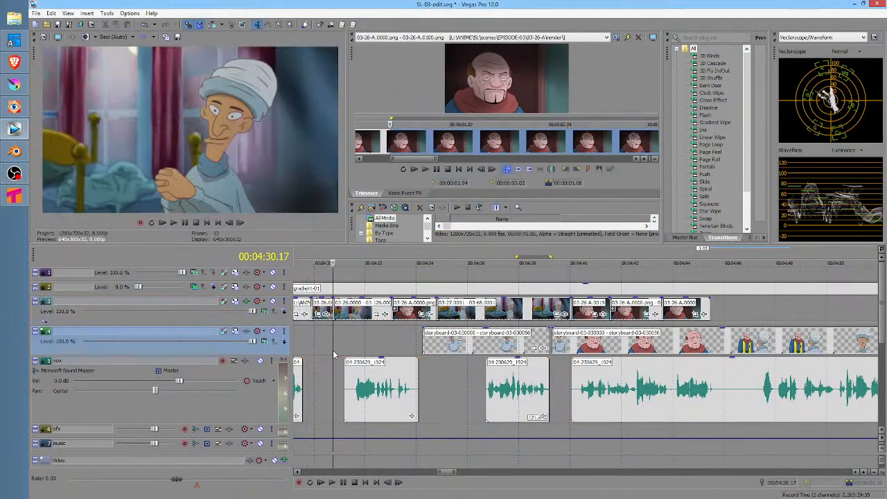
key("space")
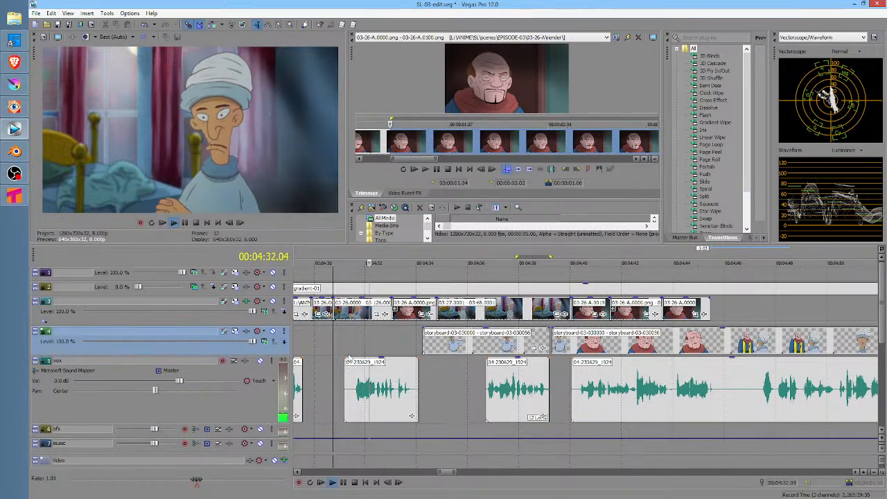
key("space")
Look over the finished shots on the timeline and play the cut into the bald character's close-up from 00:04:22.13
scroll(401, 342, "down", 6)
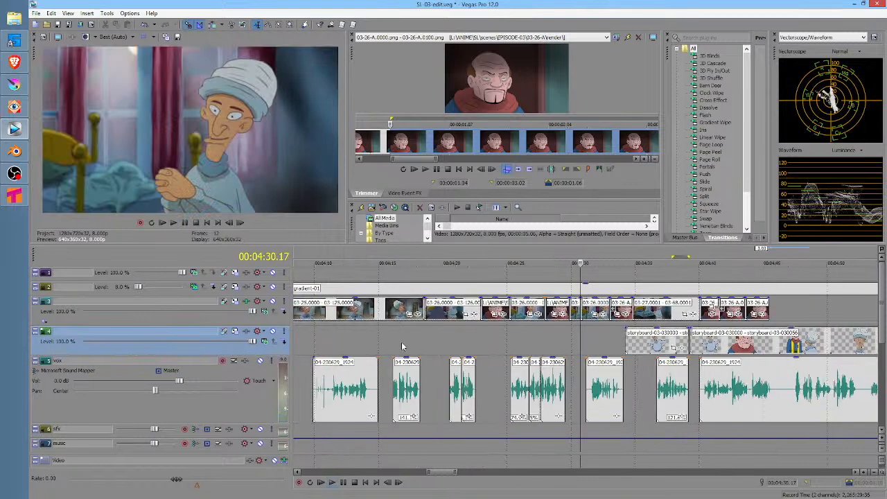
left_click_drag(415, 343, 584, 351)
left_click(561, 339)
scroll(561, 338, "up", 4)
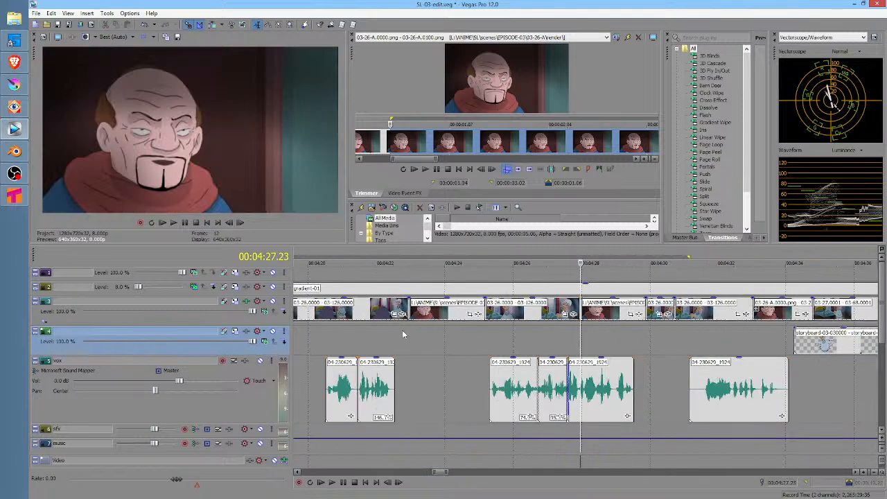
left_click(405, 334)
key("space")
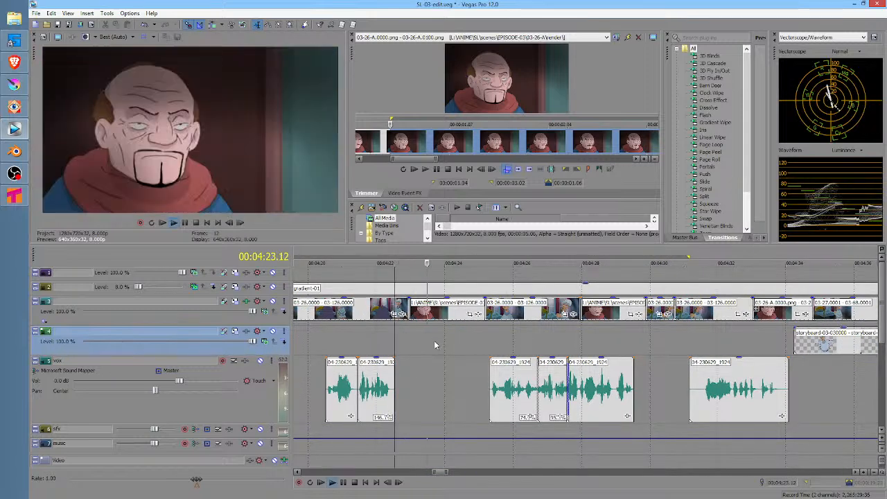
key("space")
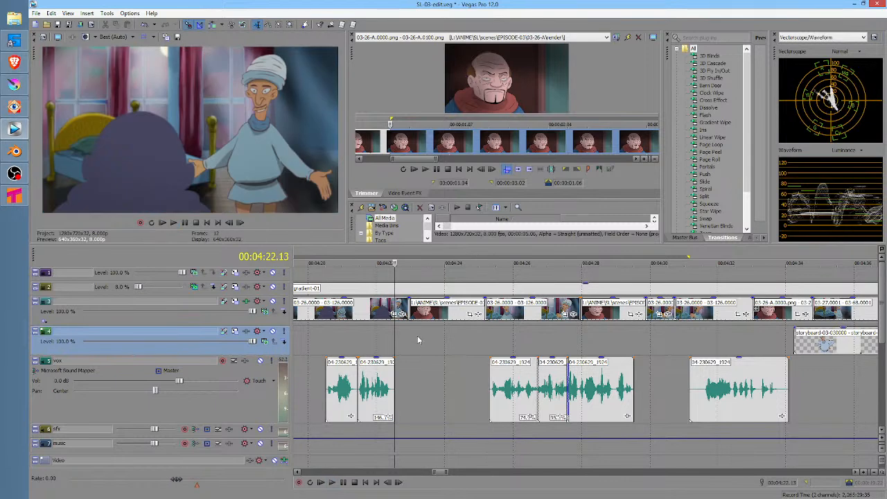
key("space")
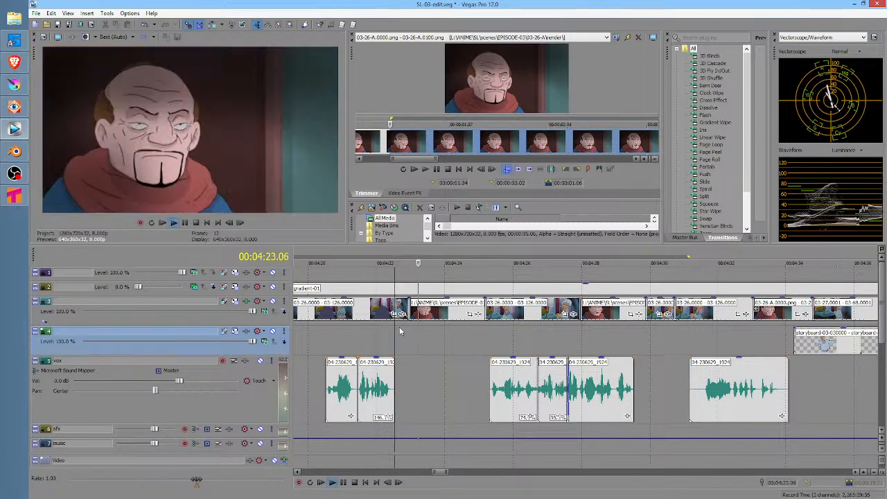
key("space")
Play the edit from 00:04:25.10 through the thin character's shot into the bald character's next close-up
left_click(473, 337)
key("space")
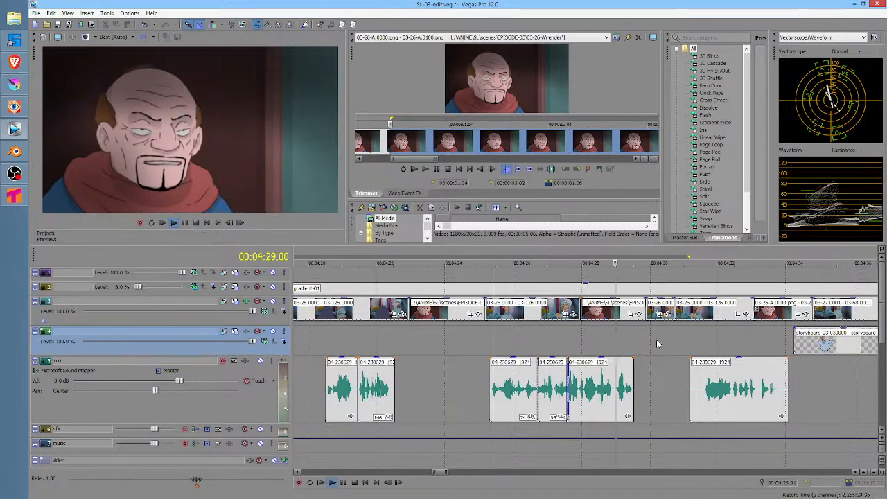
key("space")
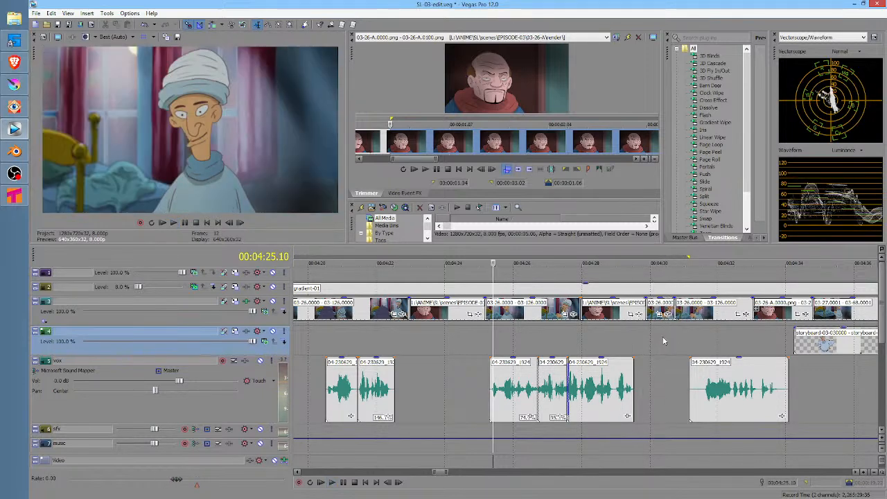
Select the bald character's close-up clip near 00:04:28 and play the edit from 00:04:28.23
scroll(633, 335, "right", 3)
left_click(505, 334)
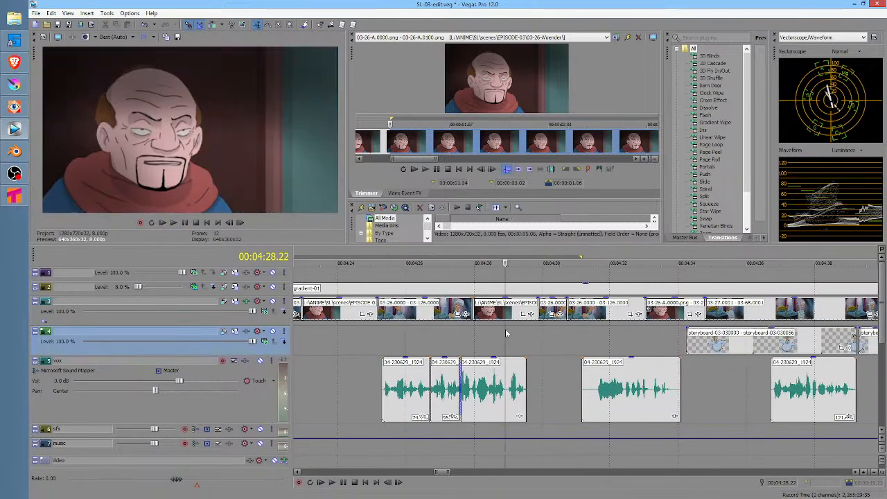
left_click_drag(538, 326, 516, 328)
left_click(508, 317)
key("space")
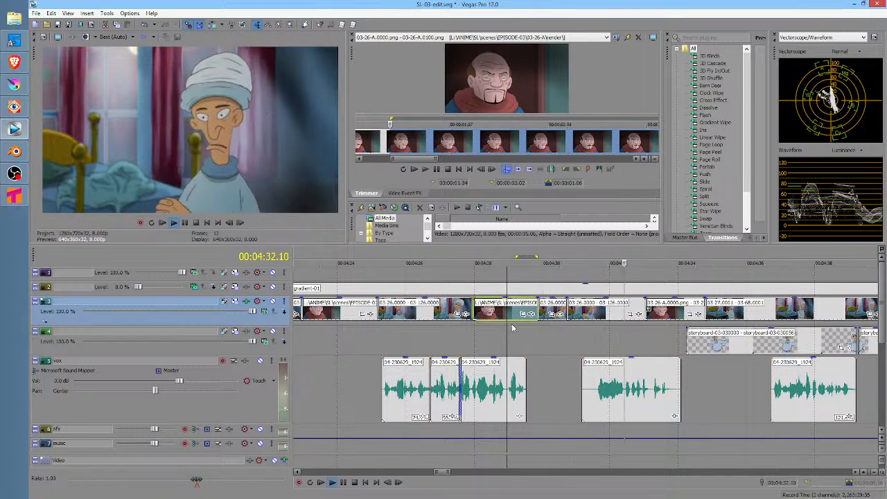
key("space")
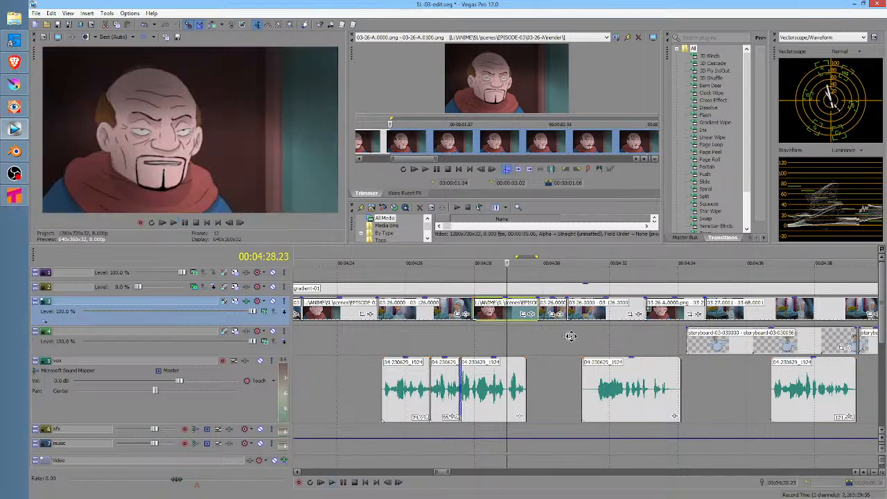
Replay the dialogue exchange from the bald character's talking close-up into his following reaction shot
scroll(567, 336, "right", 3)
left_click(477, 334)
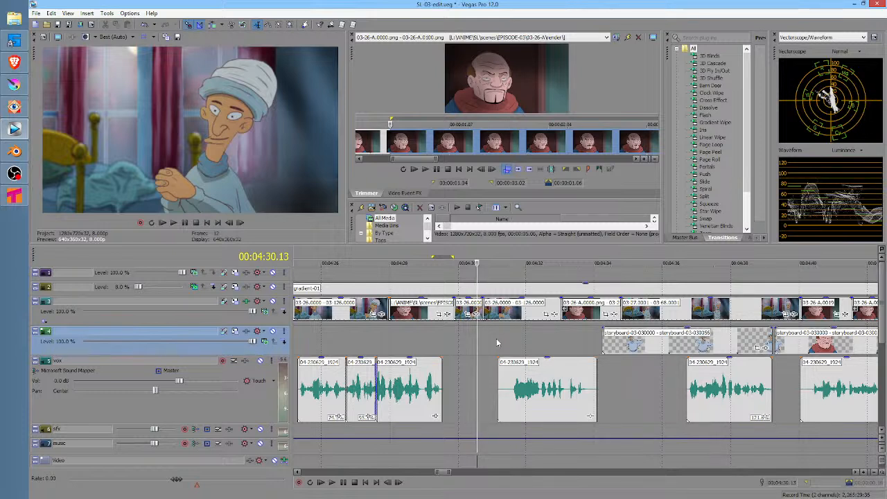
left_click(420, 335)
key("space")
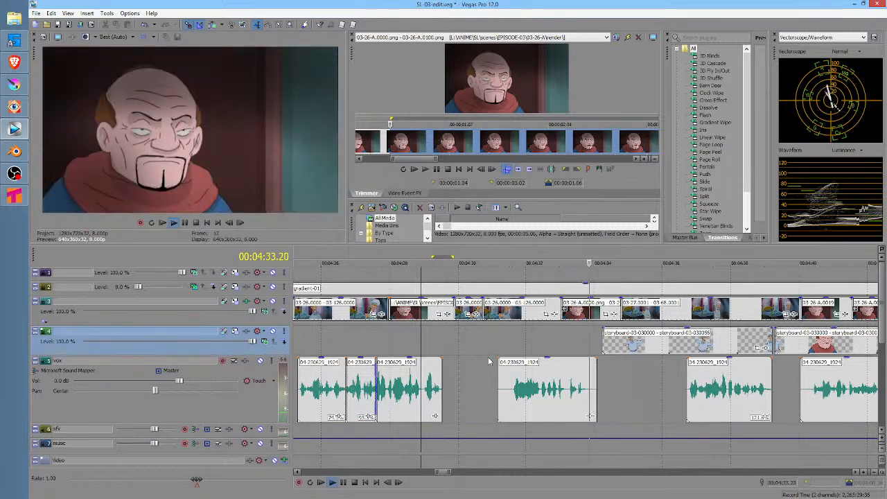
key("space")
Compare the bald character's talking and reaction close-ups by selecting each clip and marking a time range along it
left_click(432, 312)
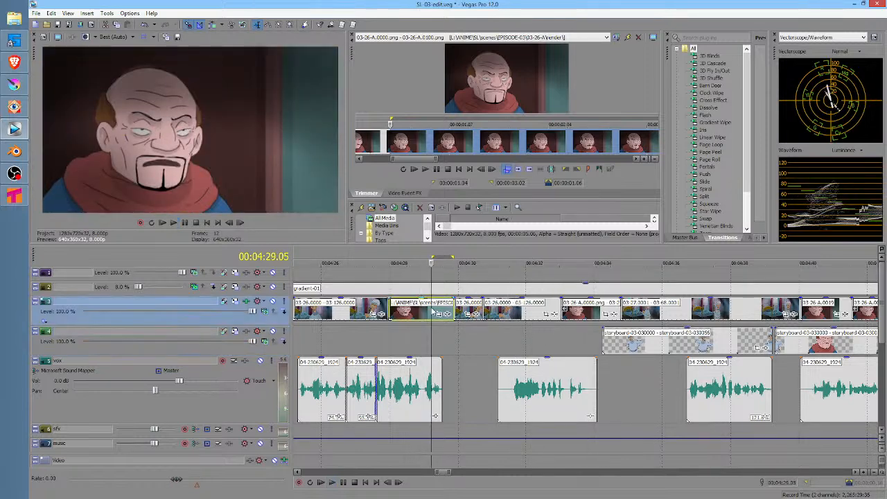
left_click(584, 315)
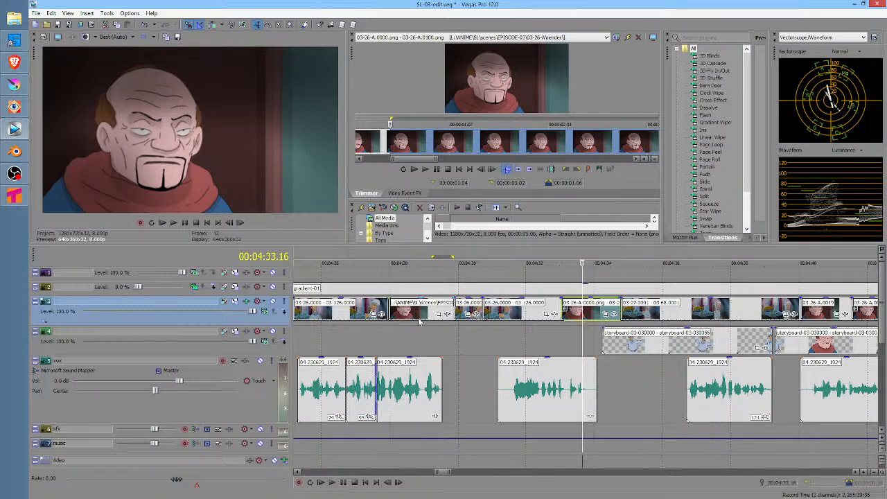
left_click_drag(568, 331, 613, 331)
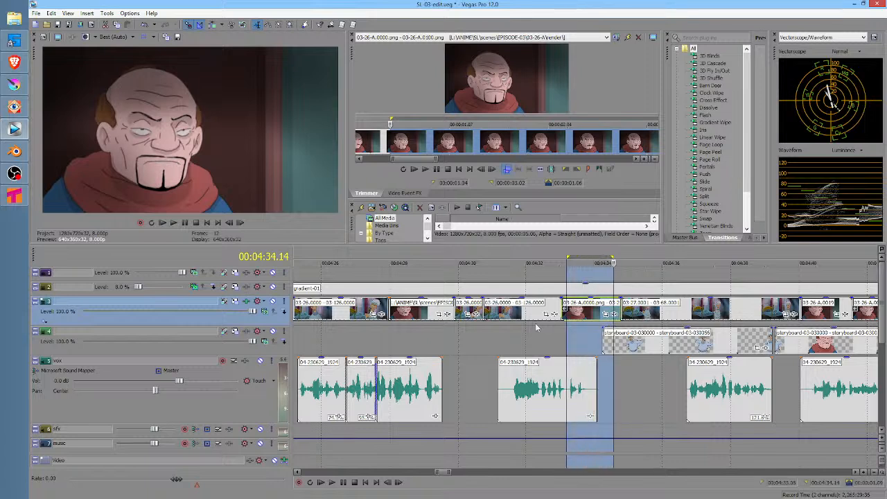
left_click_drag(430, 326, 388, 326)
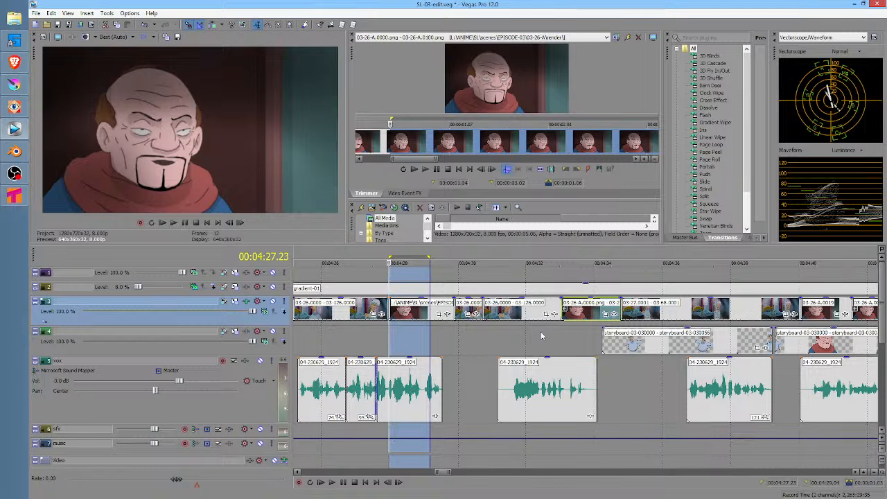
Play the edit from 00:04:31.21 through the 03-27 shot and the bald character's closing close-ups
left_click(534, 336)
left_click(524, 334)
key("space")
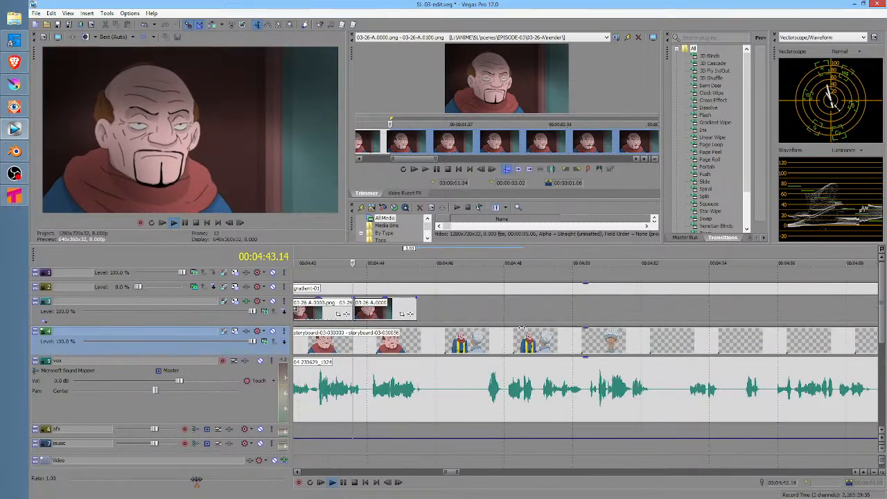
key("space")
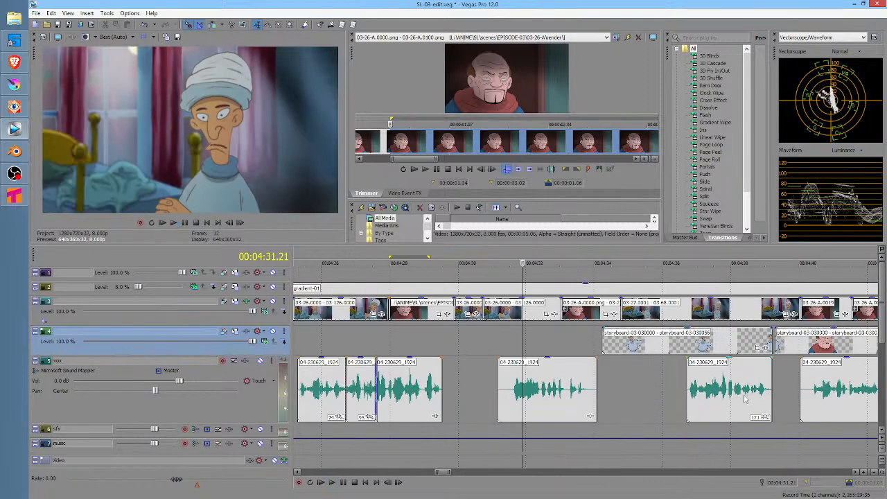
Inspect the last 03-26-A close-ups, mark the range 00:04:41.13 to 00:04:42.03, and view the 03-27 shot at 00:04:39.05
scroll(746, 397, "right", 10)
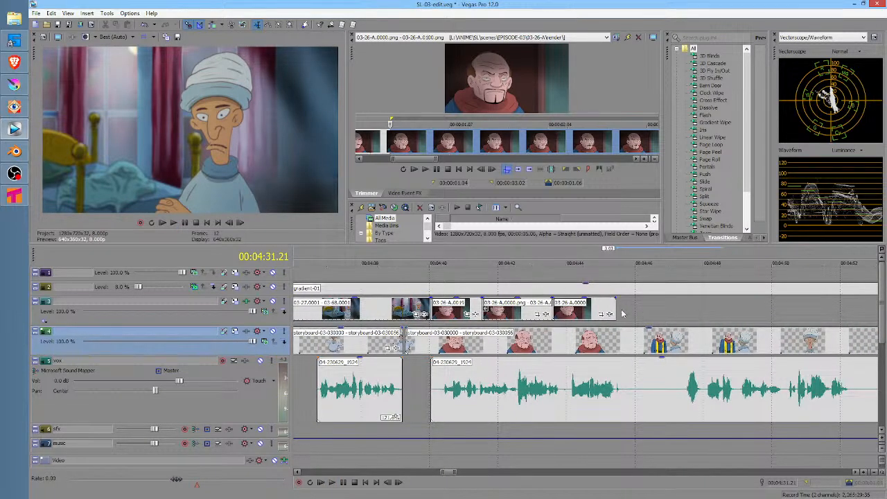
left_click(448, 314)
left_click(516, 313)
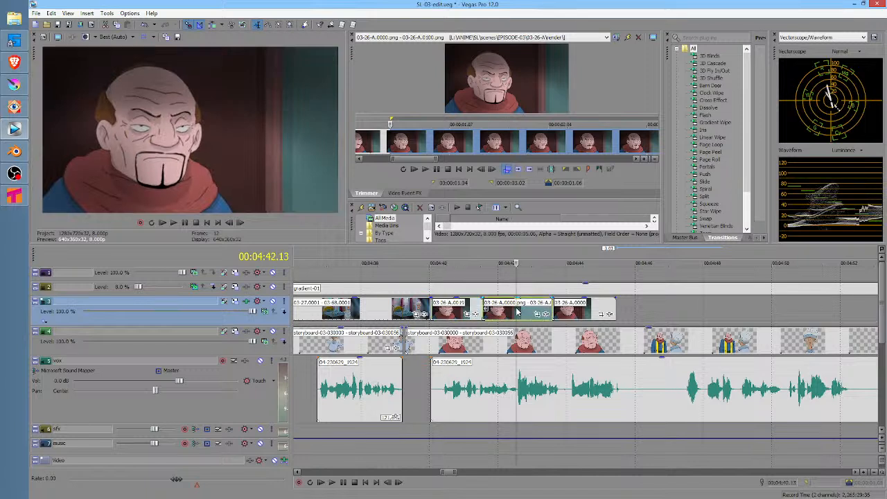
left_click_drag(482, 275, 502, 275)
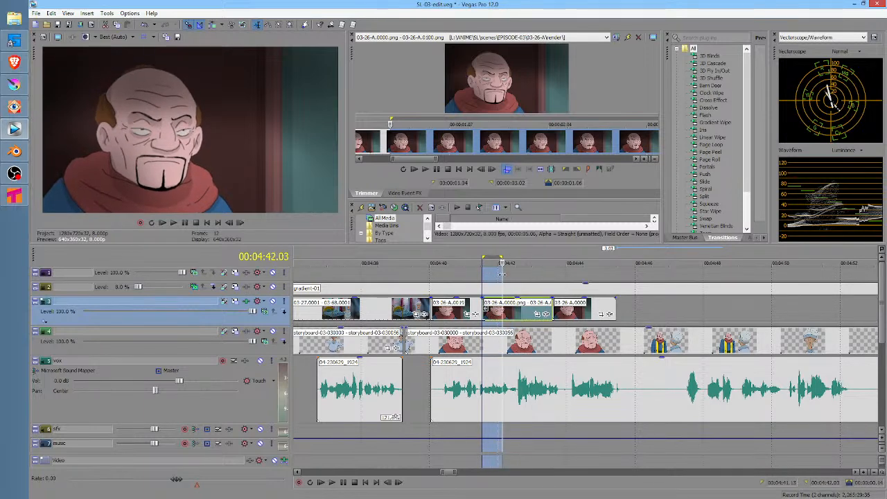
left_click(404, 277)
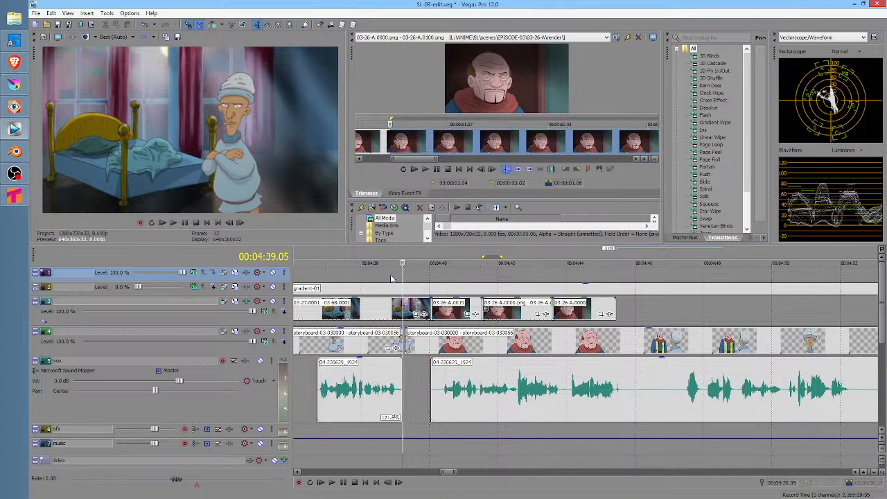
Inspect the cut from the 03-27 shot to the following 03-26-A close-up, and check the 03-26-A render frames in FastStone Image Viewer
left_click(381, 276)
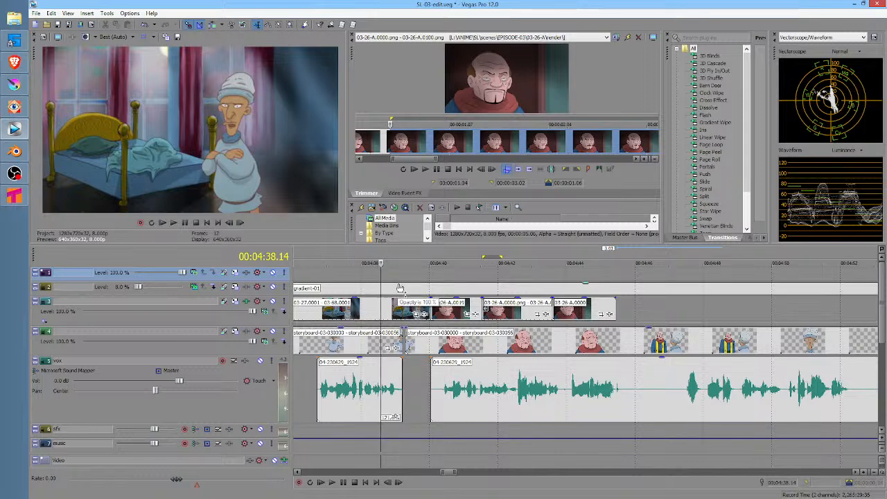
left_click(454, 313)
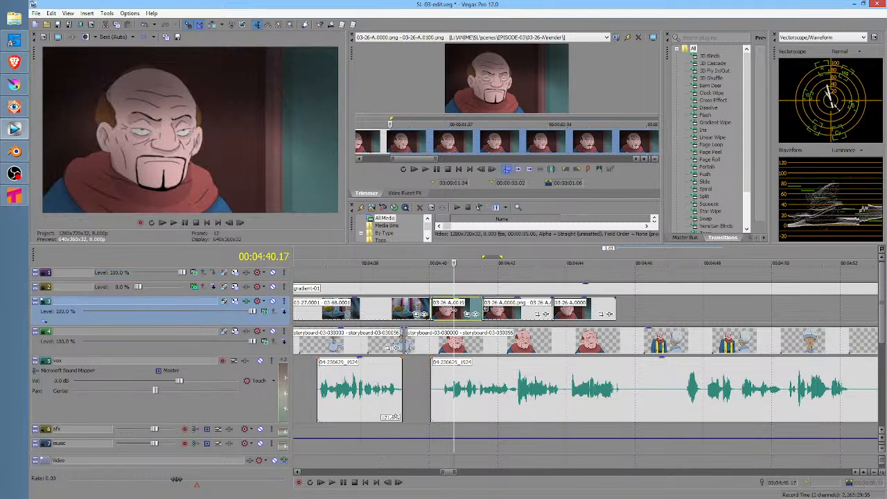
scroll(456, 314, "down", 3)
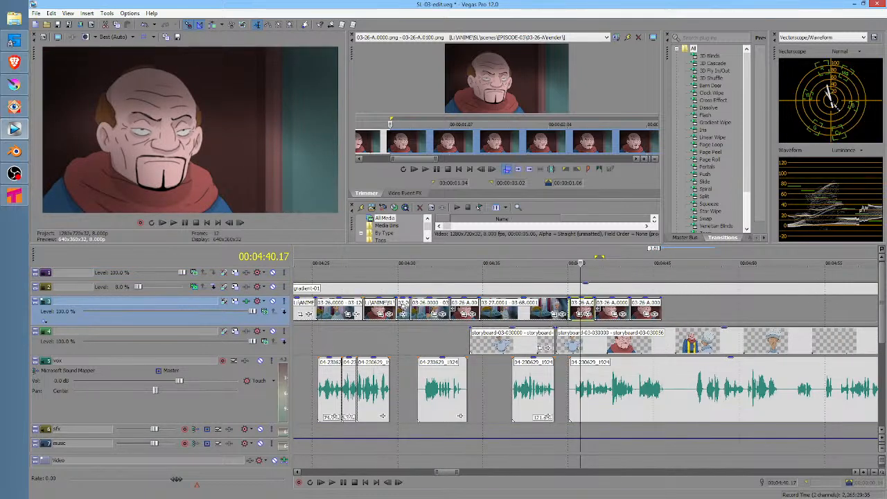
key("alt+Tab")
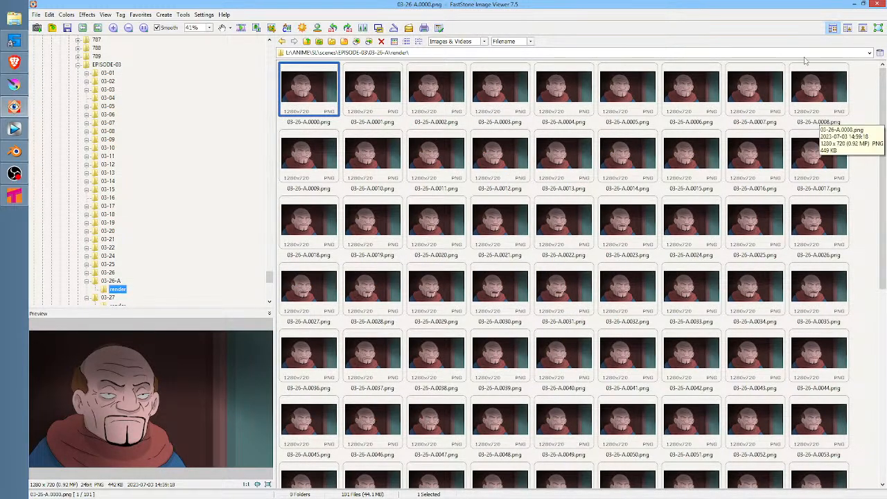
left_click(857, 5)
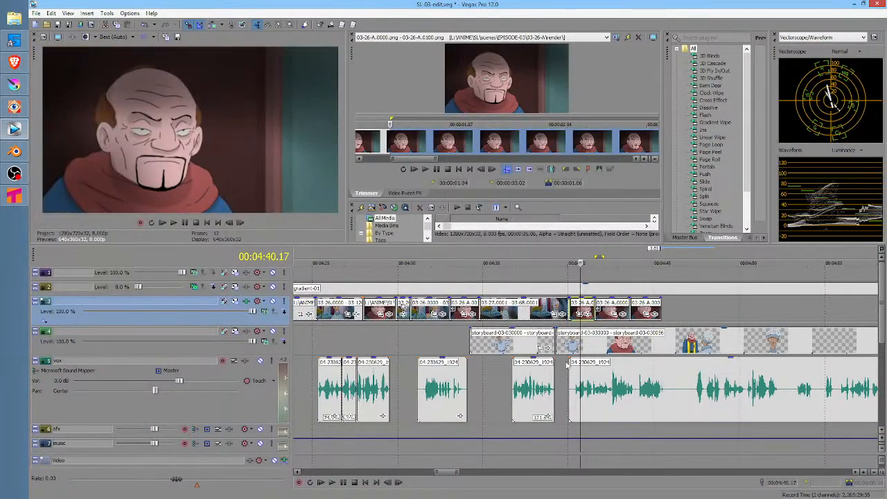
Play the end of the 03-27 shot through the bald character's closing close-ups and compare the individual 03-26-A clips
left_click(563, 368)
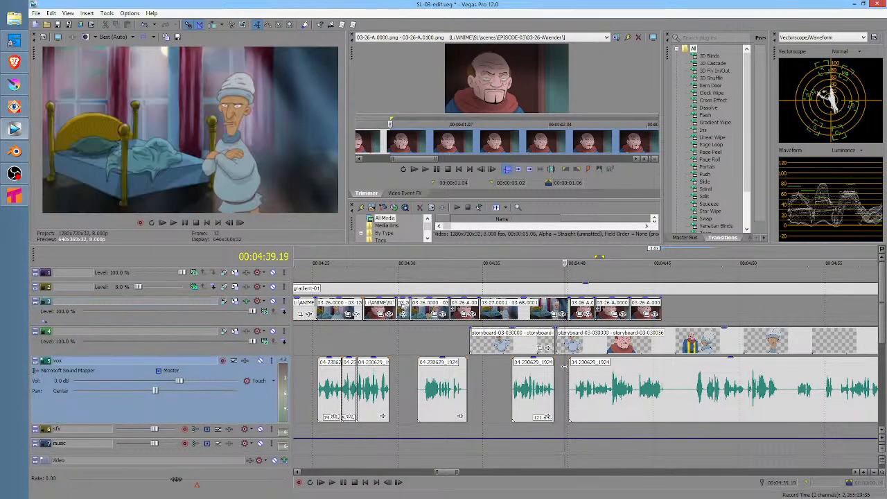
key("space")
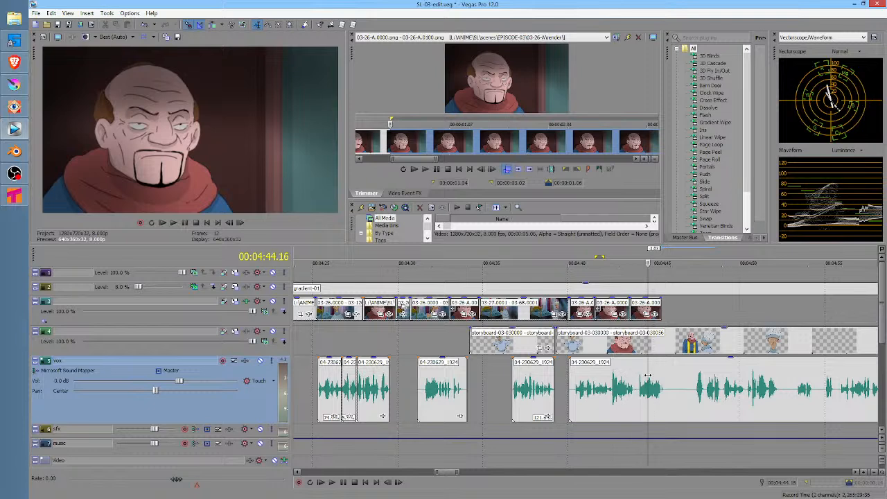
left_click(637, 313)
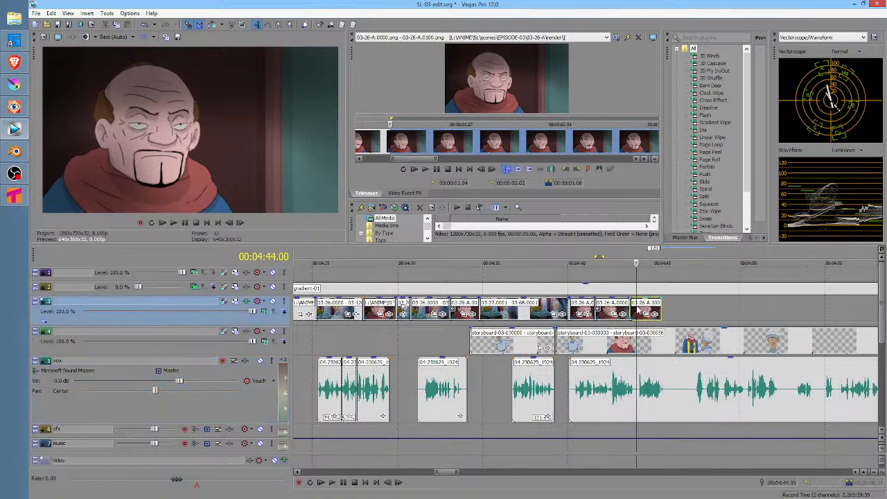
left_click(584, 310)
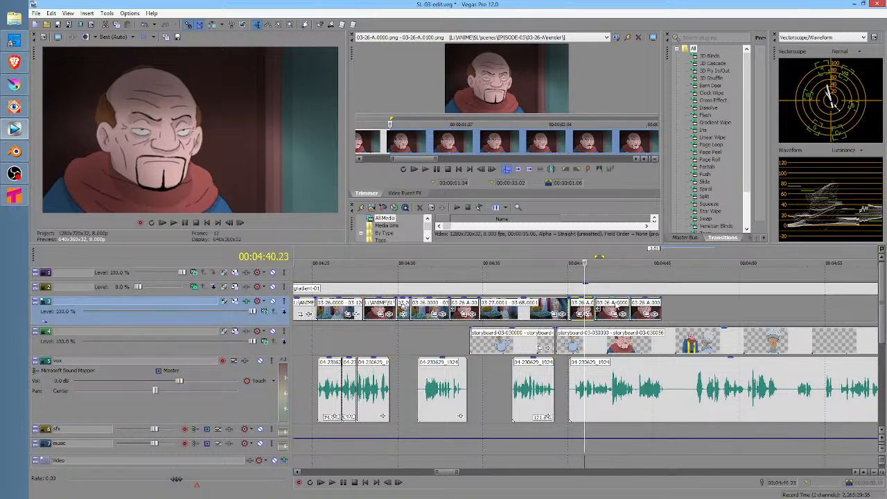
left_click(554, 278)
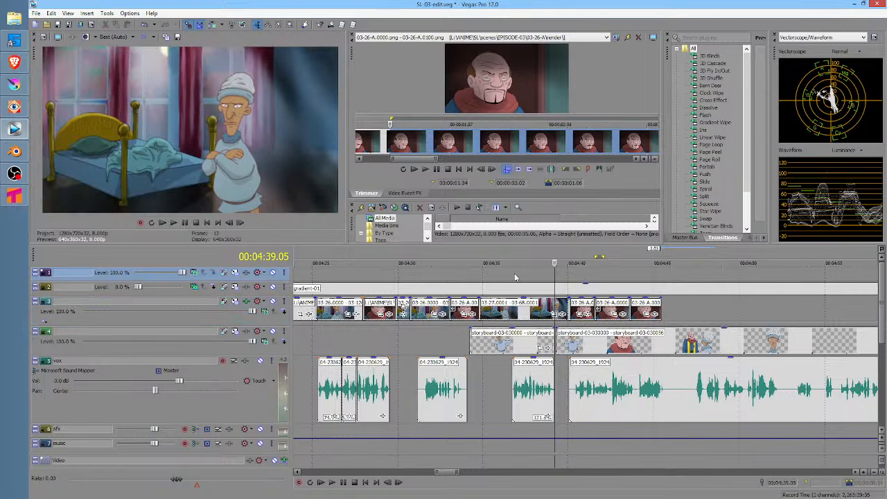
left_click(514, 277)
key("space")
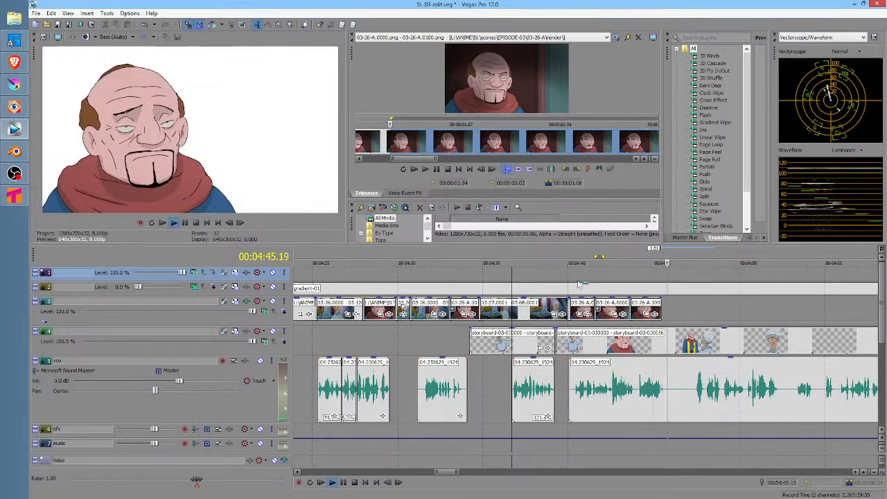
key("space")
Shorten the last 03-26-A close-up so it ends at 00:04:44.13, and replay the closing close-ups
left_click(620, 272)
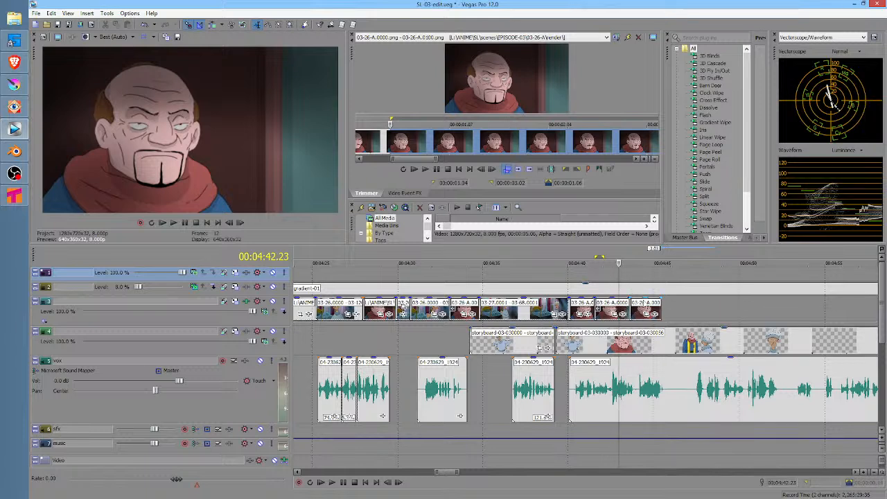
left_click_drag(585, 276, 623, 272)
left_click_drag(659, 308, 643, 310)
left_click(582, 275)
key("space")
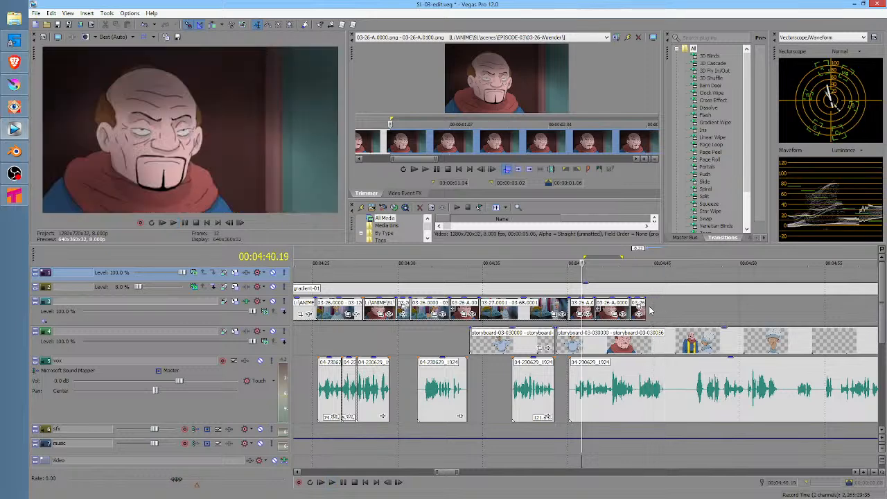
left_click(645, 307)
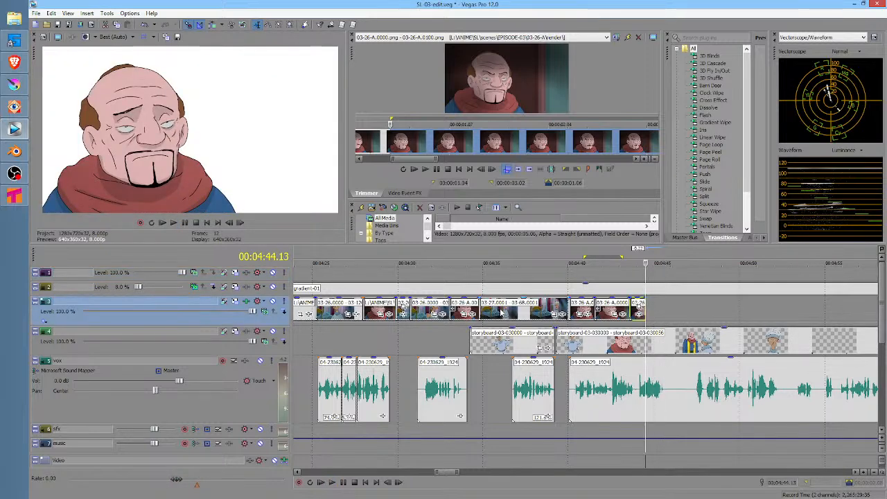
Examine the dialogue exchange leading into the 03-27 shot by marking successive ranges, including 00:04:27.16 to 00:04:31.04 and the start of 03-27
scroll(517, 319, "down", 1)
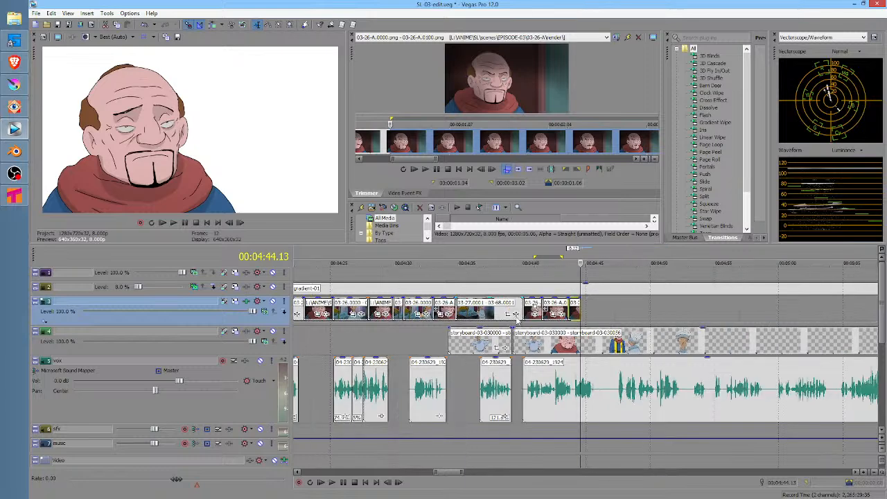
left_click_drag(328, 333, 379, 338)
left_click(363, 329)
scroll(363, 328, "up", 6)
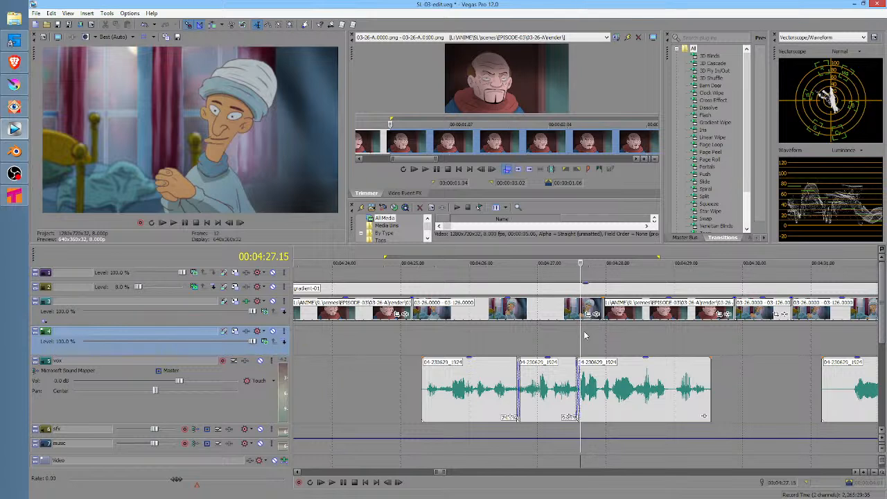
left_click_drag(585, 333, 823, 330)
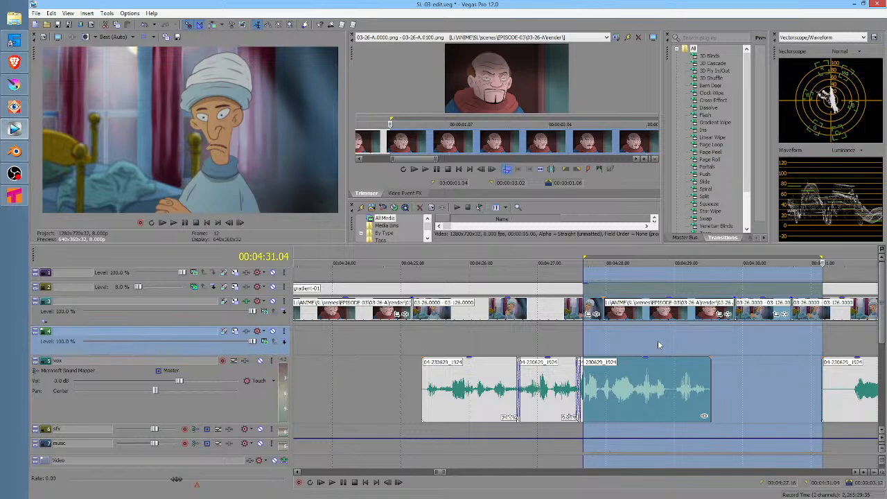
scroll(715, 338, "right", 3)
left_click_drag(577, 336, 713, 336)
scroll(669, 342, "right", 1)
scroll(669, 343, "right", 4)
left_click_drag(484, 273, 591, 274)
Open the 03-27 clip in the Trimmer and mark its range from 00:00:01.06 to 00:00:03.07
left_click(598, 310)
right_click(599, 310)
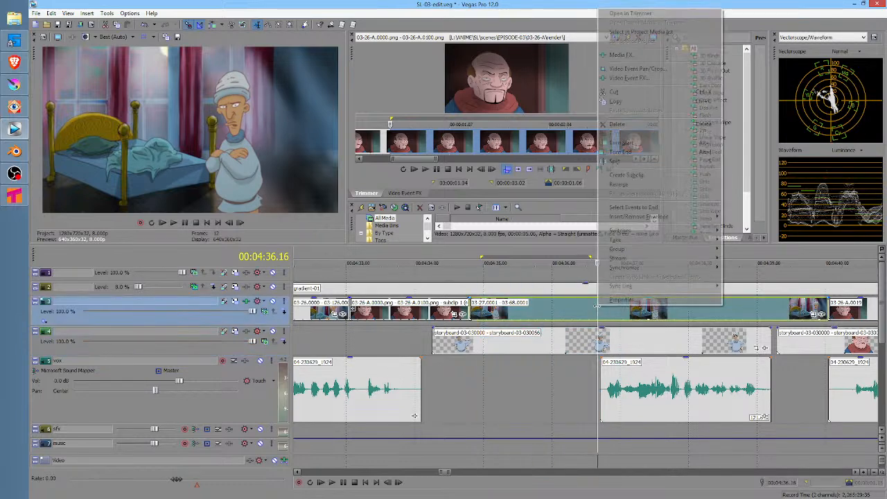
left_click(639, 13)
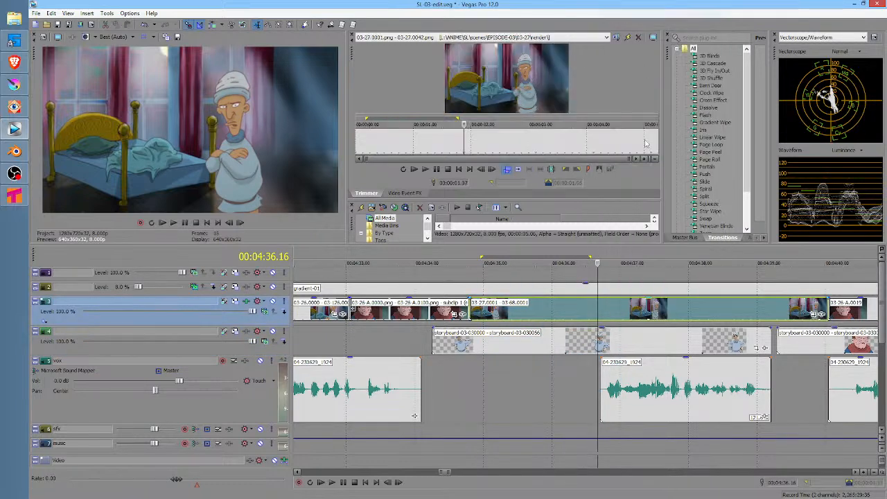
left_click_drag(464, 143, 505, 153)
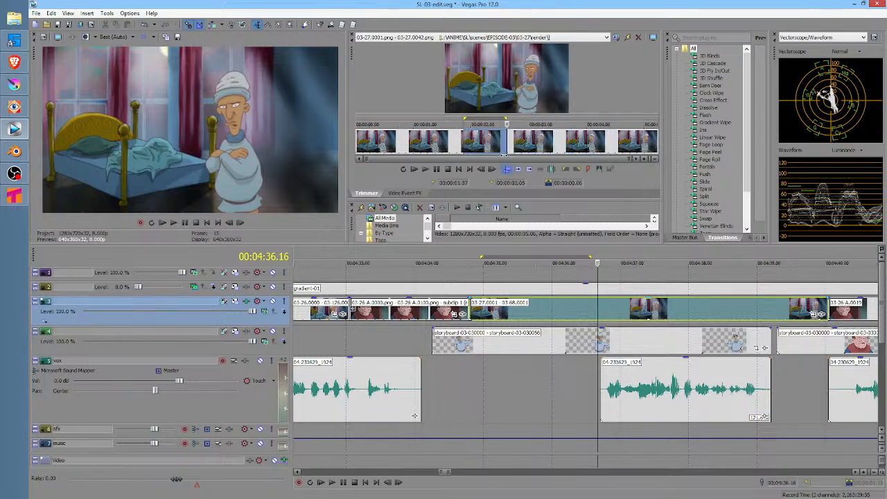
left_click_drag(578, 148, 466, 142)
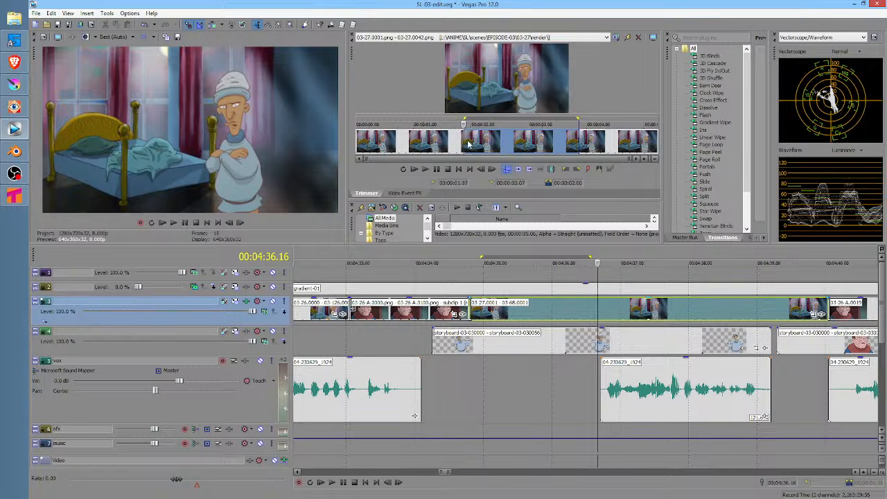
mouse_move(463, 142)
left_mouse_down()
mouse_move(431, 142)
mouse_move(454, 143)
left_mouse_up()
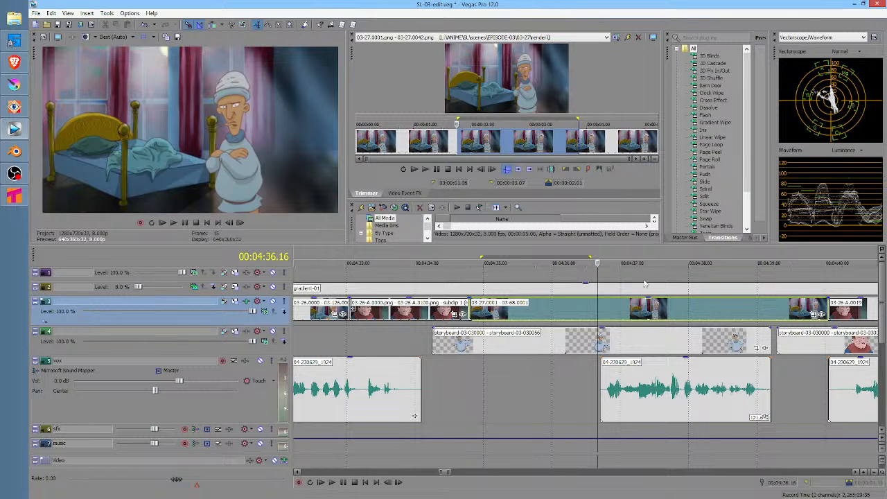
Place the marked 03-27 range directly after the last 03-26-A close-up at 00:04:44.13 and reverse it
scroll(608, 311, "down", 3)
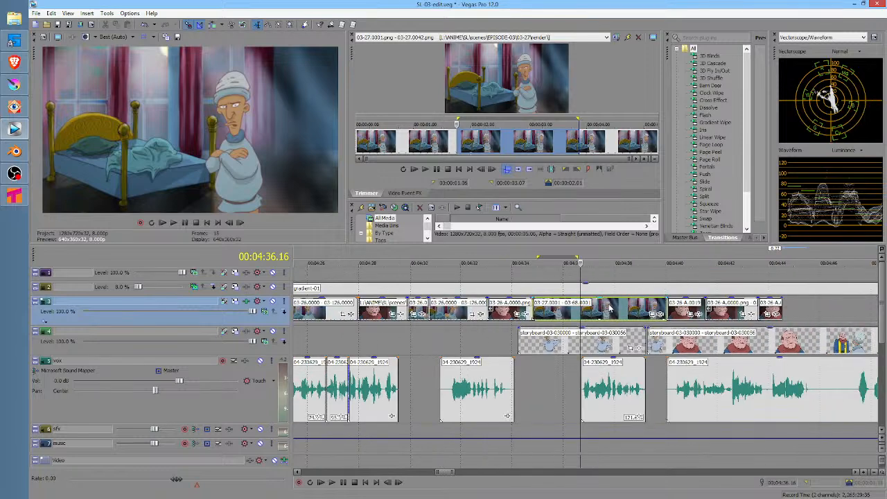
left_click(782, 310)
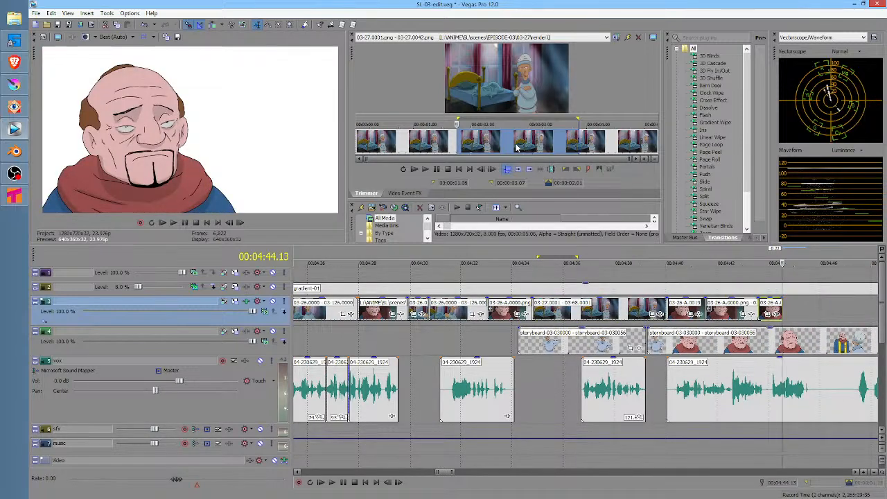
left_click_drag(506, 145, 805, 313)
right_click(804, 313)
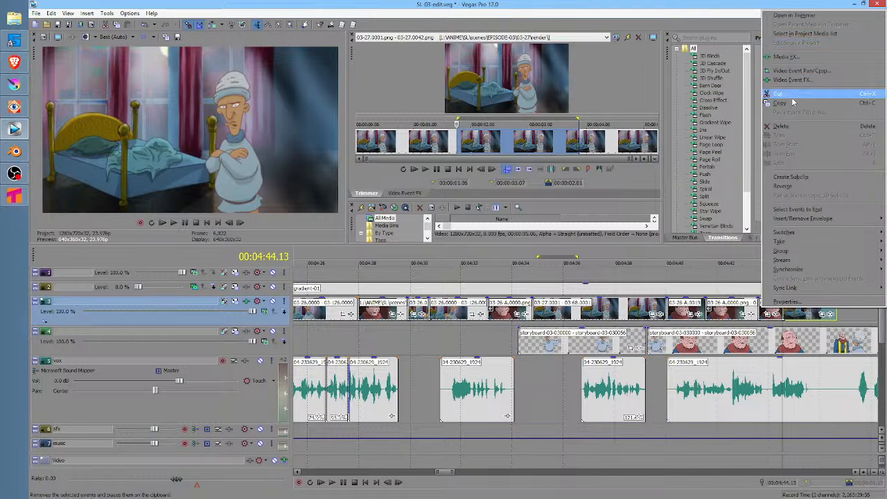
left_click(793, 188)
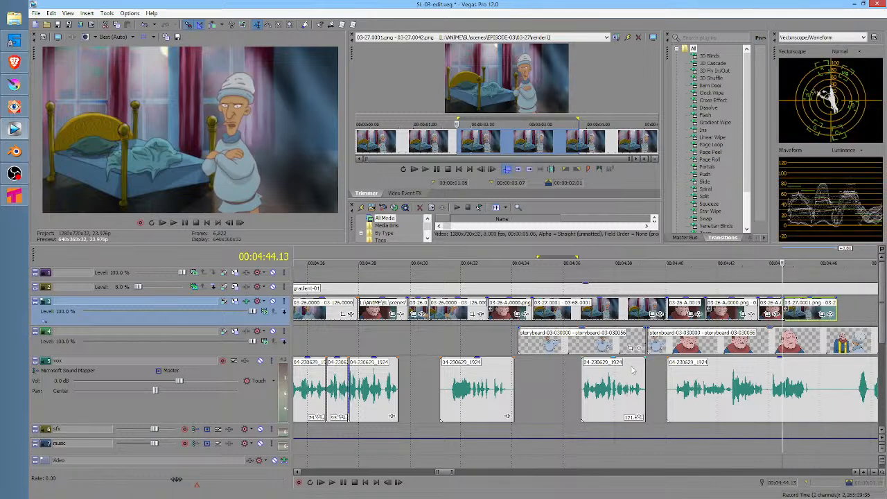
Reduce the vox track's height and play the edit from 00:04:38.23 into the reversed 03-27 clip
scroll(670, 383, "right", 6)
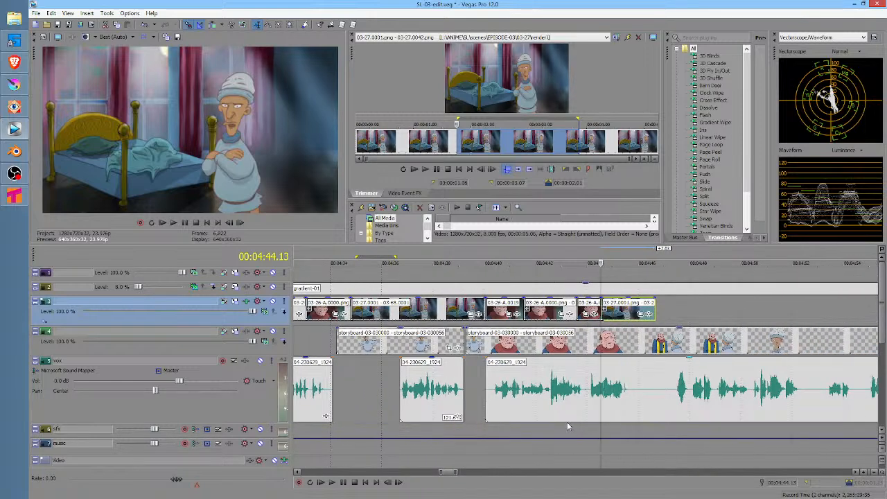
left_click_drag(246, 424, 248, 400)
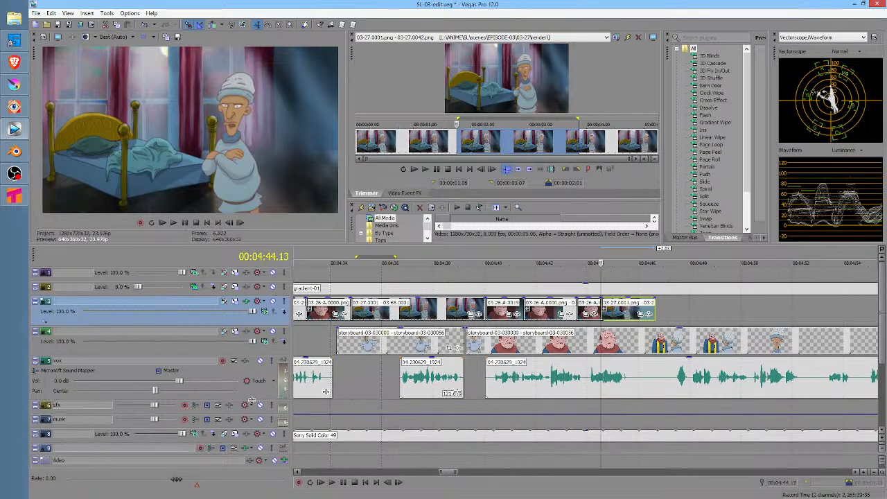
left_click(458, 407)
key("space")
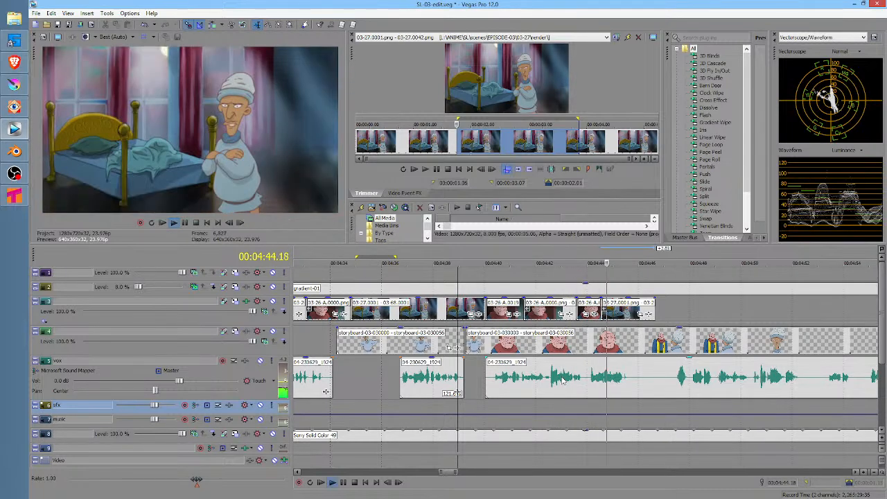
key("space")
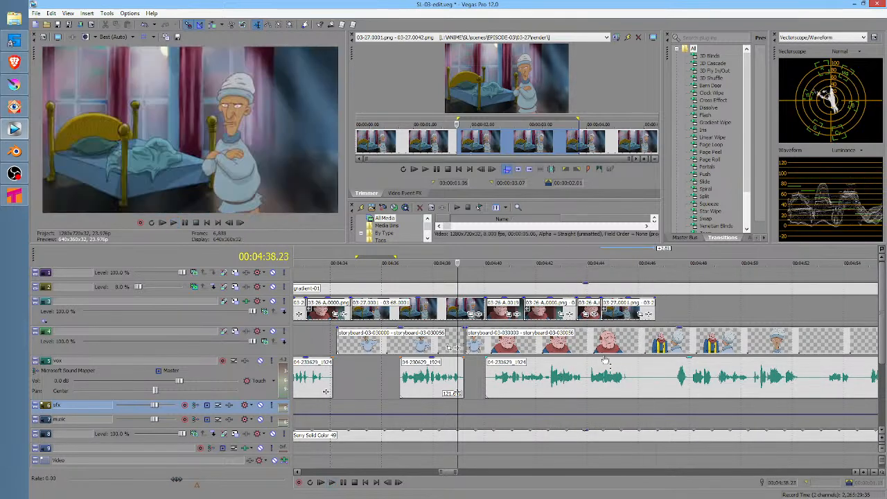
Trim off the beginning of the reversed 03-27 clip and set its resampling to Disable resample
left_click_drag(604, 313, 622, 314)
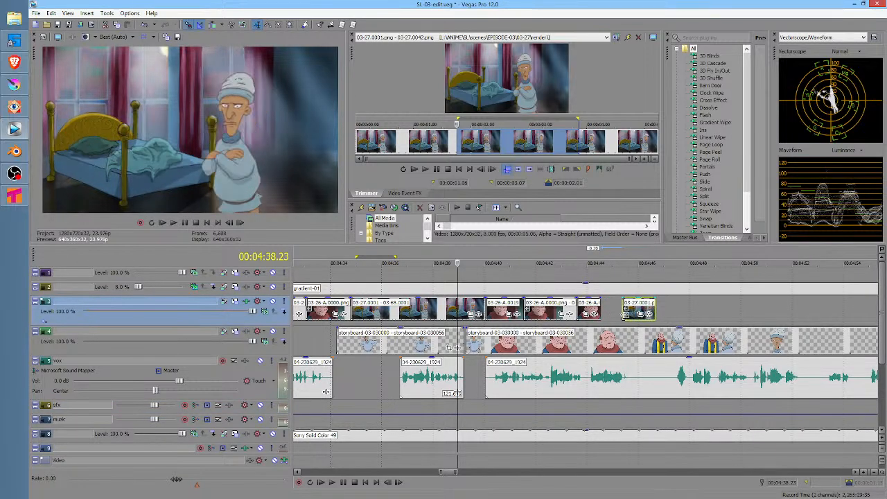
right_click(636, 306)
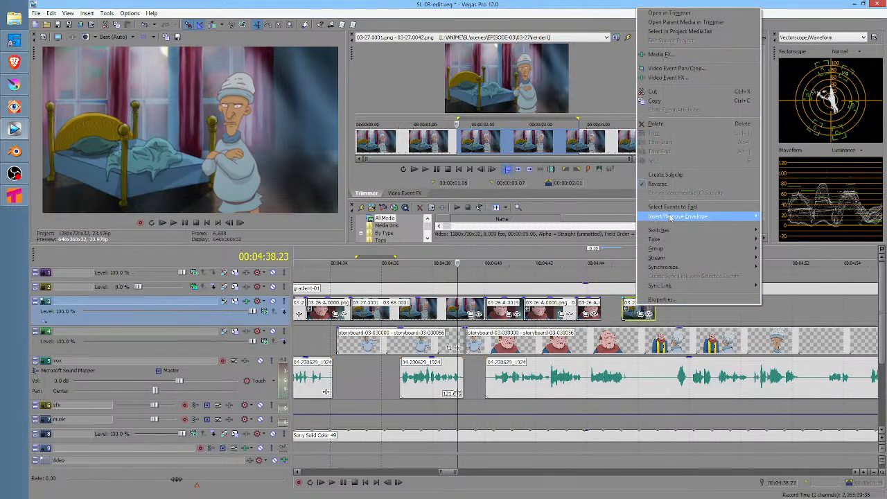
left_click(683, 299)
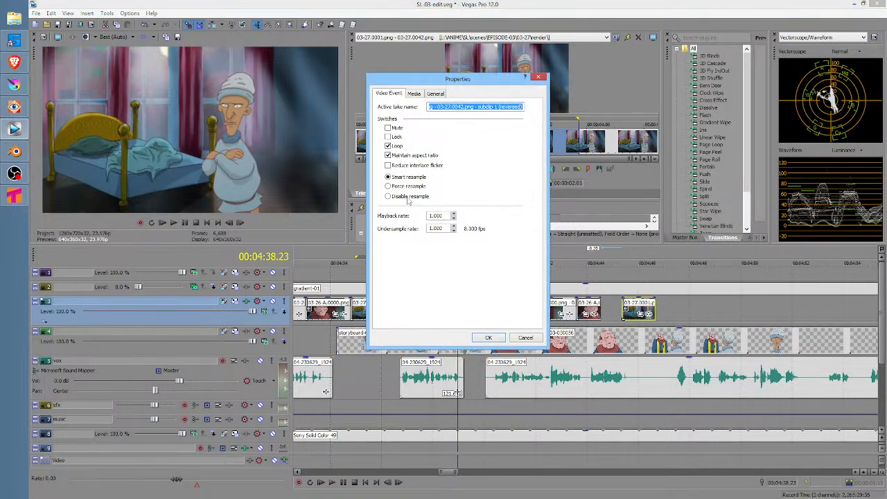
left_click(409, 199)
left_click(490, 338)
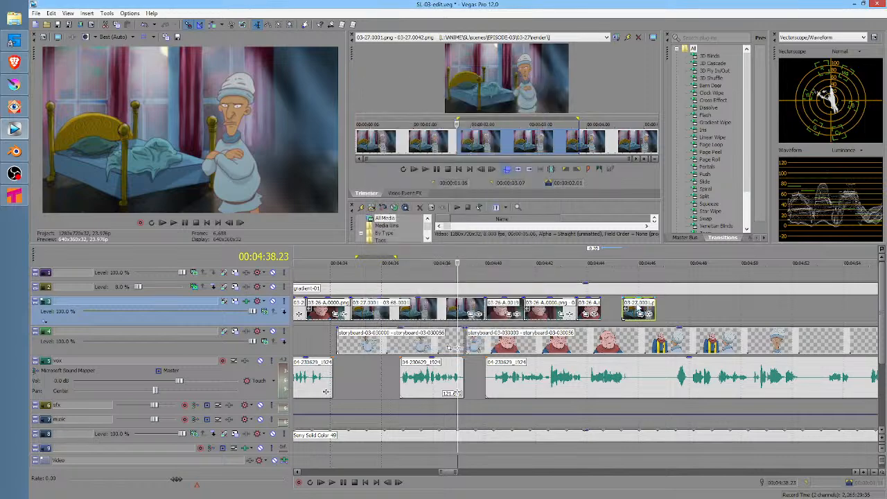
Move the trimmed 03-27 clip back to close the gap after the last 03-26-A close-up, and select that close-up
left_click_drag(637, 310, 615, 310)
left_click(593, 310)
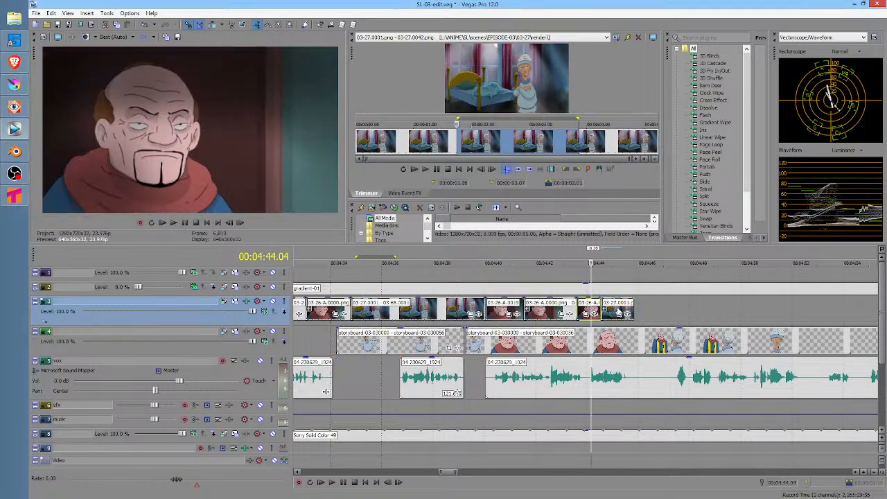
Play from 00:04:44.04 into the reversed 03-27 clip and trim a little off the clip's end
key("space")
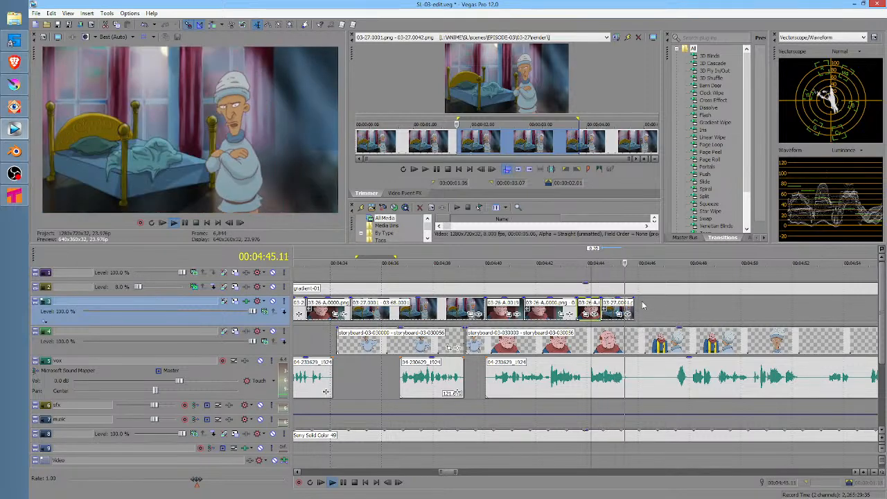
key("space")
mouse_move(627, 313)
left_mouse_down()
mouse_move(614, 312)
mouse_move(624, 313)
left_mouse_up()
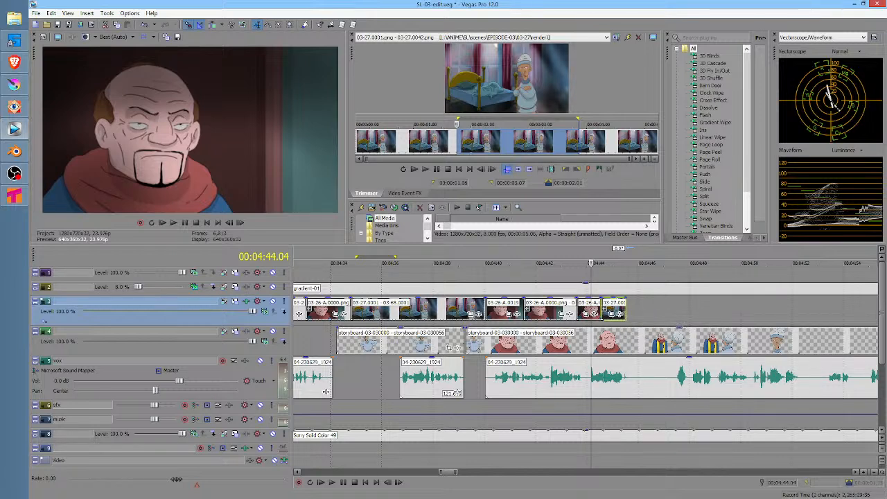
Switch to FastStone Image Viewer, open the 03-27 render folder and select 03-27.0015.png
key("alt+Tab")
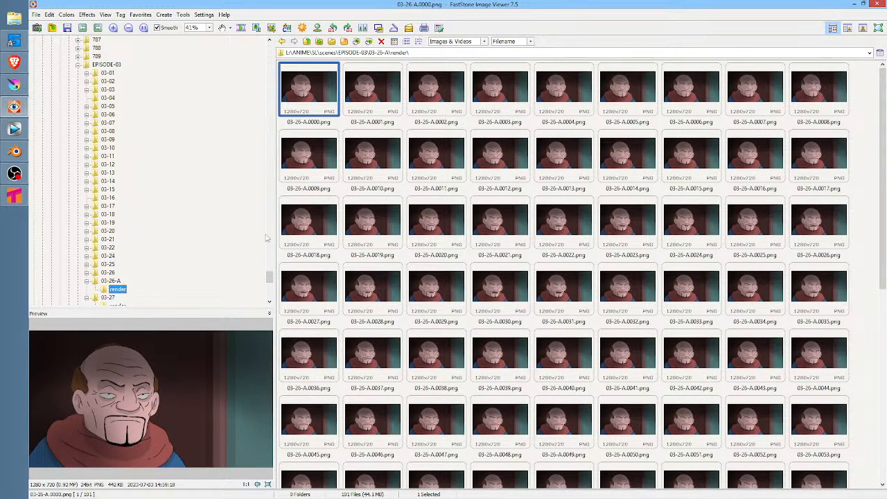
scroll(269, 275, "down", 4)
left_click(117, 214)
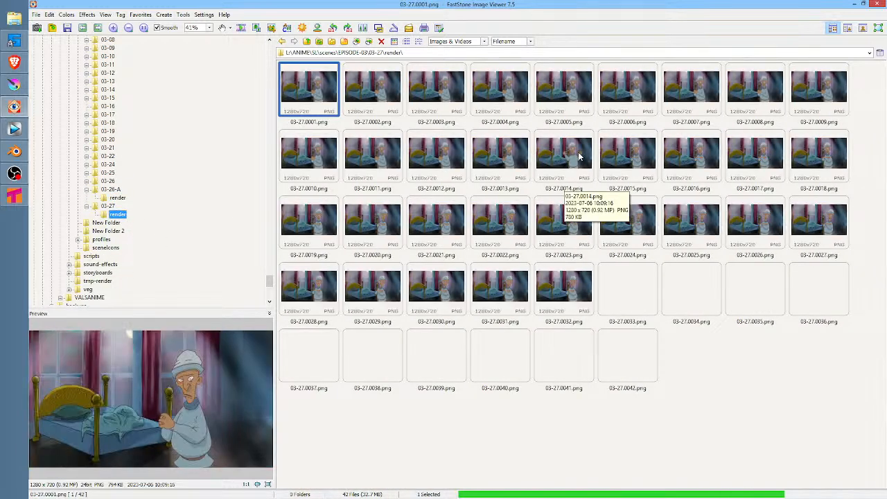
left_click(646, 160)
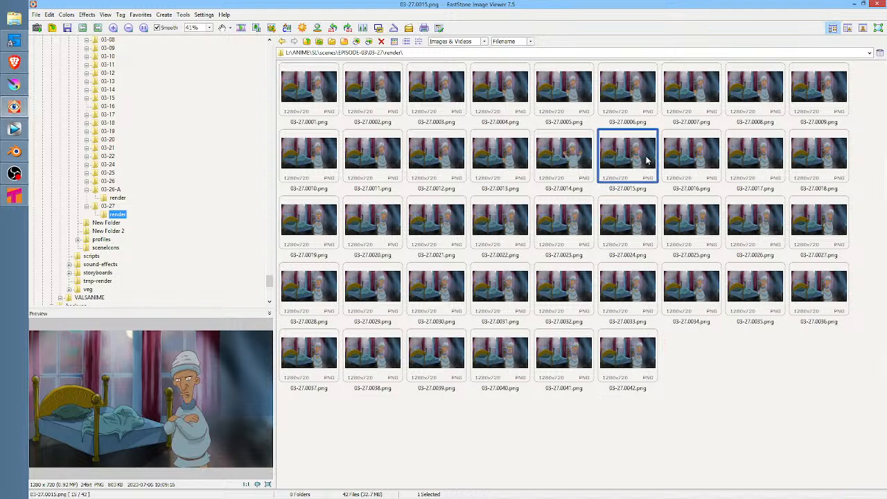
Step back and forth through the frames around 03-27.0015.png to compare the character's arm poses, ending on that frame
key("Right")
key("Right")
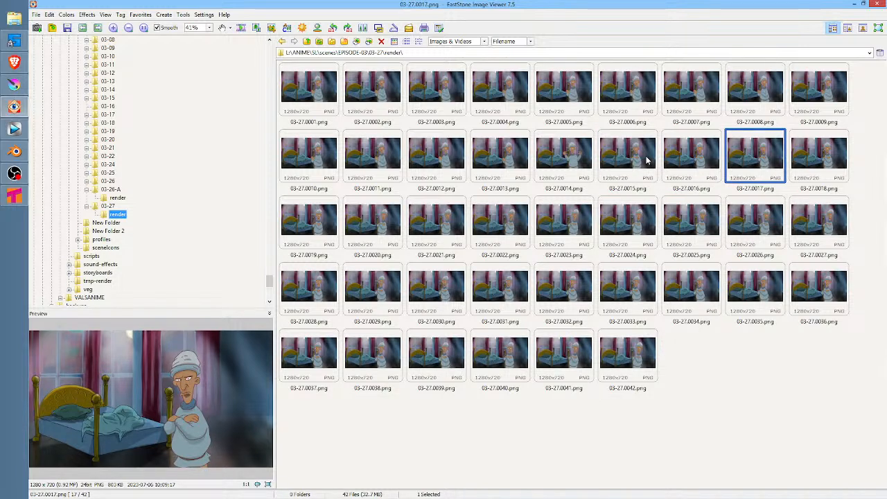
key("Right")
key("Right")
key("Right")
key("Left")
key("Left")
key("Left")
key("Left")
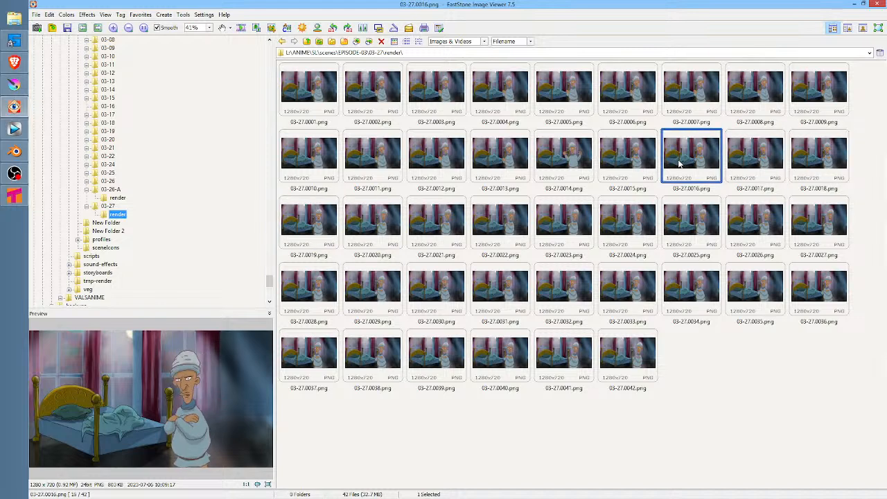
key("Left")
key("Left")
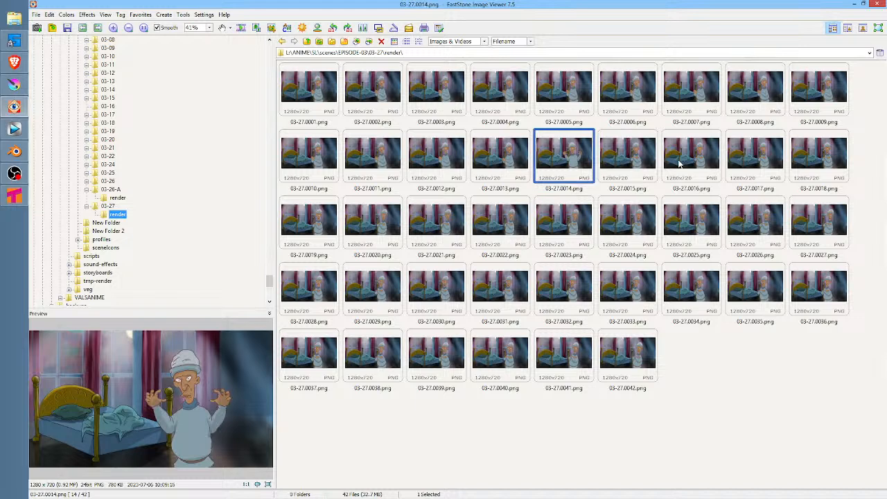
key("Left")
key("Left")
key("Left")
key("Left")
key("Left")
key("Right")
key("Right")
key("Right")
key("Right")
key("Right")
key("Right")
key("Right")
key("Right")
key("Left")
key("Left")
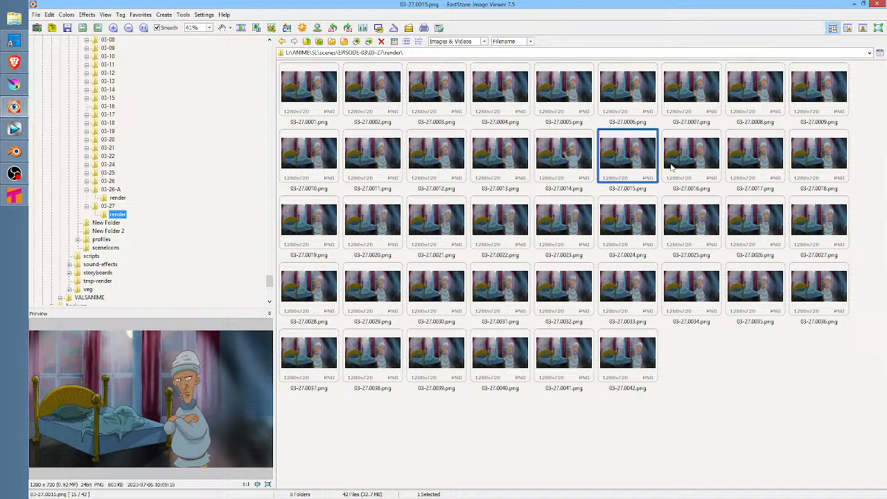
key("Right")
key("Left")
key("Left")
key("Right")
Duplicate 03-27.0015.png in the render folder and place the copy on the Vegas Pro timeline directly after the reversed 03-27 clip
key("ctrl+v")
left_click(702, 354)
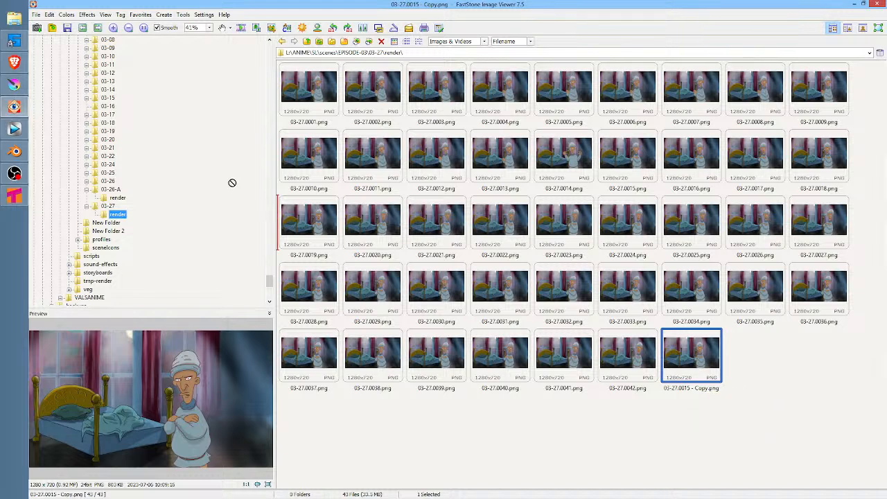
left_click(15, 129)
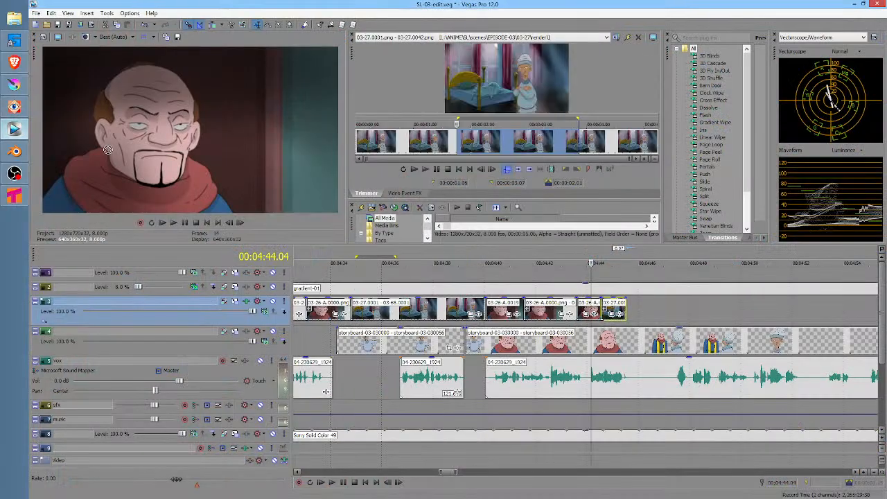
left_click_drag(759, 305, 627, 309)
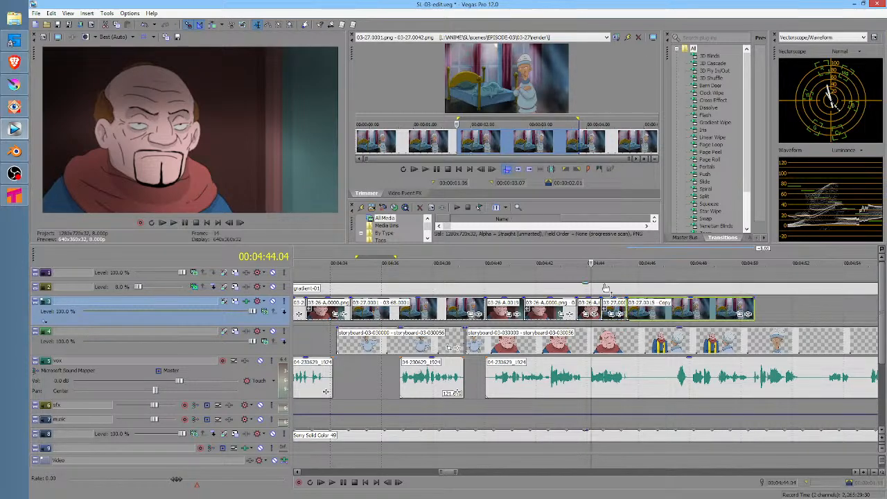
Play from 00:04:43.14 into the 03-27.0015 copy still and shorten the still to end at about 00:04:47
left_click(576, 273)
key("space")
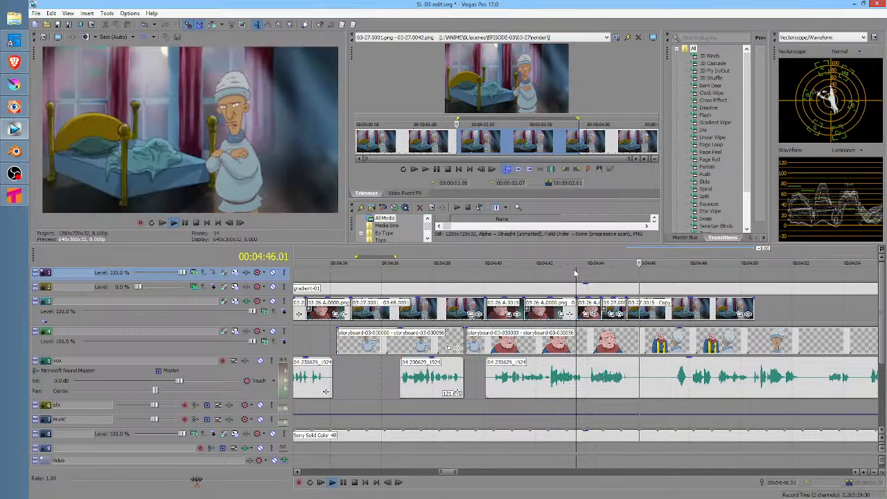
key("space")
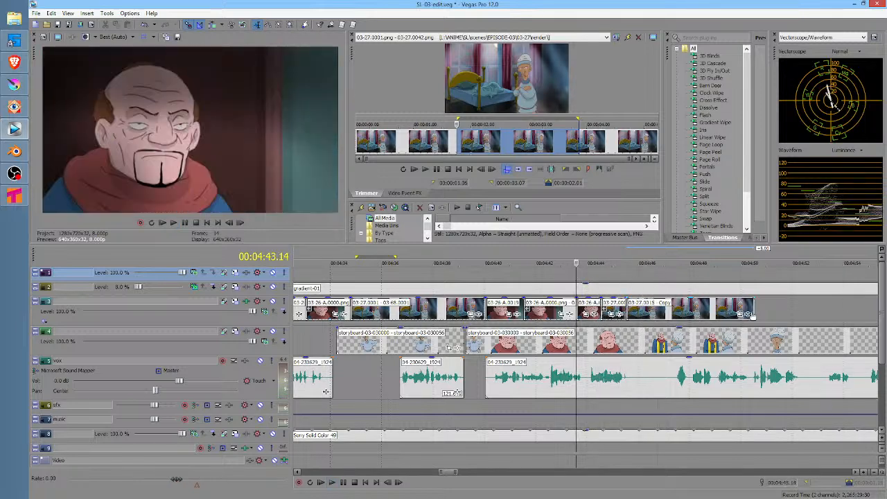
left_click_drag(753, 314, 669, 314)
left_click(642, 312)
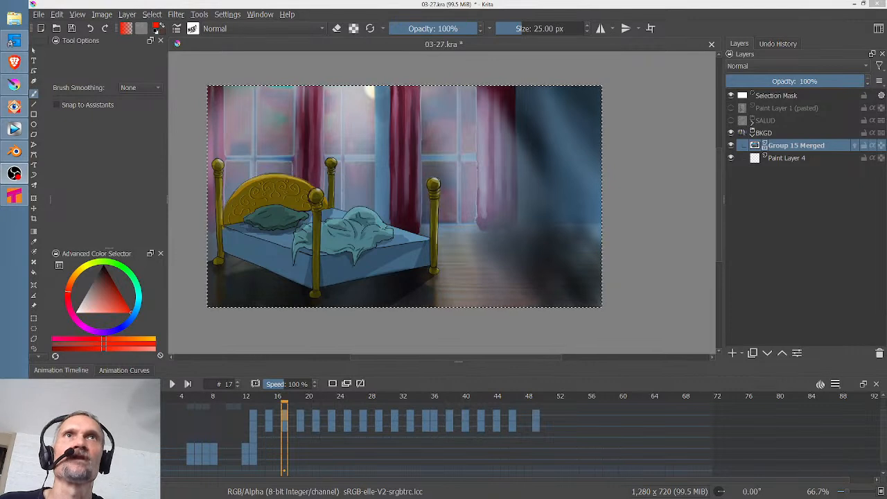
Open 03-27.0015 - Copy.png in Krita as a new document and choose the plain NICE! brush preset
left_click_drag(335, 139, 339, 143)
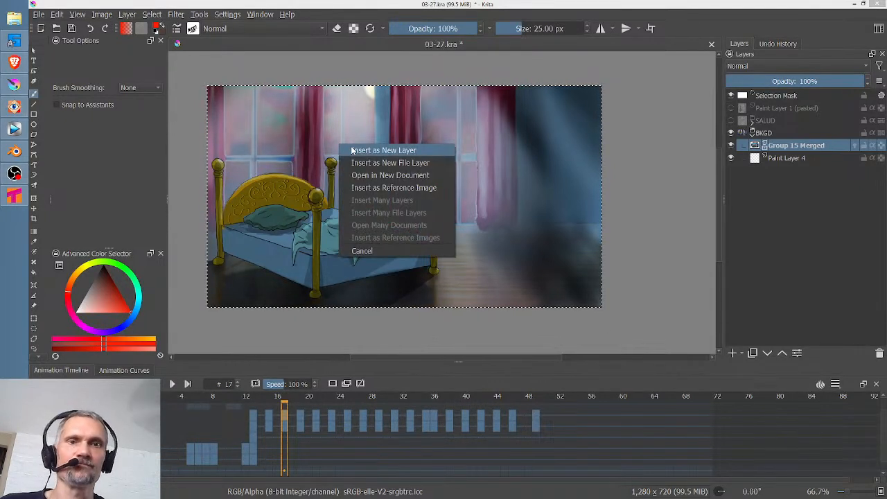
left_click(405, 177)
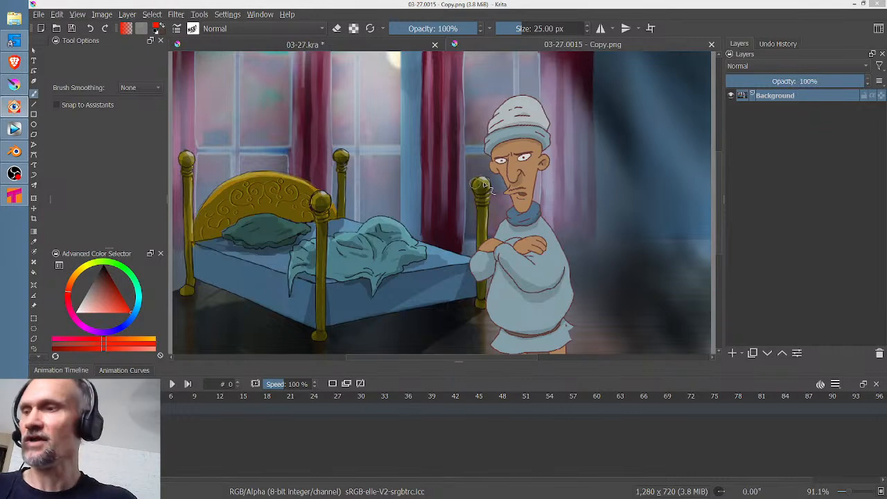
right_click(500, 197)
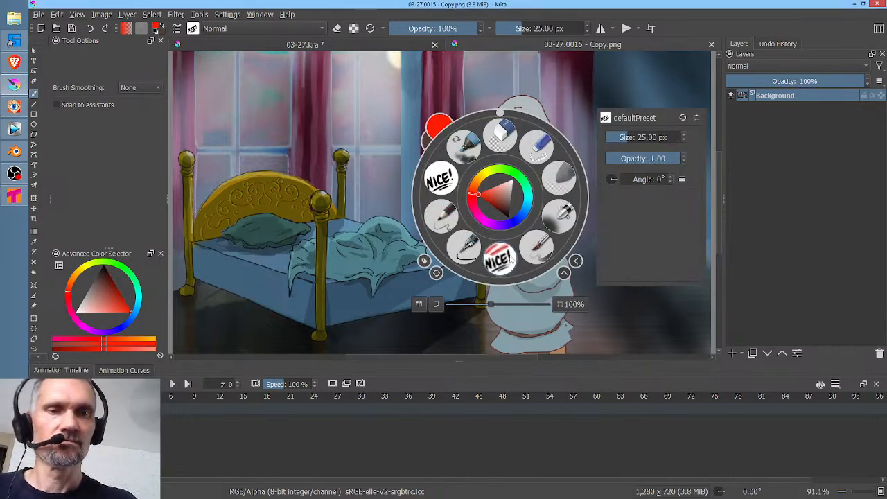
left_click(450, 178)
Paint over the dark opening of the character's mouth with the skin colour sampled from his cheek
scroll(510, 219, "up", 10)
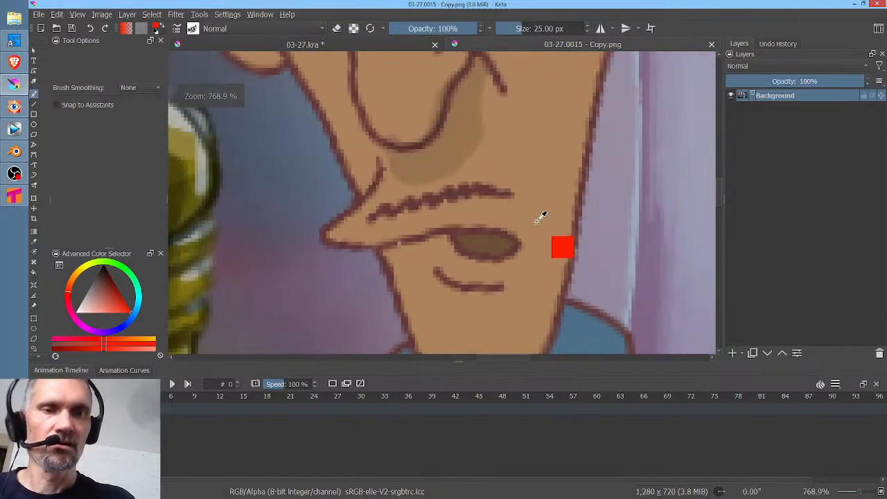
left_click(558, 215, "ctrl")
left_click_drag(478, 262, 513, 258)
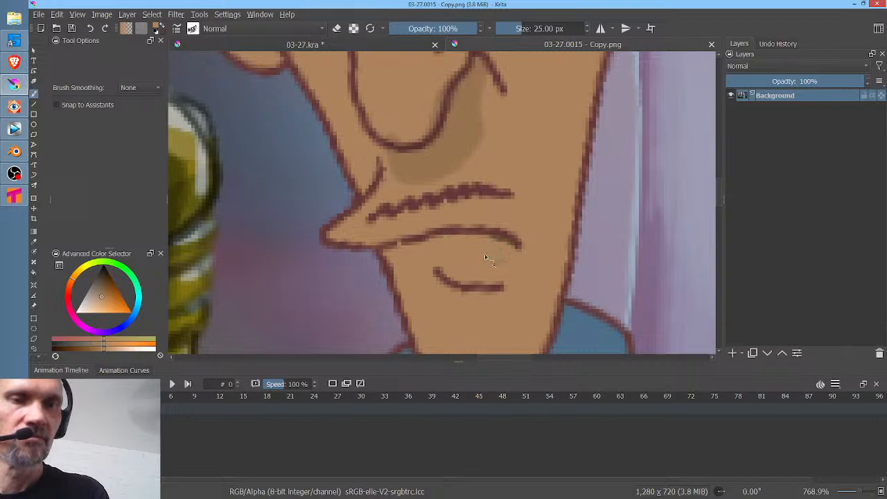
left_click_drag(504, 258, 506, 257)
Thicken the inner ends of both eyebrows with the dark brown sampled from the eyebrow
left_click_drag(491, 109, 535, 231)
left_click_drag(521, 166, 511, 289)
left_click_drag(518, 234, 479, 235)
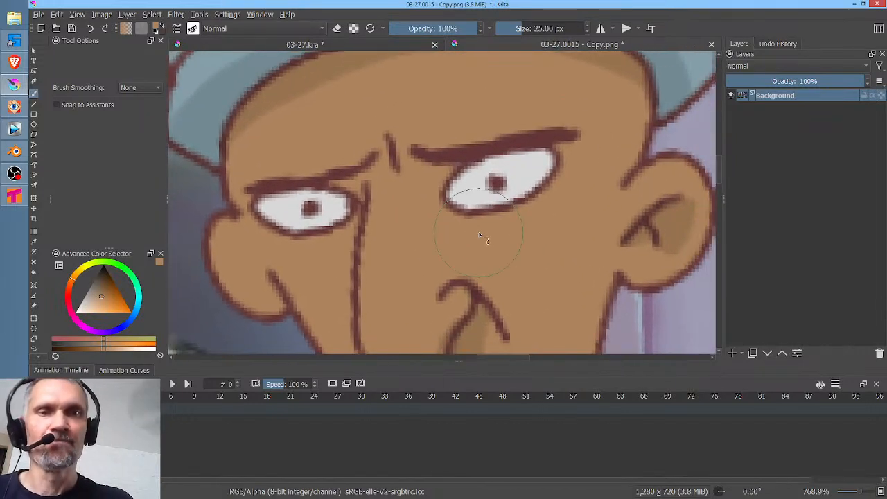
left_click(454, 150, "ctrl")
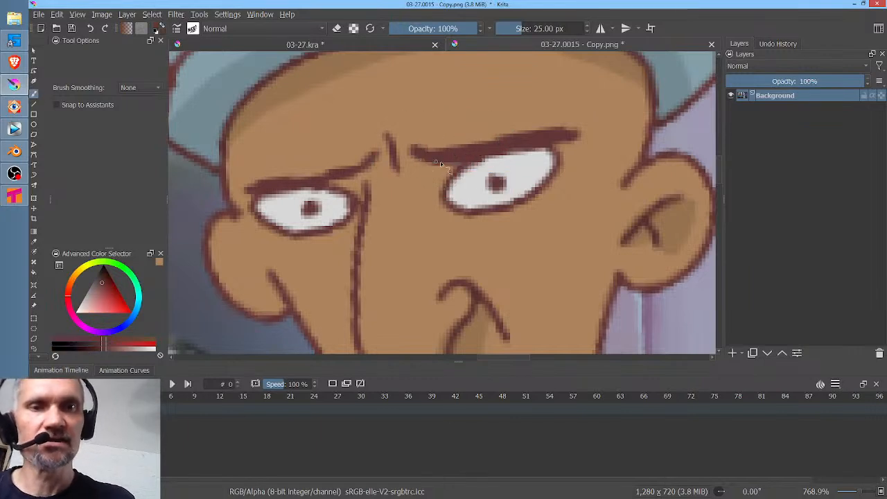
left_click_drag(439, 171, 475, 169)
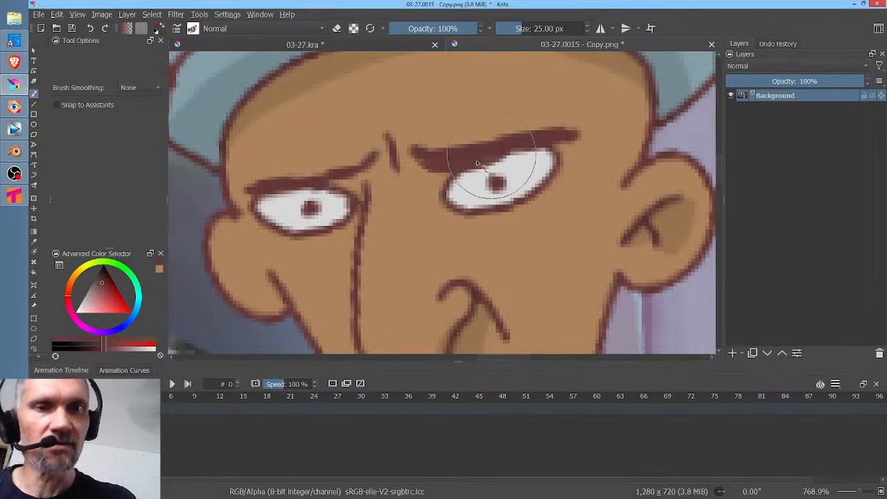
mouse_move(335, 187)
left_mouse_down()
mouse_move(305, 187)
mouse_move(366, 174)
mouse_move(327, 182)
mouse_move(354, 176)
left_mouse_up()
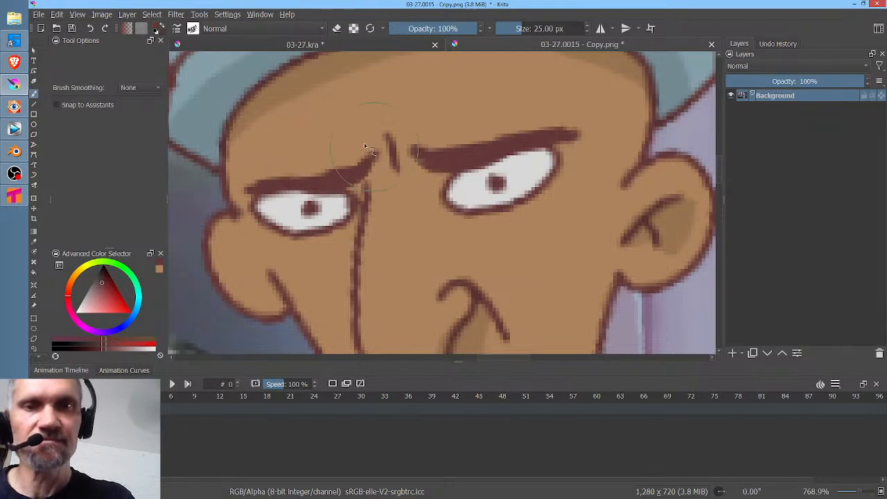
Refine the upper edges of the eyebrows and shorten the frown crease between them with the sampled skin colour
left_click(320, 154, "ctrl")
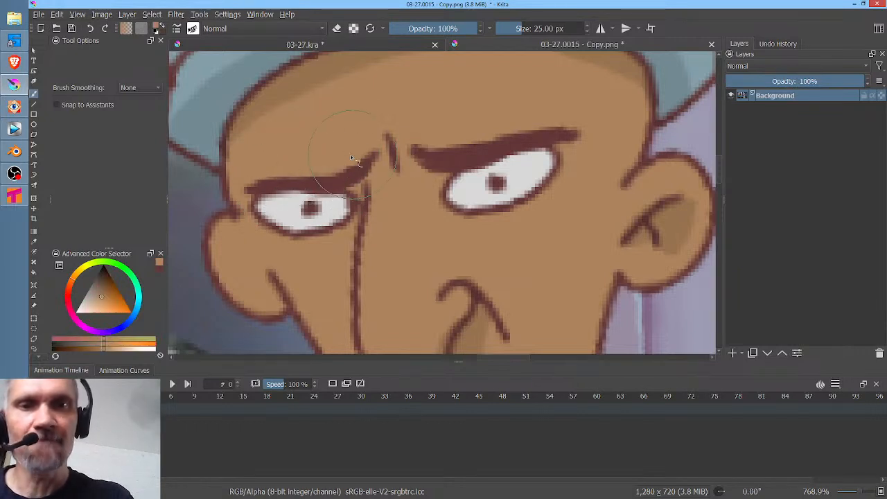
left_click_drag(488, 123, 475, 147)
left_click_drag(536, 128, 506, 134)
left_click_drag(401, 168, 402, 169)
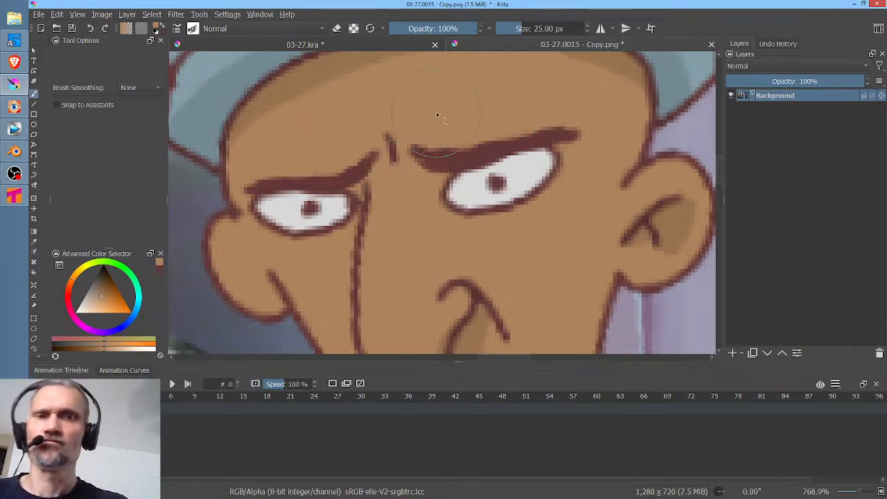
Draw a second short frown crease beside the first in the eyebrows' dark brown and save the PNG
left_click(446, 160, "ctrl")
left_click_drag(408, 139, 405, 153)
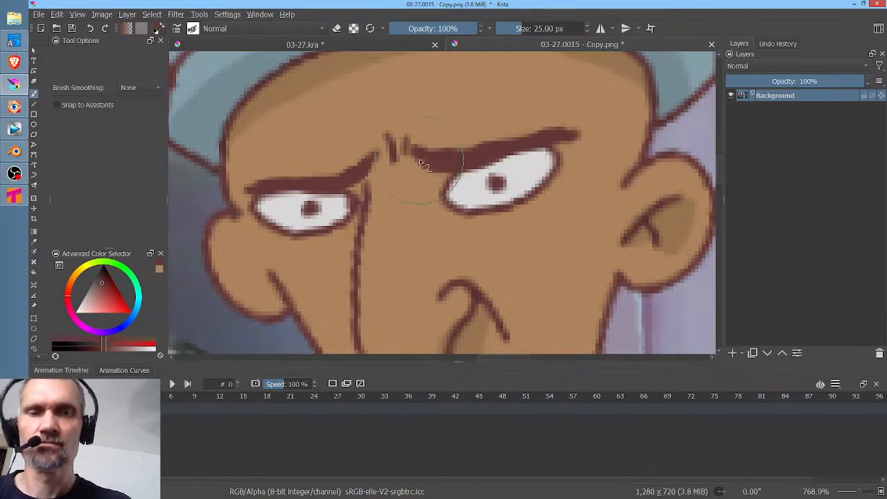
key("ctrl+s")
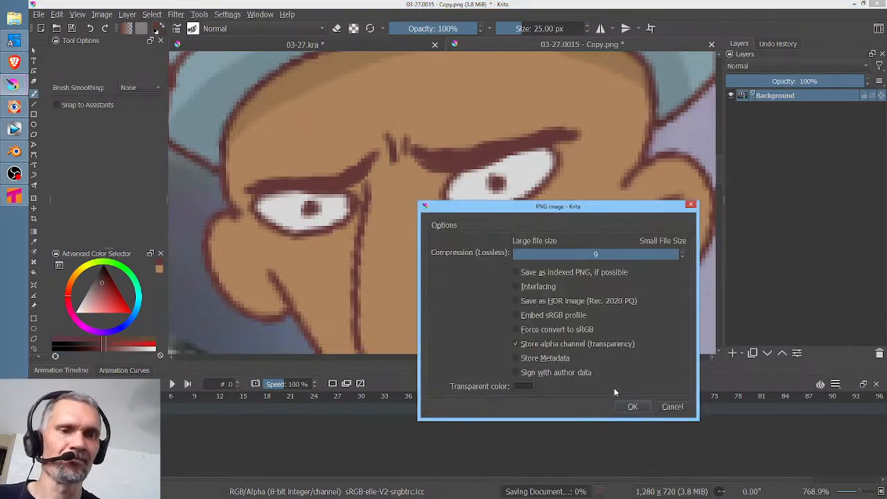
left_click(646, 410)
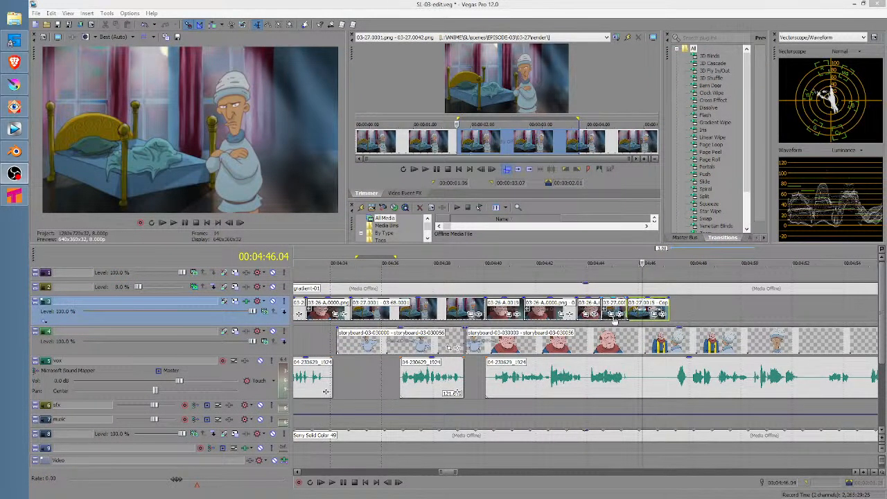
Switch to Vegas Pro and play the edit from about 00:04:43 into the retouched still
left_click(567, 408)
key("space")
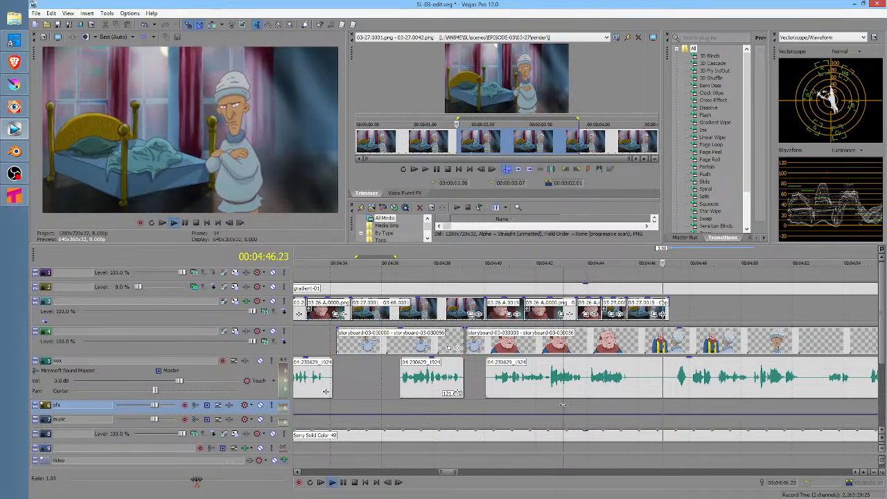
key("space")
Split the vox clip at 00:04:44.01 and shift the following part about two frames later
left_click(587, 381)
key("s")
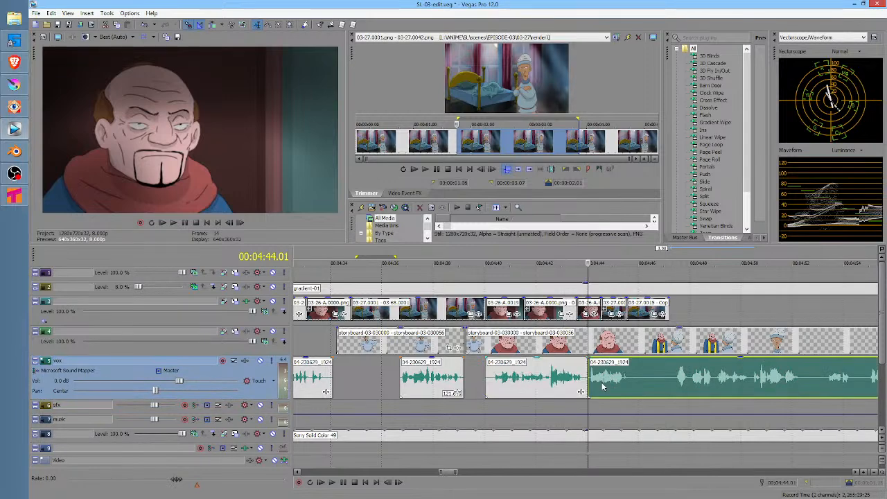
scroll(606, 385, "up", 5)
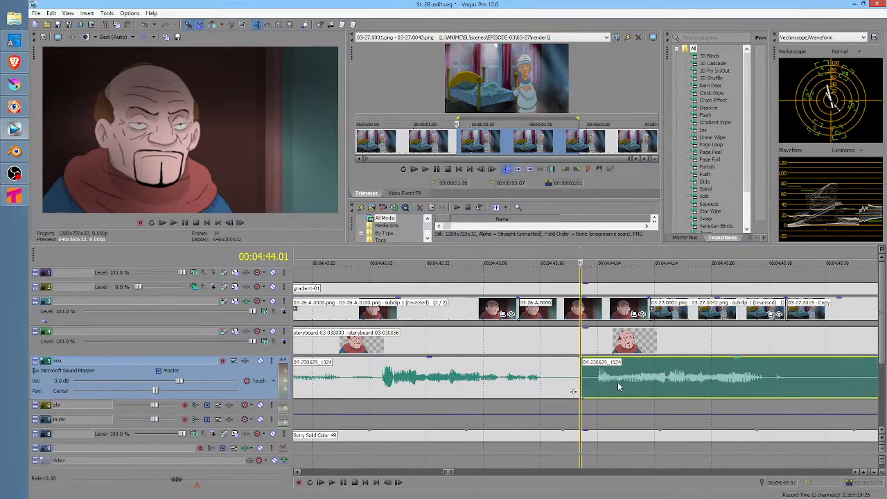
left_click_drag(606, 386, 626, 385)
Play the edit from 00:04:42.08 across the split in the vox dialogue to check the timing
left_click(349, 381)
key("space")
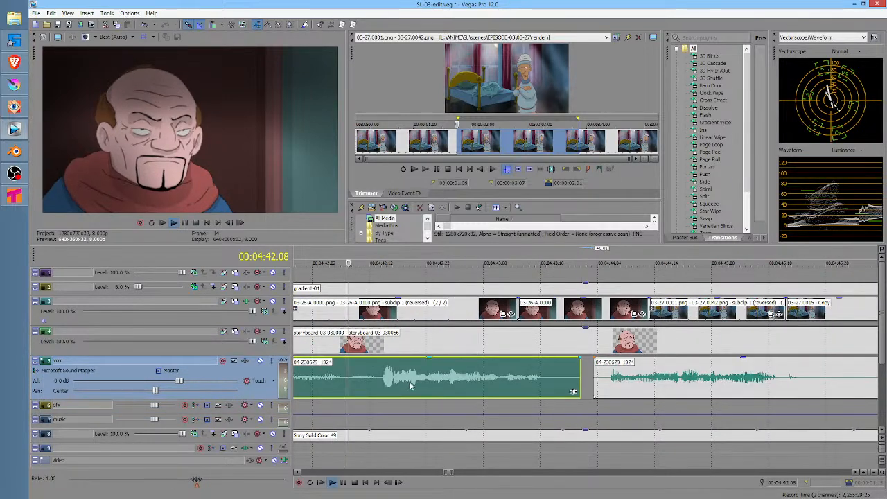
scroll(461, 378, "down", 6)
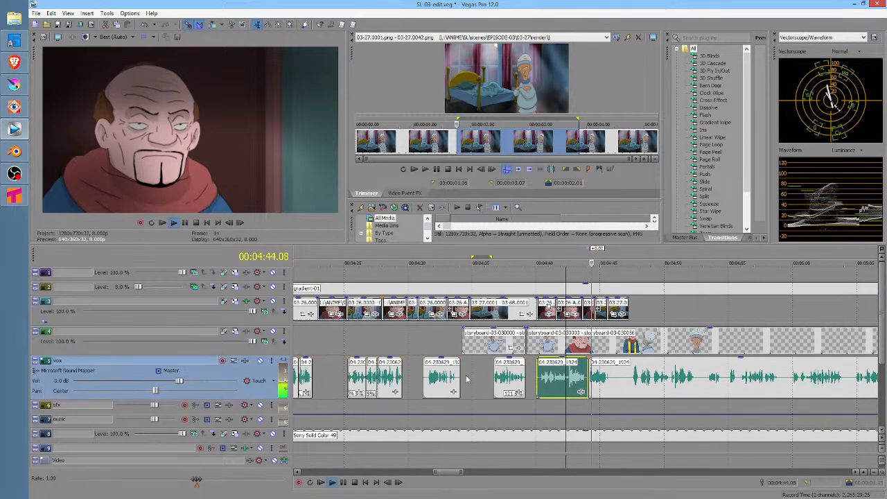
key("space")
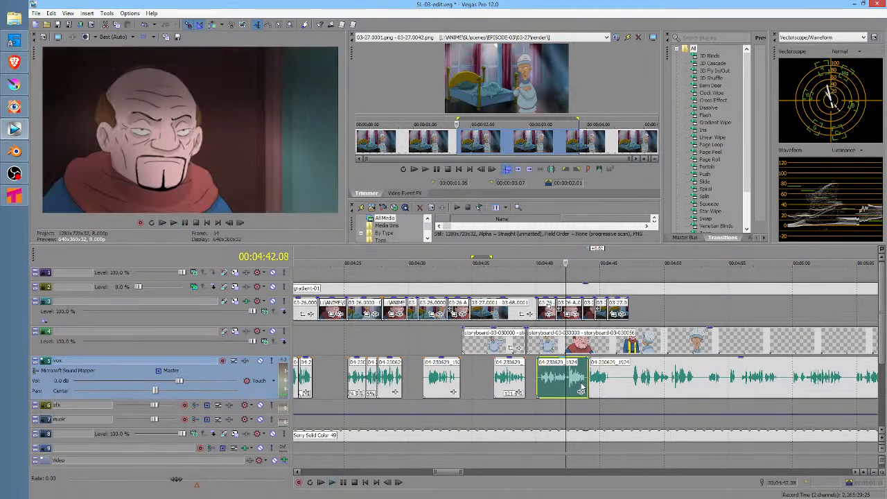
Move the last vox clip later to start with the next 03-27.0001 shot and play it against the picture
left_click_drag(601, 382, 607, 381)
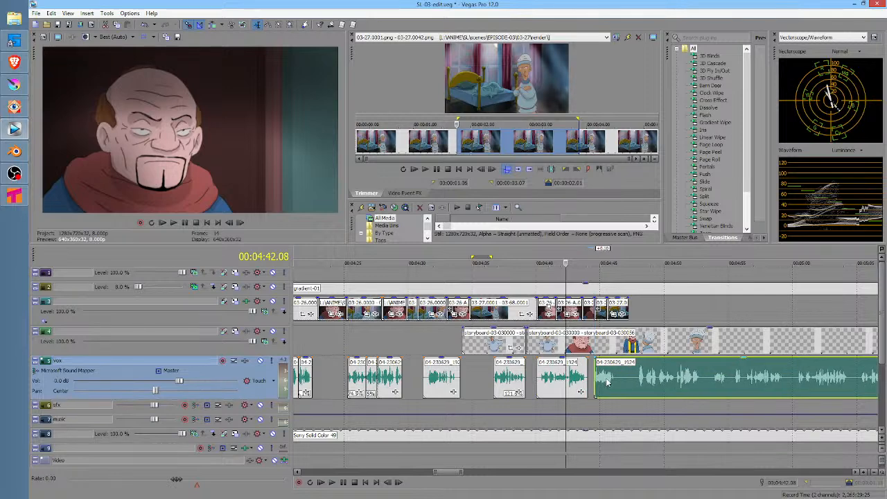
scroll(608, 379, "up", 5)
scroll(609, 382, "up", 1)
left_click(812, 381)
key("space")
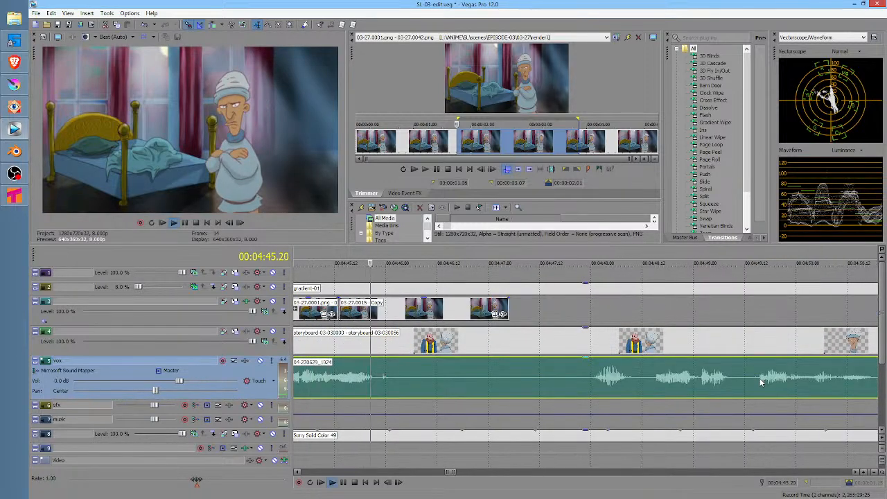
key("space")
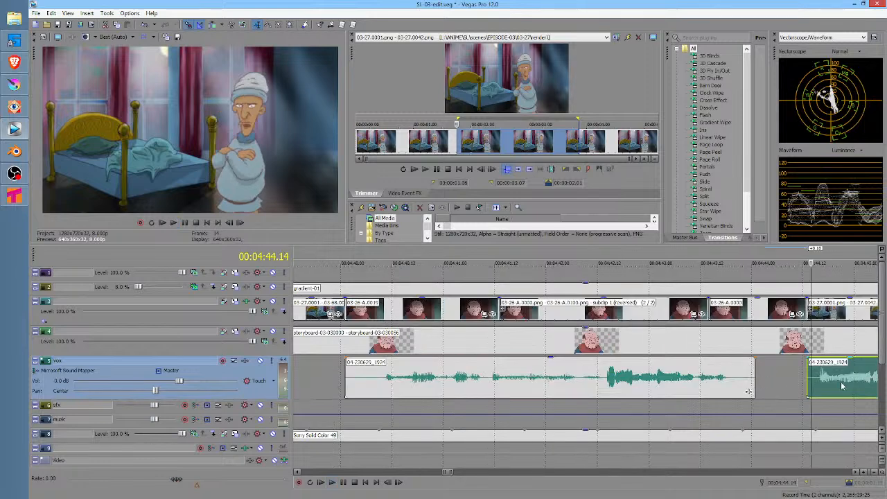
Split the preceding vox clip at 00:04:42.08 and shift its second part about five frames later
scroll(804, 386, "down", 3)
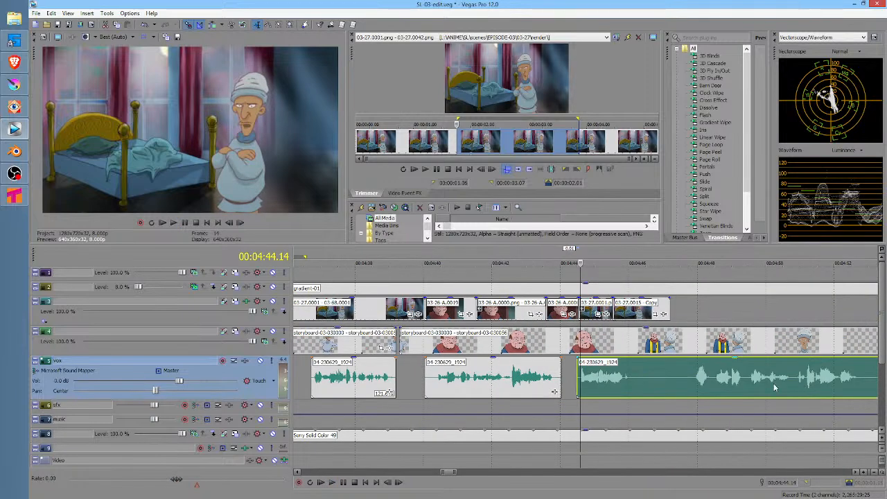
scroll(510, 388, "down", 1)
left_click(502, 387)
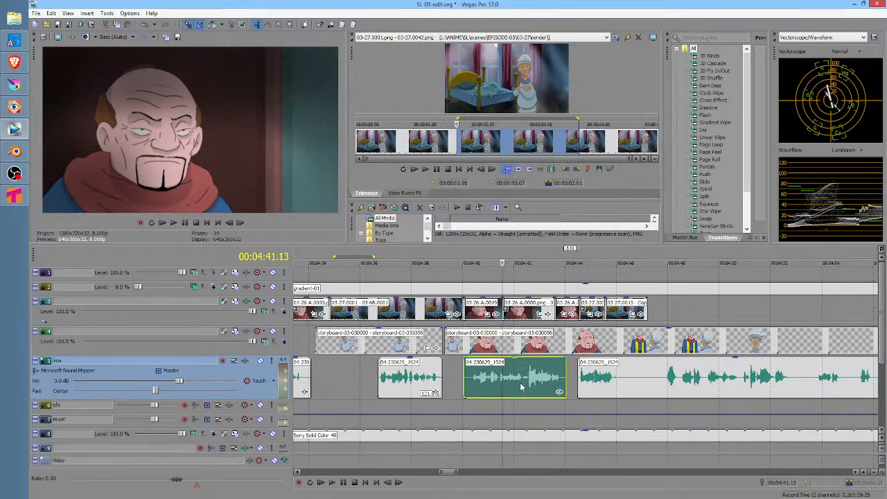
left_click(522, 387)
scroll(522, 387, "up", 6)
scroll(595, 394, "down", 4)
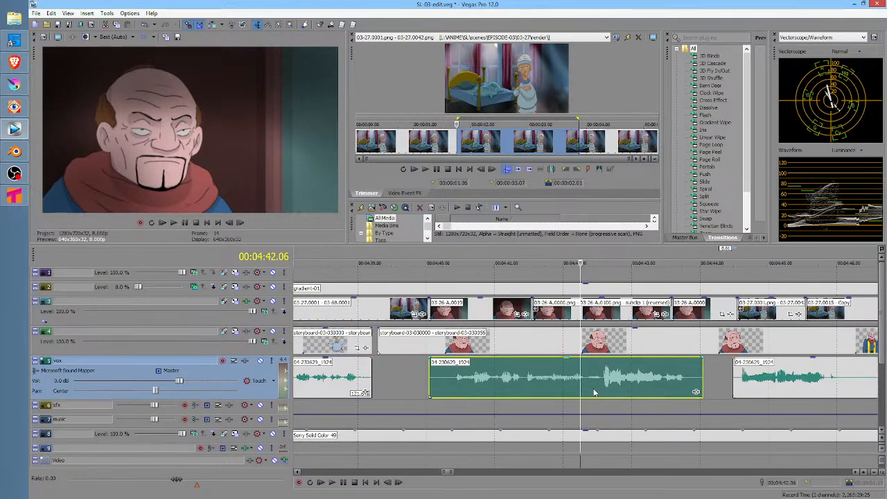
left_click(586, 383)
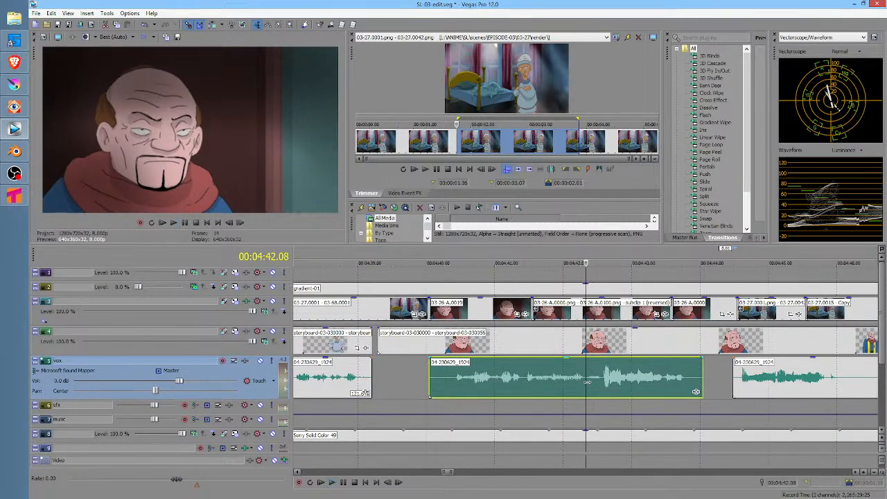
key("s")
left_click_drag(612, 389, 627, 390)
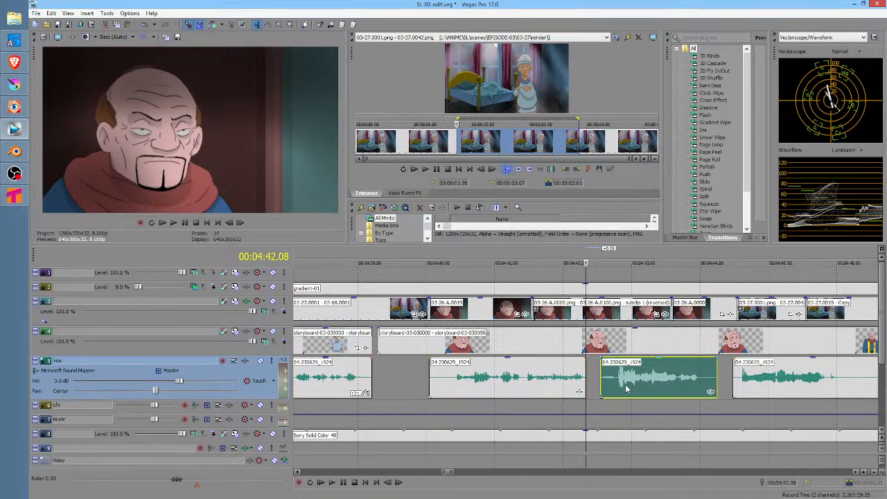
Play the edit from about 00:04:33 to check the retimed vox dialogue
scroll(402, 367, "down", 3)
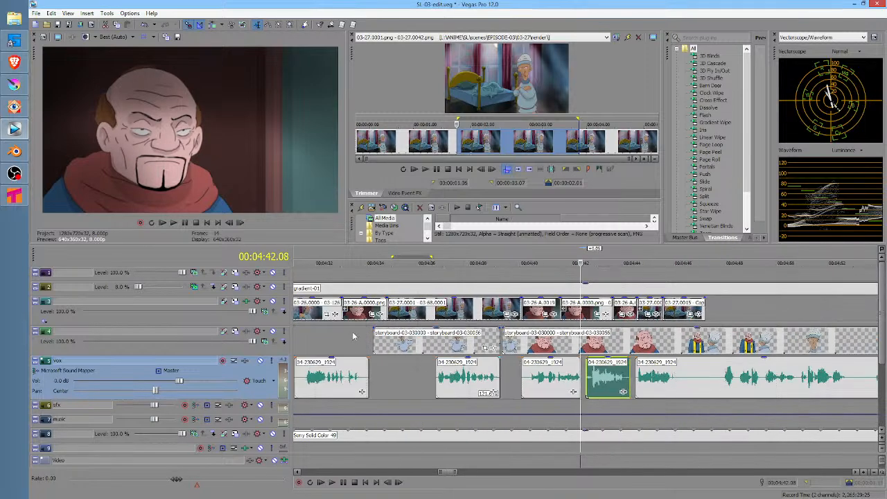
left_click(352, 337)
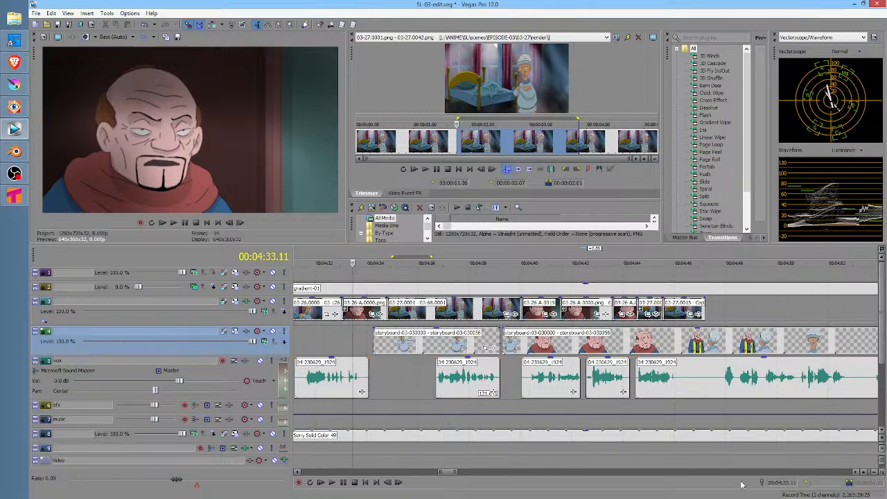
key("space")
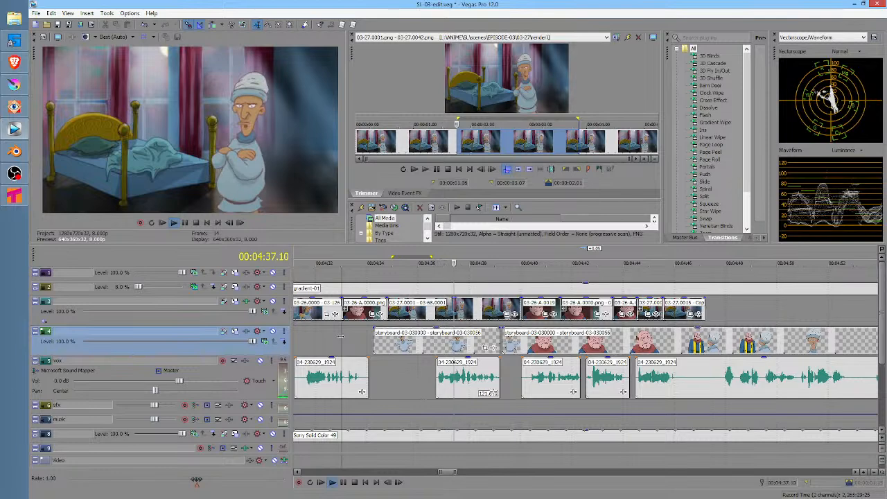
key("space")
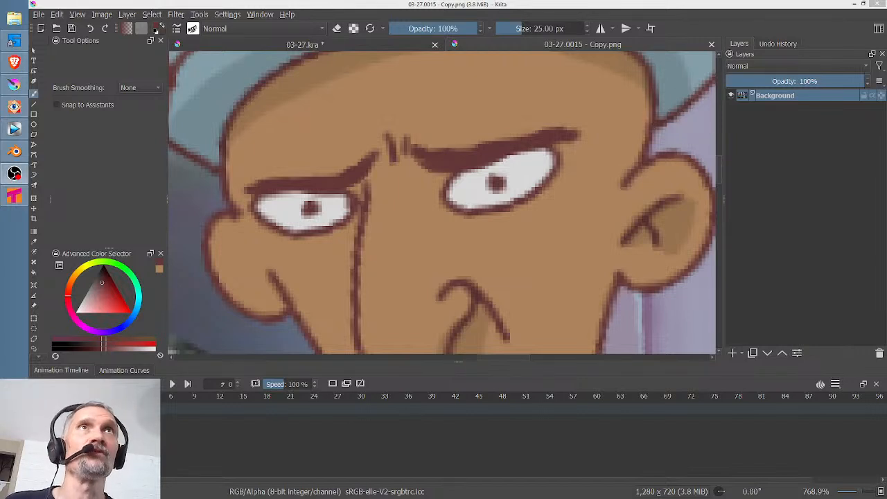
Switch to Tahoma2D and inspect the mouth drawings of the vox column between frames 16 and 23
key("alt+Tab")
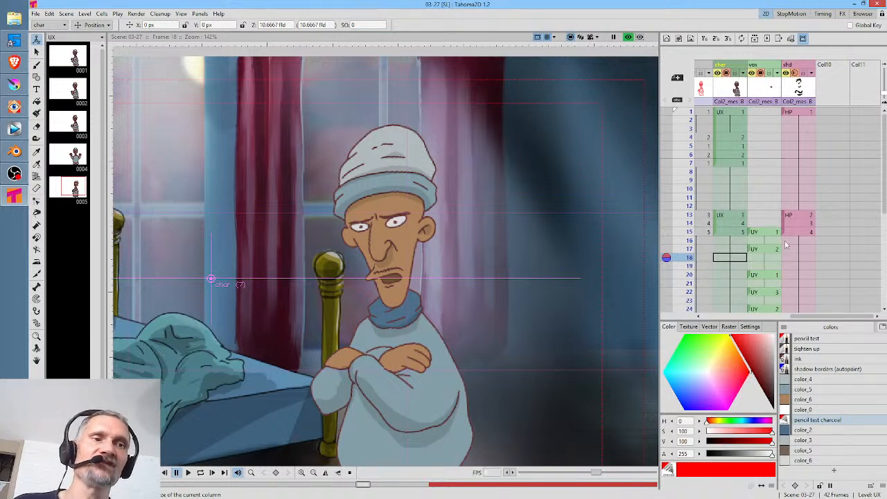
key("Right")
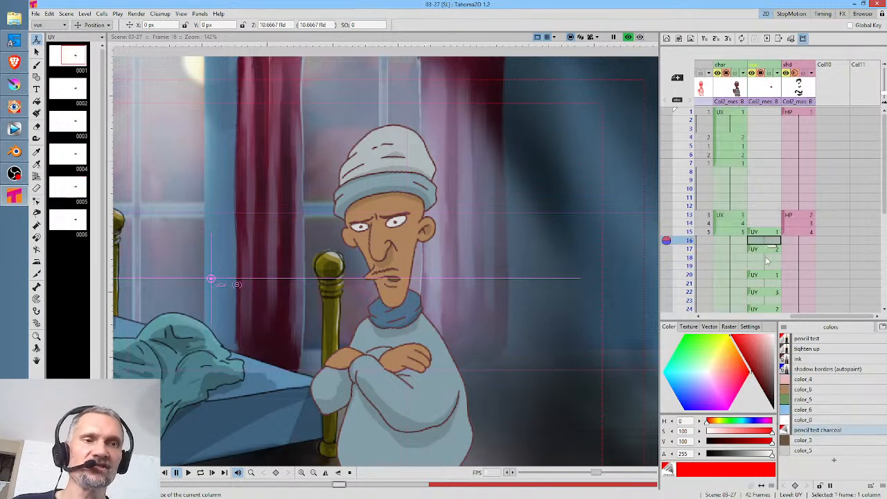
left_click(767, 266)
left_click(766, 276)
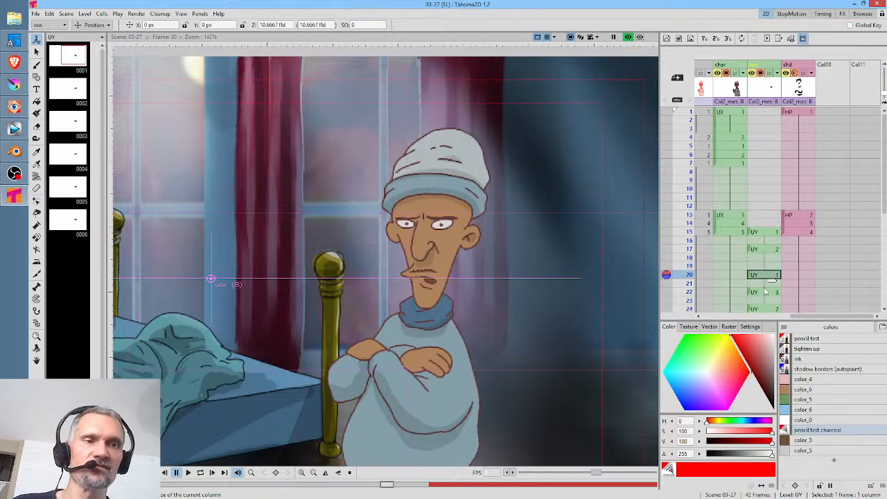
left_click(765, 284)
left_click(765, 301)
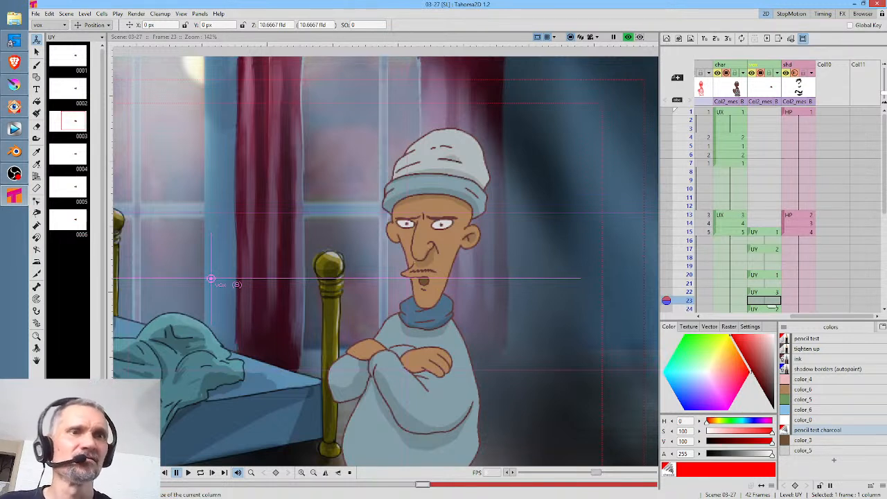
Return to frame 1 of the char column and play scene 03-27 in a loop
left_click(740, 112)
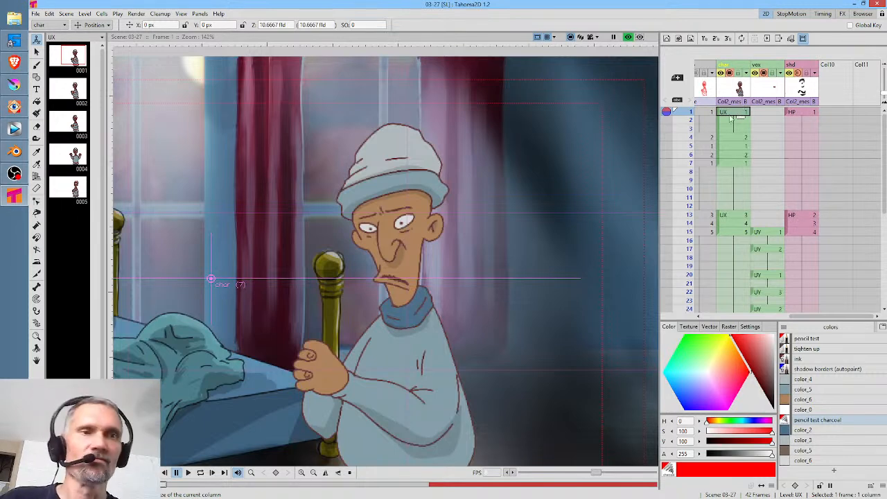
scroll(793, 129, "down", 5)
scroll(767, 126, "up", 5)
left_click_drag(768, 128, 770, 147)
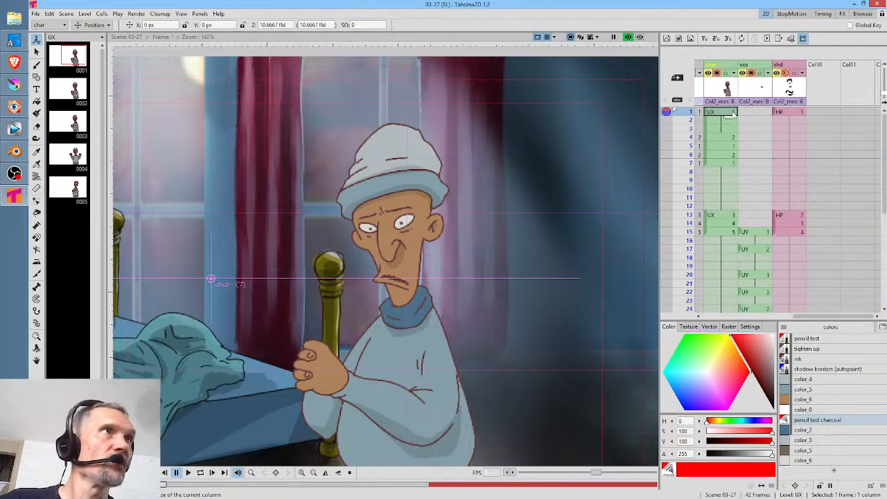
key("l")
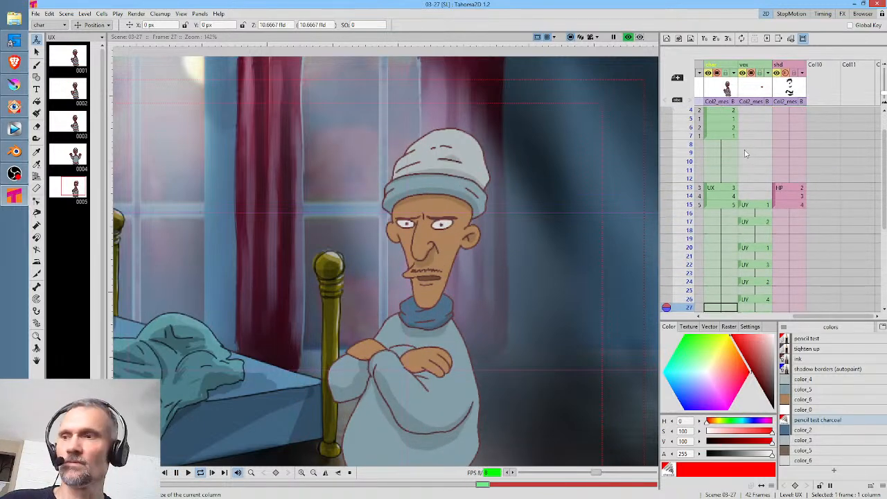
key("l")
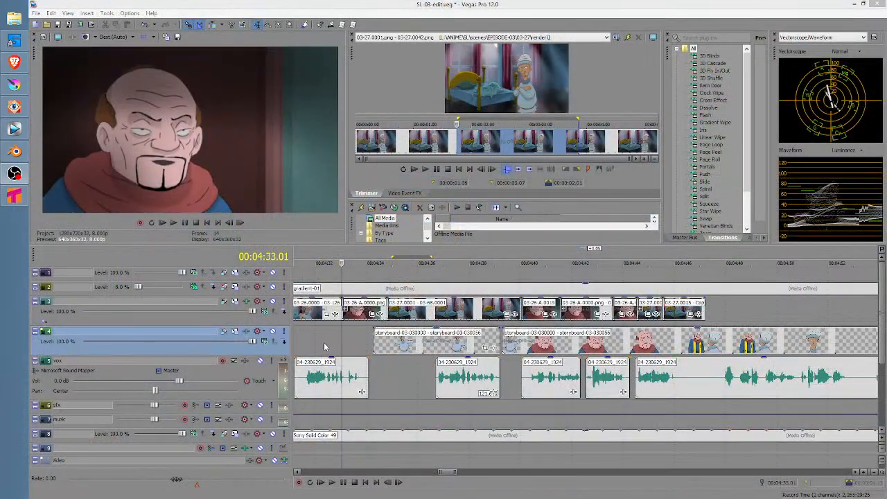
Switch to Vegas Pro and play the edit from 00:04:31.04 and from about 00:04:25 through the last shots
left_click(298, 341)
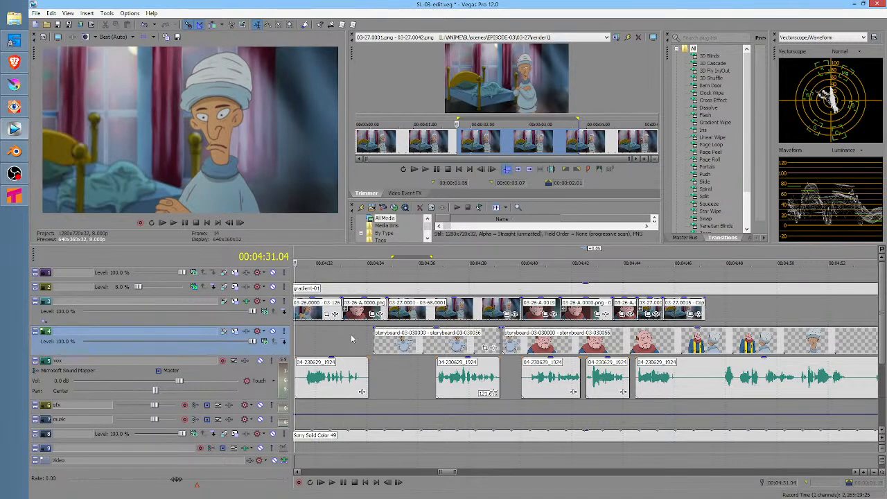
scroll(454, 392, "down", 4)
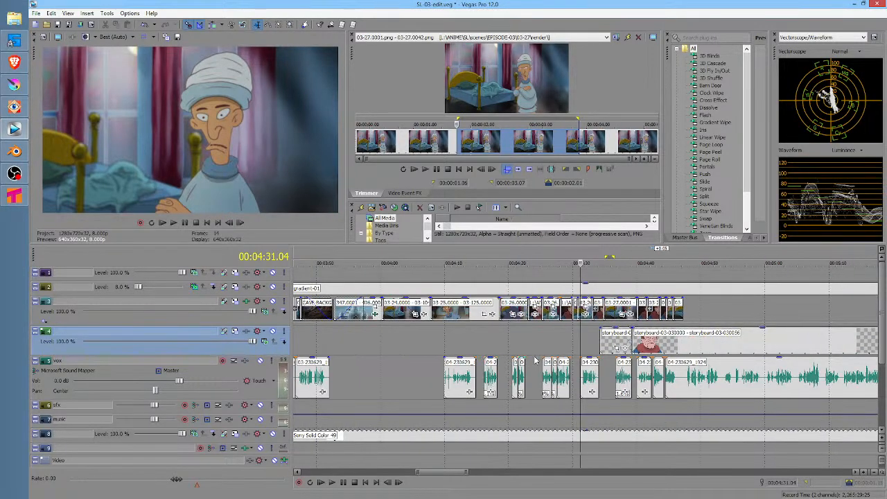
key("space")
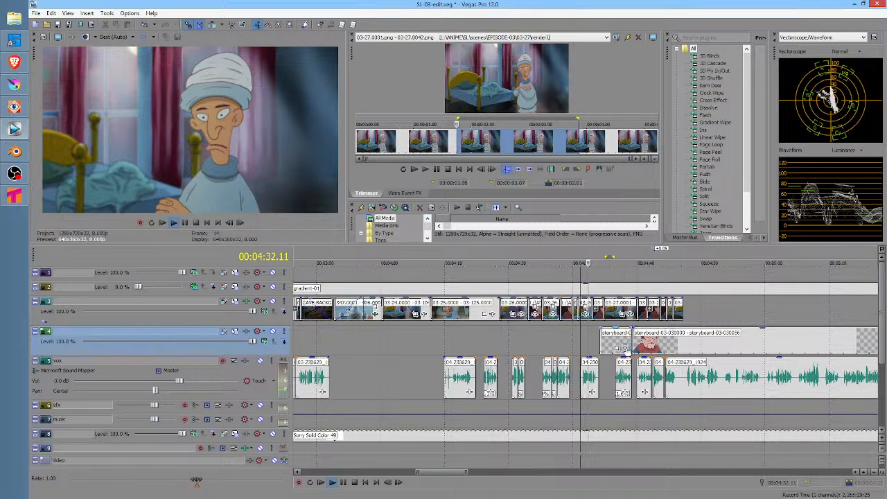
left_click(542, 340)
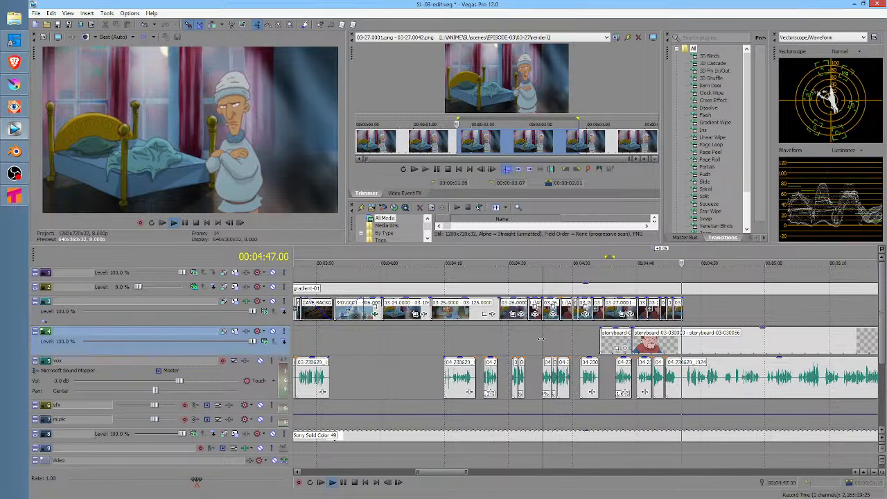
key("l")
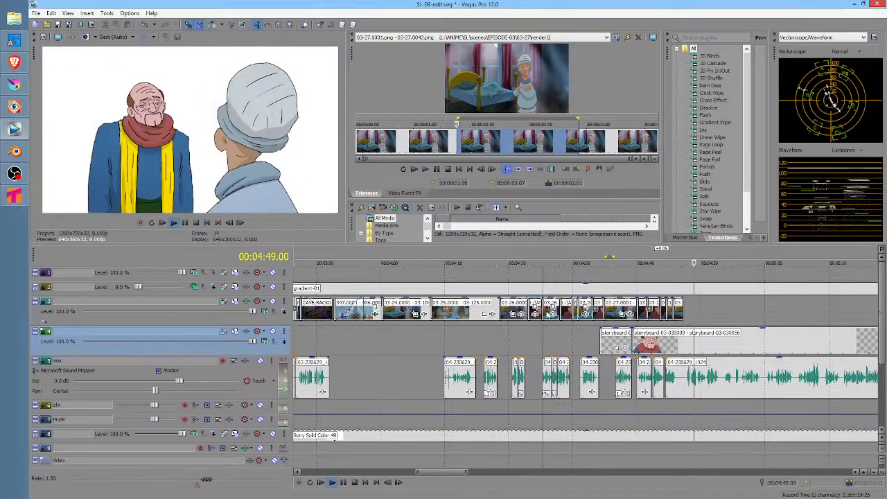
Mark the time range from 00:04:31.13 to 00:04:45.00 to examine the sequence of shots
left_click(580, 334)
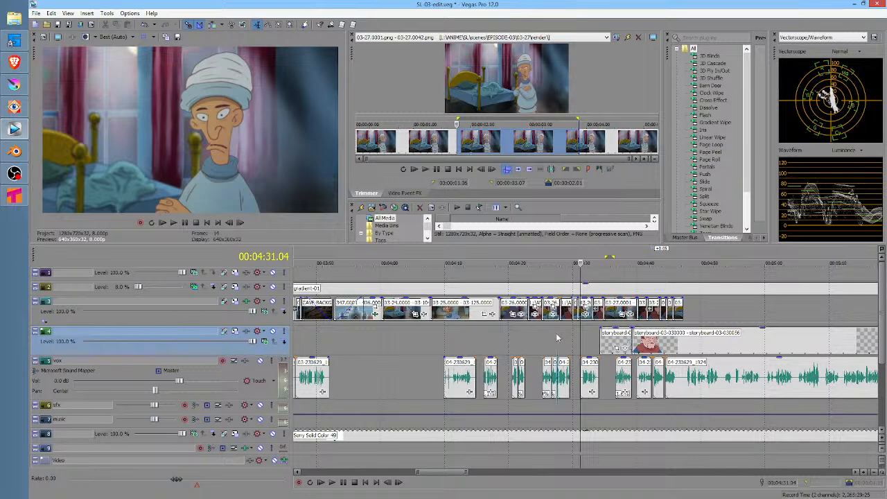
left_click(556, 337)
left_click(565, 337)
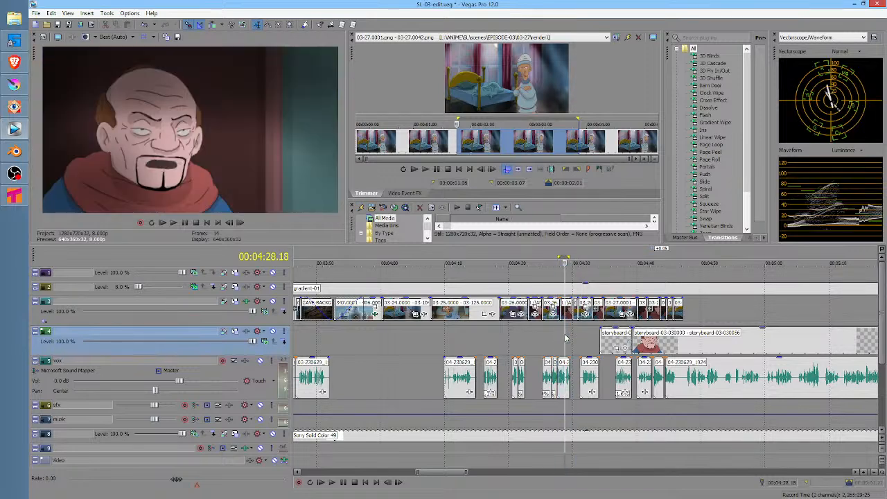
scroll(575, 335, "up", 3)
scroll(602, 327, "right", 3)
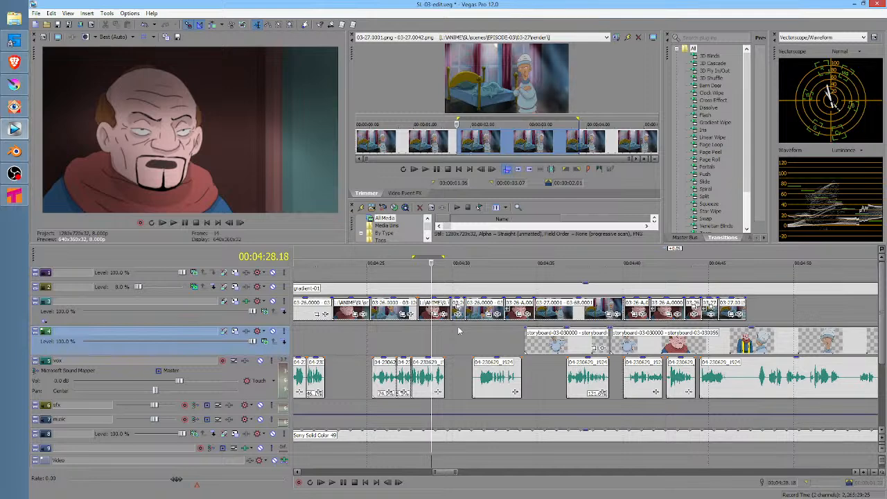
left_click_drag(478, 338, 709, 308)
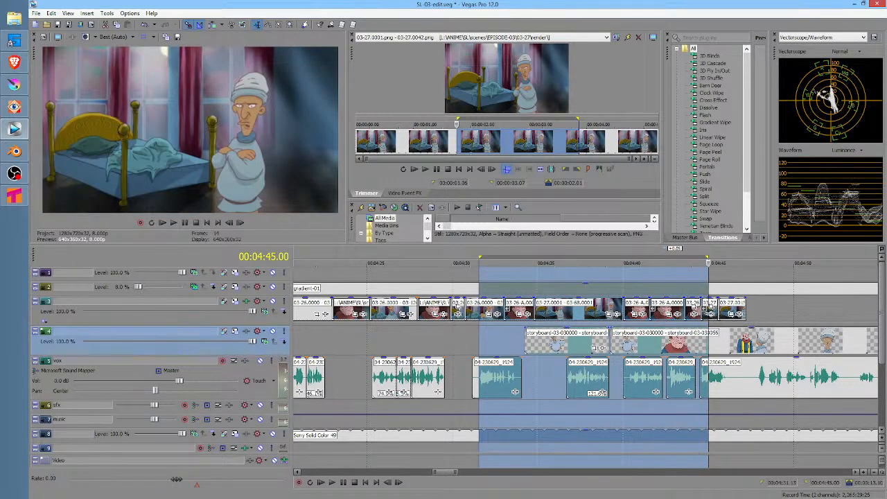
Mark the ranges 00:04:44.01–00:04:46.02, 00:04:36.08–00:04:44.12 and 00:04:41.13–00:04:46.07 in turn to examine the reaction shots
left_click(714, 278)
scroll(786, 291, "up", 5)
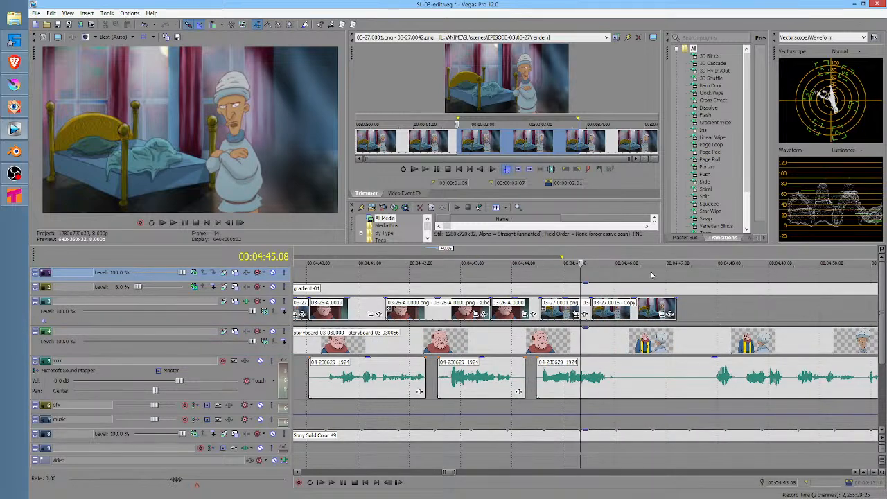
left_click_drag(514, 277, 620, 284)
scroll(639, 290, "down", 5)
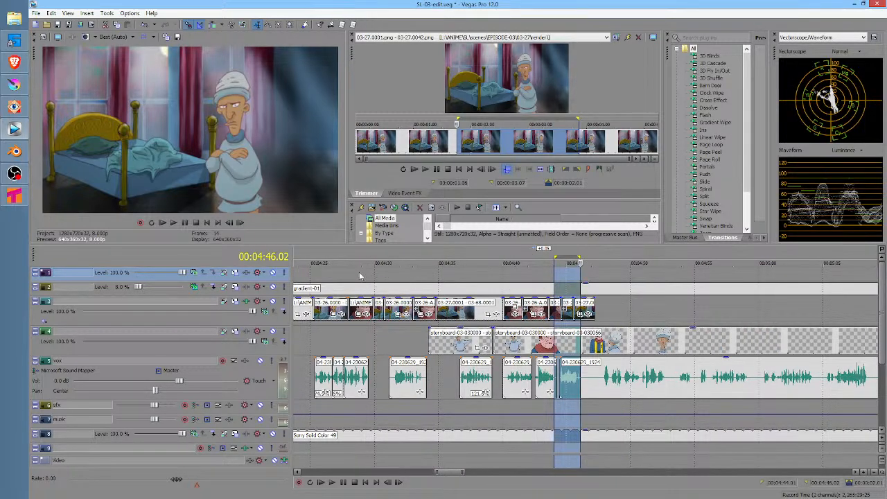
left_click(313, 277)
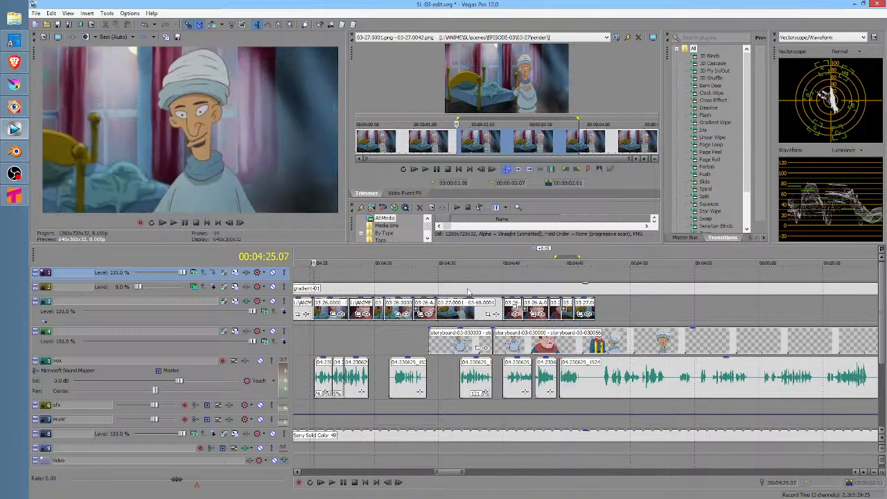
left_click_drag(456, 277, 561, 279)
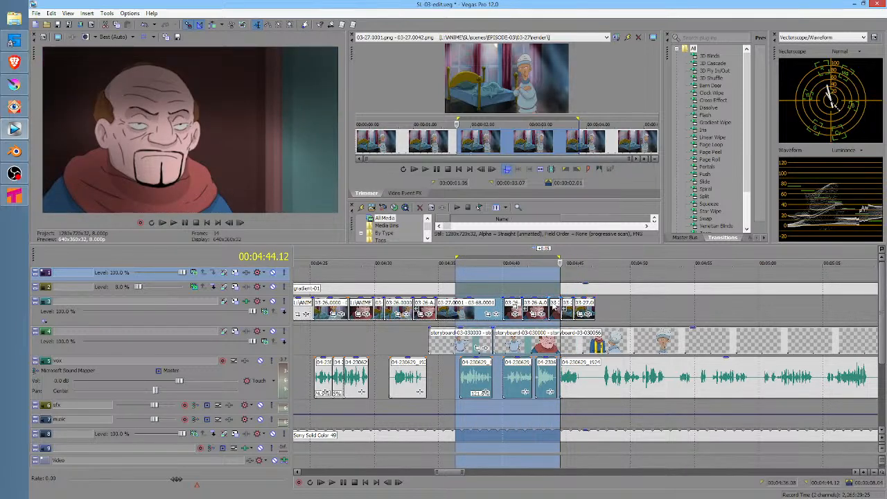
left_click_drag(524, 277, 582, 271)
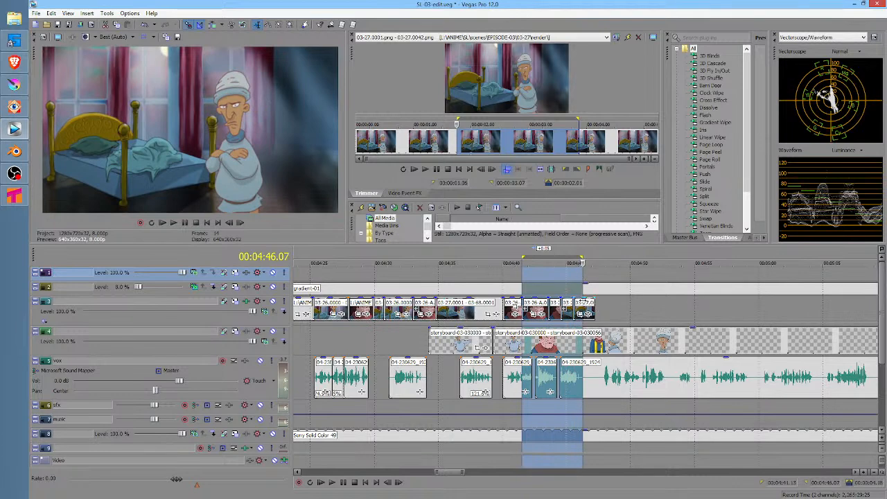